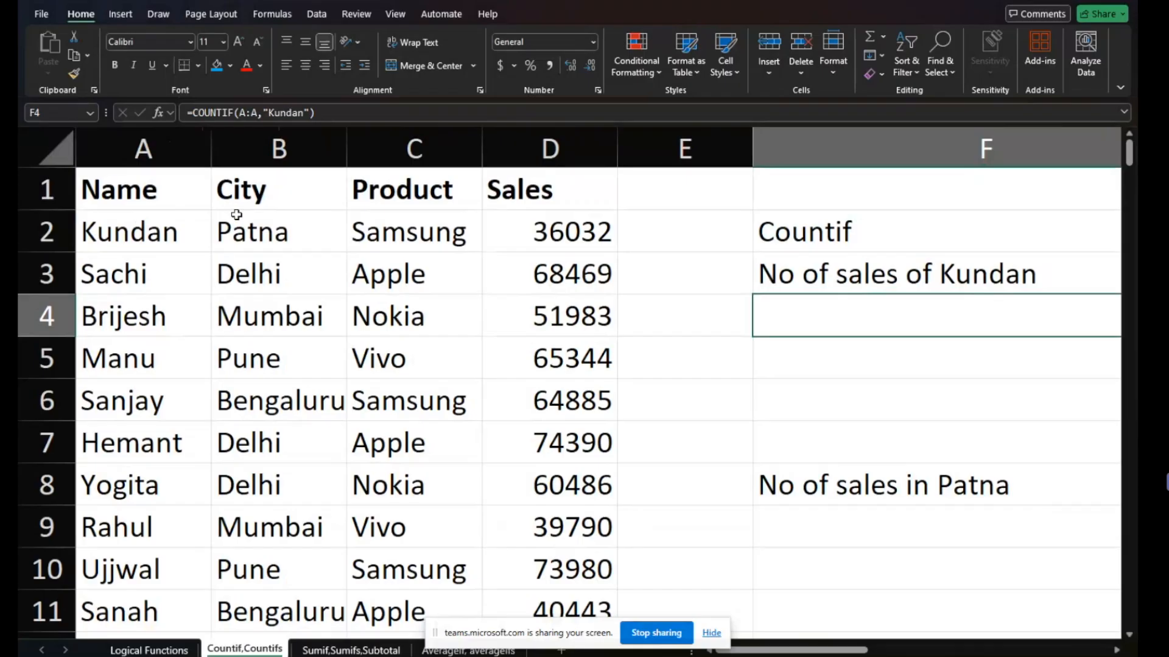
- Autofit the widths of all columns on the Countif,Countifs sheet
{"action": "left_click", "coordinate": [163, 234]}
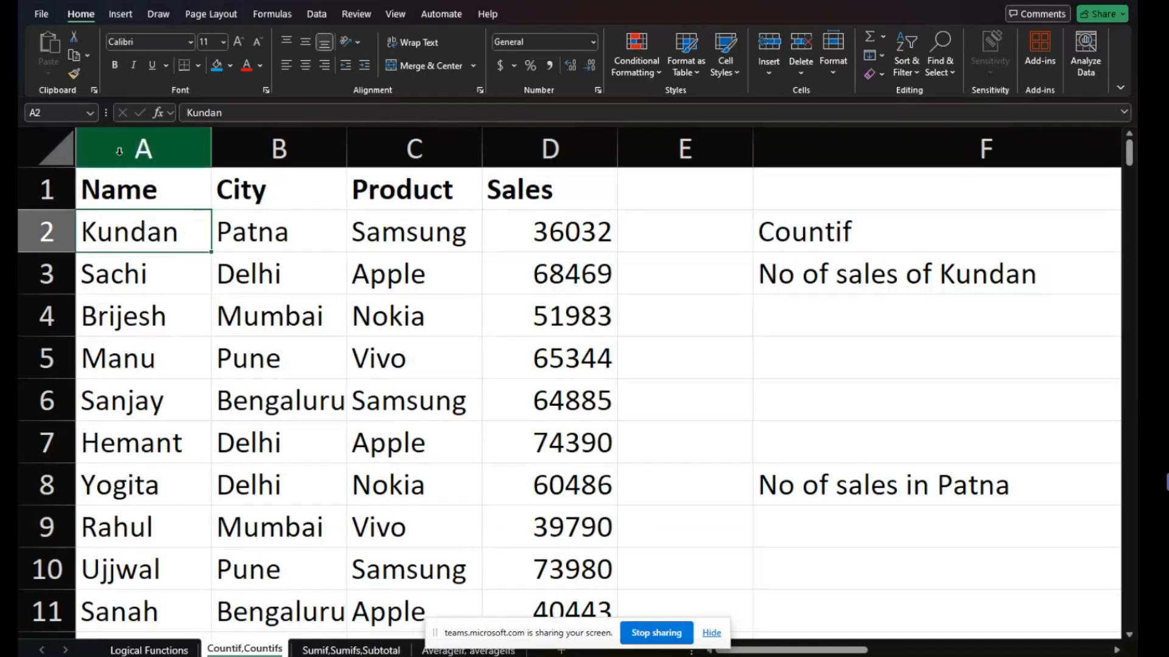
{"action": "left_click", "coordinate": [55, 149]}
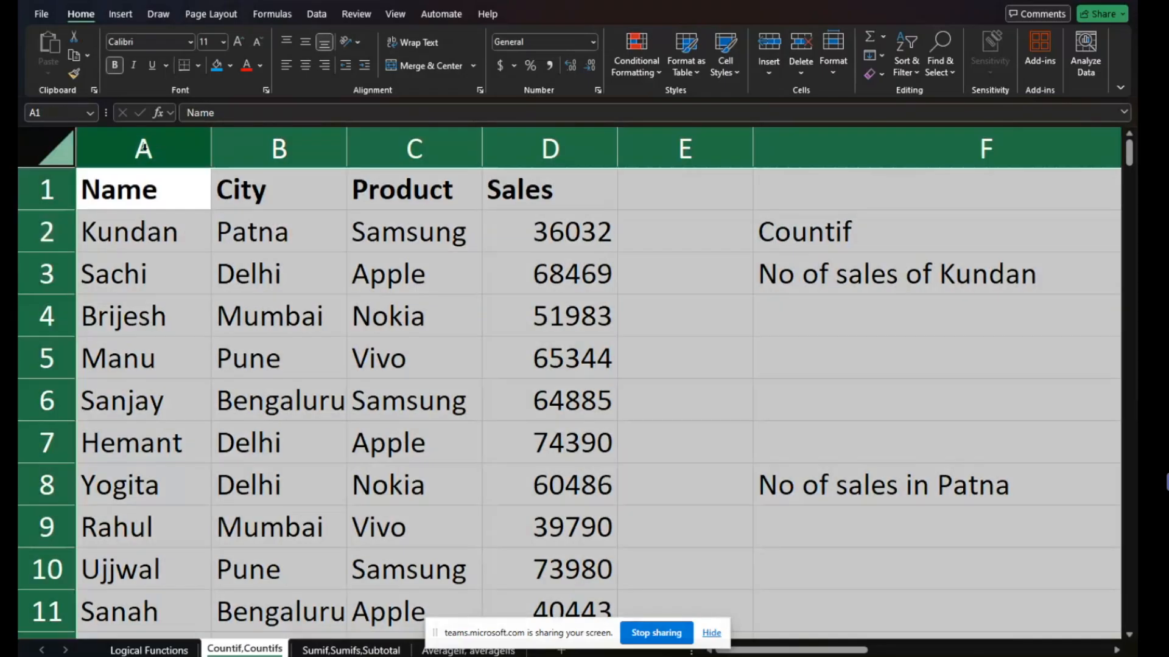
{"action": "double_click", "coordinate": [211, 149]}
- Apply borders to the whole sales data table, A1:D187
{"action": "left_click", "coordinate": [204, 192]}
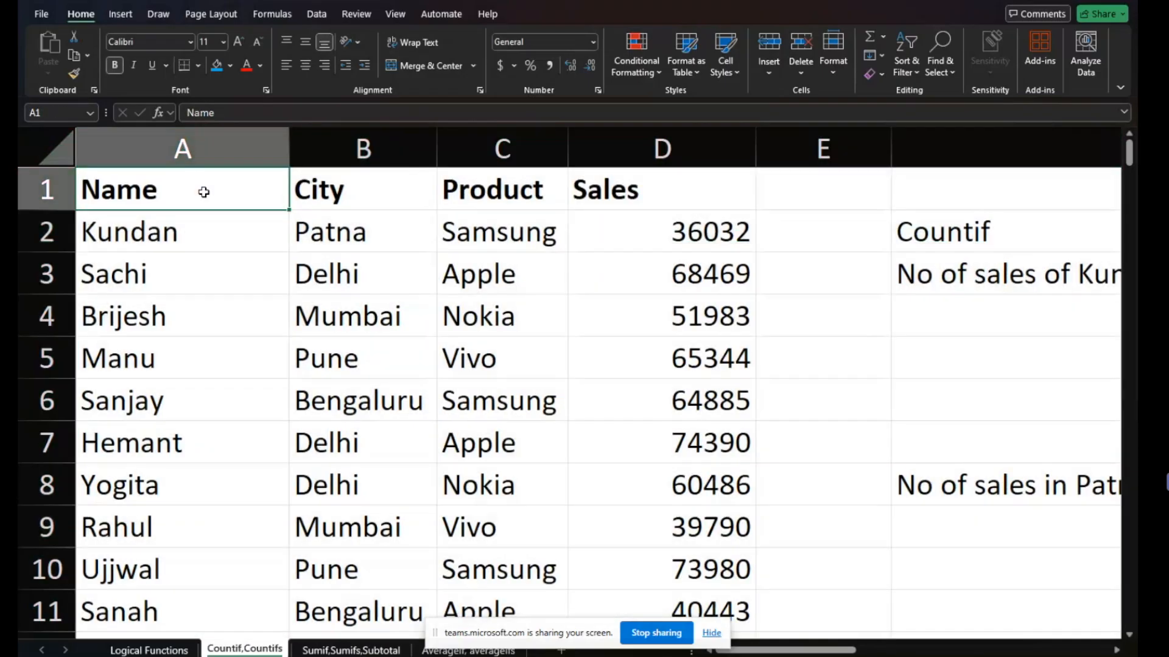
{"action": "key", "text": "ctrl+shift+Down"}
{"action": "key", "text": "ctrl+shift+Right"}
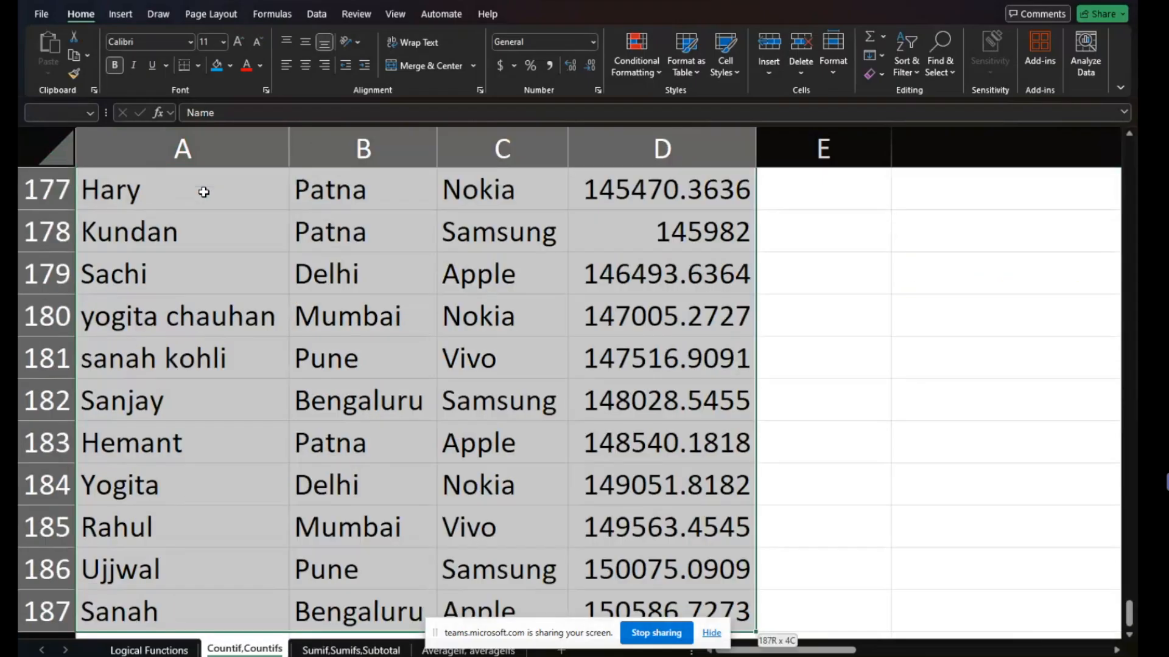
{"action": "left_click", "coordinate": [198, 66]}
{"action": "left_click", "coordinate": [236, 212]}
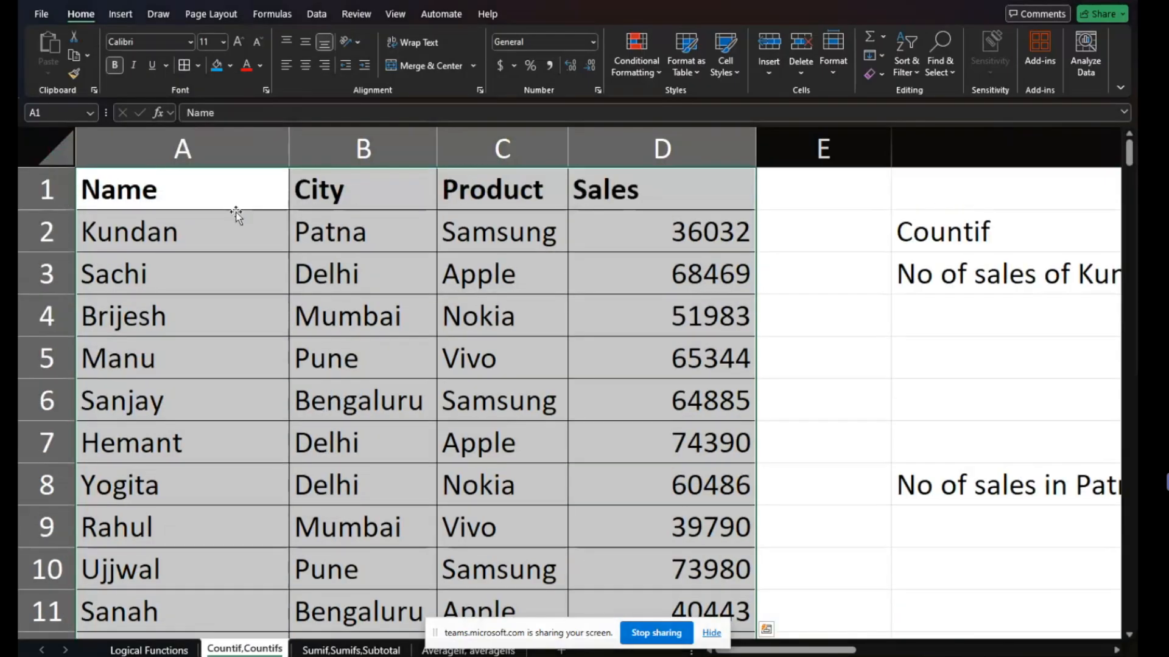
- Examine the sales table's Name, City, Product and Sales headings and its first records
{"action": "left_click", "coordinate": [236, 210]}
{"action": "key", "text": "shift+Right"}
{"action": "key", "text": "shift+Right"}
{"action": "key", "text": "shift+Right"}
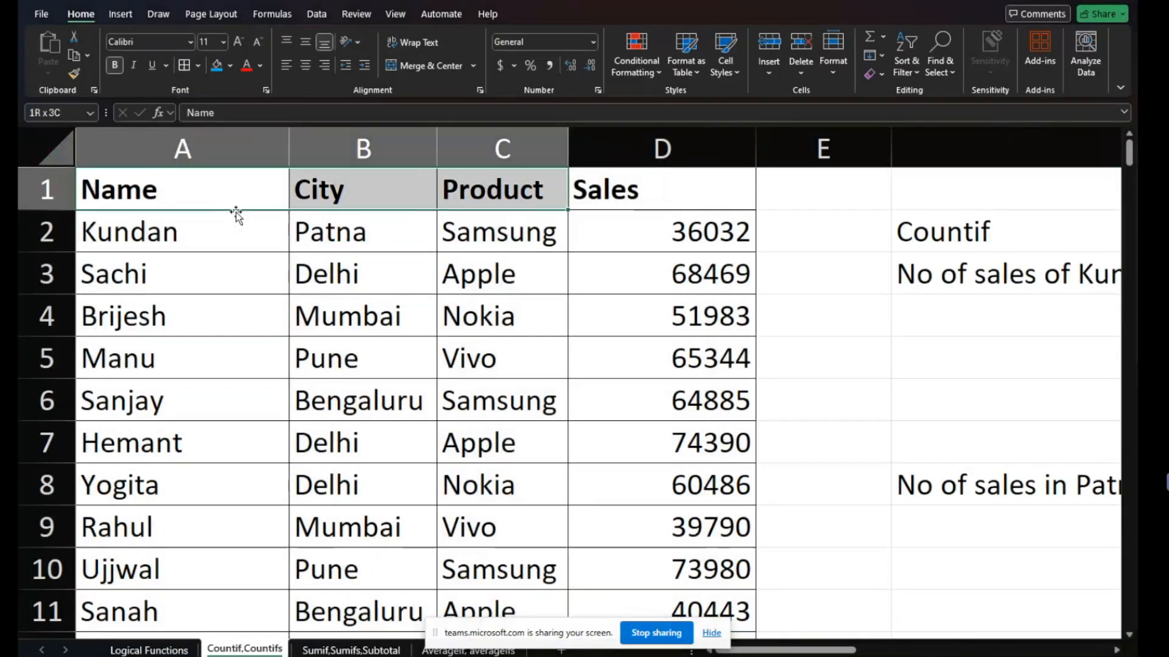
{"action": "key", "text": "Down"}
{"action": "key", "text": "shift+Right"}
{"action": "key", "text": "Right"}
{"action": "key", "text": "Left"}
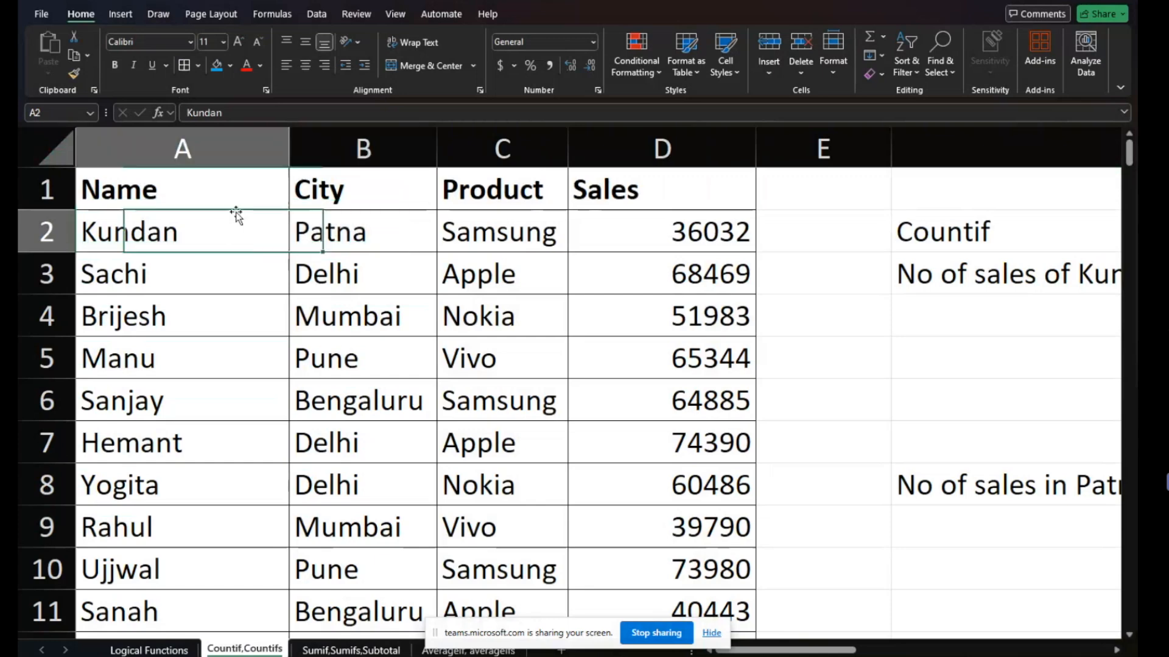
{"action": "key", "text": "Right"}
{"action": "key", "text": "Right"}
{"action": "key", "text": "Right"}
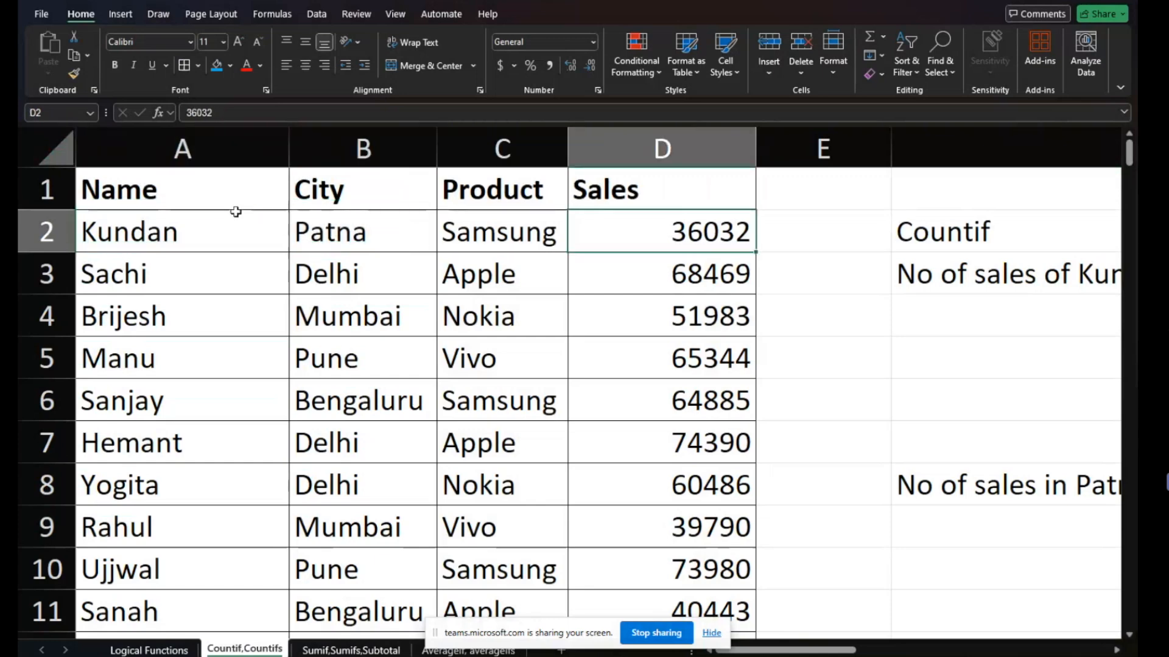
{"action": "key", "text": "Down"}
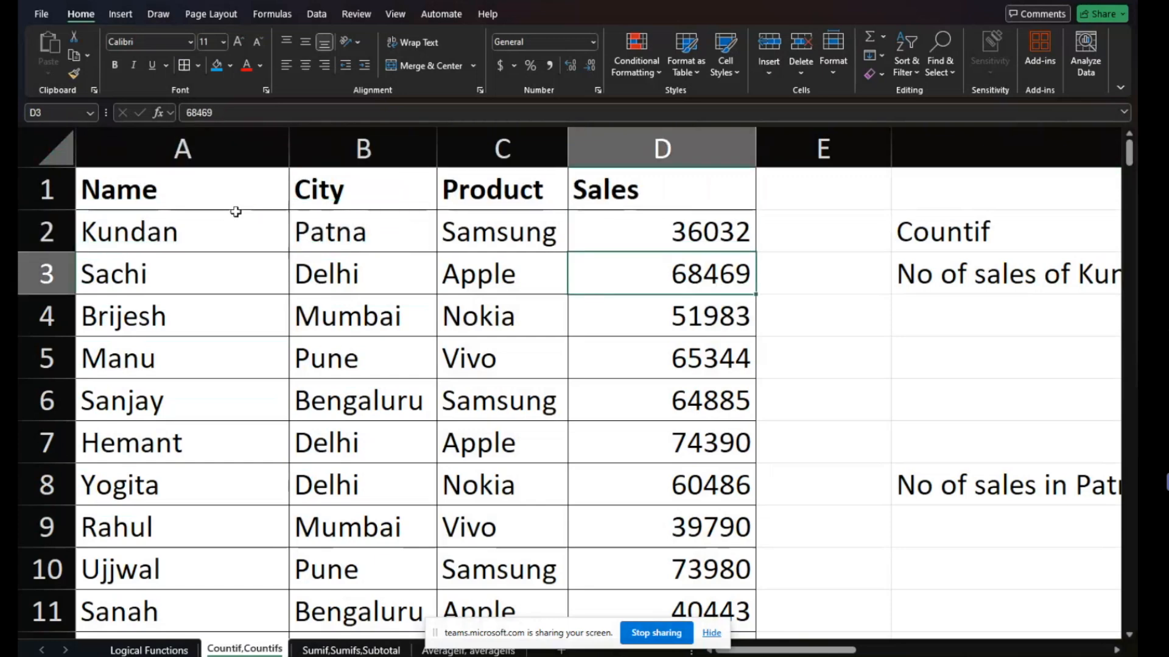
{"action": "key", "text": "Down"}
{"action": "key", "text": "ctrl+Up"}
- Hide the screen-sharing bar and format the Sales column with comma separators and no decimal places
{"action": "left_click", "coordinate": [618, 144]}
{"action": "scroll", "coordinate": [630, 282], "scroll_direction": "down", "scroll_amount": 11}
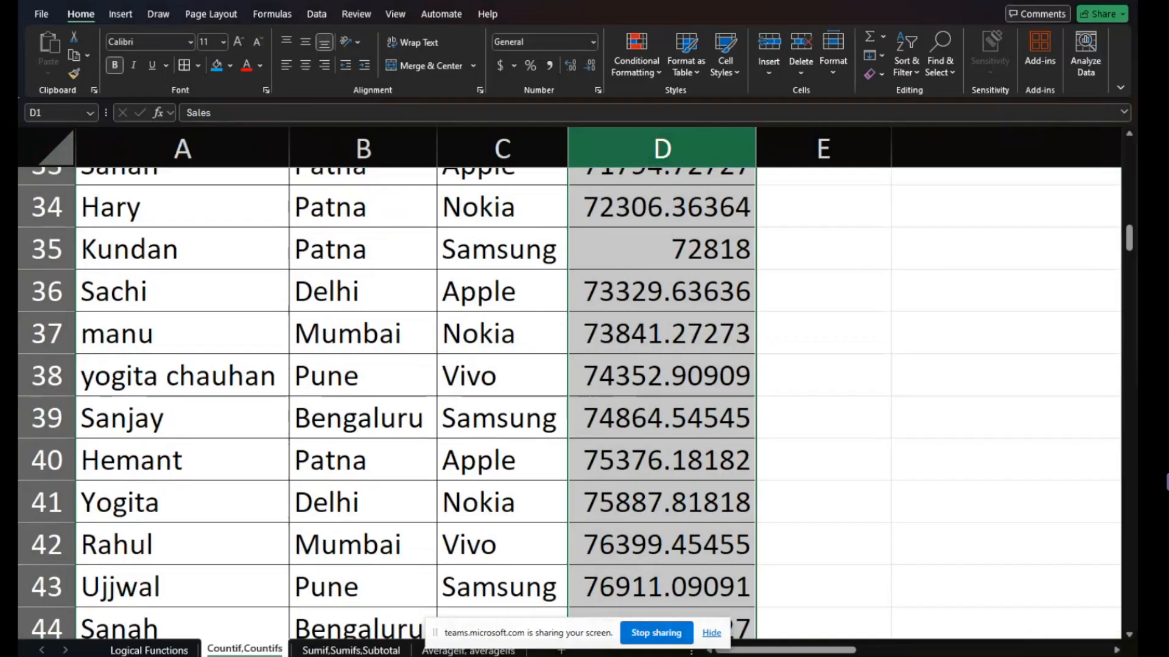
{"action": "scroll", "coordinate": [630, 365], "scroll_direction": "up", "scroll_amount": 11}
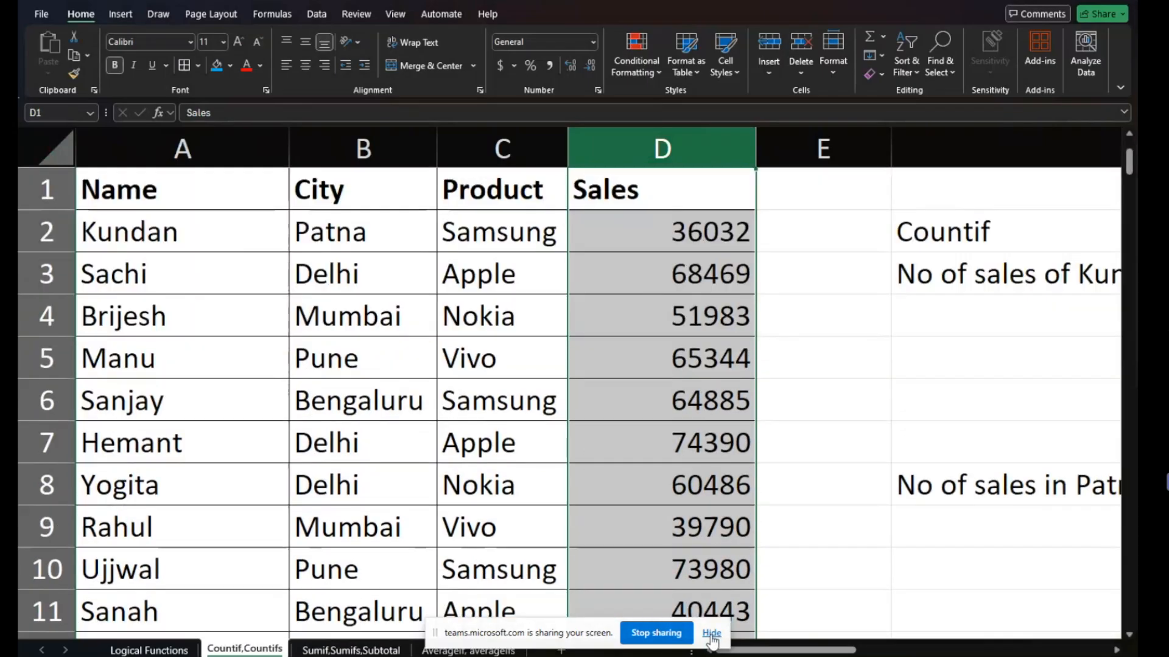
{"action": "left_click", "coordinate": [712, 634]}
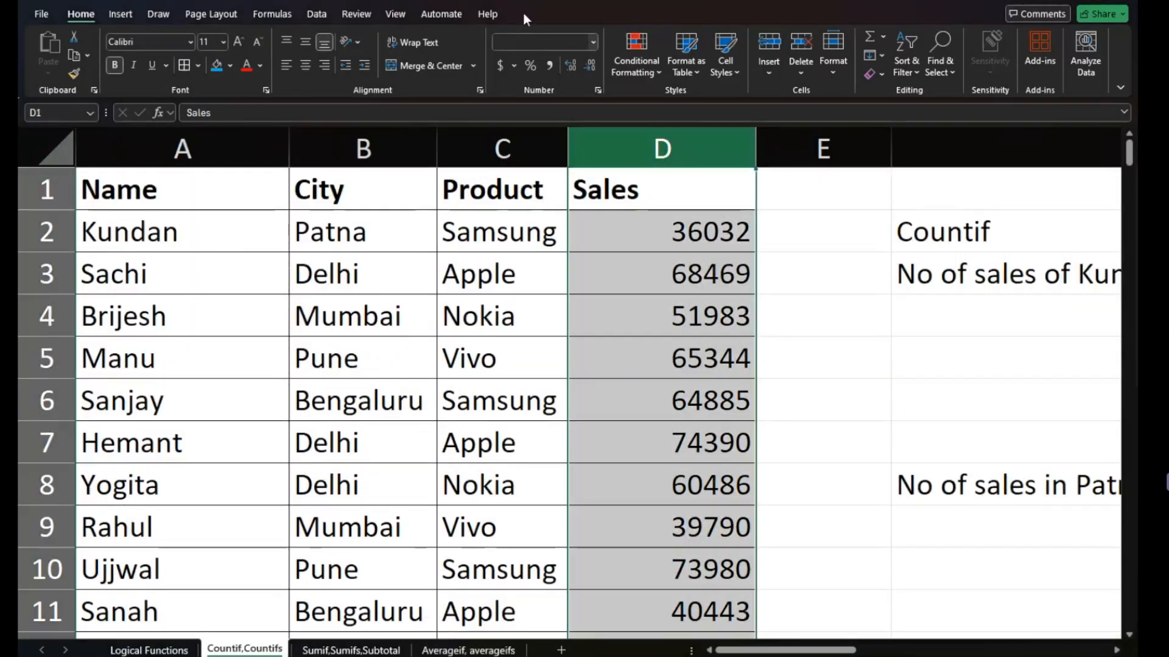
{"action": "left_click", "coordinate": [549, 66]}
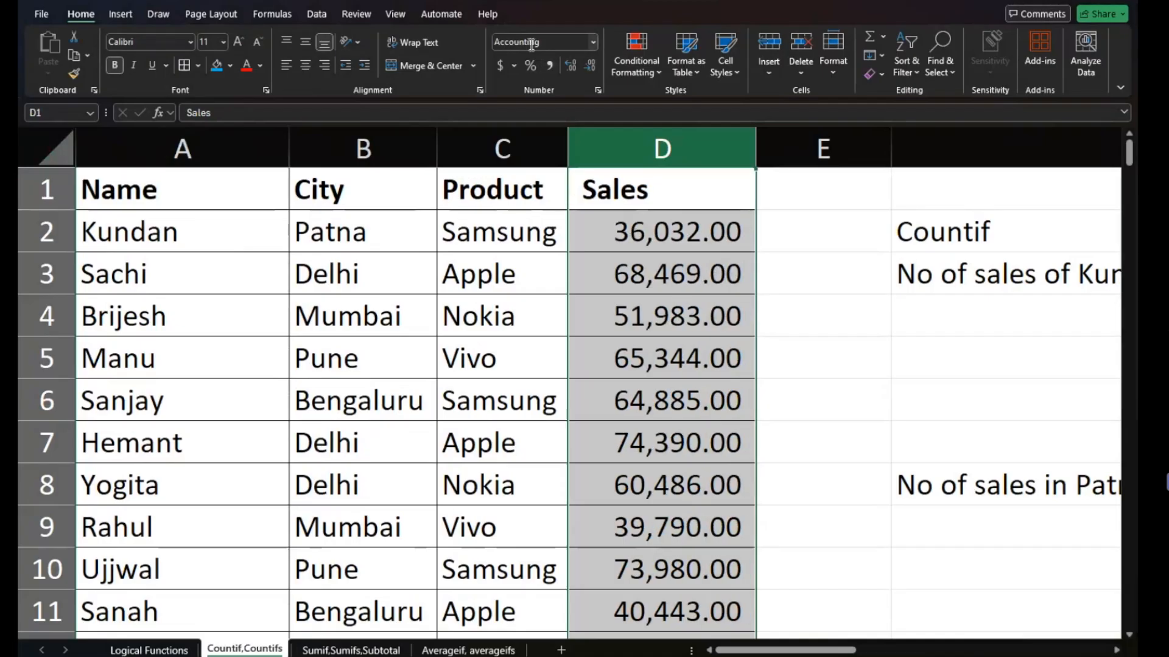
{"action": "double_click", "coordinate": [590, 67]}
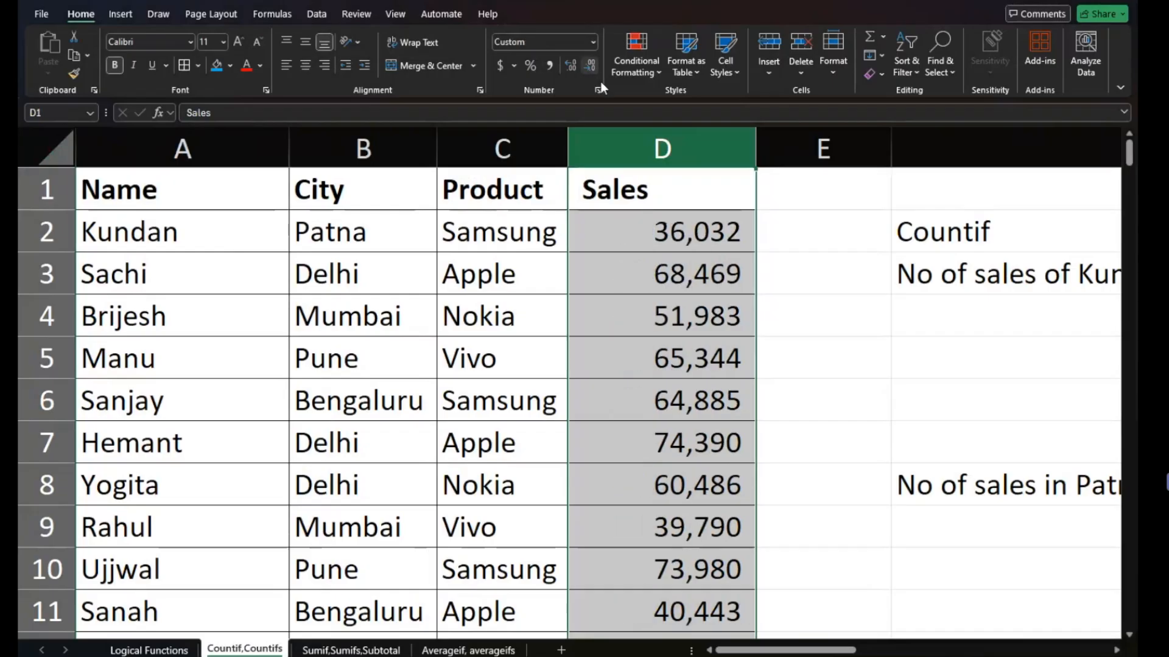
- Autofit the width of the Sales column to its reformatted numbers
{"action": "double_click", "coordinate": [754, 160]}
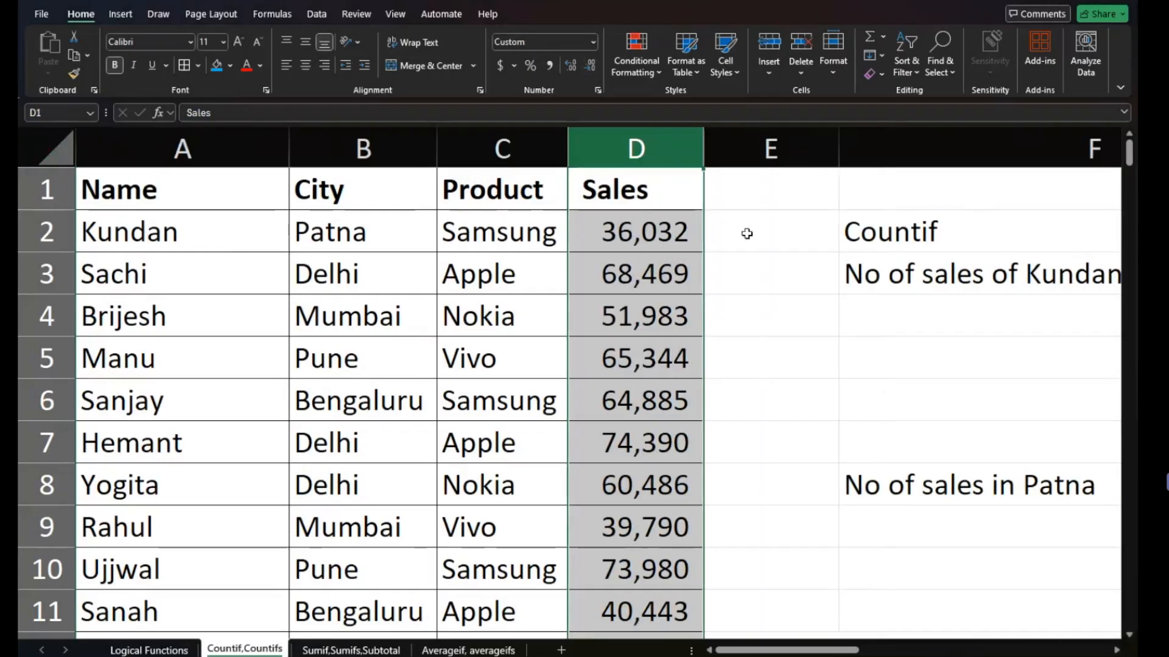
{"action": "left_click", "coordinate": [744, 241]}
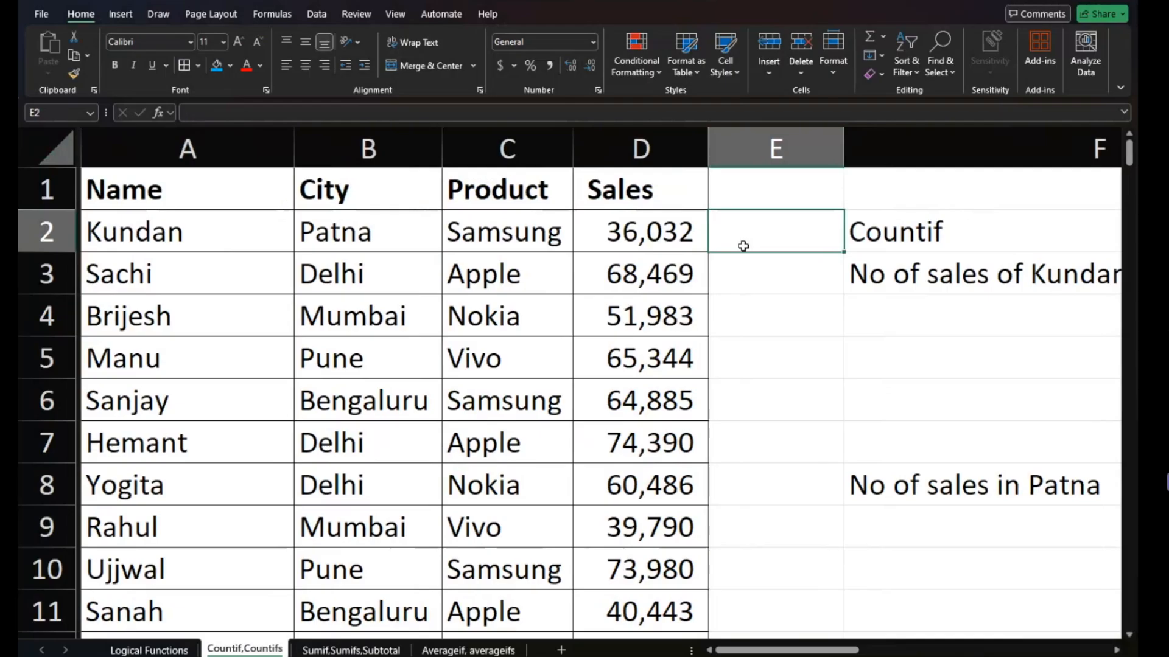
{"action": "double_click", "coordinate": [287, 149]}
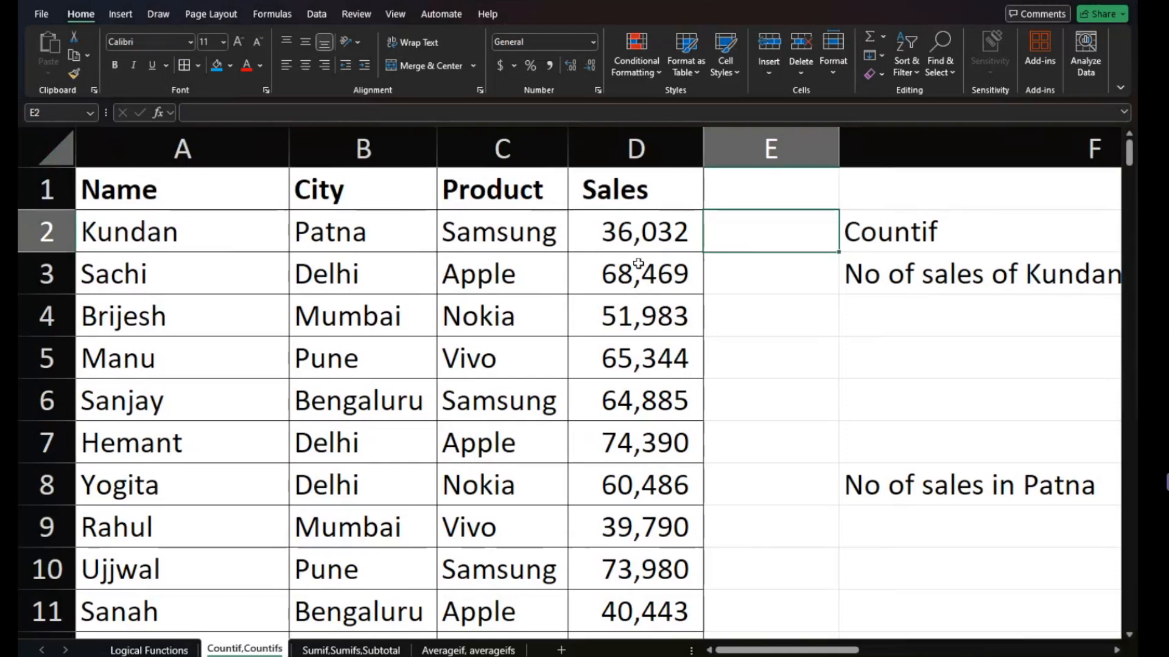
- Insert a blank column before column F, which holds the Countif questions
{"action": "scroll", "coordinate": [648, 297], "scroll_direction": "up", "scroll_amount": 3}
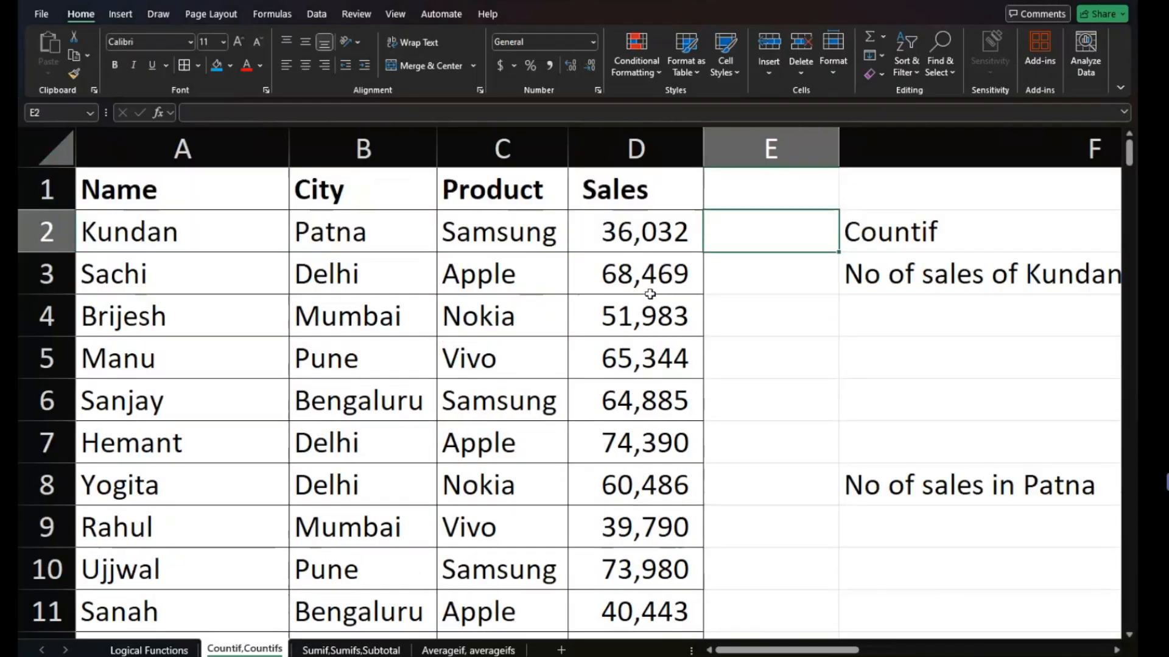
{"action": "scroll", "coordinate": [650, 295], "scroll_direction": "down", "scroll_amount": 2}
{"action": "scroll", "coordinate": [650, 295], "scroll_direction": "right", "scroll_amount": 2}
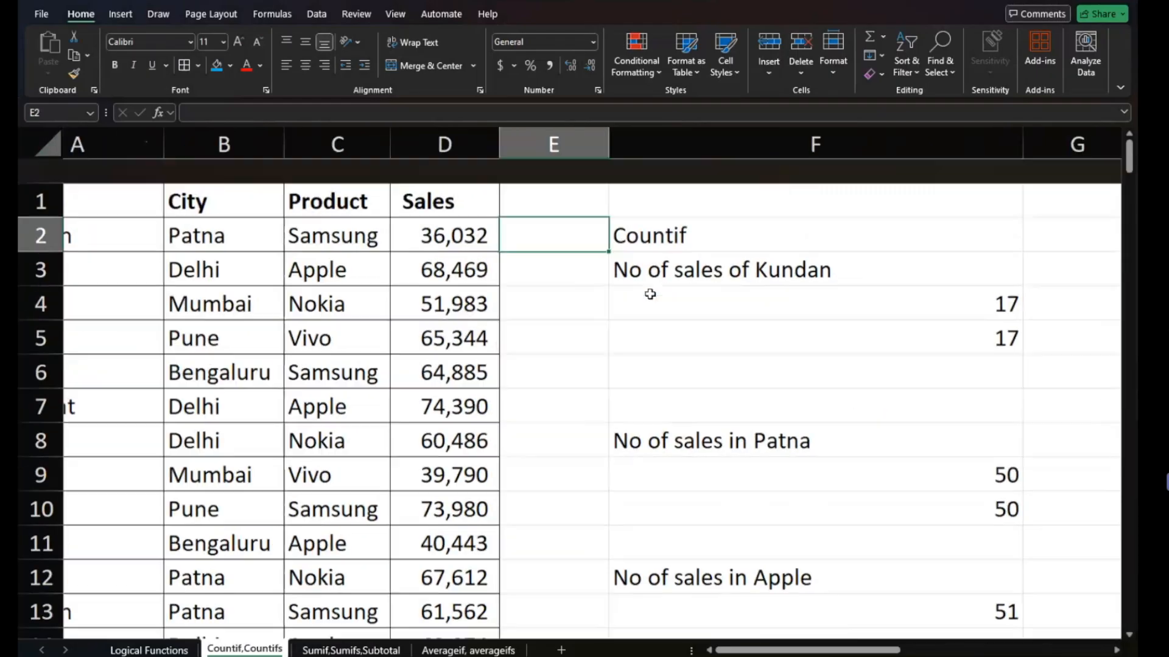
{"action": "scroll", "coordinate": [650, 295], "scroll_direction": "right", "scroll_amount": 2}
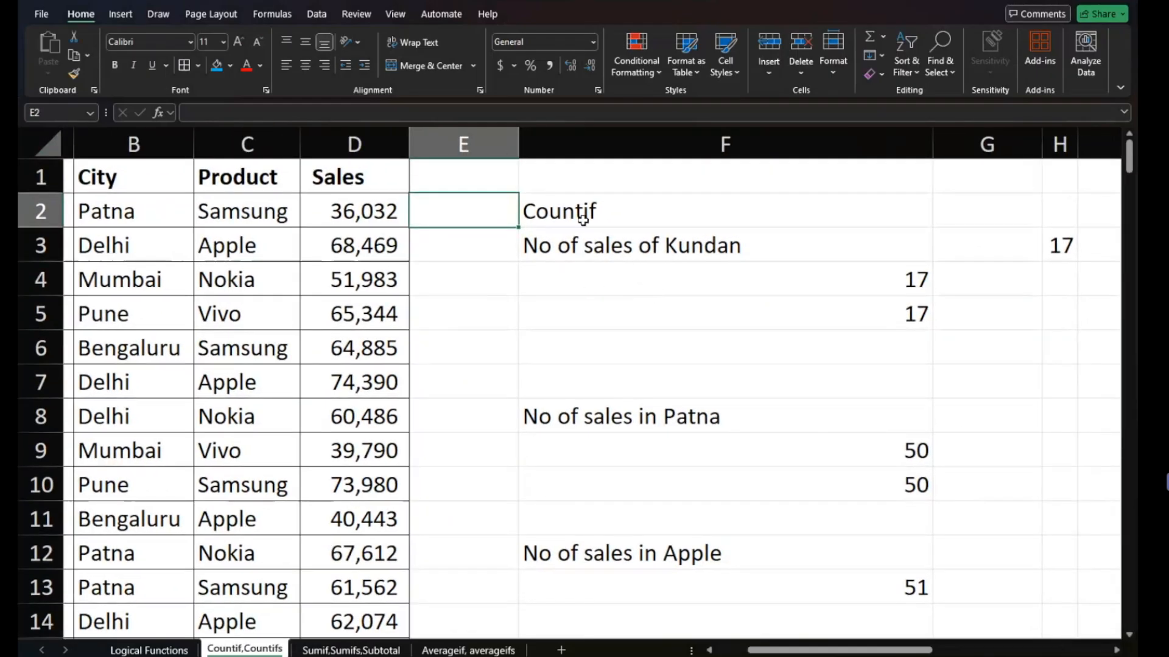
{"action": "left_click", "coordinate": [582, 151]}
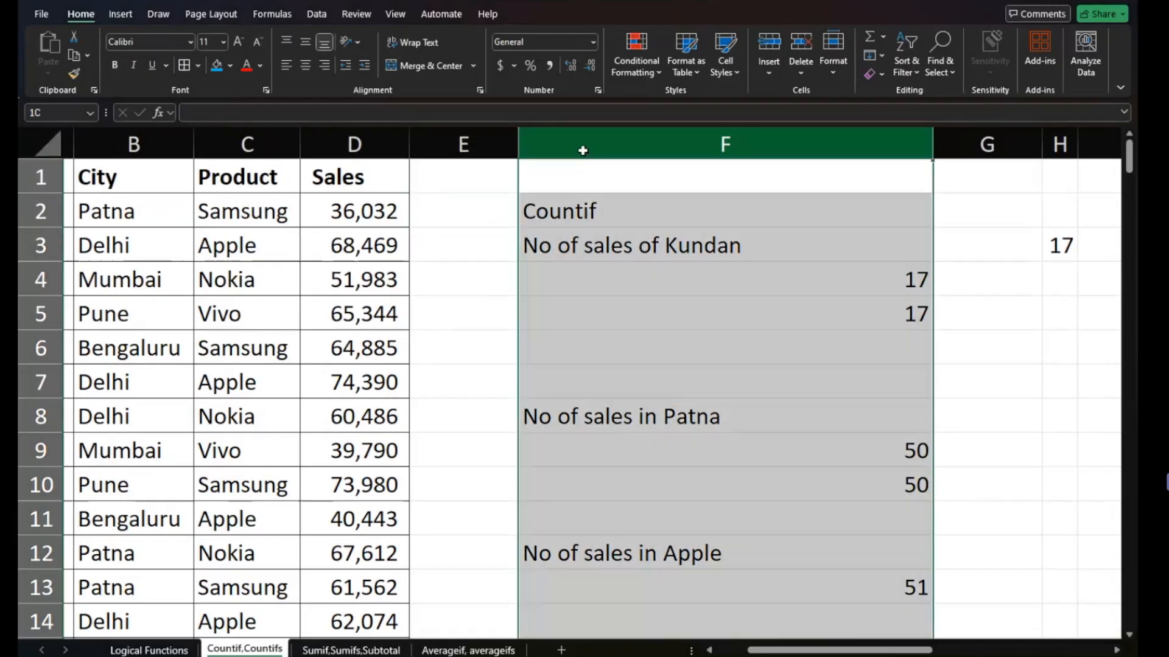
{"action": "key", "text": "ctrl+shift+plus"}
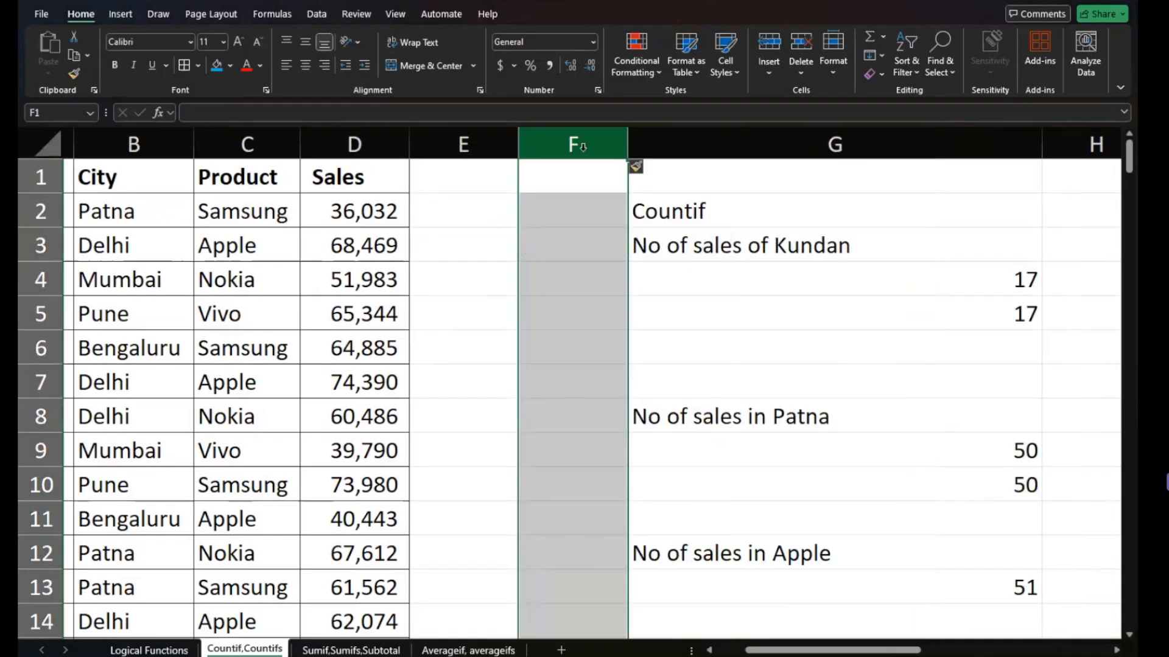
- Enter the label Q1 in F3, beside the first Countif question
{"action": "left_click", "coordinate": [590, 220]}
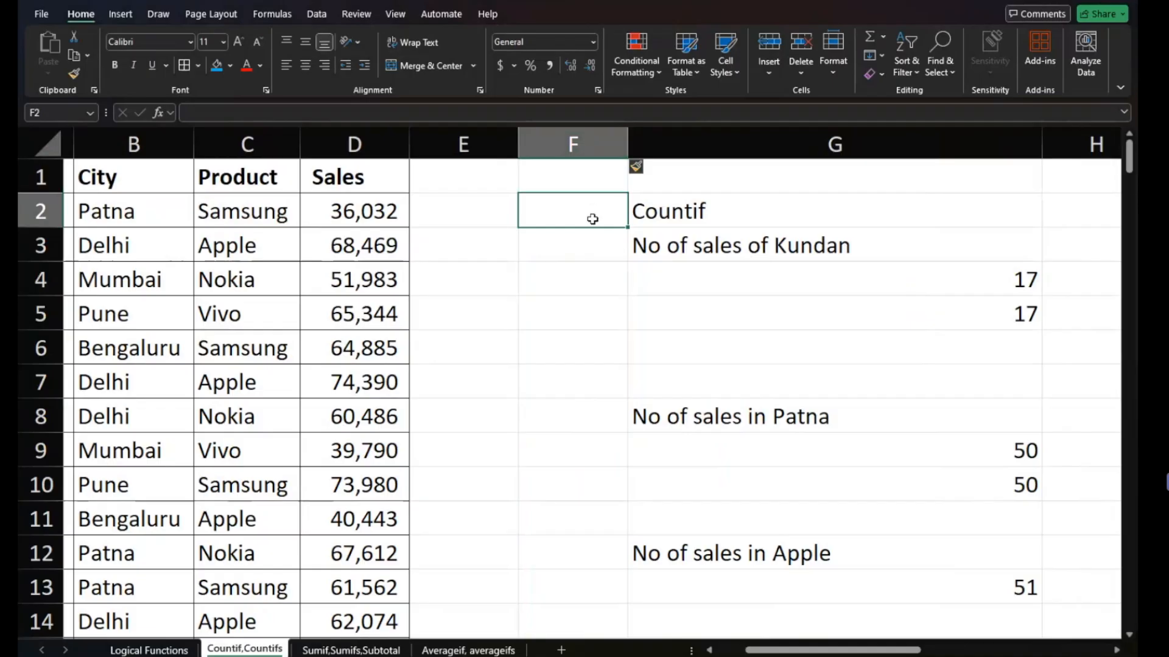
{"action": "left_click", "coordinate": [579, 238]}
{"action": "type", "text": "Q1"}
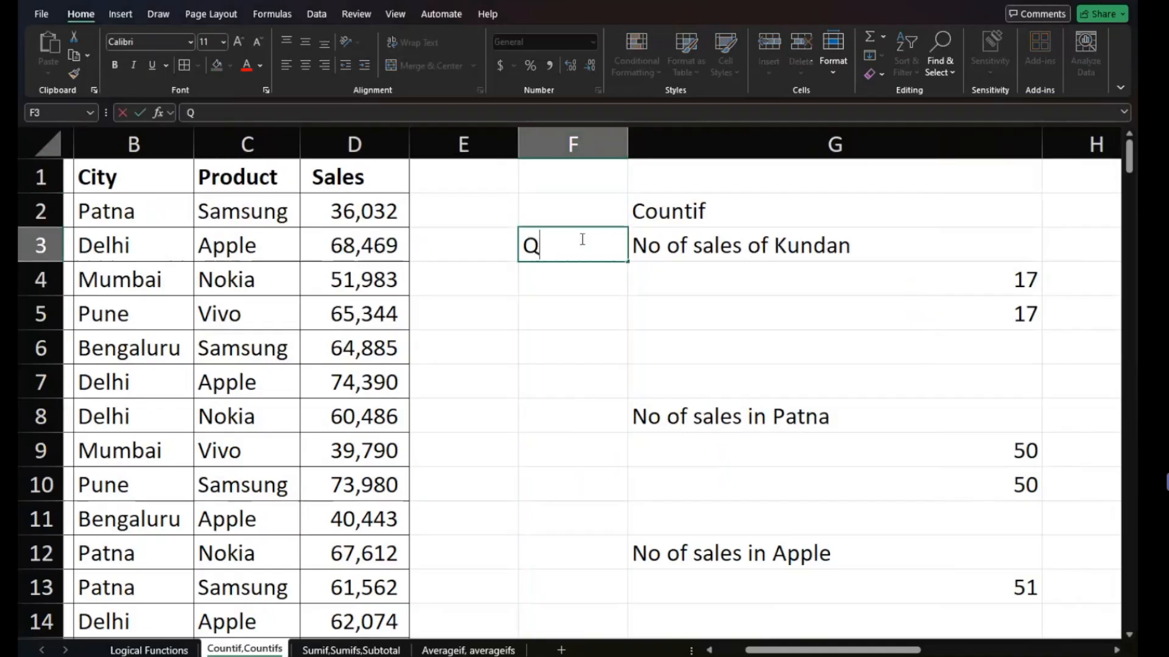
{"action": "key", "text": "Return"}
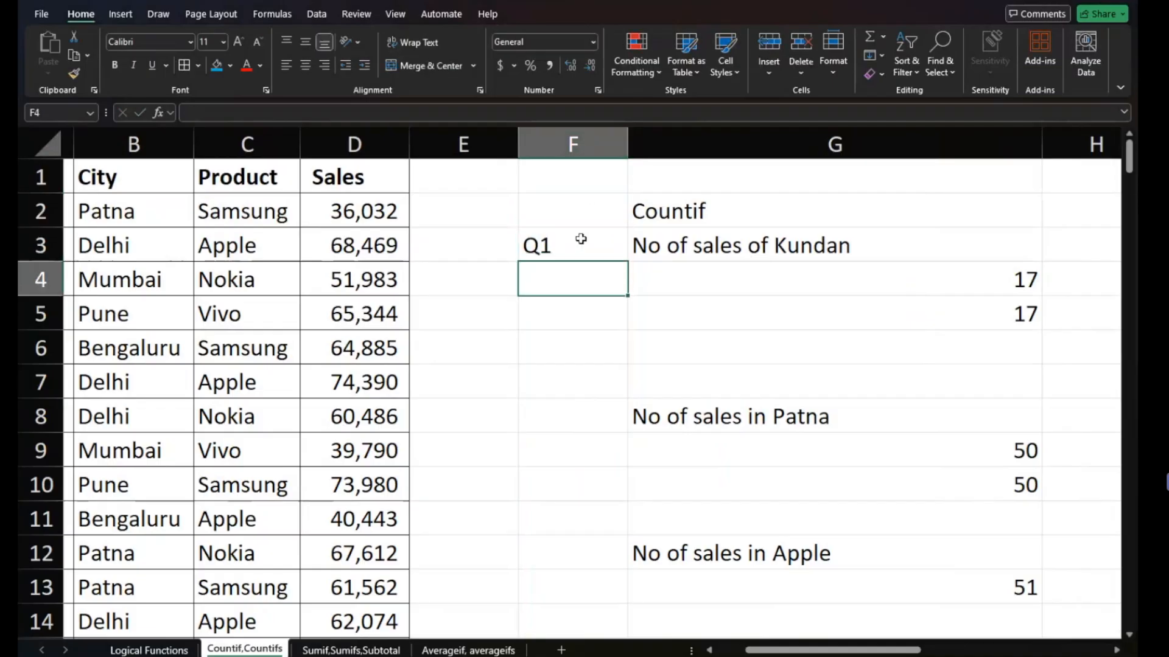
- Clear the old answers to the first question by deleting the contents of F4:G5
{"action": "scroll", "coordinate": [751, 311], "scroll_direction": "down", "scroll_amount": 4}
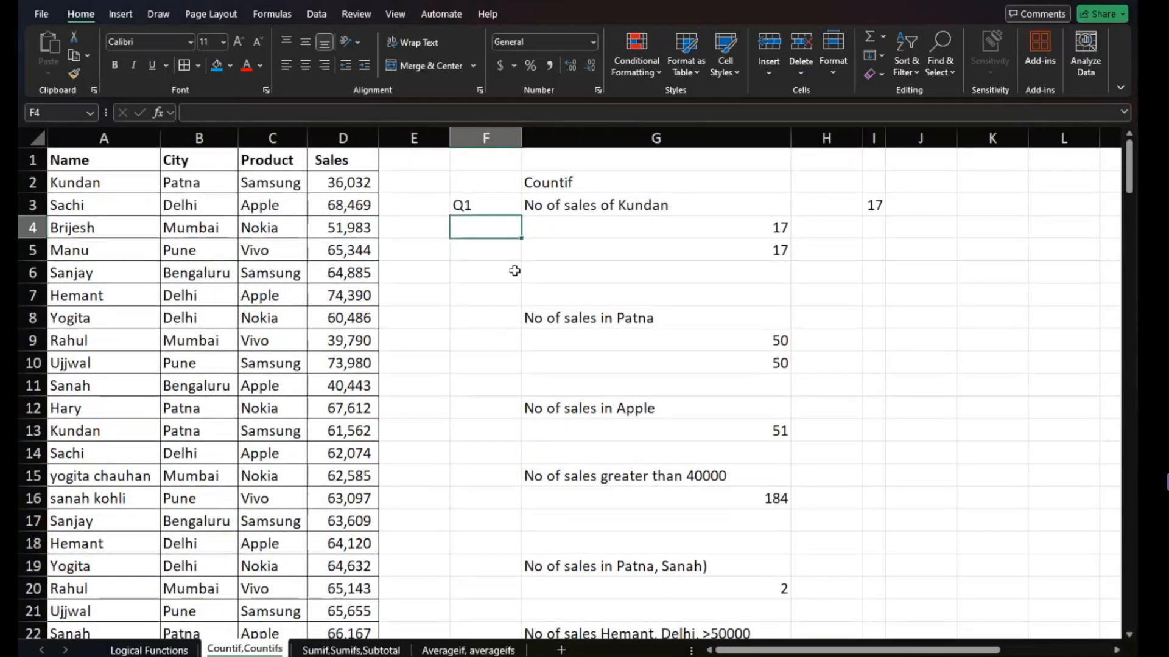
{"action": "left_click_drag", "start_coordinate": [515, 227], "coordinate": [685, 257]}
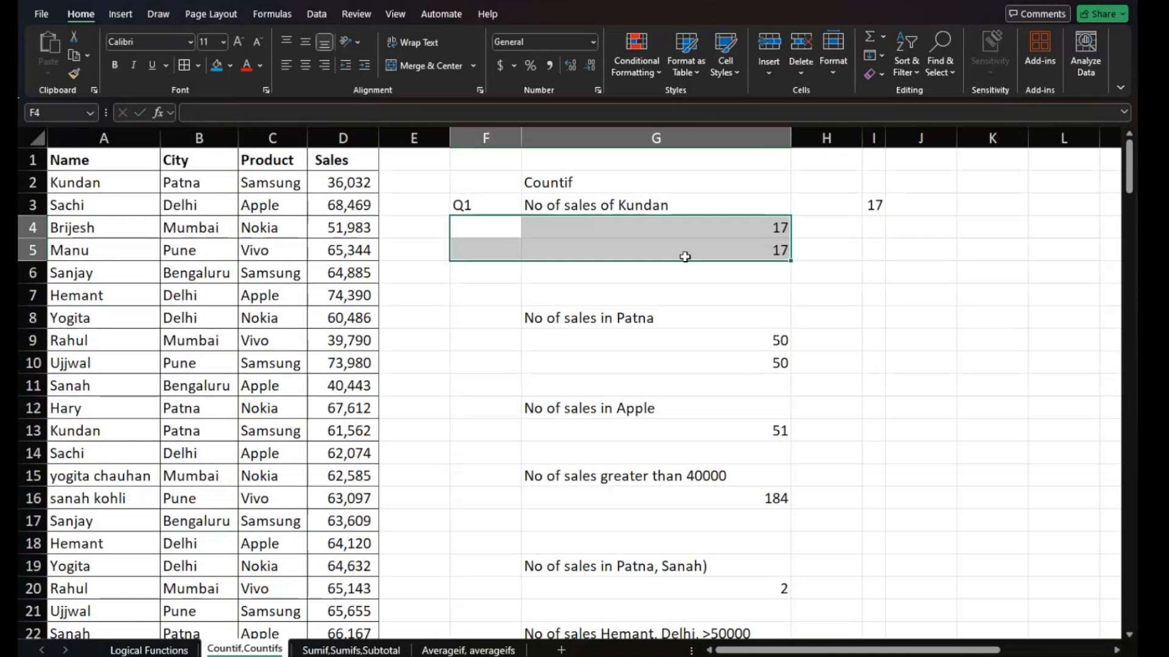
{"action": "key", "text": "Delete"}
{"action": "left_click", "coordinate": [685, 256]}
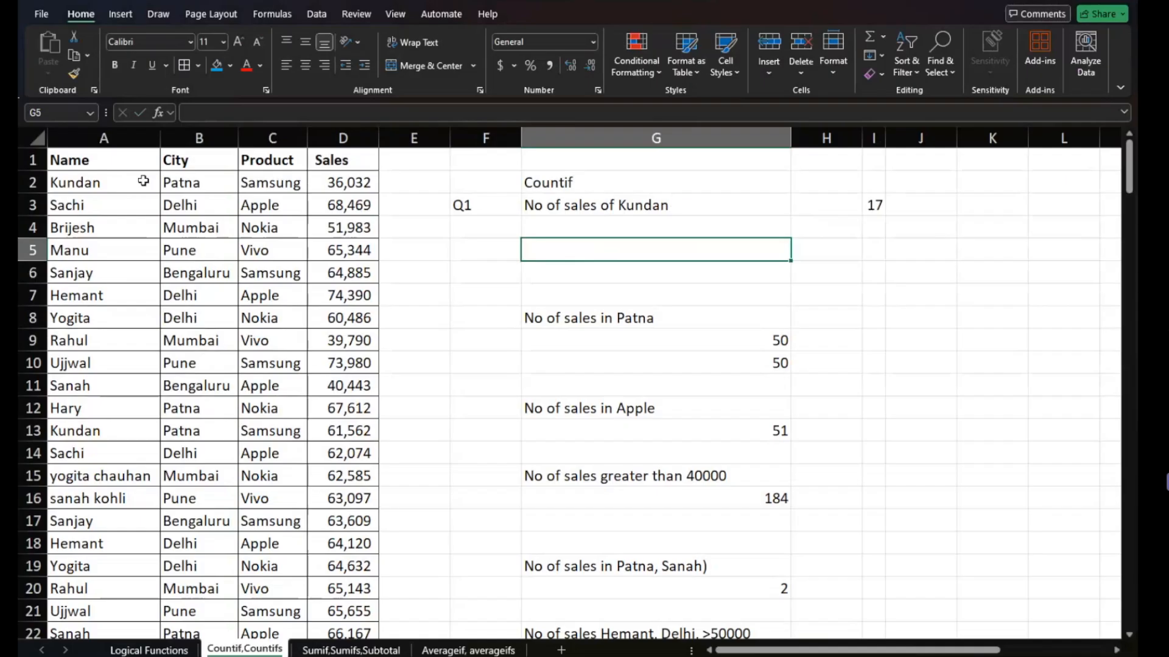
- Clear the two old COUNTIF answers in G9:G10 under "No of sales in Patna"
{"action": "key", "text": "ctrl+Down"}
{"action": "key", "text": "ctrl+Down"}
{"action": "key", "text": "Up"}
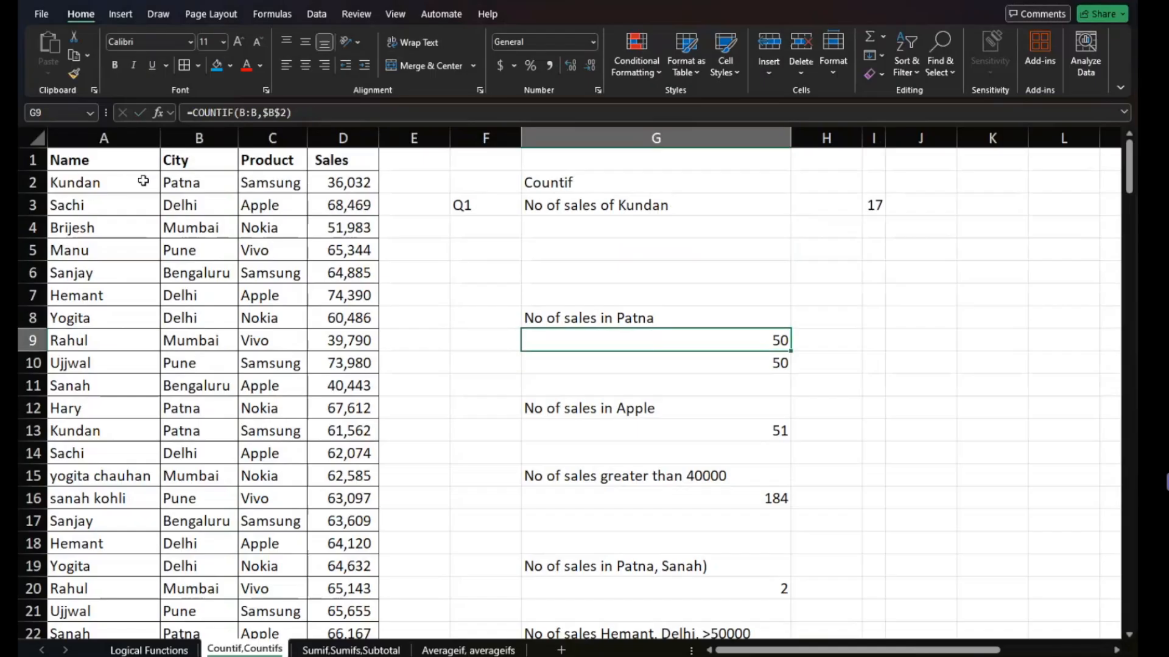
{"action": "key", "text": "shift+Down"}
{"action": "key", "text": "Delete"}
- Clear the old COUNTIF answer in G13 under "No of sales in Apple"
{"action": "key", "text": "Down"}
{"action": "key", "text": "Down"}
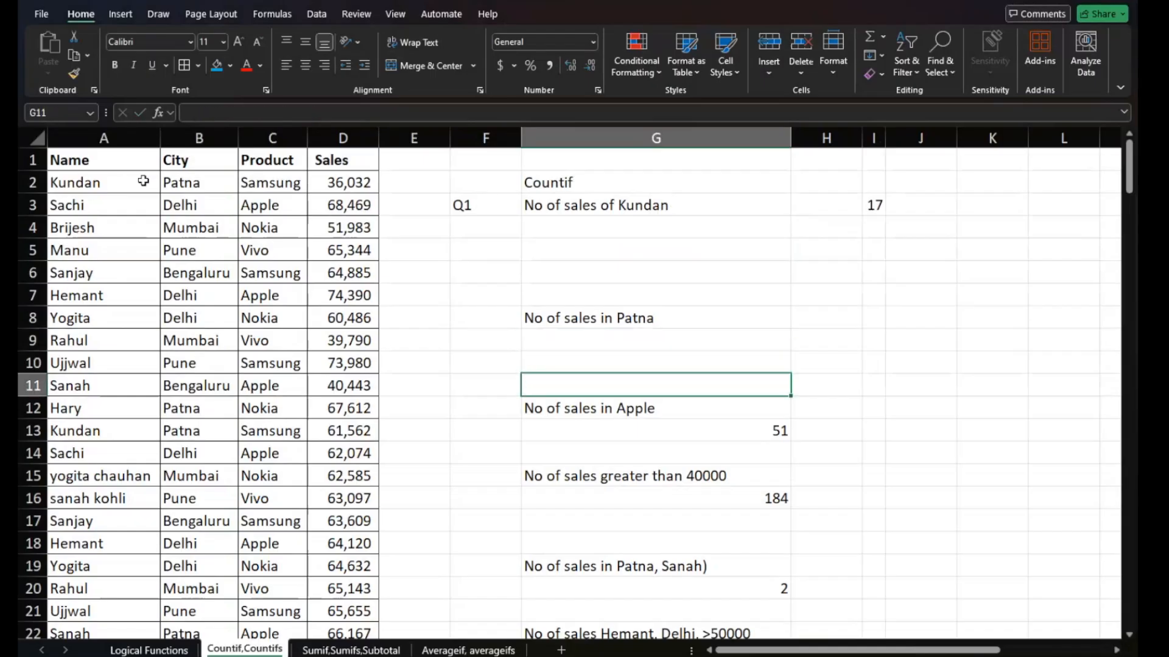
{"action": "key", "text": "Down"}
{"action": "key", "text": "Down"}
{"action": "key", "text": "Down"}
{"action": "key", "text": "Up"}
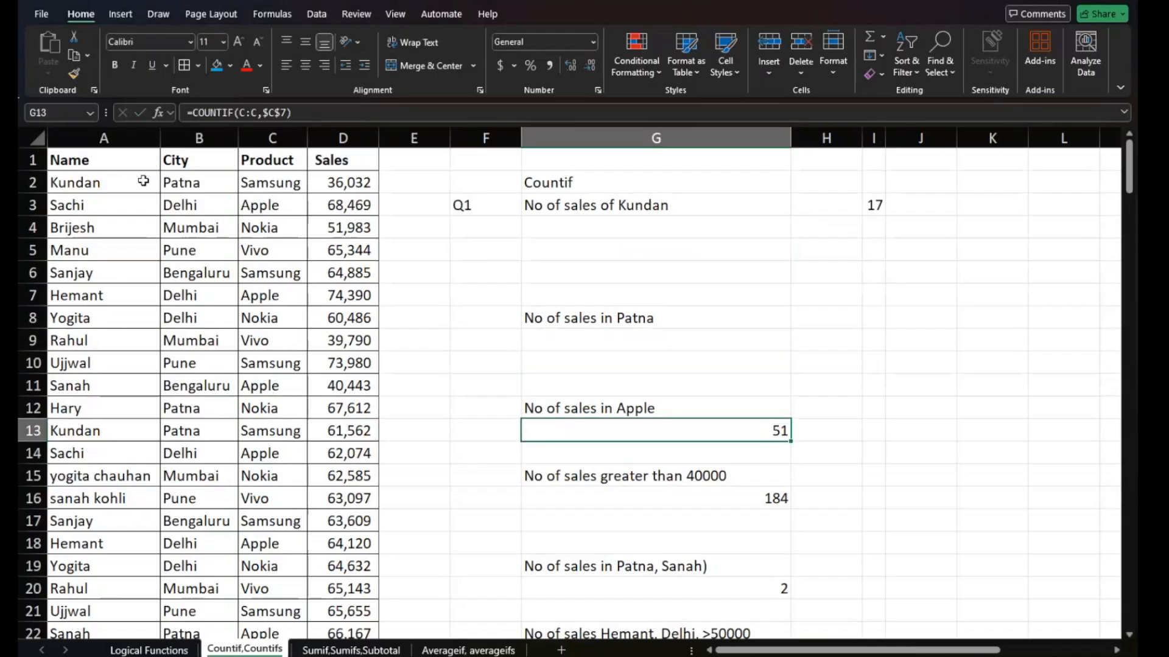
{"action": "key", "text": "Delete"}
- Clear the old answer in G16 under "No of sales greater than 40000"
{"action": "key", "text": "Down"}
{"action": "key", "text": "Down"}
- Clear the old answer in G20 under the question combining Patna and a salesperson's name
{"action": "key", "text": "Down"}
{"action": "key", "text": "Delete"}
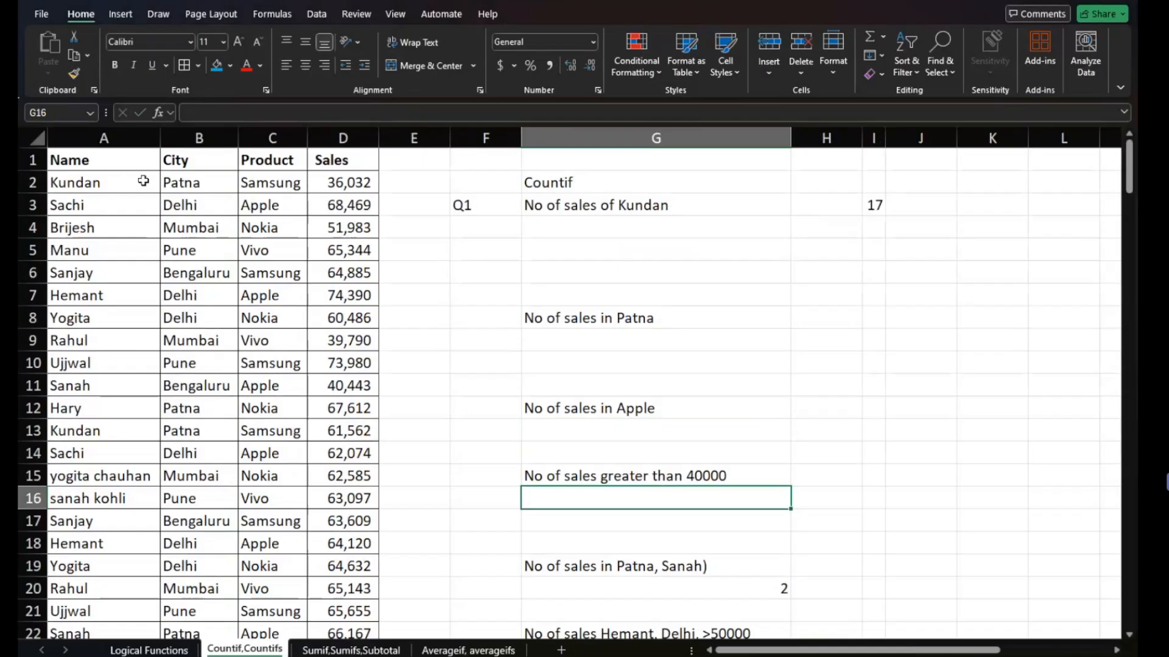
{"action": "key", "text": "Down"}
{"action": "key", "text": "Down"}
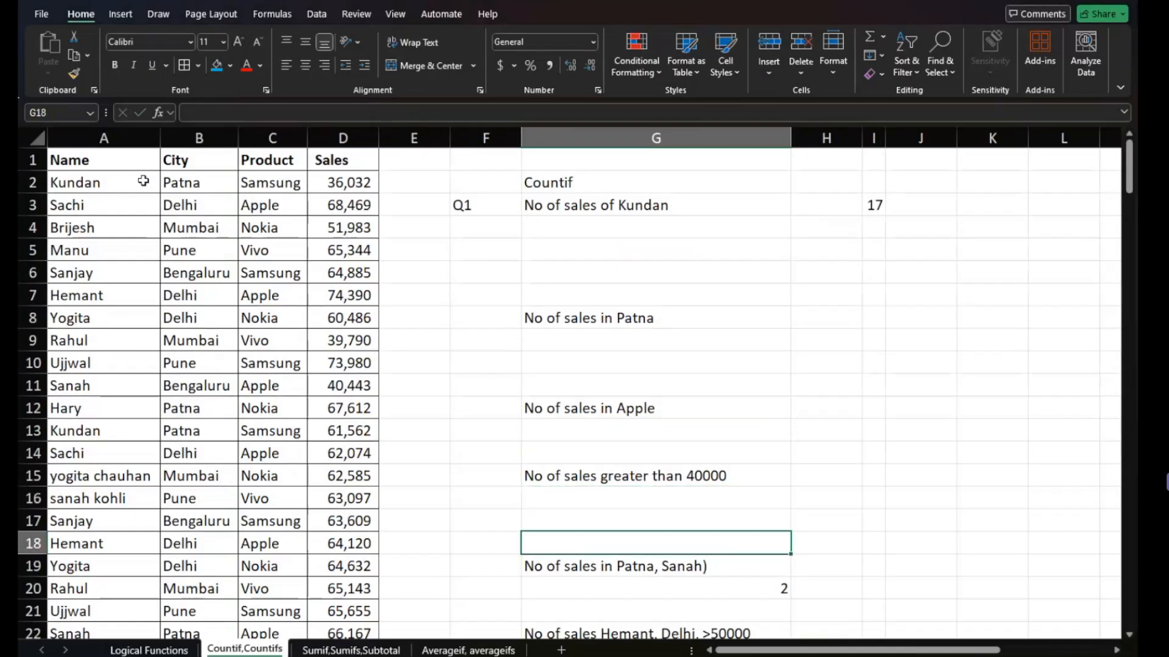
{"action": "key", "text": "Down"}
{"action": "key", "text": "Down"}
{"action": "key", "text": "Delete"}
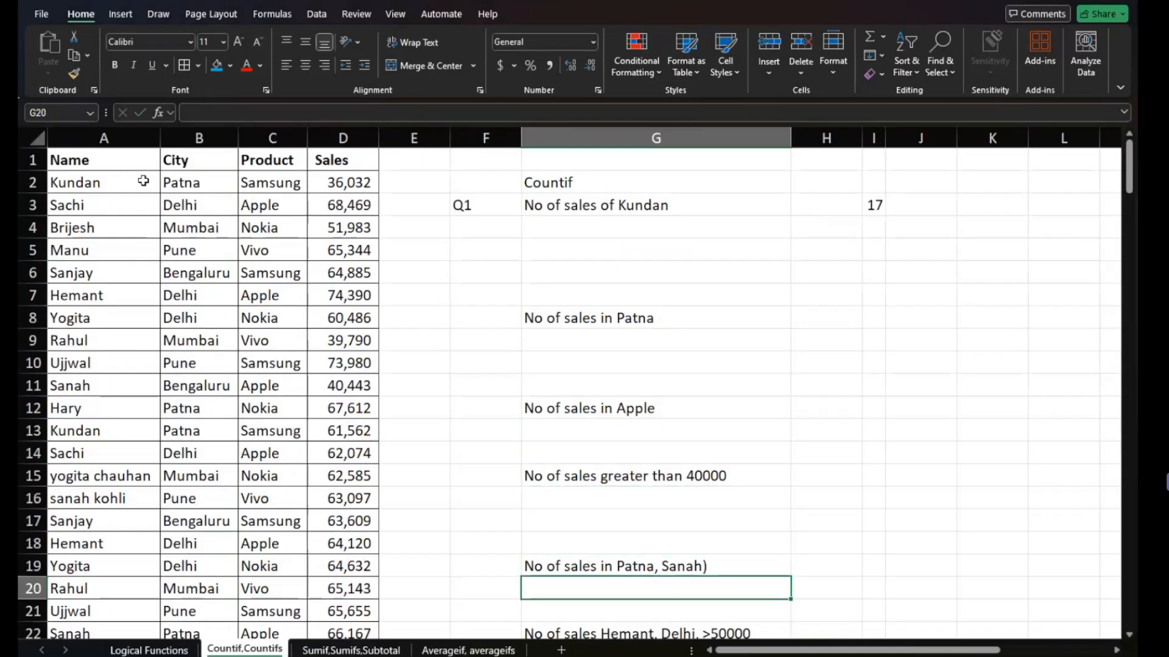
- Clear the old COUNTIFS answers in G23 and G26 under the Delhi >50000 and between 30000 and 50000 questions
{"action": "key", "text": "Down"}
{"action": "key", "text": "Down"}
{"action": "key", "text": "Down"}
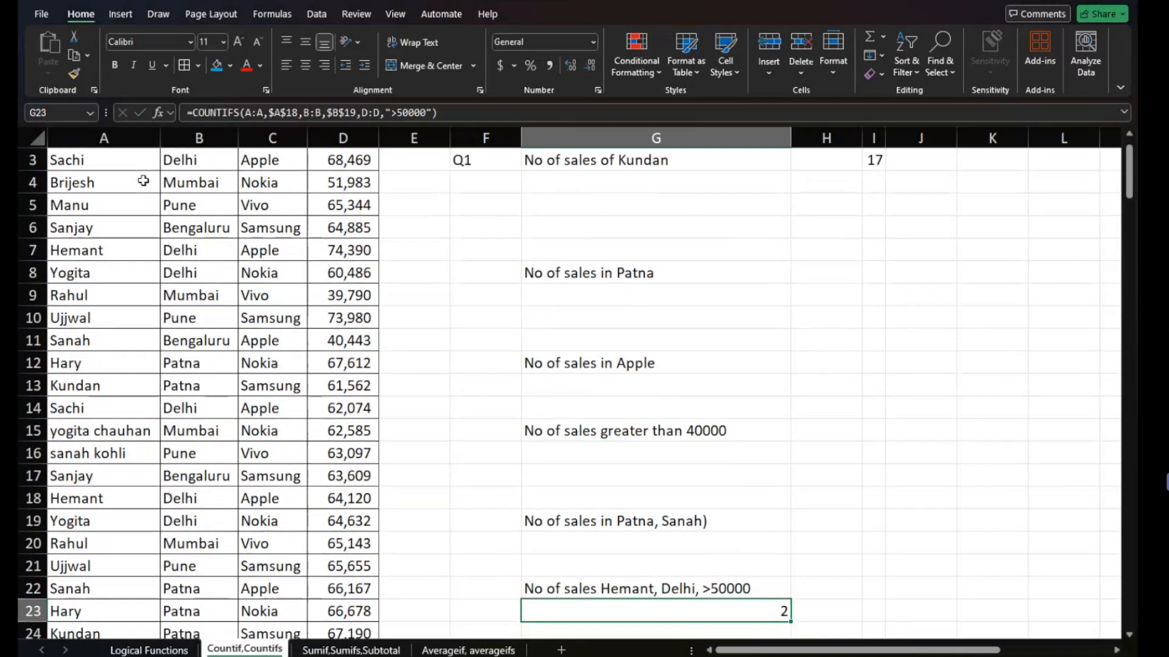
{"action": "key", "text": "Down"}
{"action": "key", "text": "Down"}
{"action": "key", "text": "Down"}
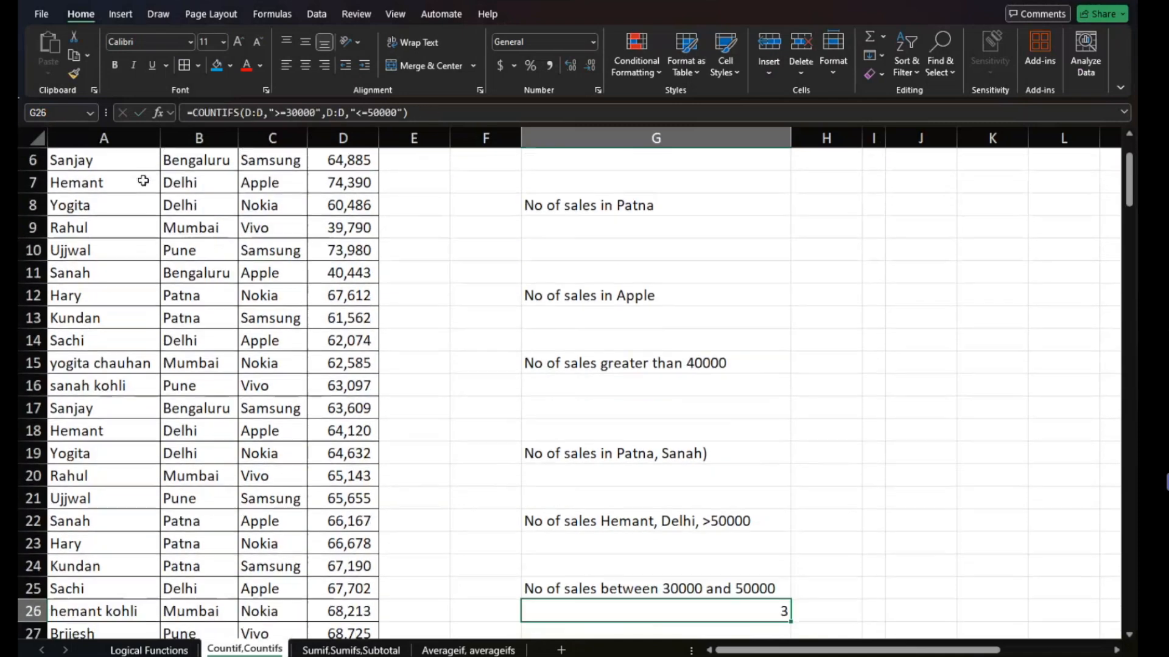
{"action": "key", "text": "Down"}
{"action": "key", "text": "Down"}
{"action": "key", "text": "Down"}
{"action": "key", "text": "Down"}
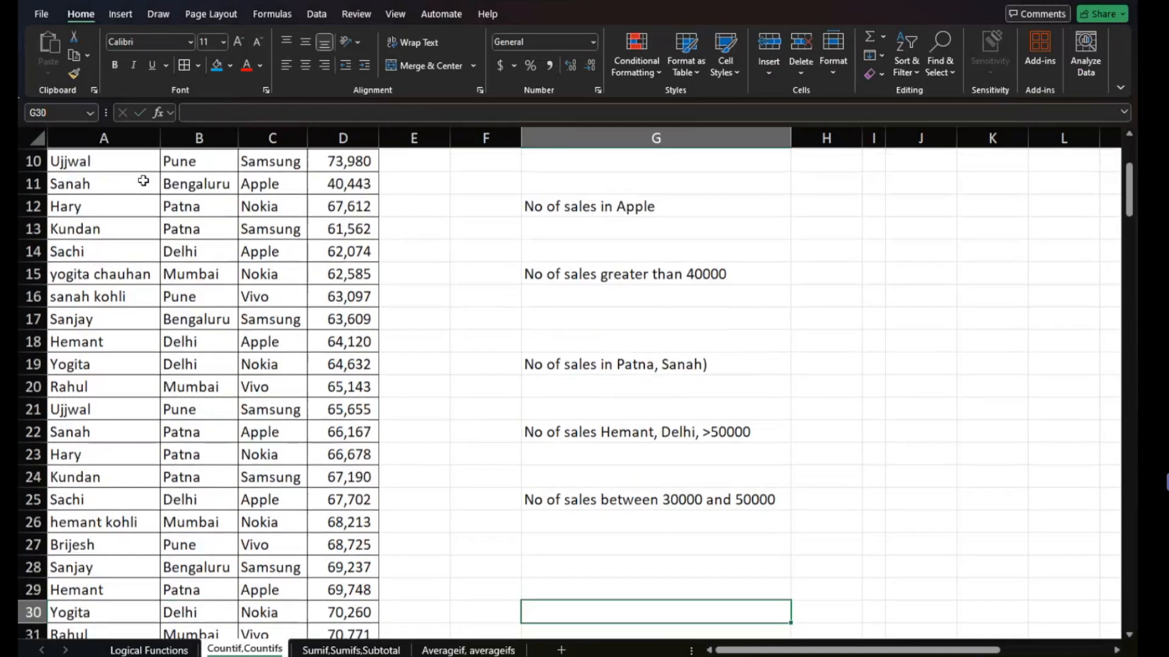
- Clear the old answer in I3 beside the Q1 sales-count question
{"action": "key", "text": "Up"}
{"action": "key", "text": "Up"}
{"action": "key", "text": "Up"}
{"action": "key", "text": "Up"}
{"action": "key", "text": "Up"}
{"action": "key", "text": "Up"}
{"action": "key", "text": "Up"}
{"action": "key", "text": "Up"}
{"action": "key", "text": "Up"}
{"action": "key", "text": "Up"}
{"action": "key", "text": "Up"}
{"action": "key", "text": "Up"}
{"action": "key", "text": "Up"}
{"action": "key", "text": "Up"}
{"action": "key", "text": "Up"}
{"action": "key", "text": "Up"}
{"action": "key", "text": "Up"}
{"action": "key", "text": "Up"}
{"action": "key", "text": "Up"}
{"action": "key", "text": "Up"}
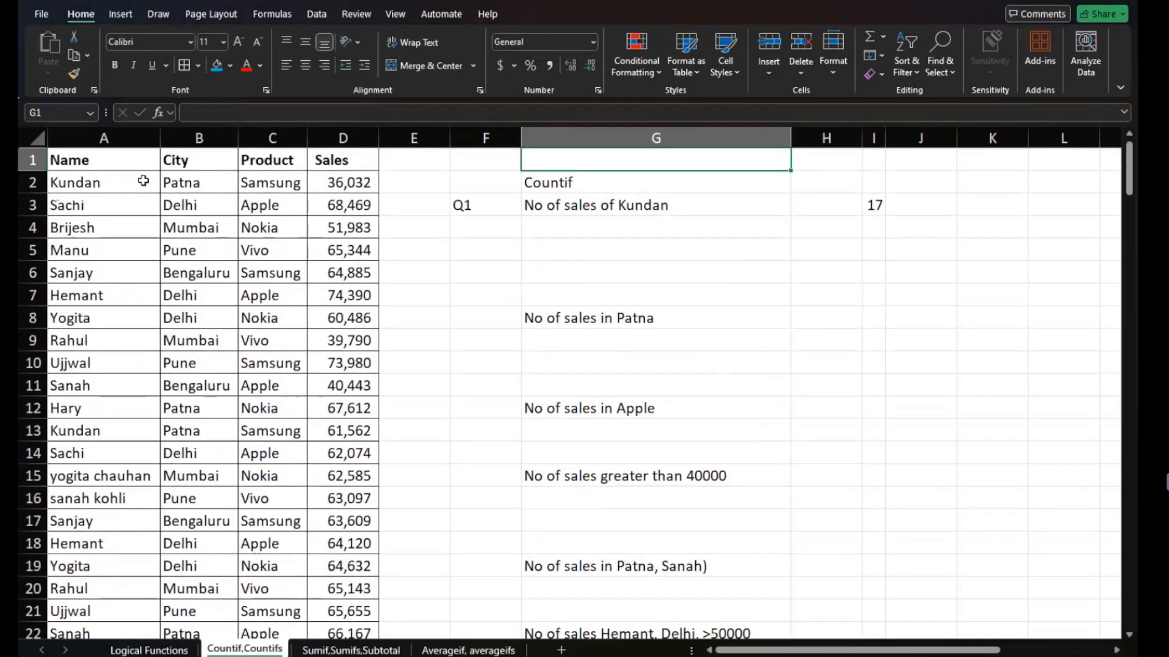
{"action": "key", "text": "Right"}
{"action": "key", "text": "Right"}
{"action": "key", "text": "Down"}
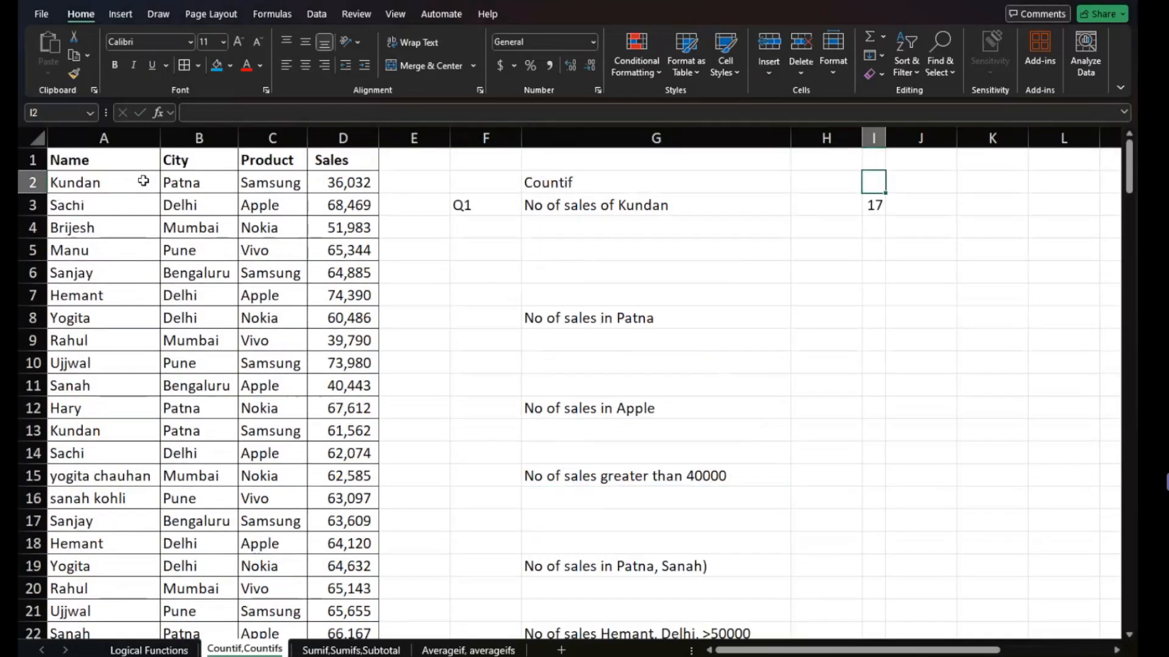
{"action": "key", "text": "Down"}
{"action": "key", "text": "Delete"}
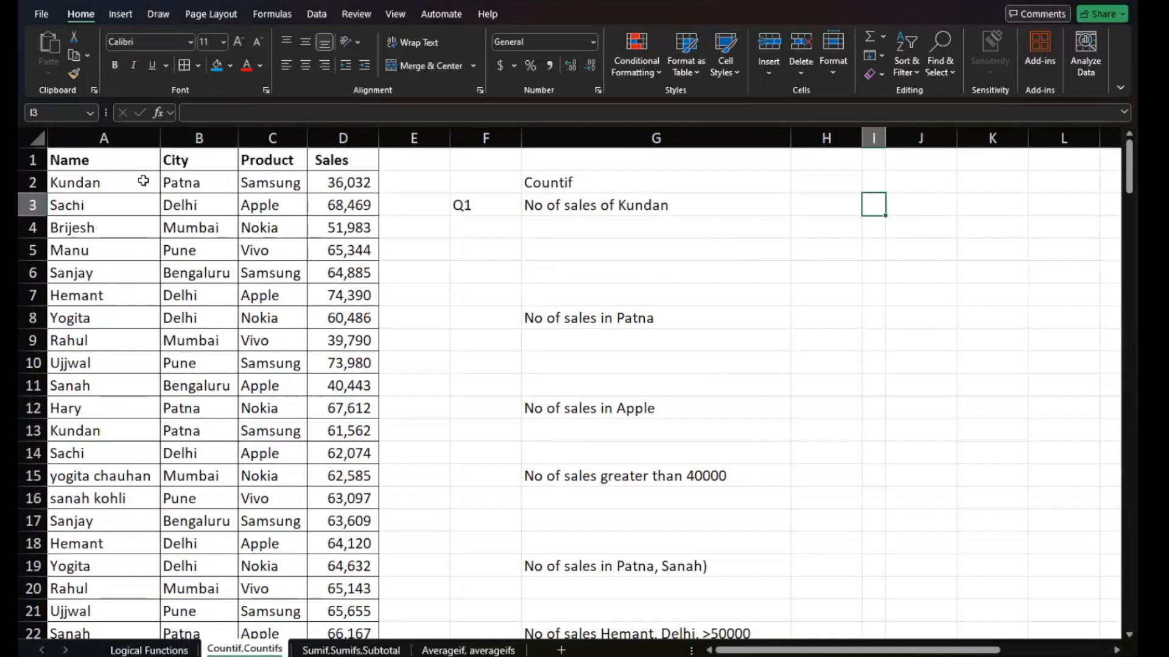
- Insert a pivot table from the sales data A1:D187 on the existing worksheet at cell J8
{"action": "key", "text": "Left"}
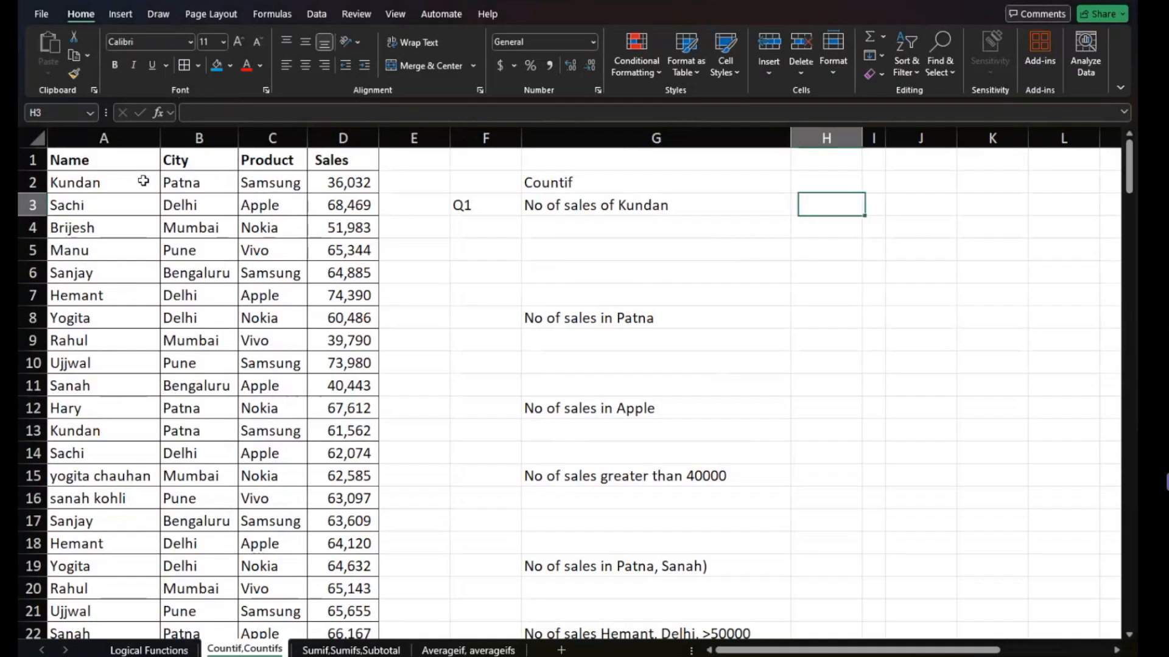
{"action": "key", "text": "Home"}
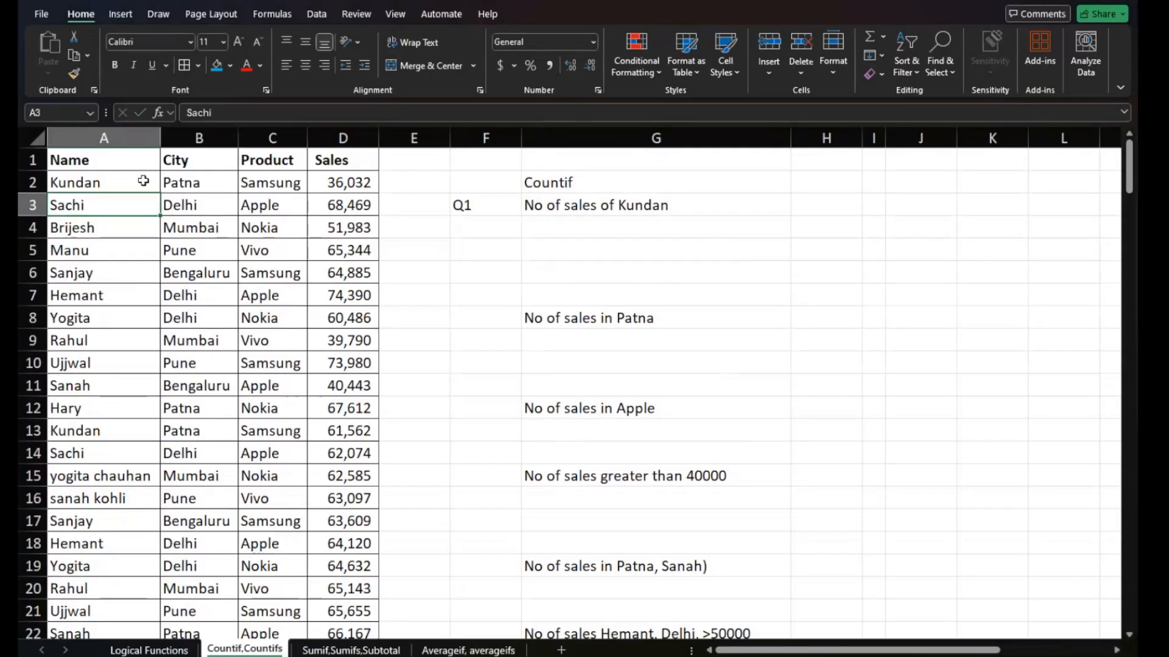
{"action": "key", "text": "ctrl+a"}
{"action": "left_click", "coordinate": [120, 13]}
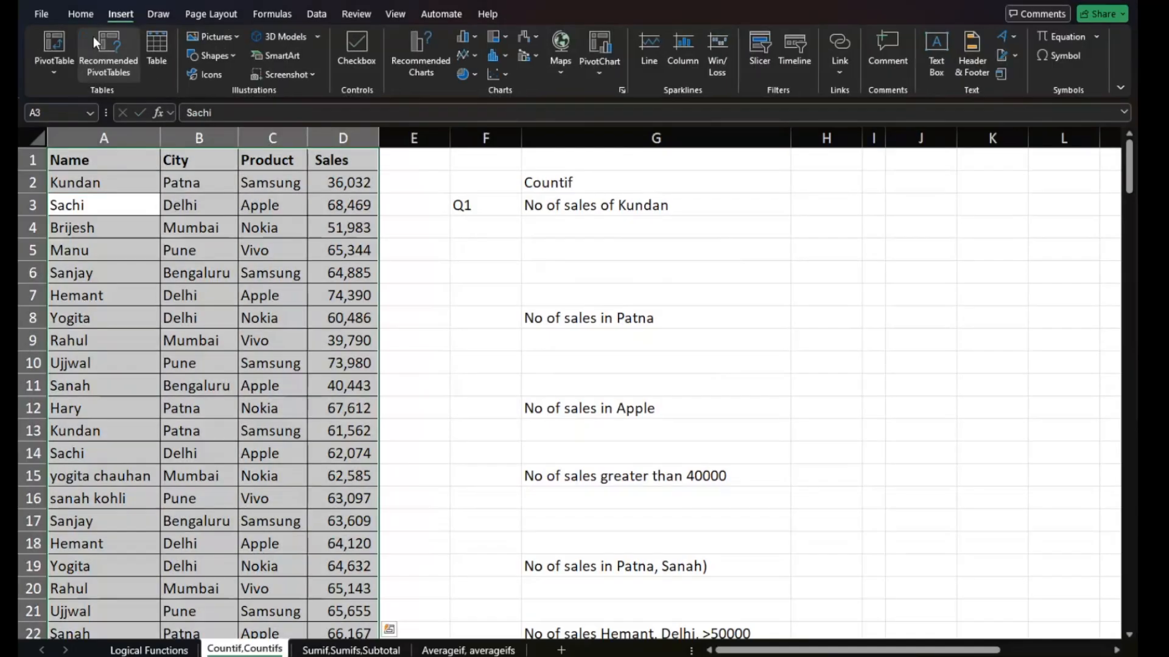
{"action": "left_click", "coordinate": [61, 43]}
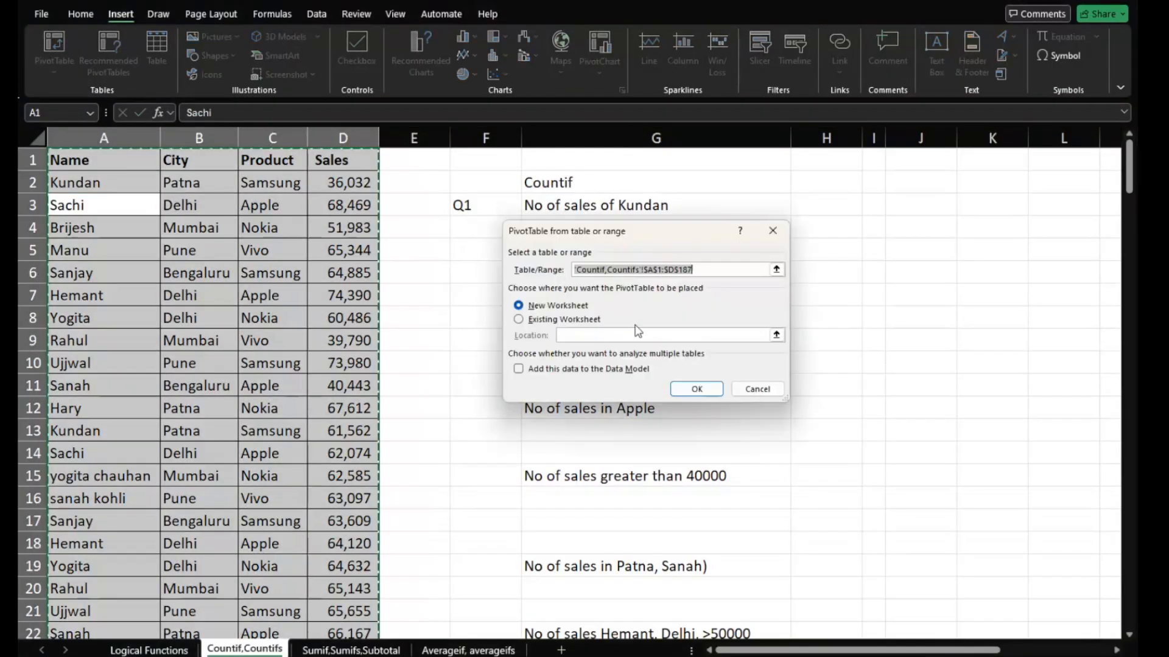
{"action": "left_click", "coordinate": [563, 319]}
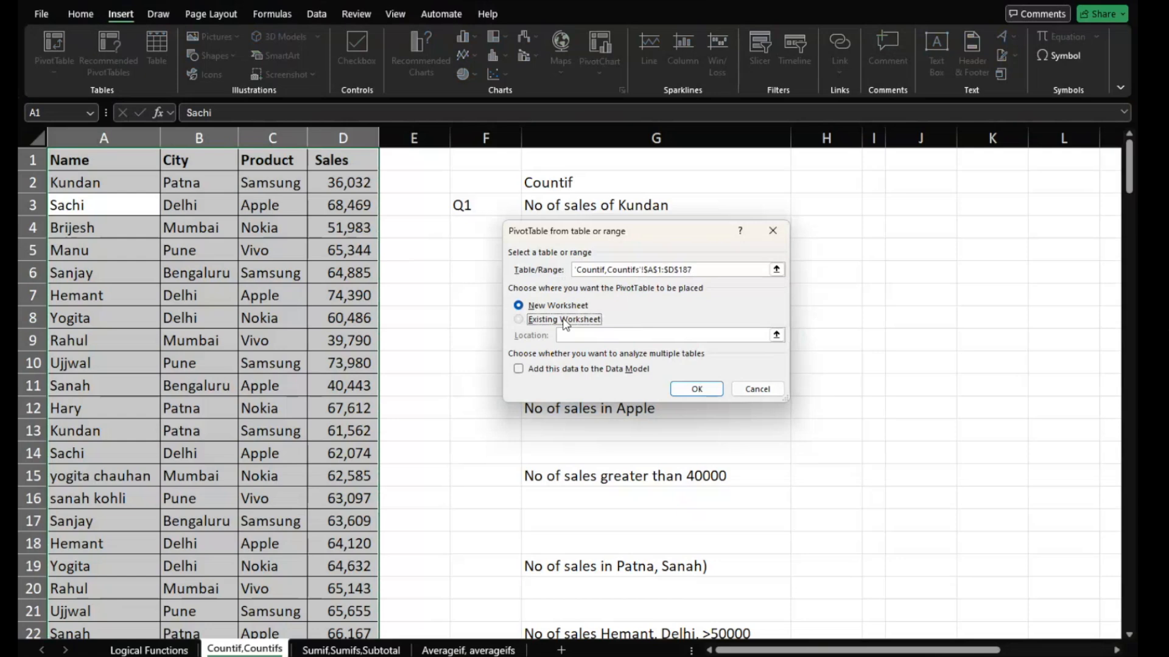
{"action": "left_click", "coordinate": [700, 390]}
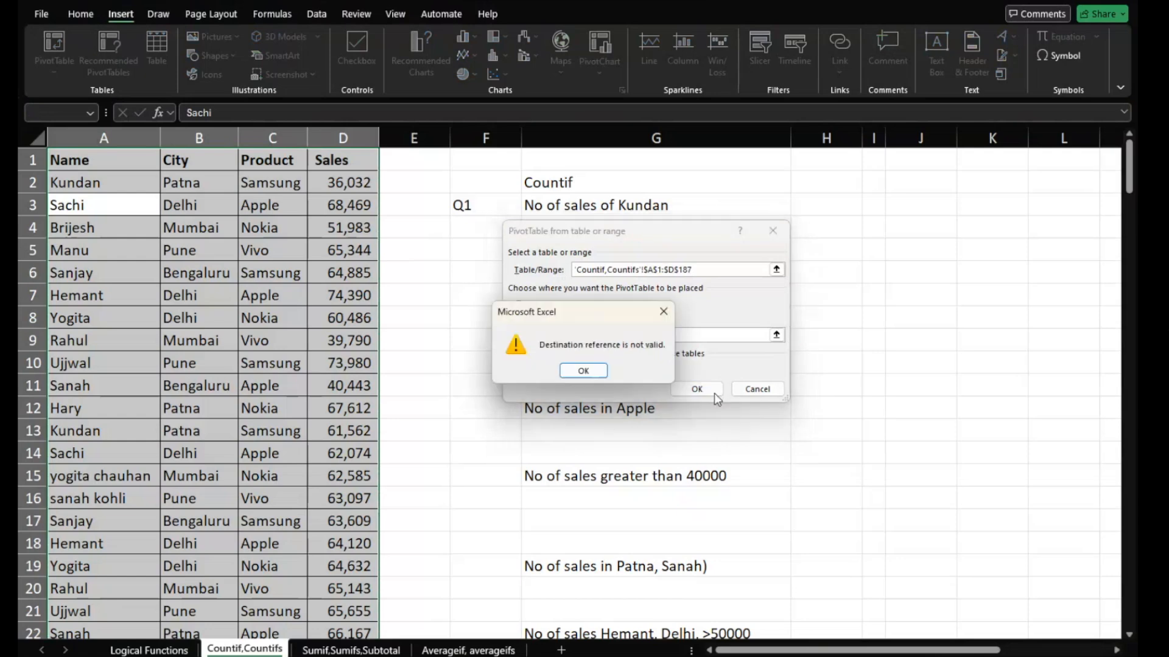
{"action": "left_click", "coordinate": [603, 369]}
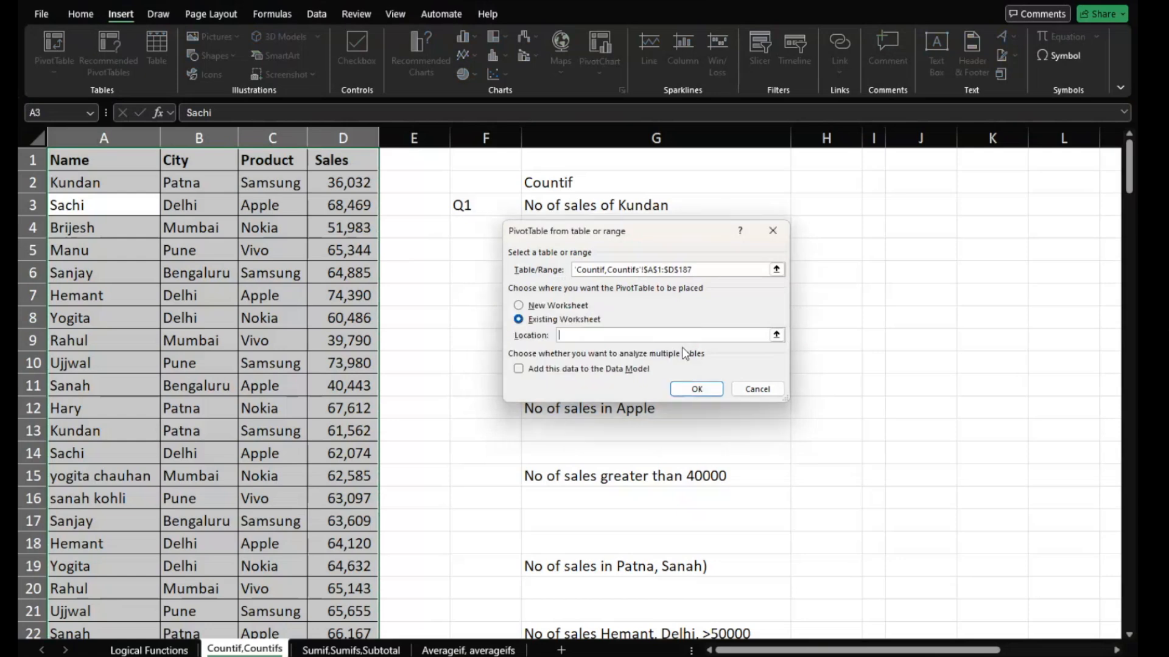
{"action": "left_click", "coordinate": [923, 319]}
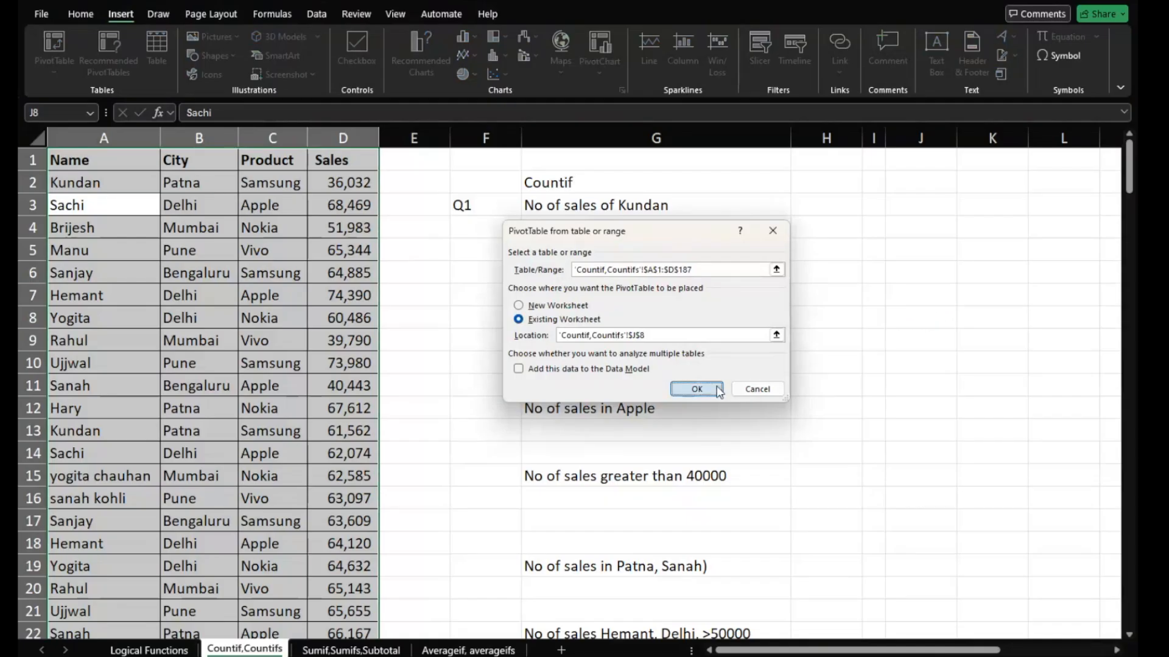
{"action": "left_click", "coordinate": [696, 388]}
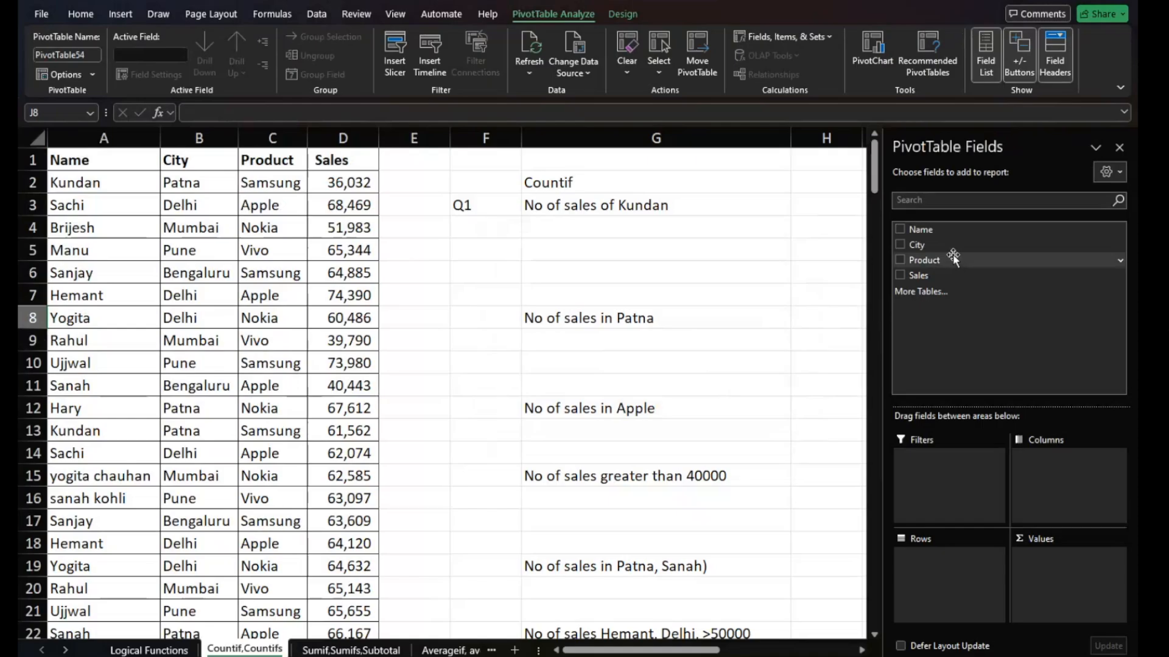
- Lay out the pivot table with Sales summed as values and Name as the report filter
{"action": "left_click_drag", "start_coordinate": [941, 234], "coordinate": [946, 597]}
{"action": "left_click_drag", "start_coordinate": [970, 280], "coordinate": [1048, 580]}
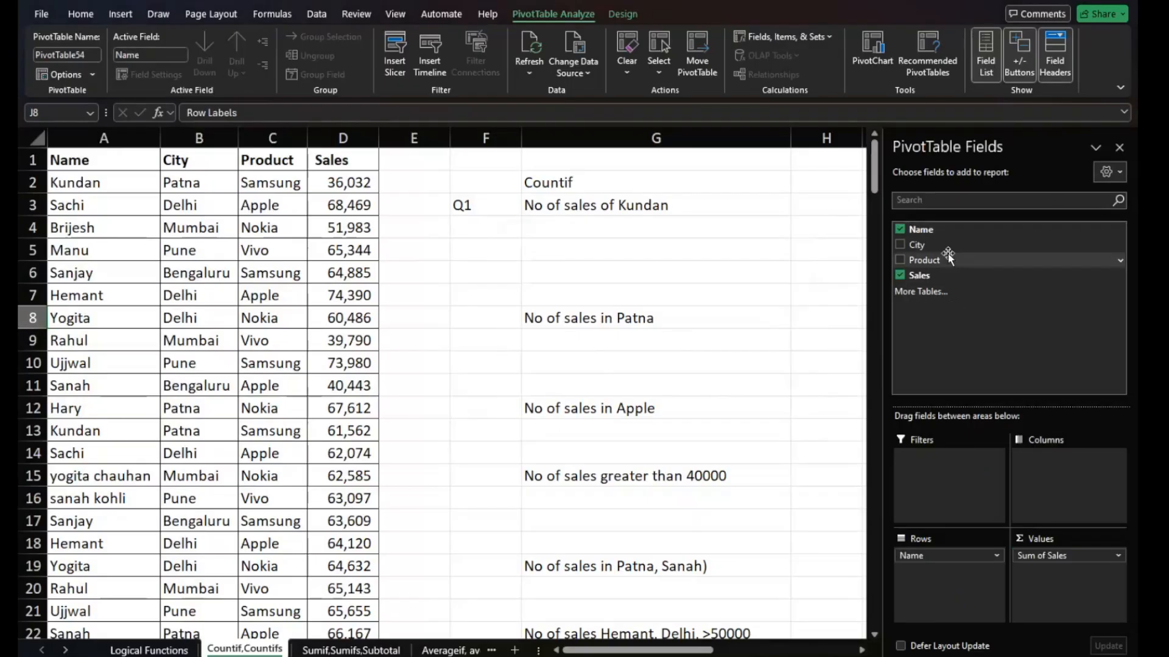
{"action": "left_click_drag", "start_coordinate": [936, 235], "coordinate": [933, 469]}
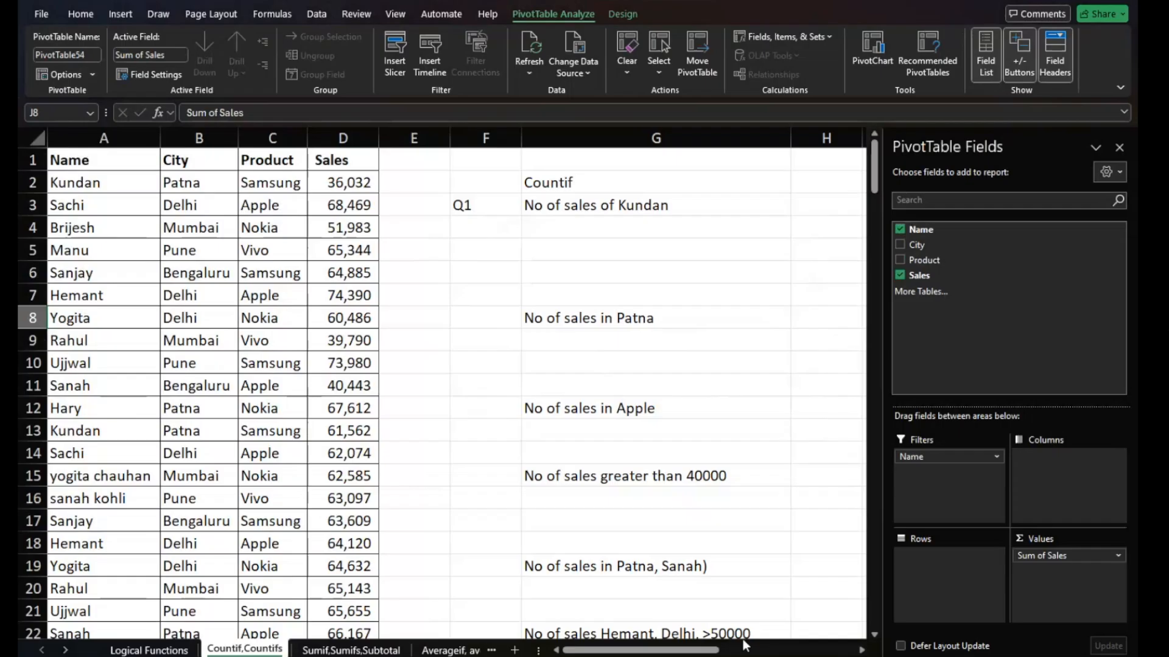
- Enable multiple selection in the pivot table's Name filter and keep only the salesperson named in Q1
{"action": "left_click", "coordinate": [862, 650]}
{"action": "left_click", "coordinate": [862, 650]}
{"action": "left_click", "coordinate": [862, 650]}
{"action": "left_click", "coordinate": [862, 650]}
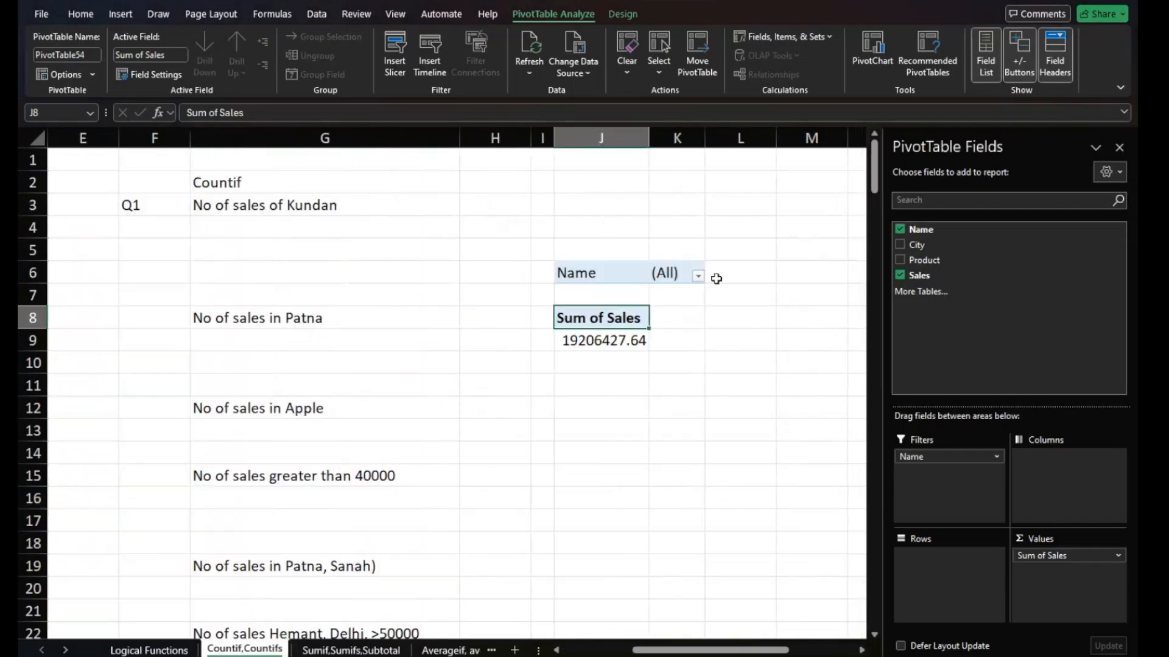
{"action": "left_click", "coordinate": [698, 276]}
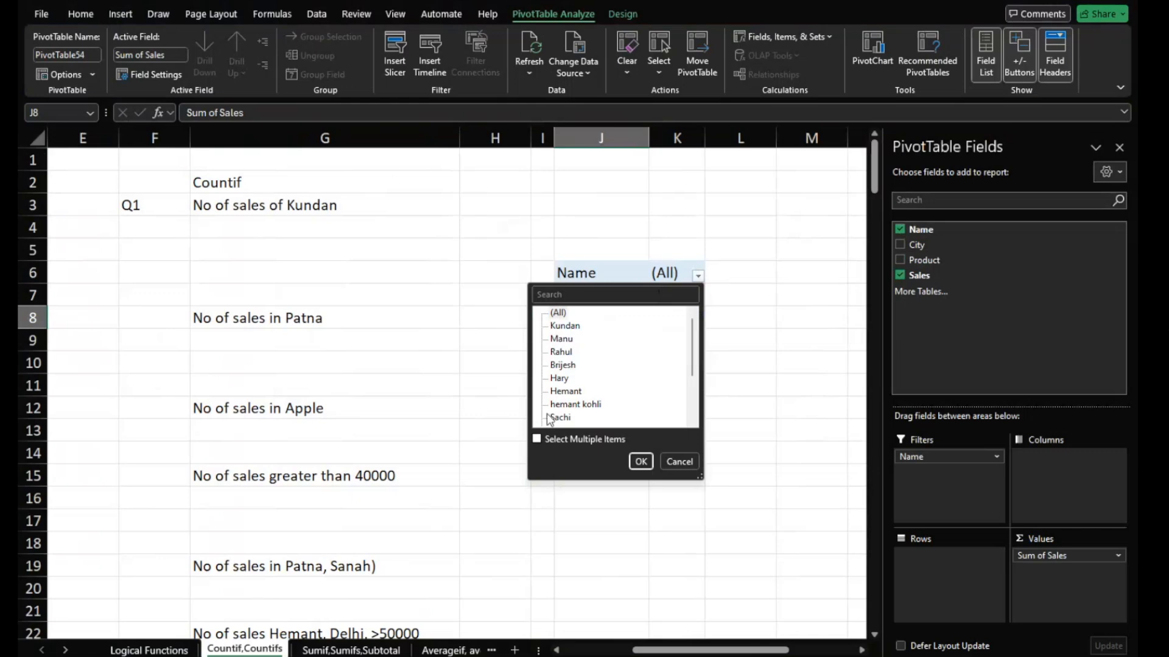
{"action": "left_click", "coordinate": [537, 439]}
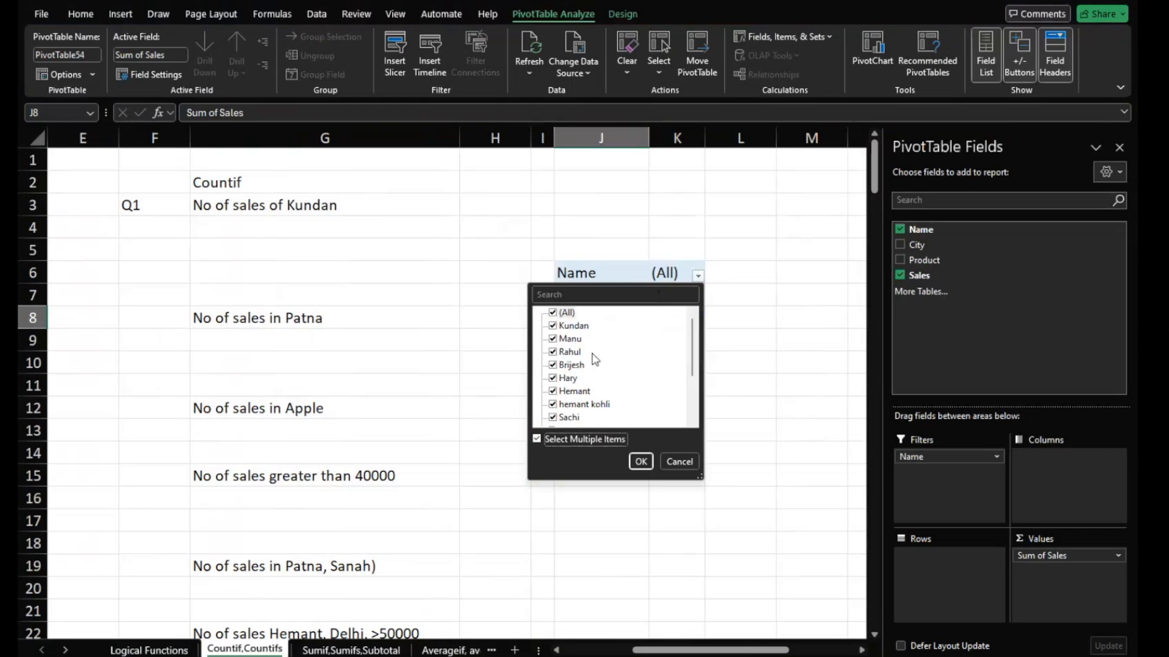
{"action": "left_click", "coordinate": [553, 314]}
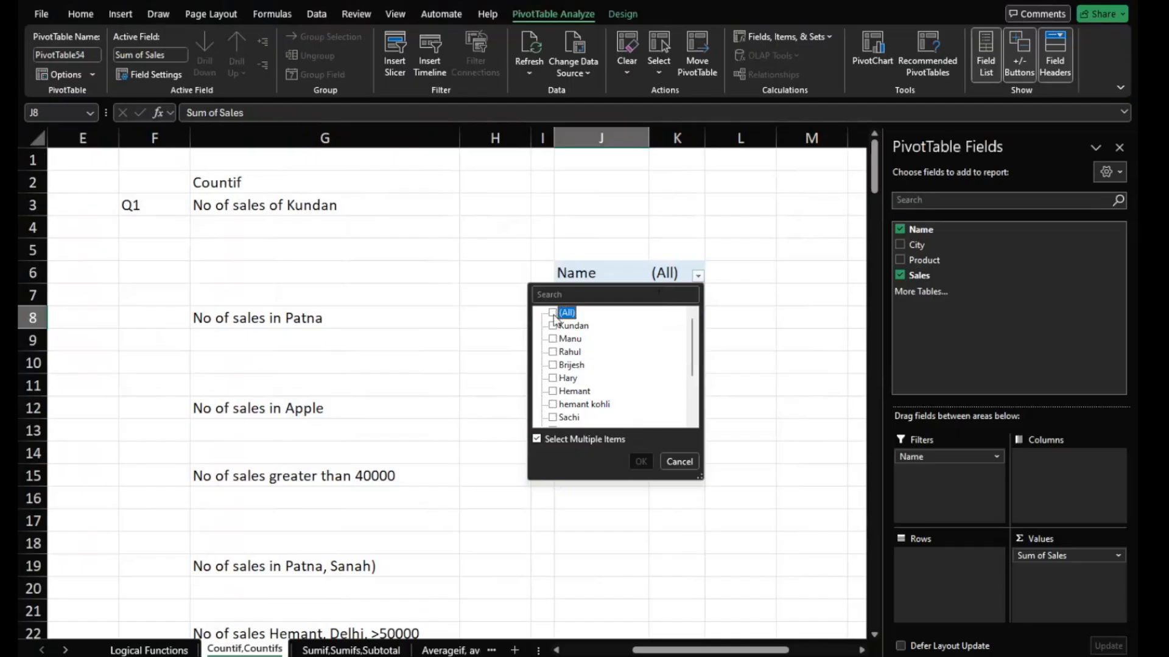
{"action": "left_click", "coordinate": [553, 325]}
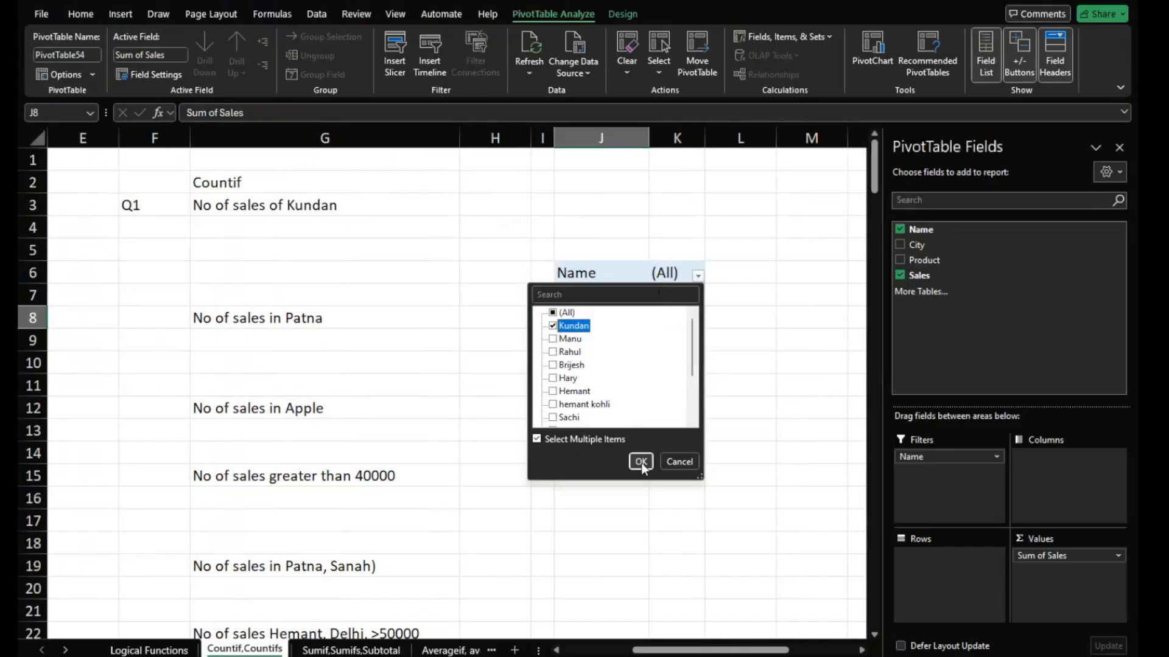
{"action": "left_click", "coordinate": [641, 461]}
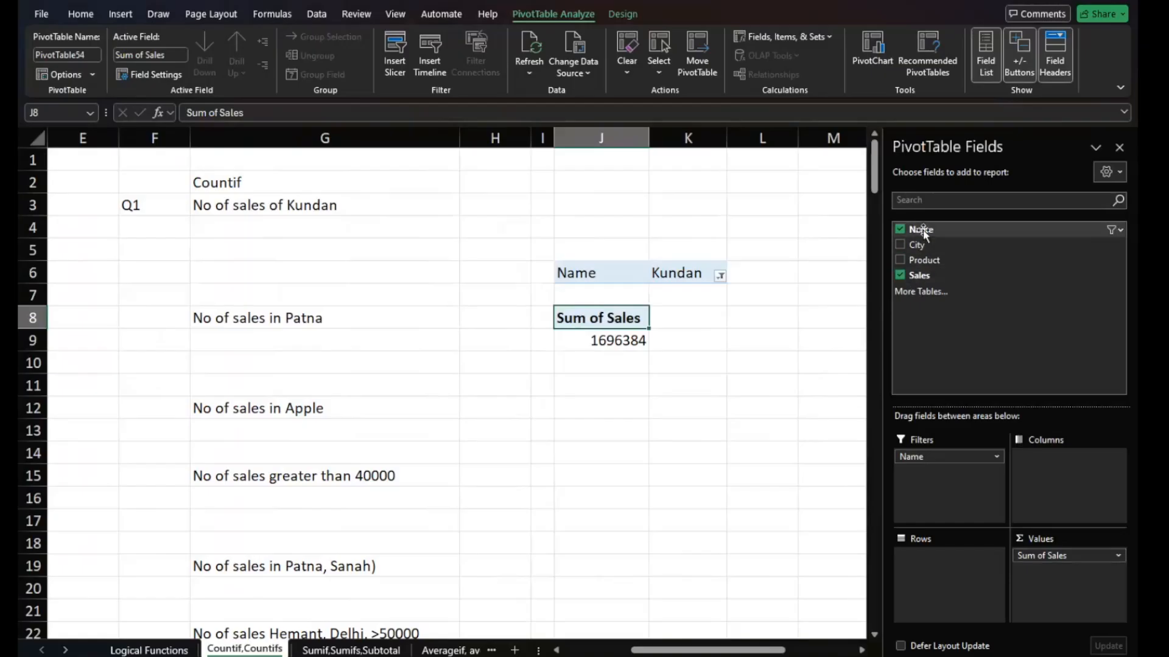
- Rearrange the pivot table to show Name as rows with Count of Name as values instead of Sales, and close the field list
{"action": "left_click_drag", "start_coordinate": [940, 463], "coordinate": [937, 551]}
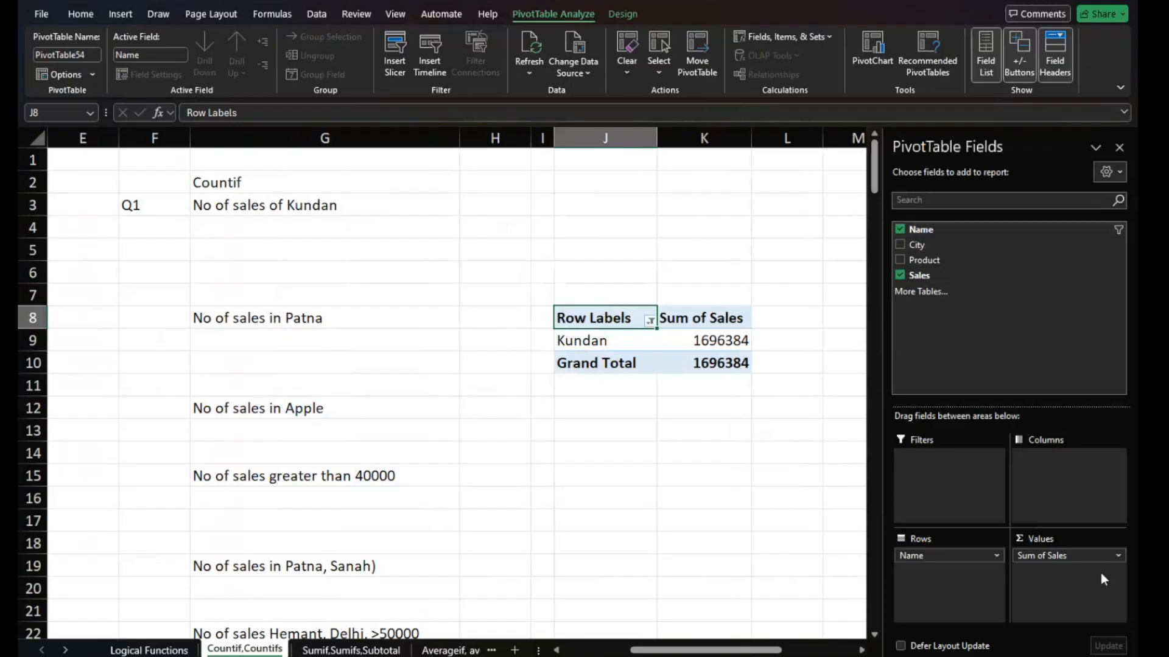
{"action": "left_click_drag", "start_coordinate": [1096, 556], "coordinate": [999, 347]}
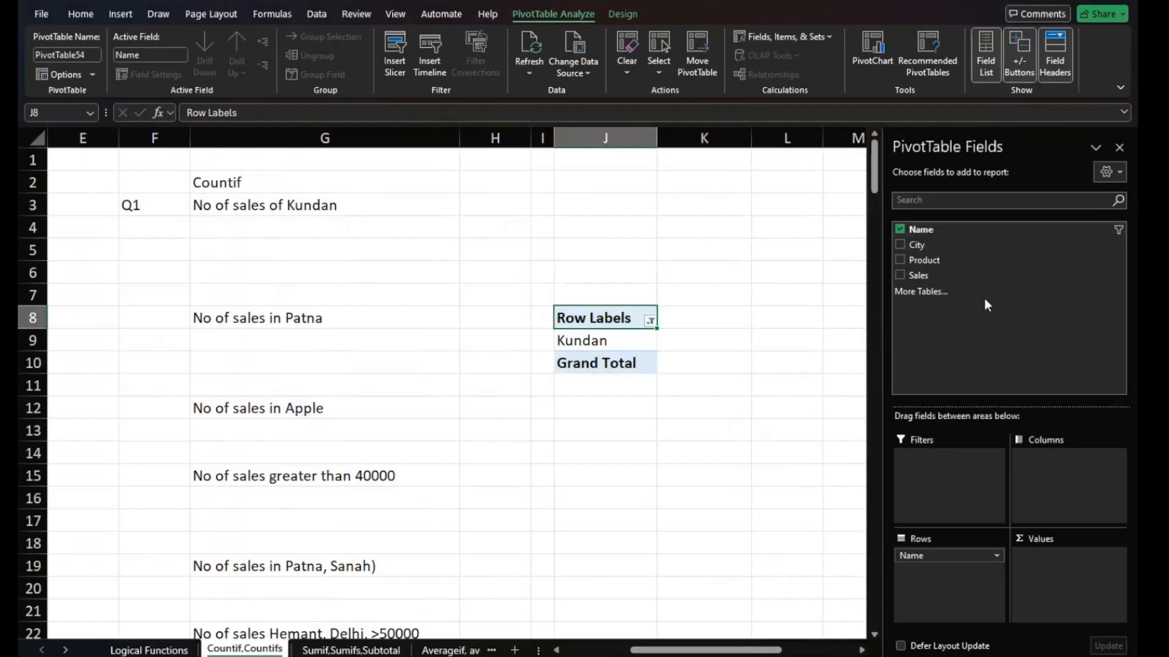
{"action": "left_click_drag", "start_coordinate": [913, 230], "coordinate": [1065, 551]}
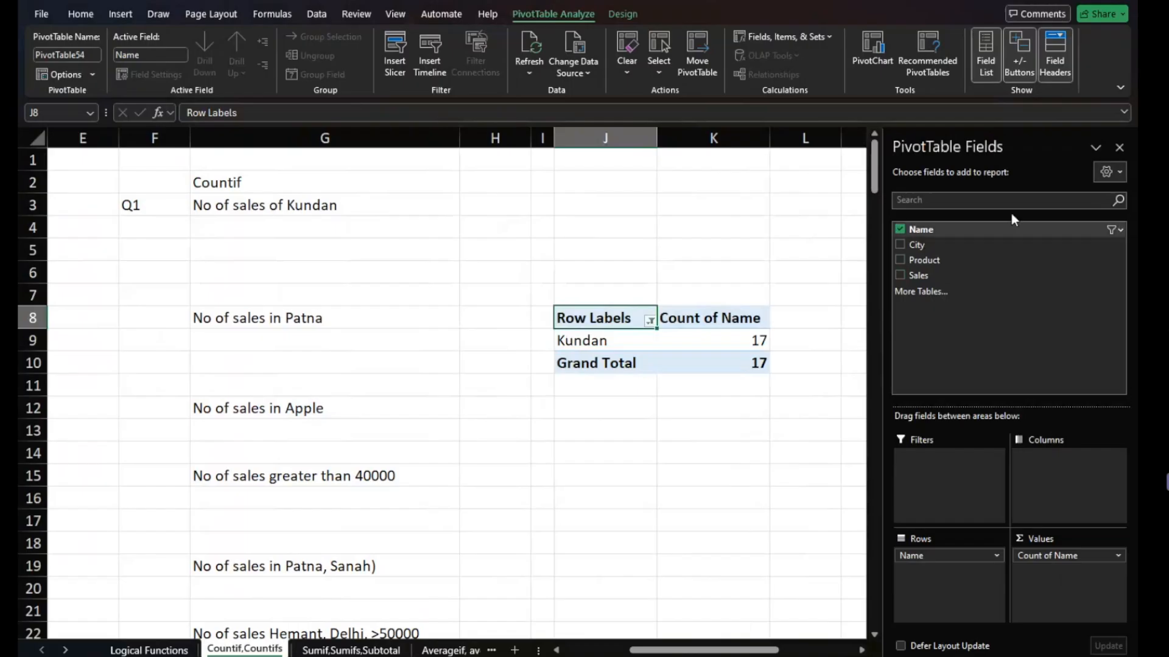
{"action": "left_click", "coordinate": [1119, 147]}
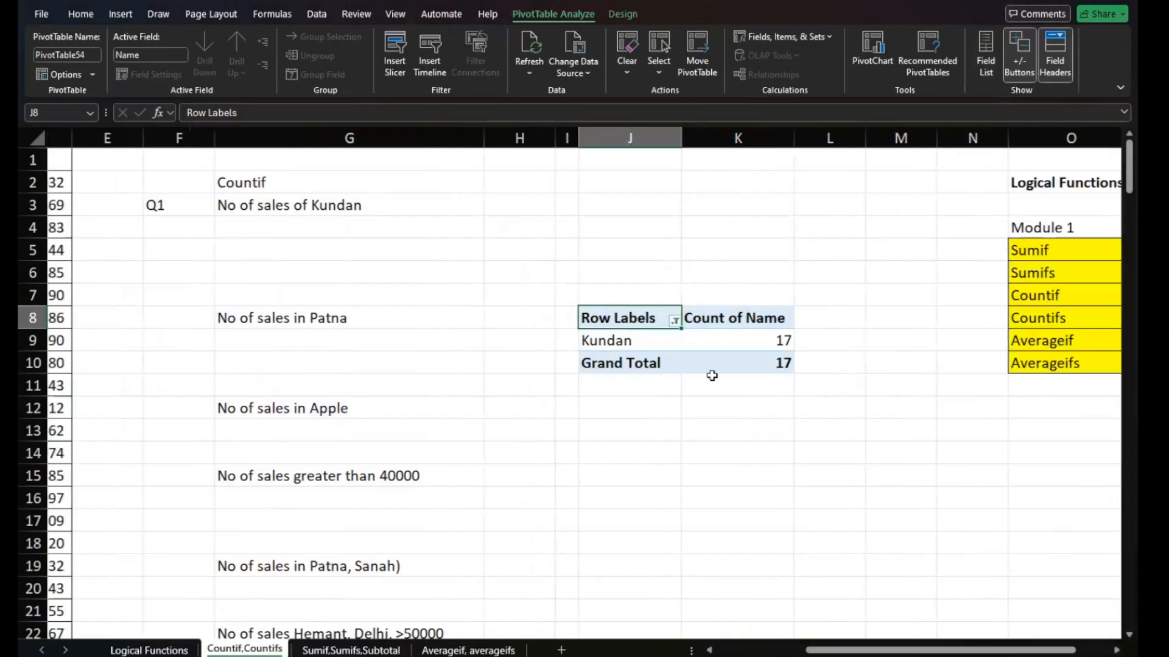
- Compare the pivot table's count for the Q1 salesperson with the empty answer cell G4
{"action": "scroll", "coordinate": [712, 375], "scroll_direction": "left", "scroll_amount": 5}
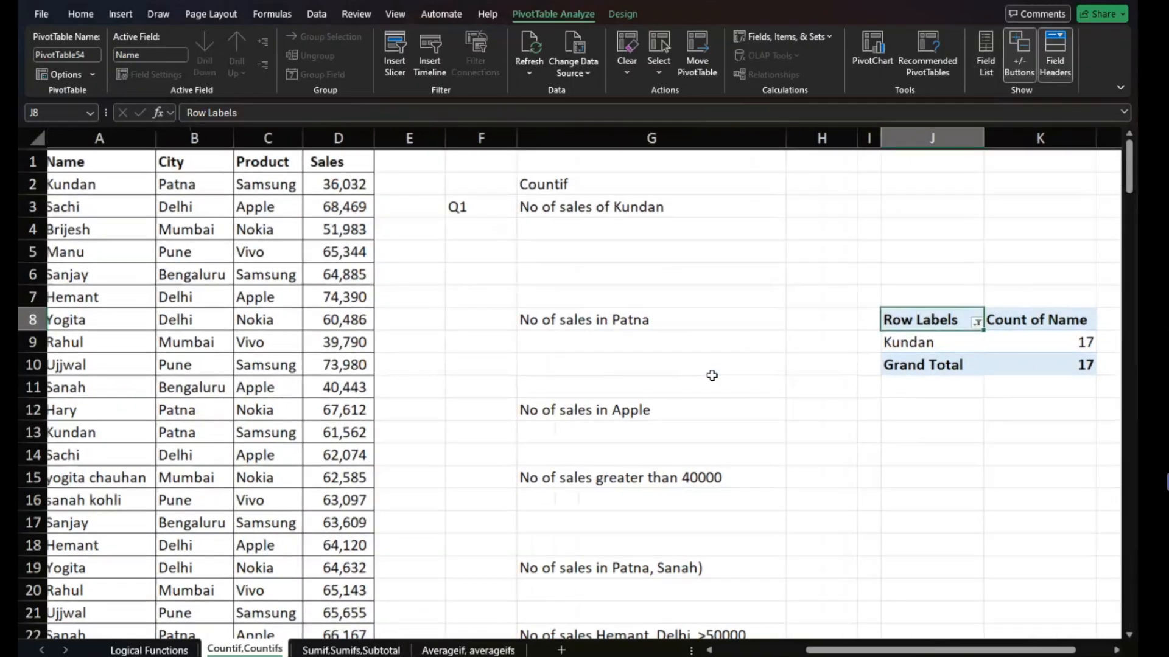
{"action": "left_click", "coordinate": [617, 231]}
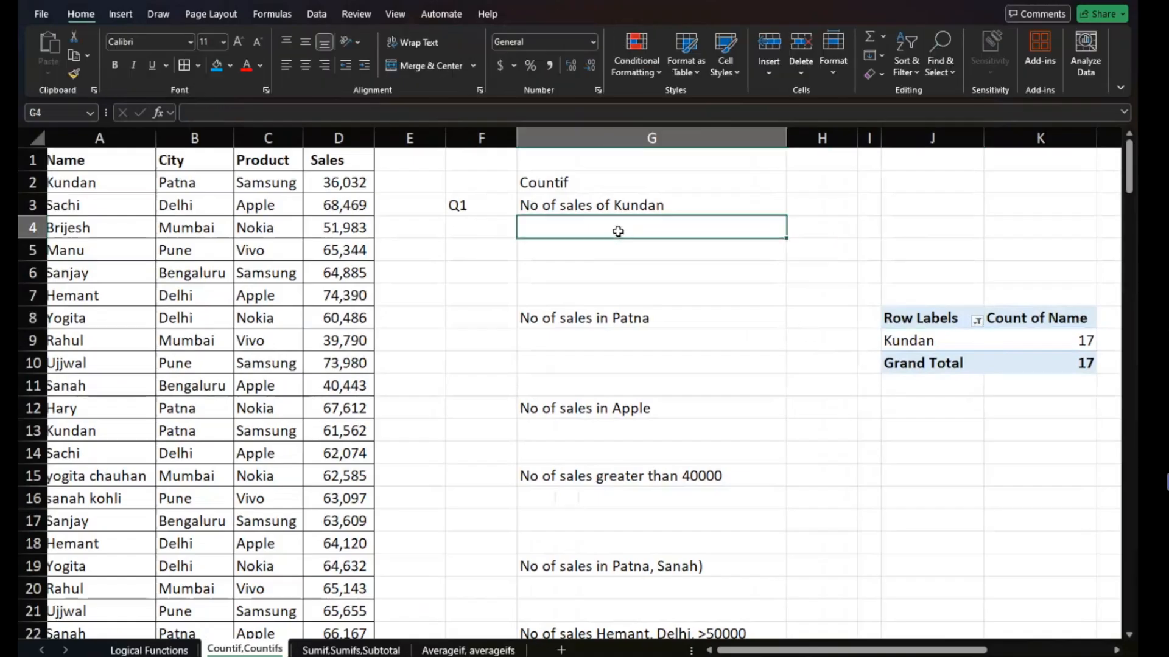
{"action": "left_click", "coordinate": [901, 319]}
{"action": "left_click_drag", "start_coordinate": [901, 319], "coordinate": [1030, 362]}
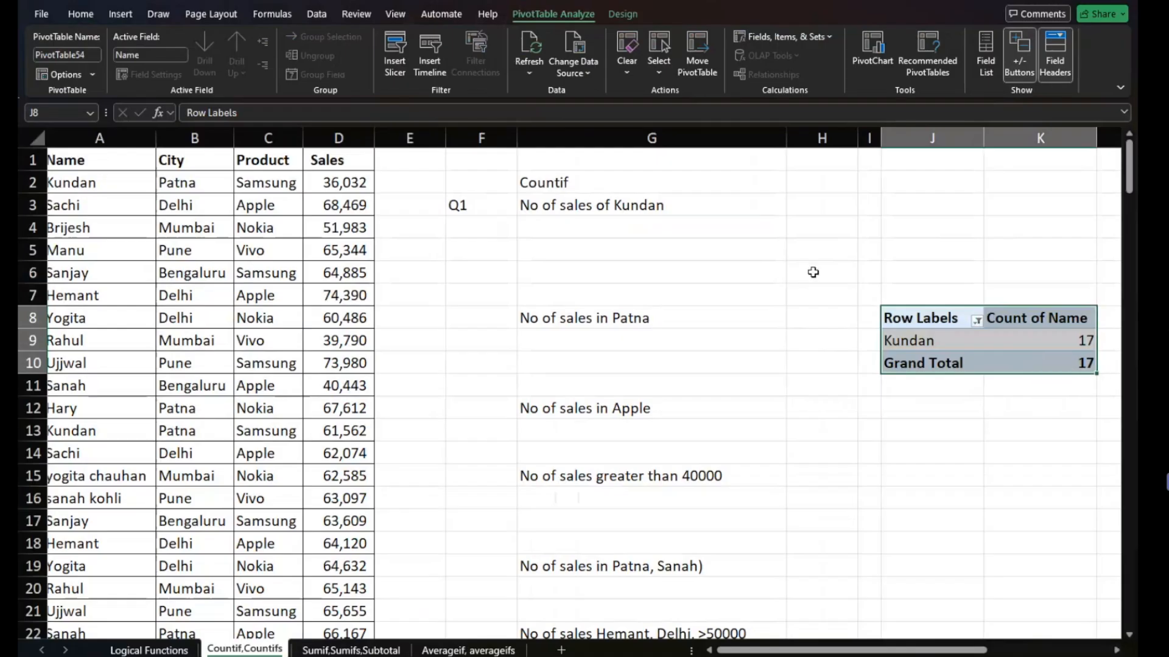
{"action": "left_click", "coordinate": [625, 228]}
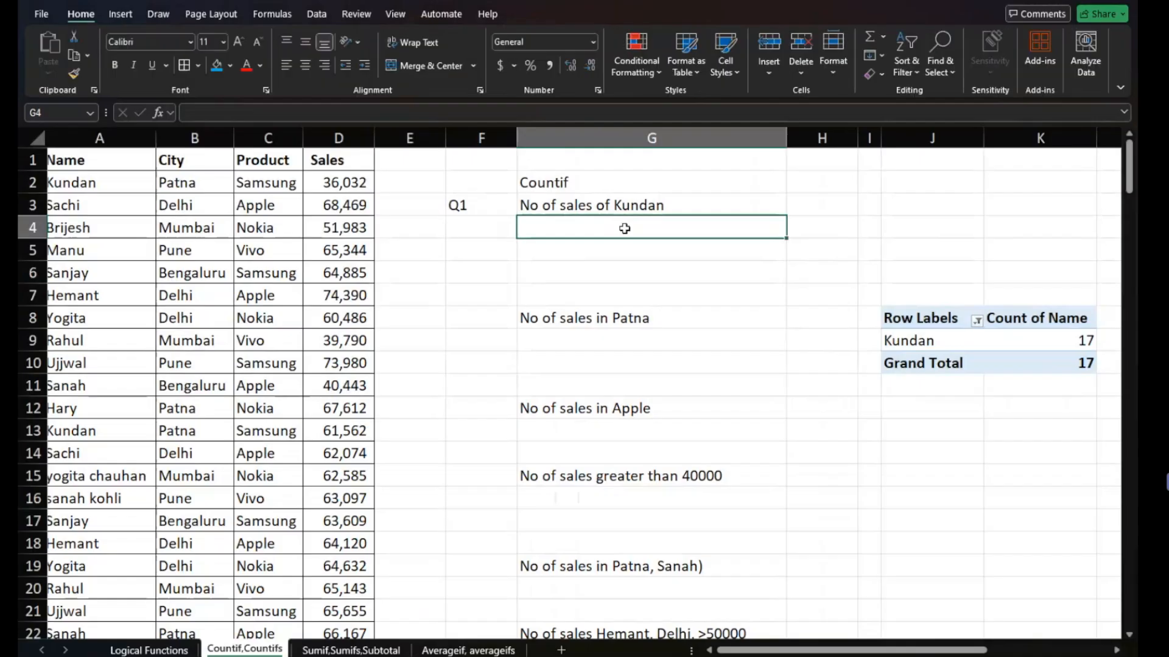
{"action": "left_click", "coordinate": [1071, 337]}
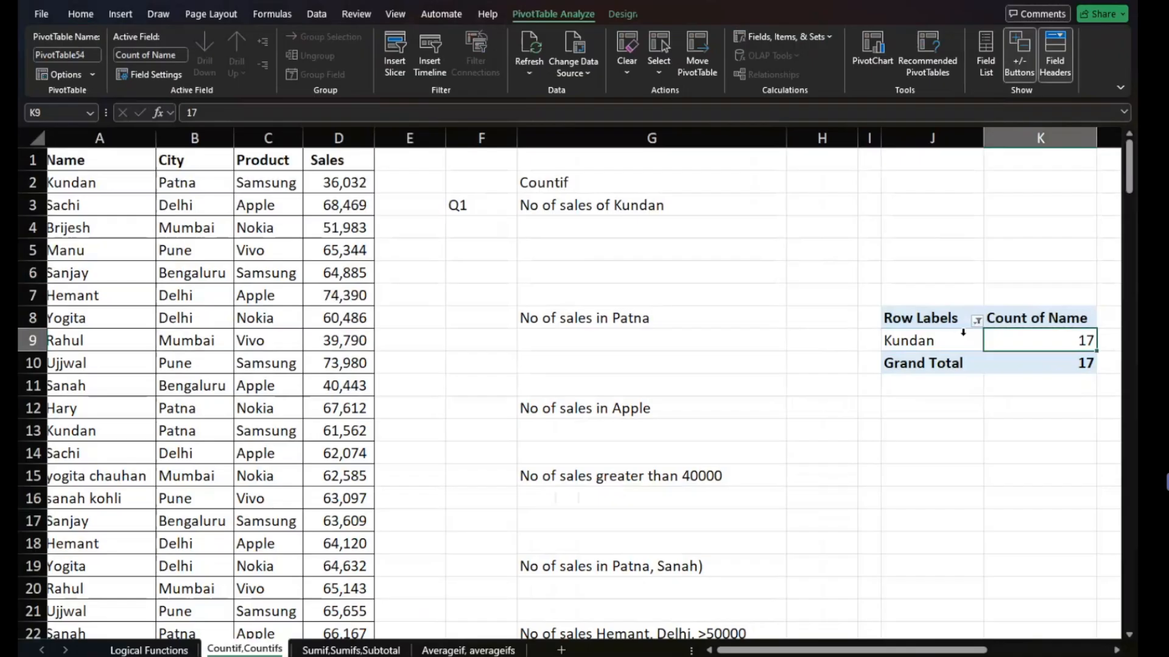
{"action": "left_click", "coordinate": [665, 232]}
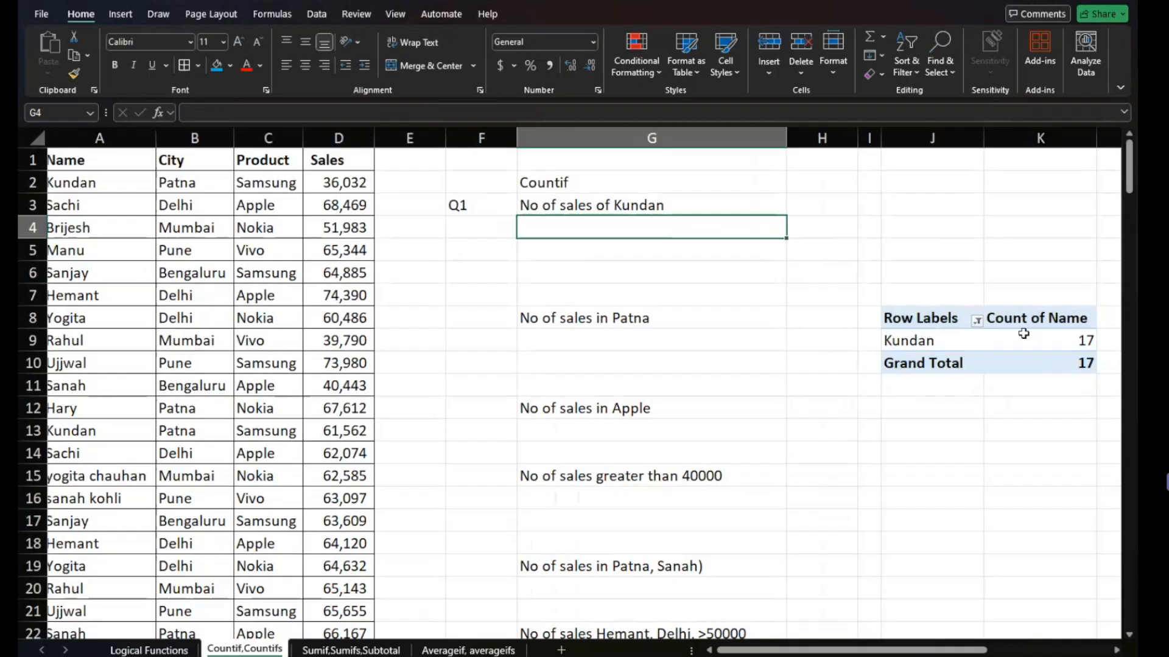
- Delete the whole pivot table in J8:K10
{"action": "left_click_drag", "start_coordinate": [921, 317], "coordinate": [1028, 355]}
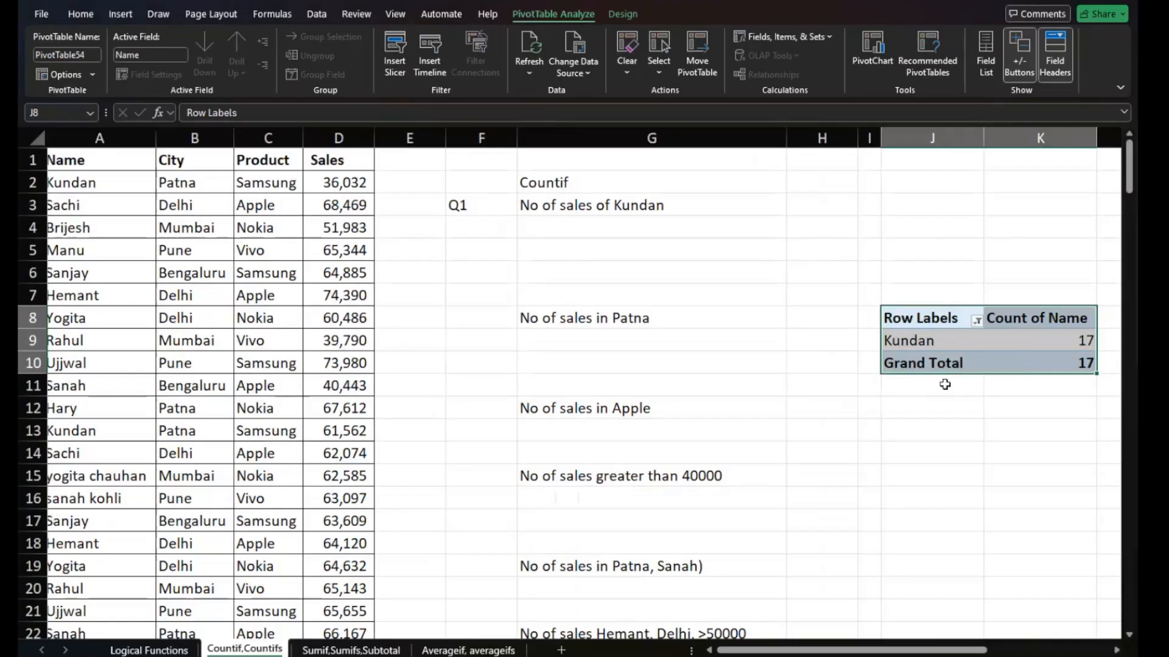
{"action": "key", "text": "Delete"}
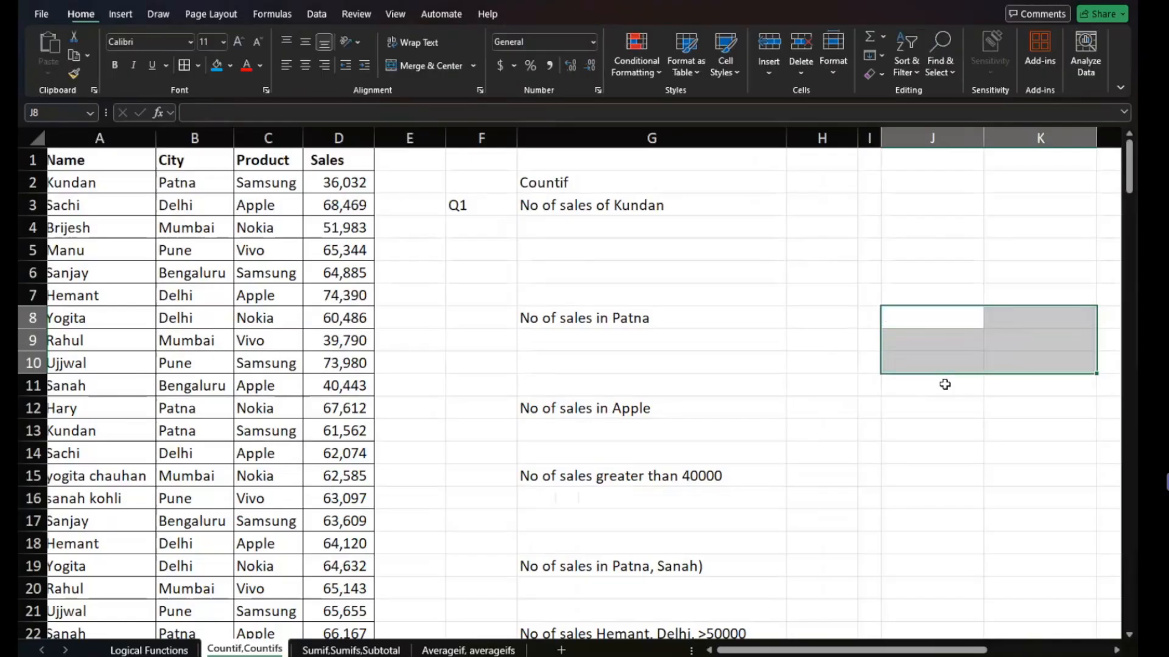
{"action": "key", "text": "Up"}
{"action": "key", "text": "Left"}
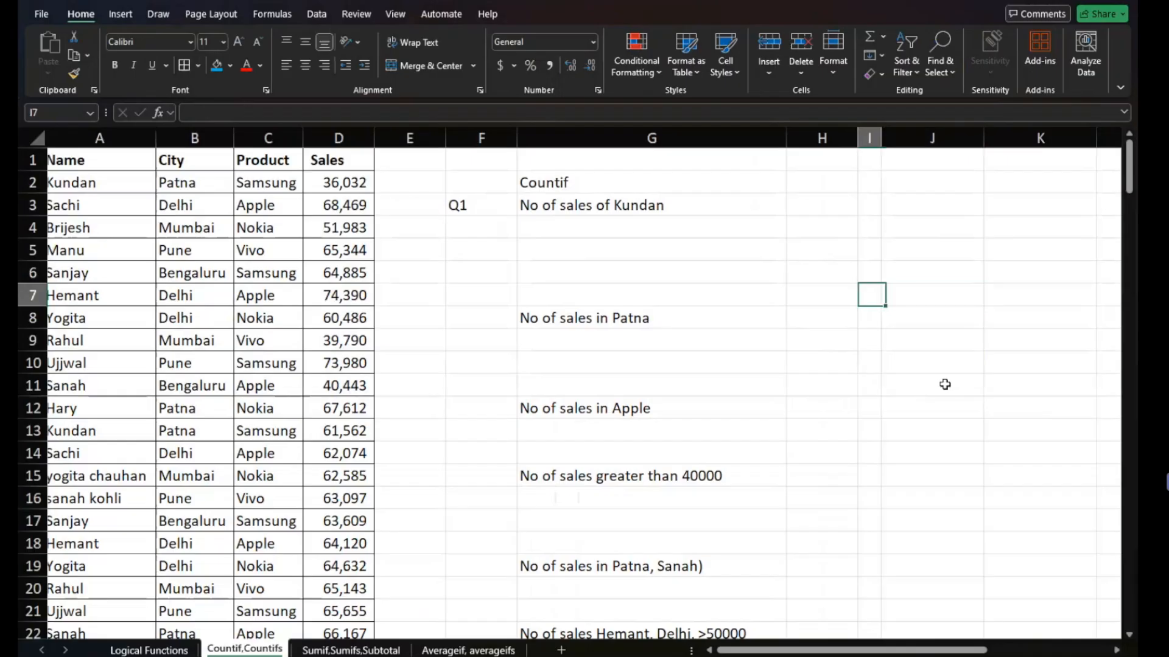
{"action": "key", "text": "Left"}
{"action": "key", "text": "Left"}
{"action": "key", "text": "Up"}
{"action": "key", "text": "Up"}
{"action": "key", "text": "Up"}
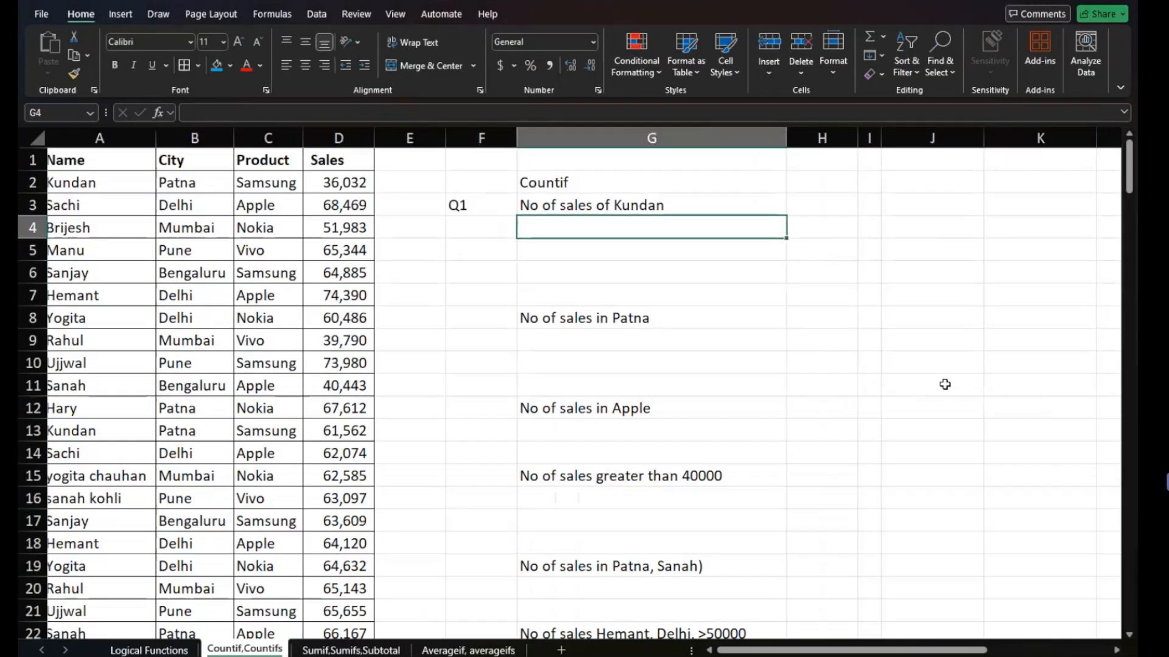
{"action": "key", "text": "Up"}
{"action": "key", "text": "Right"}
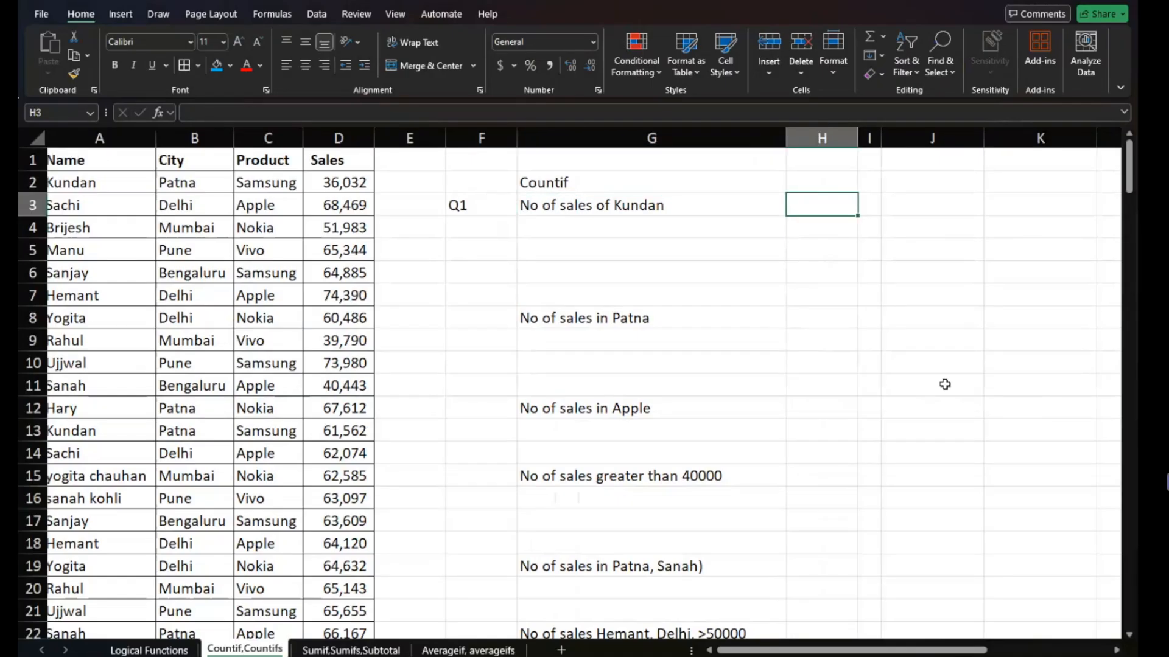
{"action": "scroll", "coordinate": [945, 384], "scroll_direction": "left", "scroll_amount": 1}
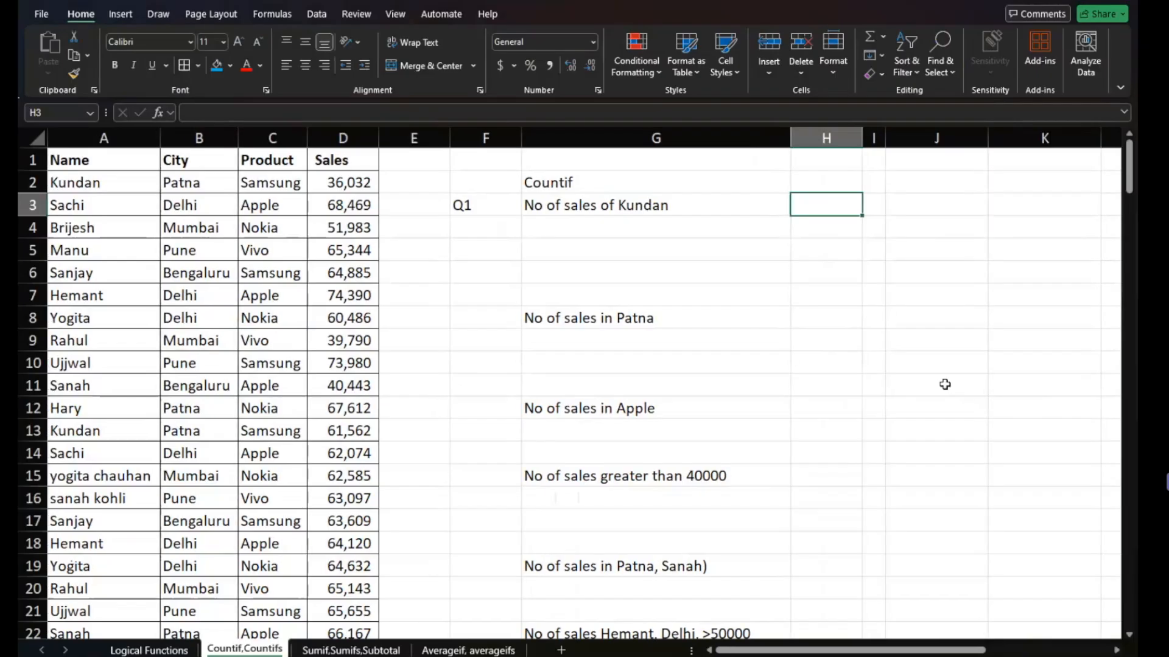
{"action": "left_click", "coordinate": [179, 243]}
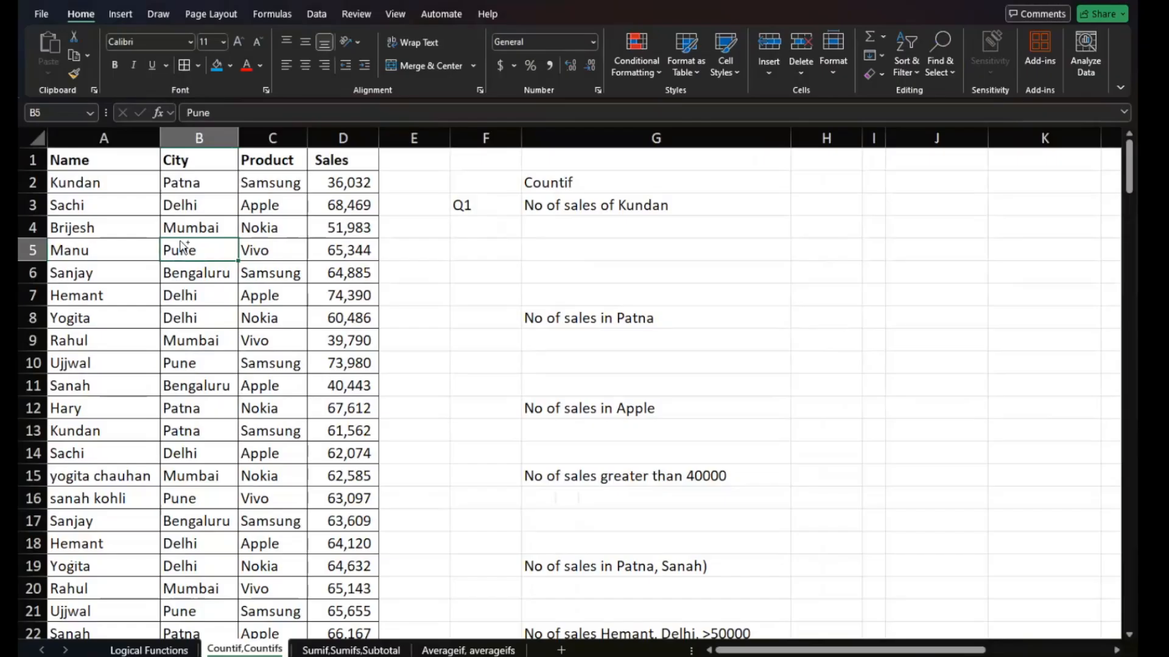
- Select the whole sales table A1:D187 and turn on filters for its header row
{"action": "left_click", "coordinate": [75, 162]}
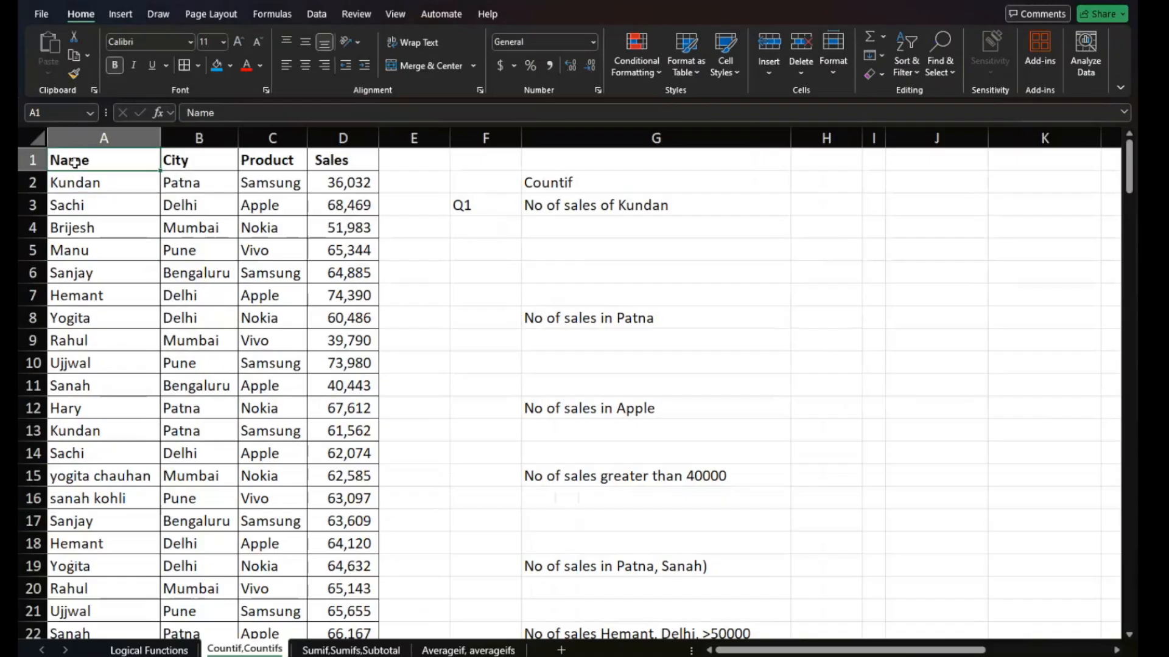
{"action": "key", "text": "ctrl+shift+Right"}
{"action": "key", "text": "ctrl+shift+Down"}
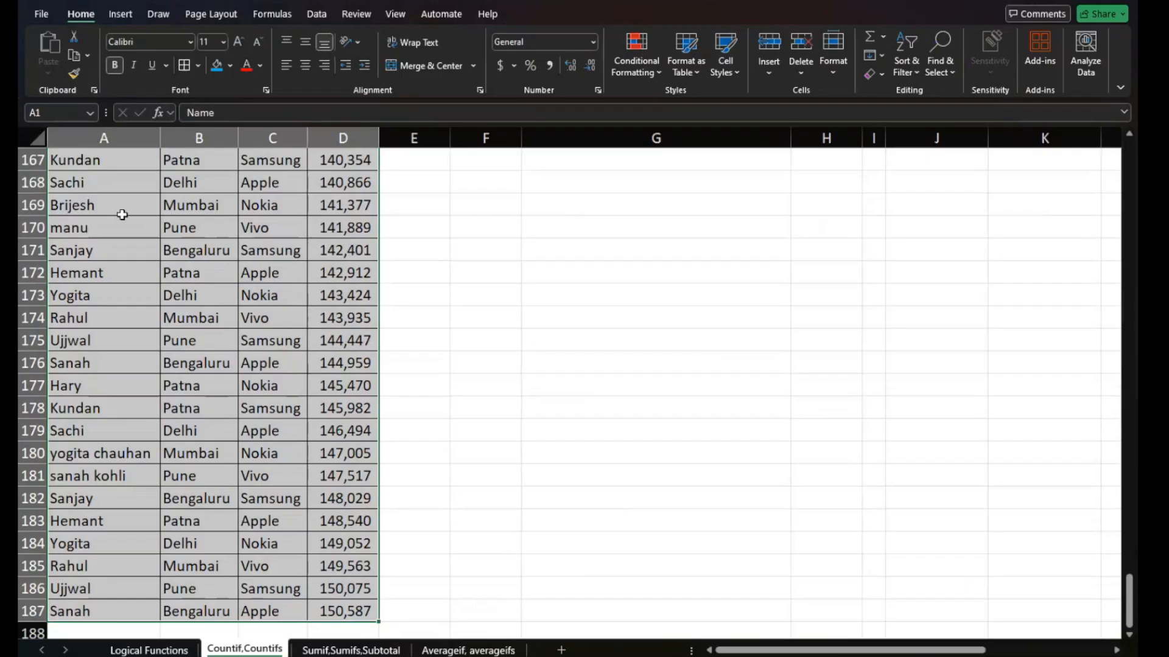
{"action": "scroll", "coordinate": [138, 243], "scroll_direction": "up", "scroll_amount": 20}
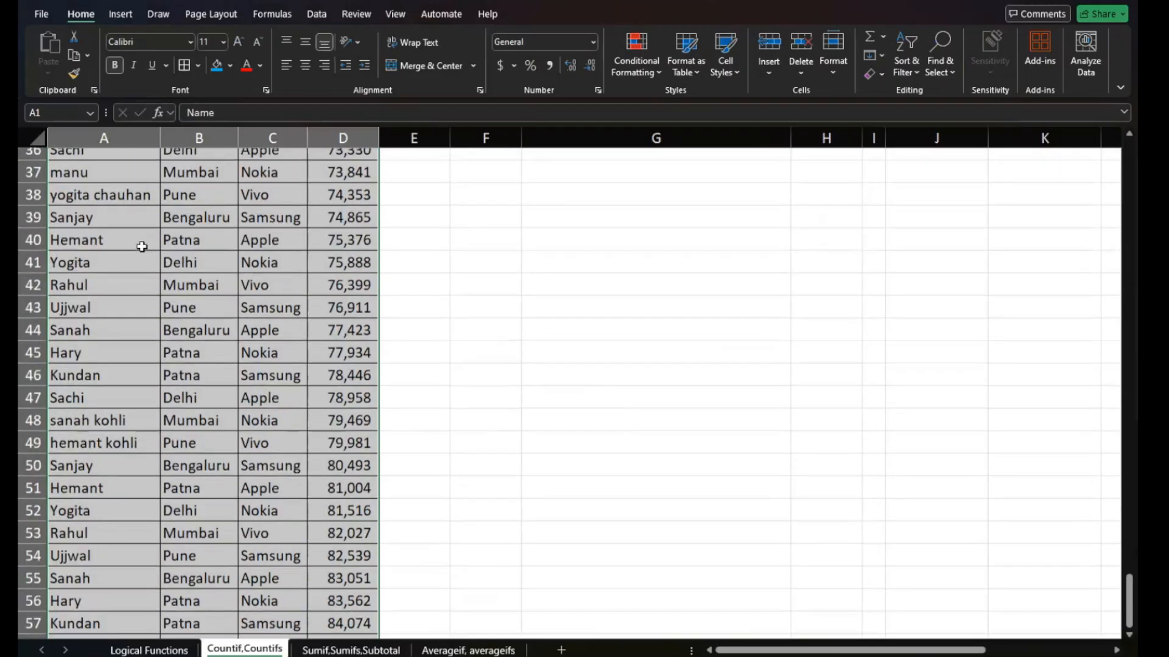
{"action": "scroll", "coordinate": [142, 247], "scroll_direction": "up", "scroll_amount": 12}
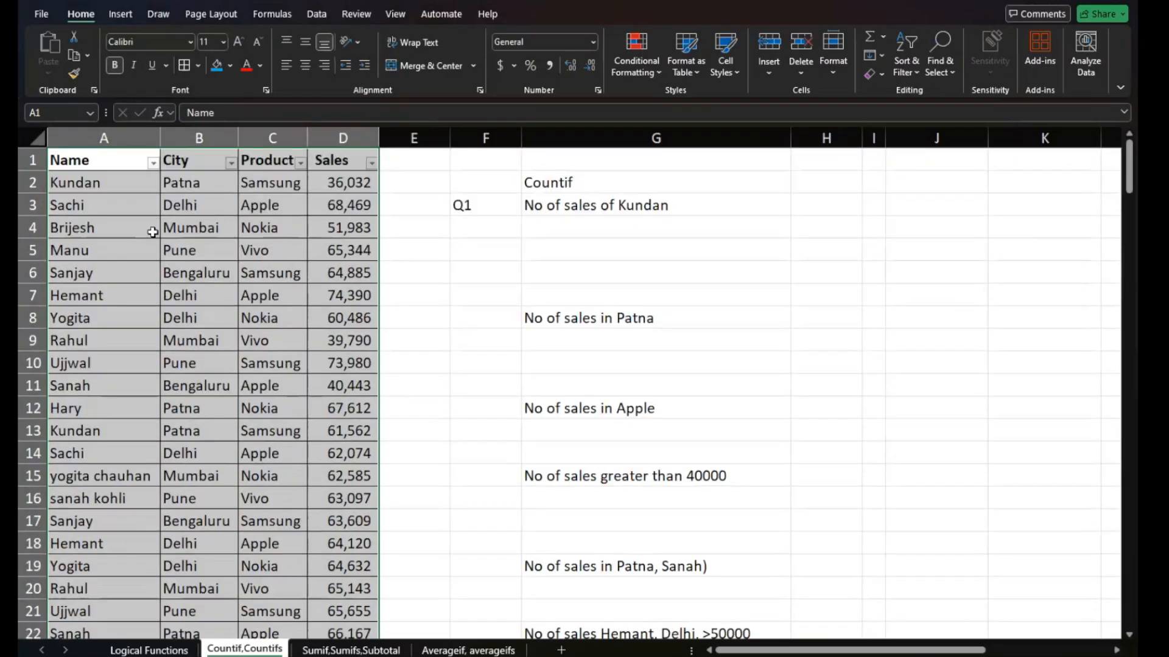
- Filter the Name column to only the salesperson named in Q1, and remove the table's filters again
{"action": "left_click", "coordinate": [254, 183]}
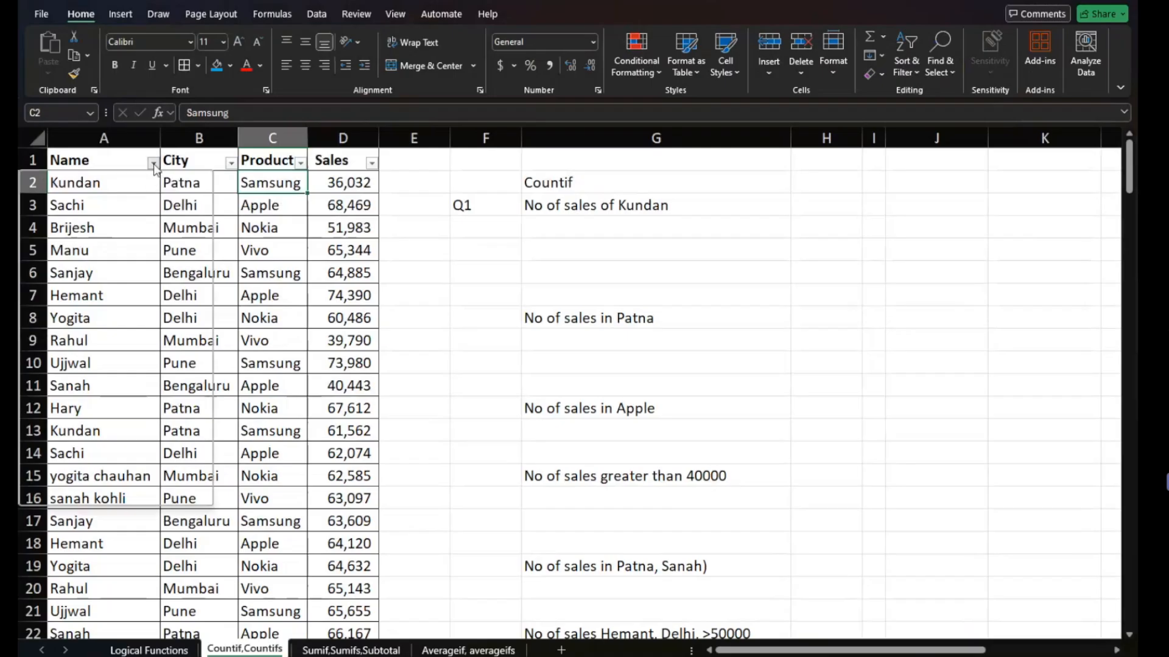
{"action": "left_click", "coordinate": [153, 163]}
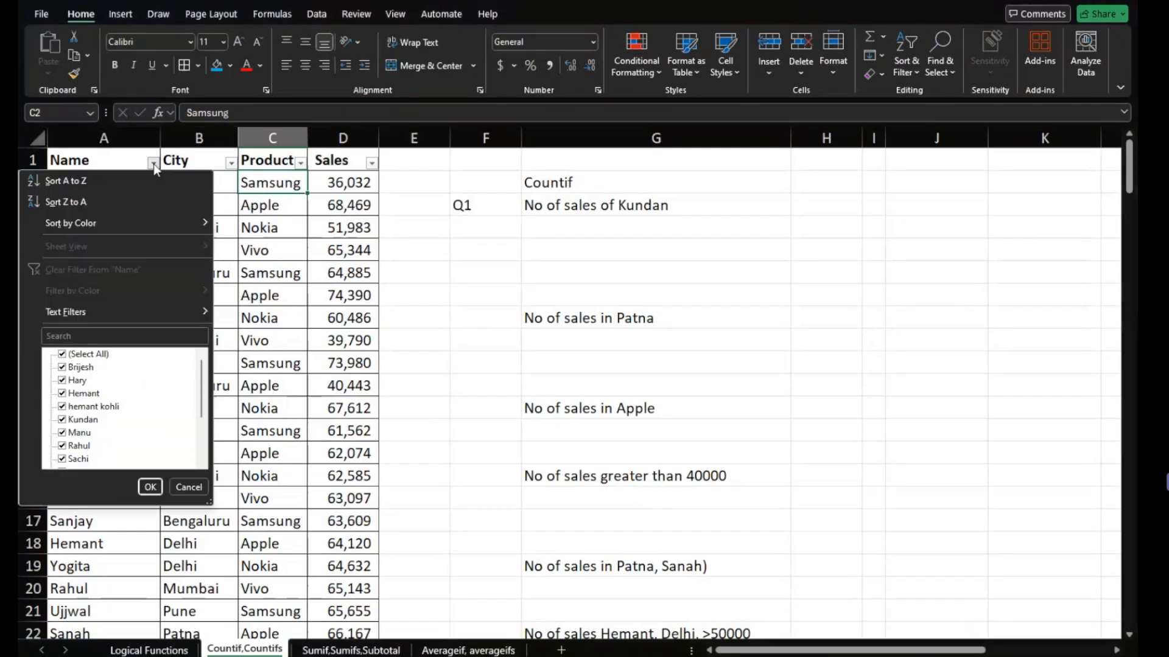
{"action": "left_click", "coordinate": [77, 355]}
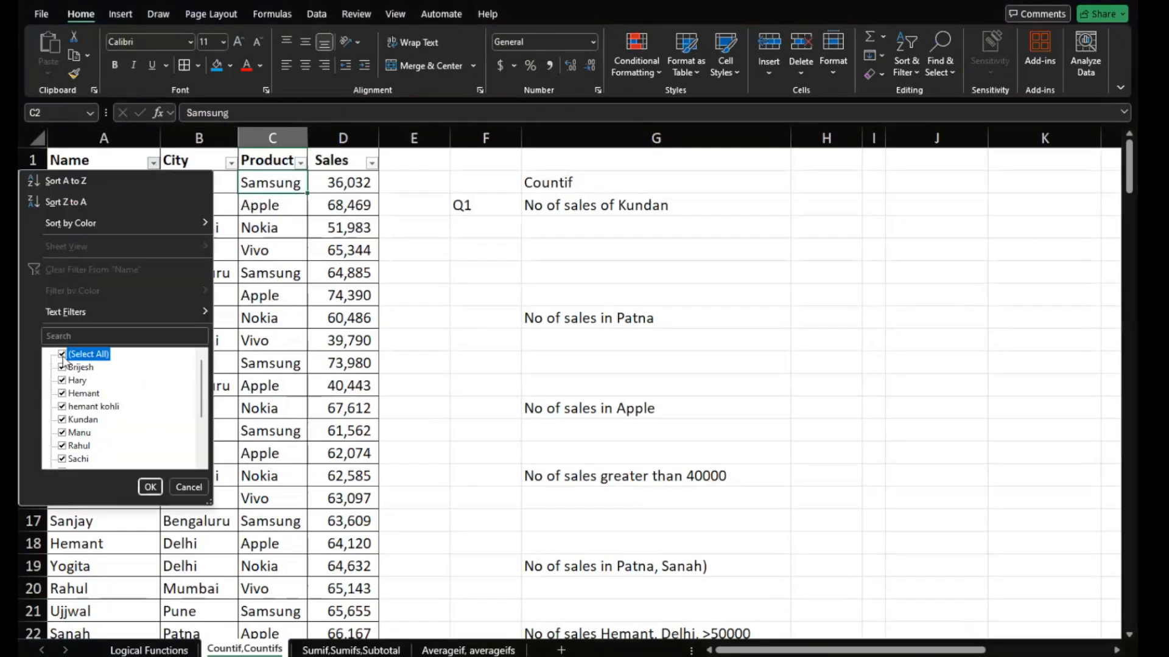
{"action": "left_click", "coordinate": [68, 421]}
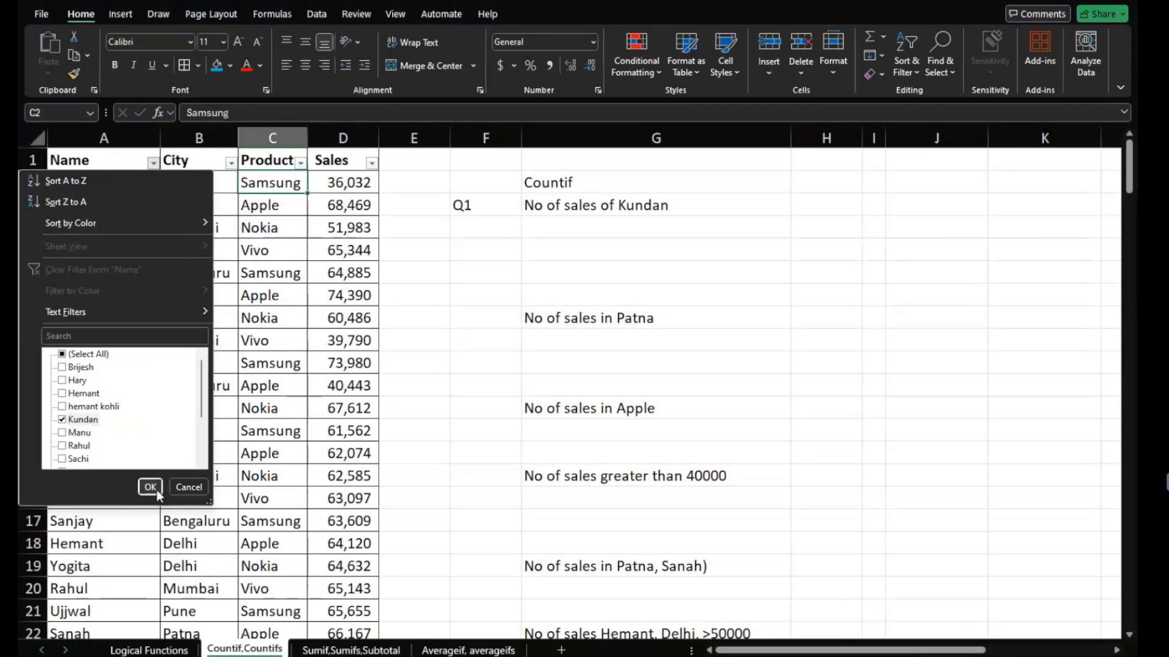
{"action": "left_click", "coordinate": [150, 487]}
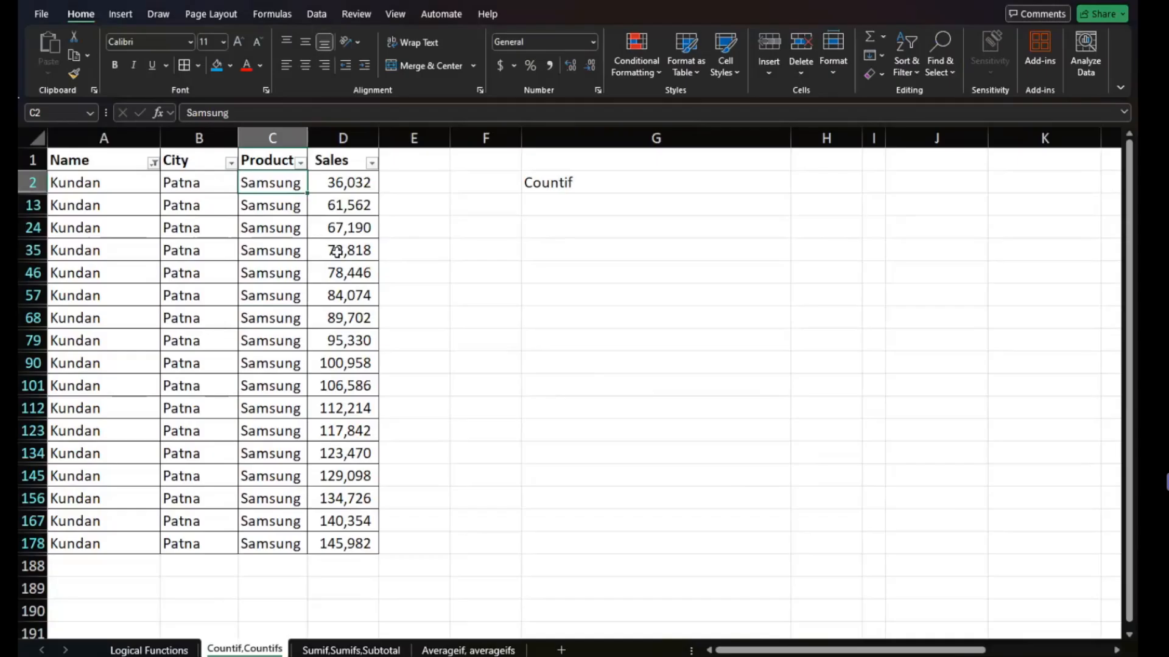
{"action": "key", "text": "ctrl+shift+l"}
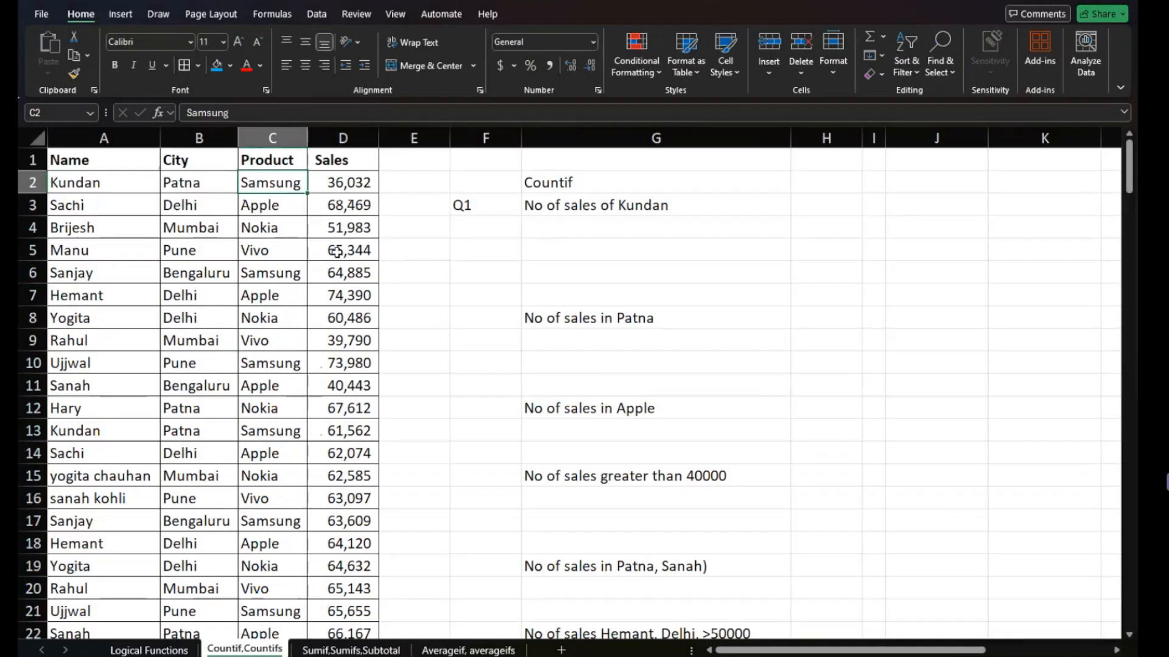
- Begin a COUNTIF formula in answer cell G4 under the first question
{"action": "left_click", "coordinate": [611, 226]}
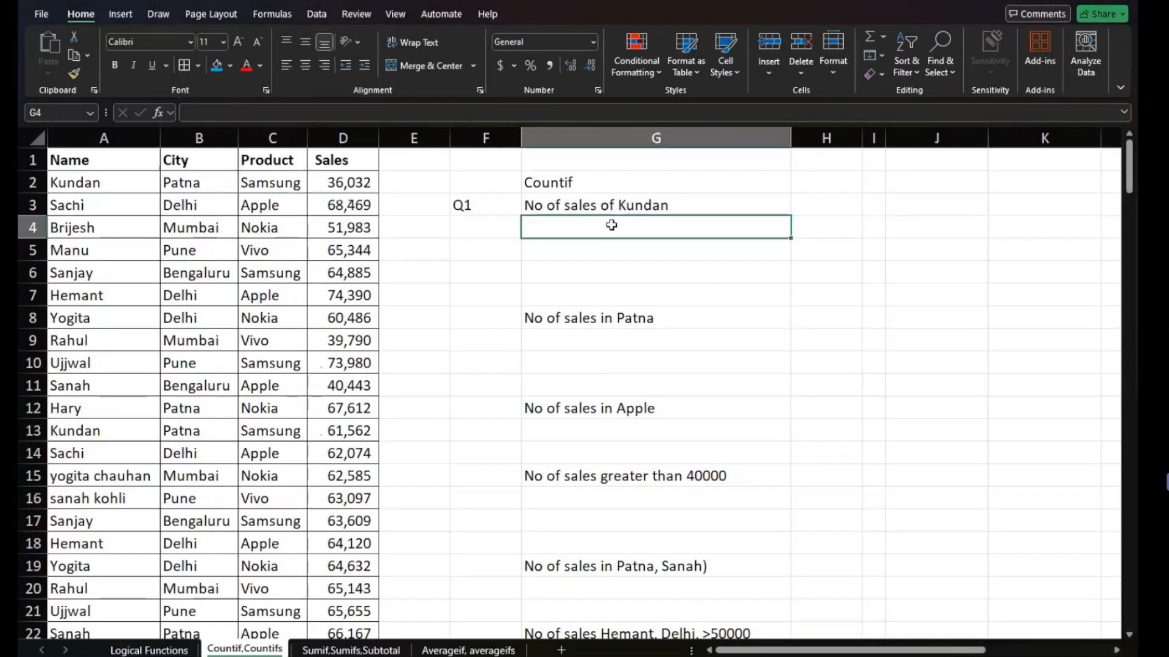
{"action": "type", "text": "="}
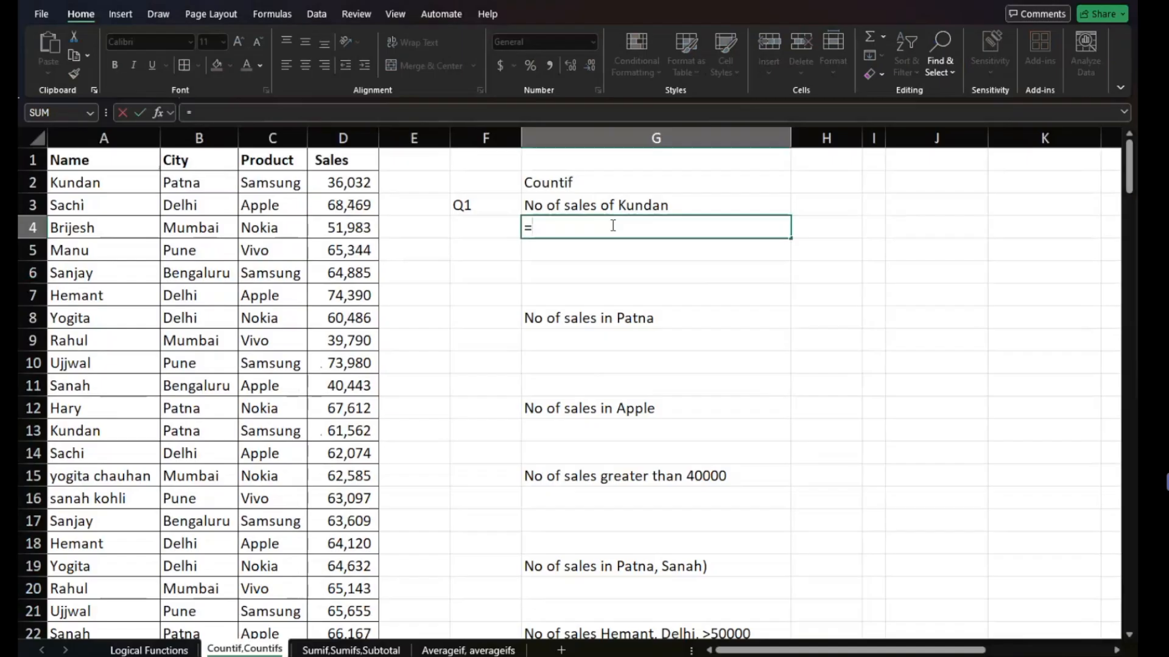
{"action": "type", "text": "count("}
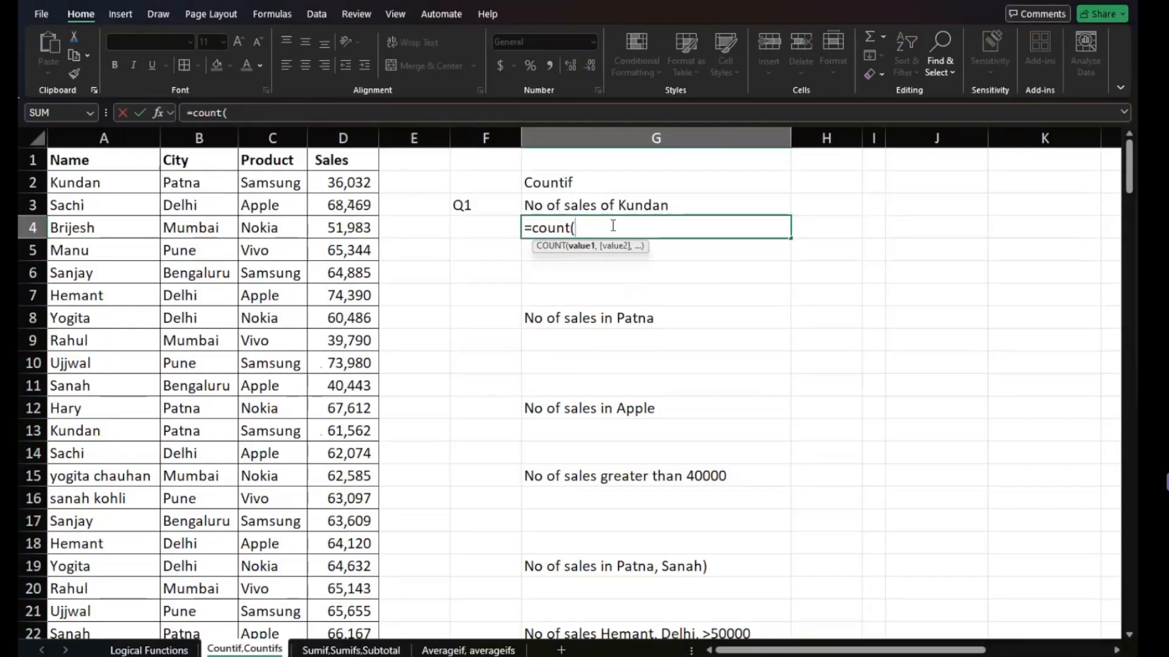
{"action": "key", "text": "BackSpace"}
{"action": "type", "text": "if"}
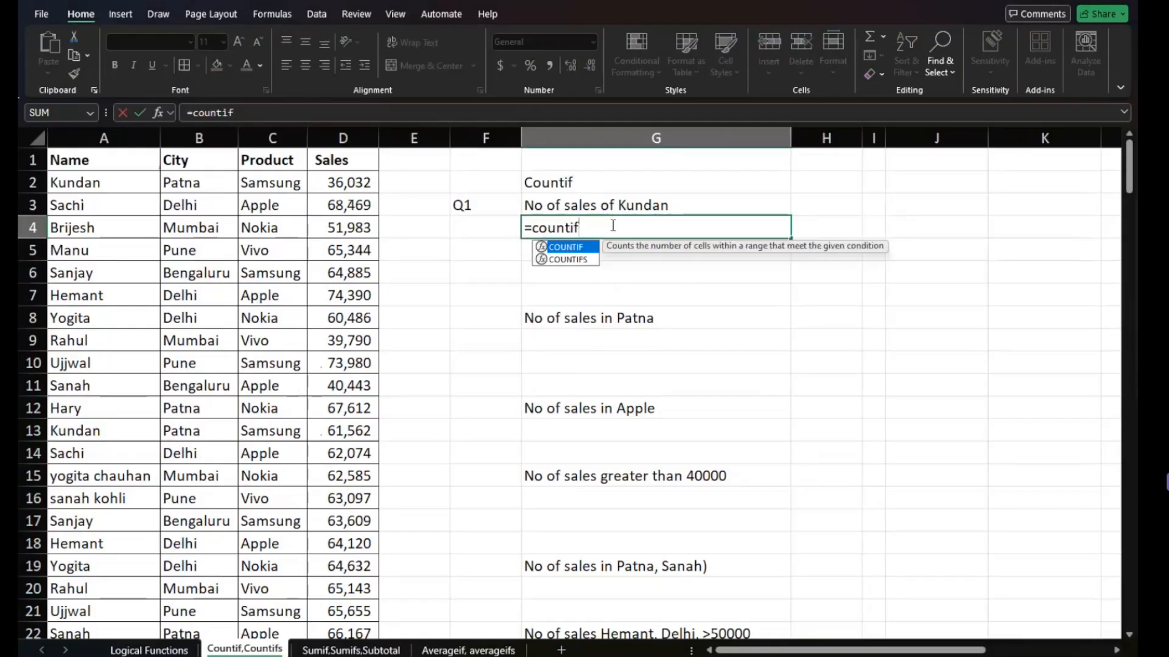
{"action": "type", "text": "("}
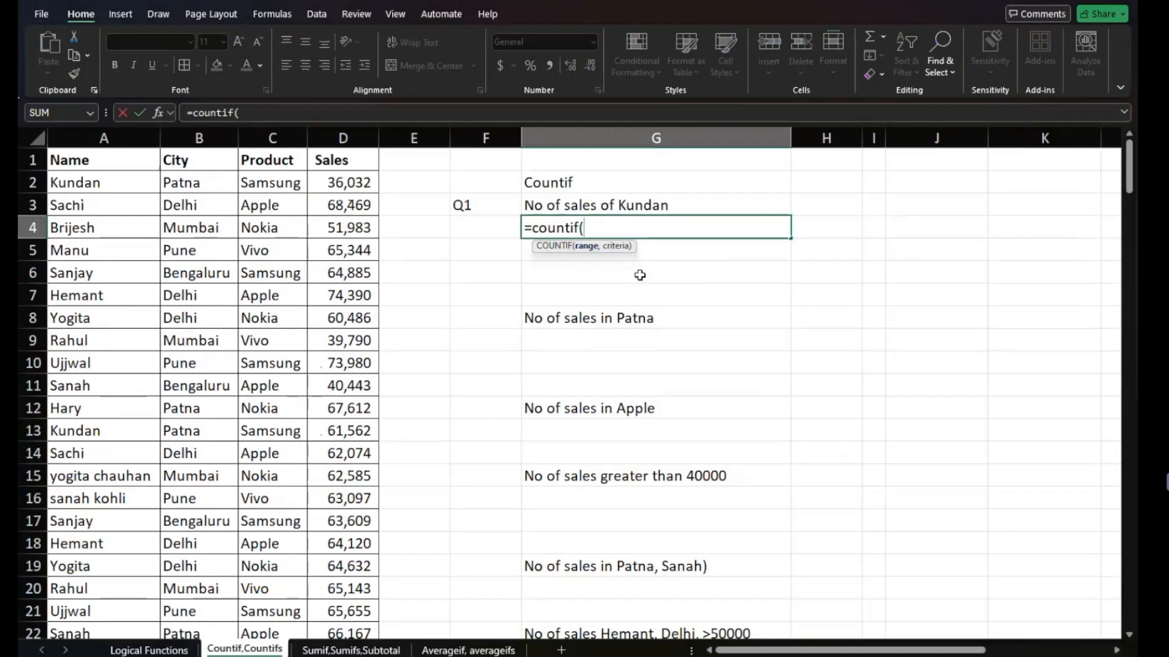
{"action": "scroll", "coordinate": [639, 272], "scroll_direction": "up", "scroll_amount": 1}
{"action": "scroll", "coordinate": [640, 275], "scroll_direction": "down", "scroll_amount": 1}
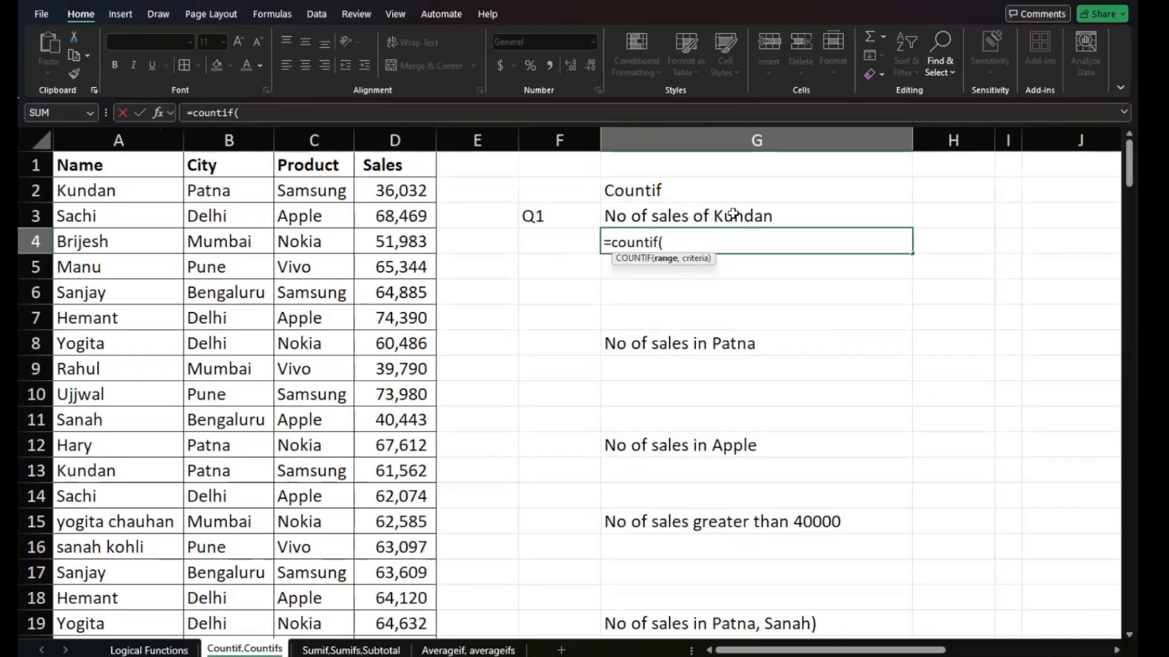
- Try the whole column A as the COUNTIF range in G4, and clear the reference again
{"action": "left_click", "coordinate": [99, 142]}
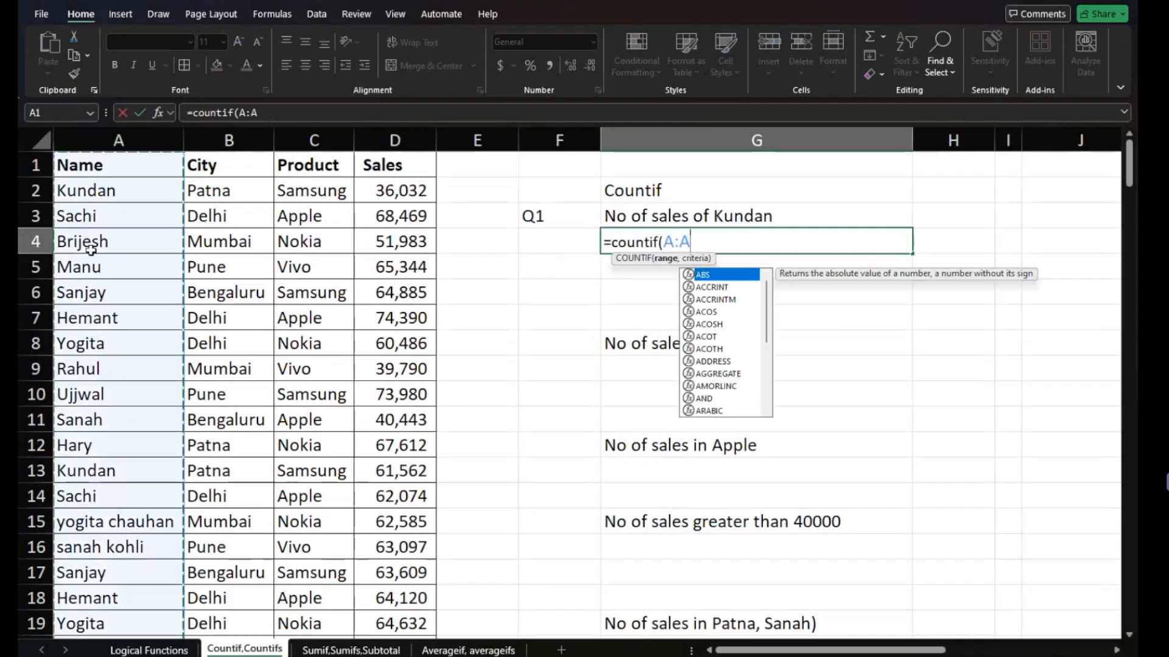
{"action": "type", "text": ","}
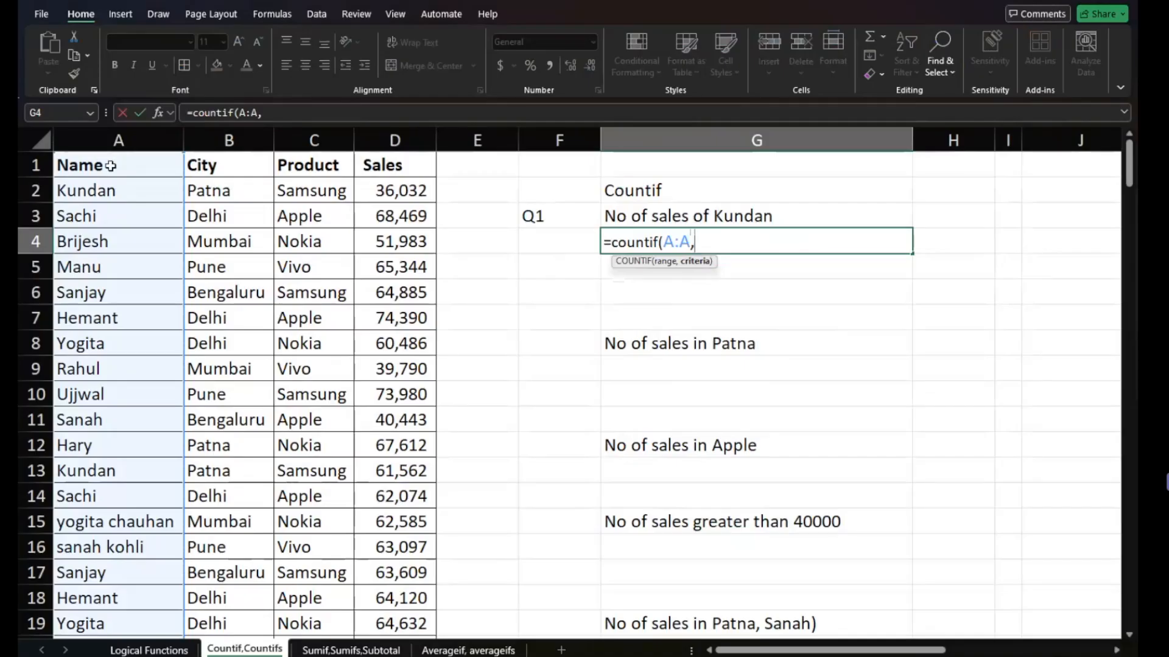
{"action": "key", "text": "BackSpace"}
{"action": "key", "text": "BackSpace"}
{"action": "key", "text": "BackSpace"}
{"action": "key", "text": "BackSpace"}
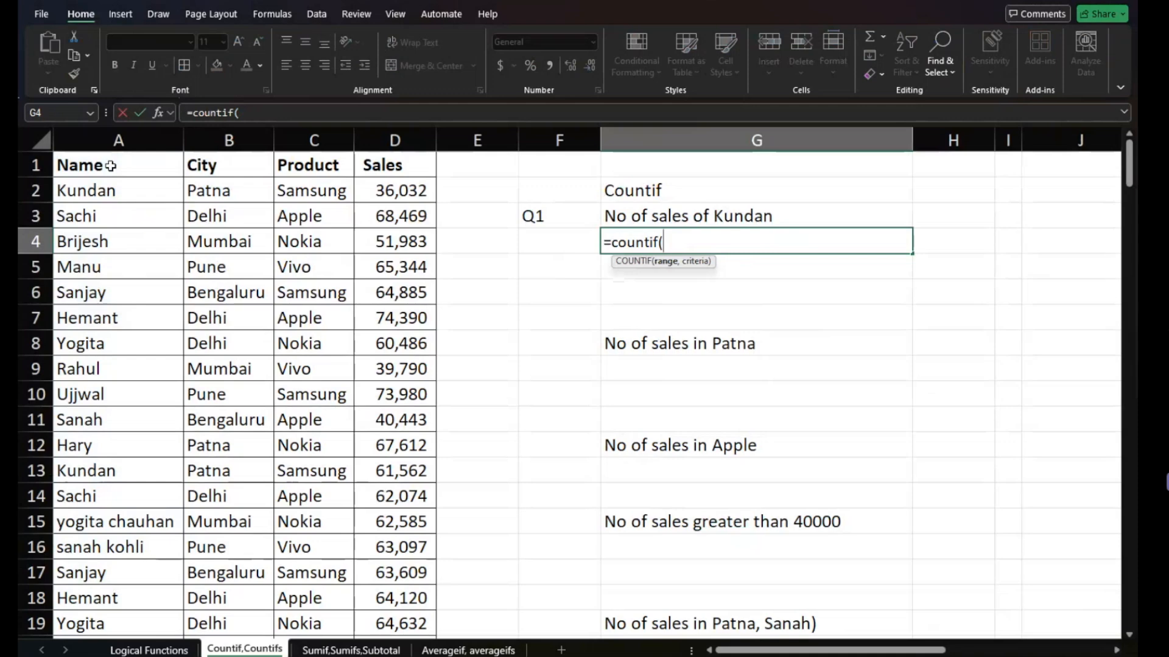
- Try the range A1:A187 in the COUNTIF formula, and clear it again
{"action": "left_click", "coordinate": [110, 166]}
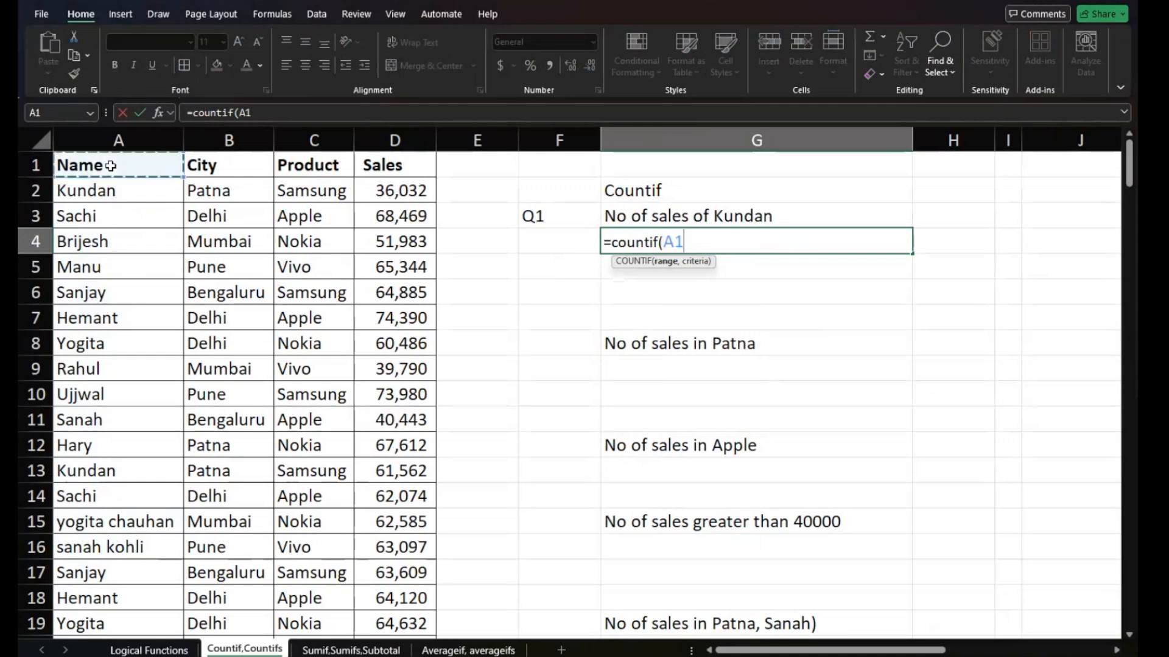
{"action": "key", "text": "ctrl+shift+Down"}
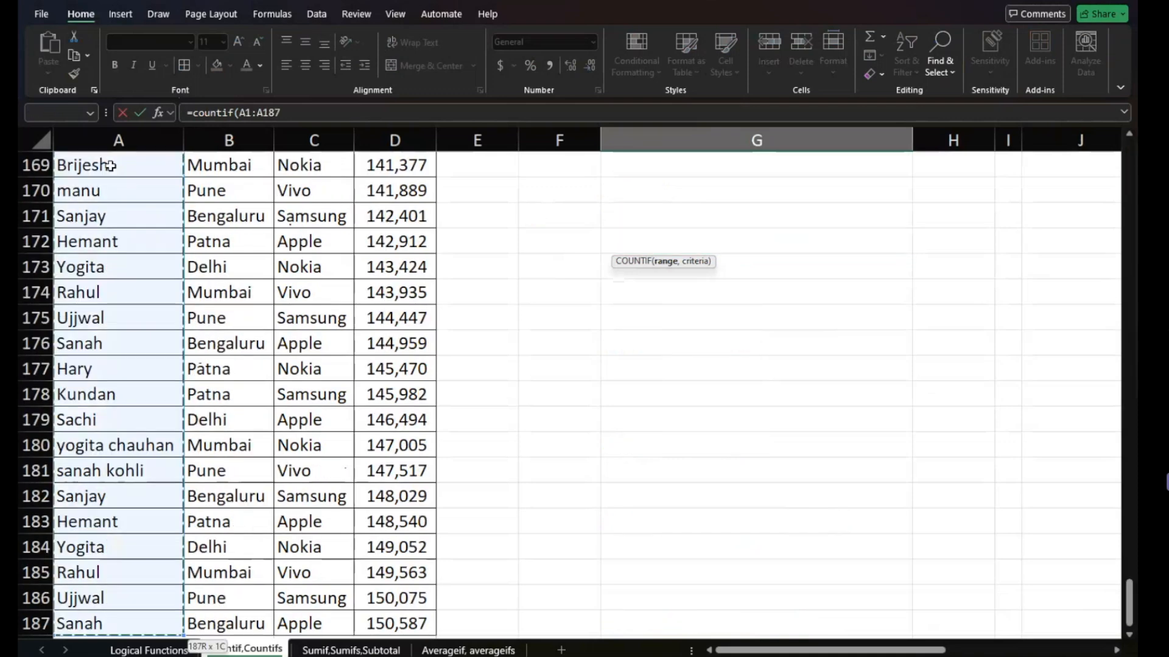
{"action": "key", "text": "ctrl+shift+Up"}
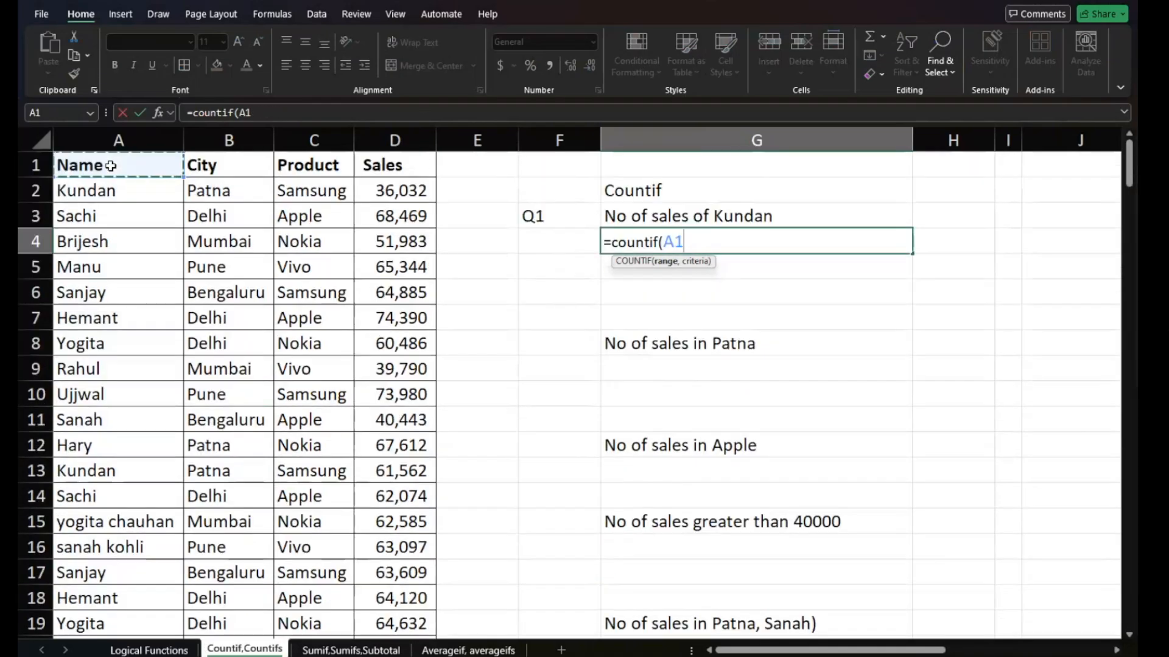
{"action": "key", "text": "BackSpace"}
{"action": "key", "text": "BackSpace"}
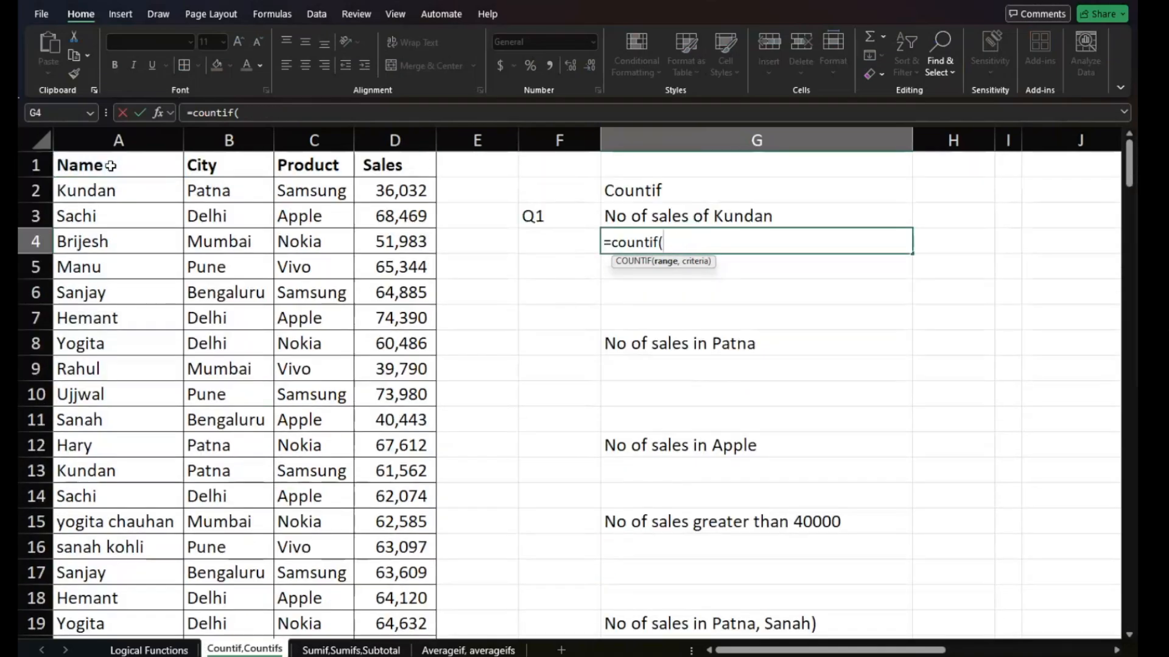
- Try selecting the COUNTIF range from A1 down the Name column, including only A1:A5, and clear it back to the function name
{"action": "left_click", "coordinate": [111, 165]}
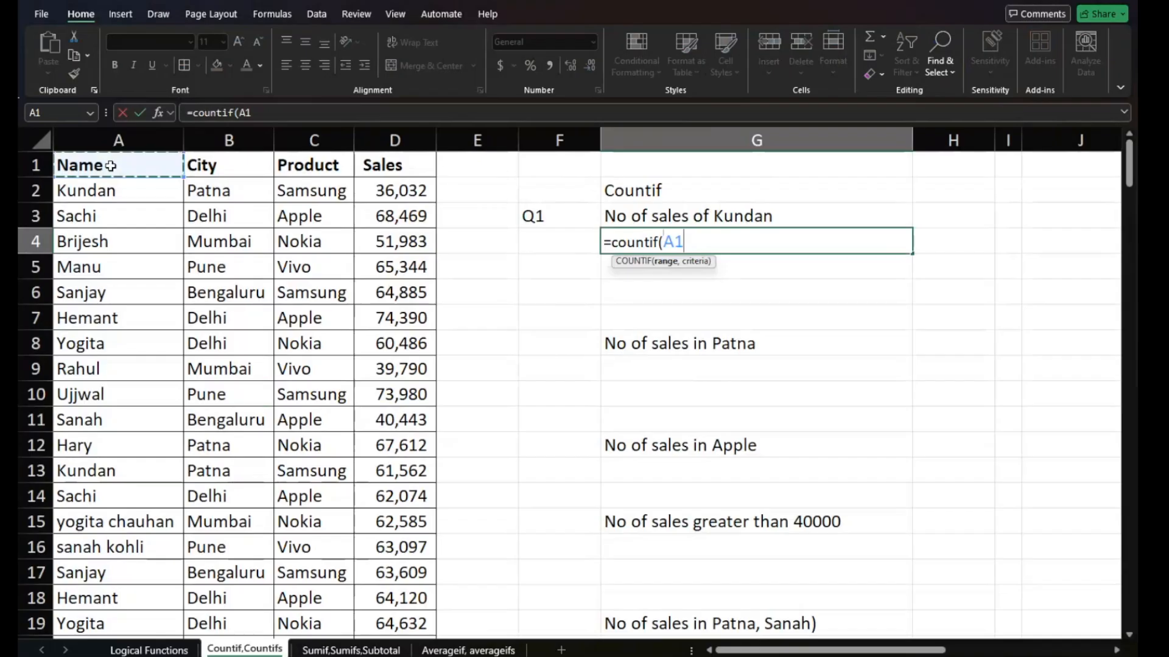
{"action": "key", "text": "ctrl+shift+Down"}
{"action": "key", "text": "ctrl+shift+Up"}
{"action": "left_click_drag", "start_coordinate": [110, 165], "coordinate": [105, 266]}
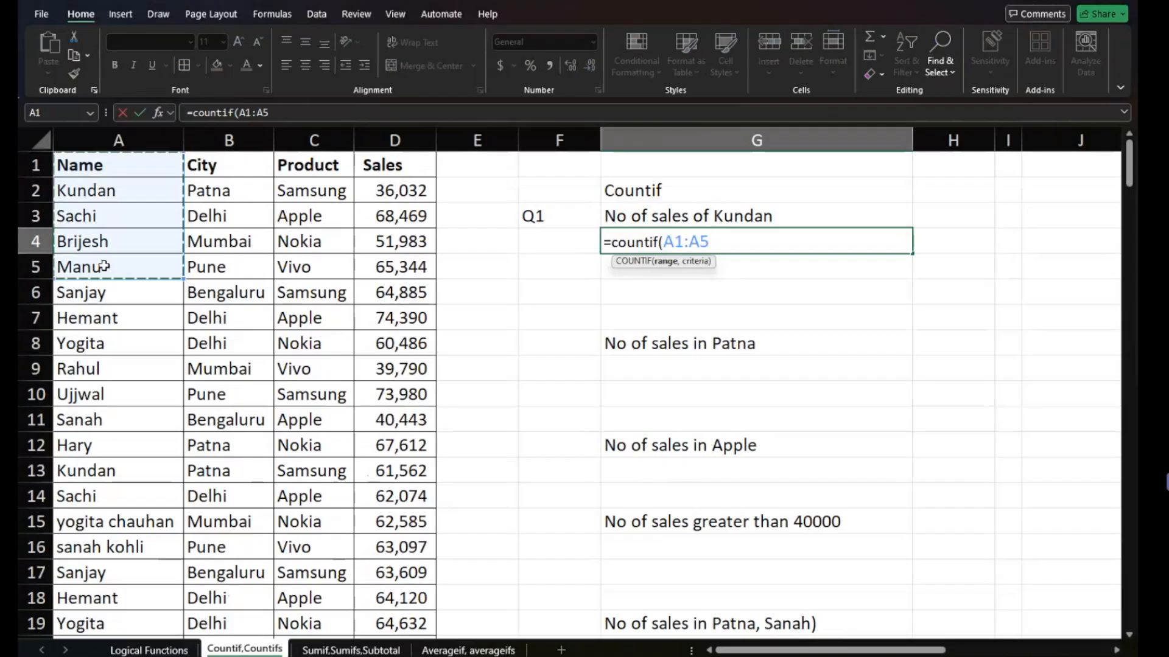
{"action": "key", "text": "ctrl+shift+Down"}
{"action": "key", "text": "ctrl+shift+Up"}
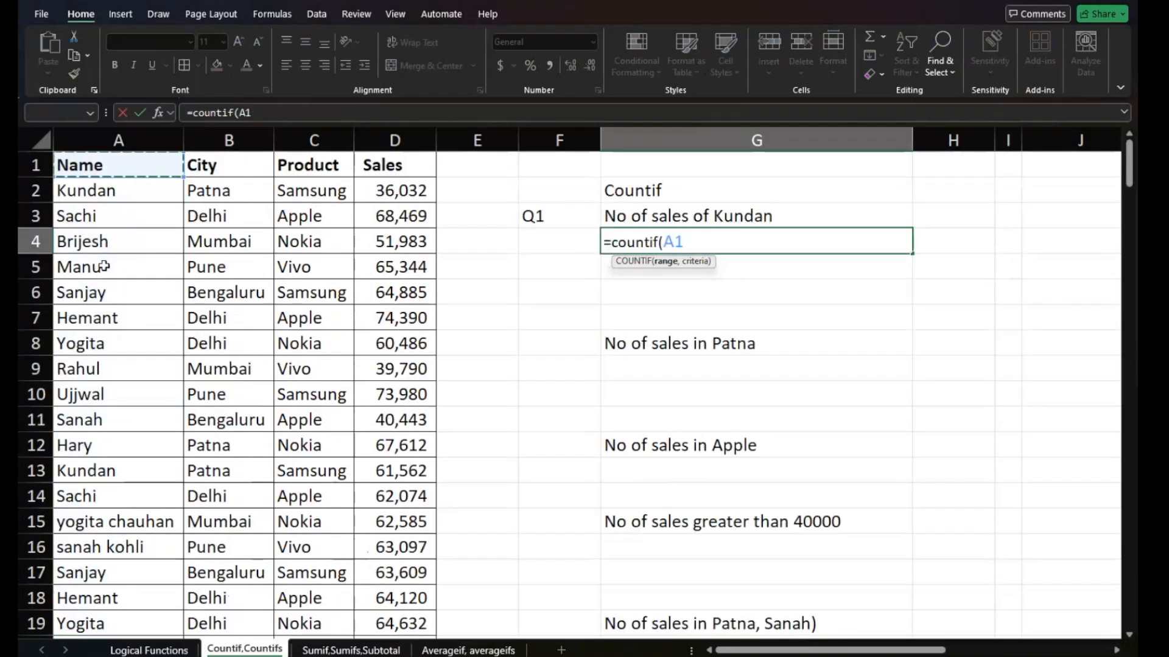
{"action": "key", "text": "BackSpace"}
{"action": "key", "text": "BackSpace"}
{"action": "key", "text": "BackSpace"}
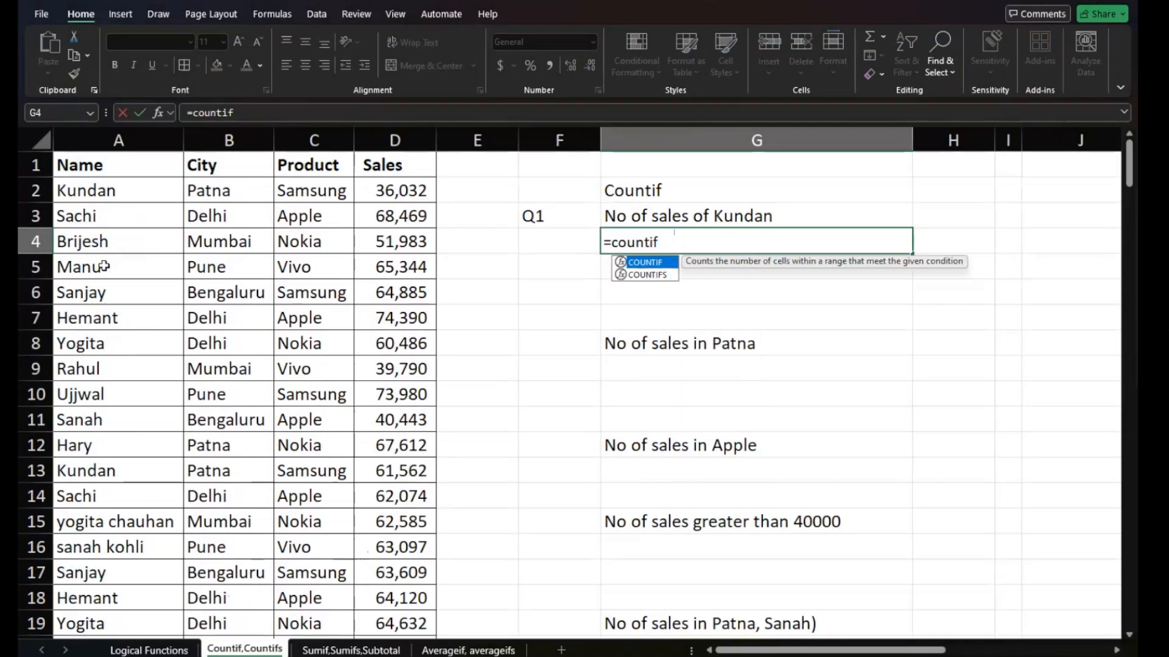
- Enter the Name column range A1:A187 as the range argument of the COUNTIF formula in G4
{"action": "key", "text": "Tab"}
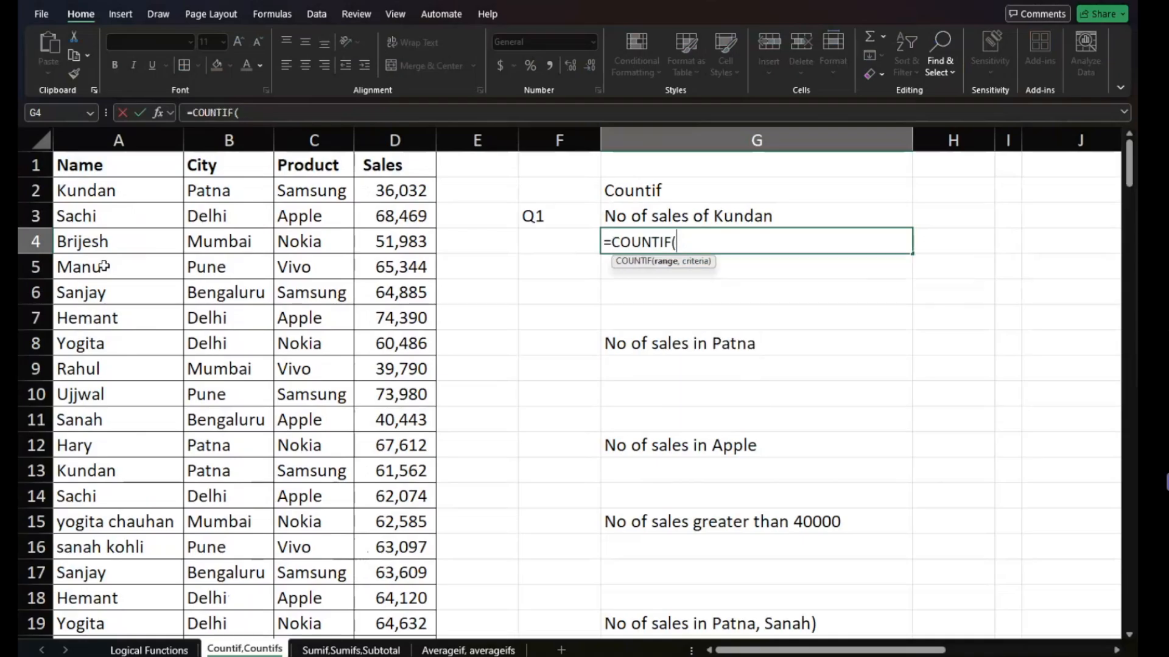
{"action": "left_click", "coordinate": [88, 165]}
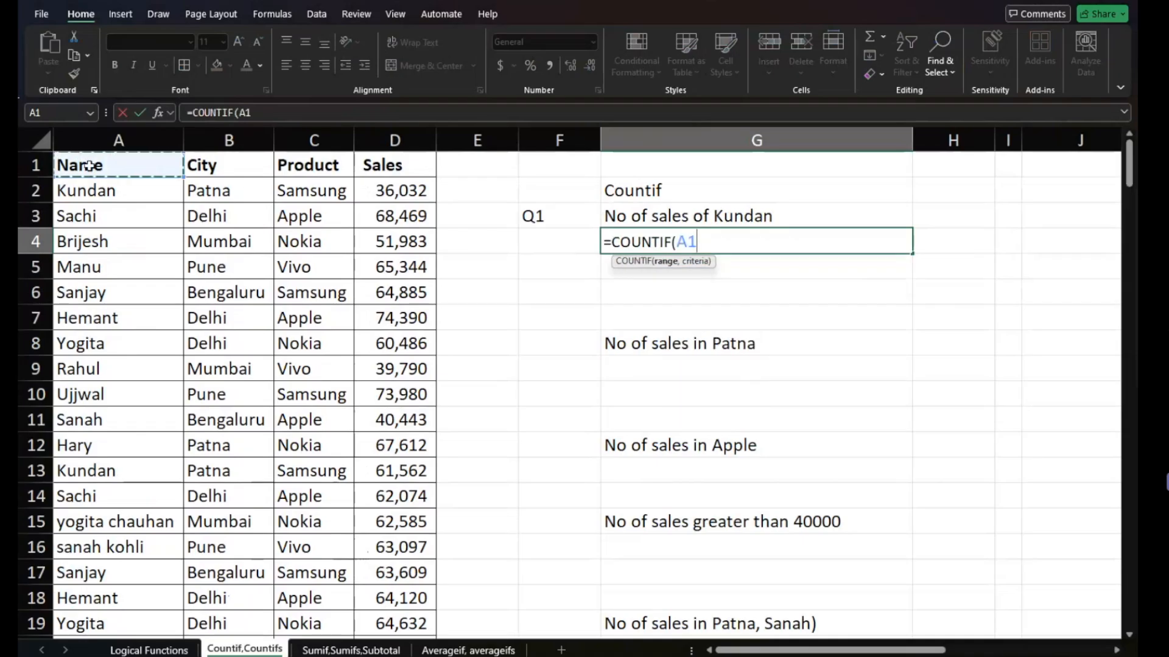
{"action": "key", "text": "ctrl+shift+Down"}
{"action": "key", "text": "ctrl+shift+Up"}
{"action": "key", "text": "ctrl+shift+Down"}
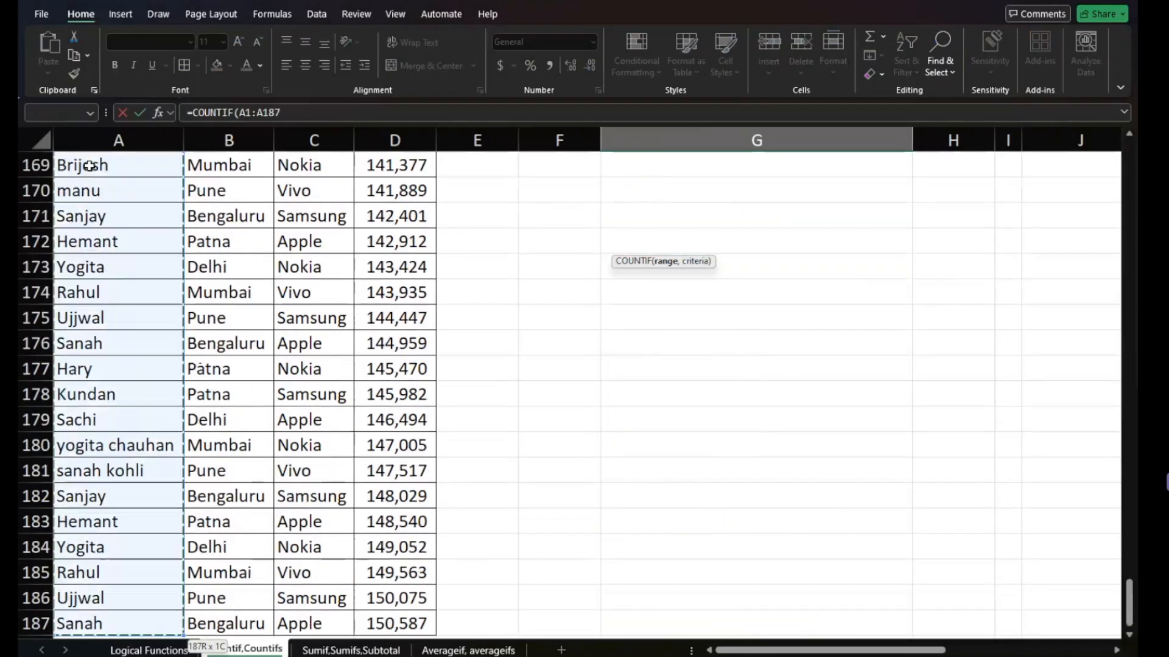
{"action": "type", "text": ","}
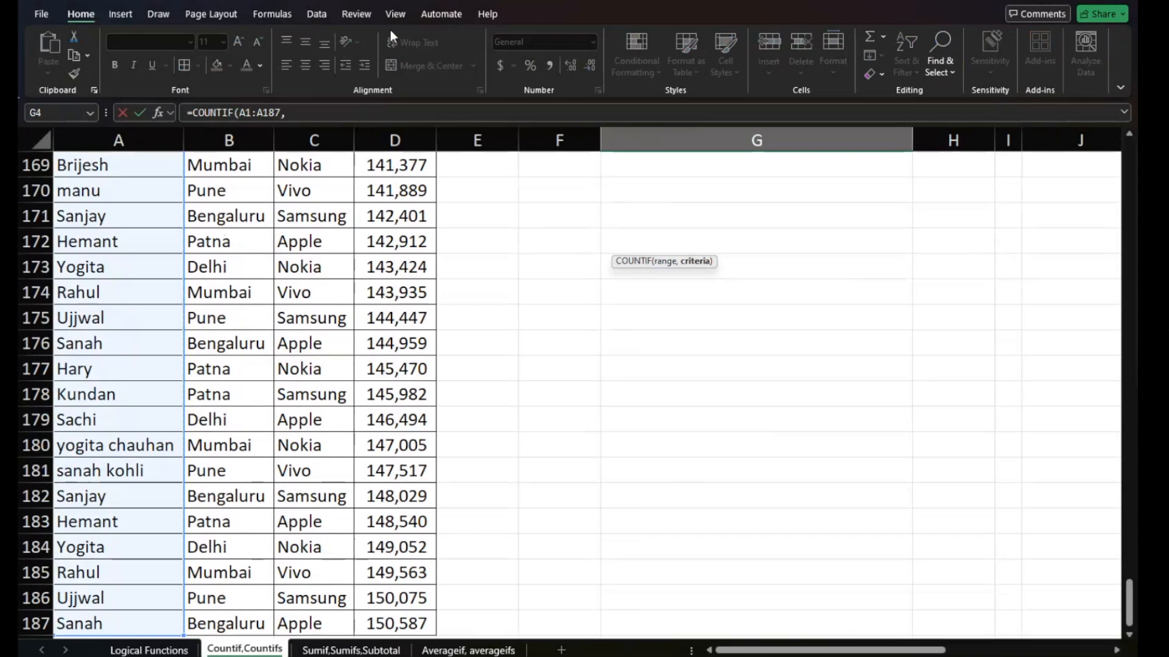
{"action": "scroll", "coordinate": [392, 227], "scroll_direction": "up", "scroll_amount": 20}
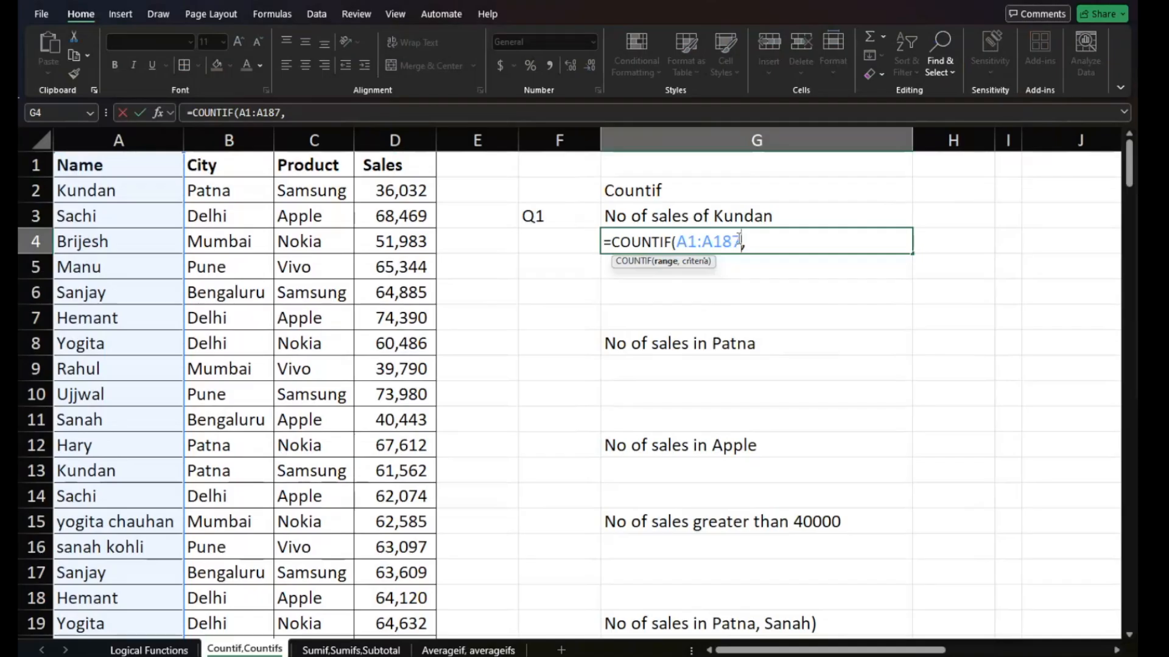
- Make both ends of the COUNTIF range in G4 absolute as $A$1:$A$187
{"action": "key", "text": "BackSpace"}
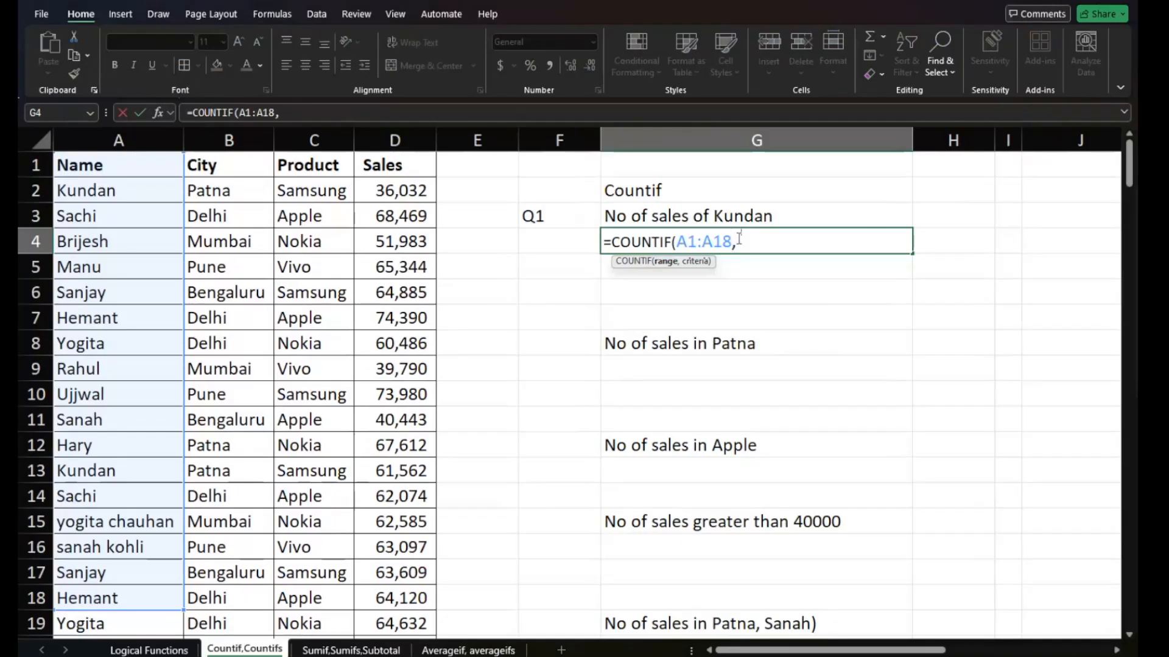
{"action": "type", "text": "7"}
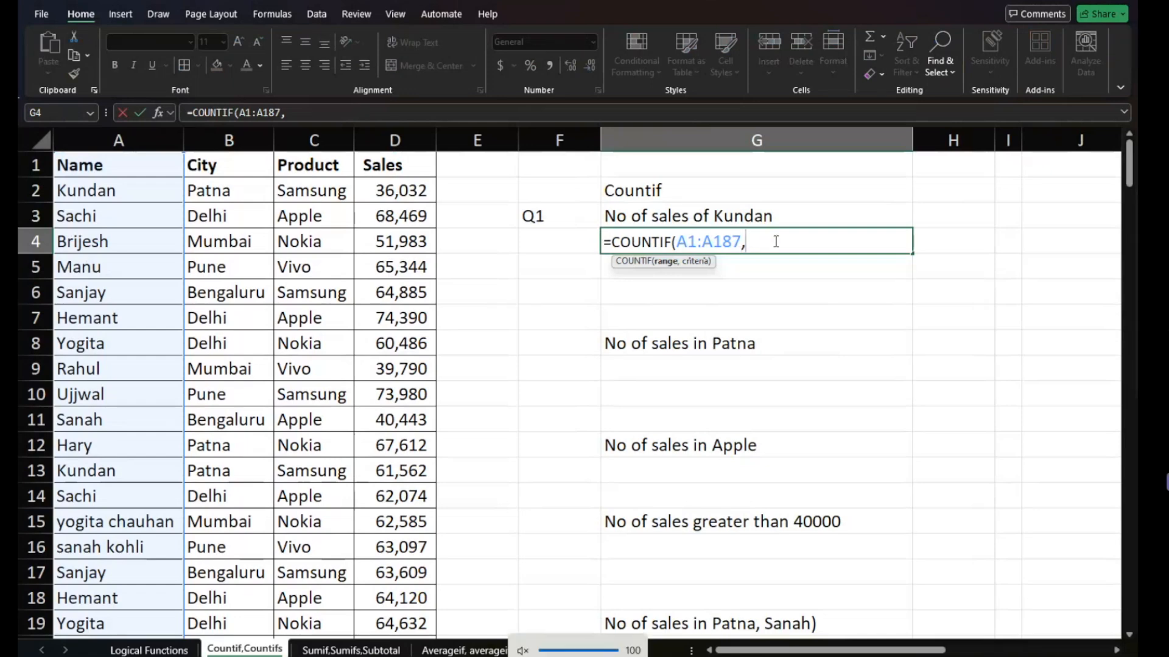
{"action": "key", "text": "BackSpace"}
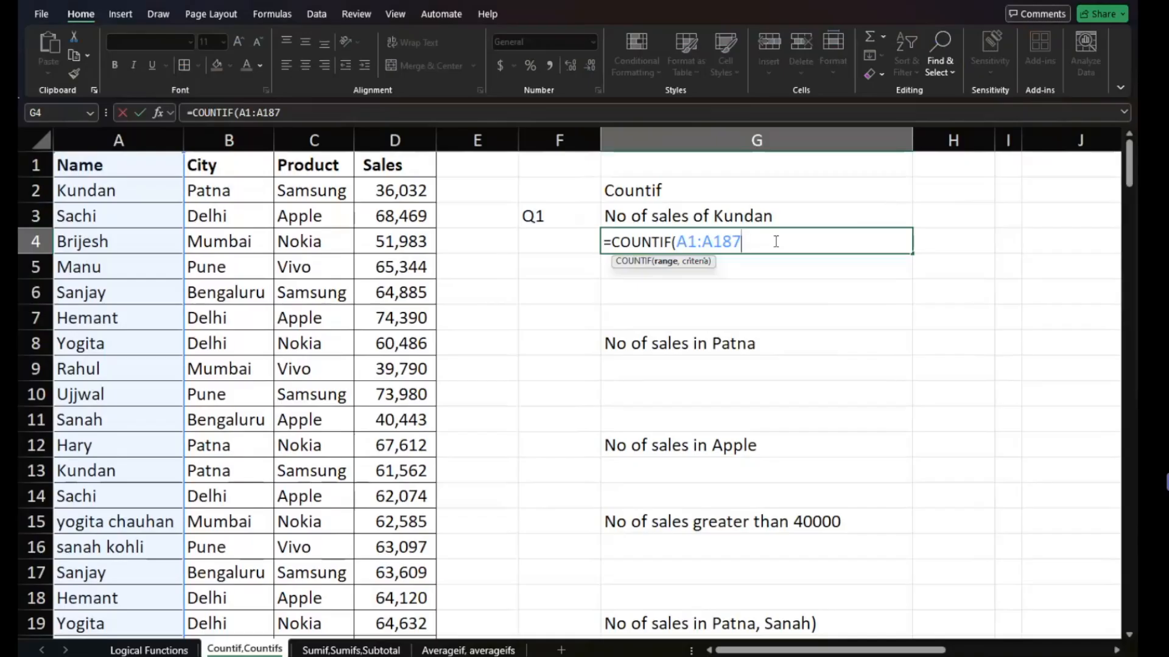
{"action": "key", "text": "F4"}
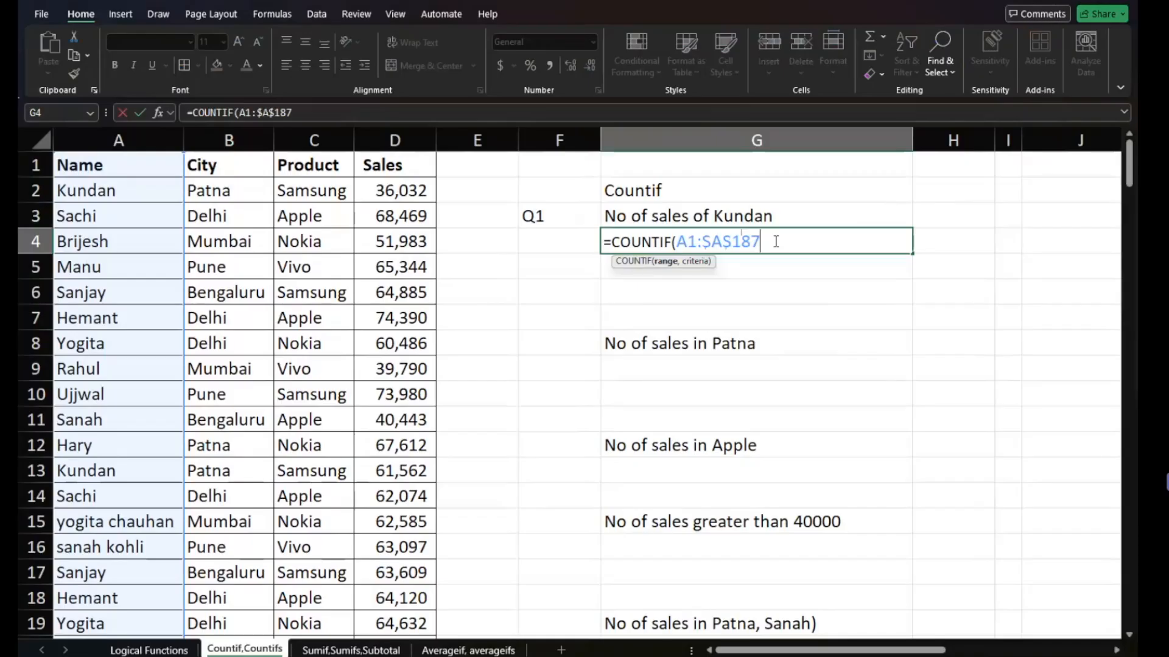
{"action": "left_click", "coordinate": [690, 241]}
{"action": "key", "text": "F4"}
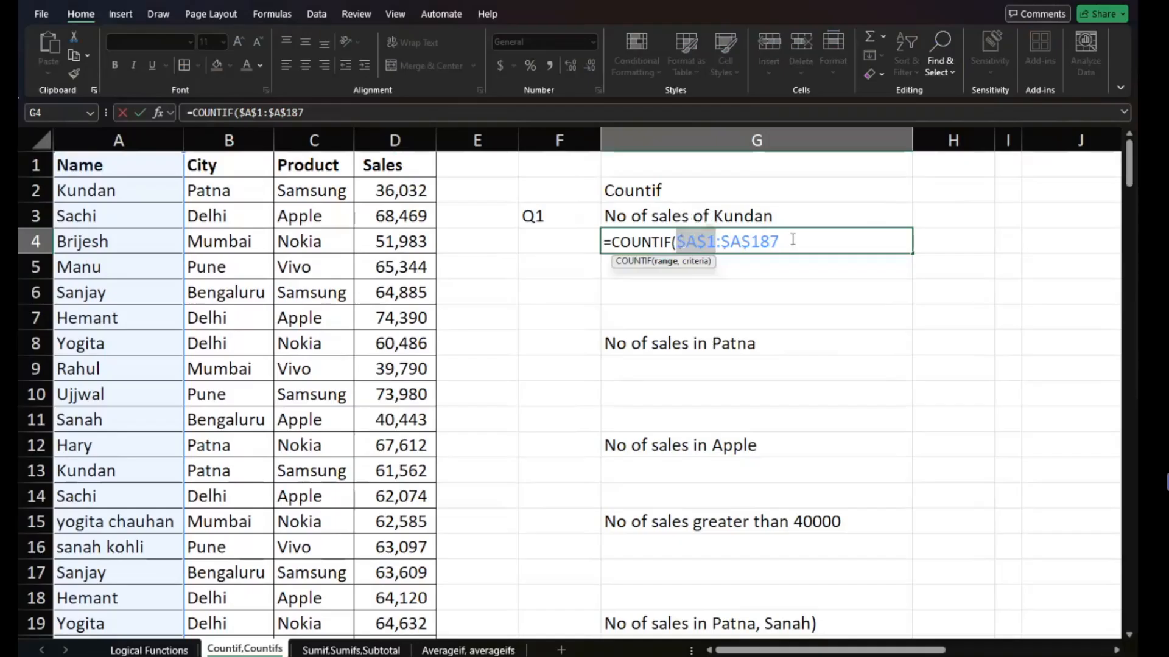
- Set the absolute cell $A$2 as the COUNTIF criteria in G4 and complete the formula
{"action": "type", "text": ","}
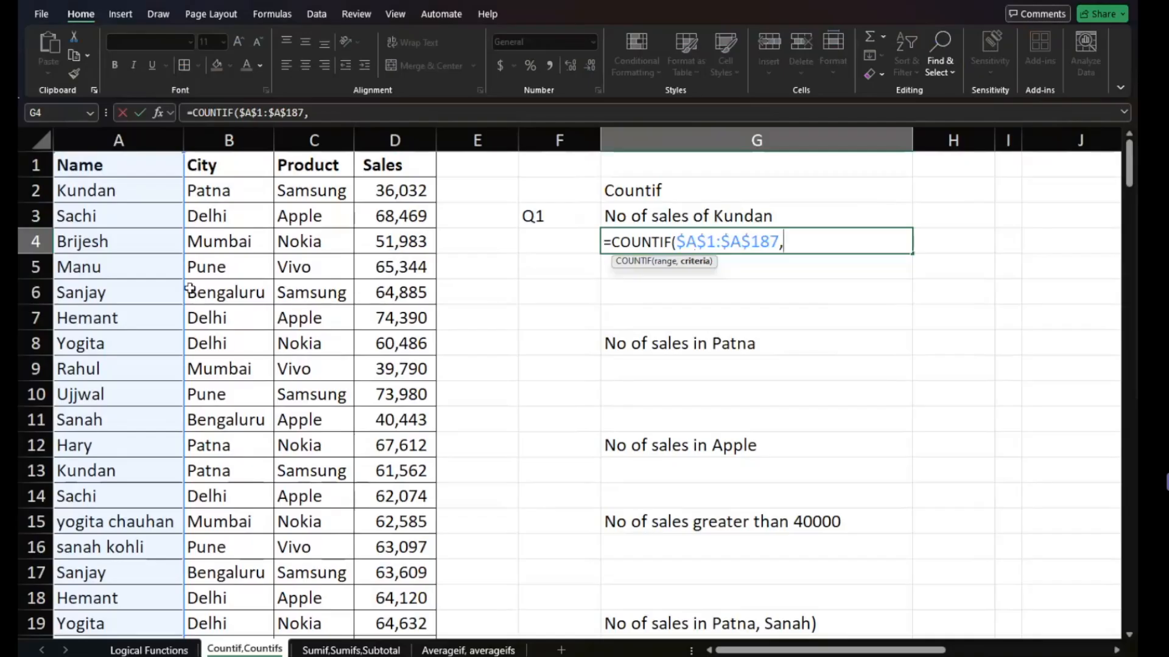
{"action": "left_click", "coordinate": [128, 187]}
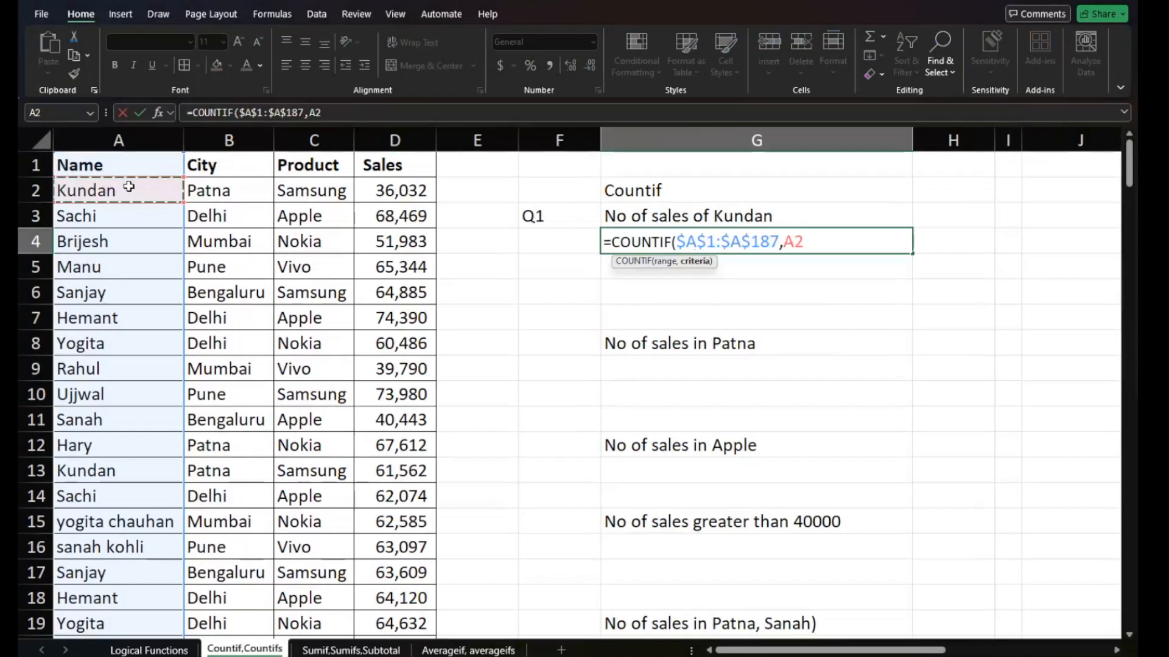
{"action": "key", "text": "F4"}
{"action": "type", "text": ")"}
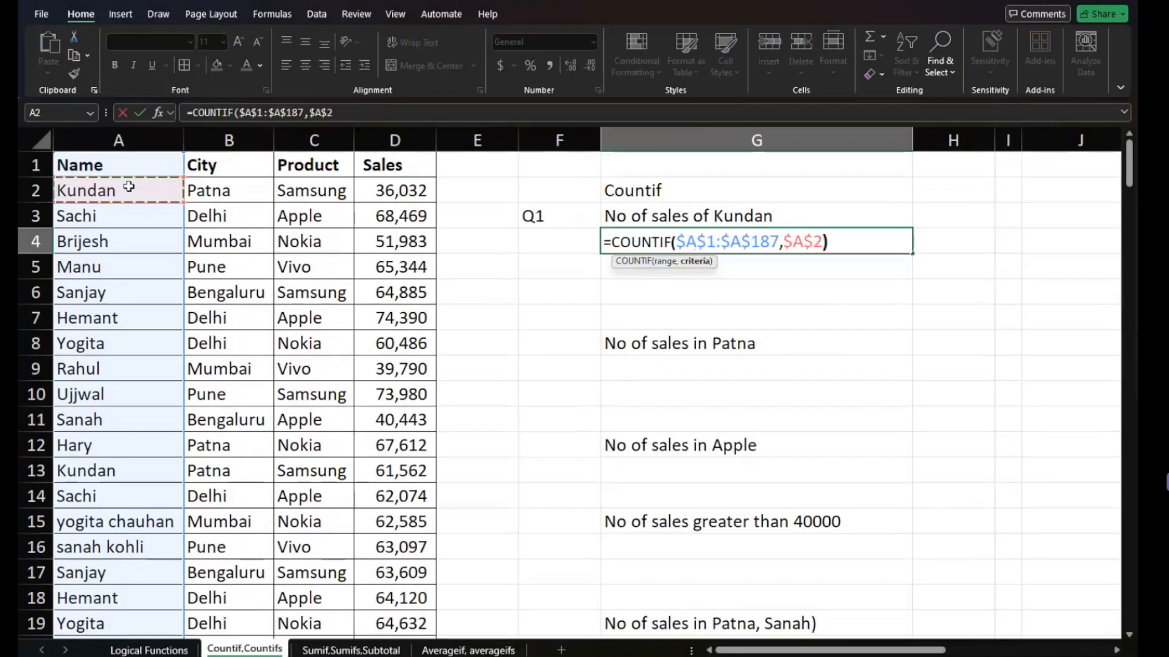
{"action": "key", "text": "Return"}
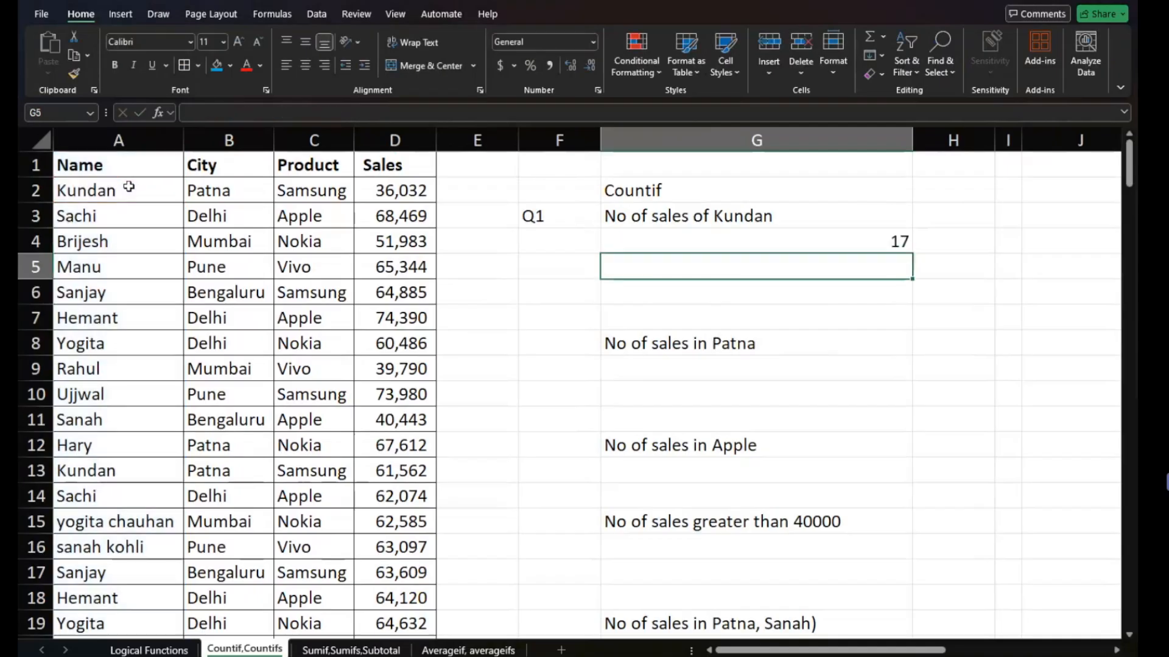
- Fill the absolute-reference COUNTIF formula from G4 across to I4 and down to G6
{"action": "left_click", "coordinate": [630, 241]}
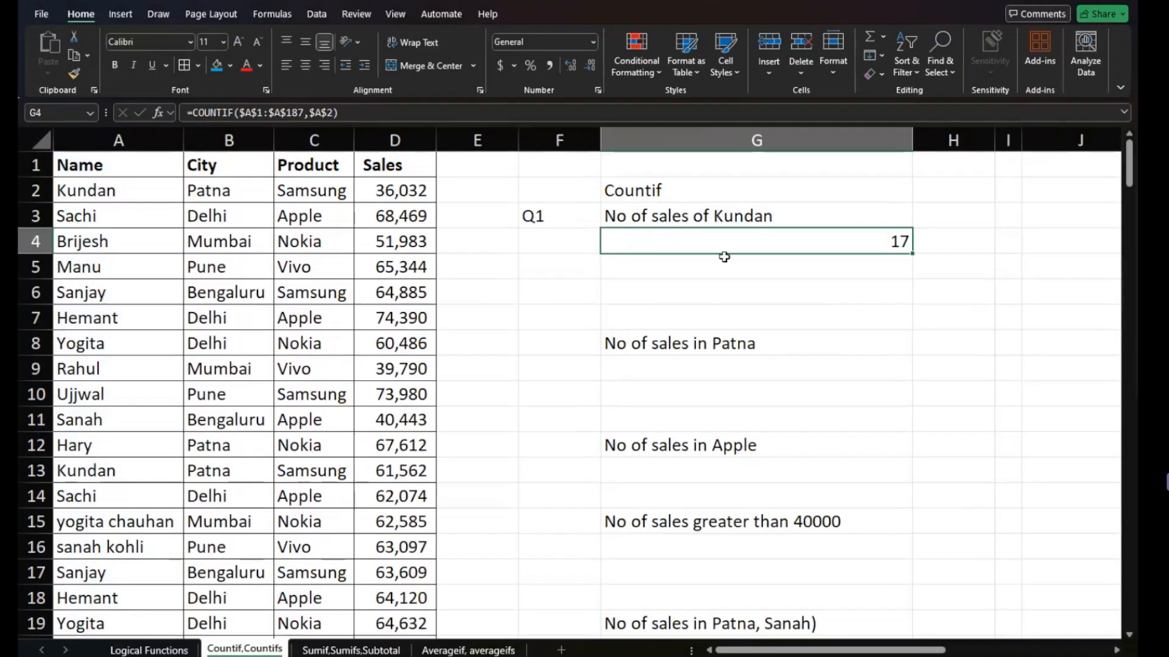
{"action": "left_click_drag", "start_coordinate": [911, 255], "coordinate": [1008, 261]}
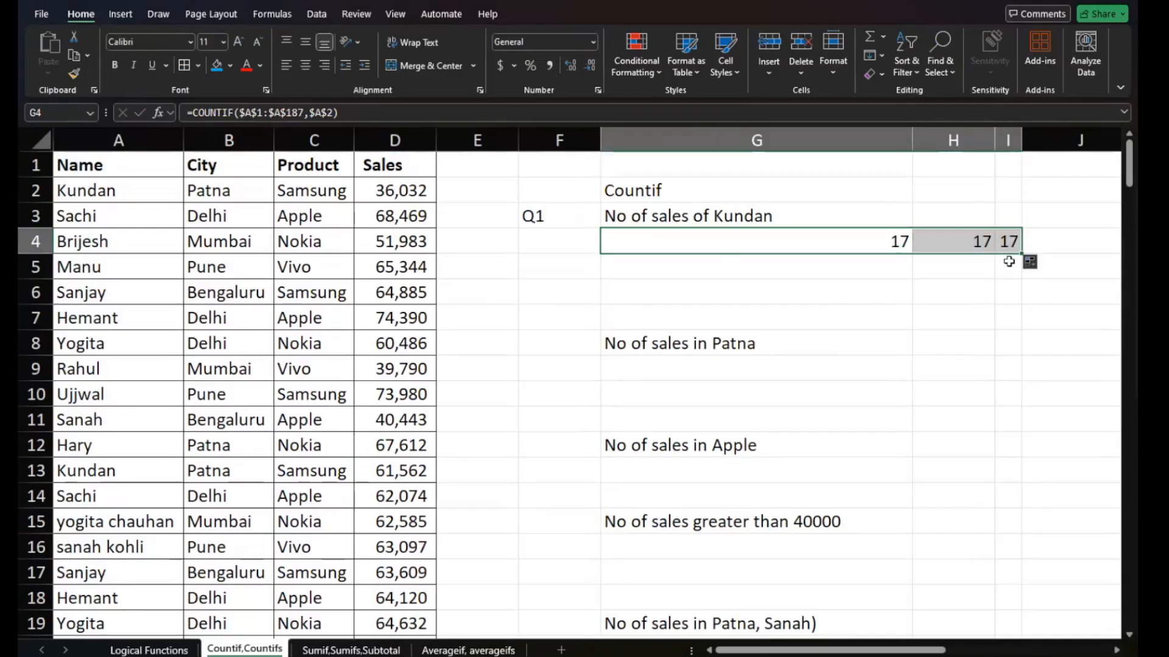
{"action": "left_click", "coordinate": [893, 242]}
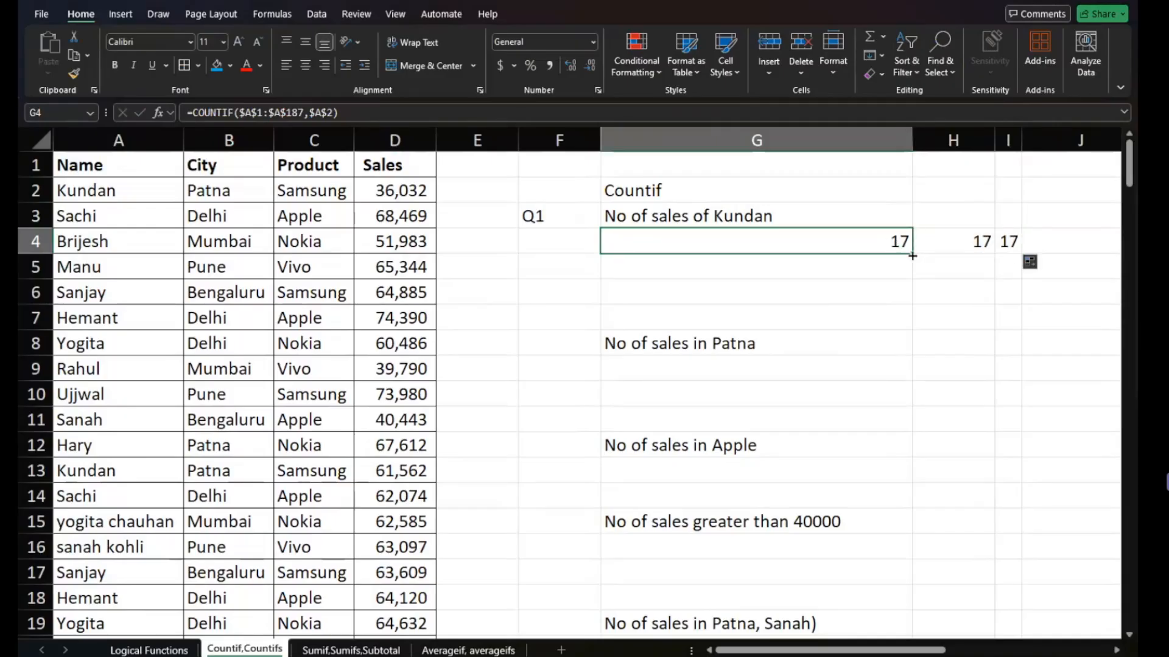
{"action": "left_click_drag", "start_coordinate": [912, 255], "coordinate": [912, 304]}
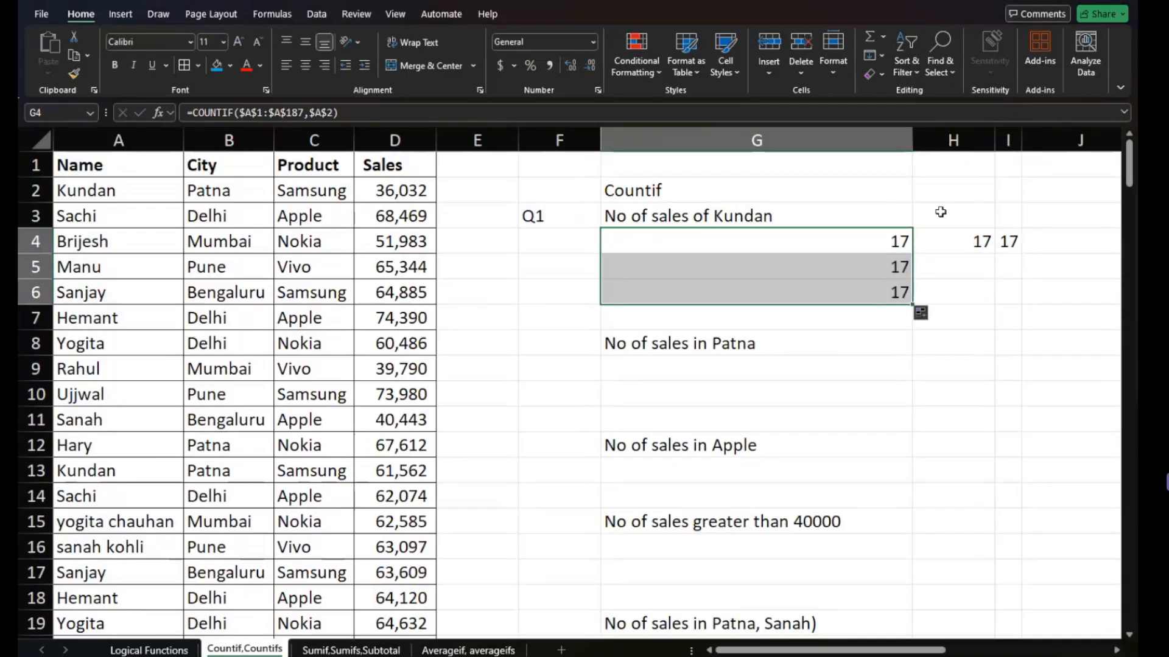
- Cycle the range in G4's COUNTIF formula through the reference types and set it to the relative range A1:A187
{"action": "left_click", "coordinate": [848, 245]}
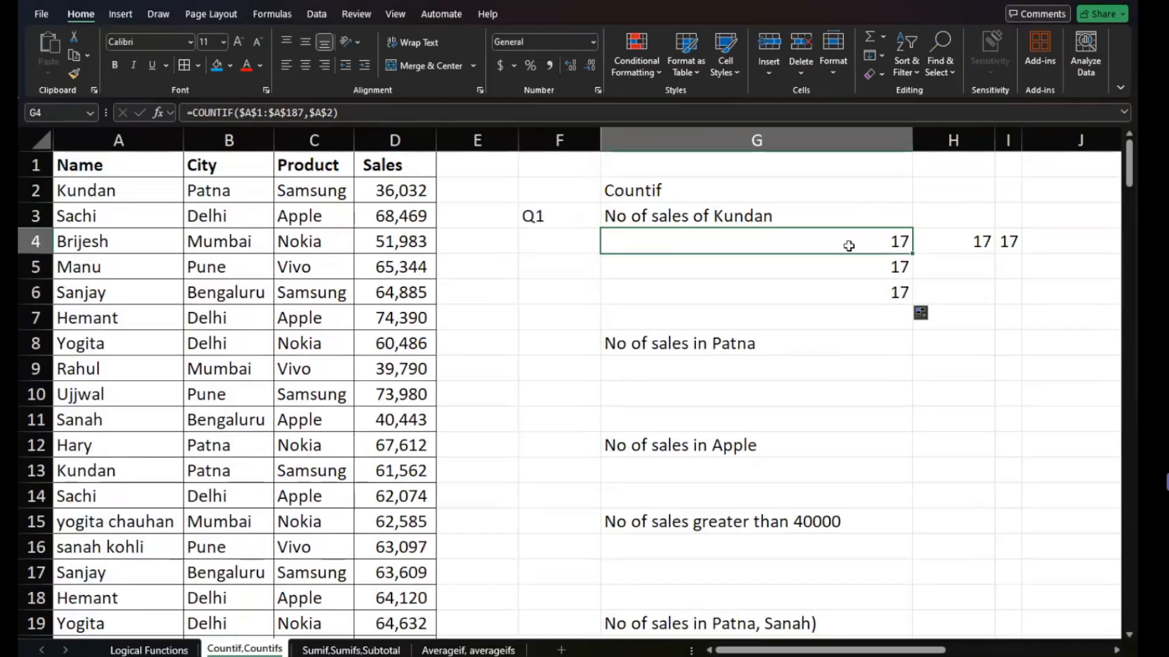
{"action": "double_click", "coordinate": [848, 245]}
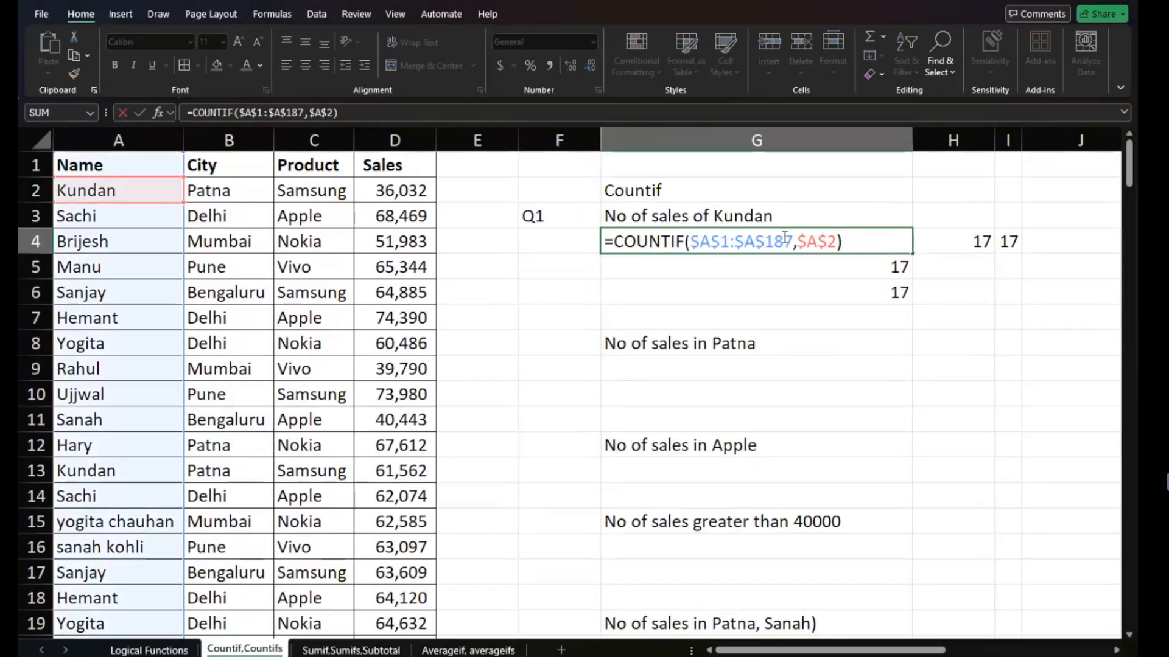
{"action": "left_click", "coordinate": [730, 242]}
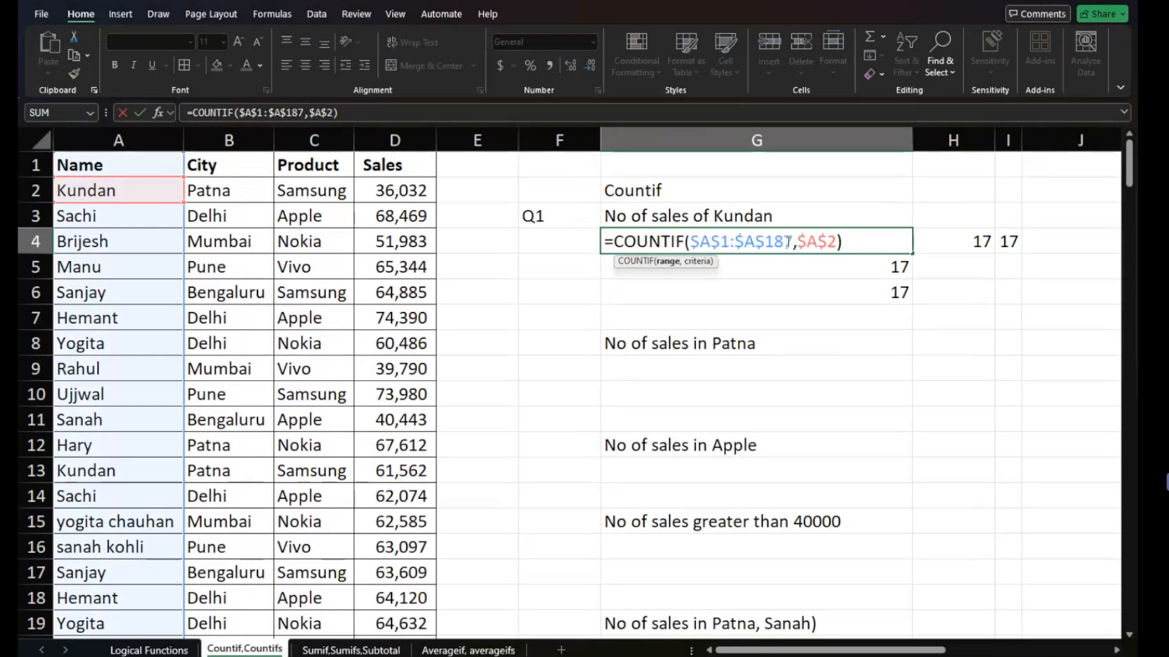
{"action": "left_click_drag", "start_coordinate": [784, 243], "coordinate": [683, 243]}
{"action": "left_click_drag", "start_coordinate": [792, 241], "coordinate": [692, 238]}
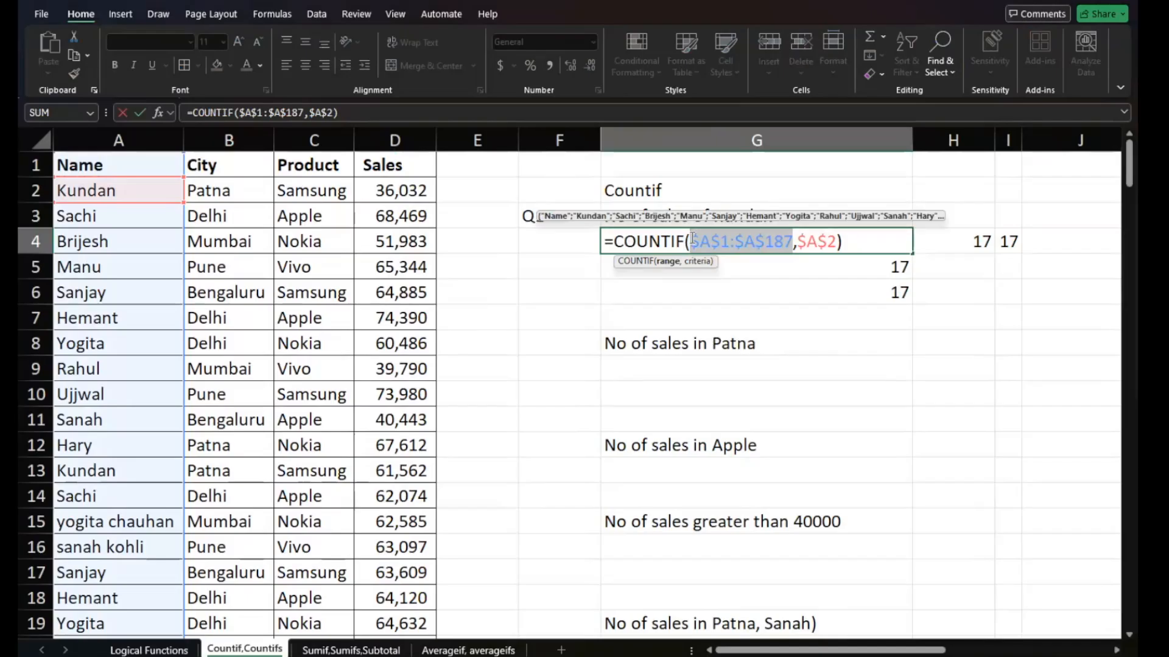
{"action": "key", "text": "F4"}
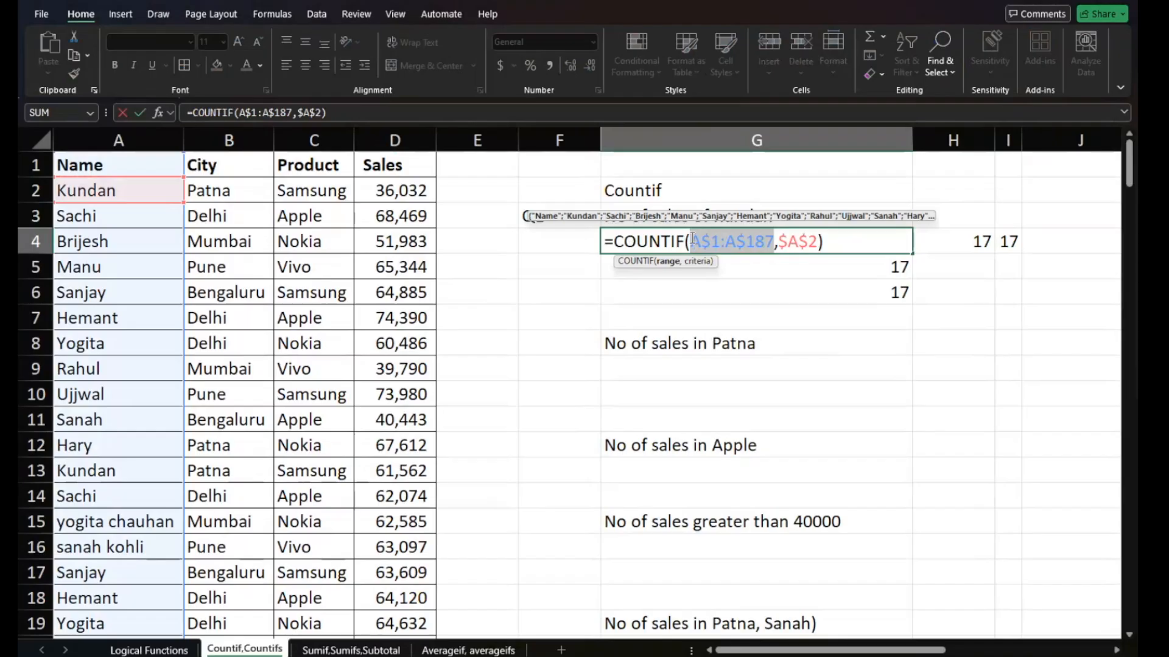
{"action": "key", "text": "F4"}
{"action": "key", "text": "F4"}
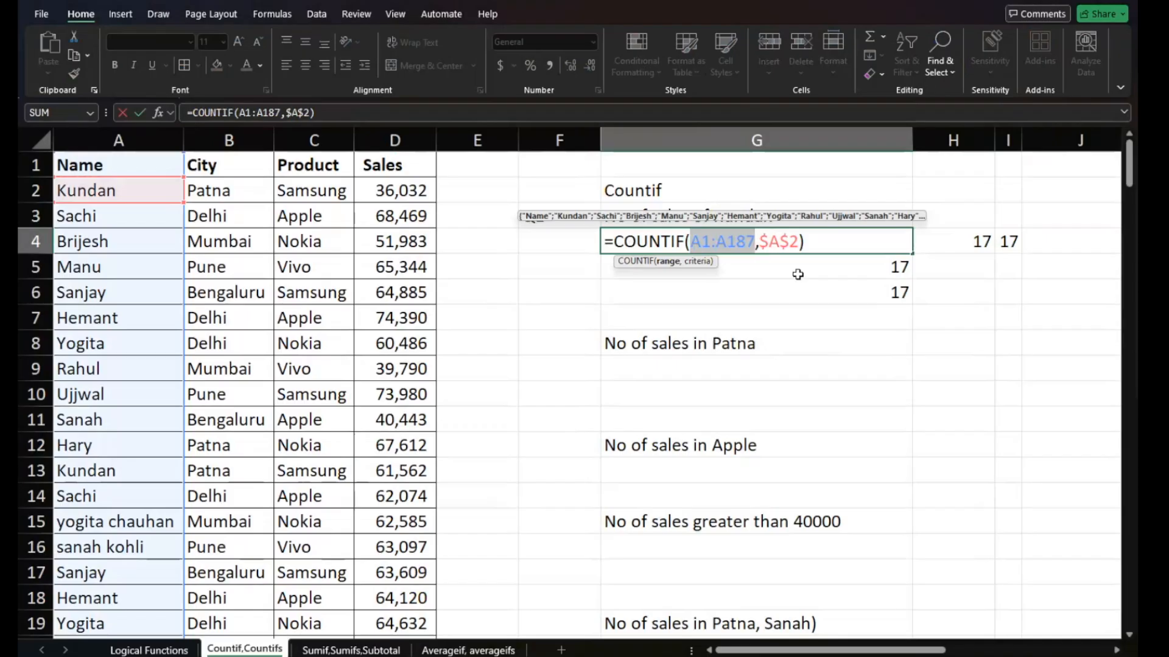
{"action": "key", "text": "F4"}
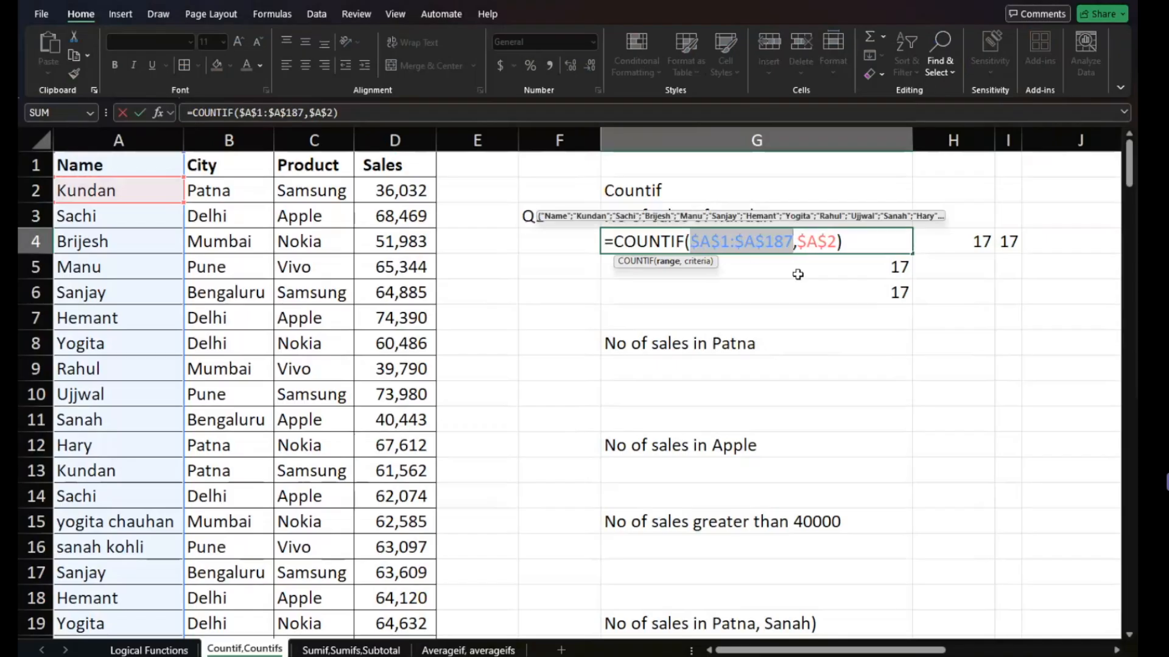
{"action": "key", "text": "F4"}
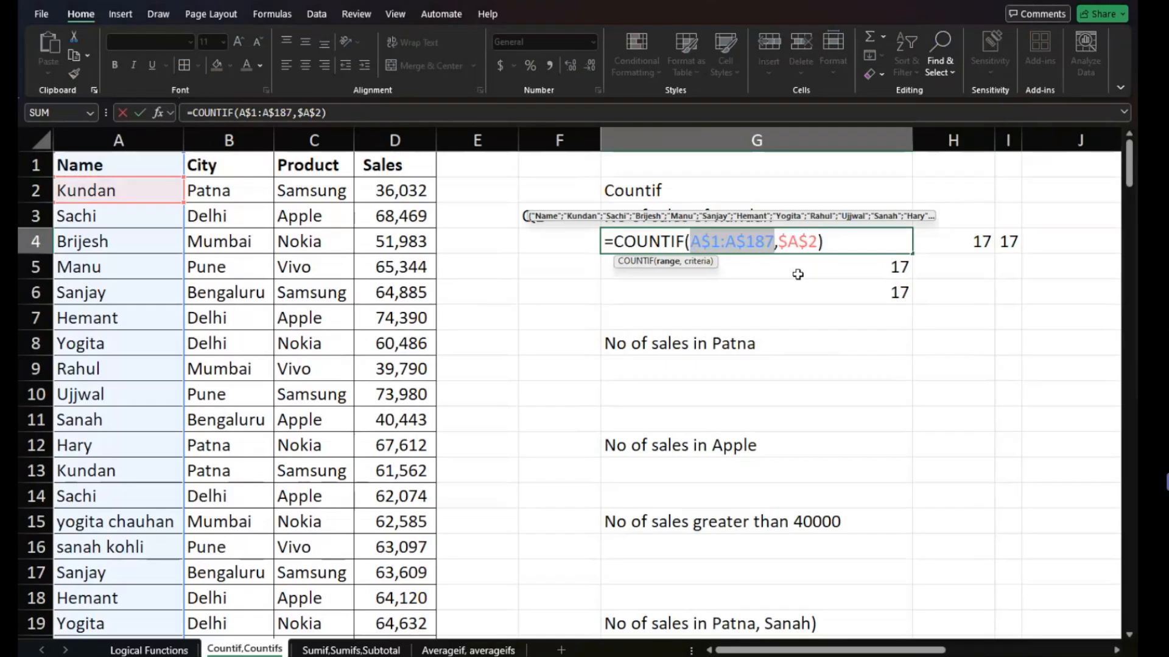
{"action": "key", "text": "F4"}
{"action": "key", "text": "F4"}
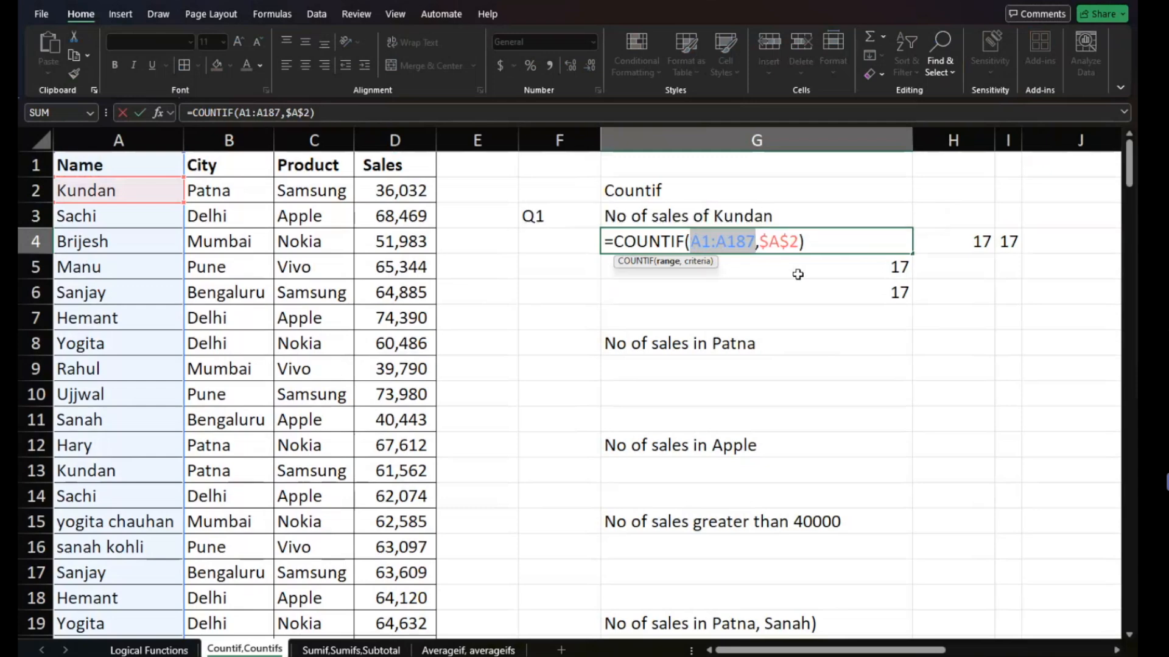
- Change the COUNTIF criteria in G4 to the relative reference A2 and commit the formula
{"action": "left_click", "coordinate": [797, 241]}
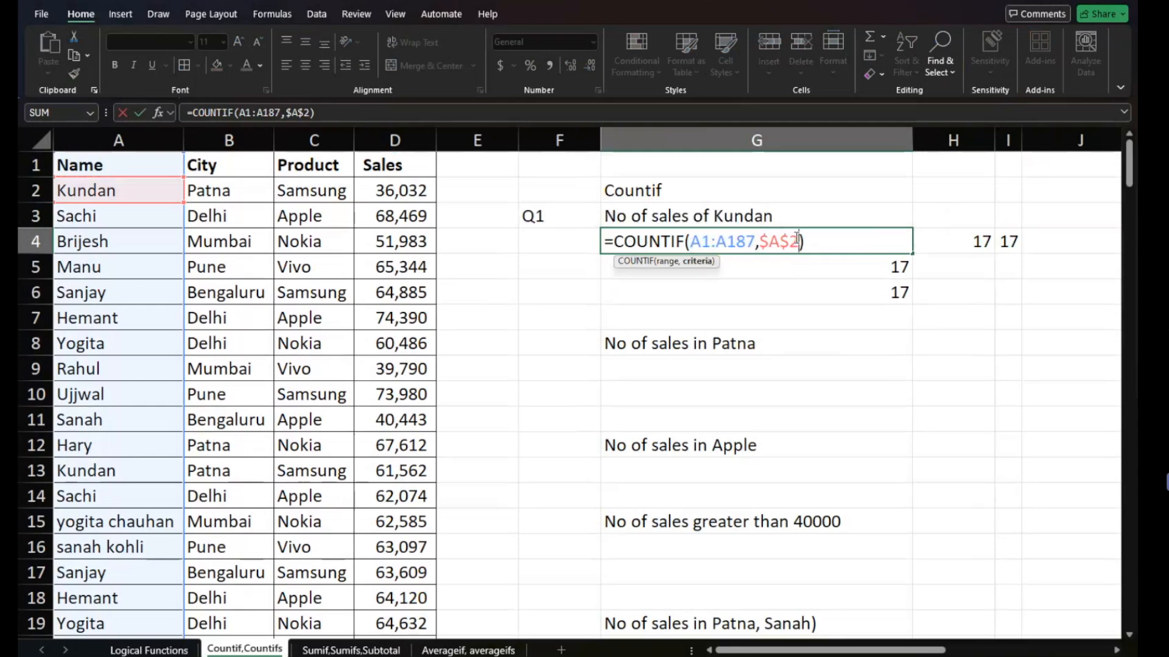
{"action": "key", "text": "F4"}
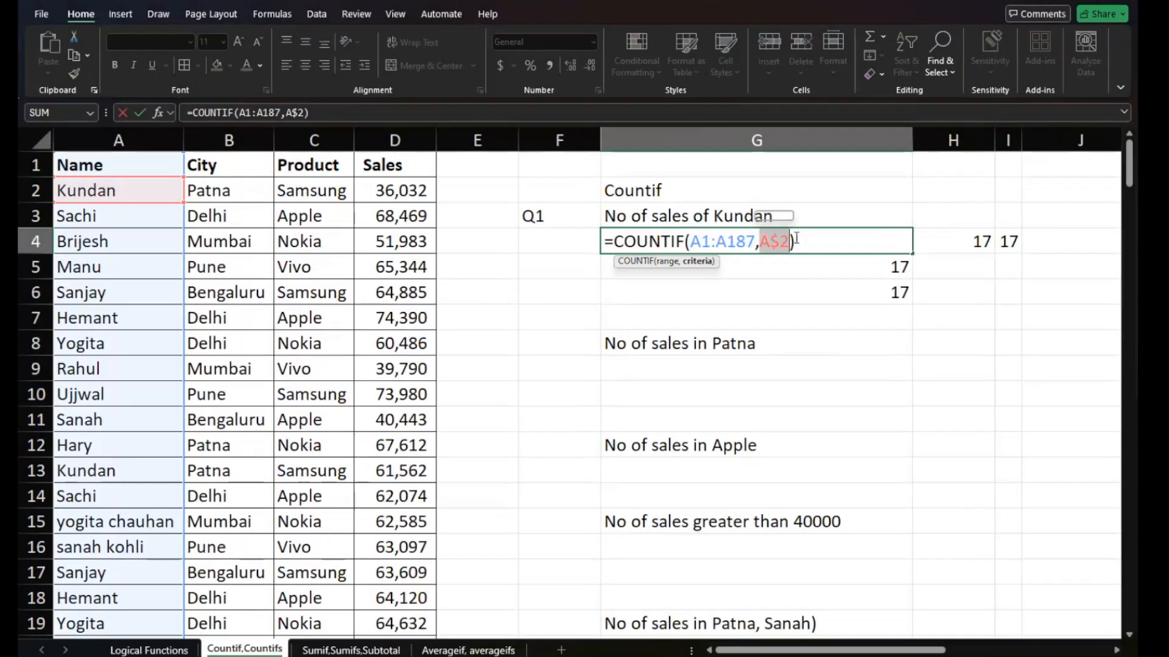
{"action": "key", "text": "F4"}
{"action": "key", "text": "F4"}
{"action": "key", "text": "Return"}
- Fill the relative COUNTIF formula from G4 down to G6 and across to I4, and inspect the copied formula in H4
{"action": "left_click", "coordinate": [796, 239]}
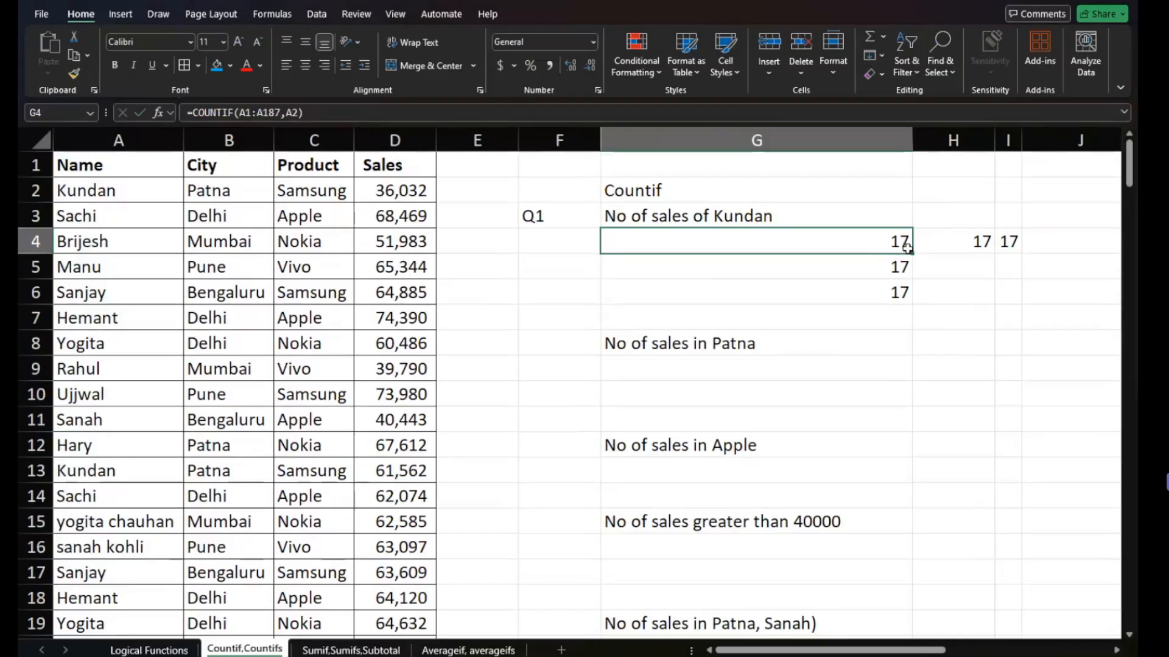
{"action": "left_click_drag", "start_coordinate": [908, 248], "coordinate": [911, 304]}
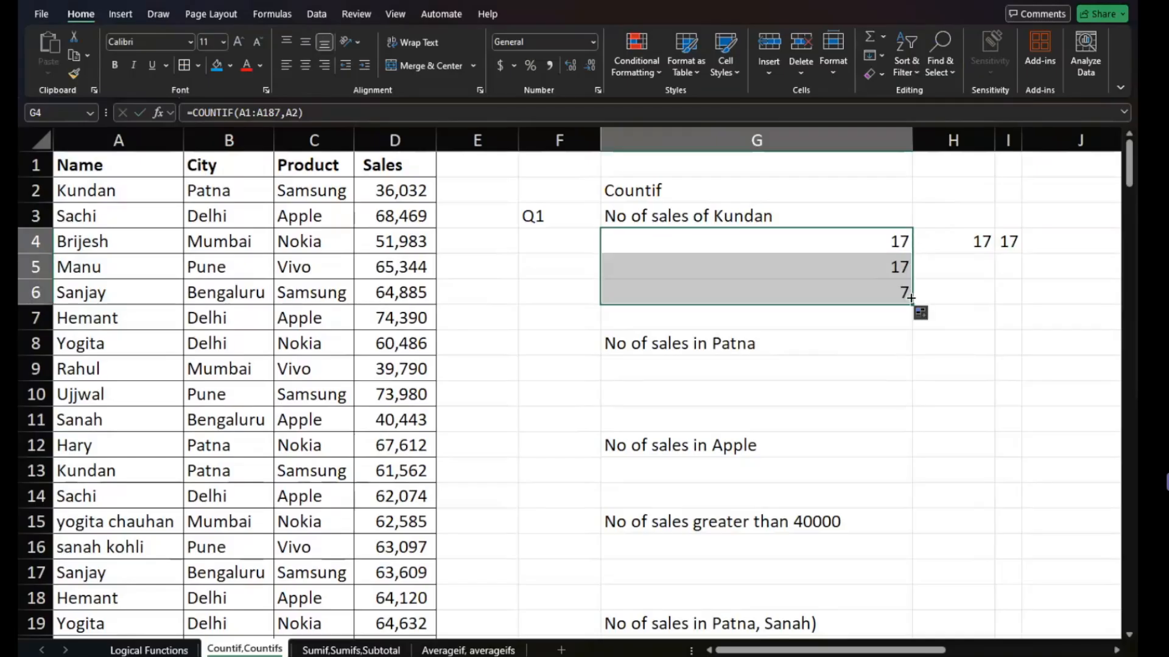
{"action": "left_click", "coordinate": [898, 239]}
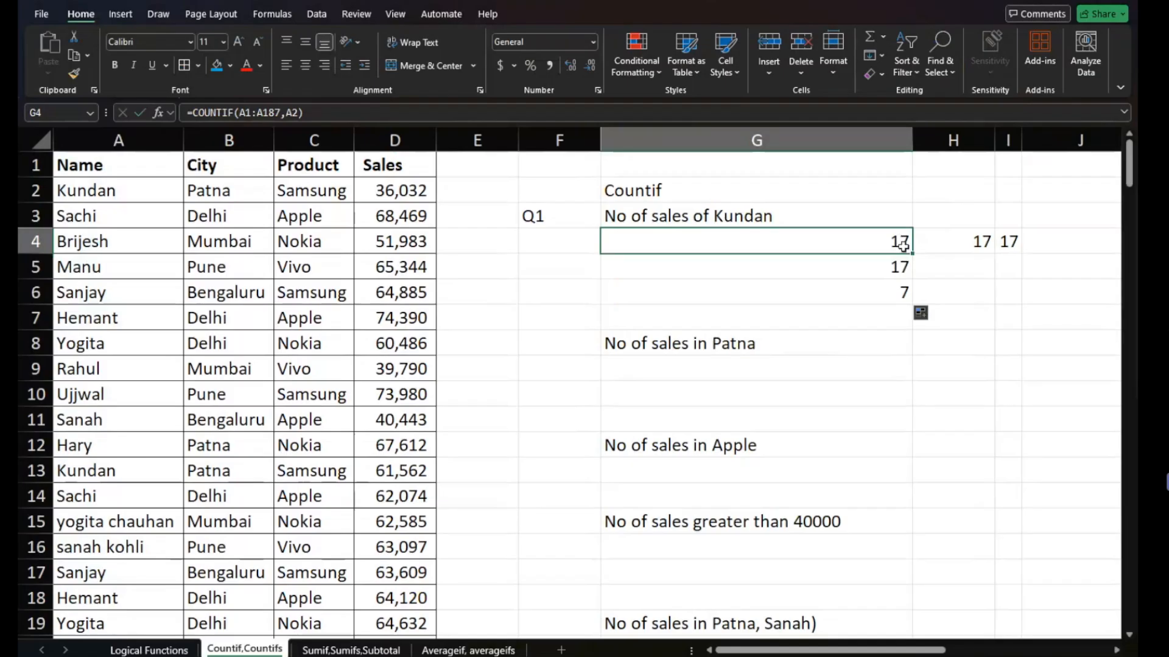
{"action": "left_click_drag", "start_coordinate": [911, 255], "coordinate": [1060, 237]}
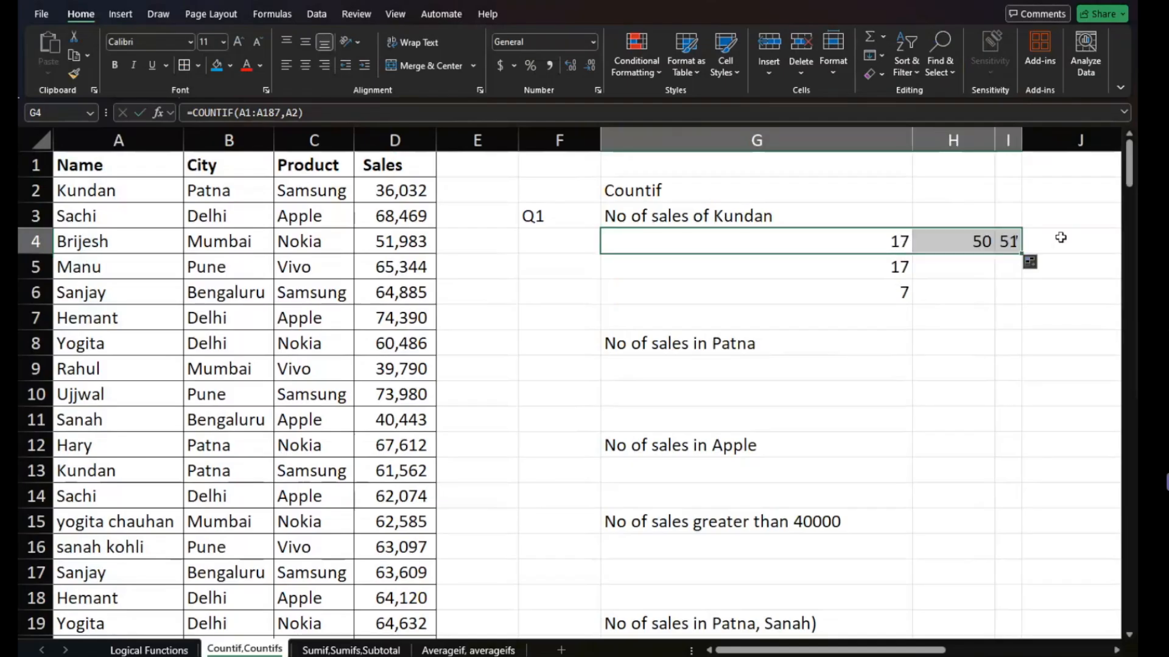
{"action": "left_click", "coordinate": [977, 242]}
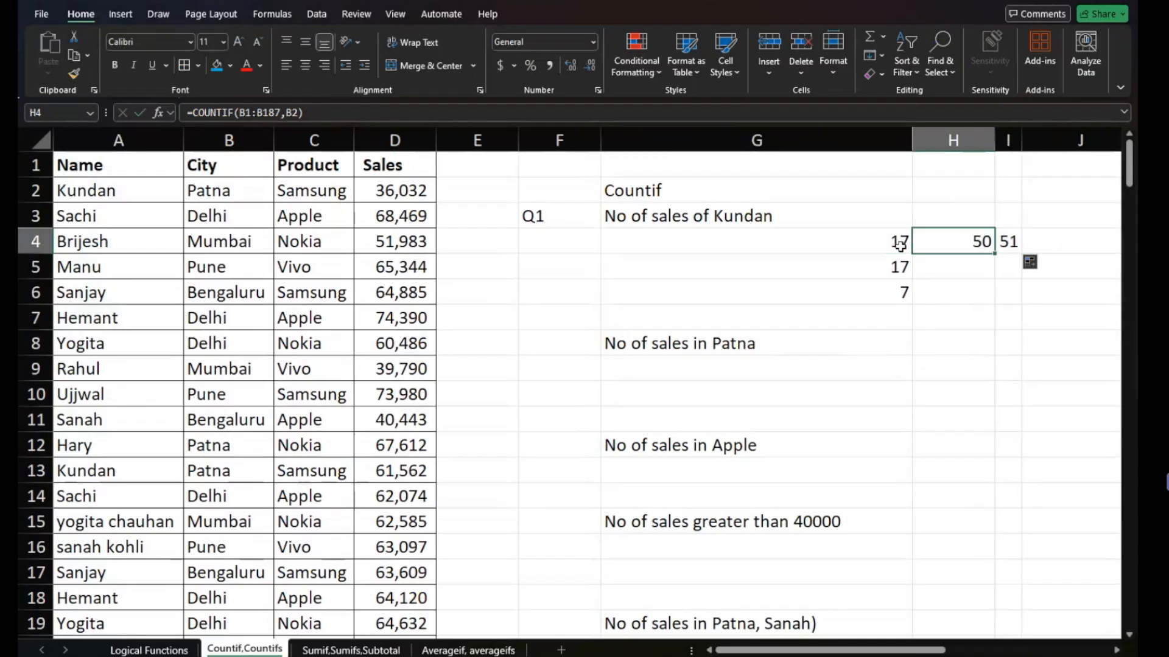
{"action": "scroll", "coordinate": [900, 245], "scroll_direction": "up", "scroll_amount": 5}
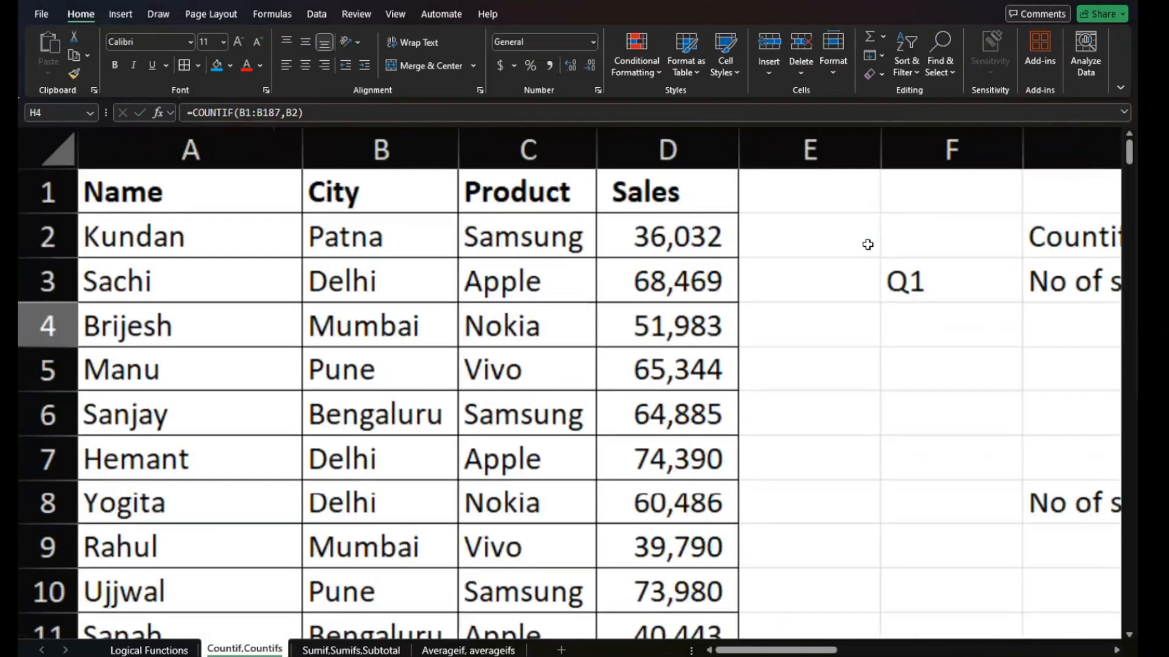
- Compare the relative COUNTIF formulas in G4 and H4 with the Name and City columns they refer to
{"action": "scroll", "coordinate": [867, 245], "scroll_direction": "right", "scroll_amount": 5}
{"action": "scroll", "coordinate": [868, 245], "scroll_direction": "down", "scroll_amount": 1}
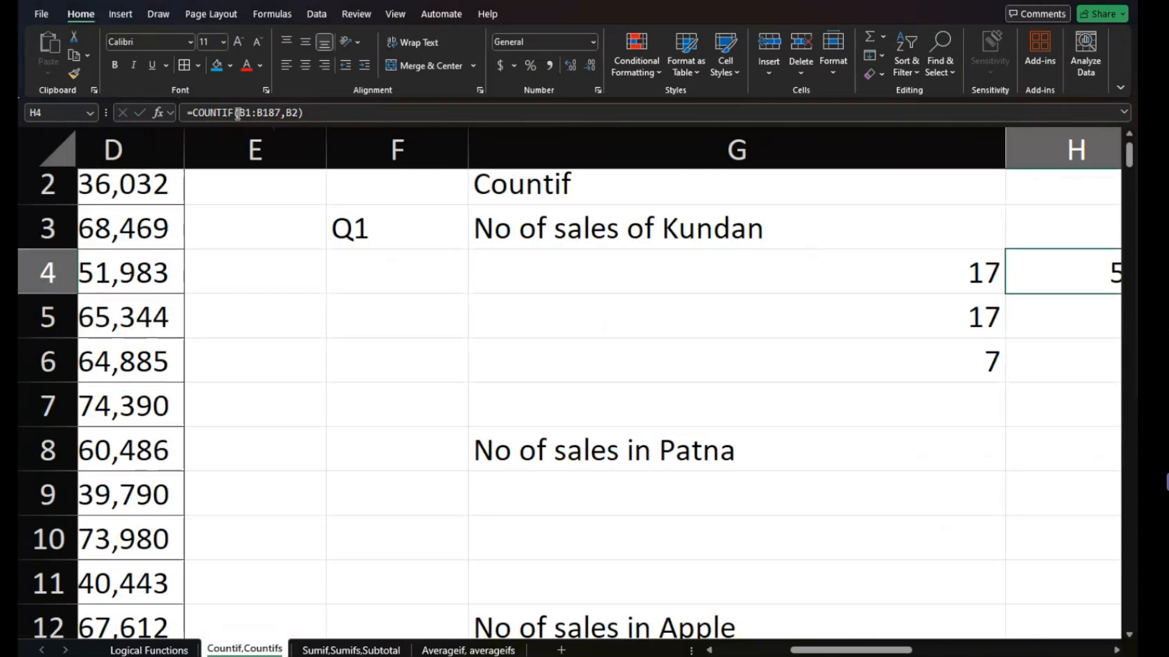
{"action": "left_click", "coordinate": [642, 277]}
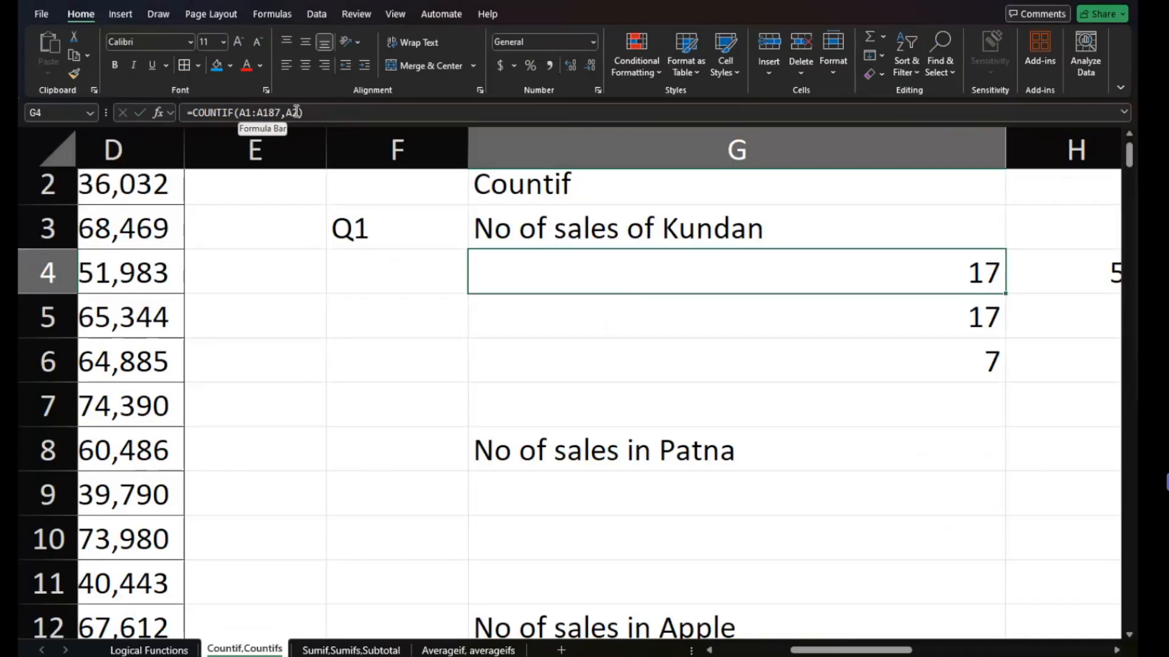
{"action": "scroll", "coordinate": [580, 245], "scroll_direction": "right", "scroll_amount": 2}
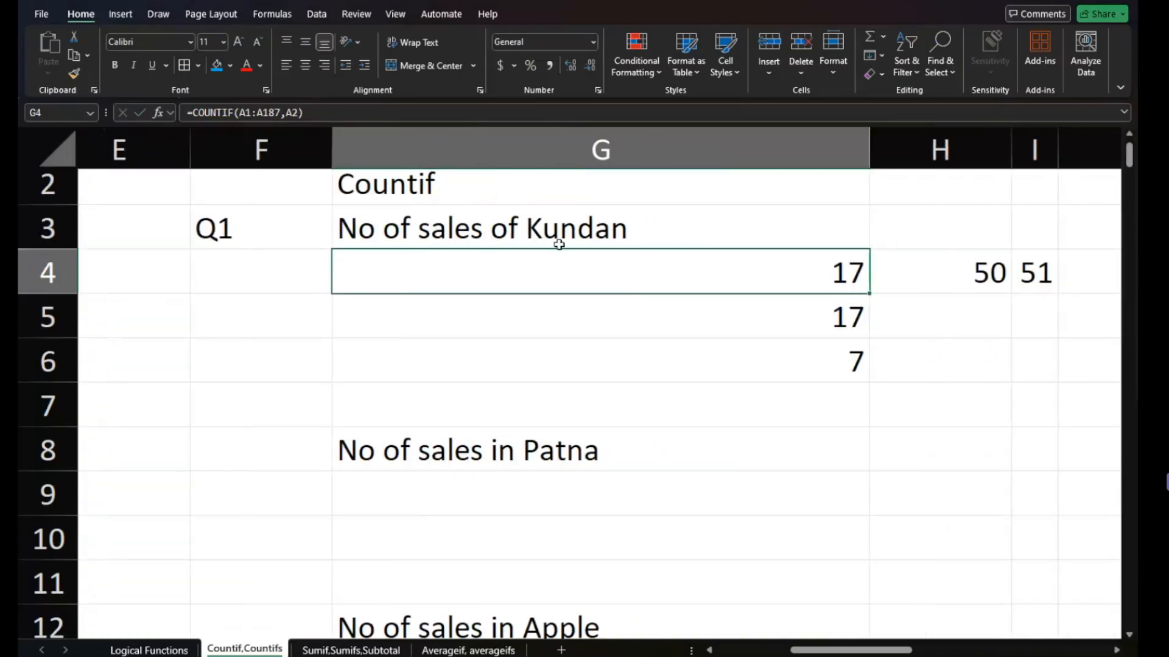
{"action": "left_click", "coordinate": [926, 282]}
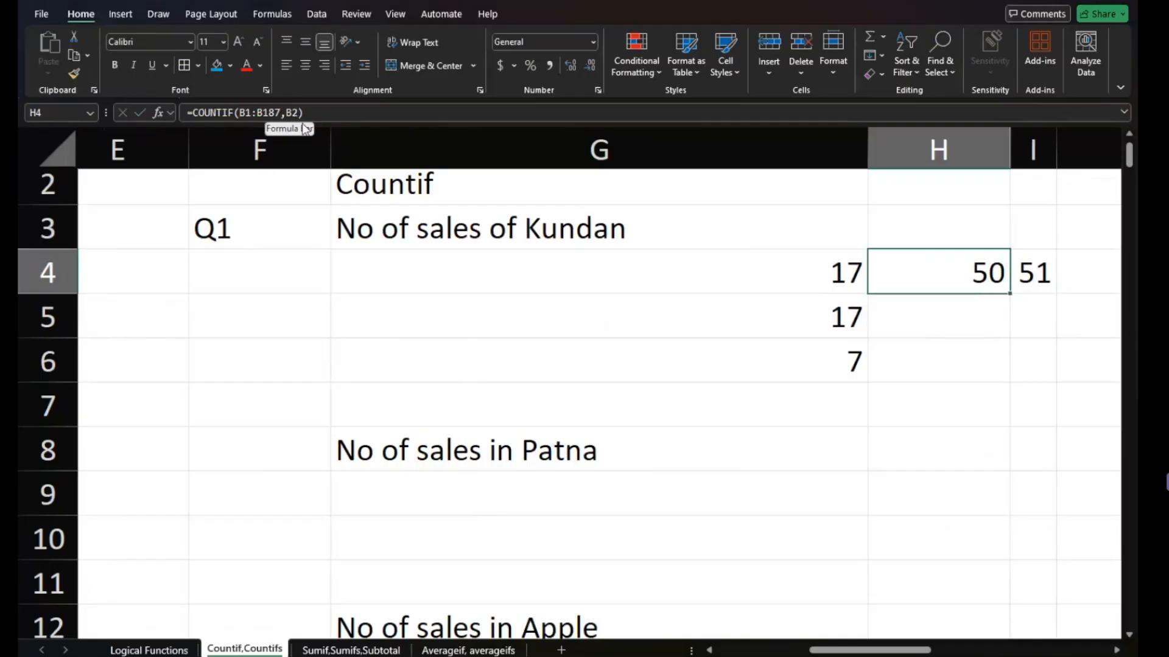
{"action": "scroll", "coordinate": [295, 238], "scroll_direction": "left", "scroll_amount": 6}
{"action": "scroll", "coordinate": [293, 242], "scroll_direction": "up", "scroll_amount": 2}
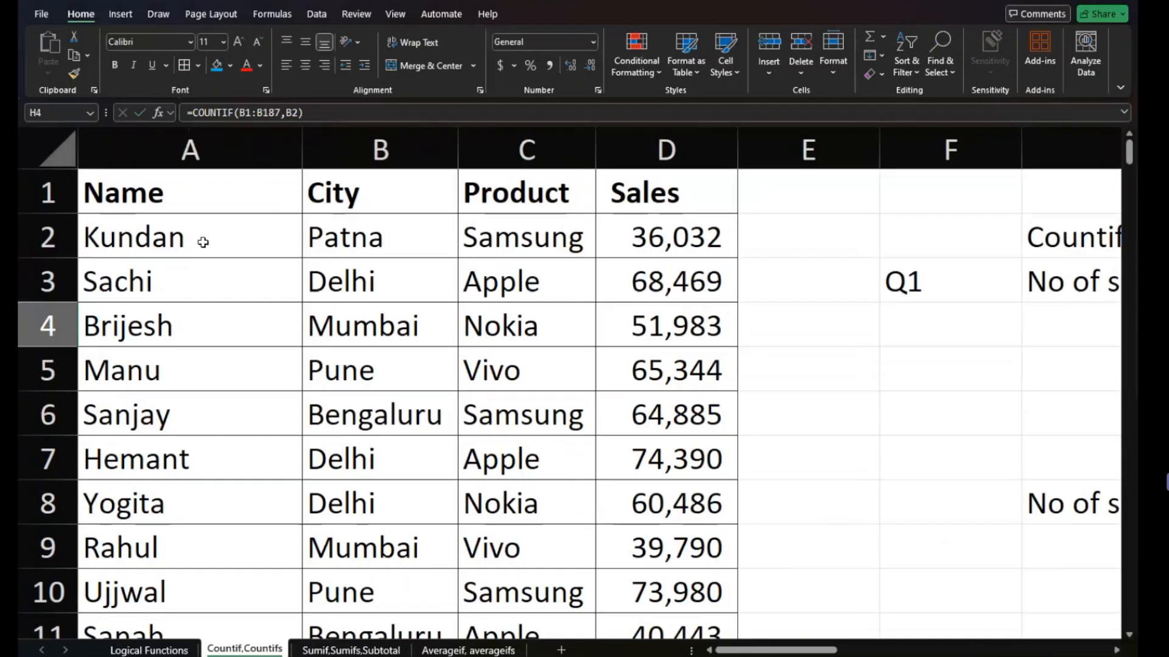
{"action": "scroll", "coordinate": [361, 237], "scroll_direction": "right", "scroll_amount": 6}
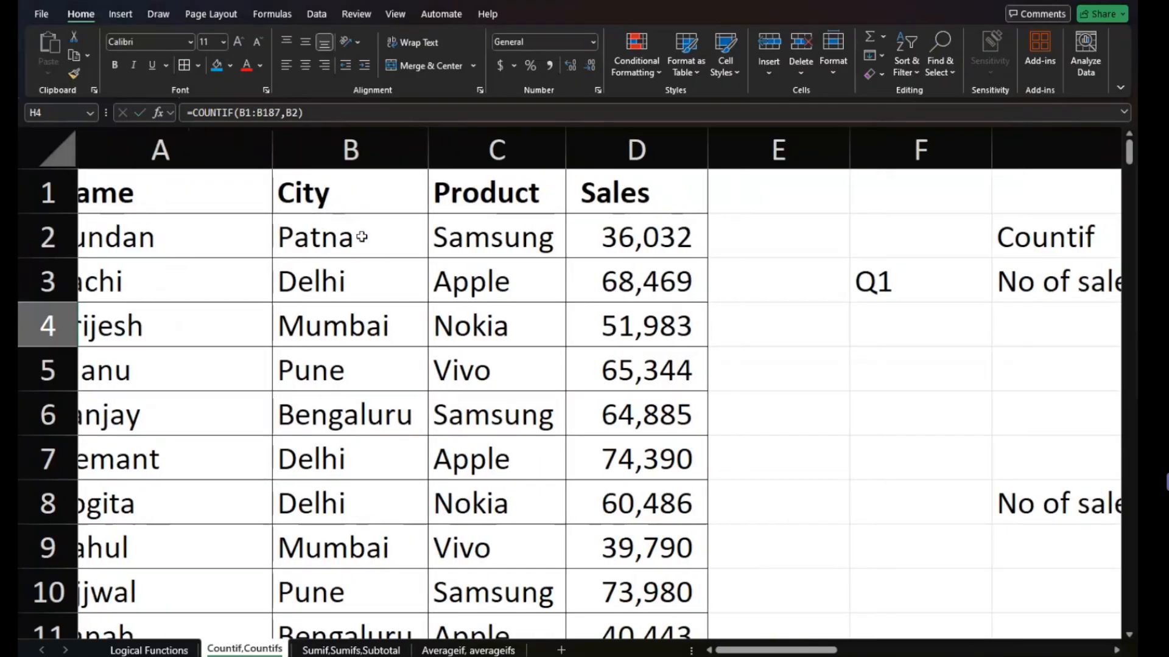
{"action": "scroll", "coordinate": [362, 237], "scroll_direction": "right", "scroll_amount": 4}
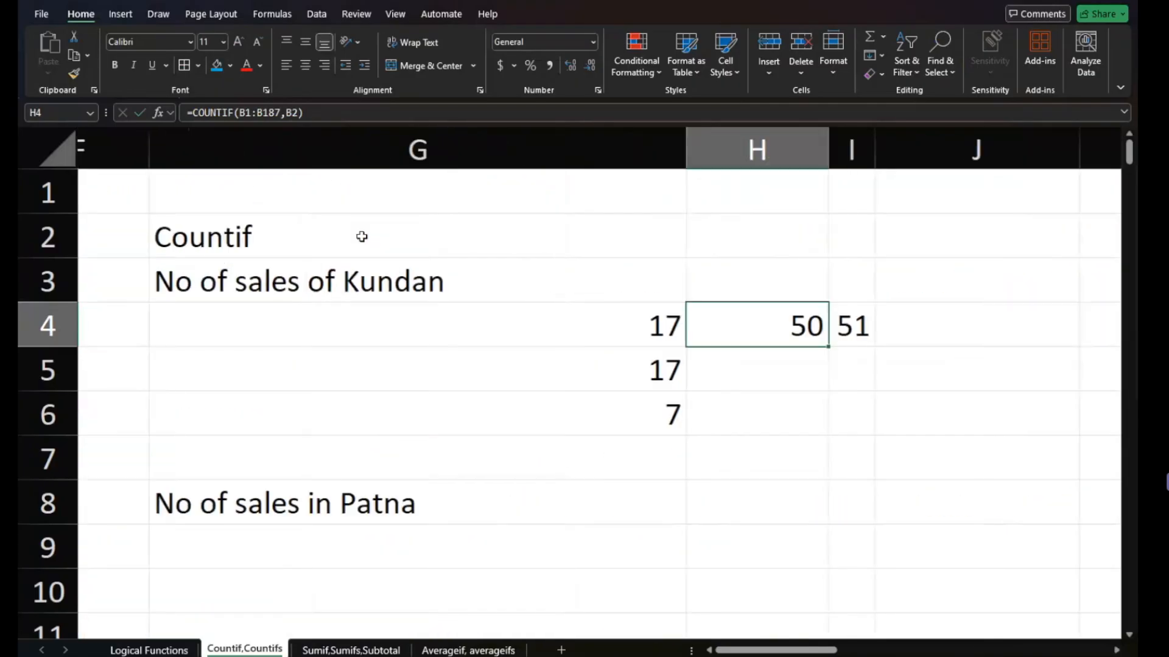
{"action": "scroll", "coordinate": [359, 235], "scroll_direction": "left", "scroll_amount": 8}
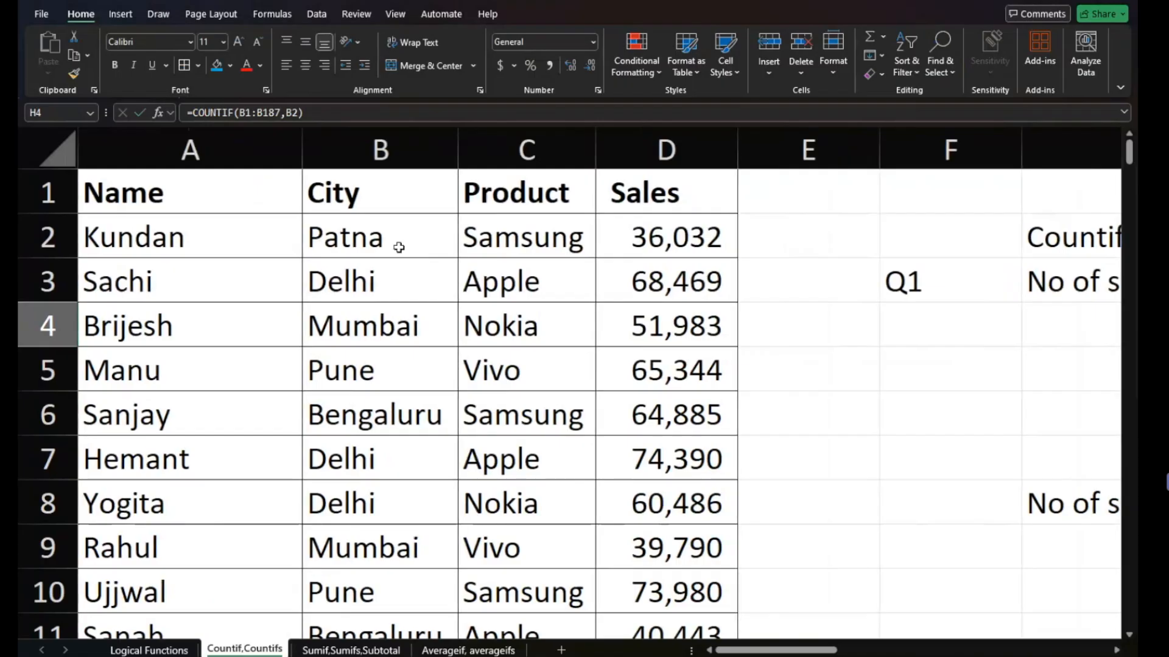
{"action": "scroll", "coordinate": [268, 263], "scroll_direction": "right", "scroll_amount": 8}
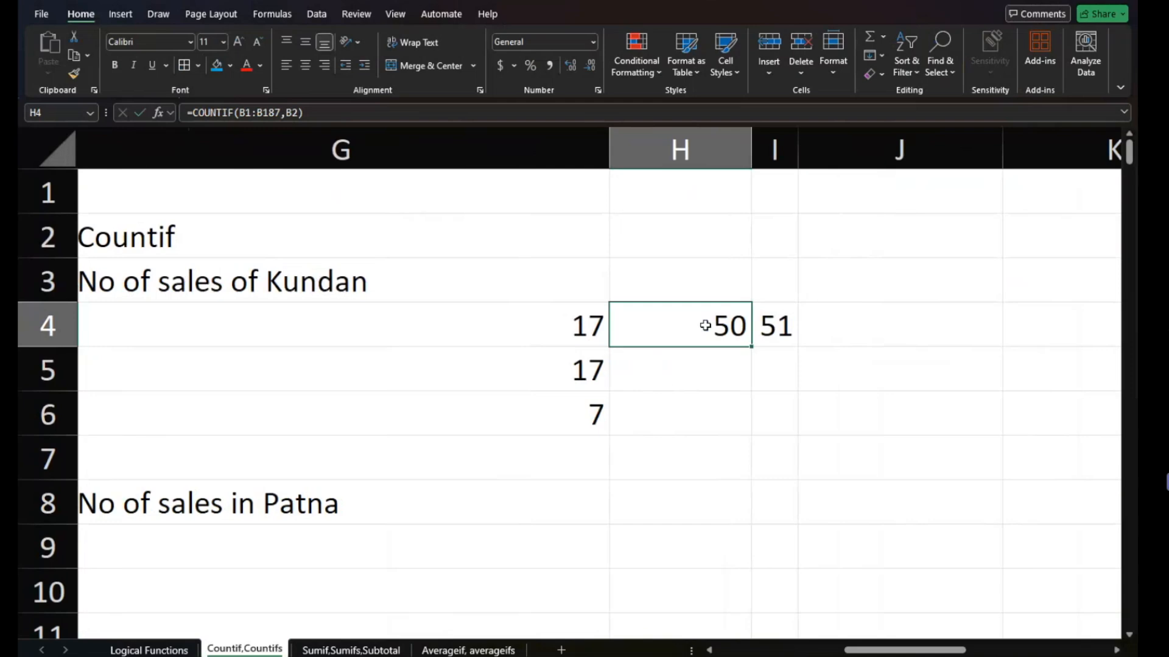
{"action": "scroll", "coordinate": [705, 326], "scroll_direction": "left", "scroll_amount": 5}
{"action": "scroll", "coordinate": [704, 326], "scroll_direction": "right", "scroll_amount": 2}
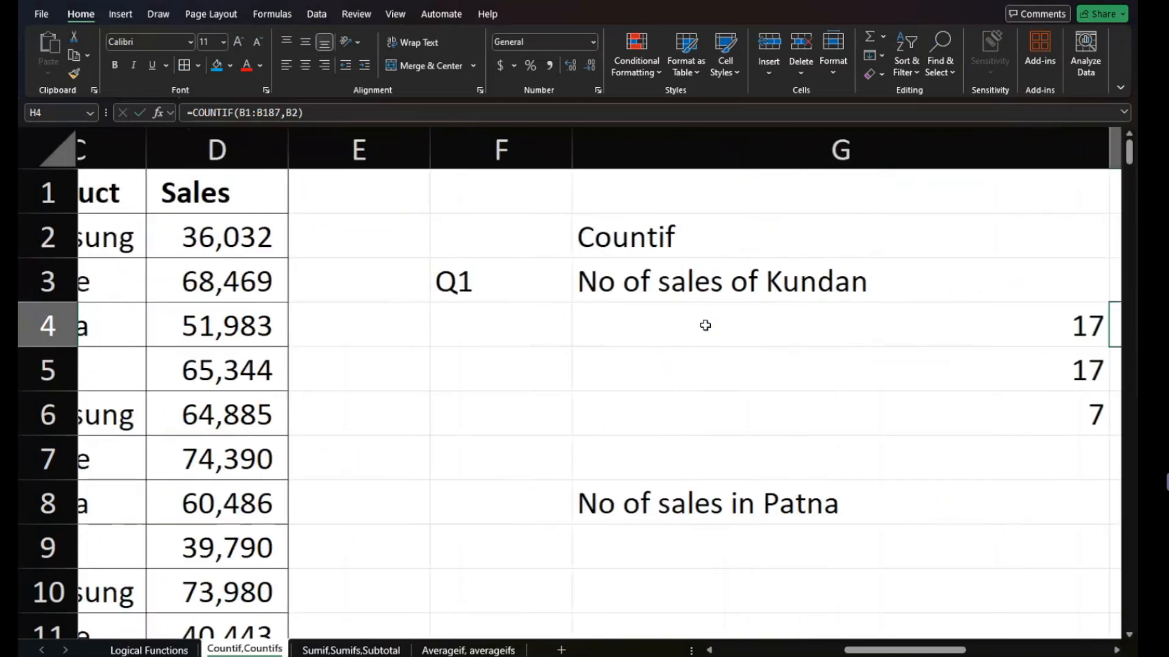
- Inspect the COUNTIF formulas copied down to G5 and G6 and check their references against the sales data
{"action": "scroll", "coordinate": [705, 326], "scroll_direction": "right", "scroll_amount": 1}
{"action": "left_click", "coordinate": [749, 363]}
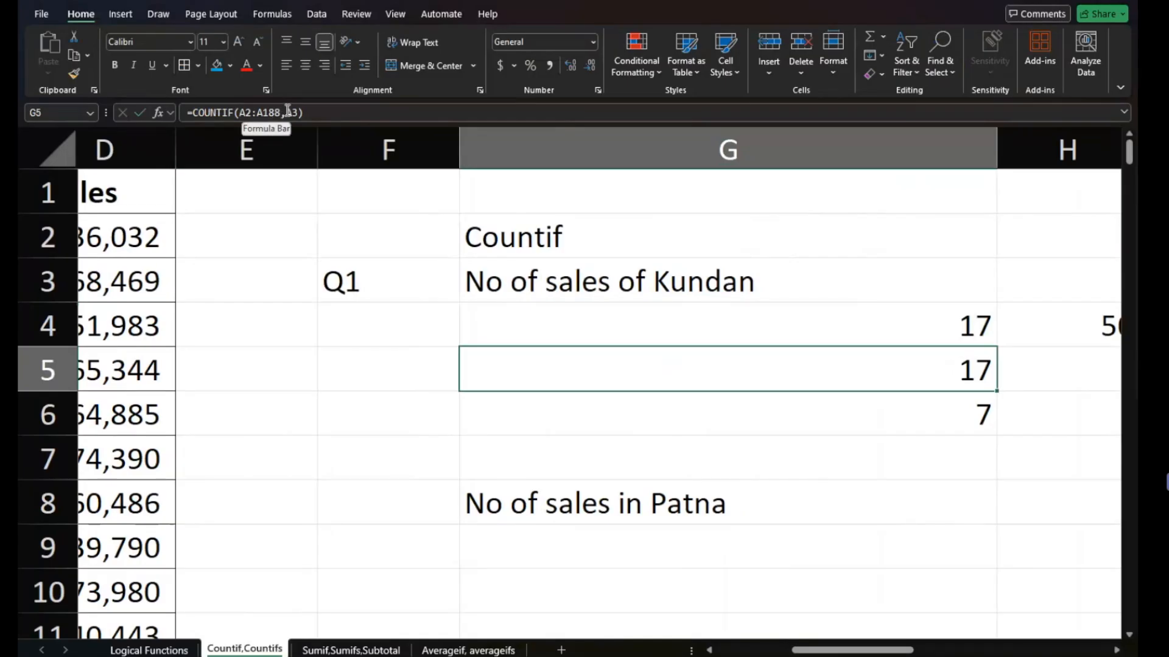
{"action": "left_click", "coordinate": [509, 426]}
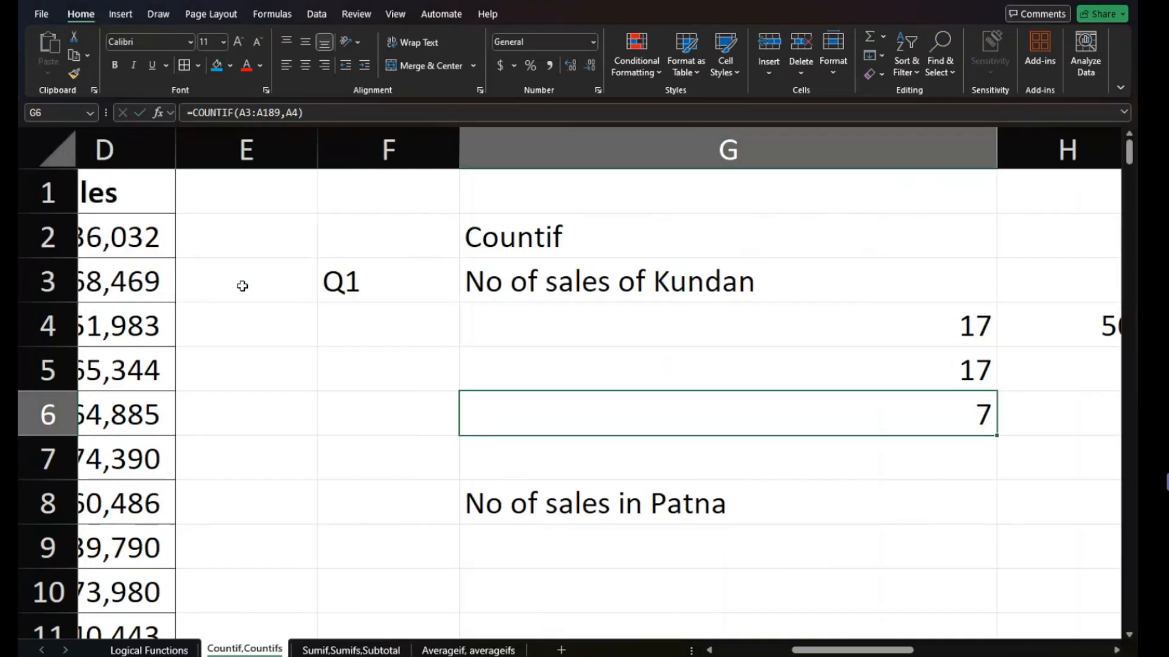
{"action": "scroll", "coordinate": [464, 421], "scroll_direction": "down", "scroll_amount": 1}
{"action": "scroll", "coordinate": [465, 420], "scroll_direction": "down", "scroll_amount": 3}
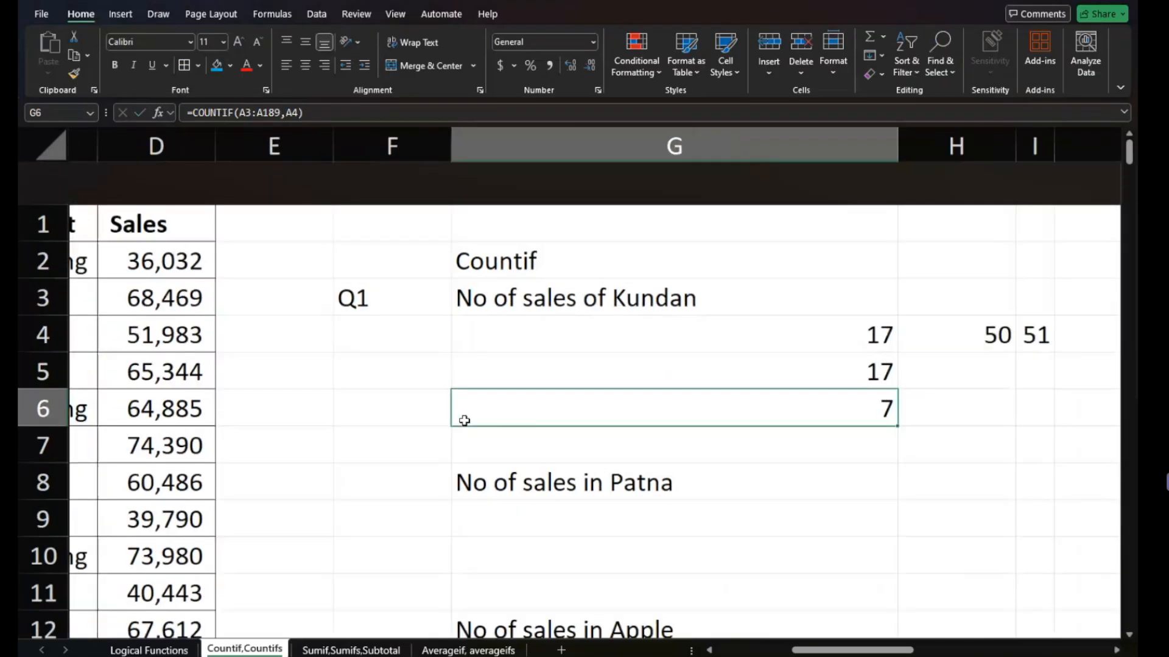
{"action": "scroll", "coordinate": [634, 355], "scroll_direction": "left", "scroll_amount": 2}
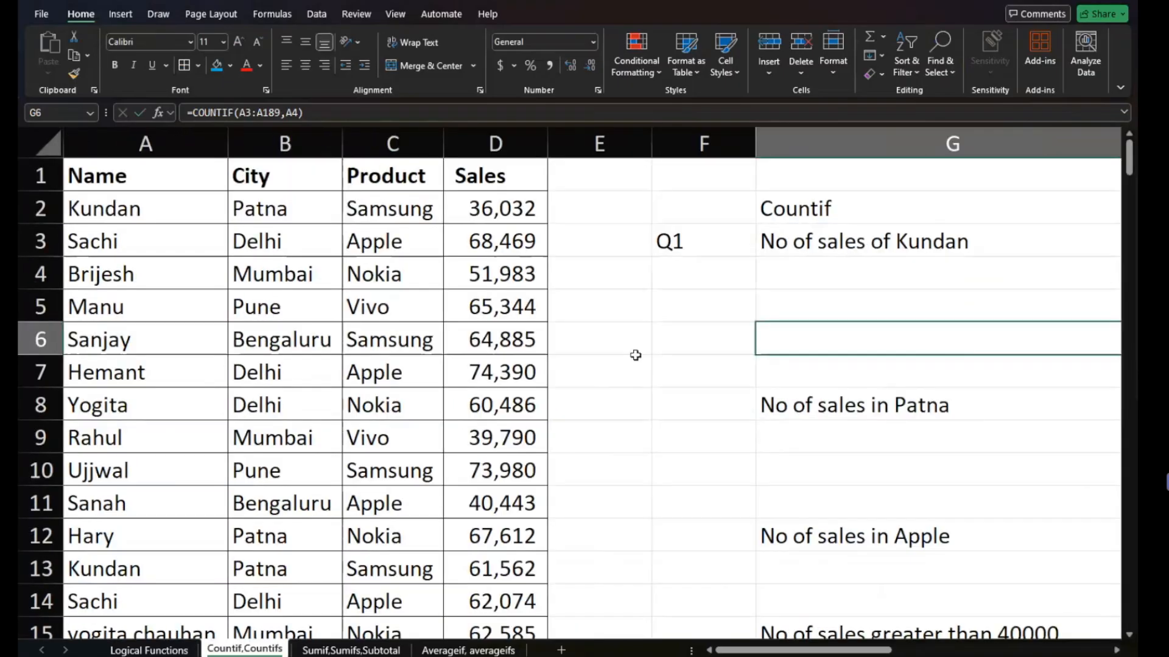
{"action": "scroll", "coordinate": [710, 327], "scroll_direction": "right", "scroll_amount": 4}
{"action": "scroll", "coordinate": [660, 342], "scroll_direction": "left", "scroll_amount": 1}
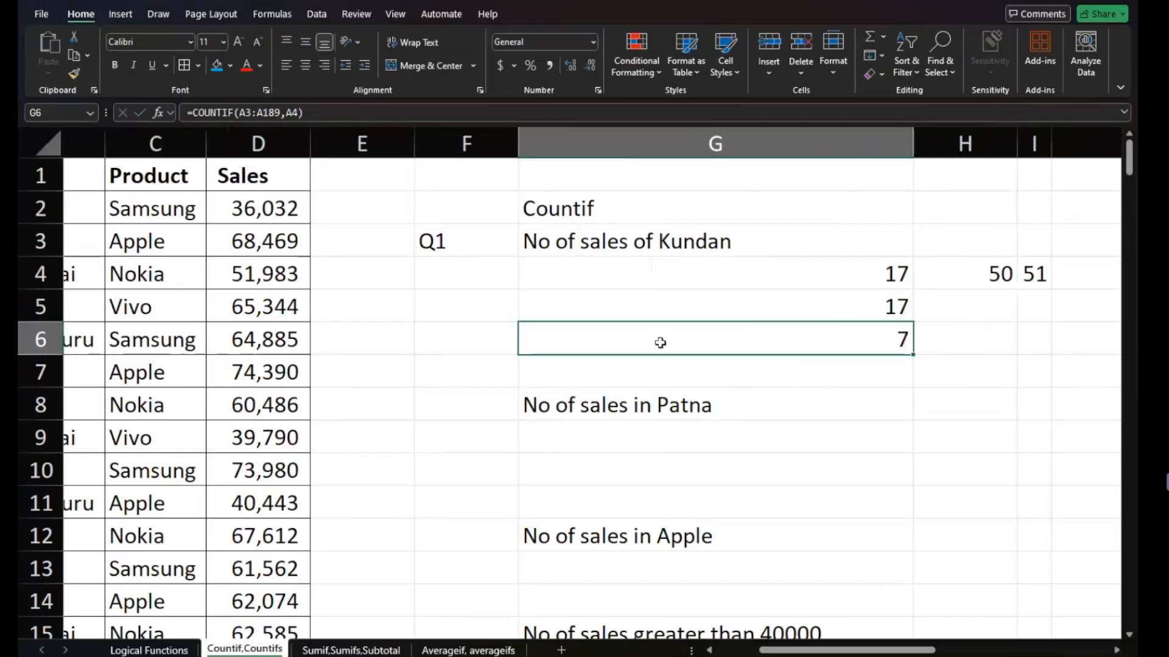
{"action": "scroll", "coordinate": [659, 343], "scroll_direction": "left", "scroll_amount": 2}
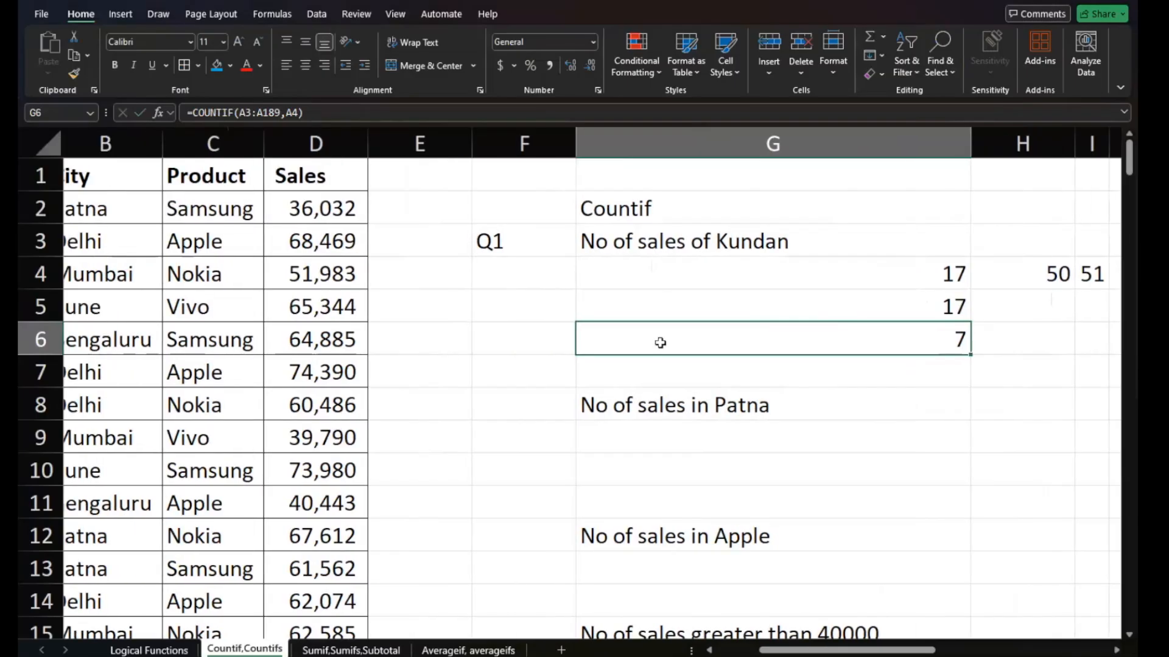
{"action": "scroll", "coordinate": [659, 342], "scroll_direction": "up", "scroll_amount": 1}
{"action": "scroll", "coordinate": [659, 342], "scroll_direction": "left", "scroll_amount": 3}
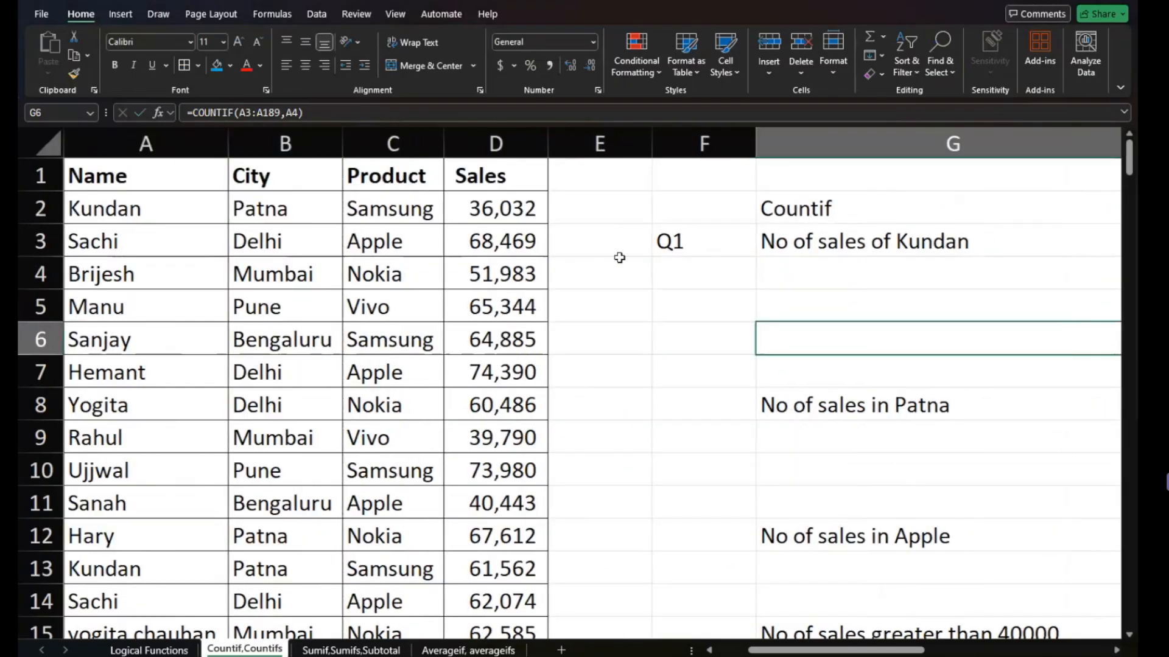
- Clear the Q1 label from cell F3
{"action": "left_click", "coordinate": [581, 208]}
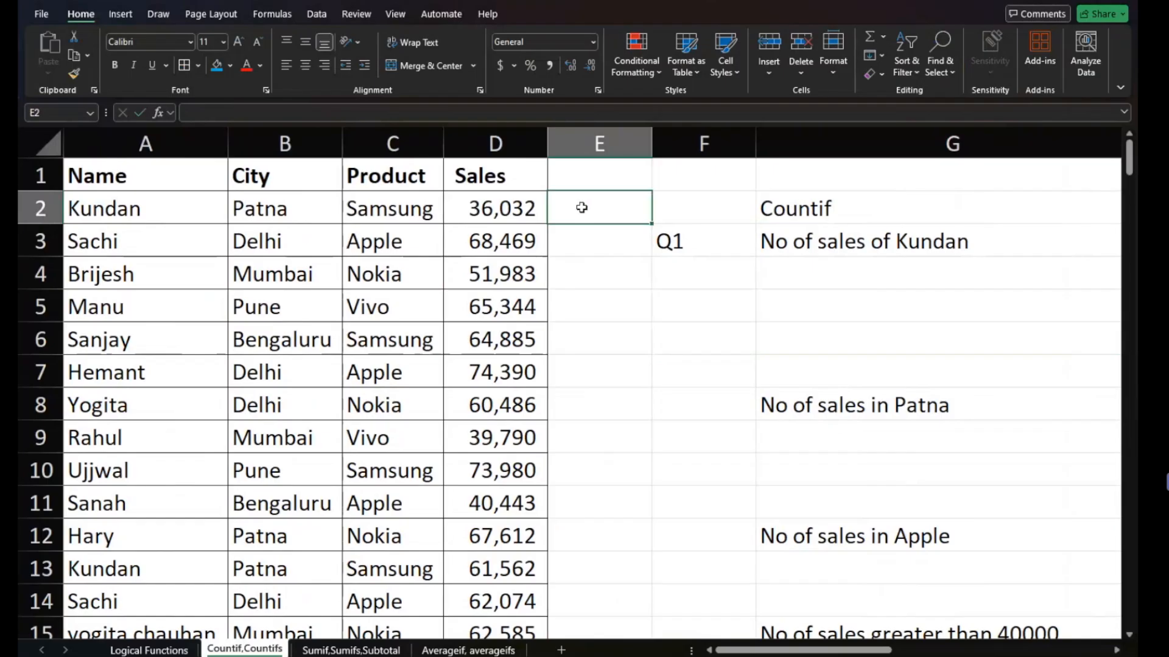
{"action": "left_click", "coordinate": [609, 177]}
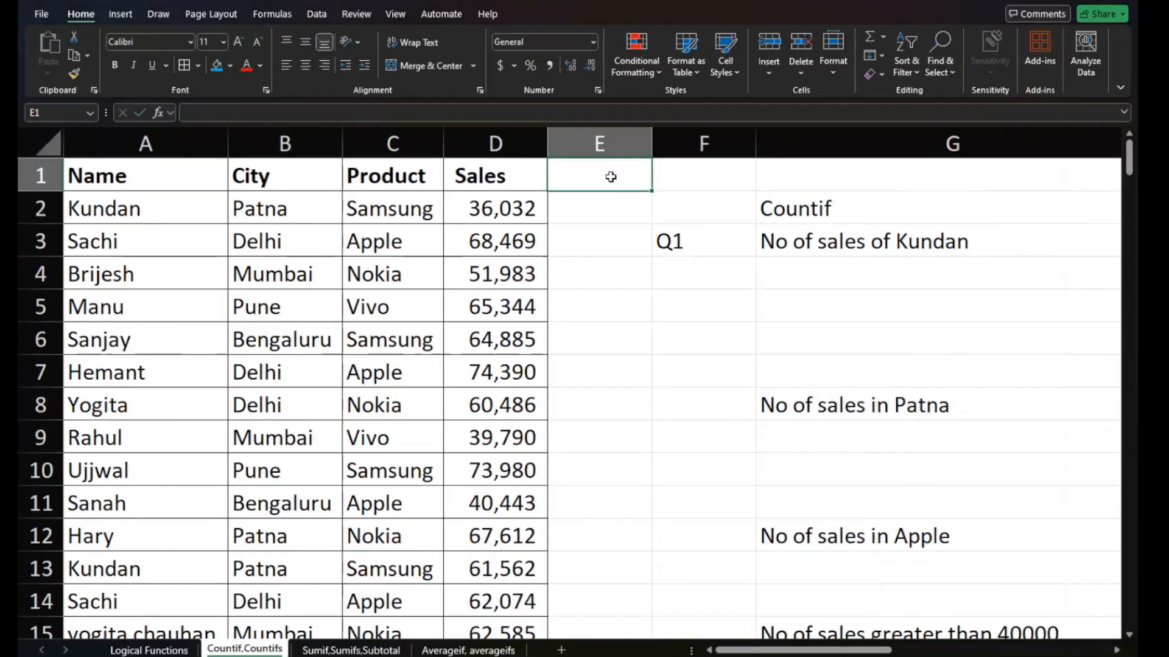
{"action": "left_click", "coordinate": [670, 242]}
{"action": "key", "text": "Delete"}
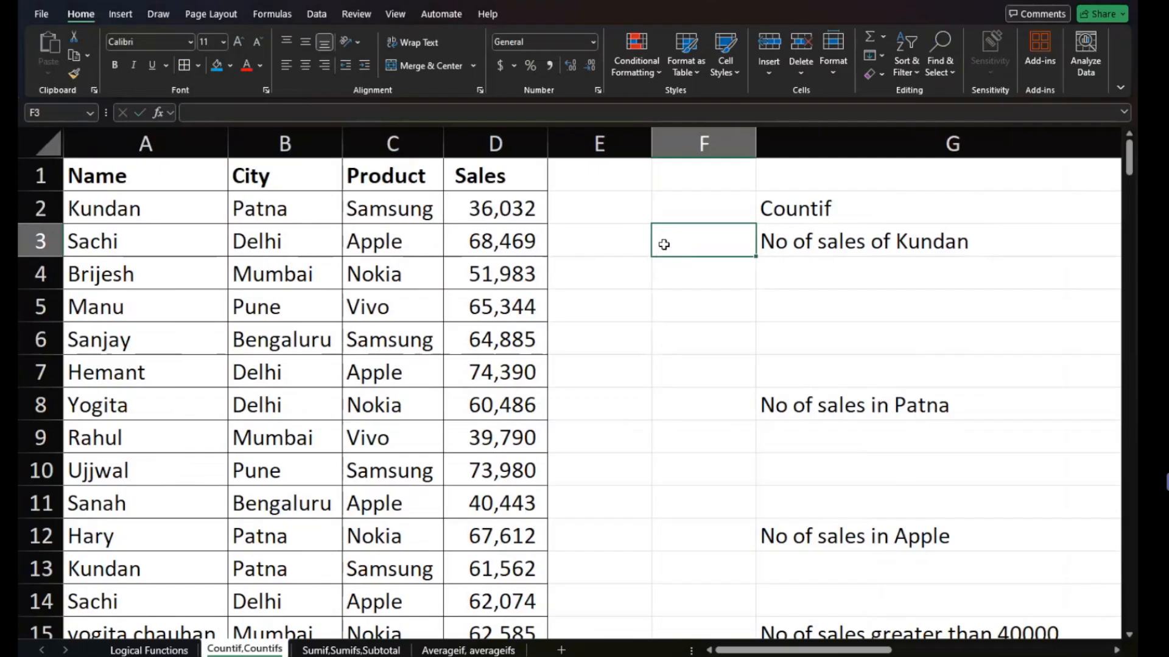
- Enter =COUNTIF(A:A,A2) in E2 to count each name's sales, and fill it down column E alongside the data
{"action": "left_click", "coordinate": [619, 203]}
{"action": "type", "text": "="}
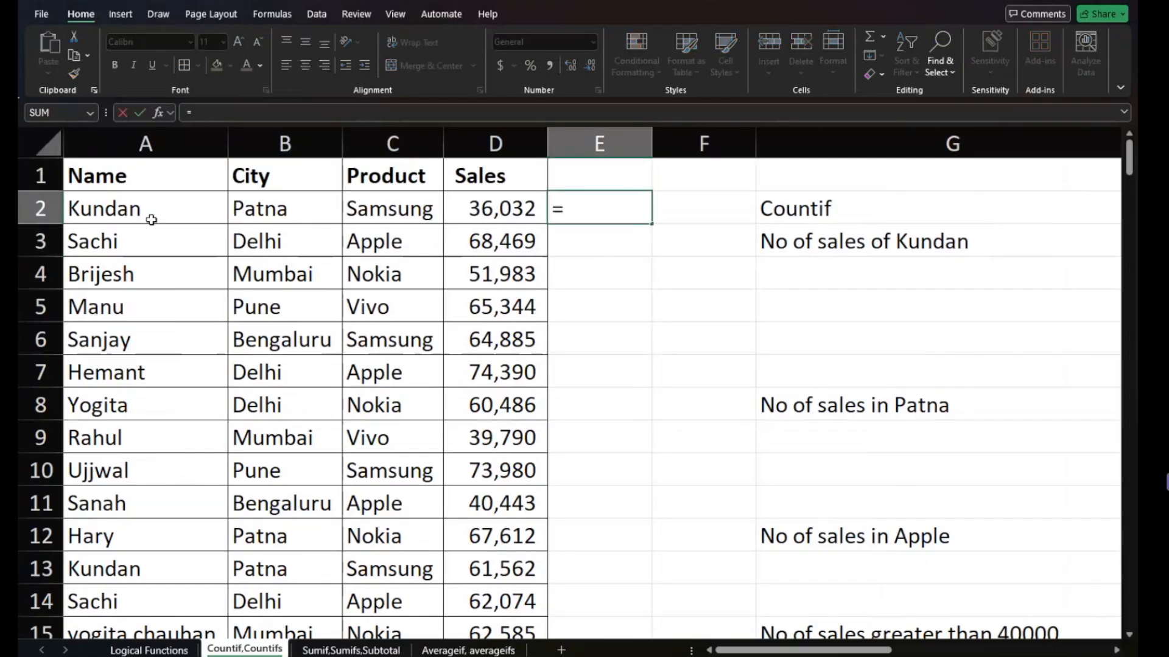
{"action": "type", "text": "coun"}
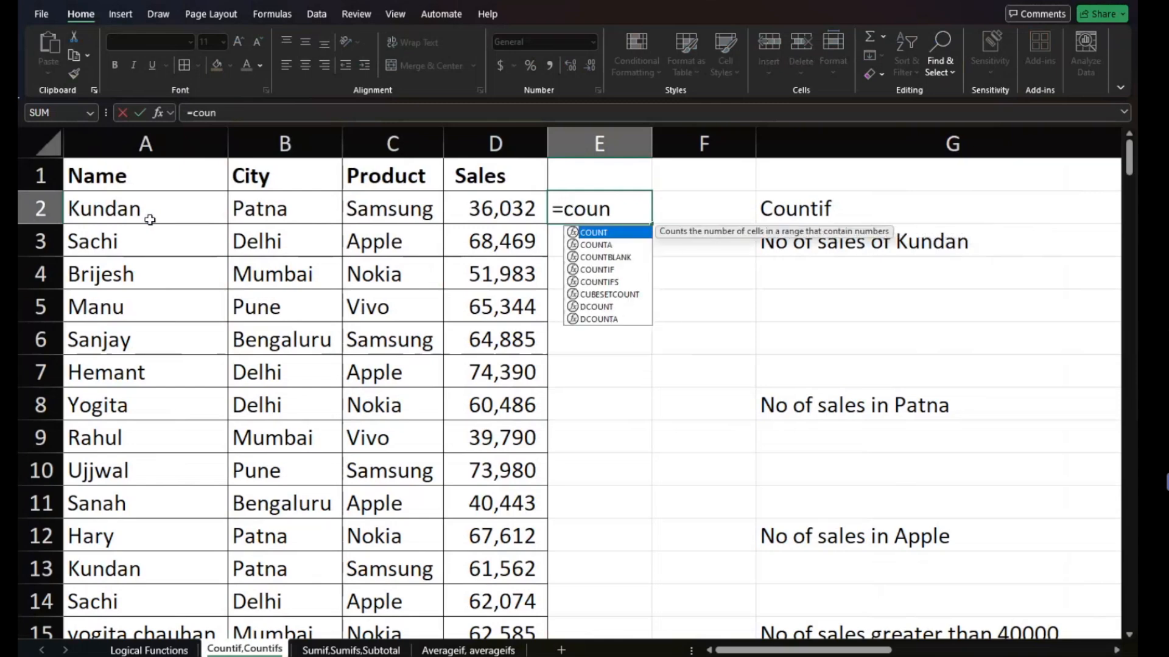
{"action": "type", "text": "tif("}
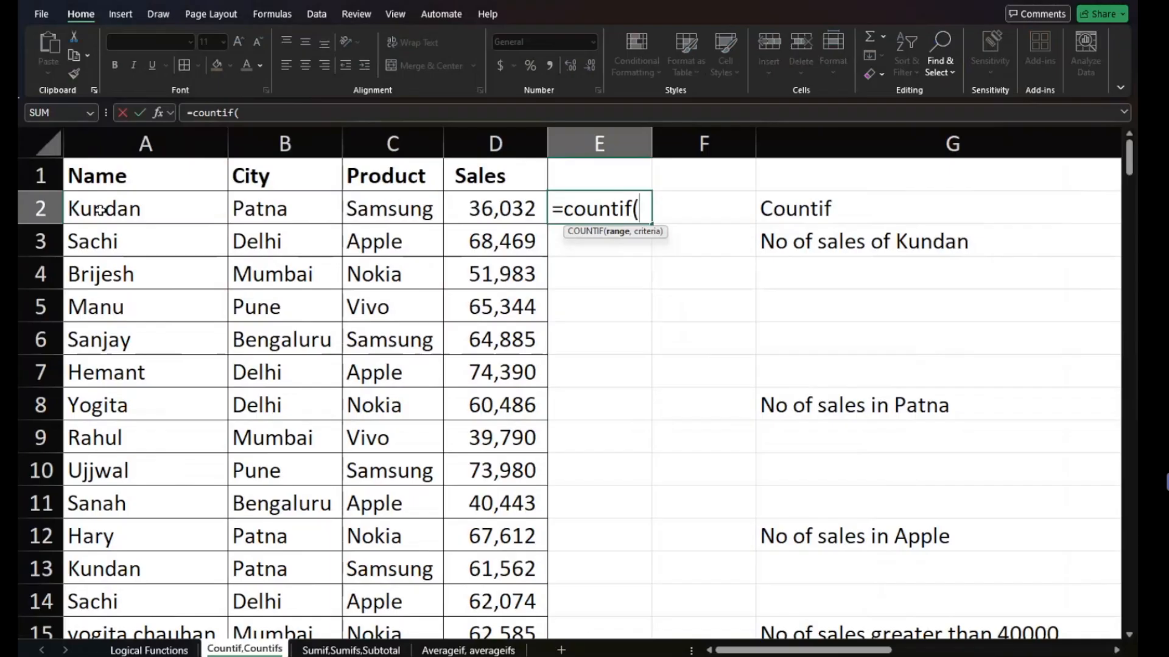
{"action": "left_click", "coordinate": [162, 141]}
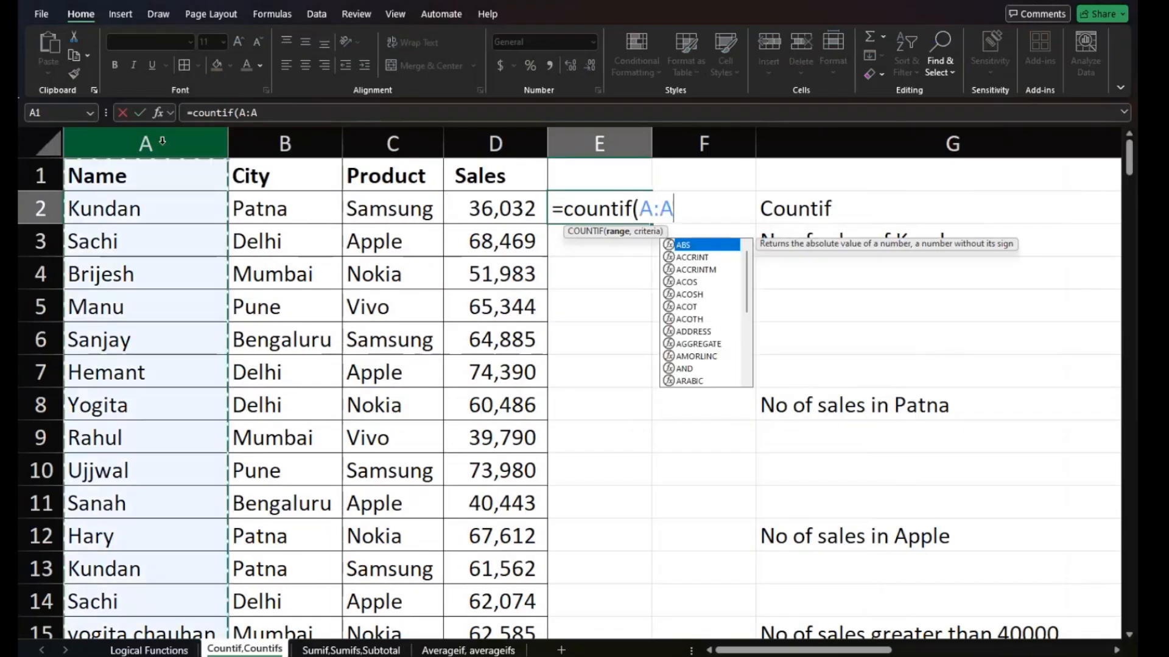
{"action": "type", "text": ","}
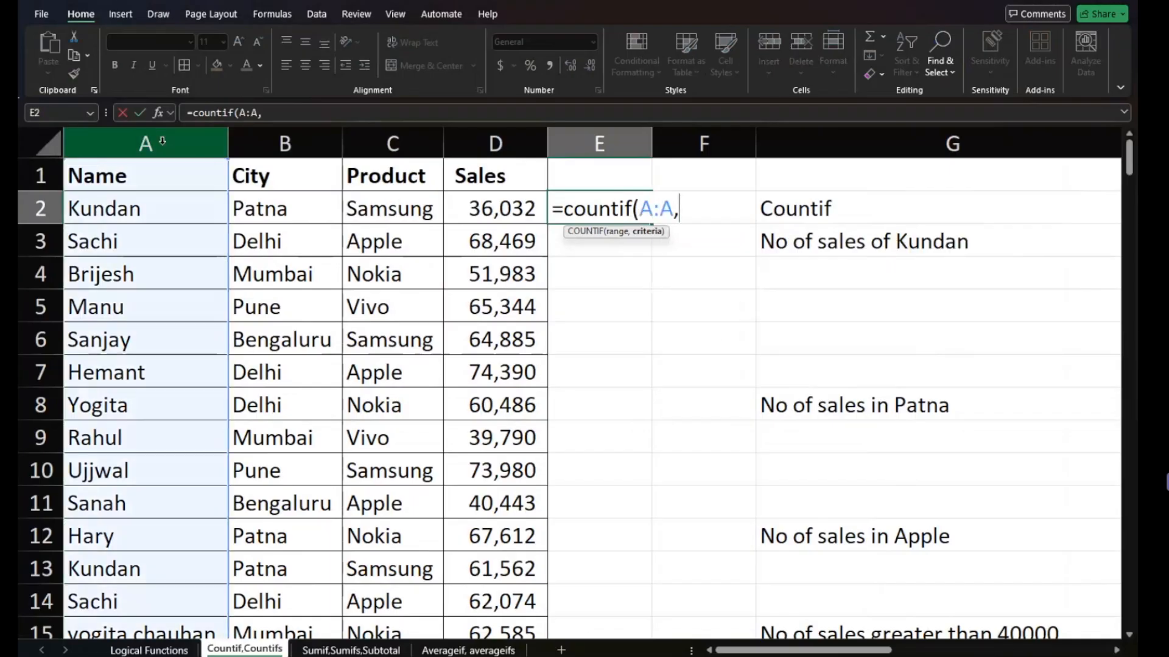
{"action": "left_click", "coordinate": [145, 208]}
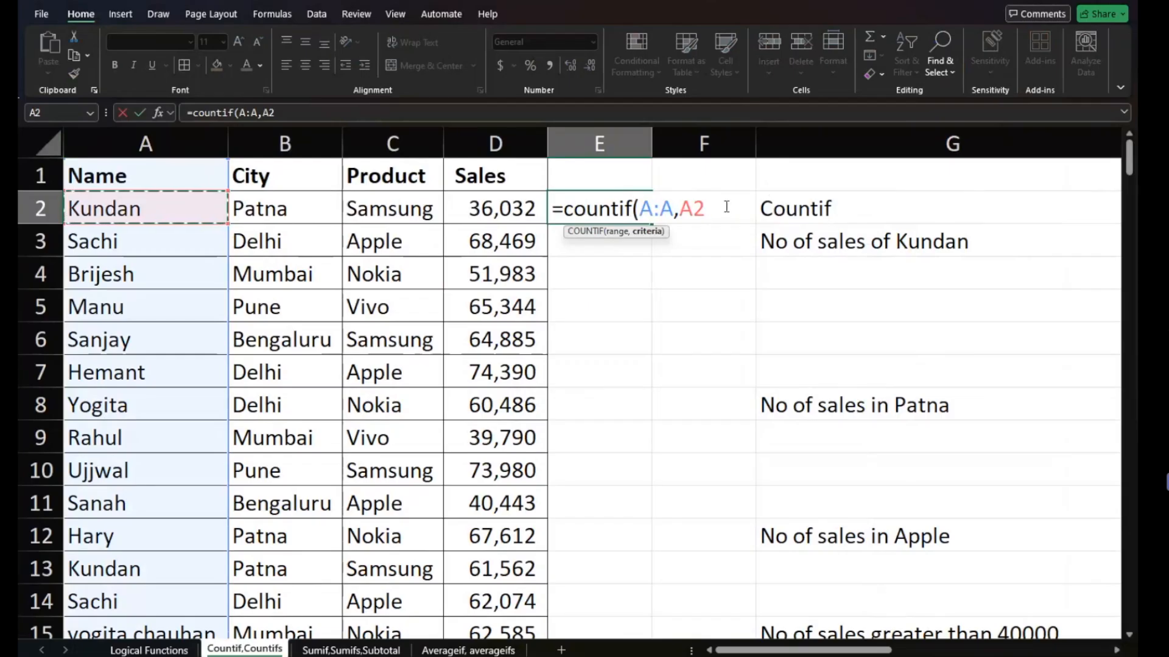
{"action": "type", "text": ")"}
{"action": "key", "text": "Return"}
{"action": "left_click", "coordinate": [639, 210]}
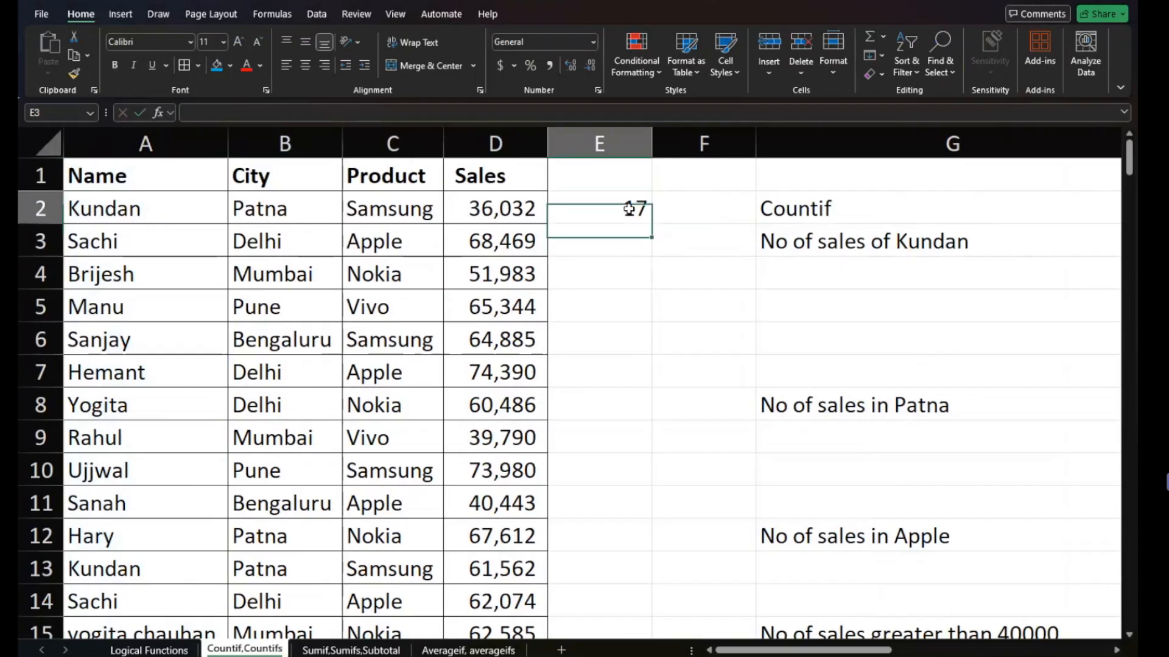
{"action": "double_click", "coordinate": [646, 220]}
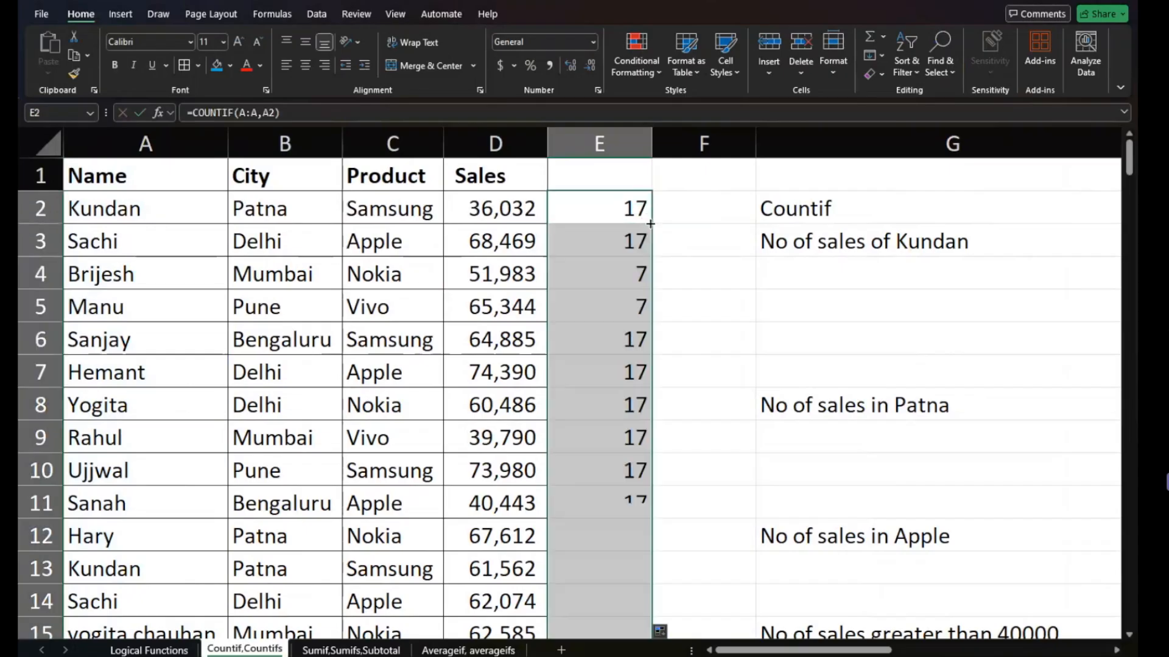
- Inspect the COUNTIF formulas copied into E3 through E6 and look over the filled column E
{"action": "left_click", "coordinate": [630, 249]}
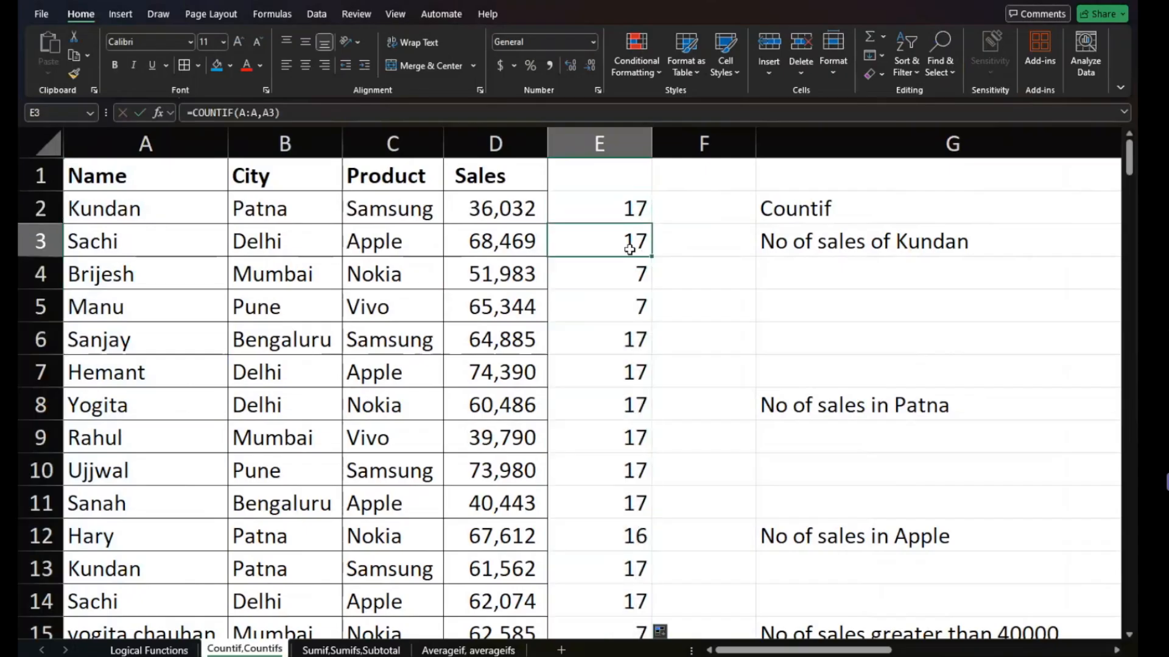
{"action": "left_click", "coordinate": [627, 272]}
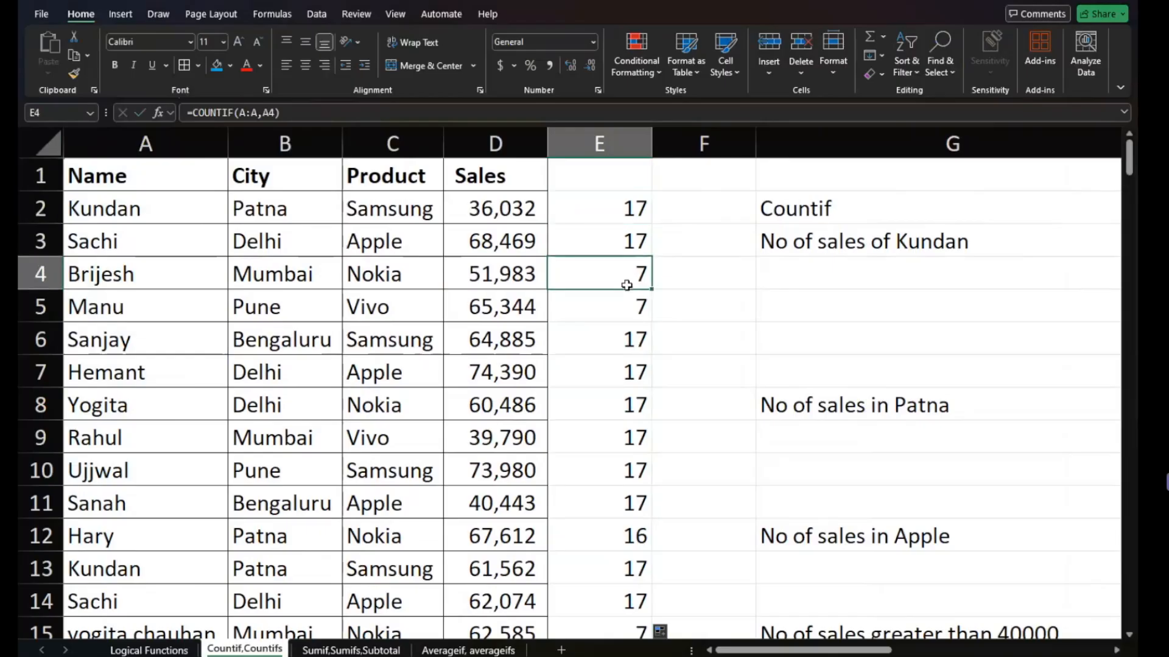
{"action": "left_click", "coordinate": [616, 303]}
{"action": "left_click", "coordinate": [611, 331]}
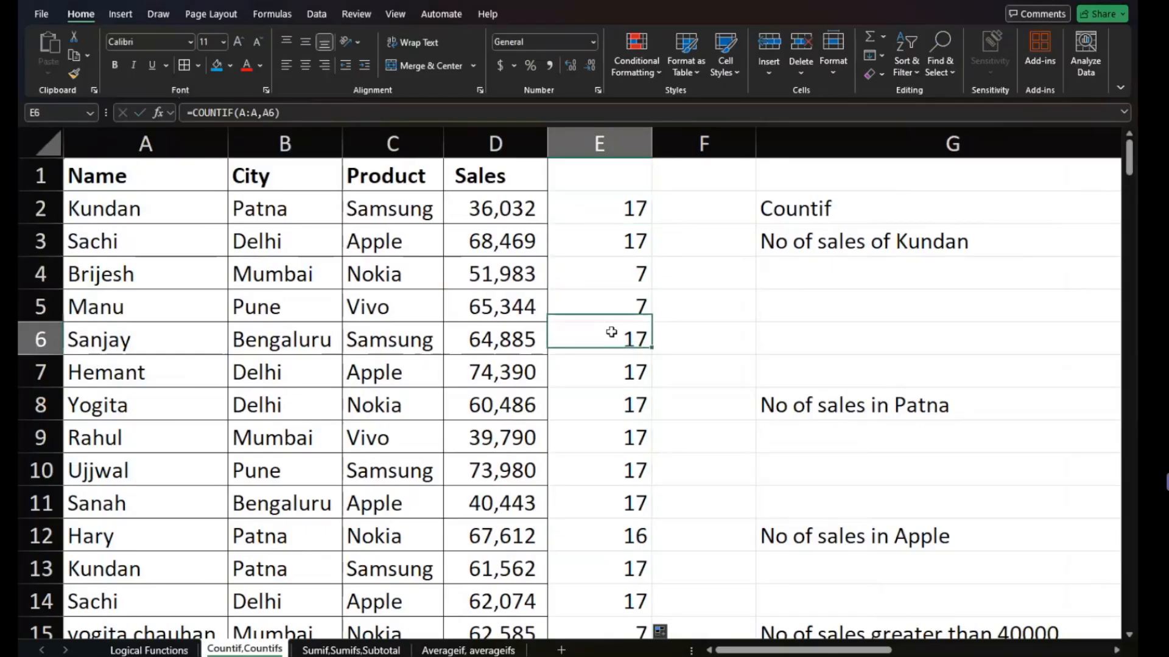
{"action": "scroll", "coordinate": [611, 332], "scroll_direction": "down", "scroll_amount": 7}
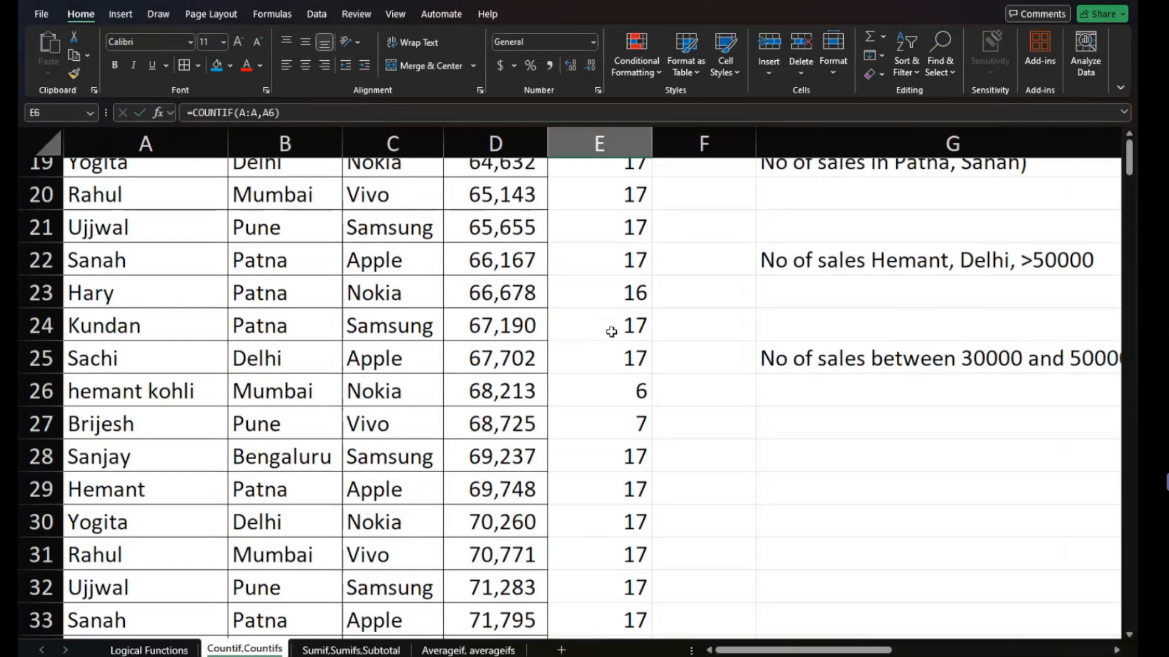
{"action": "scroll", "coordinate": [611, 332], "scroll_direction": "up", "scroll_amount": 7}
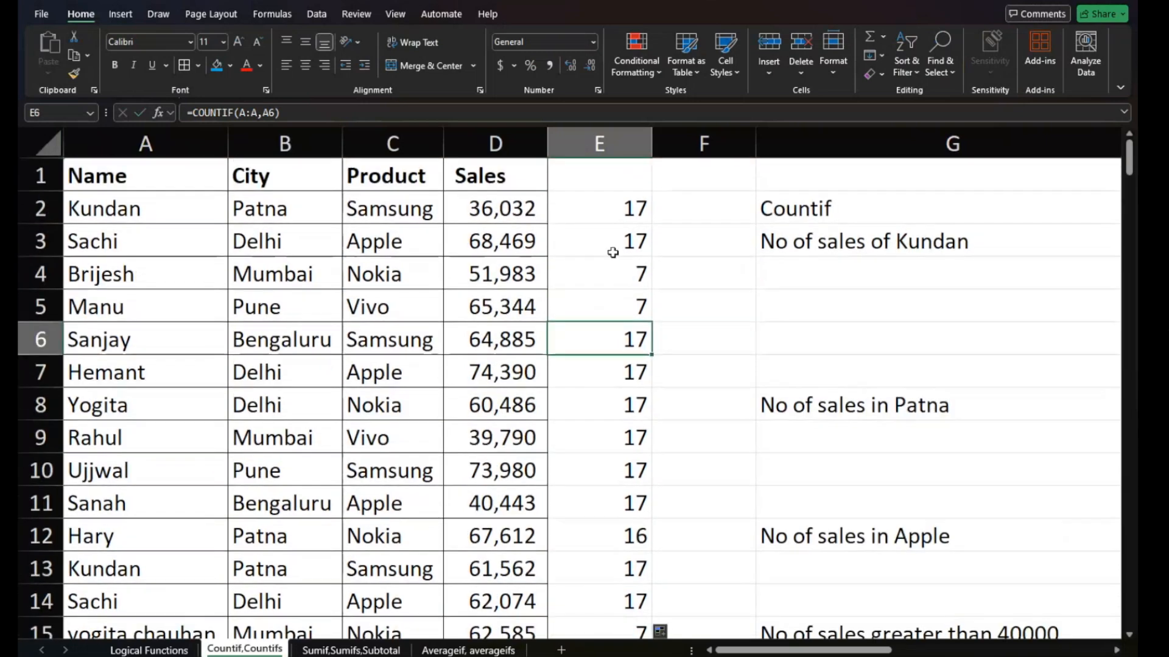
- Make the criterion in E2's COUNTIF fully absolute as $A$2 and refill the formula down column E
{"action": "left_click", "coordinate": [615, 244]}
{"action": "left_click", "coordinate": [623, 202]}
{"action": "double_click", "coordinate": [624, 202]}
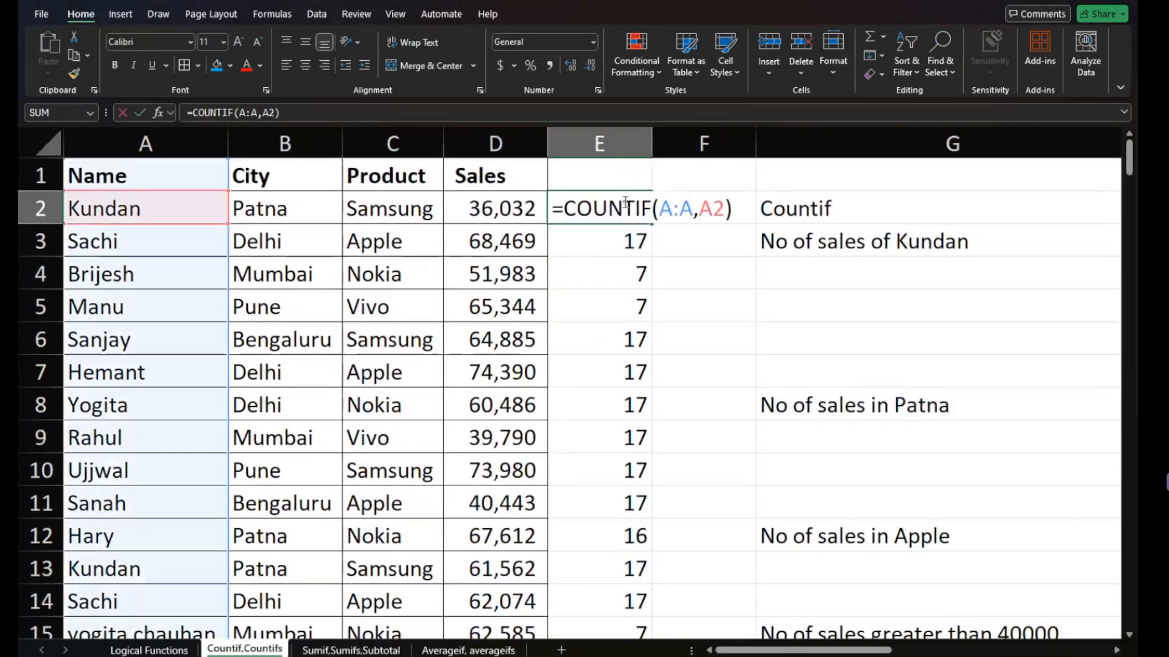
{"action": "left_click", "coordinate": [723, 208]}
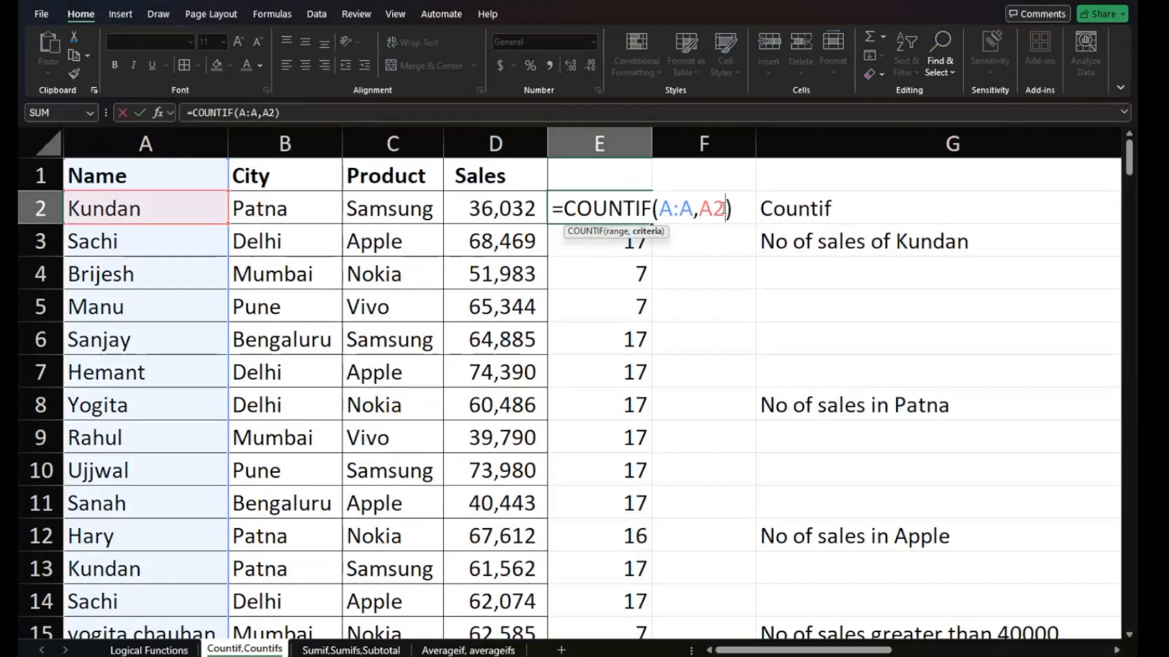
{"action": "key", "text": "F4"}
{"action": "double_click", "coordinate": [723, 207]}
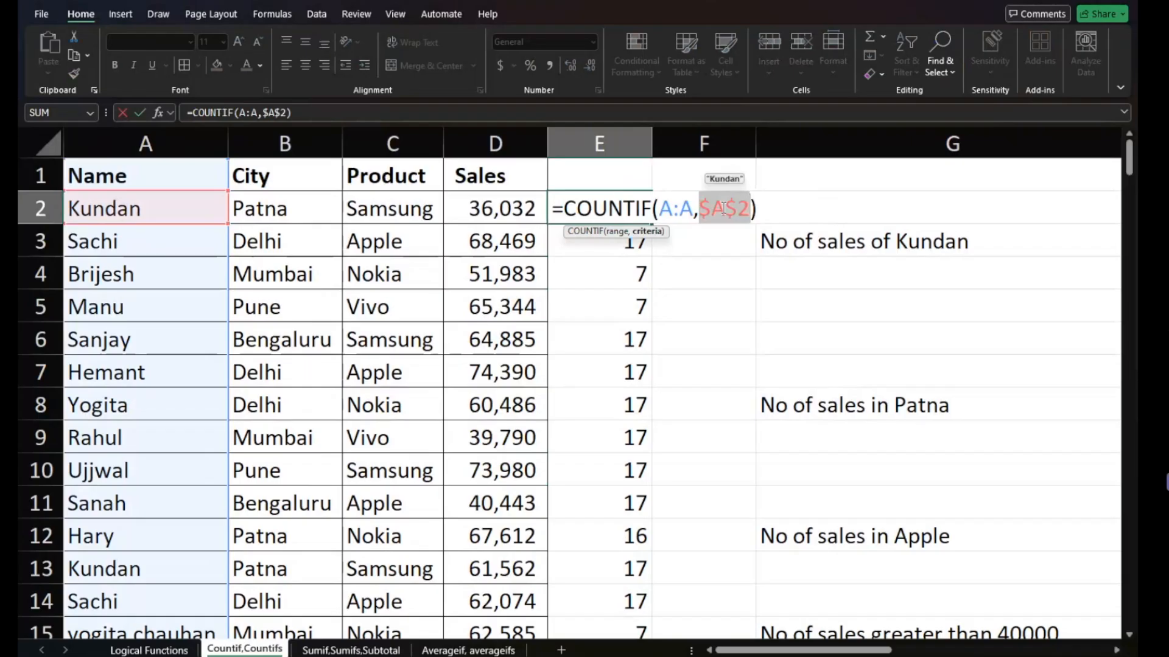
{"action": "key", "text": "Return"}
{"action": "left_click", "coordinate": [630, 202]}
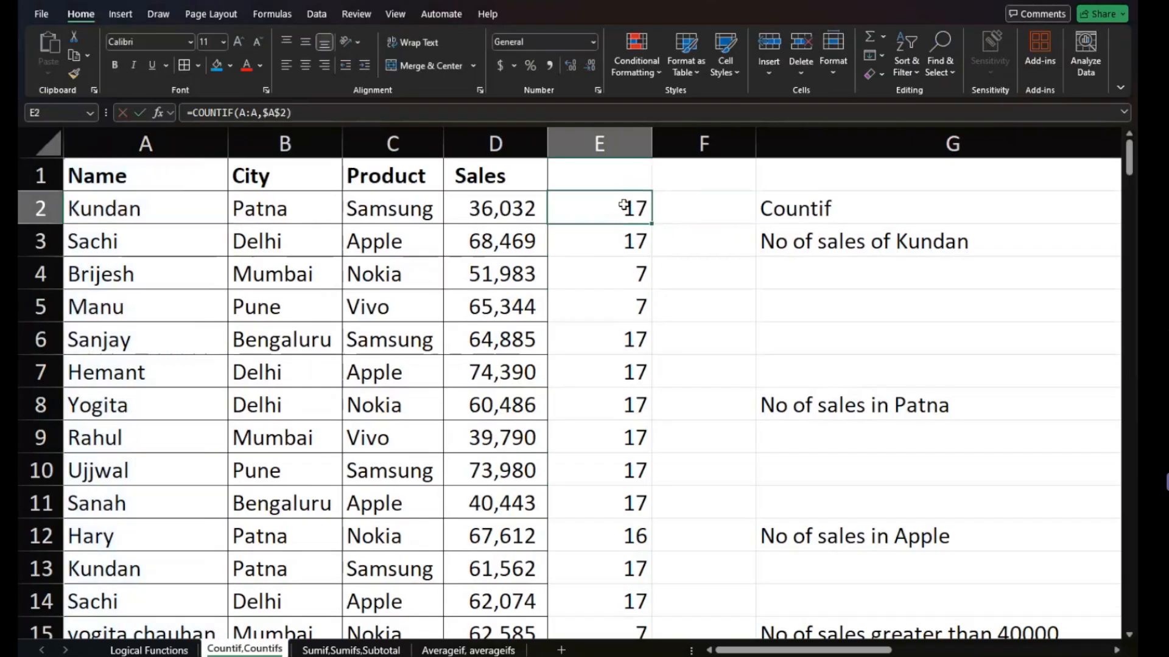
{"action": "double_click", "coordinate": [653, 223]}
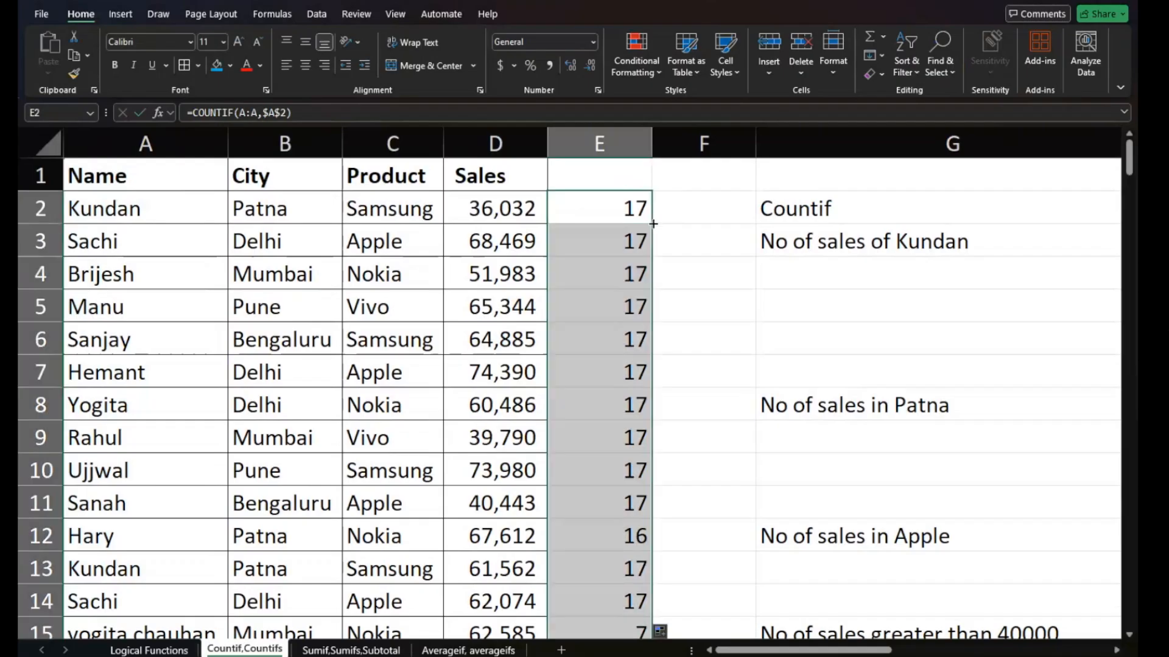
- Inspect the COUNTIF formulas copied below E2 and compare their criterion references with the one in E2
{"action": "left_click", "coordinate": [621, 242]}
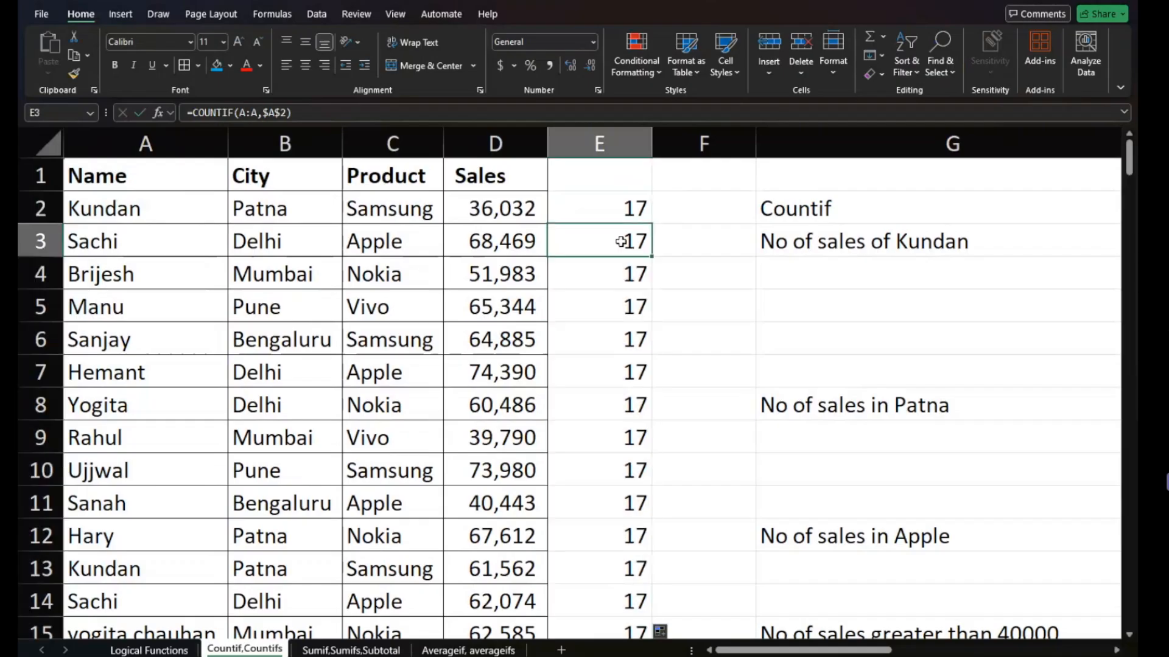
{"action": "left_click", "coordinate": [588, 271]}
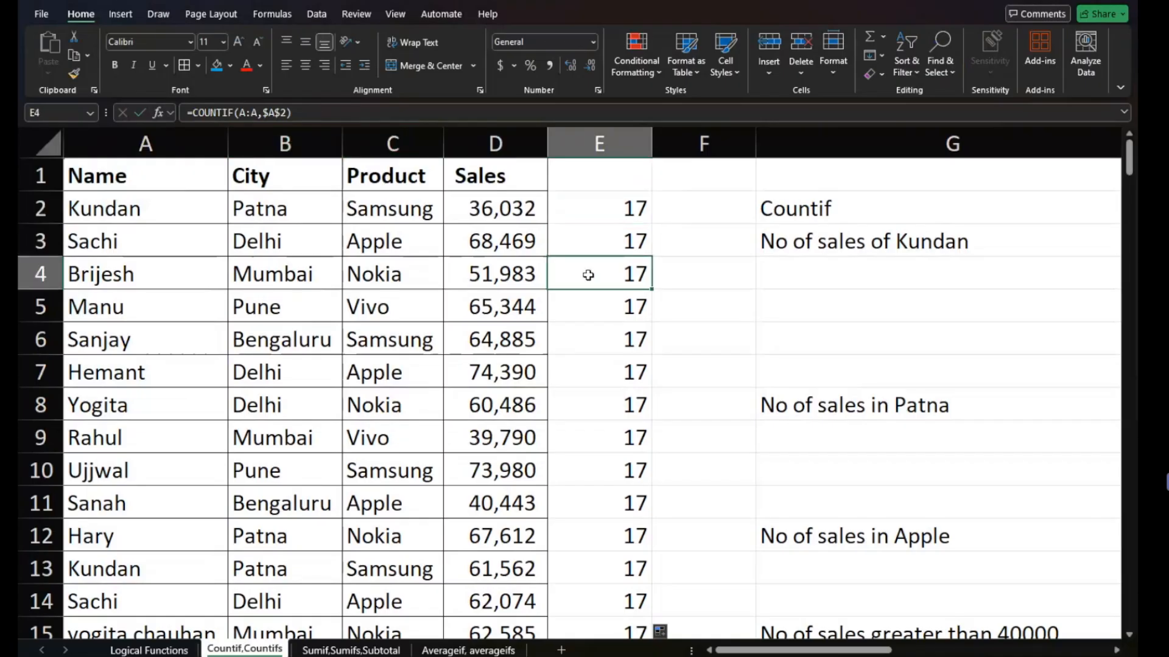
{"action": "left_click", "coordinate": [598, 323]}
{"action": "left_click", "coordinate": [614, 217]}
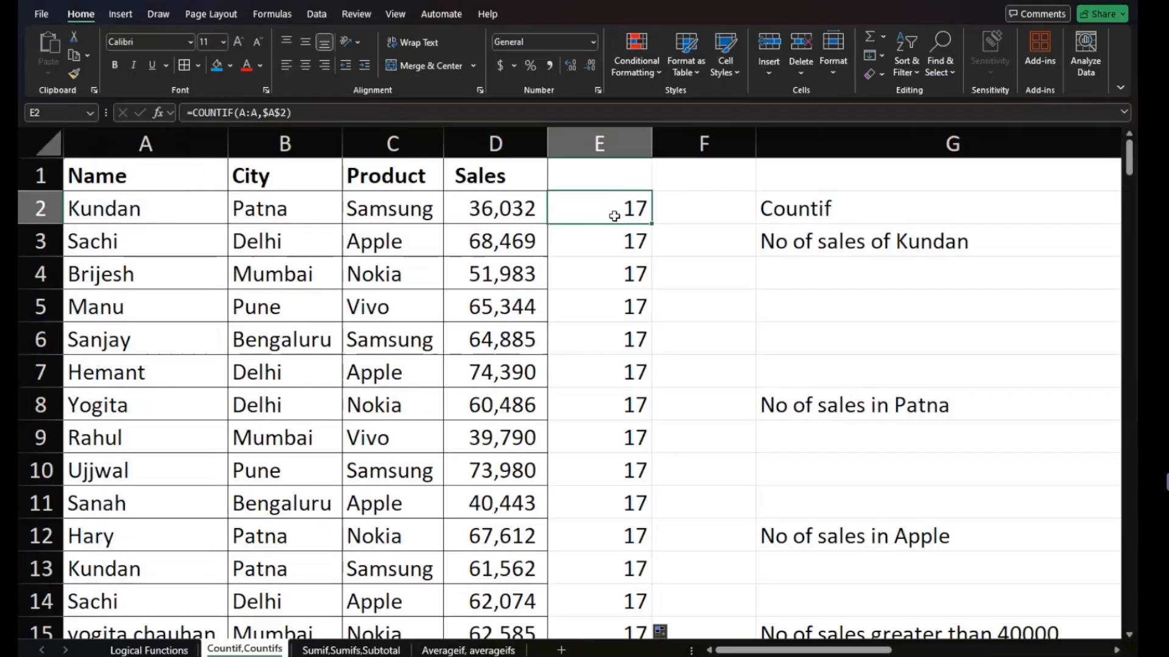
- Lock only the row of E2's criterion as A$2, refill column E, and check the copies in E3 and E4
{"action": "double_click", "coordinate": [633, 209]}
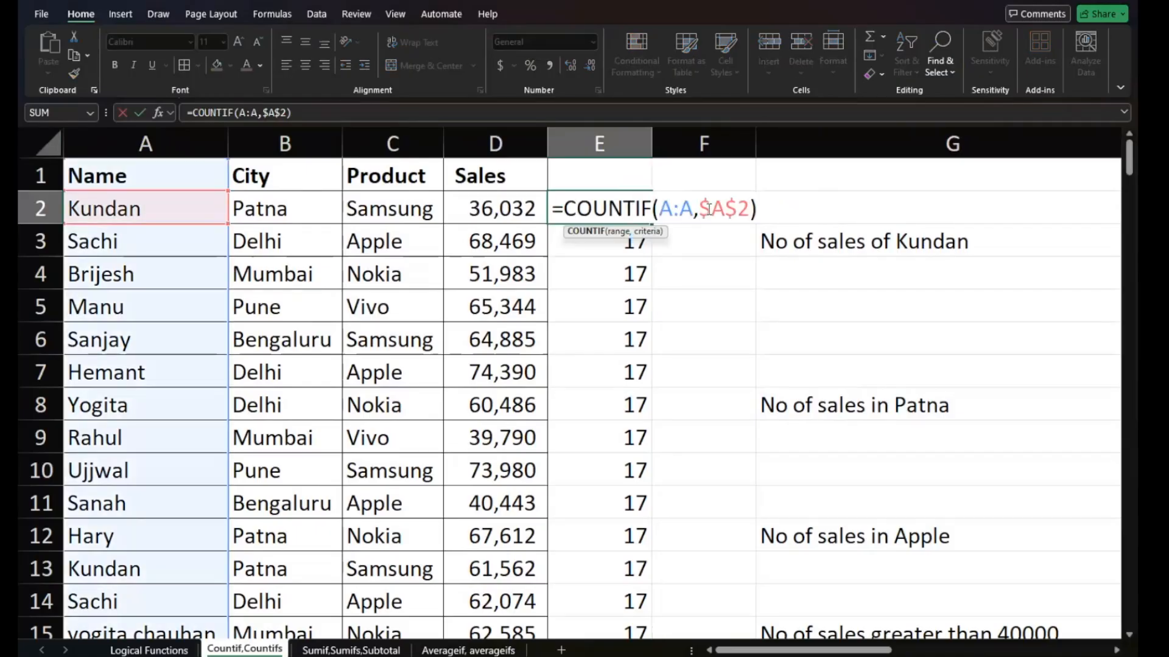
{"action": "left_click", "coordinate": [752, 208]}
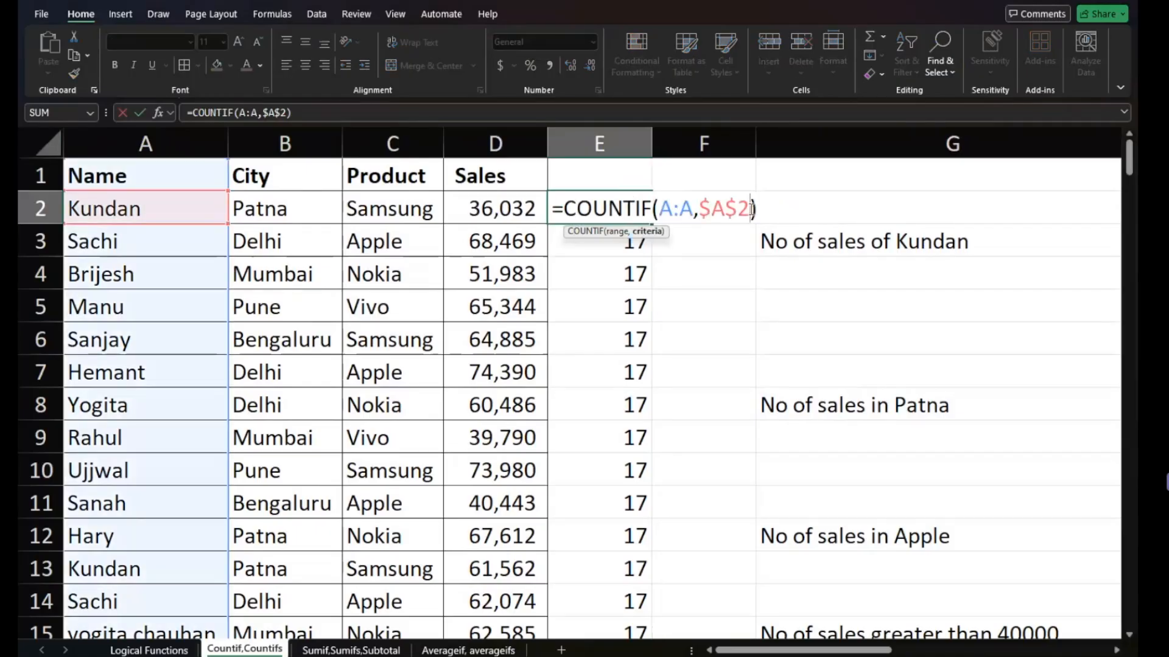
{"action": "key", "text": "F4"}
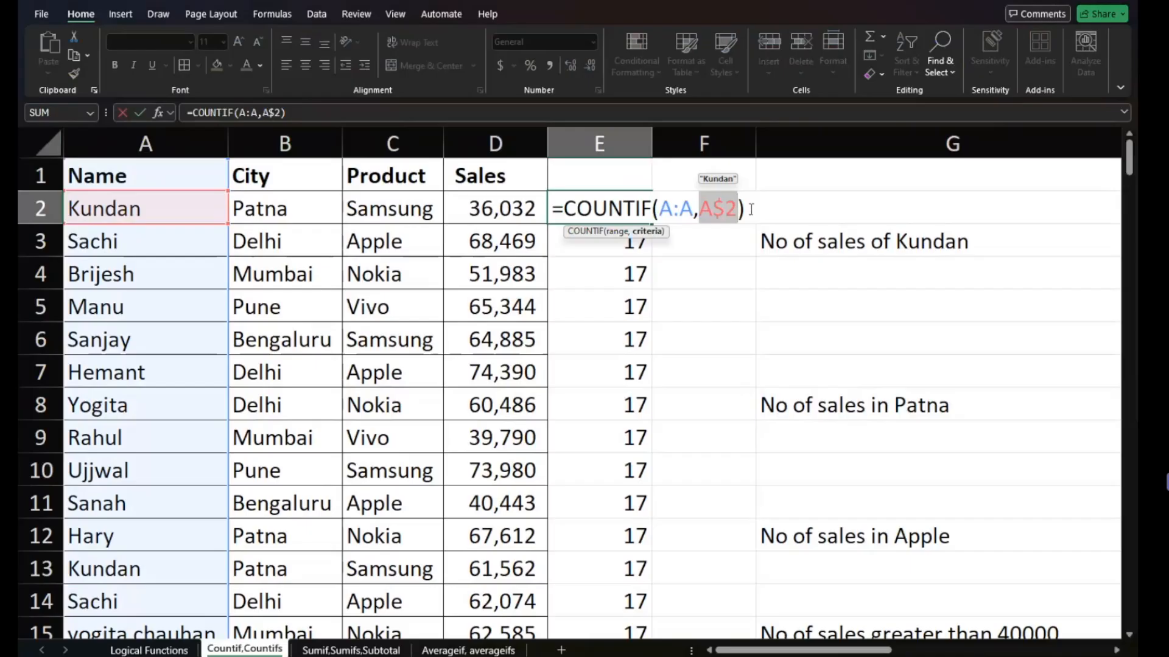
{"action": "key", "text": "Return"}
{"action": "left_click", "coordinate": [616, 219]}
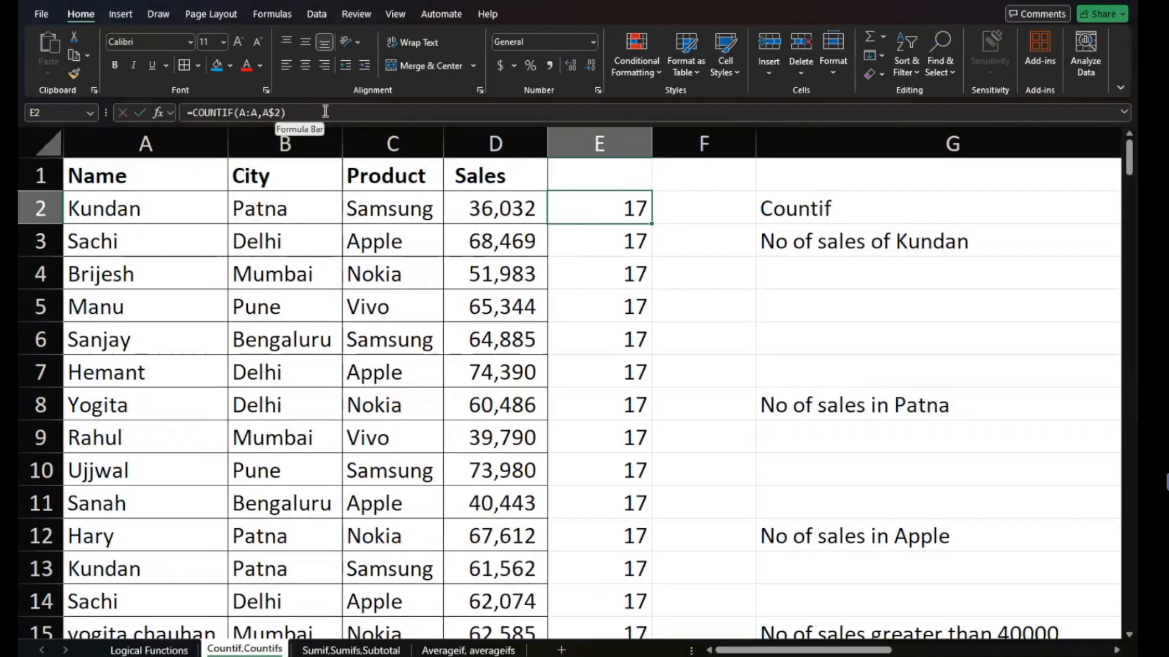
{"action": "double_click", "coordinate": [652, 224]}
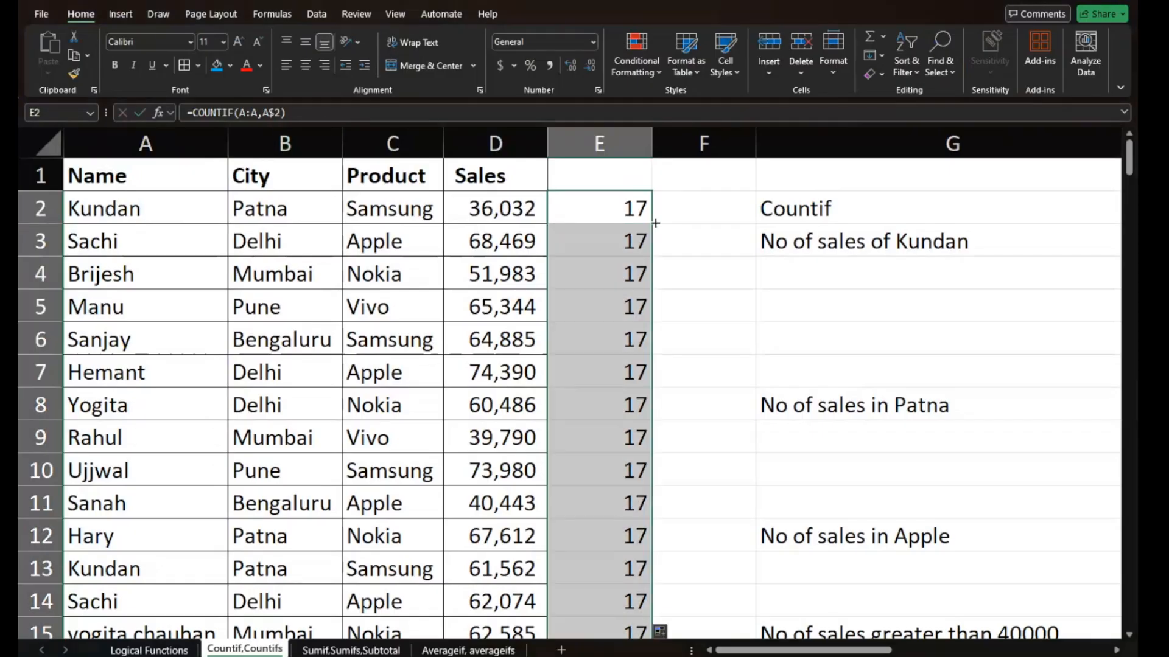
{"action": "left_click", "coordinate": [624, 239]}
{"action": "left_click", "coordinate": [622, 272]}
- Lock only the column of E2's criterion as $A2, refill column E, and check the copied formula in E3
{"action": "left_click", "coordinate": [629, 210]}
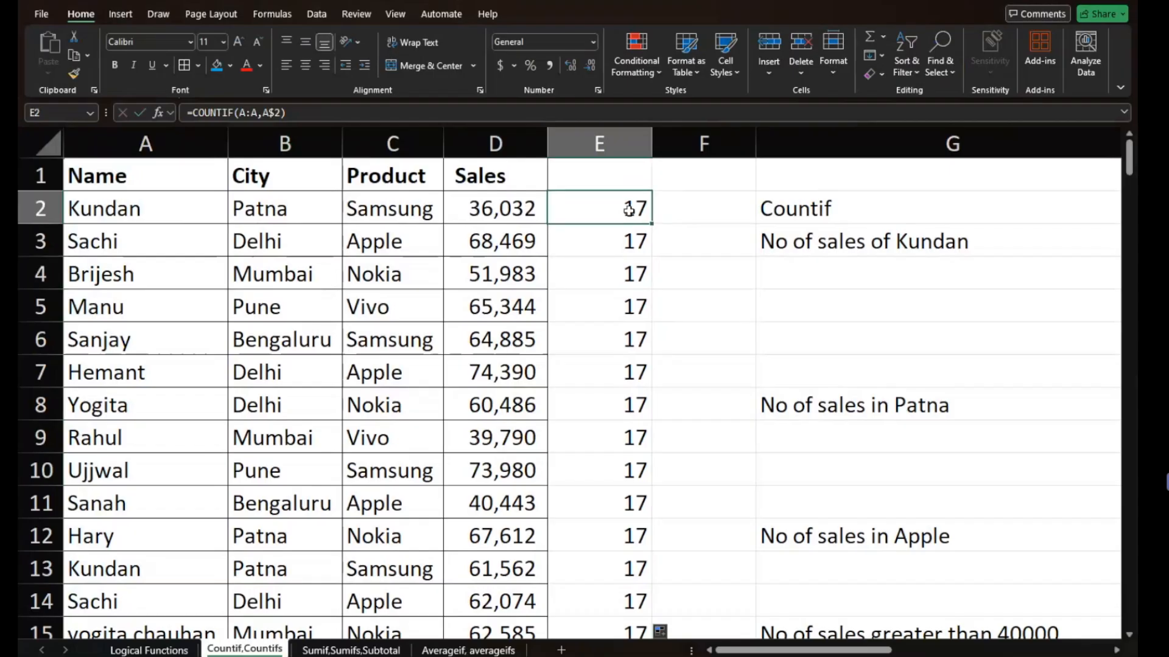
{"action": "double_click", "coordinate": [628, 209]}
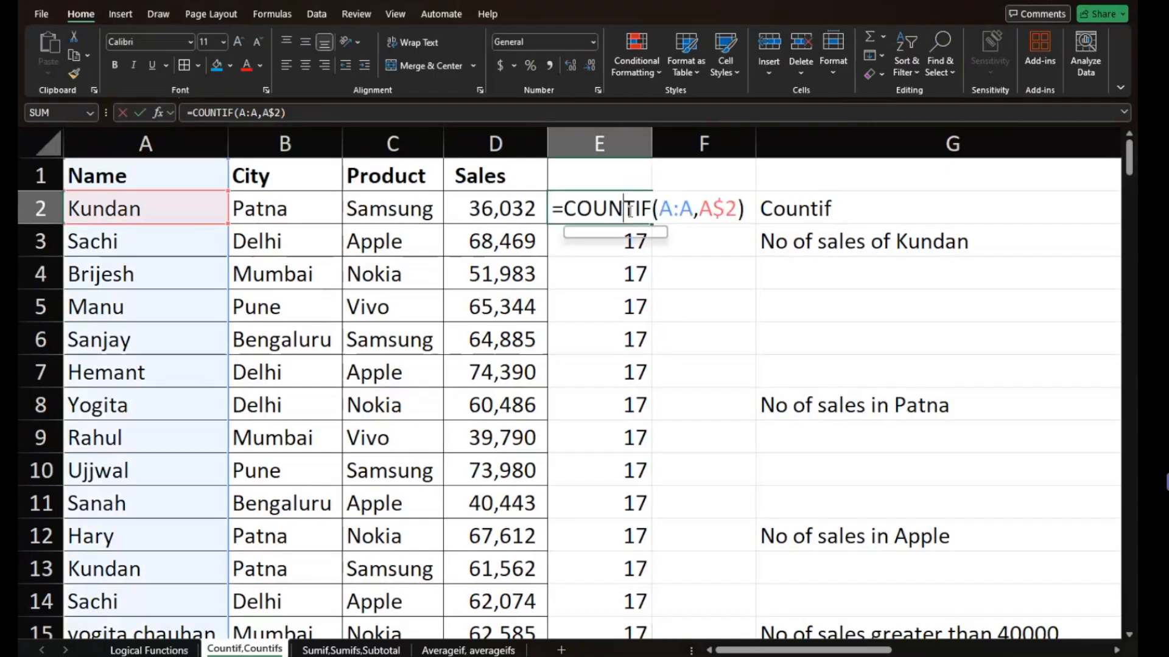
{"action": "left_click", "coordinate": [737, 210]}
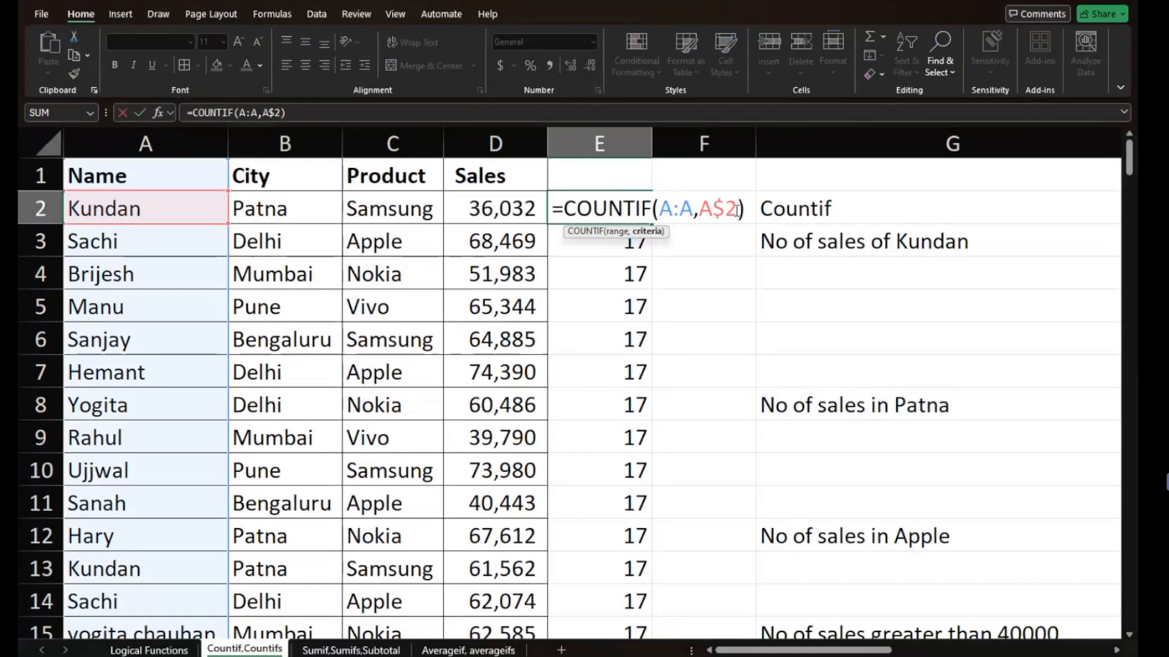
{"action": "key", "text": "F4"}
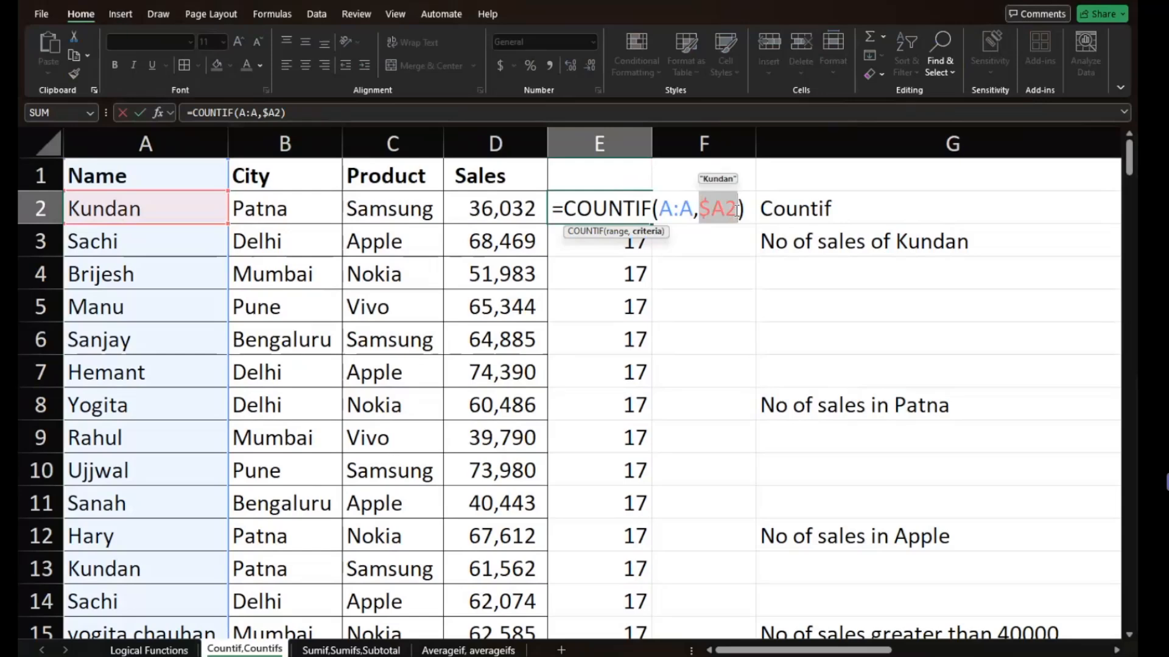
{"action": "key", "text": "Return"}
{"action": "left_click", "coordinate": [640, 207]}
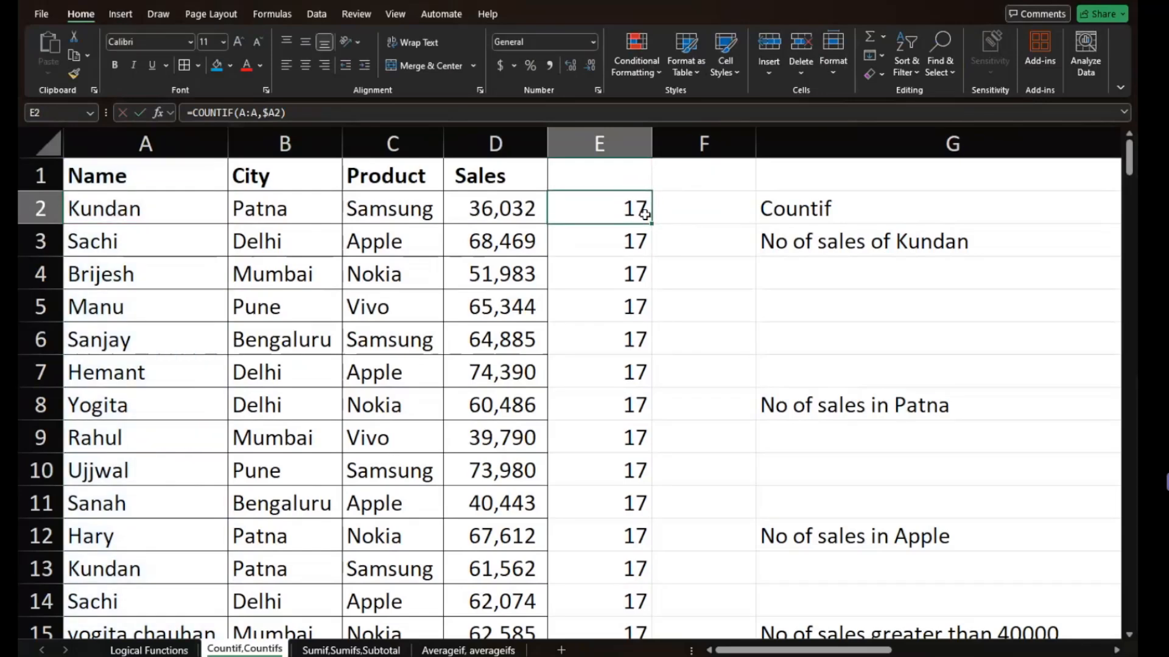
{"action": "double_click", "coordinate": [644, 214]}
{"action": "left_click", "coordinate": [632, 244]}
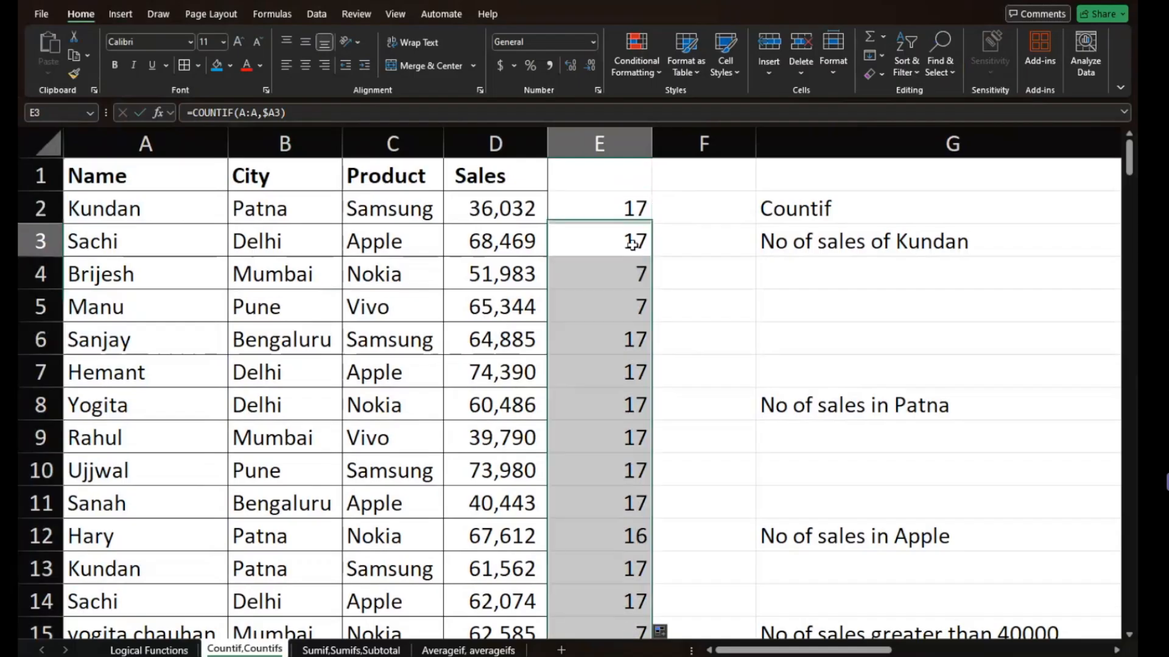
{"action": "left_click", "coordinate": [632, 244]}
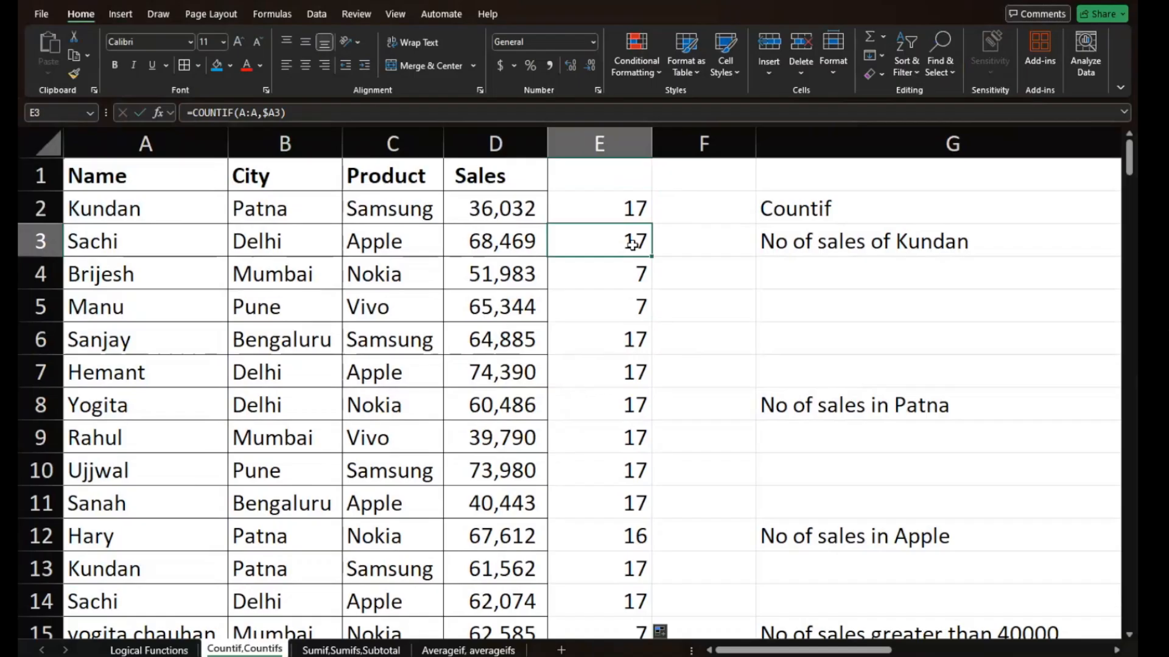
- Clear the name in A14 to test how column E's counts respond, and undo the deletion
{"action": "left_click", "coordinate": [698, 211]}
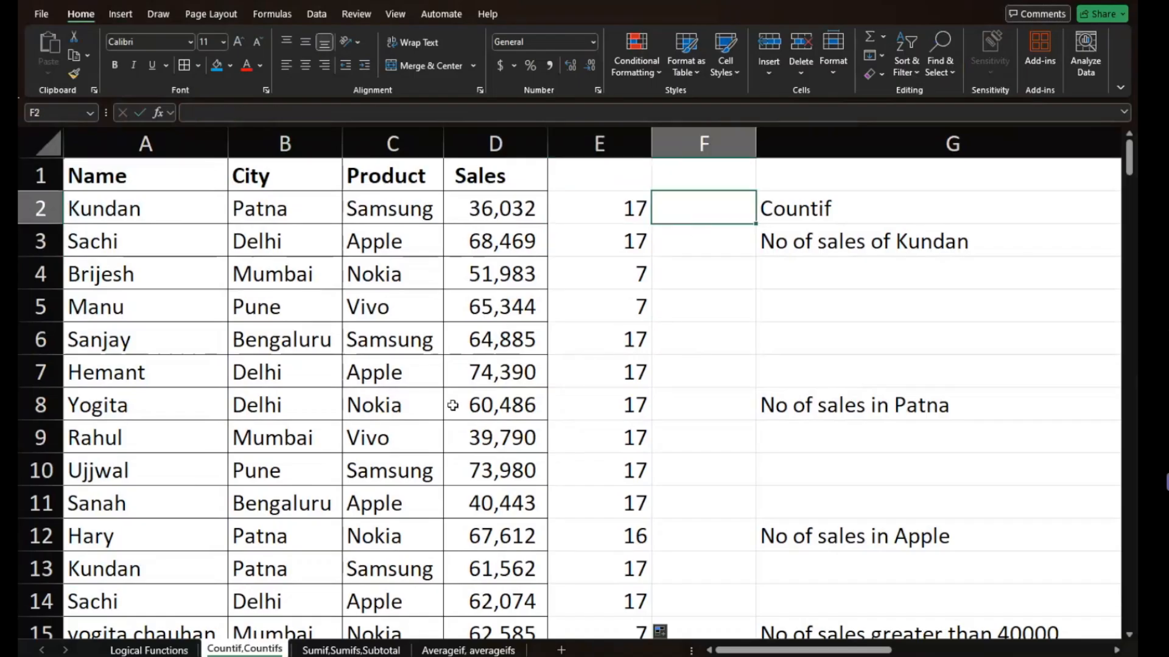
{"action": "left_click", "coordinate": [124, 592]}
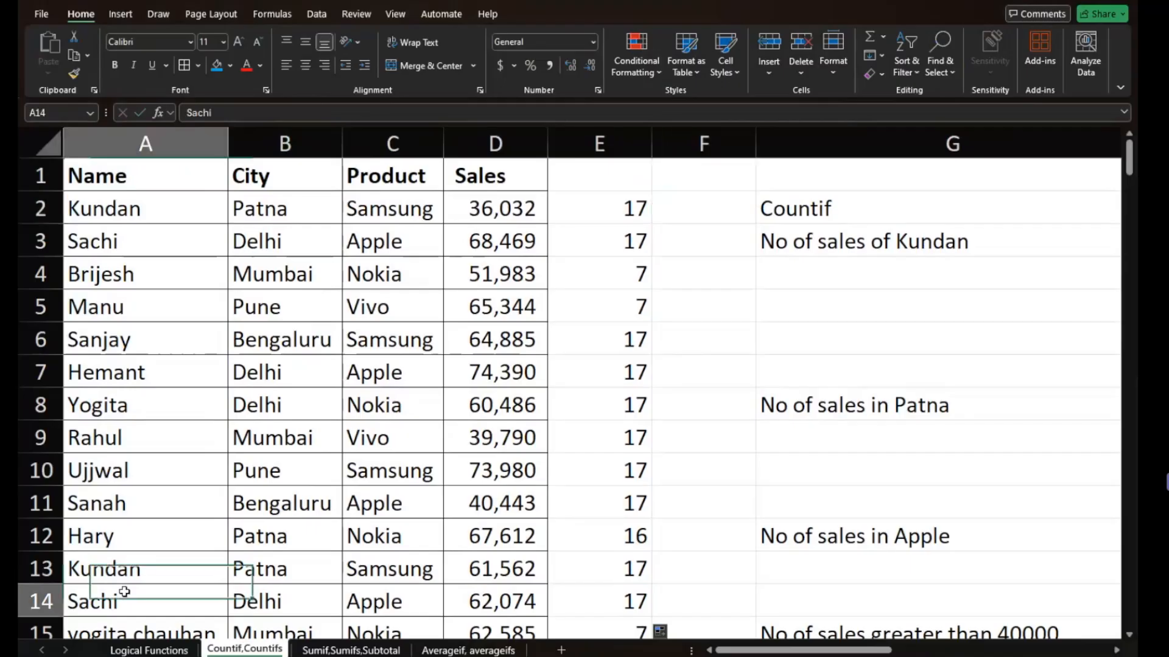
{"action": "key", "text": "Delete"}
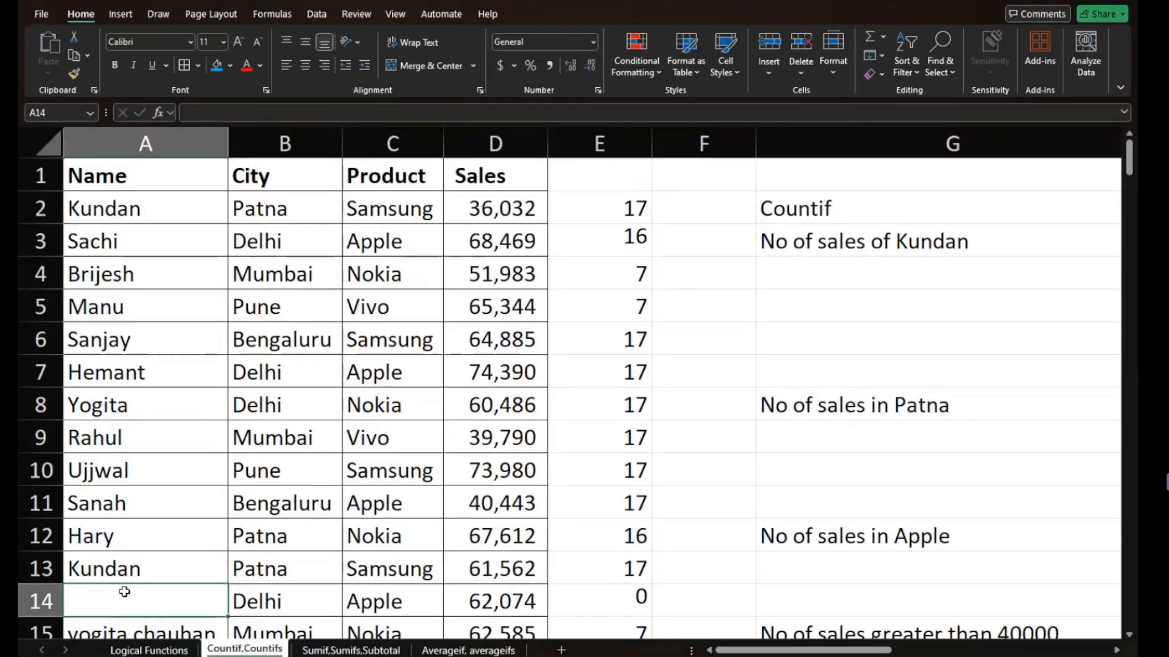
{"action": "key", "text": "ctrl+z"}
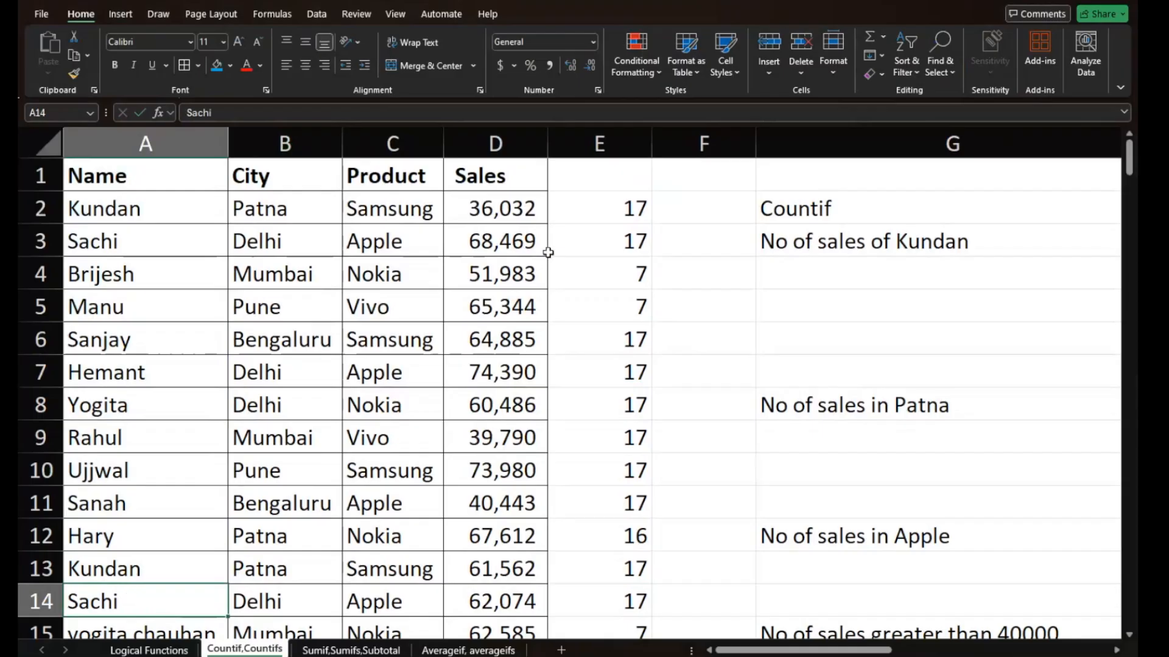
- Copy the COUNTIF formula with the $A2 criterion from E2 across to F2 and compare both cells' references
{"action": "left_click", "coordinate": [609, 209]}
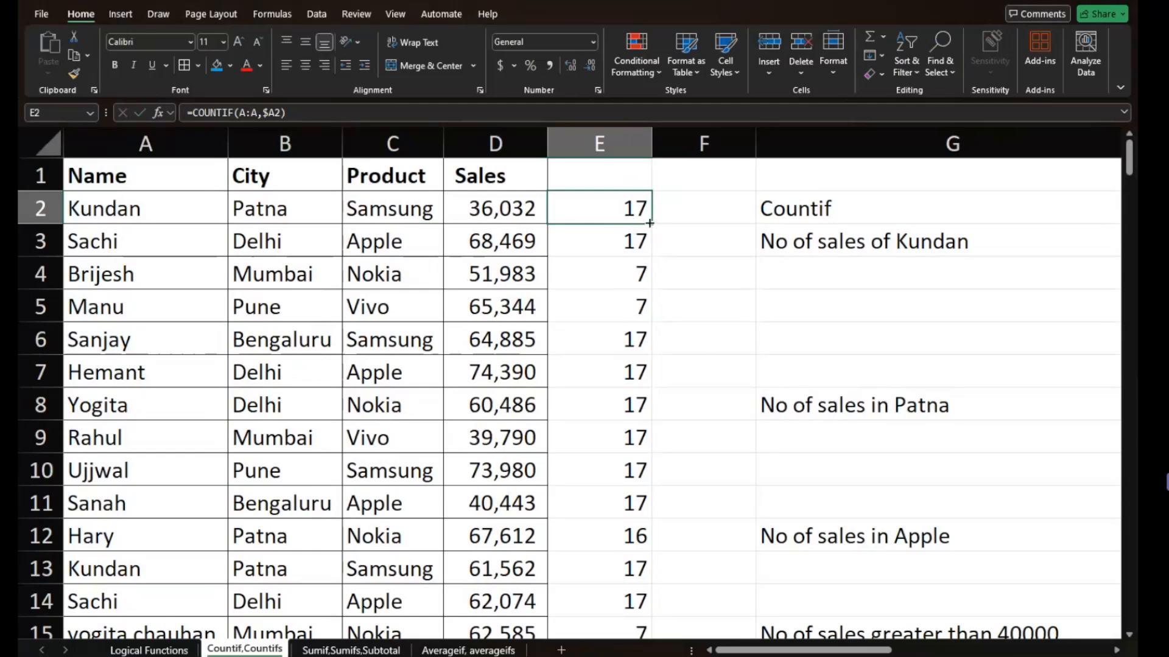
{"action": "left_click_drag", "start_coordinate": [657, 222], "coordinate": [715, 219]}
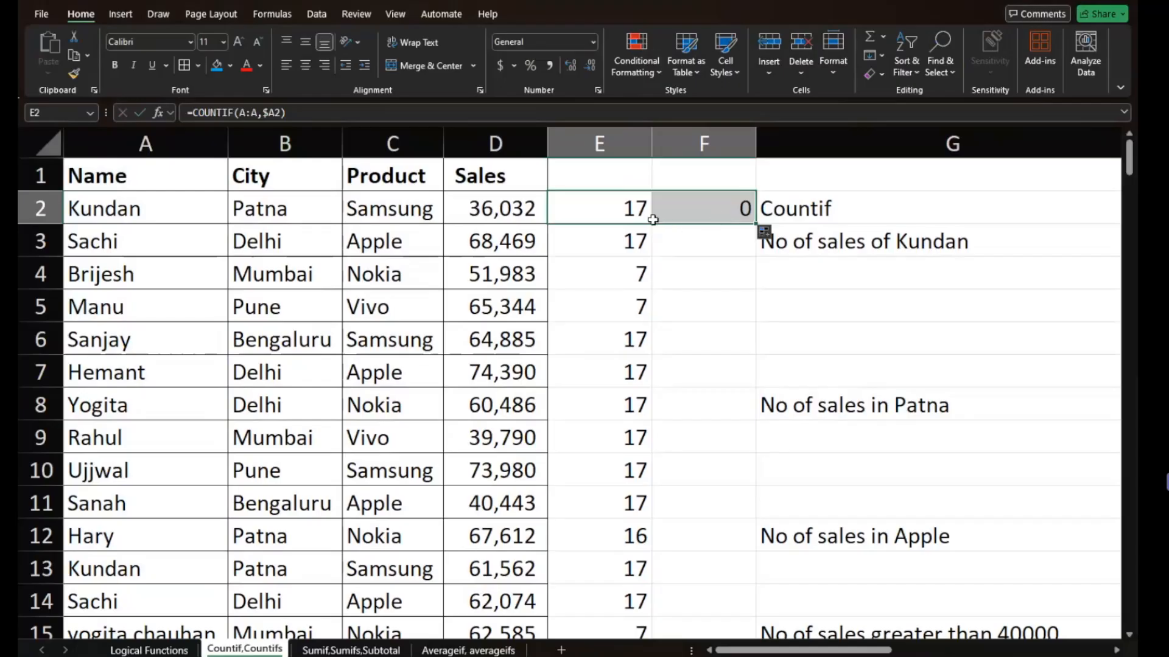
{"action": "left_click", "coordinate": [626, 213]}
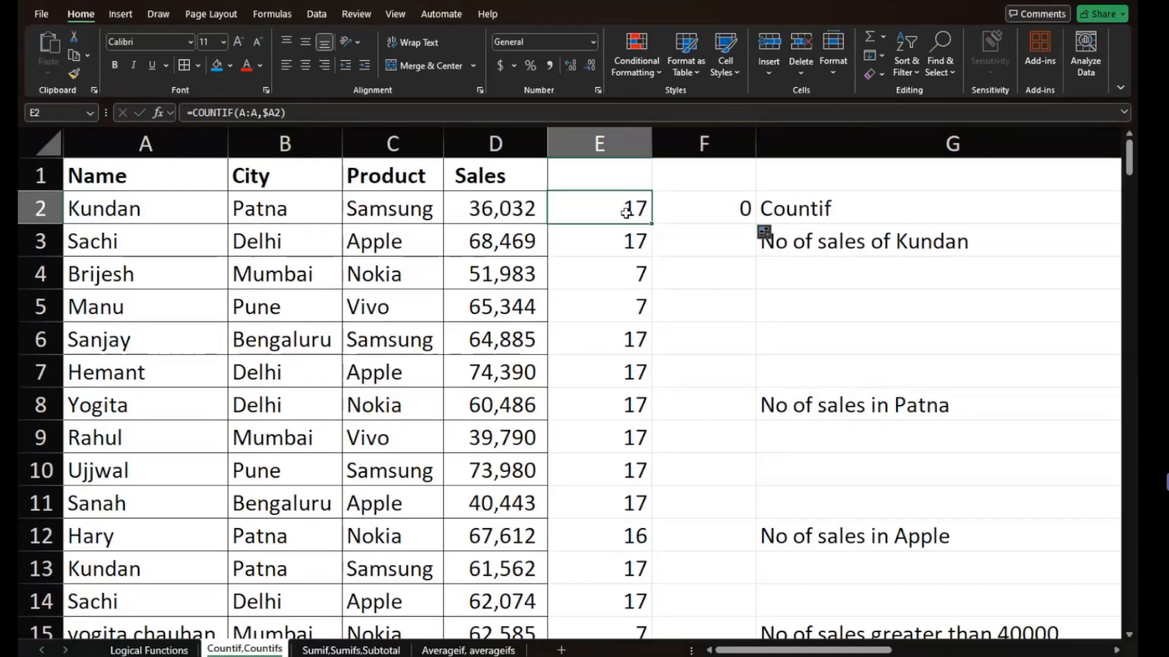
{"action": "left_click", "coordinate": [688, 213]}
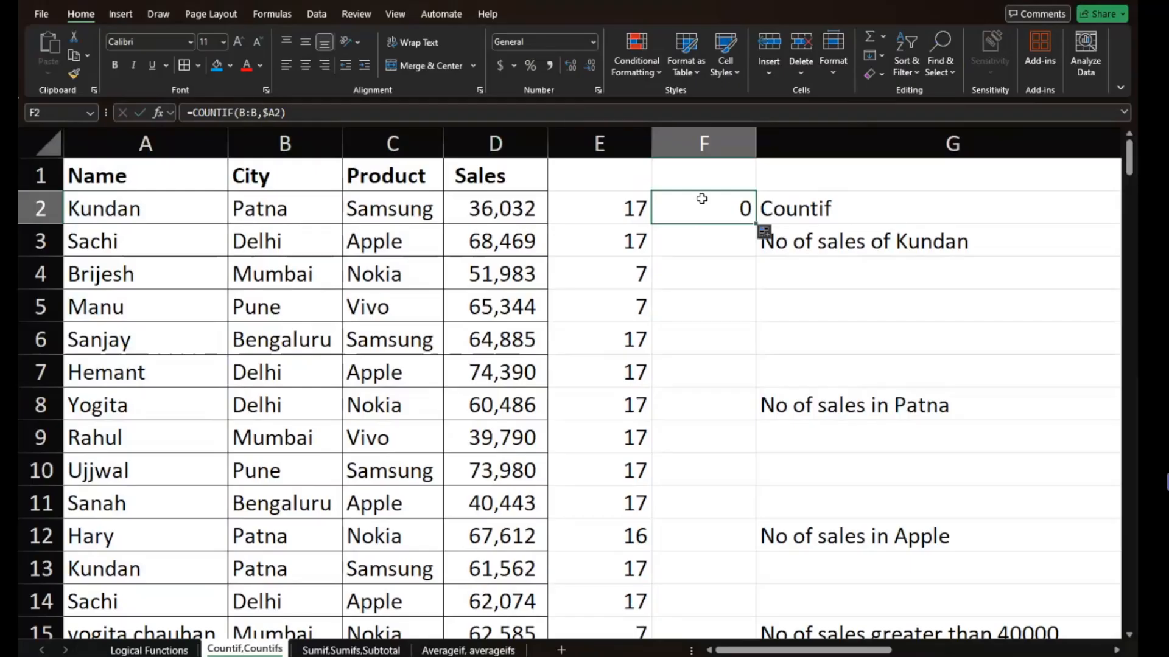
{"action": "scroll", "coordinate": [701, 196], "scroll_direction": "up", "scroll_amount": 5}
{"action": "scroll", "coordinate": [701, 199], "scroll_direction": "down", "scroll_amount": 5}
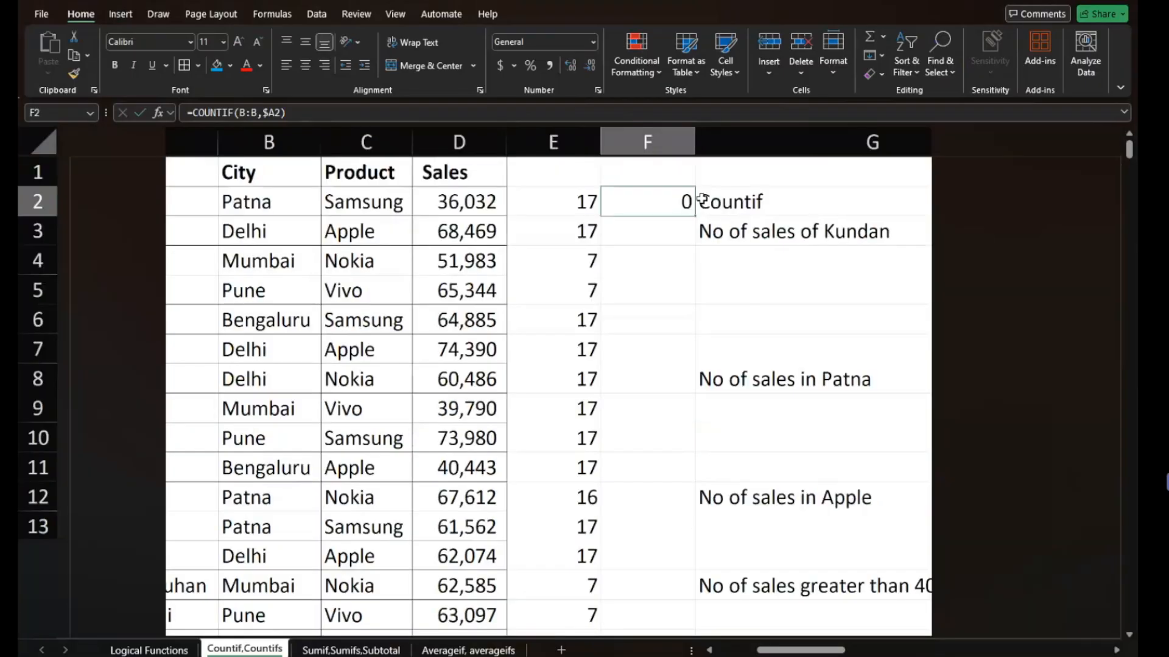
- Change the criterion in E2's COUNTIF to the fully relative reference A2
{"action": "left_click", "coordinate": [569, 188]}
{"action": "scroll", "coordinate": [571, 219], "scroll_direction": "up", "scroll_amount": 2}
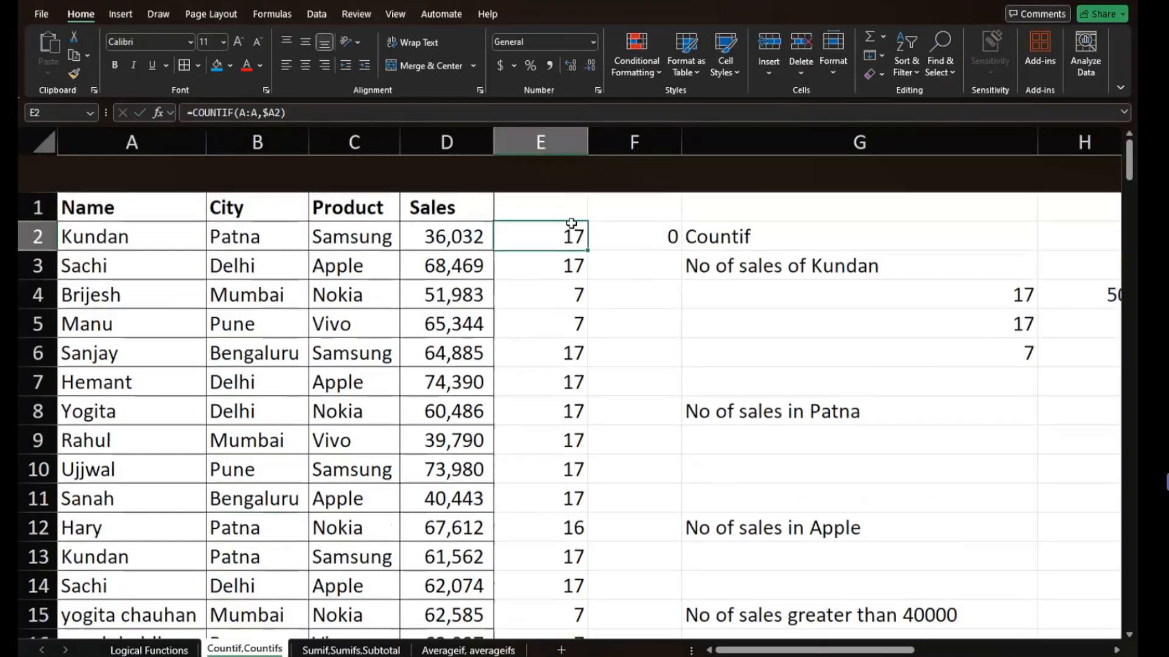
{"action": "double_click", "coordinate": [574, 199]}
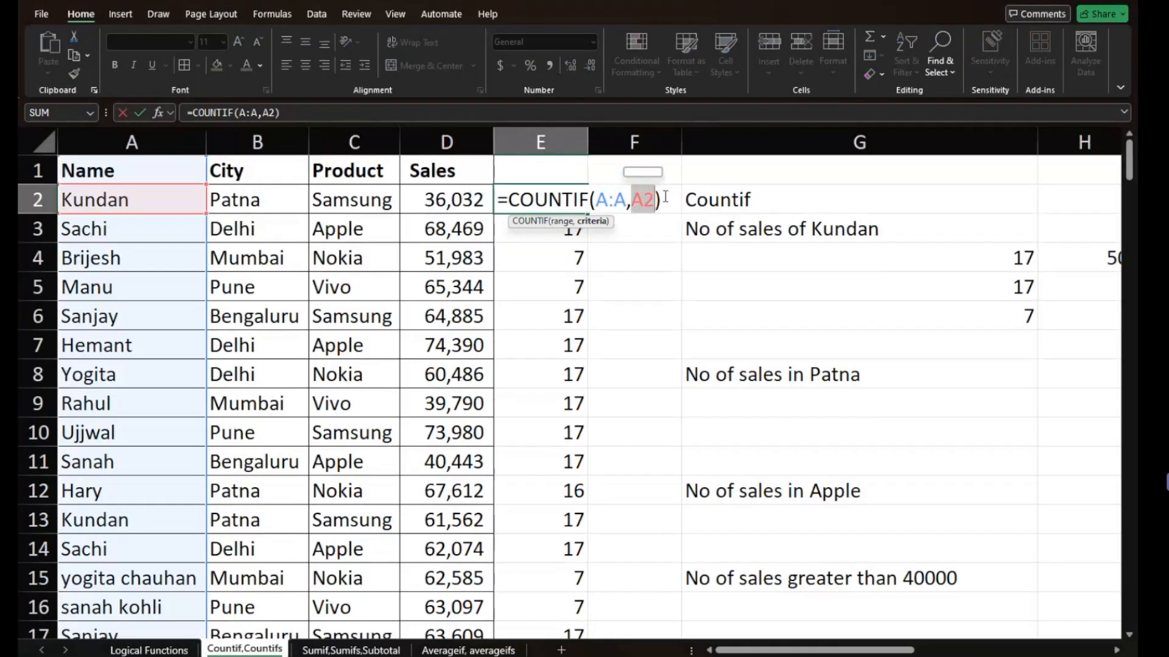
{"action": "key", "text": "Return"}
{"action": "left_click", "coordinate": [564, 200]}
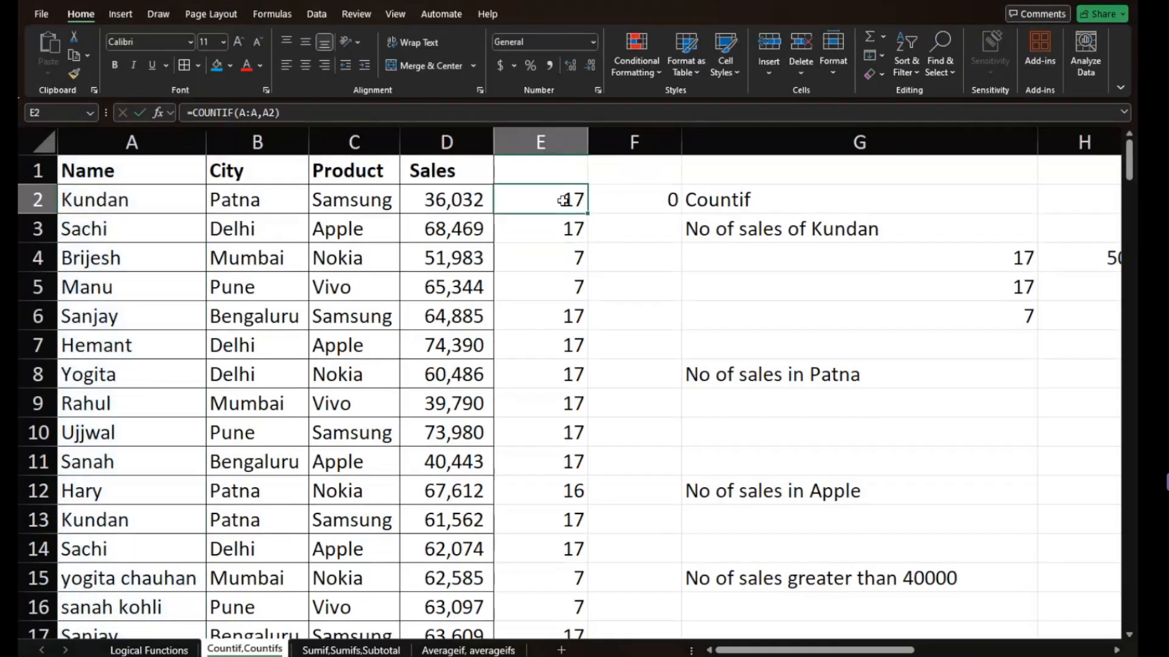
- Copy the relative COUNTIF formula from E2 across to F2, and fill it down column F alongside the data
{"action": "left_click_drag", "start_coordinate": [588, 214], "coordinate": [658, 217]}
{"action": "left_click", "coordinate": [661, 198]}
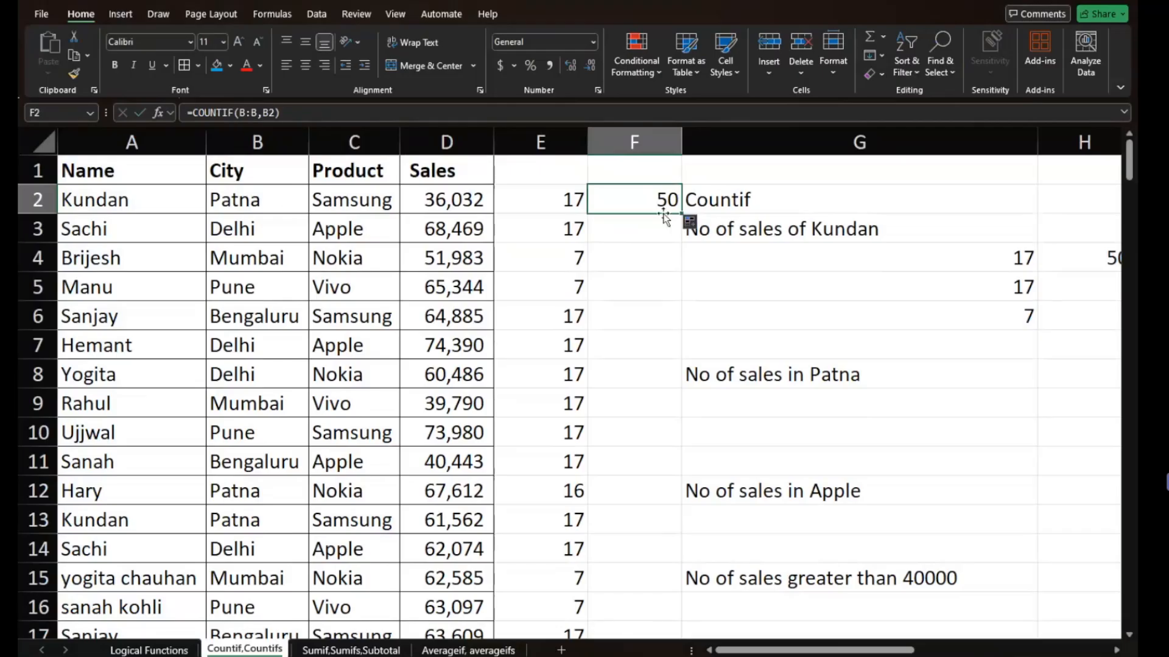
{"action": "double_click", "coordinate": [683, 213]}
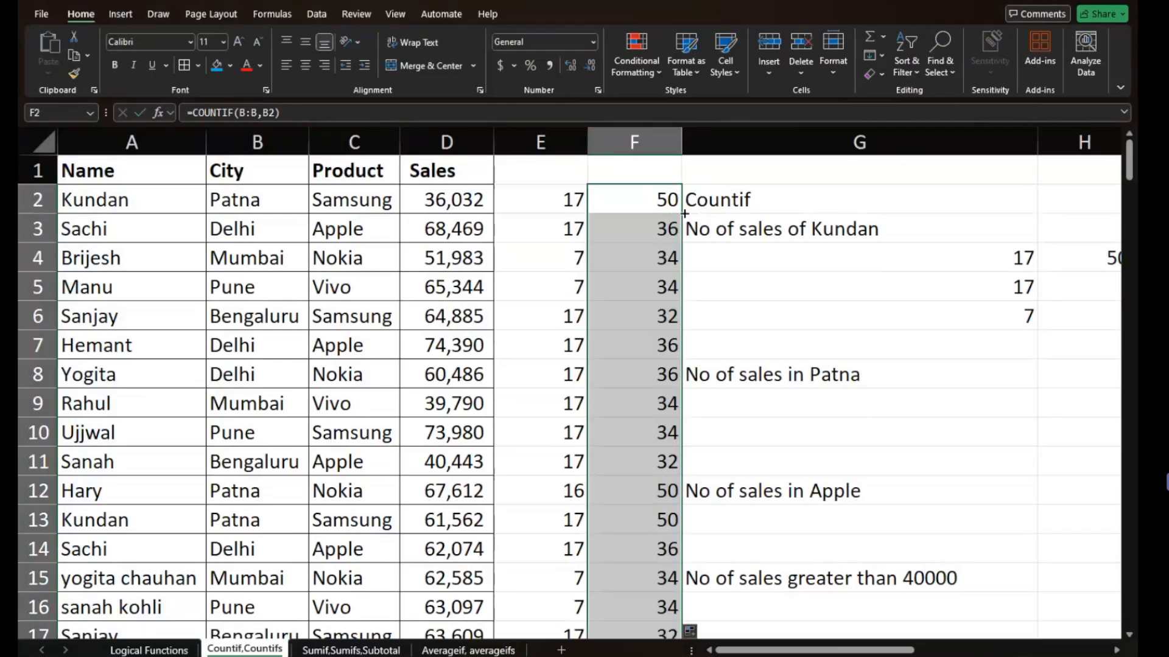
{"action": "left_click", "coordinate": [661, 234]}
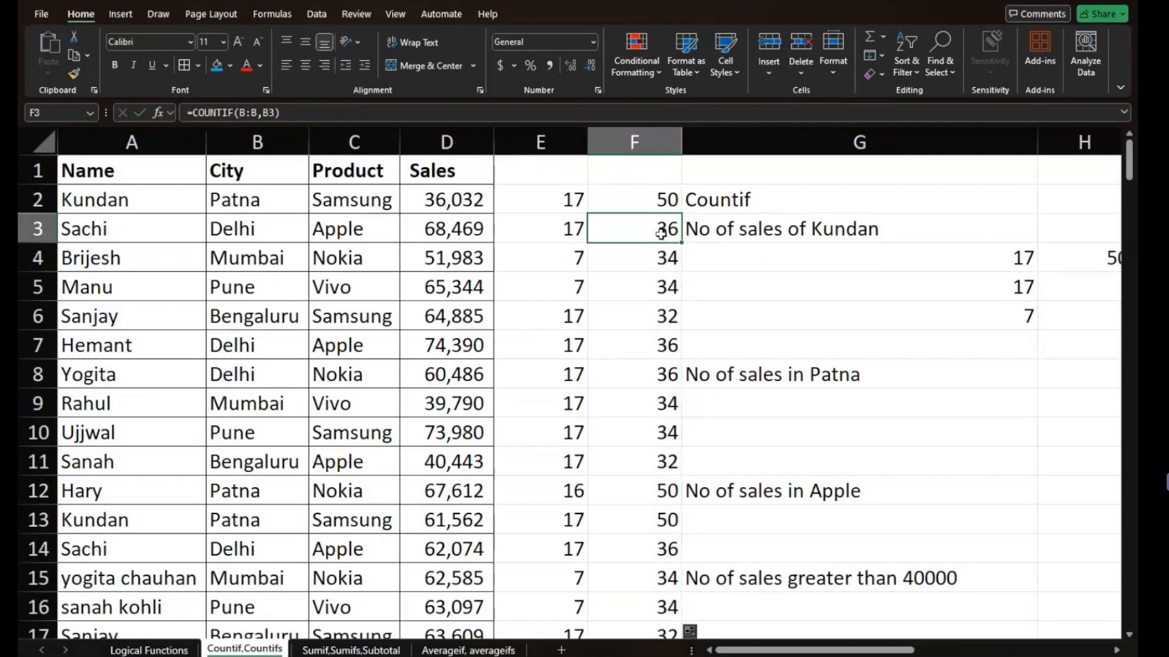
- Clear all the COUNTIF test results from columns E and F
{"action": "left_click", "coordinate": [652, 257]}
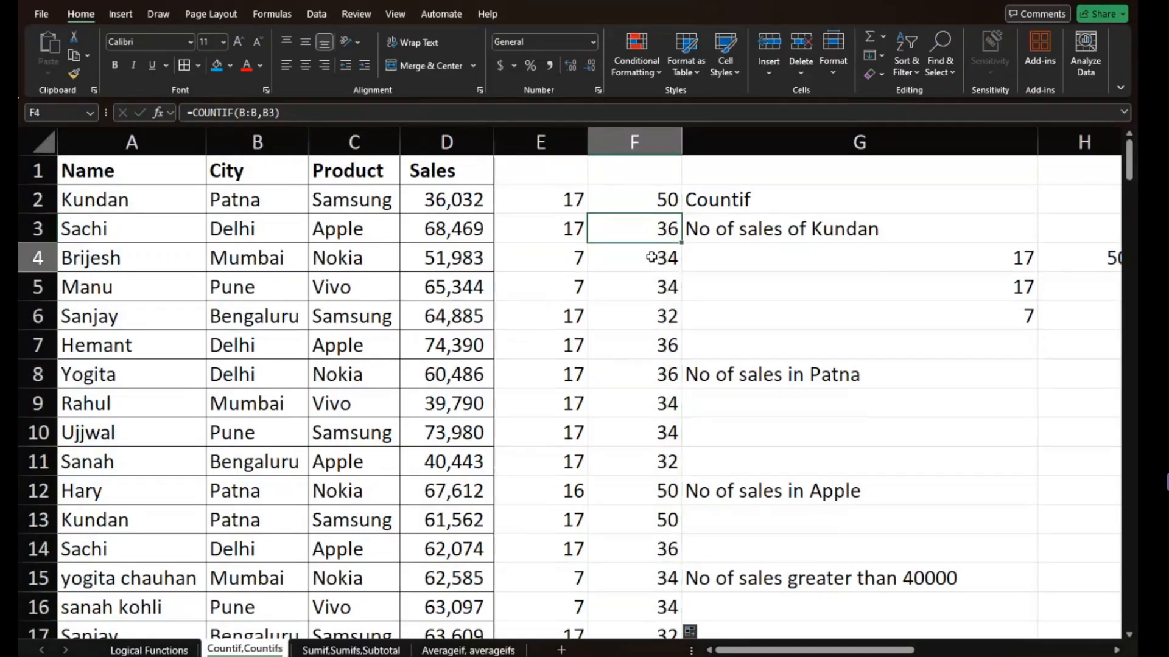
{"action": "left_click", "coordinate": [561, 208]}
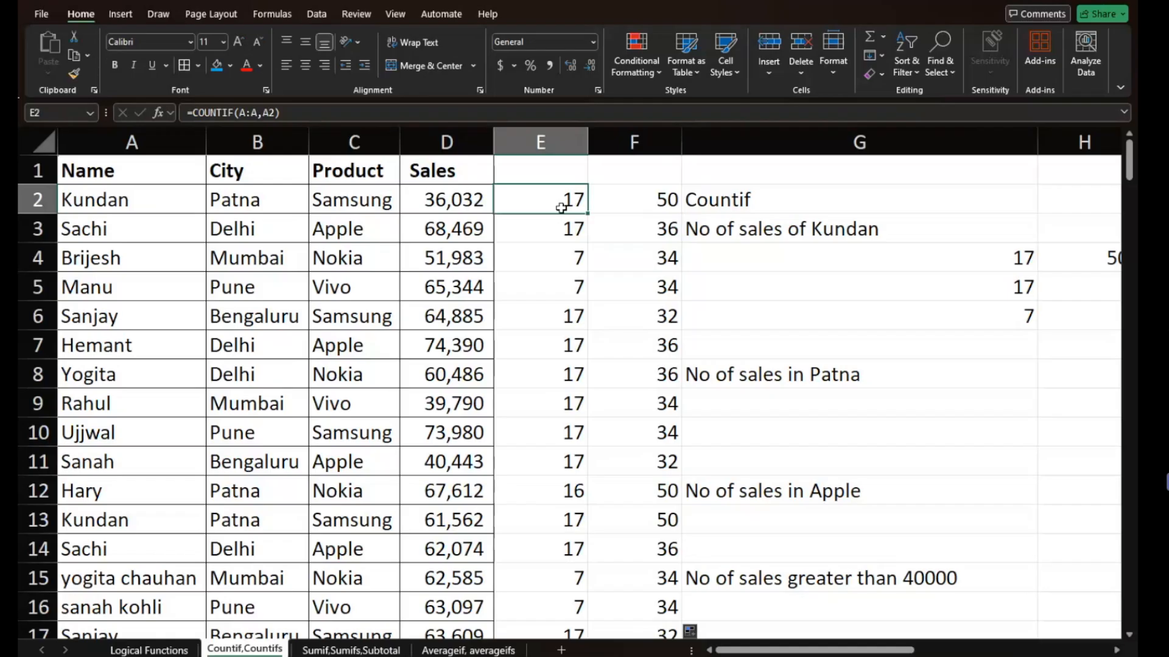
{"action": "left_click_drag", "start_coordinate": [540, 142], "coordinate": [628, 145]}
{"action": "key", "text": "Delete"}
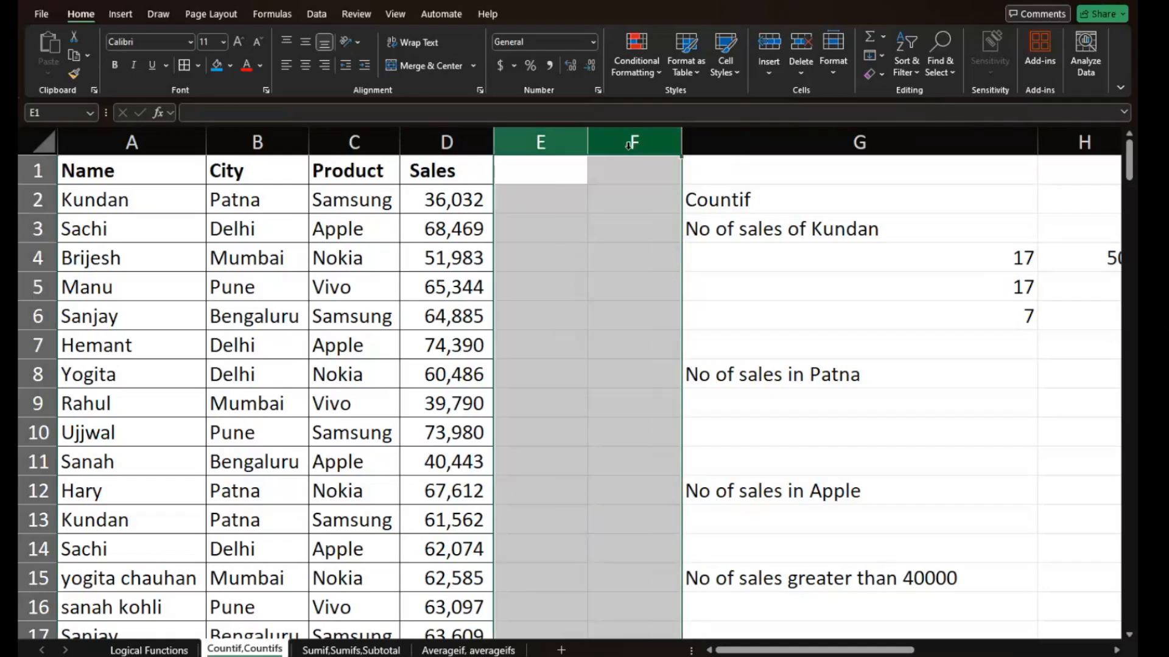
- Delete the leftover test counts in G5:G6 and H4:I4, keeping the formula in G4
{"action": "left_click", "coordinate": [741, 282]}
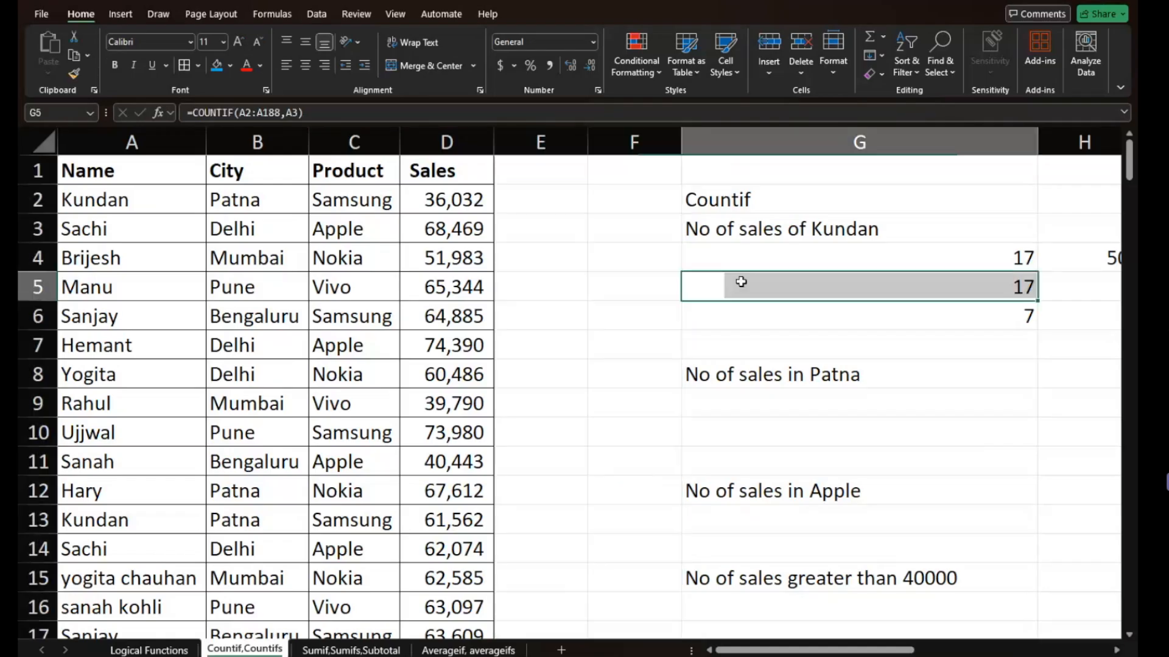
{"action": "scroll", "coordinate": [741, 281], "scroll_direction": "down", "scroll_amount": 3}
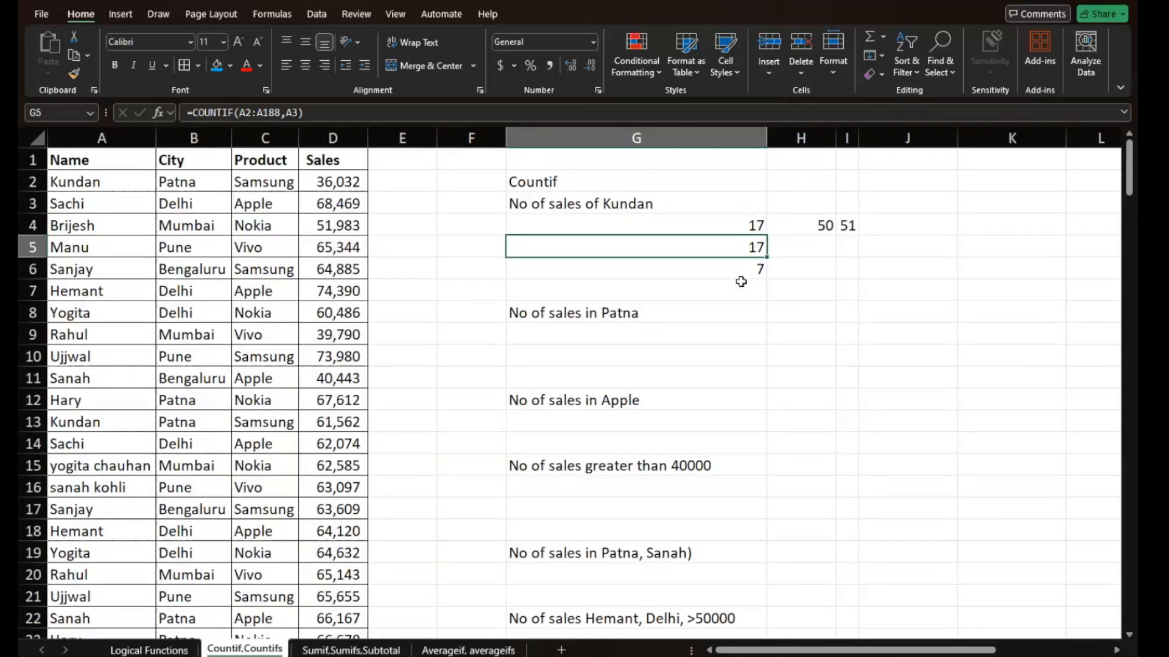
{"action": "left_click", "coordinate": [741, 278], "text": "shift"}
{"action": "key", "text": "Delete"}
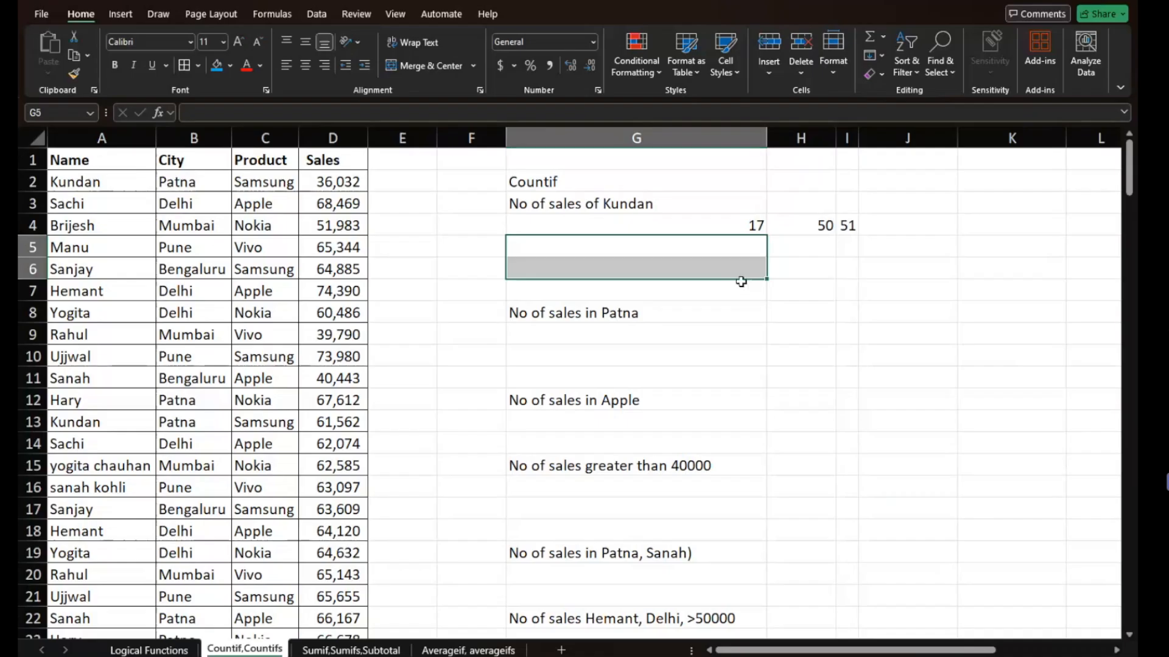
{"action": "key", "text": "Up"}
{"action": "key", "text": "Right"}
{"action": "key", "text": "Right"}
{"action": "key", "text": "Left"}
{"action": "key", "text": "shift+Right"}
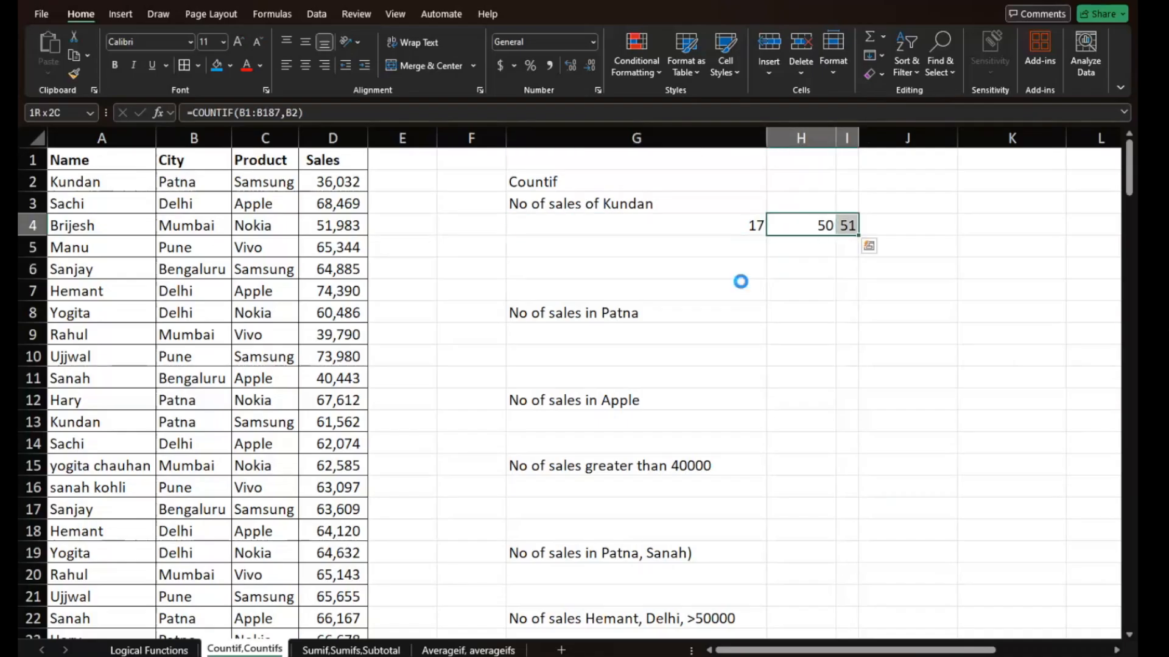
{"action": "key", "text": "Delete"}
- Count the Patna sales in G9 with a COUNTIF over column B, using the text criterion "Patna"
{"action": "left_click", "coordinate": [664, 271]}
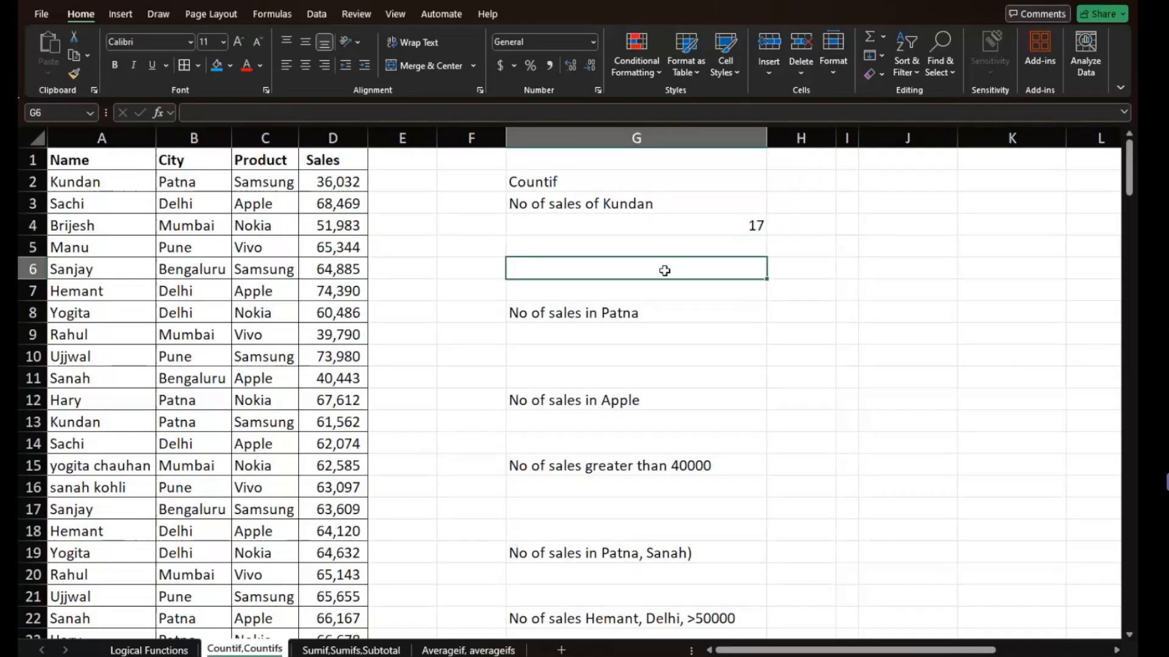
{"action": "scroll", "coordinate": [664, 271], "scroll_direction": "up", "scroll_amount": 5, "text": "ctrl"}
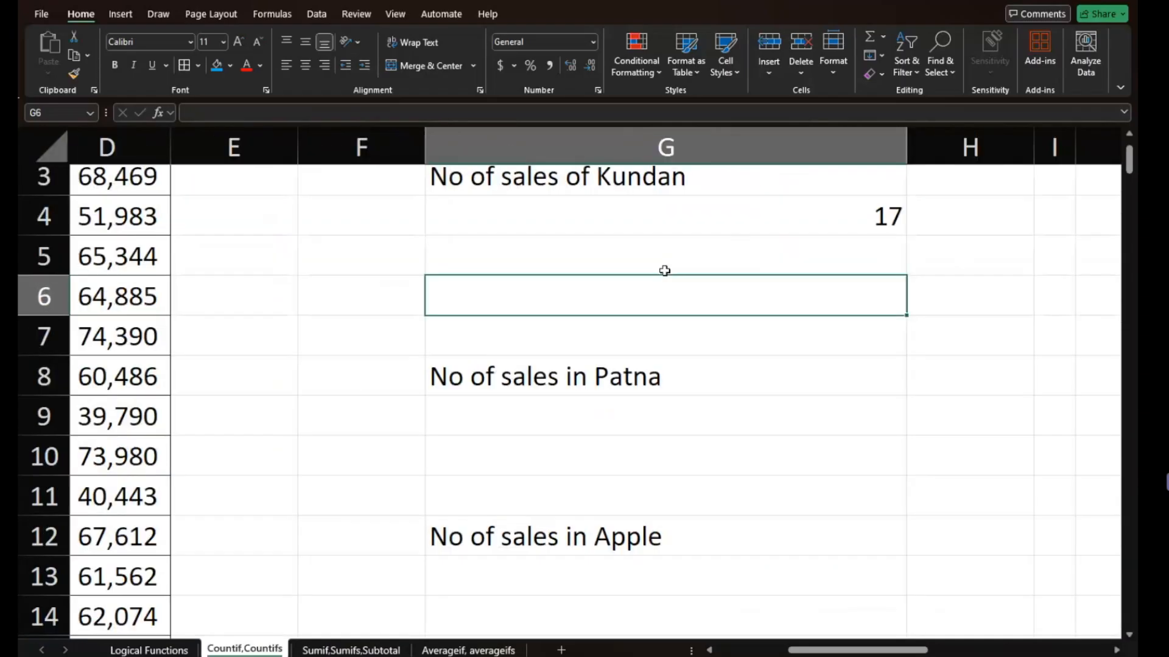
{"action": "scroll", "coordinate": [664, 270], "scroll_direction": "up", "scroll_amount": 1}
{"action": "scroll", "coordinate": [665, 269], "scroll_direction": "down", "scroll_amount": 1}
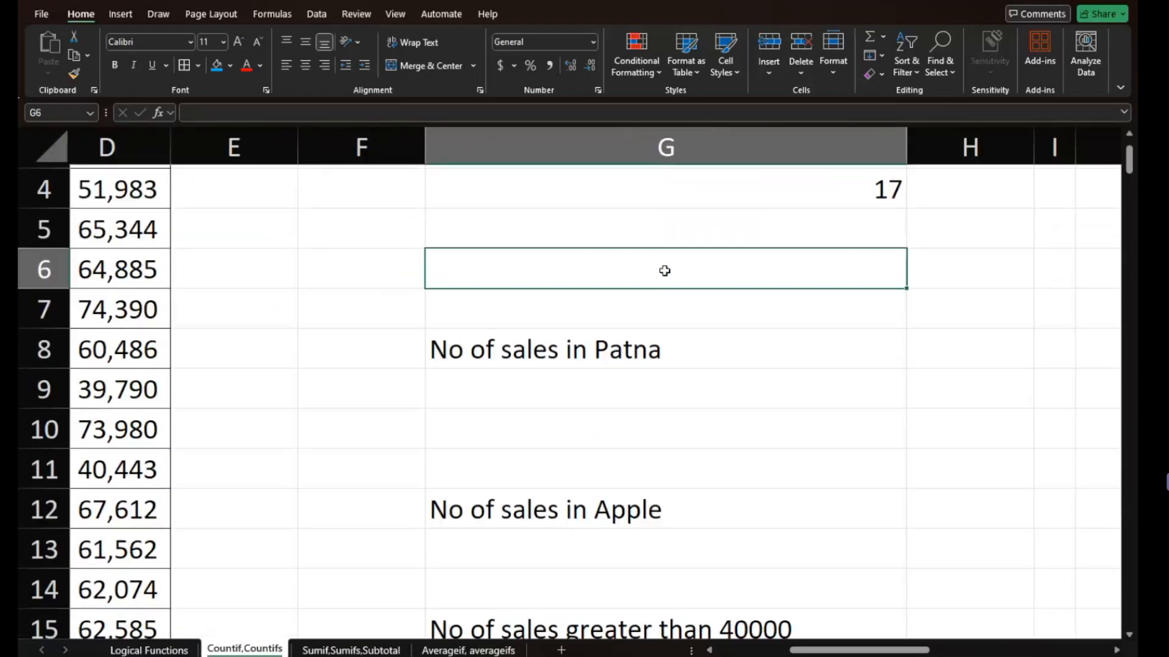
{"action": "left_click", "coordinate": [561, 386]}
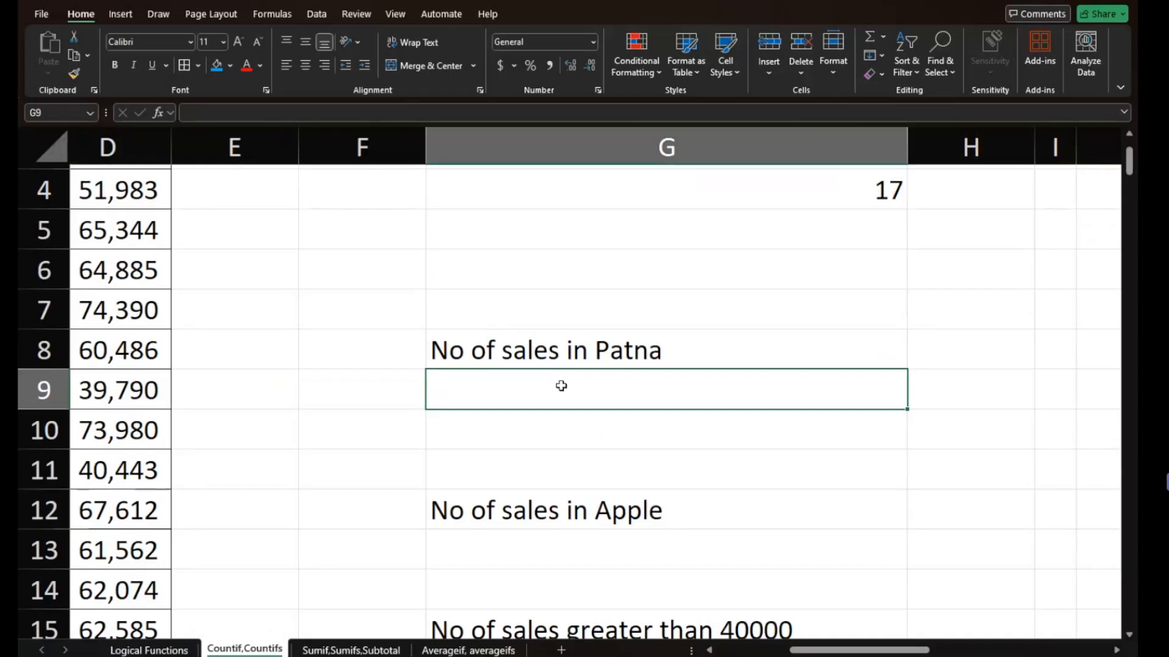
{"action": "type", "text": "=c"}
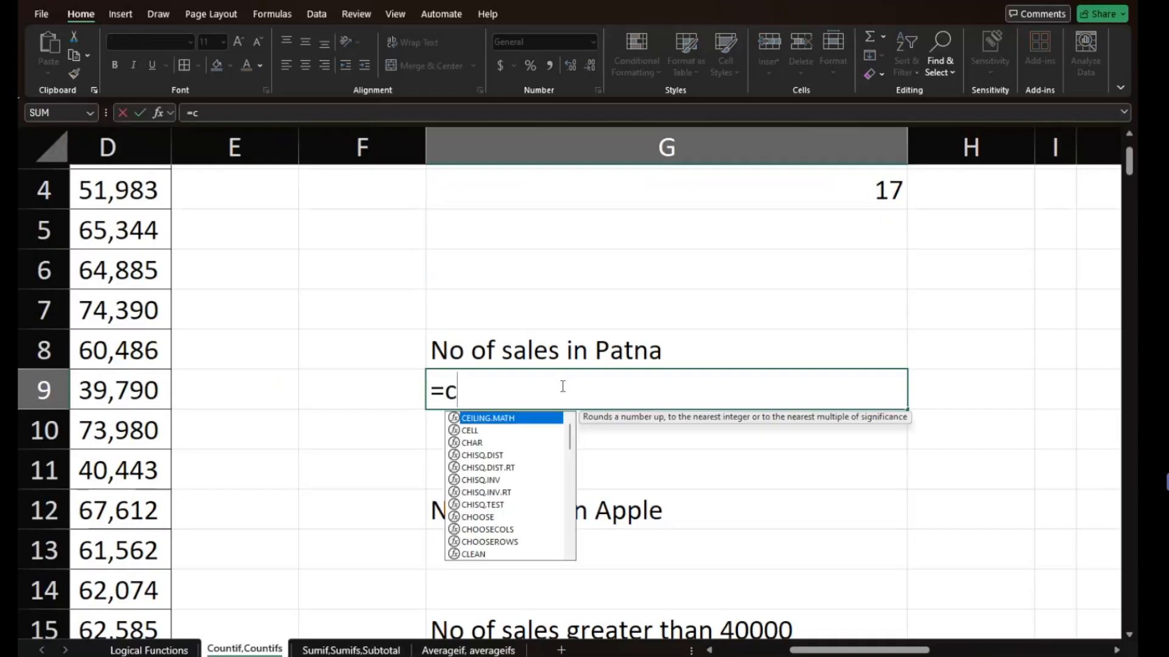
{"action": "type", "text": "ounit"}
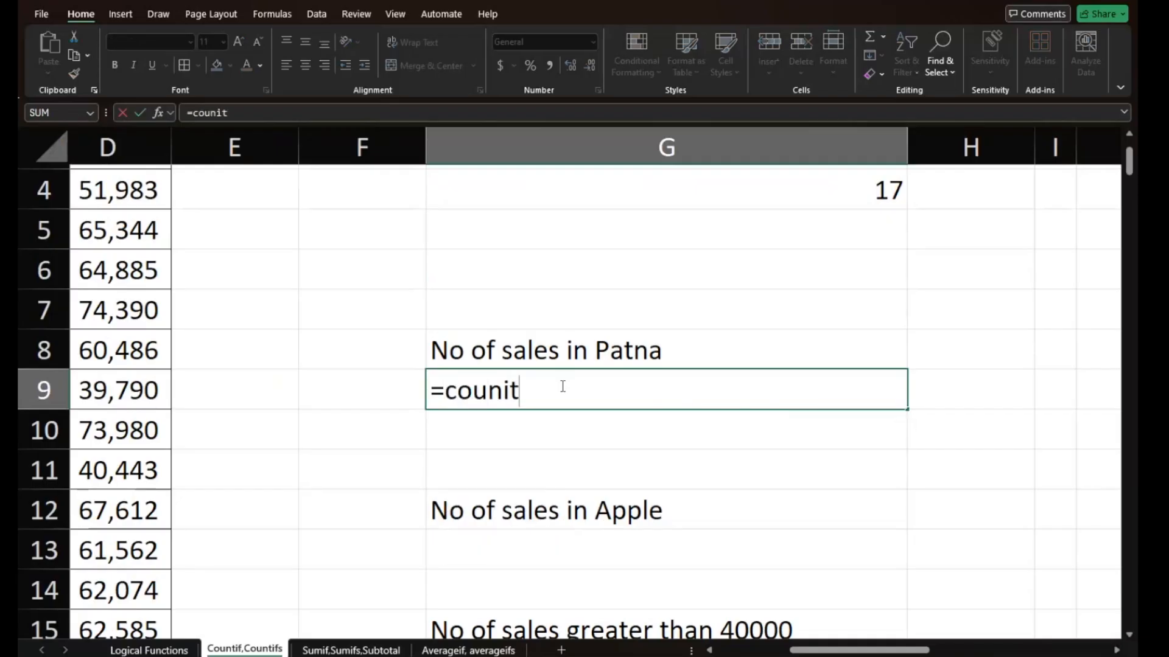
{"action": "key", "text": "BackSpace"}
{"action": "key", "text": "BackSpace"}
{"action": "type", "text": "tif("}
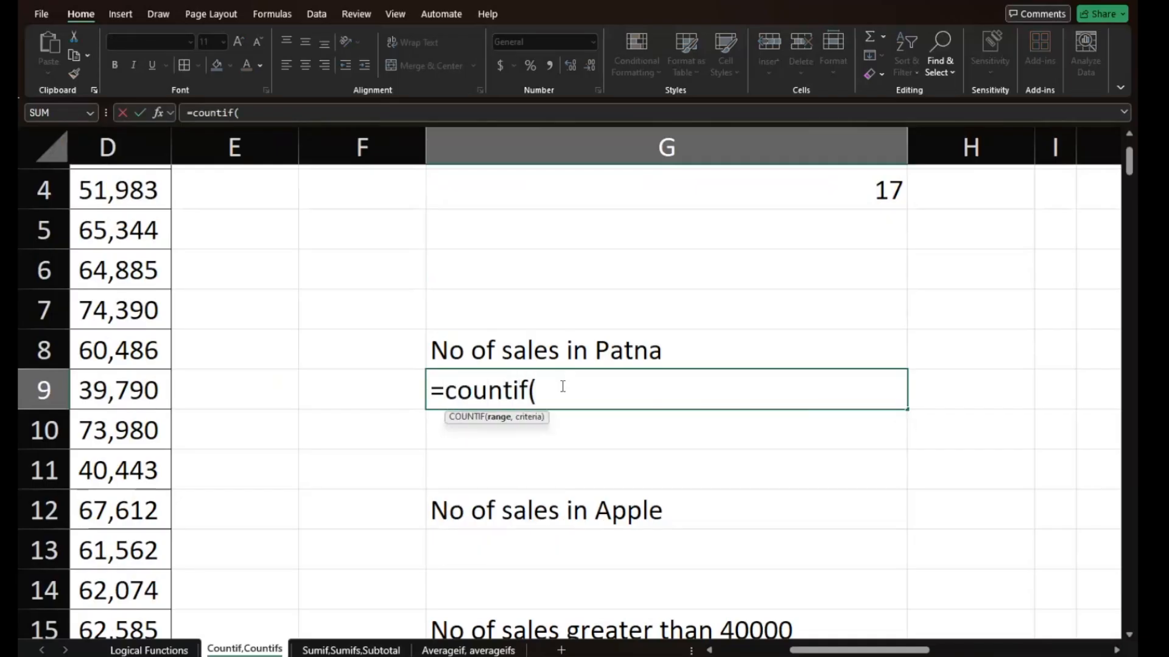
{"action": "scroll", "coordinate": [292, 359], "scroll_direction": "left", "scroll_amount": 3}
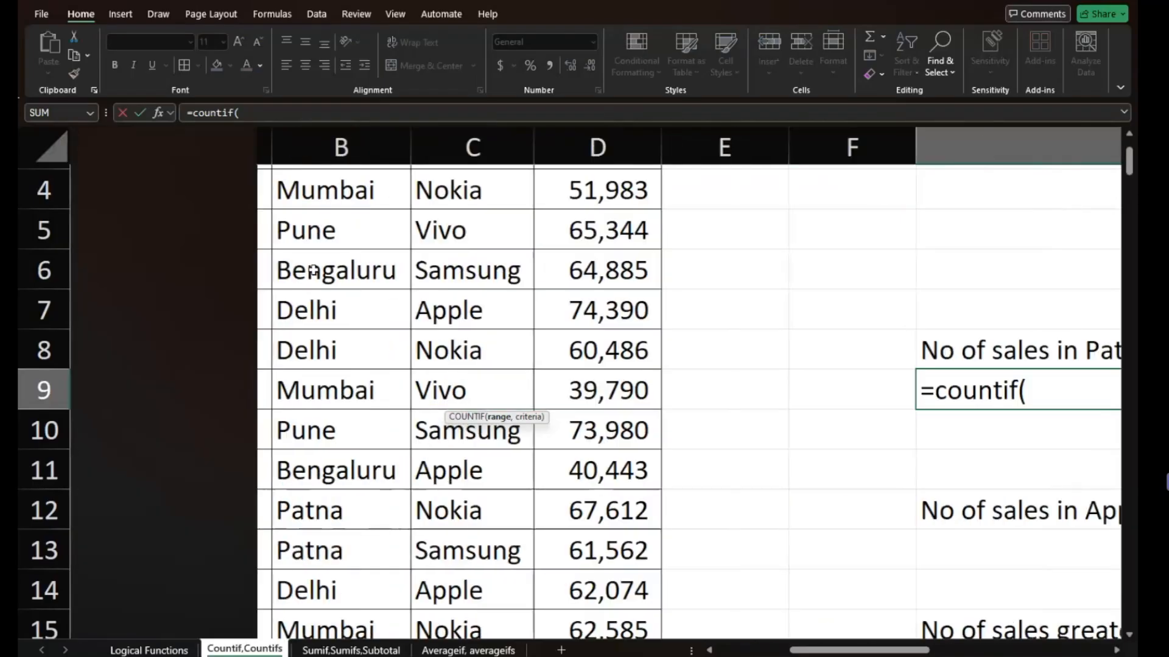
{"action": "scroll", "coordinate": [312, 271], "scroll_direction": "left", "scroll_amount": 2}
{"action": "left_click", "coordinate": [301, 139]}
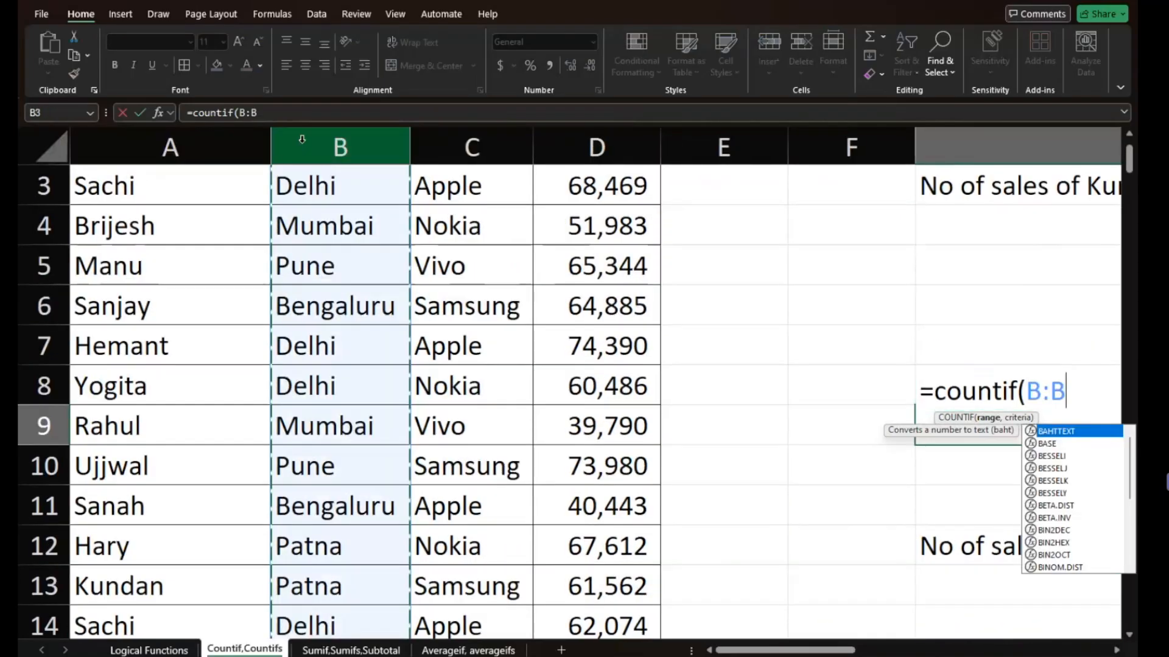
{"action": "type", "text": ","}
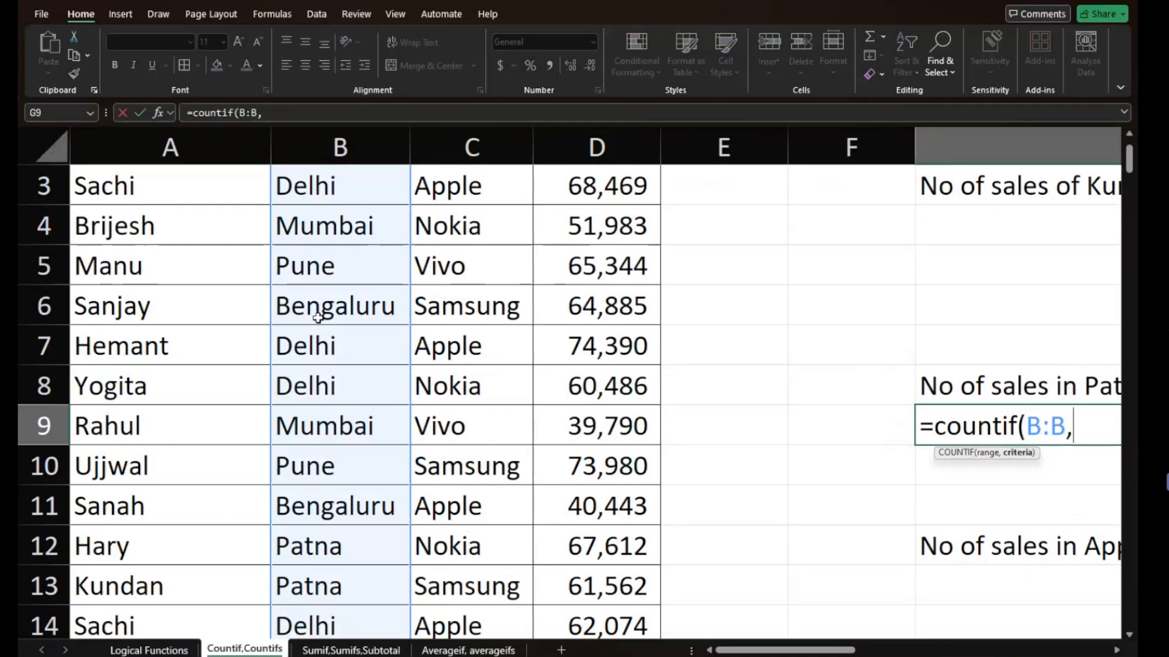
{"action": "type", "text": "\"Patn"}
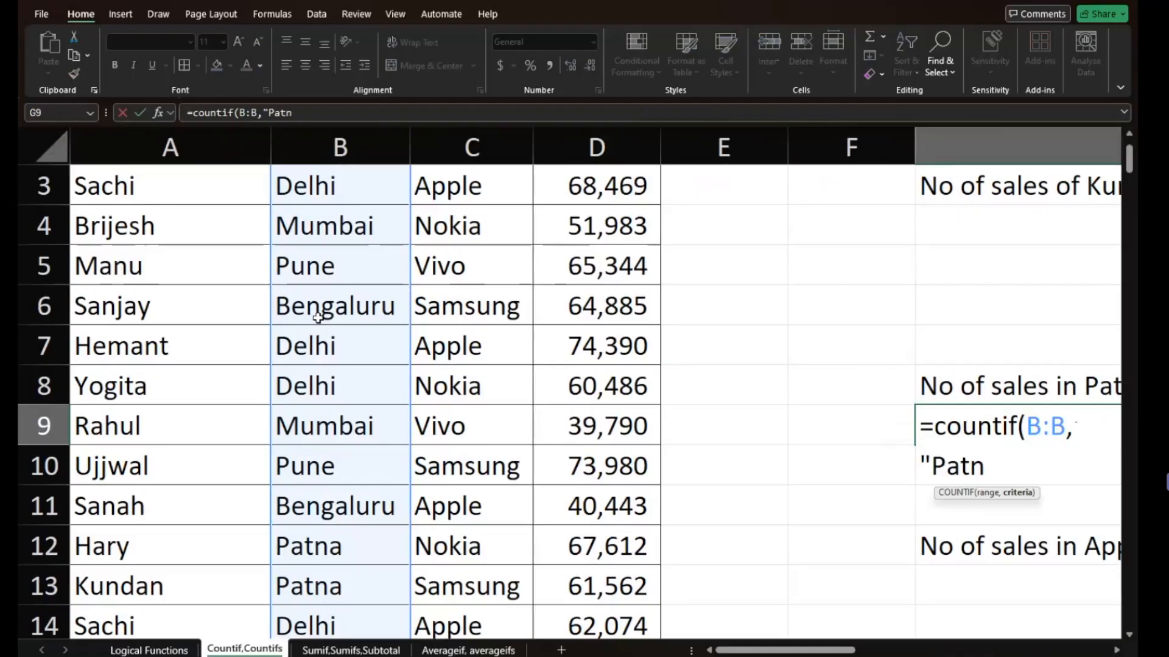
{"action": "type", "text": "a\")"}
{"action": "key", "text": "Return"}
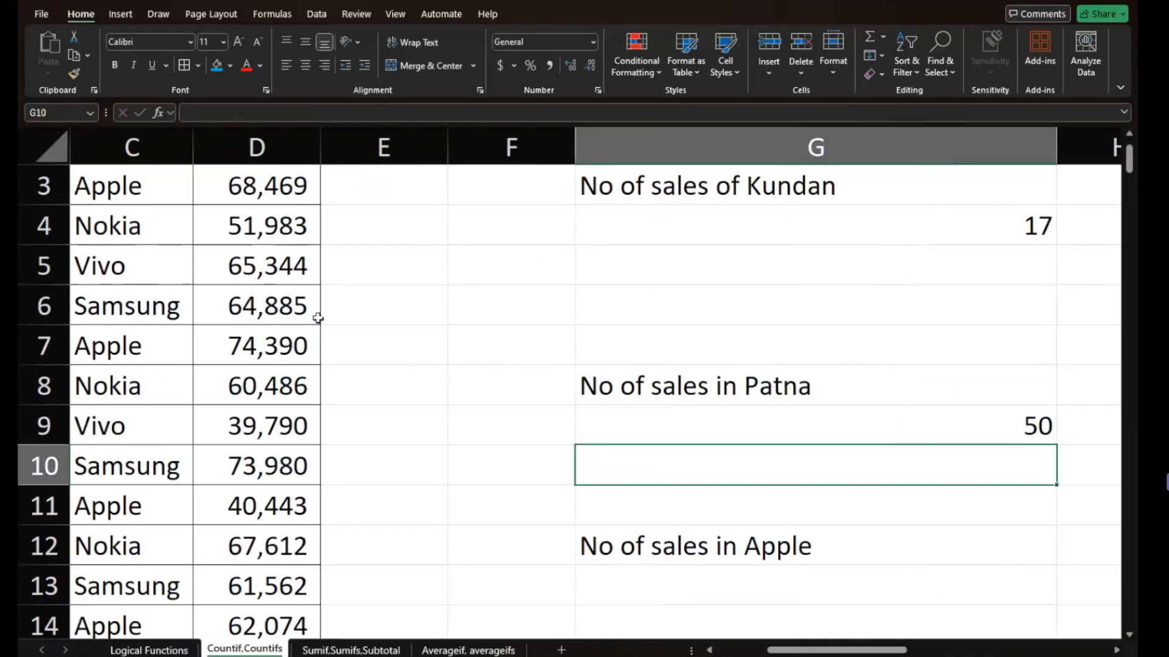
- Count the Patna sales again in G10 with COUNTIF over column B, using the absolute reference $B$2 as criterion
{"action": "type", "text": "="}
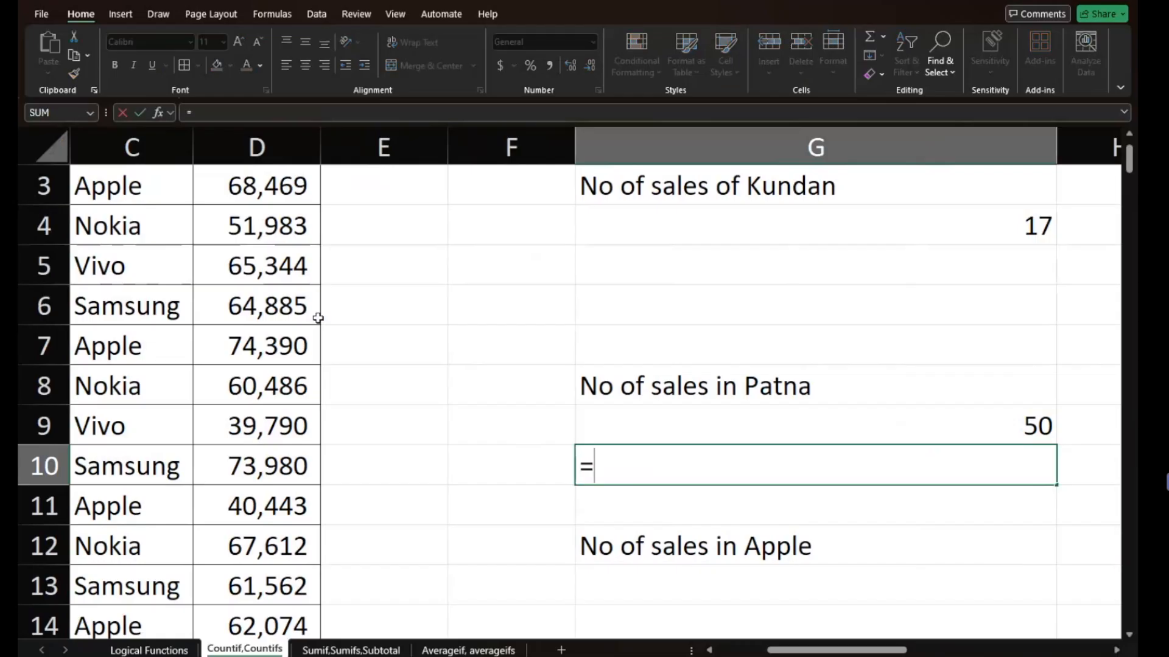
{"action": "type", "text": "countif("}
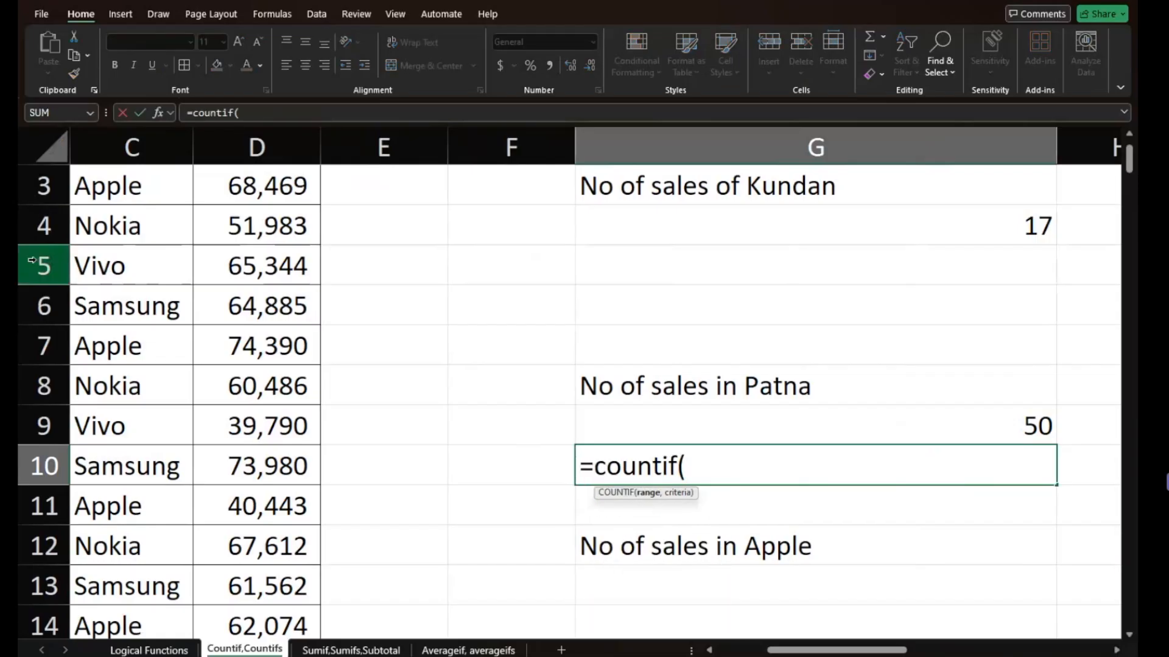
{"action": "scroll", "coordinate": [157, 272], "scroll_direction": "left", "scroll_amount": 1}
{"action": "scroll", "coordinate": [157, 269], "scroll_direction": "left", "scroll_amount": 1}
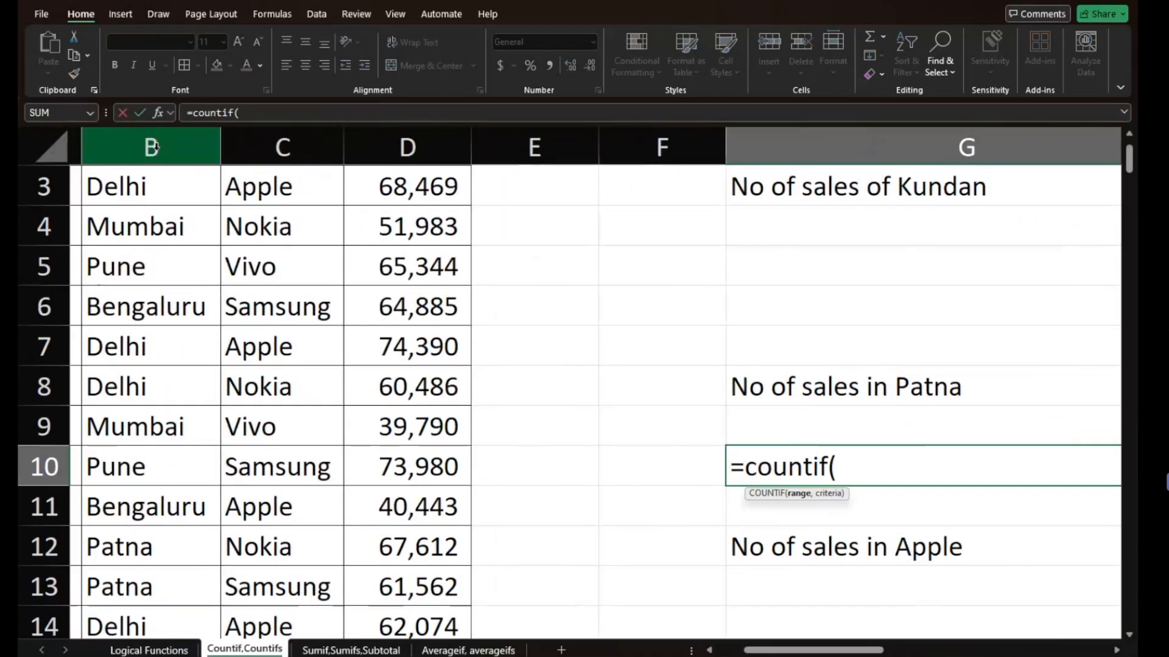
{"action": "left_click", "coordinate": [152, 147]}
{"action": "type", "text": ","}
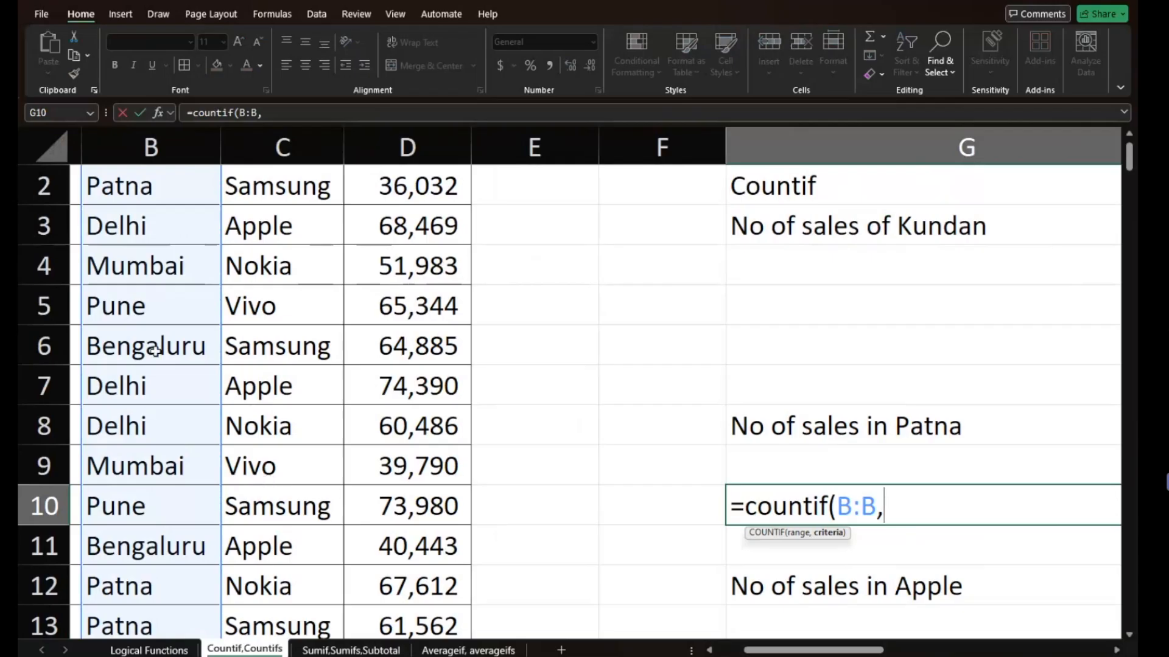
{"action": "left_click", "coordinate": [156, 193]}
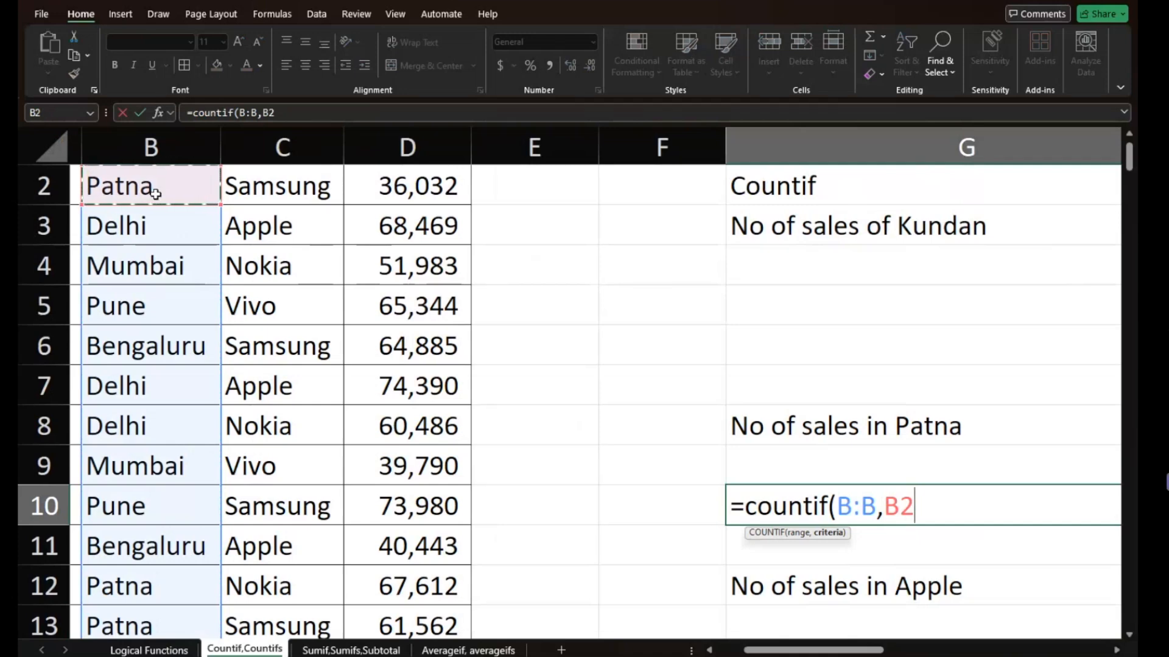
{"action": "key", "text": "F4"}
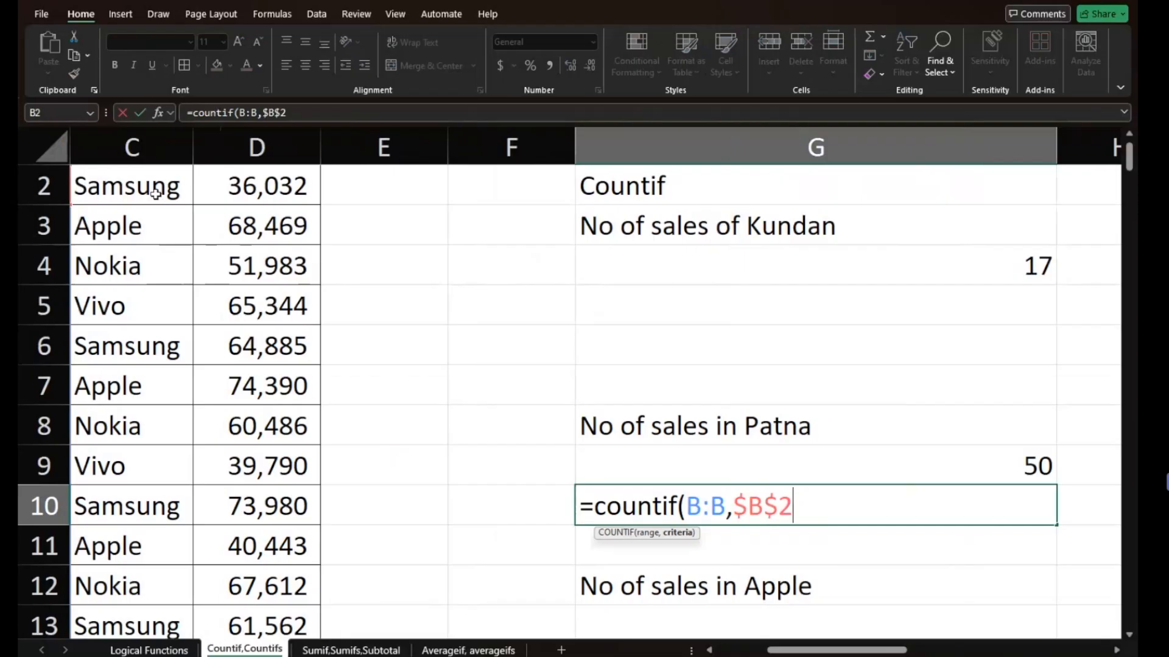
{"action": "type", "text": ")"}
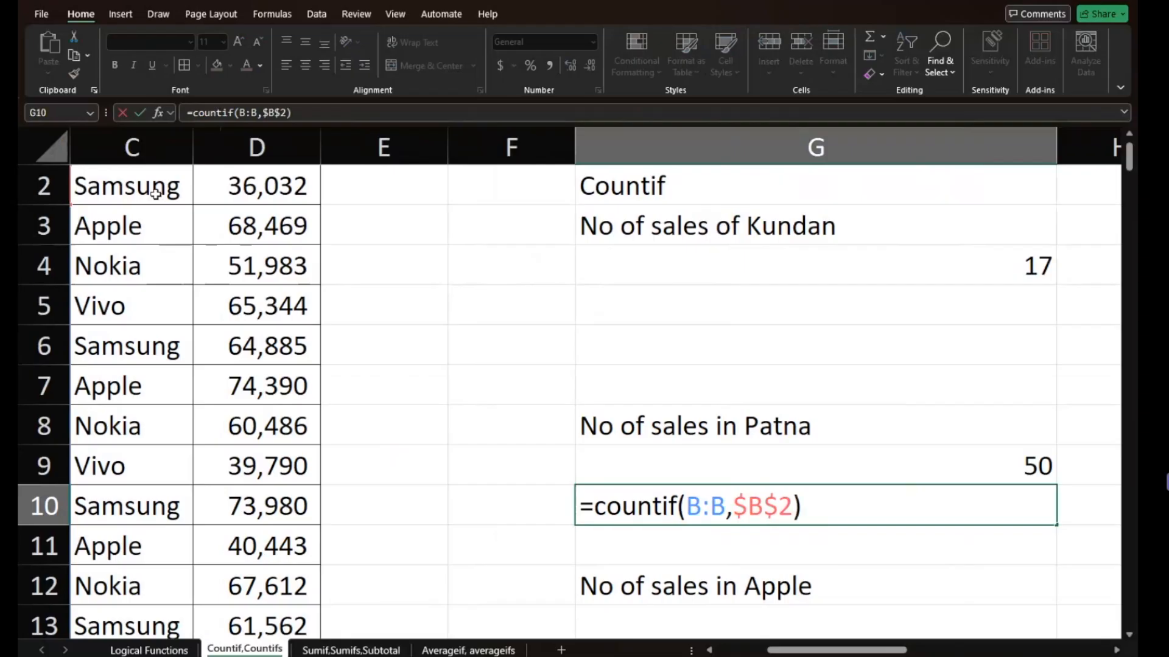
{"action": "key", "text": "Return"}
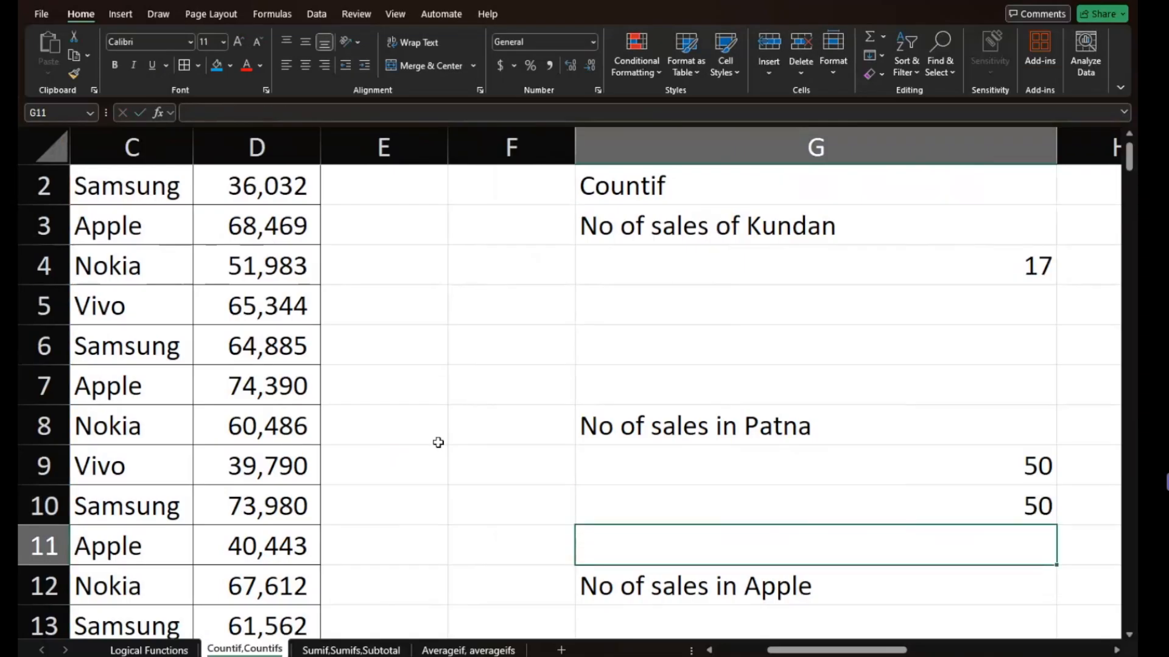
- Compare the text criterion in G9's COUNTIF with the cell-reference criterion in G10, leaving both formulas as they are
{"action": "left_click", "coordinate": [595, 500]}
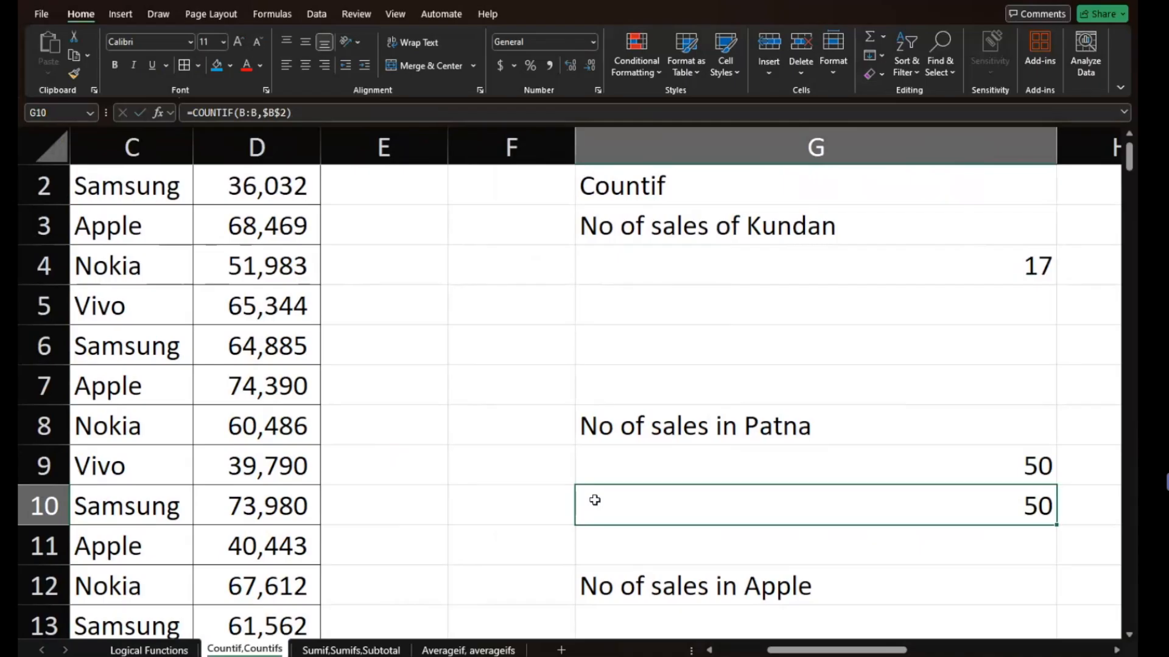
{"action": "scroll", "coordinate": [699, 524], "scroll_direction": "down", "scroll_amount": 1}
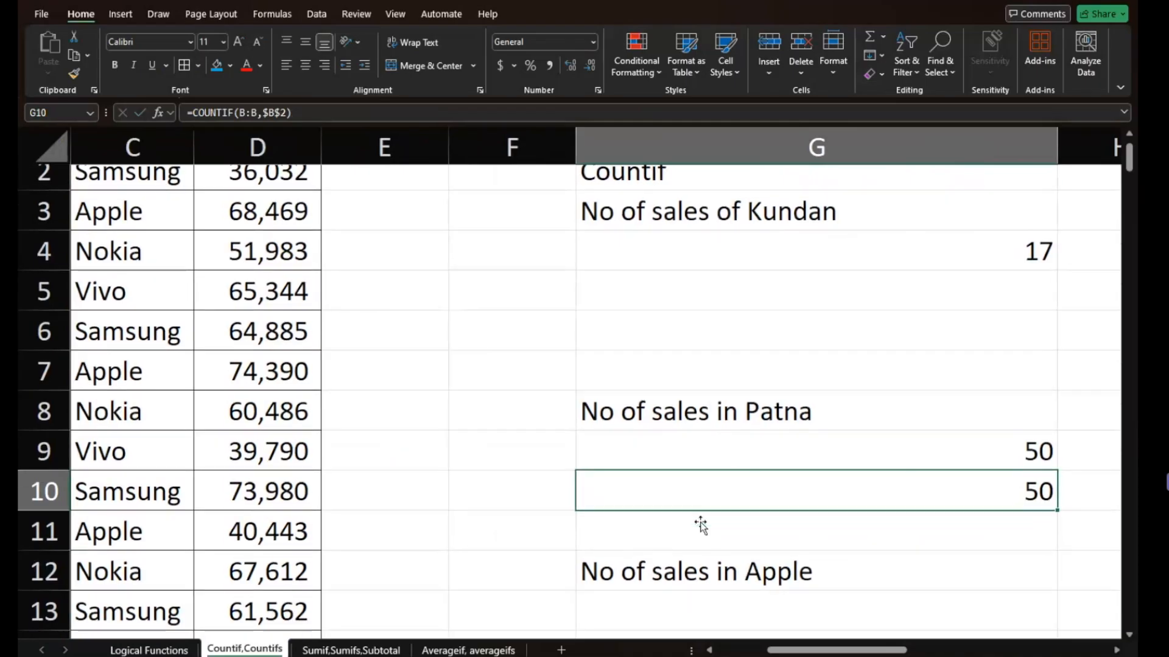
{"action": "left_click", "coordinate": [797, 463]}
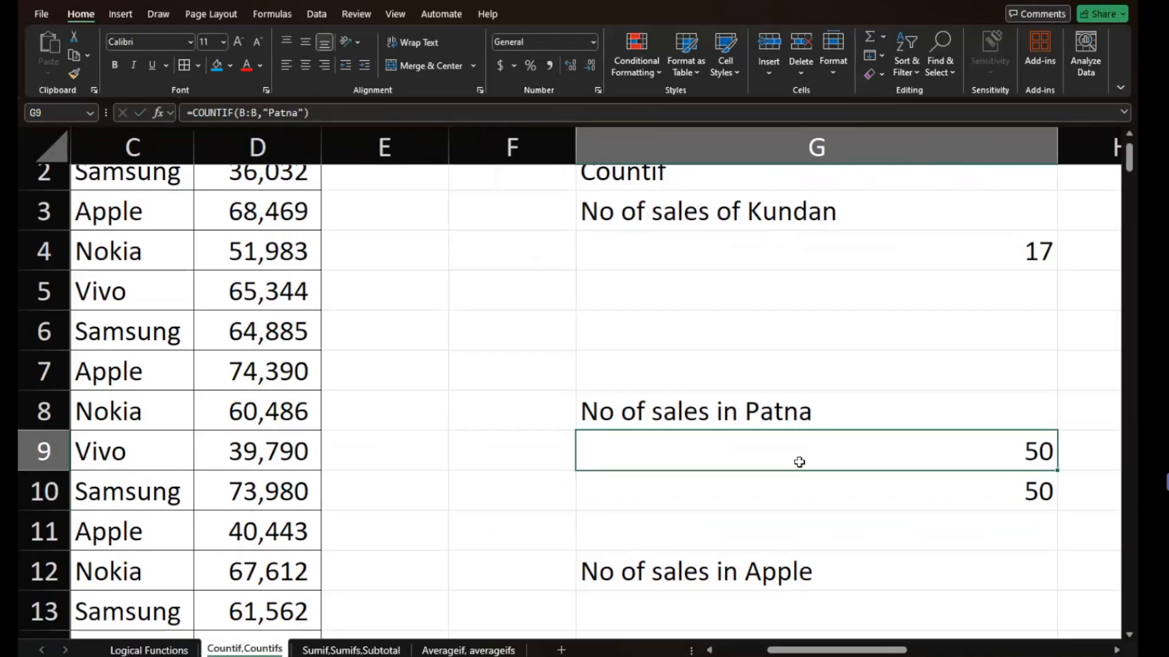
{"action": "double_click", "coordinate": [799, 463]}
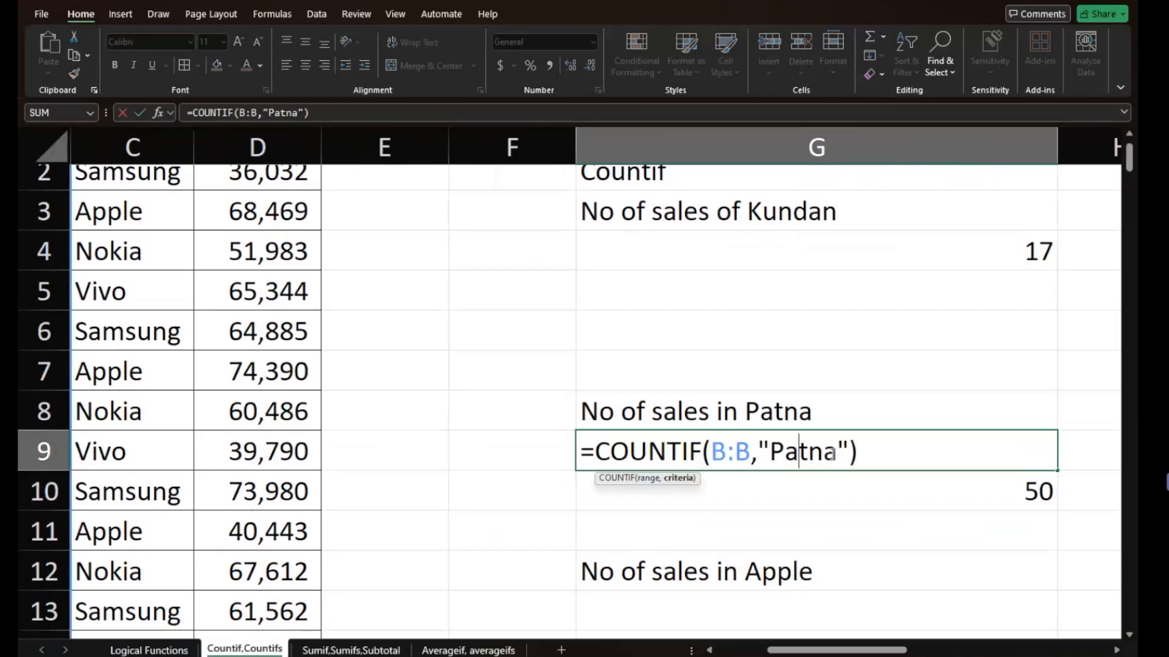
{"action": "double_click", "coordinate": [776, 498]}
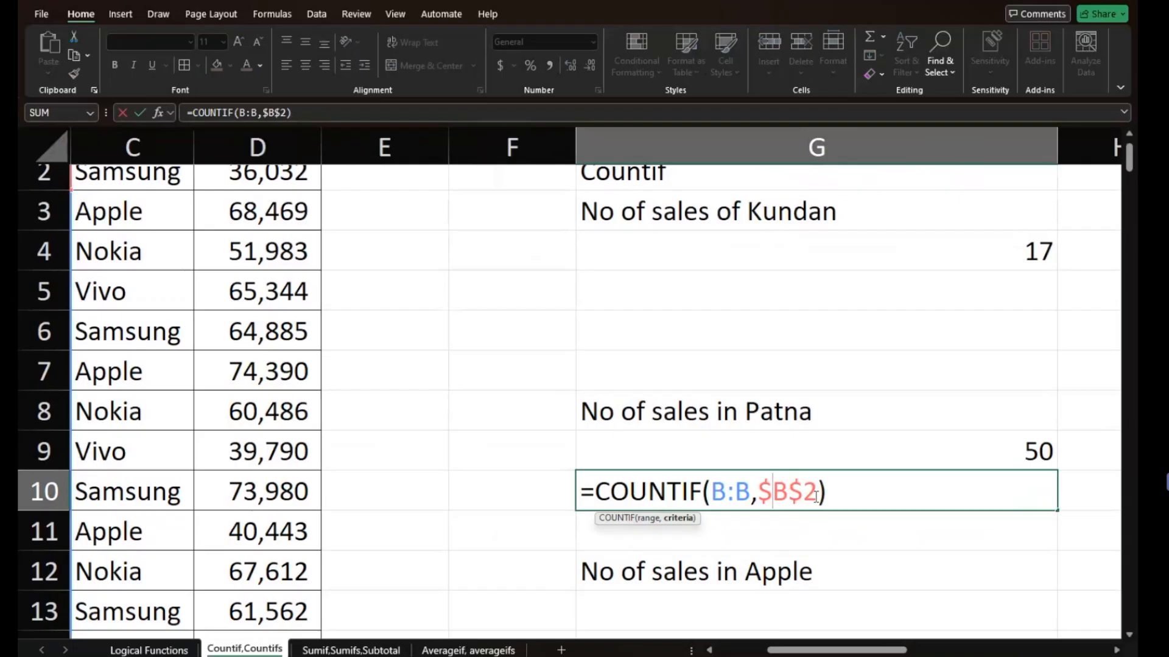
{"action": "key", "text": "Escape"}
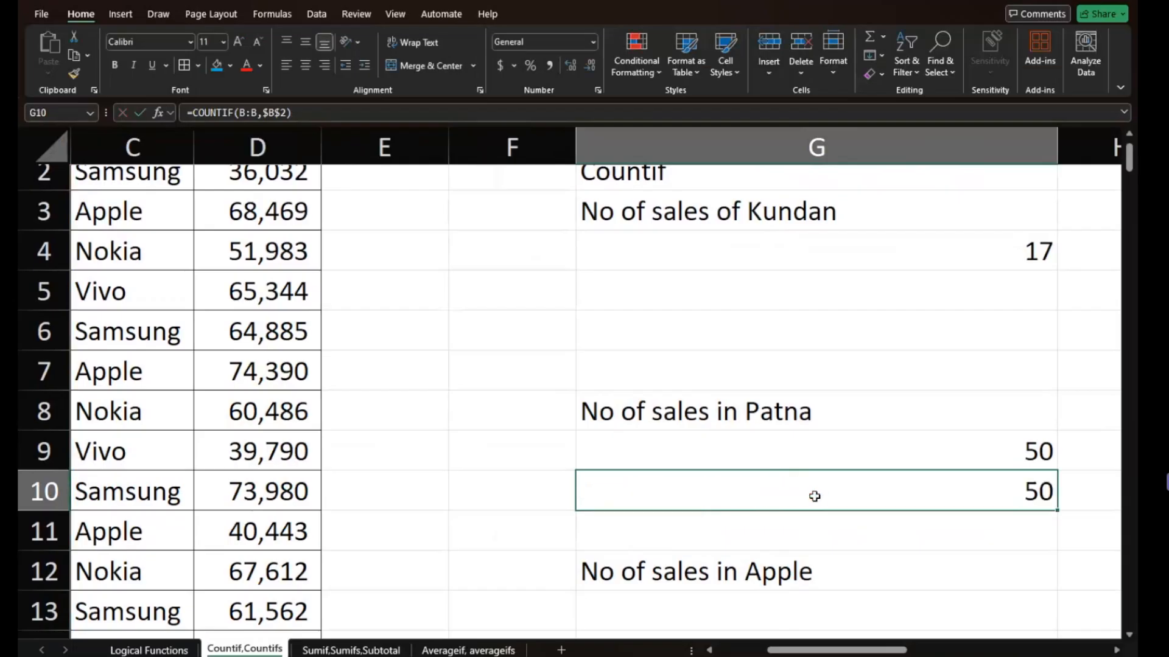
{"action": "left_click", "coordinate": [809, 513]}
{"action": "scroll", "coordinate": [809, 515], "scroll_direction": "down", "scroll_amount": 1}
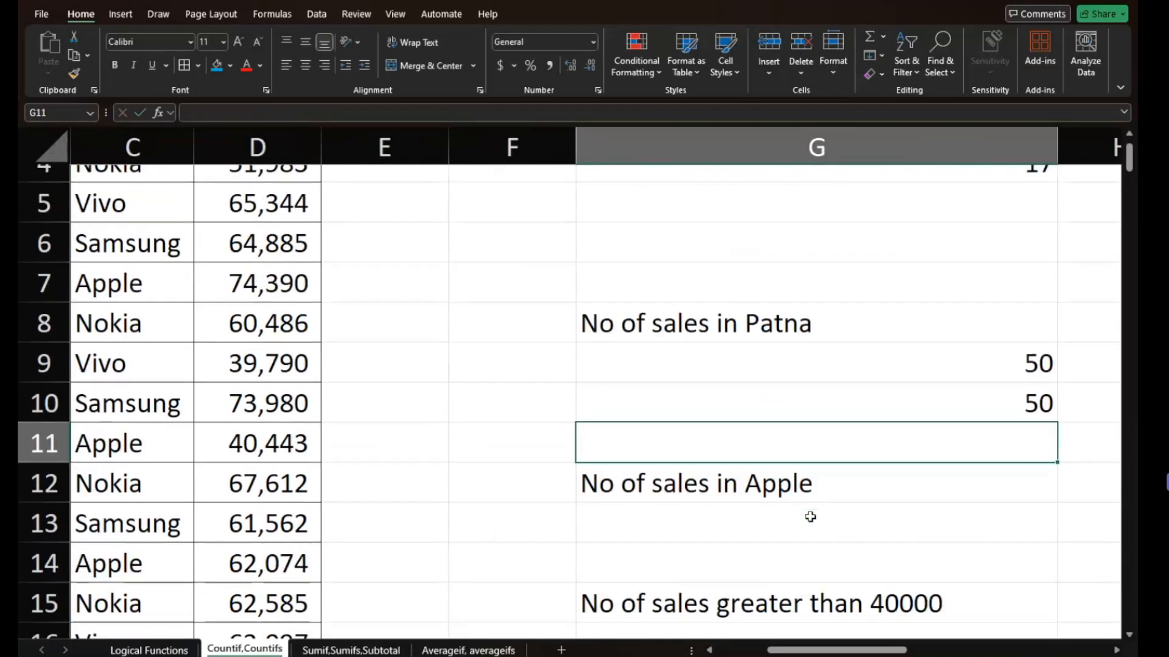
{"action": "left_click", "coordinate": [781, 474]}
{"action": "scroll", "coordinate": [780, 475], "scroll_direction": "down", "scroll_amount": 3, "text": "ctrl"}
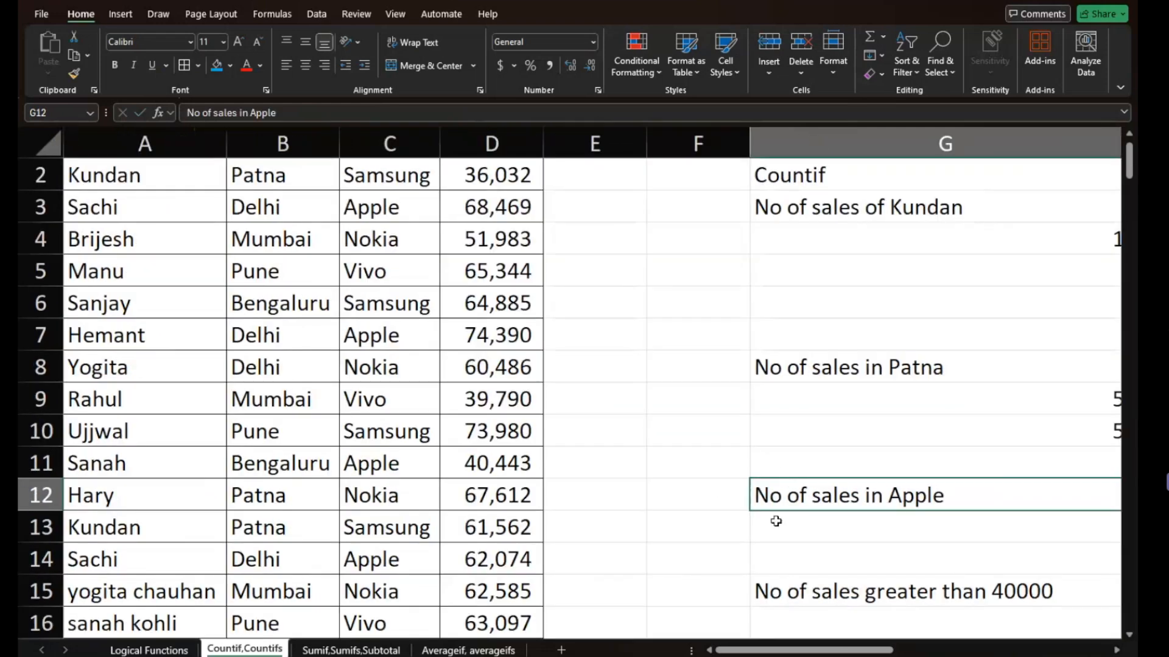
{"action": "scroll", "coordinate": [776, 522], "scroll_direction": "right", "scroll_amount": 2}
{"action": "left_click", "coordinate": [737, 516]}
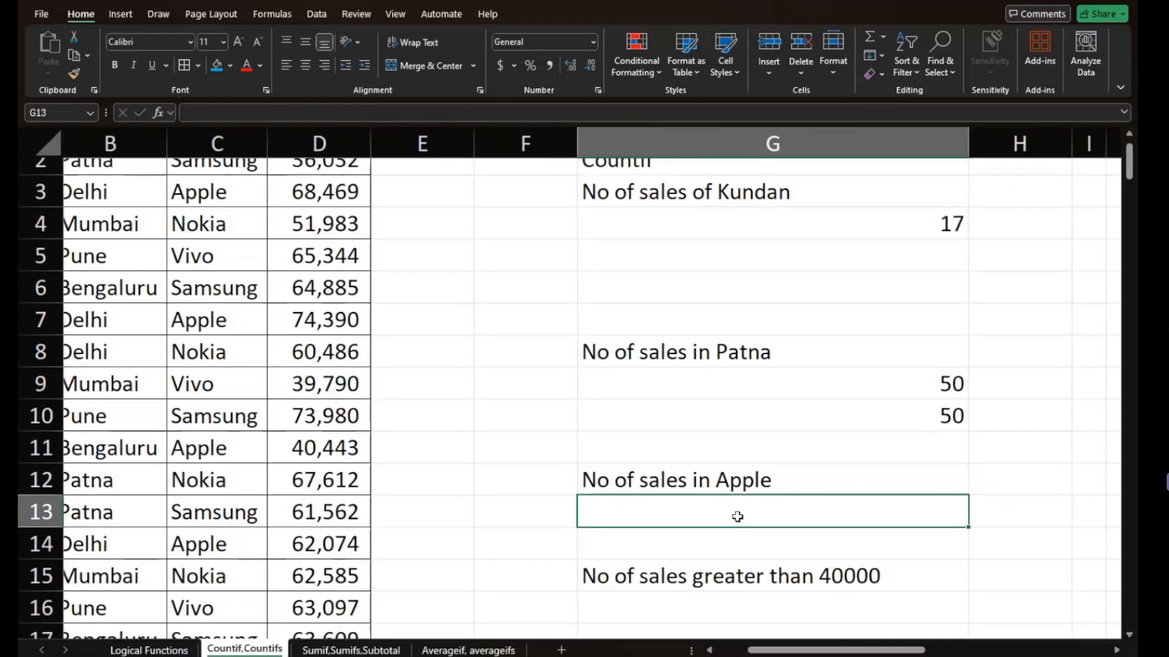
{"action": "type", "text": "="}
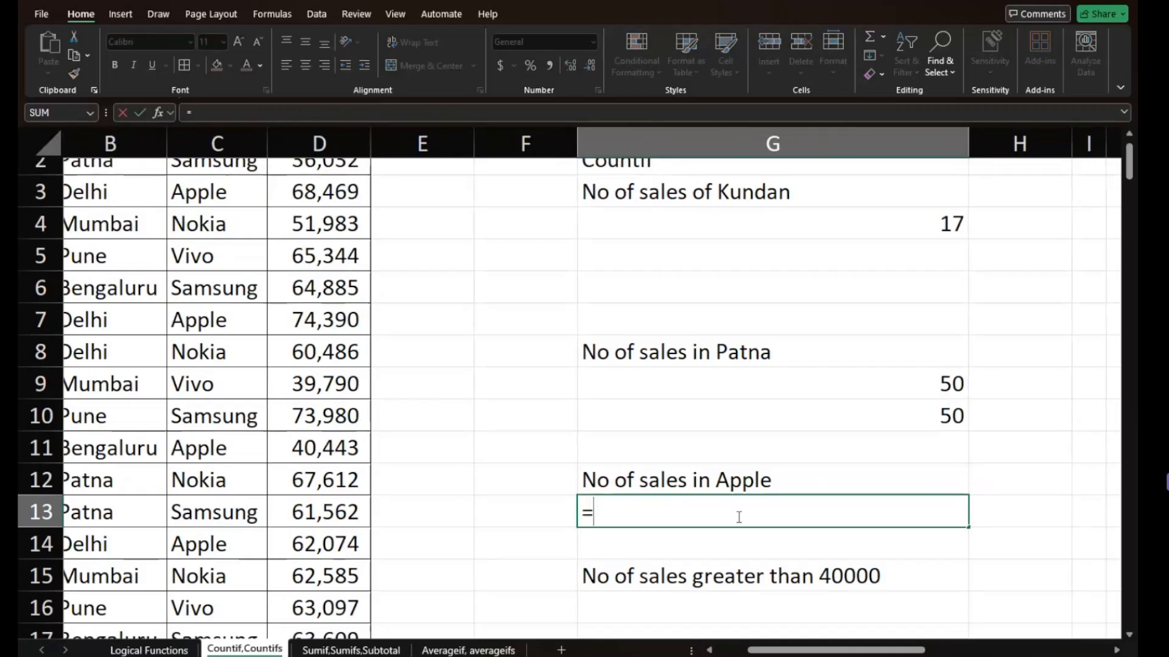
{"action": "type", "text": "count"}
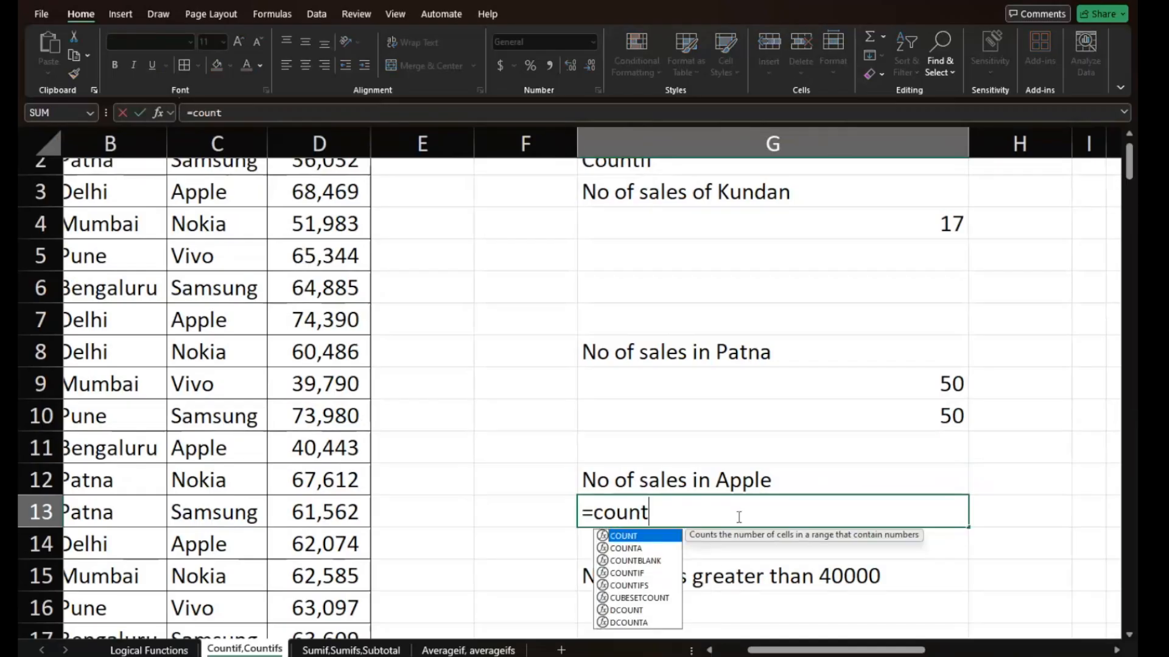
{"action": "type", "text": "if("}
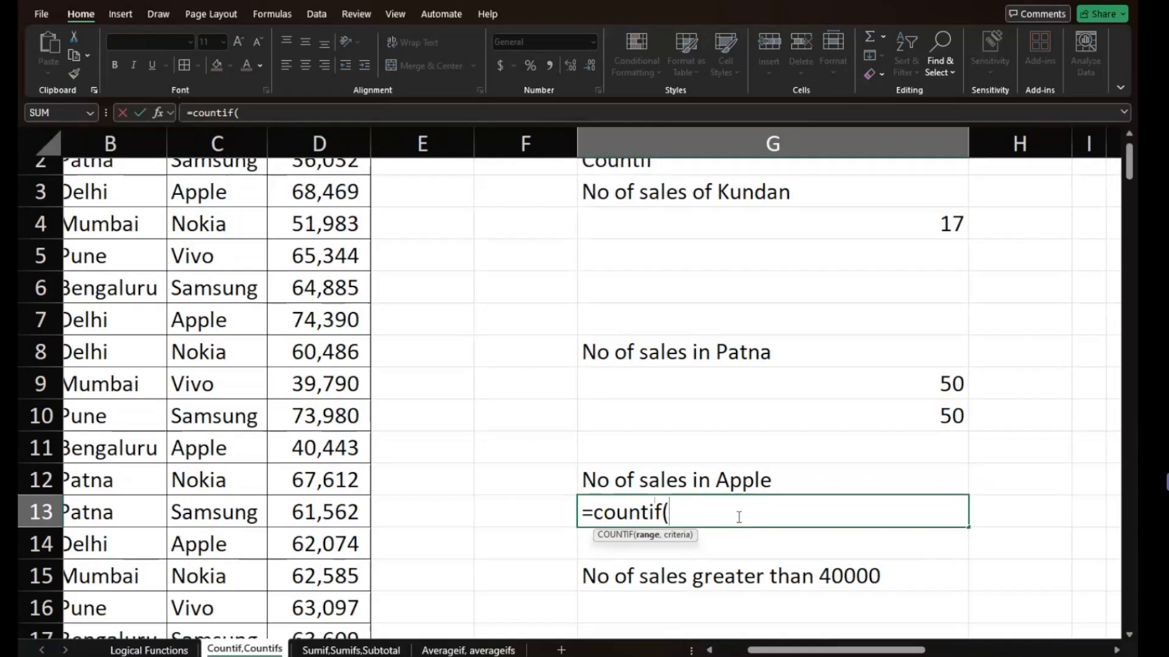
{"action": "key", "text": "Escape"}
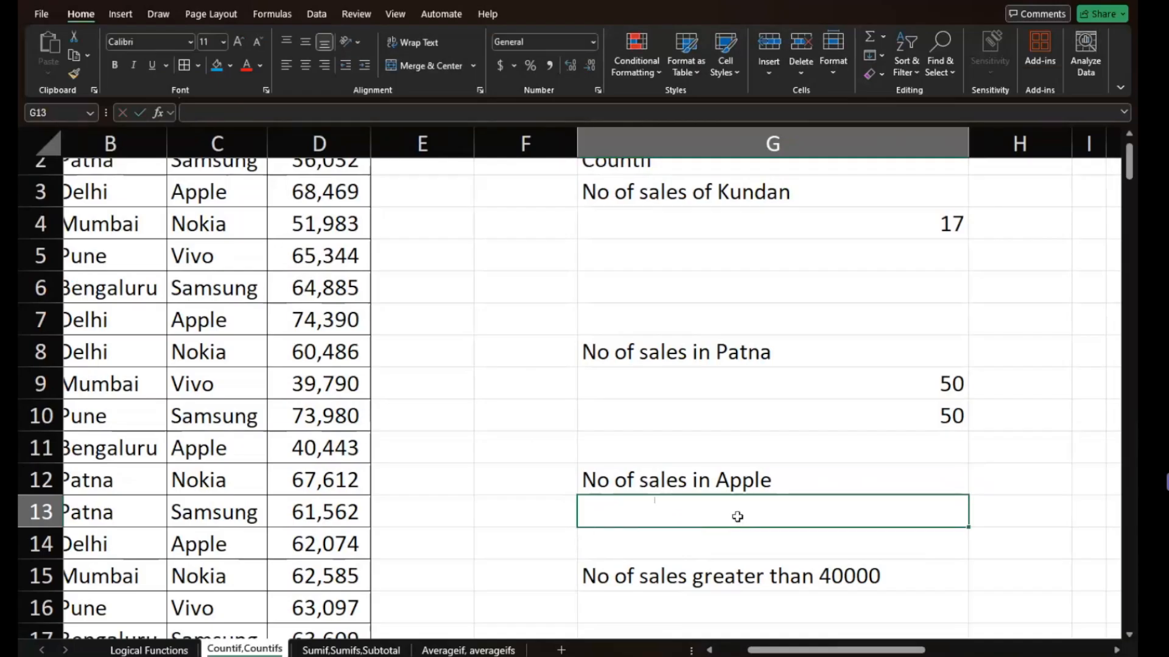
- Count the Apple sales in G13 with COUNTIF over column C, using the absolute reference $C$7 as criterion
{"action": "type", "text": "="}
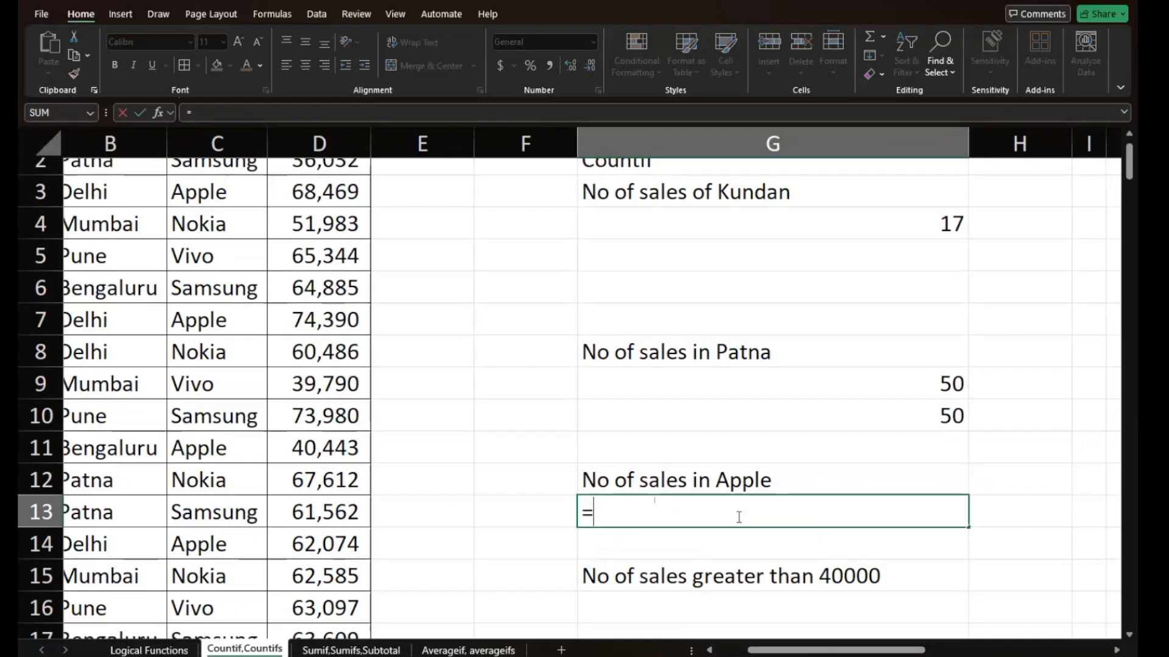
{"action": "type", "text": "countif("}
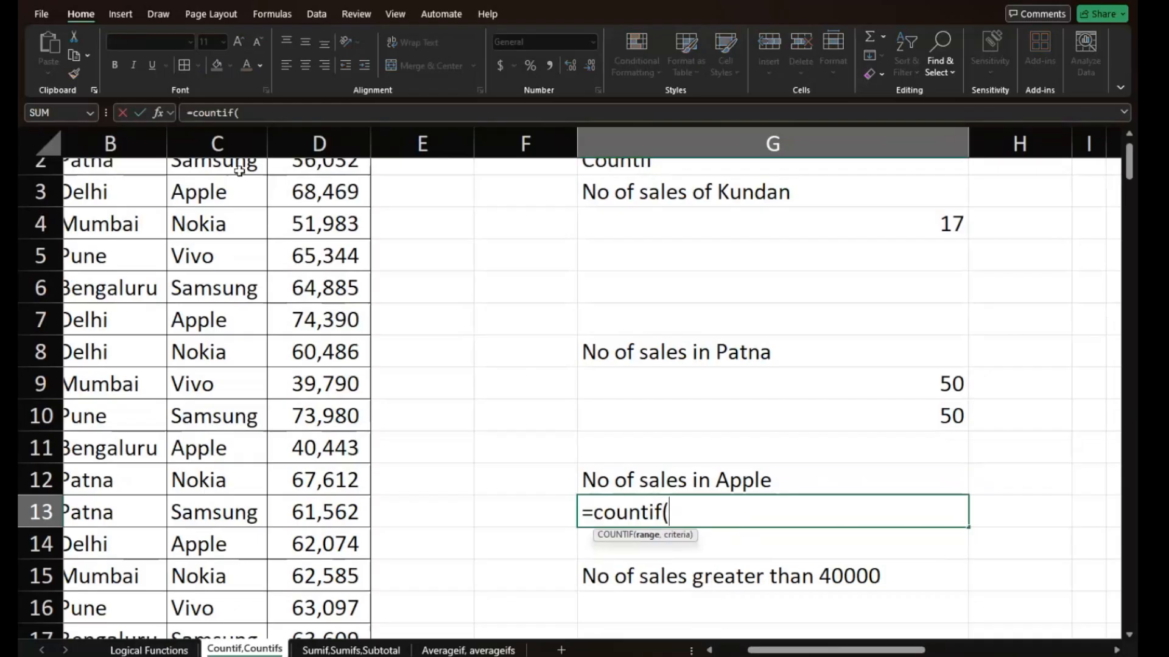
{"action": "left_click", "coordinate": [239, 146]}
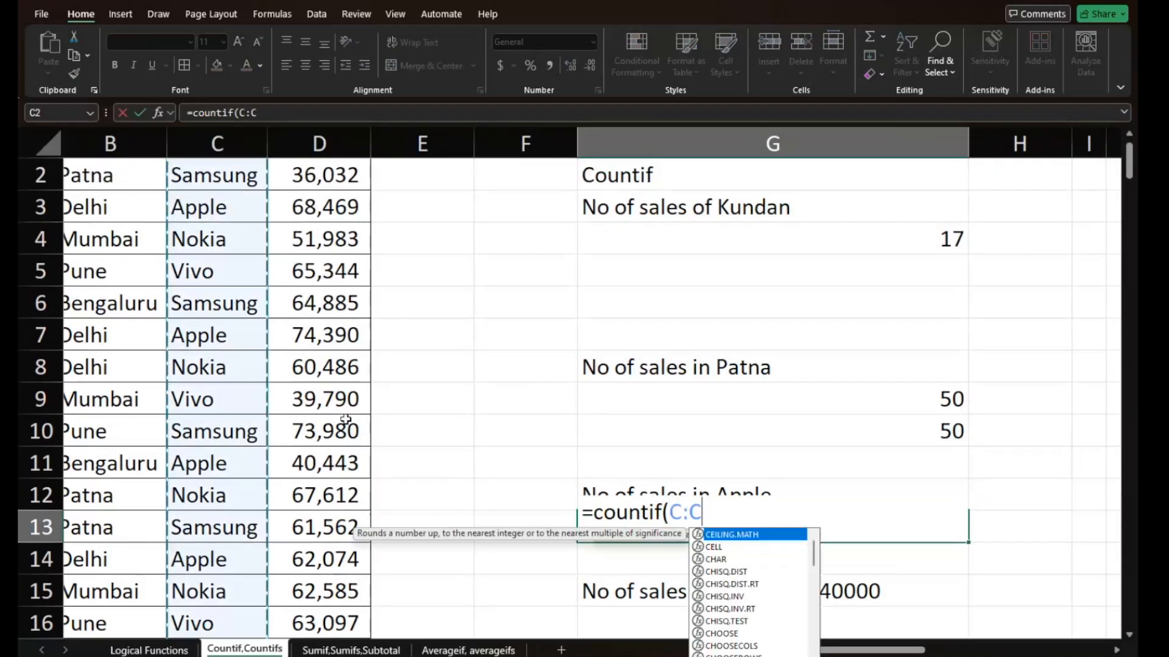
{"action": "type", "text": ","}
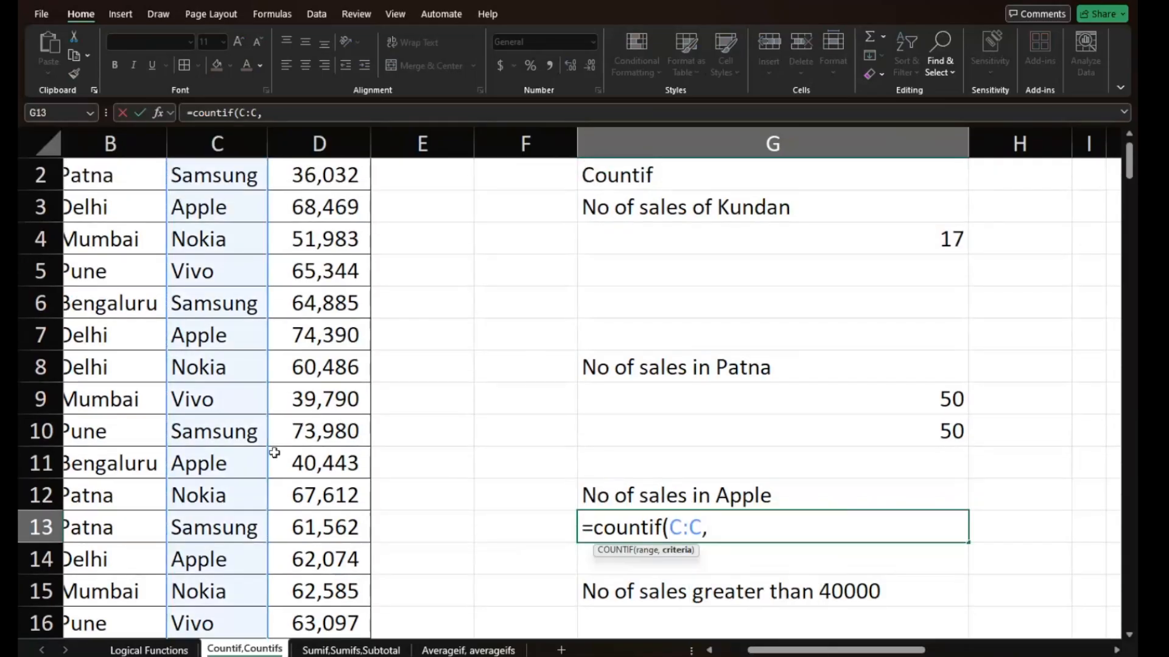
{"action": "left_click", "coordinate": [215, 339]}
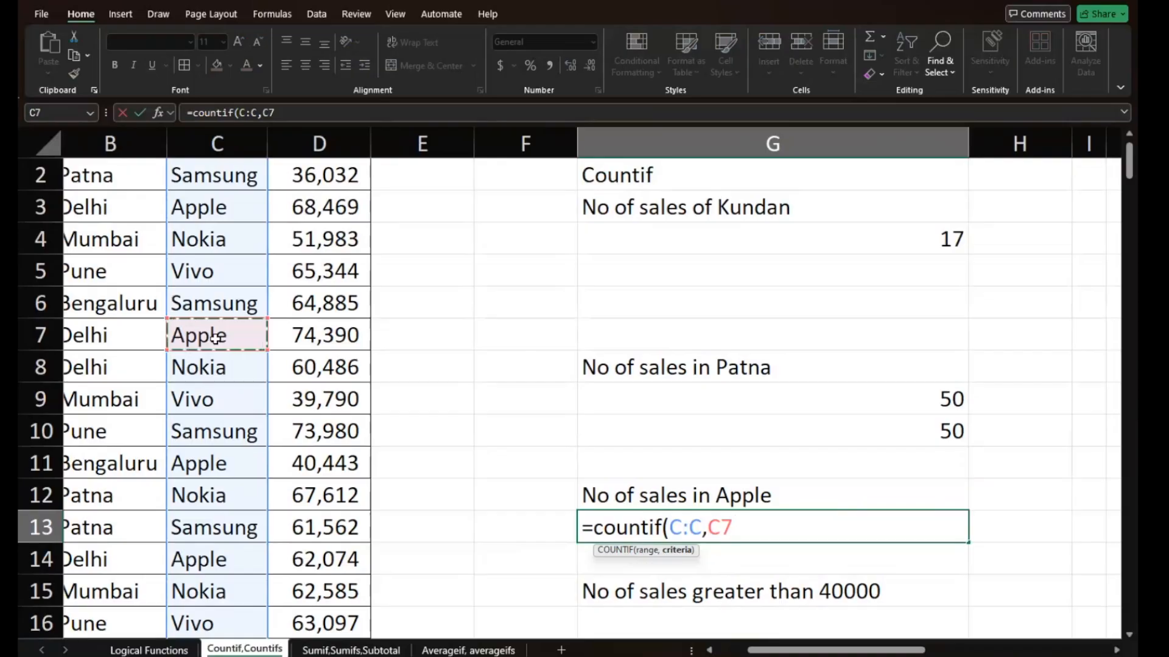
{"action": "key", "text": "F4"}
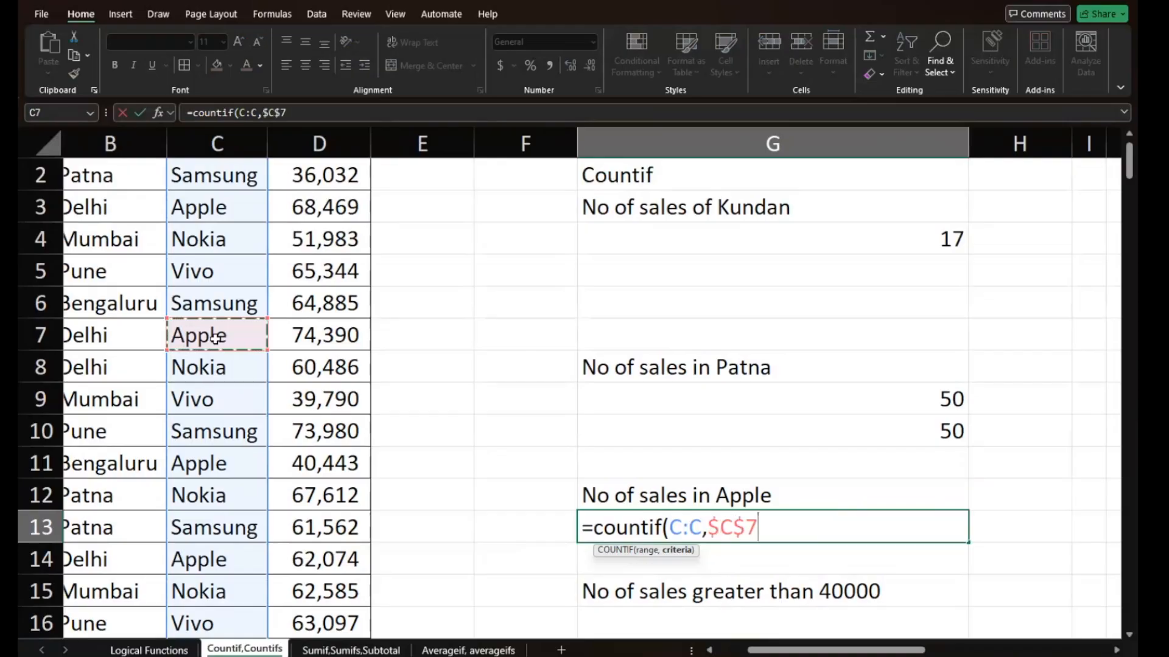
{"action": "type", "text": ")"}
{"action": "key", "text": "Return"}
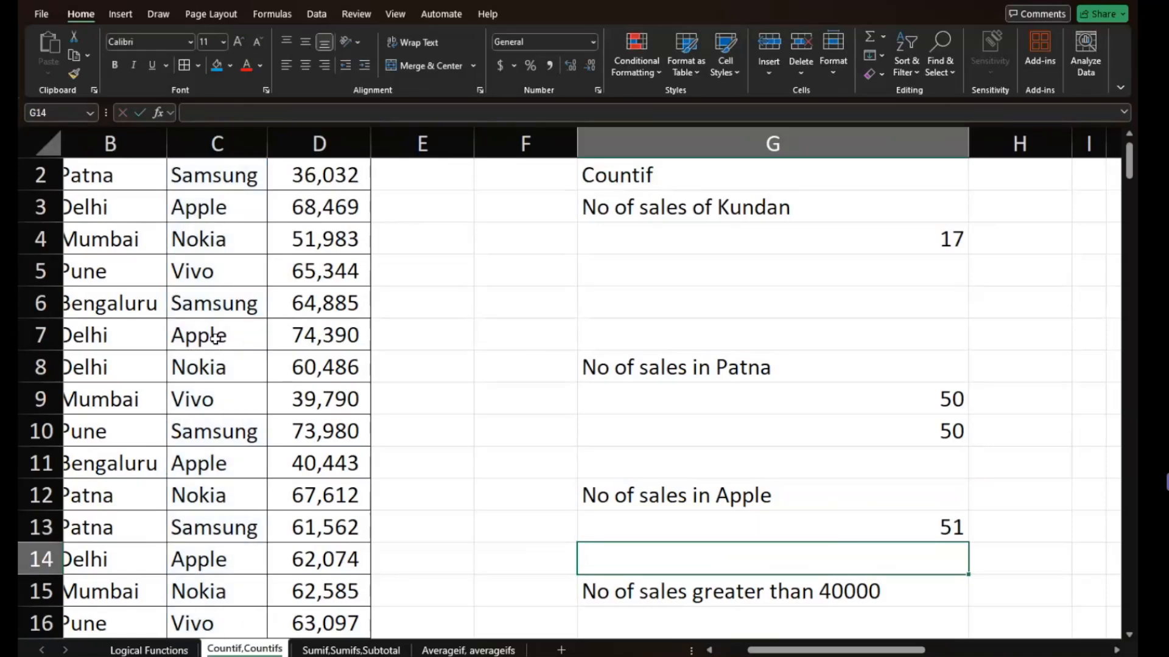
- Try to enter a COUNTIF over column D in G16, using the unquoted criterion <40000
{"action": "key", "text": "Down"}
{"action": "key", "text": "Down"}
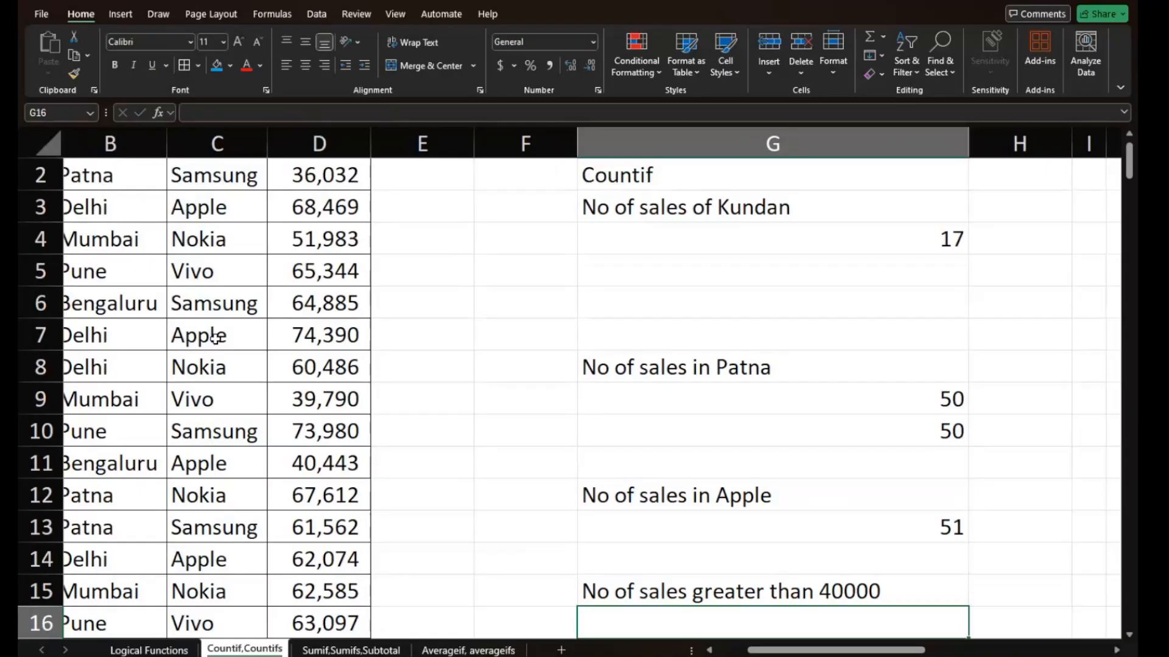
{"action": "type", "text": "=co"}
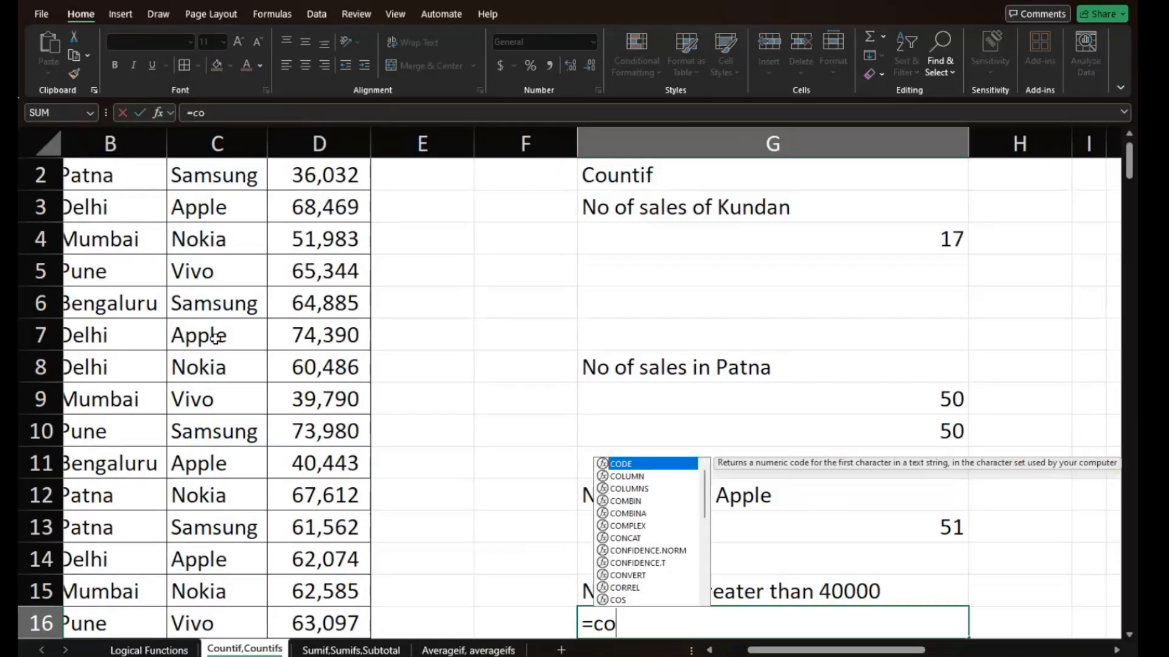
{"action": "type", "text": "untif"}
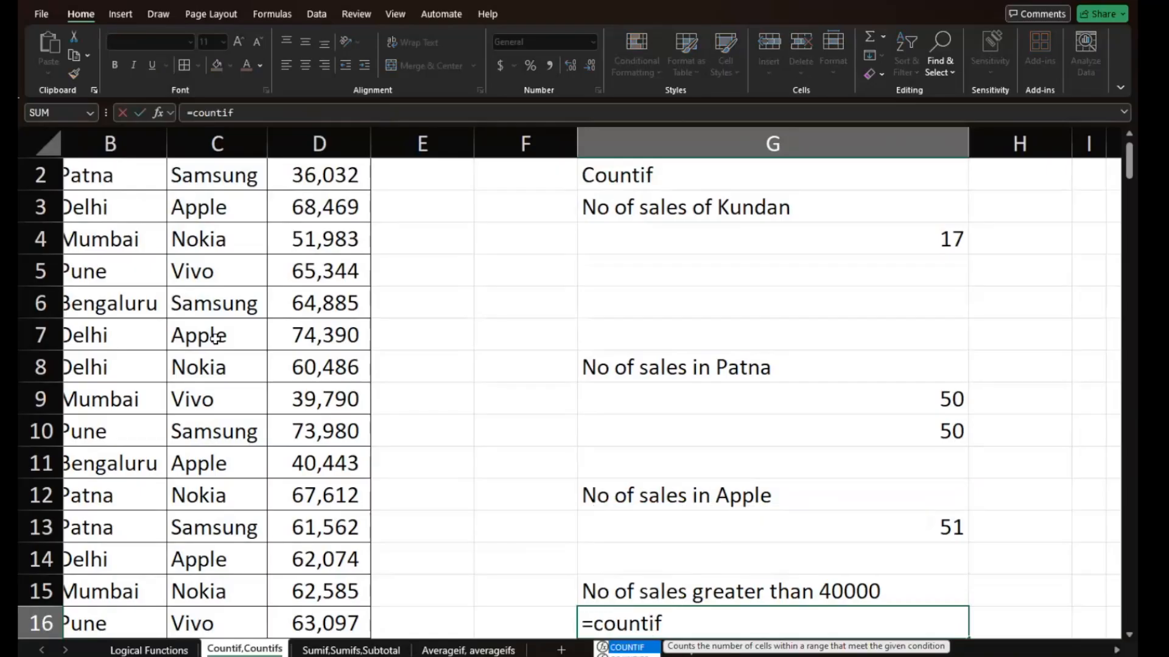
{"action": "type", "text": "("}
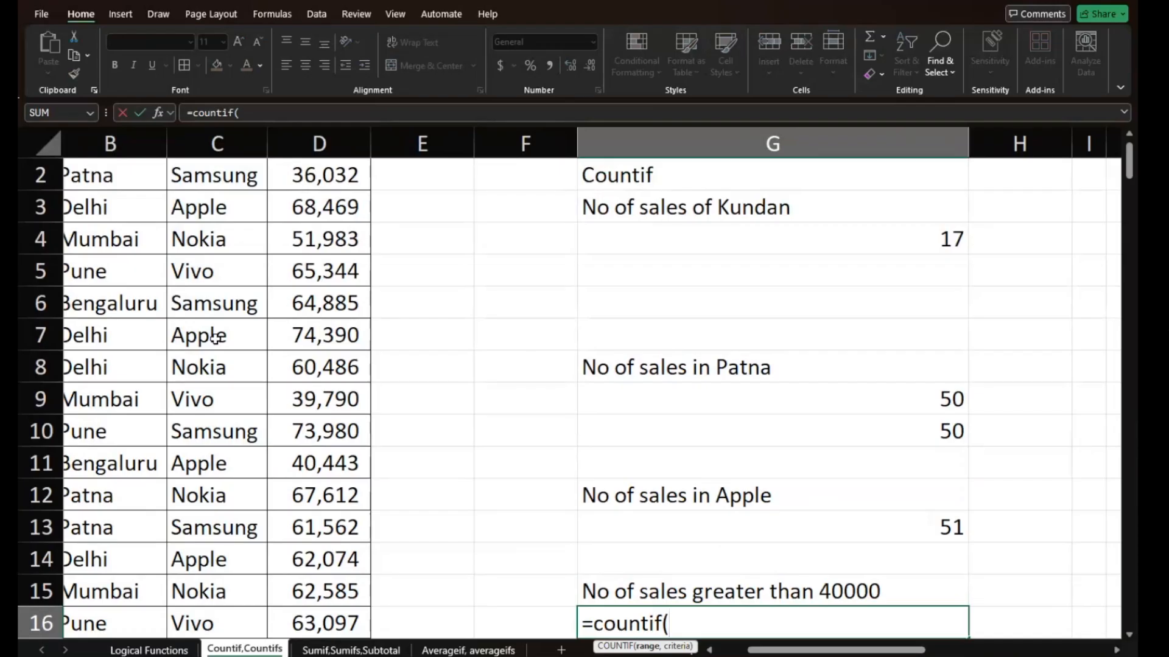
{"action": "left_click", "coordinate": [328, 142]}
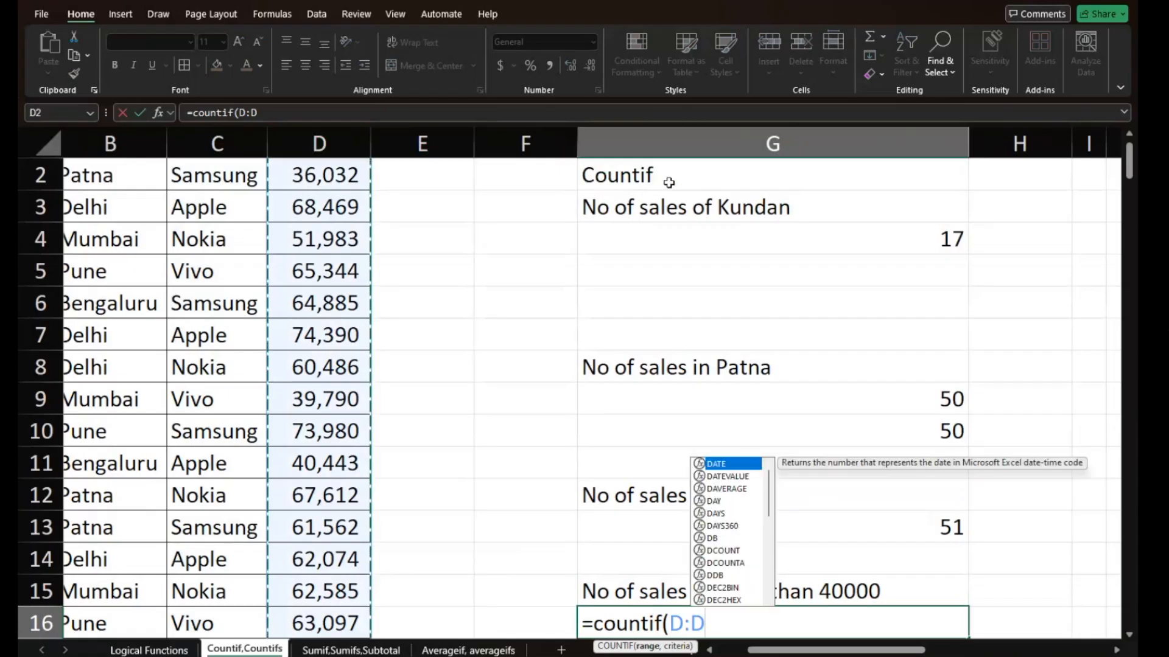
{"action": "type", "text": ","}
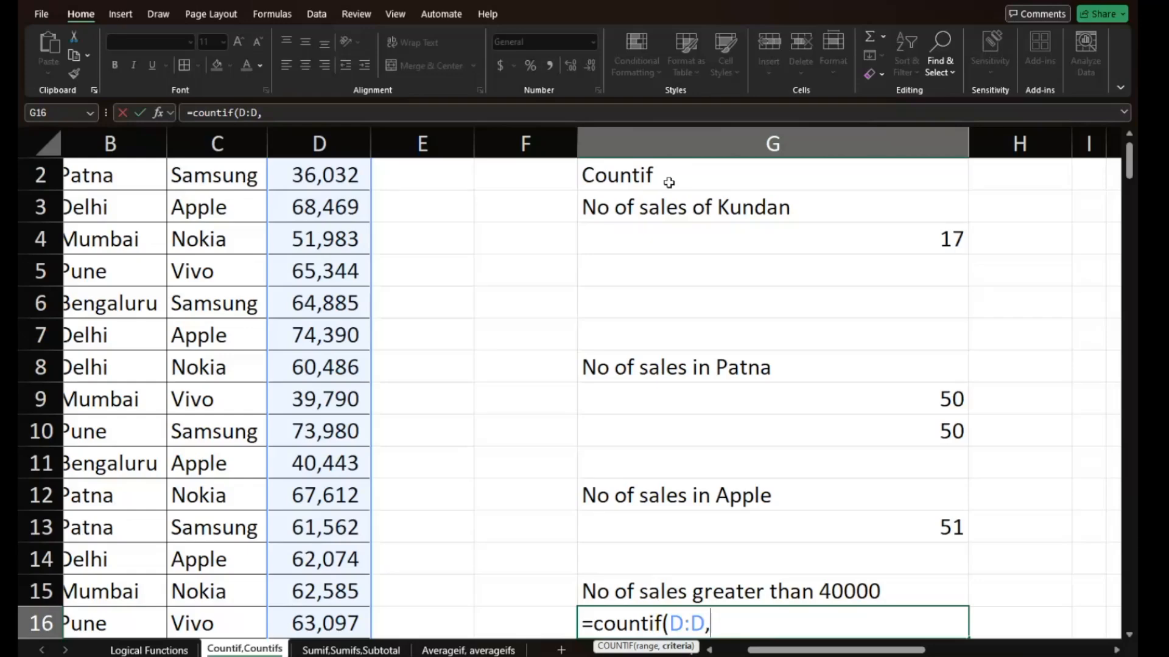
{"action": "type", "text": "<49"}
{"action": "key", "text": "BackSpace"}
{"action": "type", "text": "0000"}
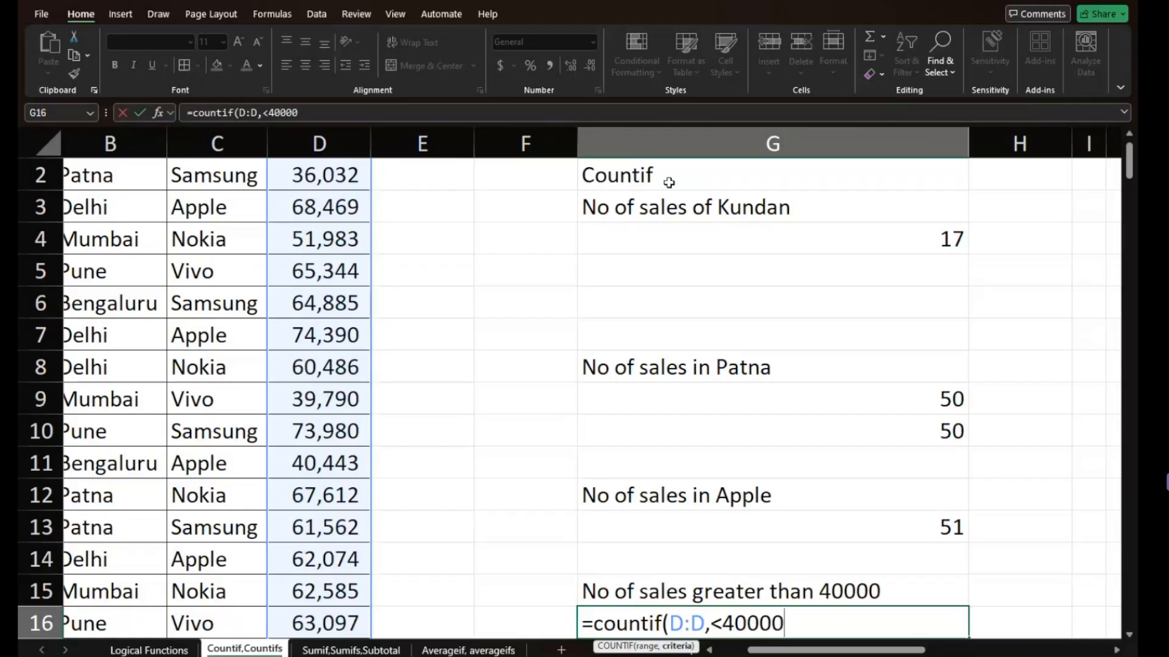
{"action": "type", "text": ")"}
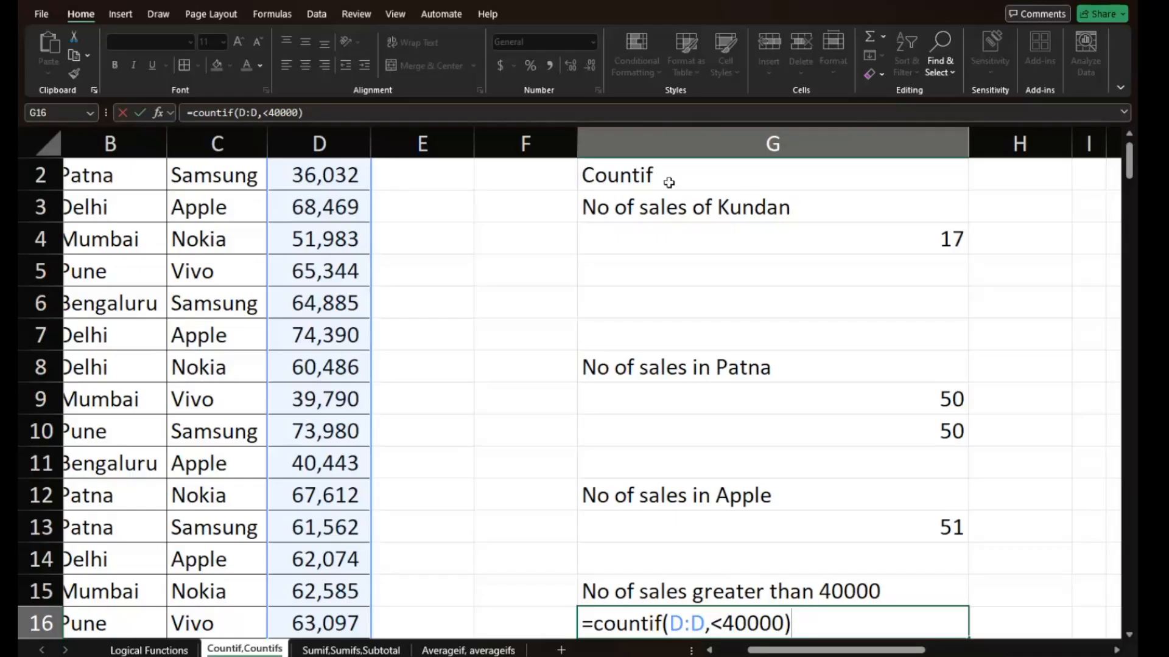
{"action": "key", "text": "Return"}
{"action": "key", "text": "Return"}
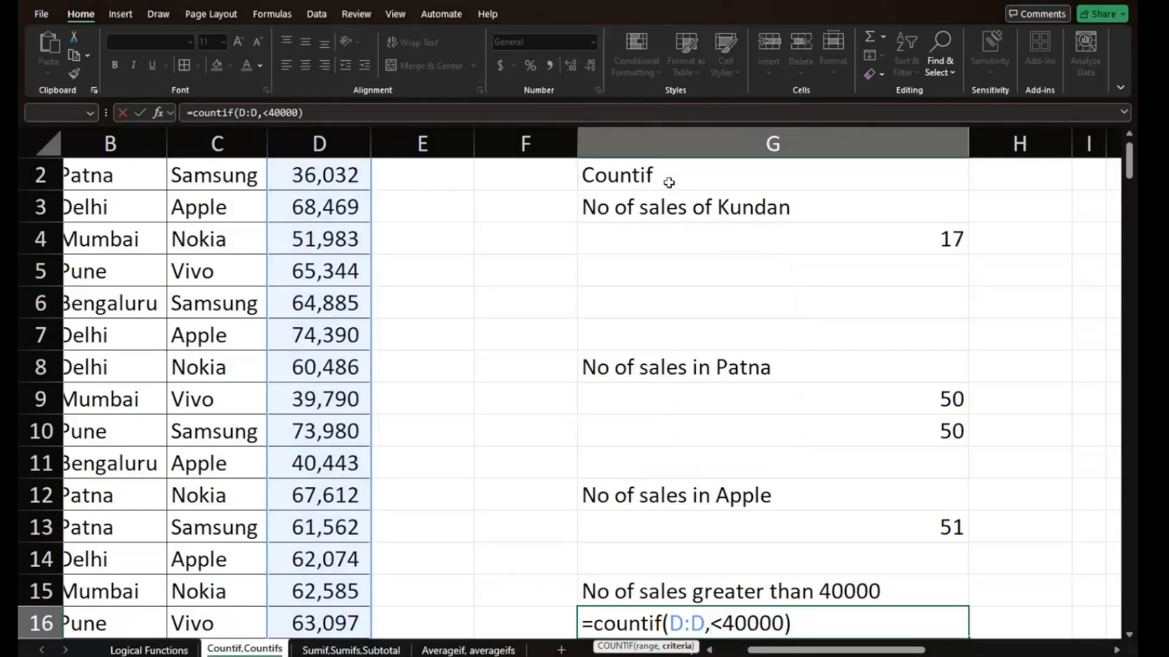
- Enclose the criterion of G16's COUNTIF in quotation marks, as "<40000", and enter the formula
{"action": "type", "text": "\""}
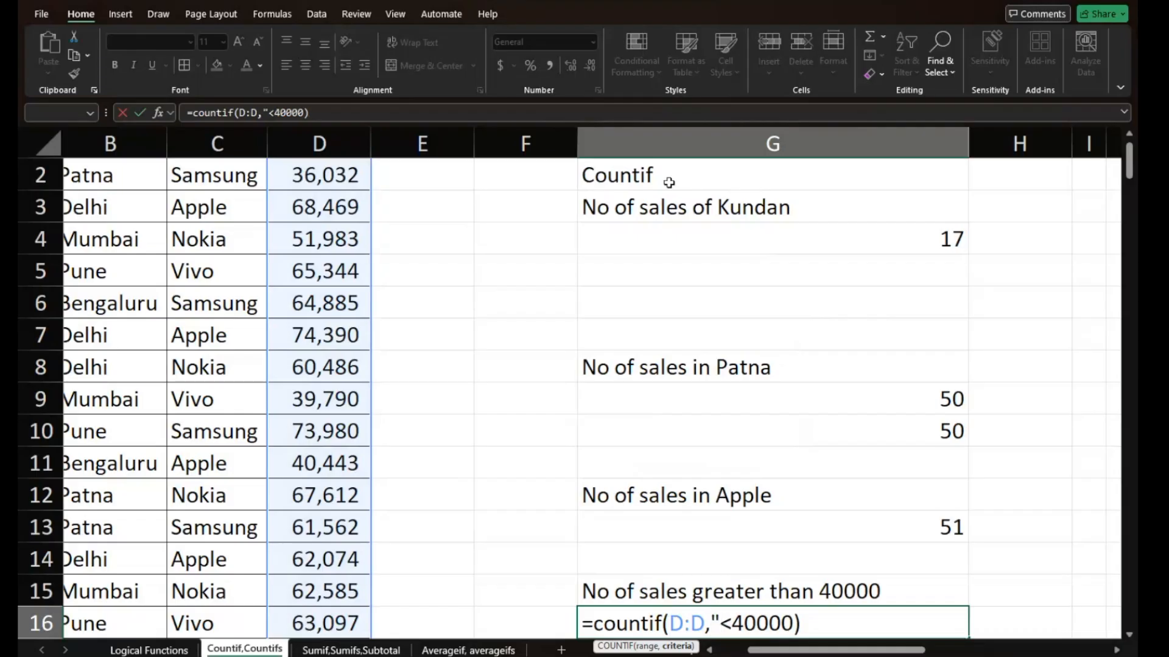
{"action": "key", "text": "Right"}
{"action": "key", "text": "Right"}
{"action": "key", "text": "Right"}
{"action": "key", "text": "Right"}
{"action": "key", "text": "Right"}
{"action": "type", "text": "\""}
{"action": "key", "text": "Return"}
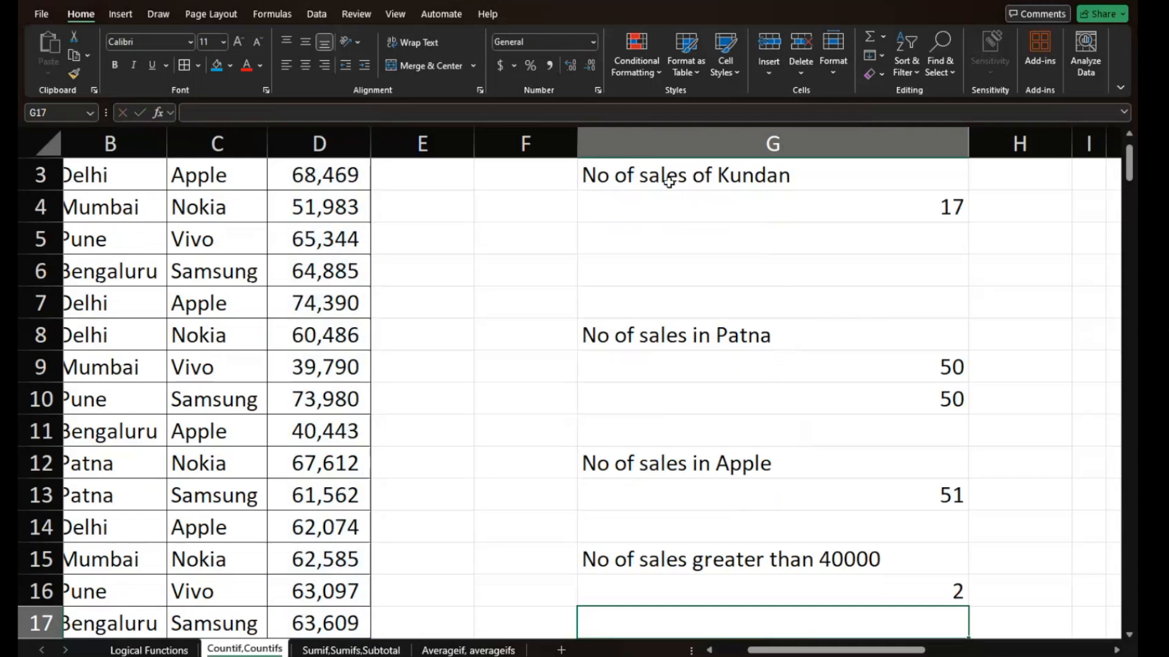
- Open the COUNTIF formula in G16 for editing
{"action": "key", "text": "Up"}
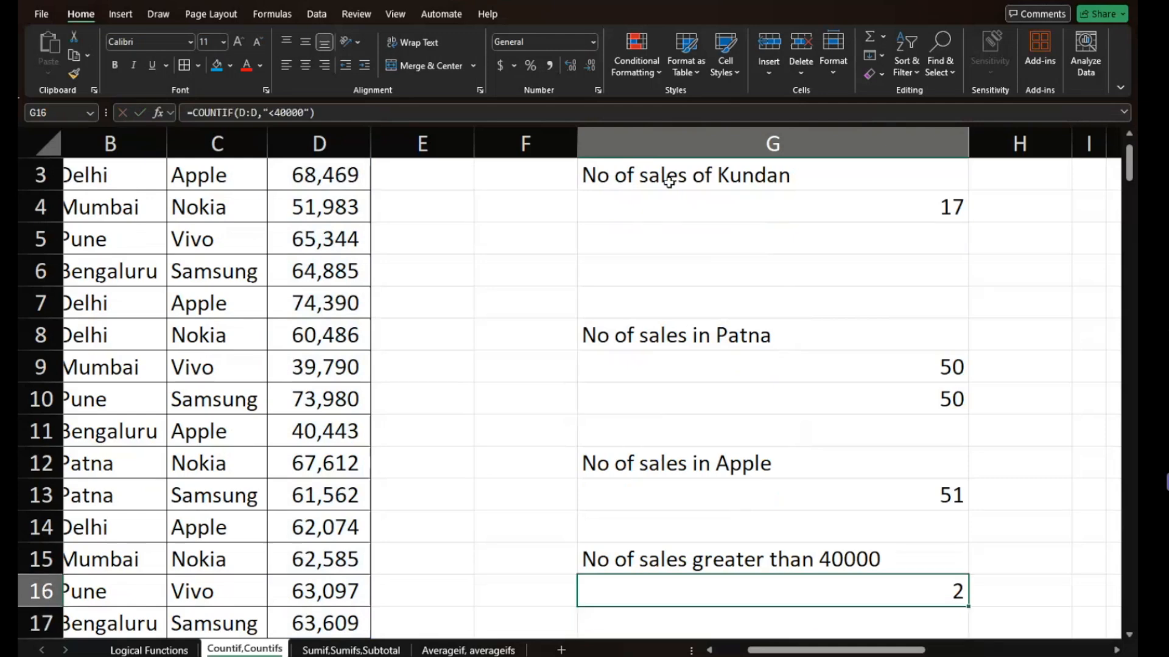
{"action": "key", "text": "Down"}
{"action": "key", "text": "Up"}
{"action": "double_click", "coordinate": [838, 592]}
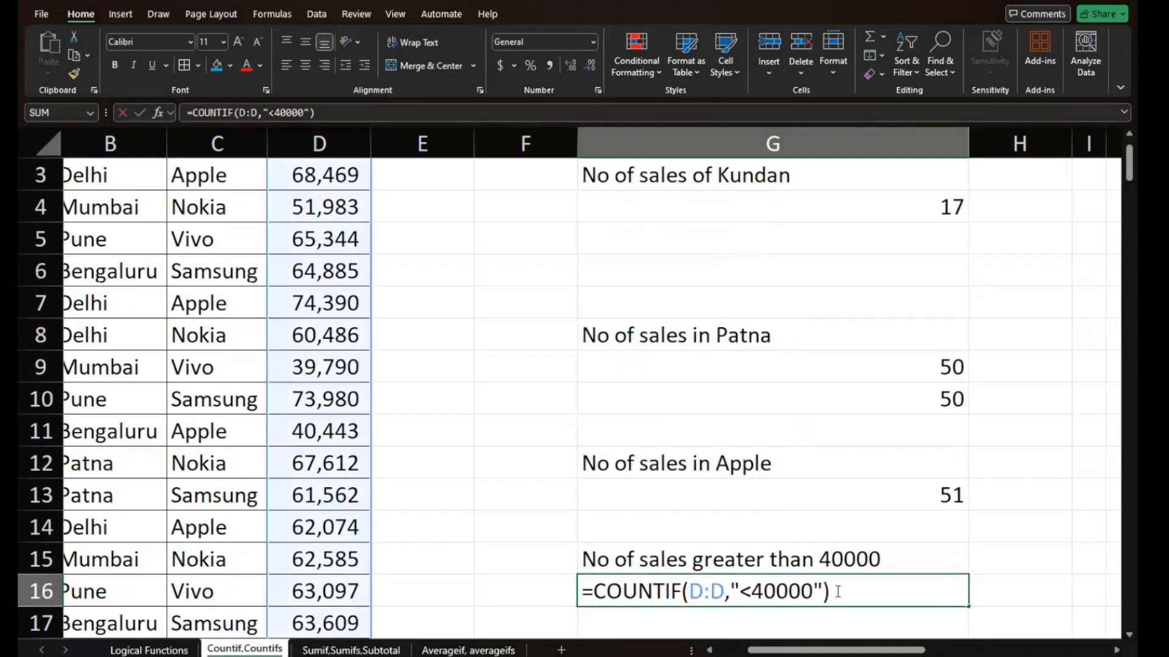
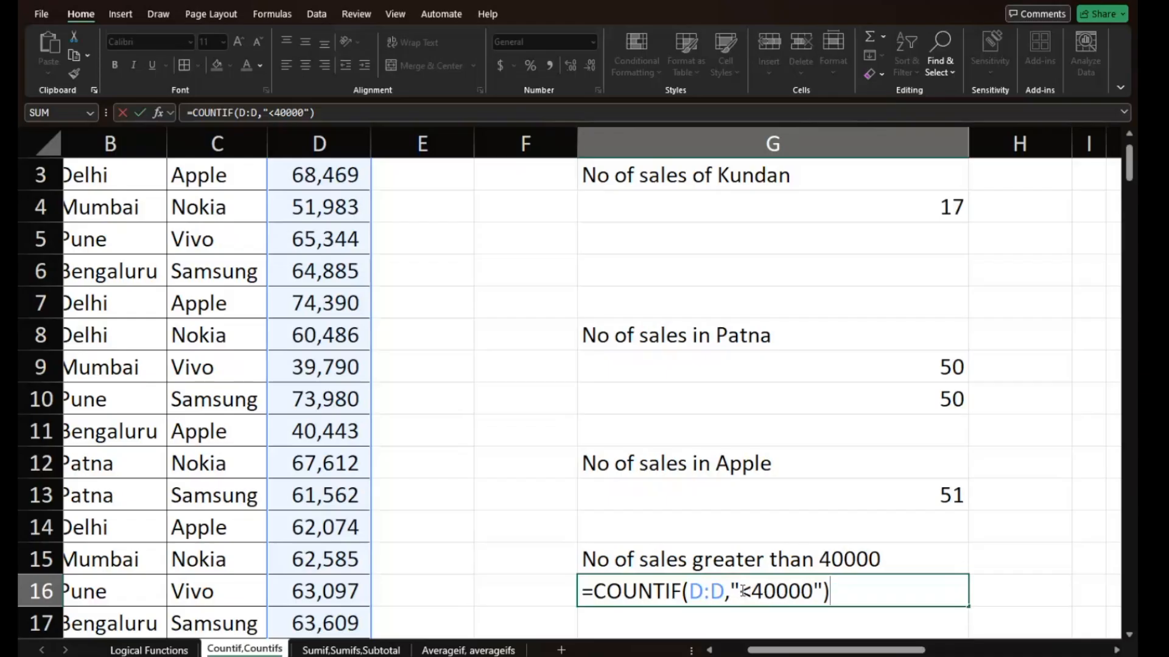
- Change the criterion of G16's COUNTIF over column D to ">40000" and enter the formula
{"action": "left_click", "coordinate": [742, 591]}
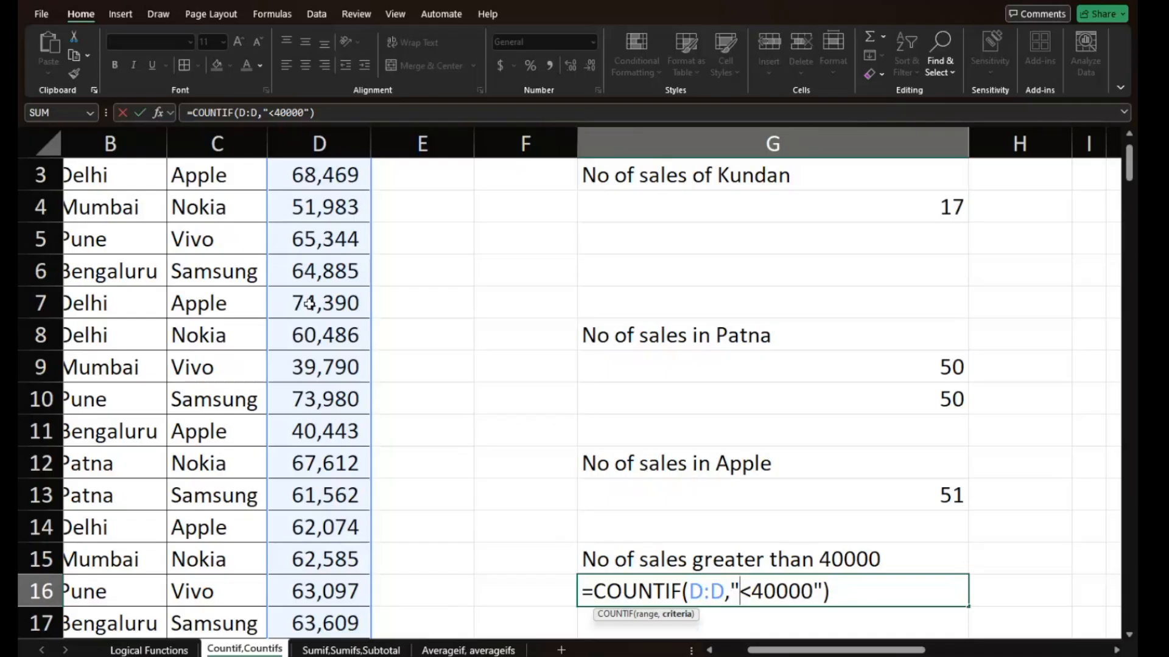
{"action": "key", "text": "Return"}
{"action": "scroll", "coordinate": [341, 243], "scroll_direction": "up", "scroll_amount": 2}
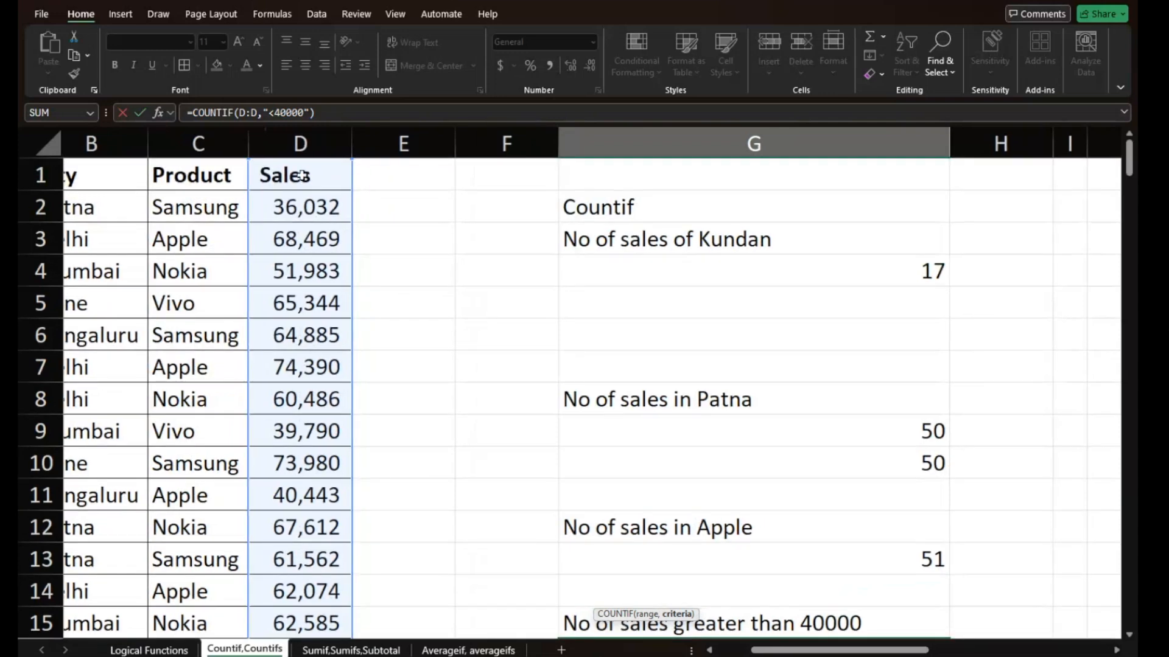
{"action": "left_click", "coordinate": [300, 130]}
{"action": "scroll", "coordinate": [633, 424], "scroll_direction": "down", "scroll_amount": 2}
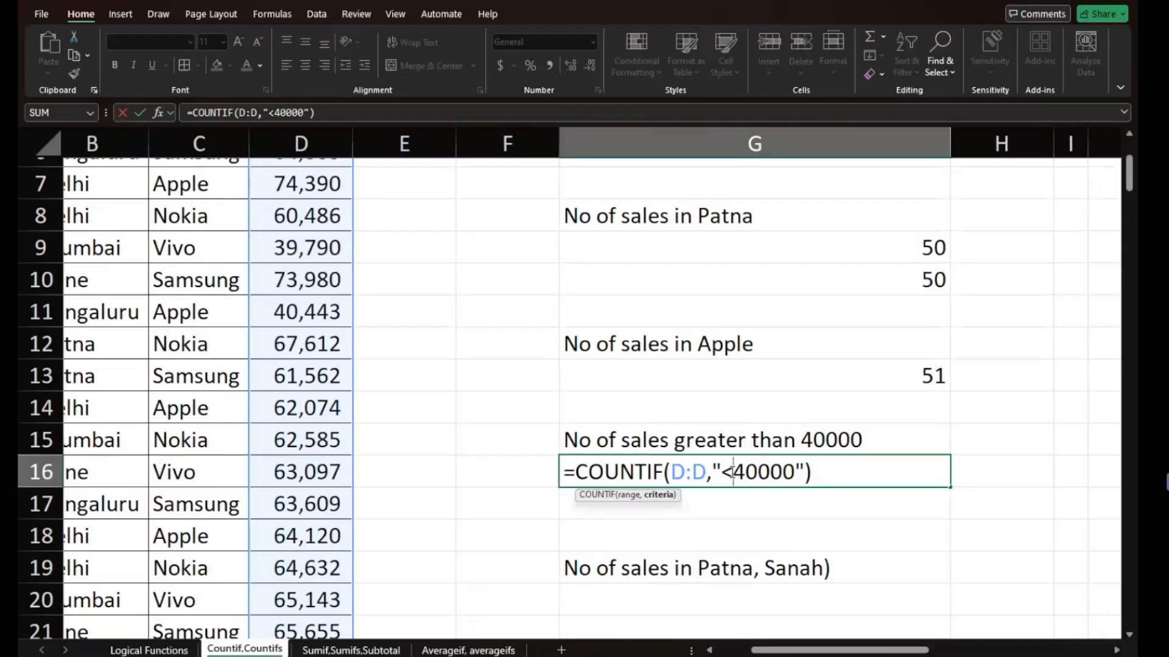
{"action": "key", "text": "BackSpace"}
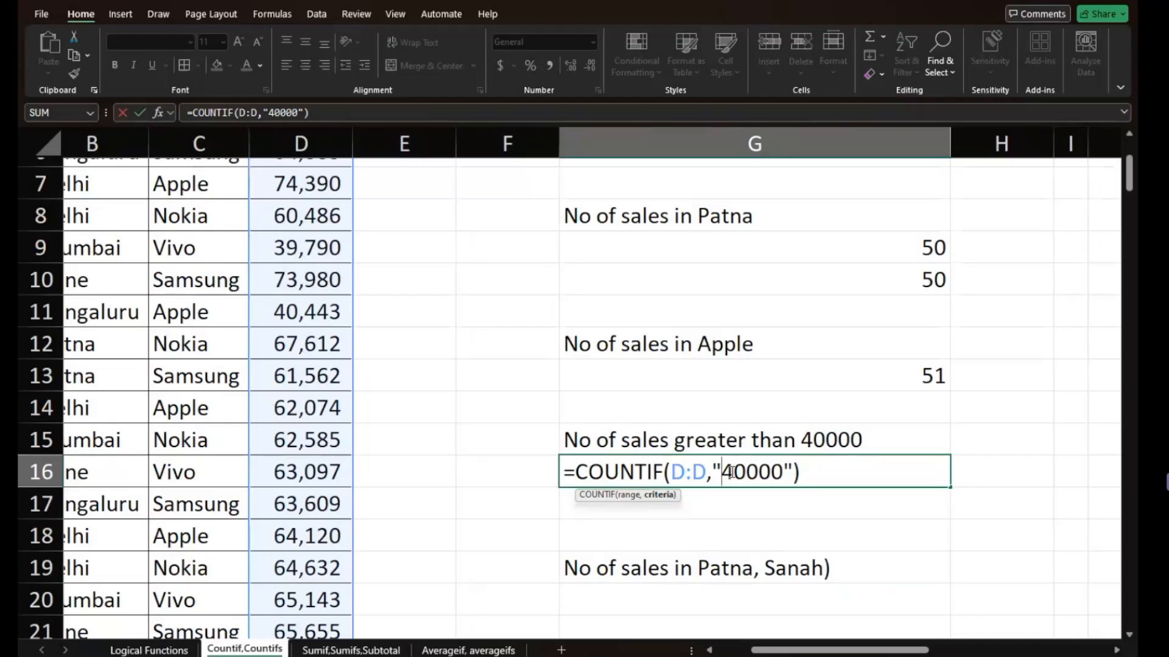
{"action": "type", "text": ">"}
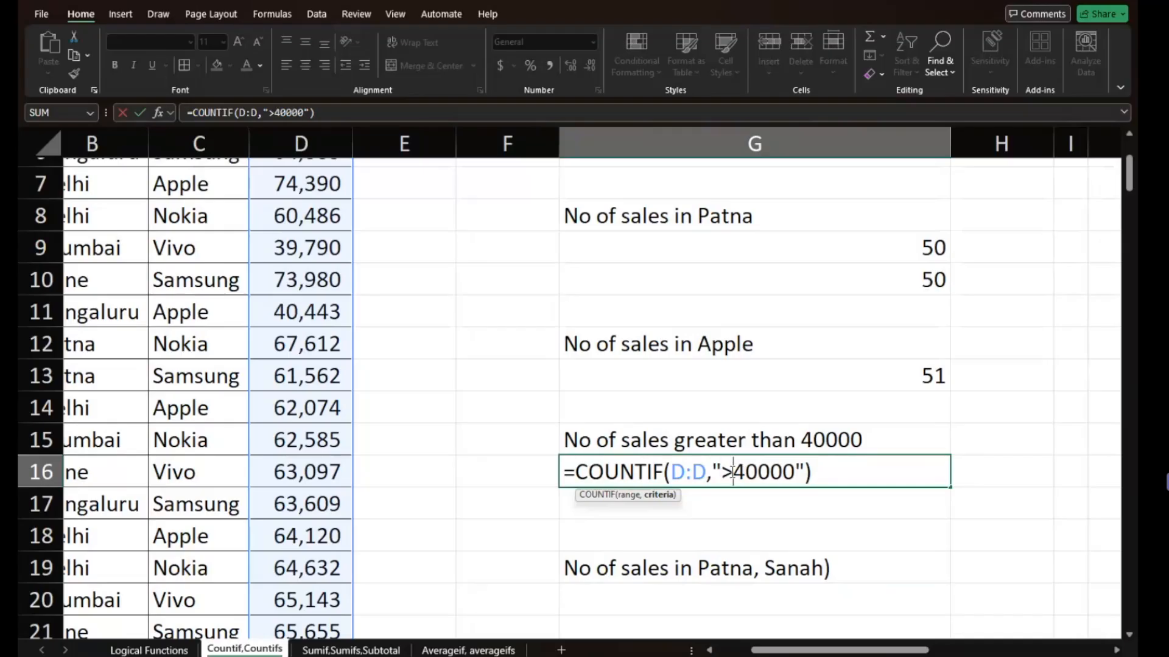
{"action": "key", "text": "Return"}
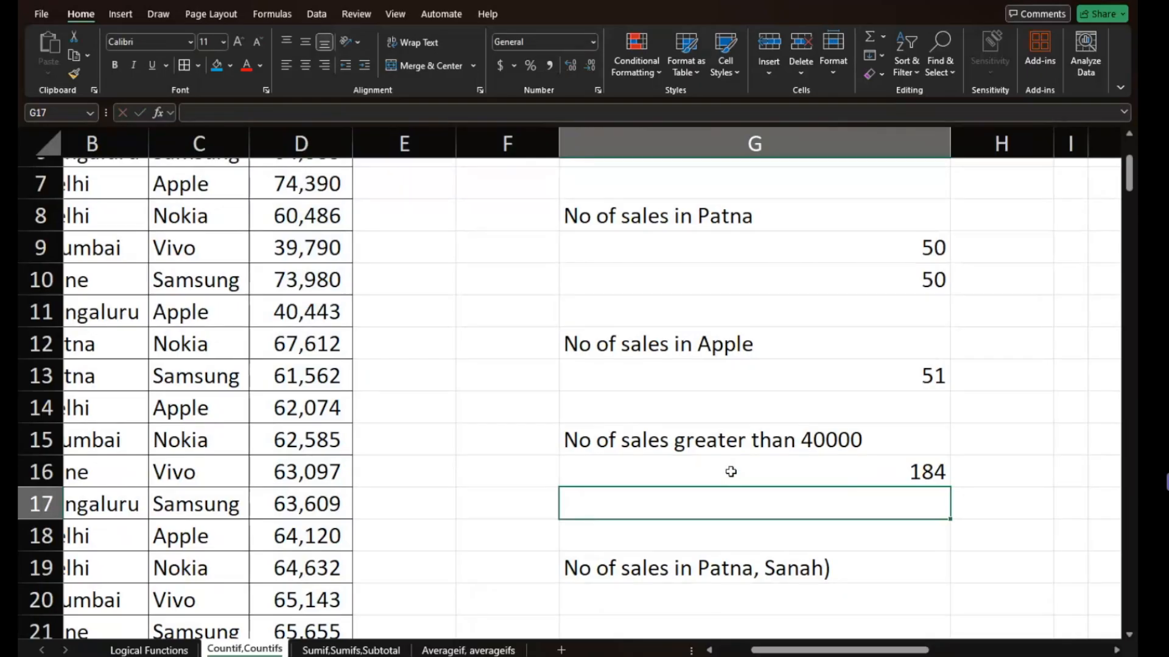
- Remove the stray closing parenthesis from the end of the question label in G19
{"action": "scroll", "coordinate": [731, 472], "scroll_direction": "down", "scroll_amount": 1}
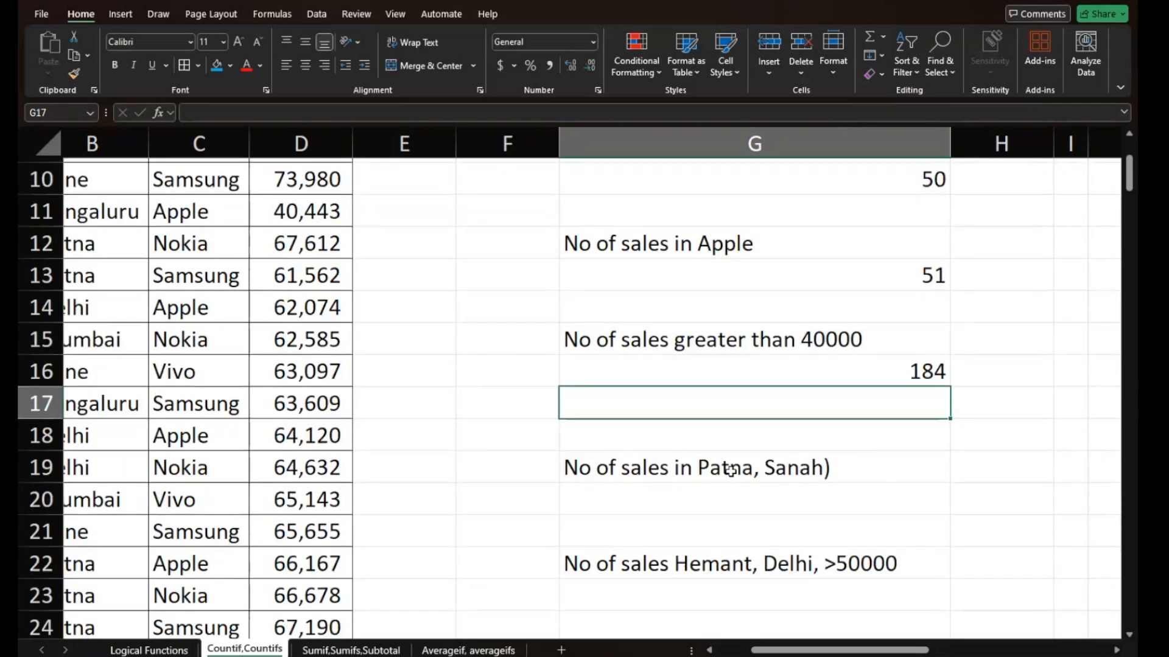
{"action": "left_click", "coordinate": [717, 485]}
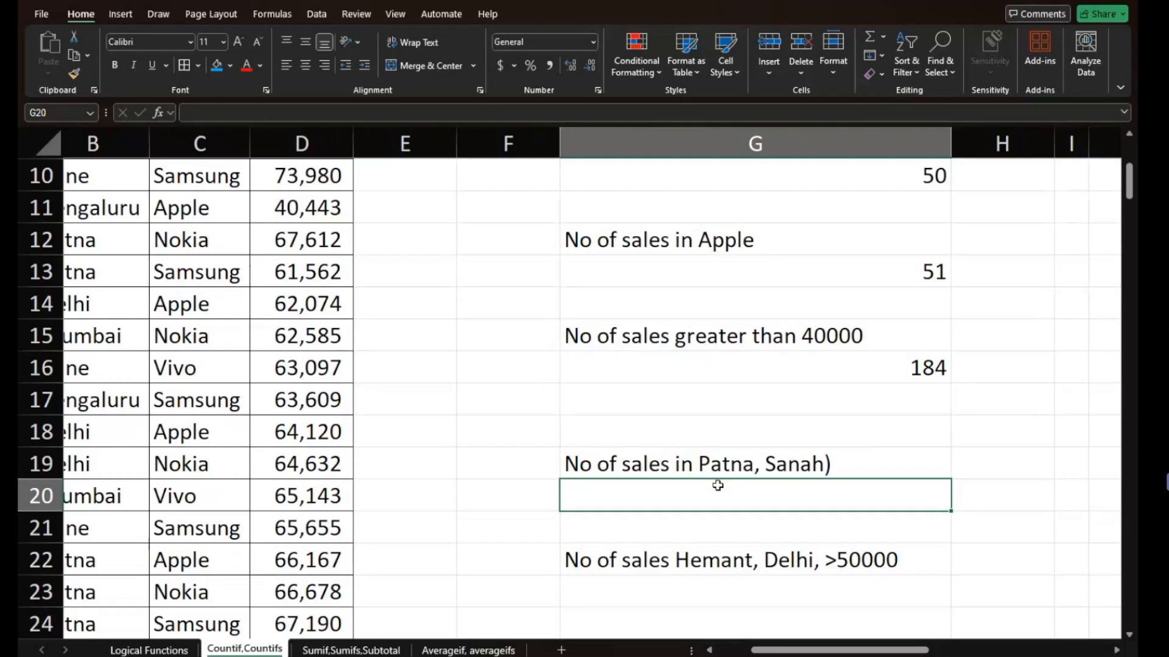
{"action": "double_click", "coordinate": [846, 464]}
{"action": "key", "text": "BackSpace"}
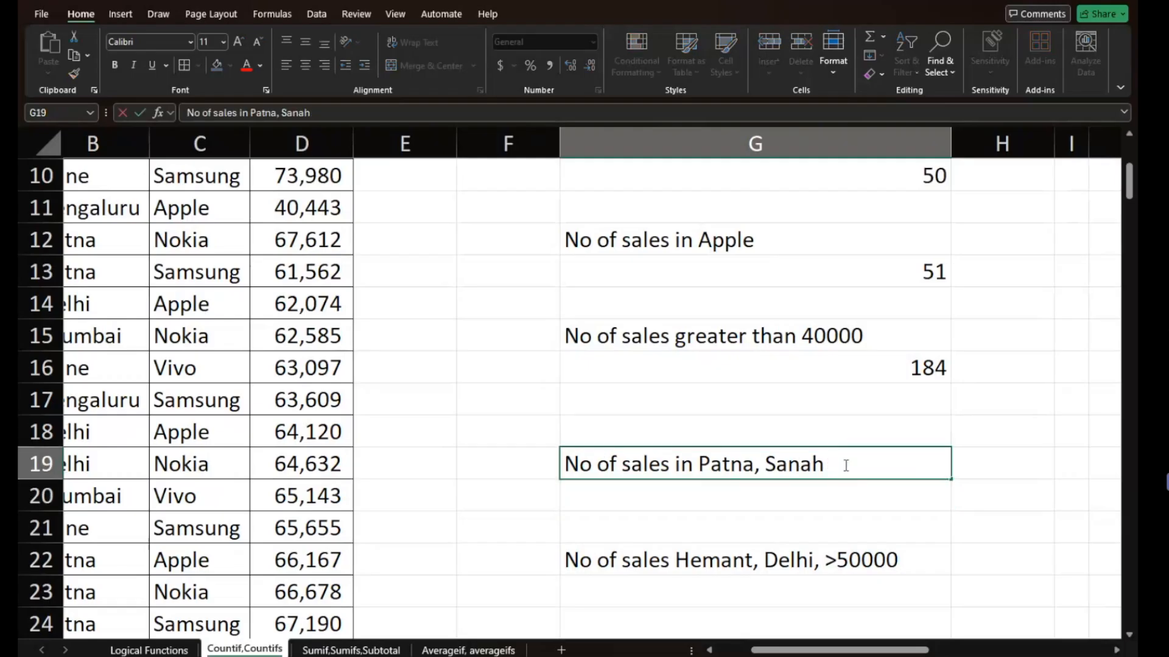
{"action": "key", "text": "Return"}
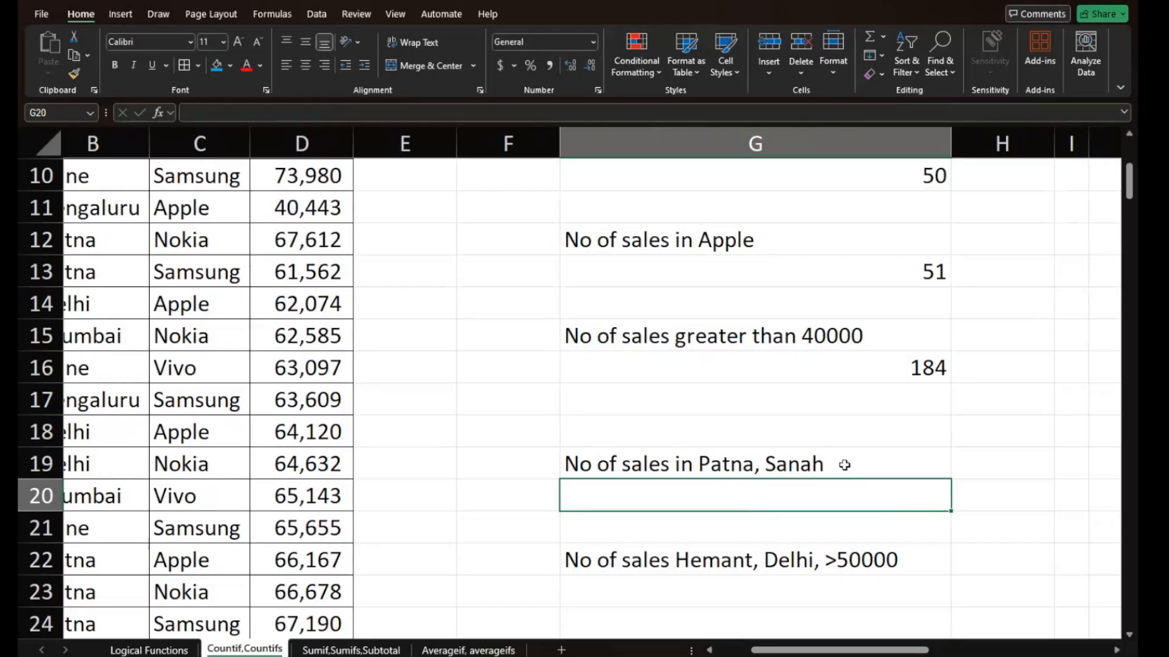
- Start a COUNTIF formula in G20 with column B as the range and B12 (Patna) as the criterion
{"action": "type", "text": "=countif"}
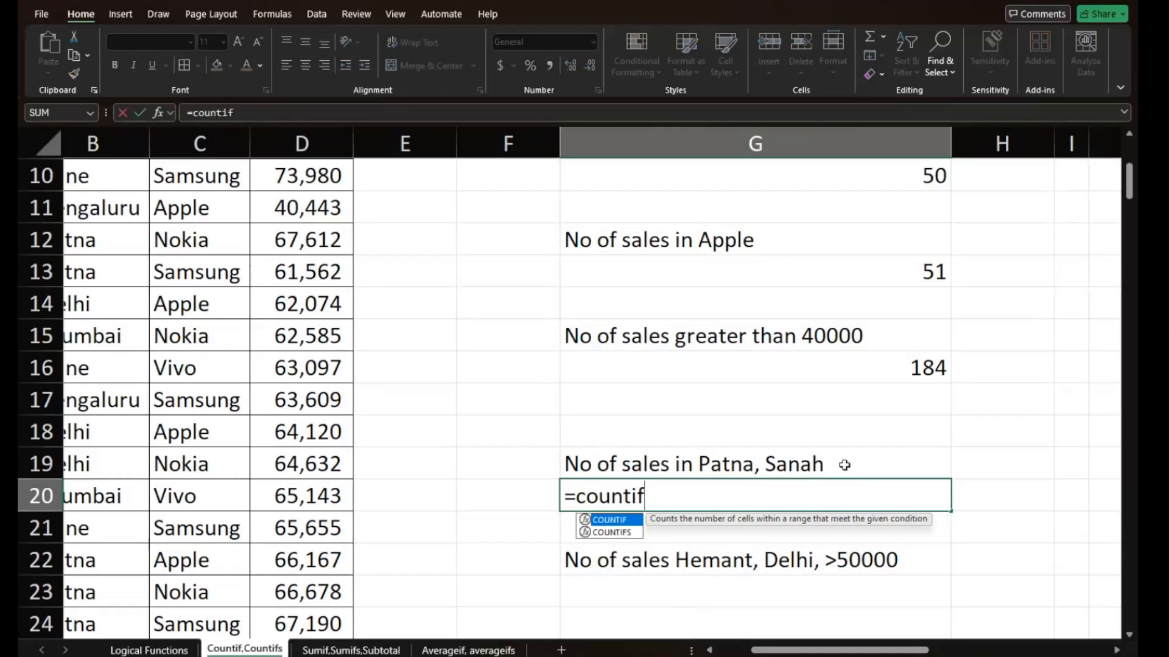
{"action": "type", "text": "("}
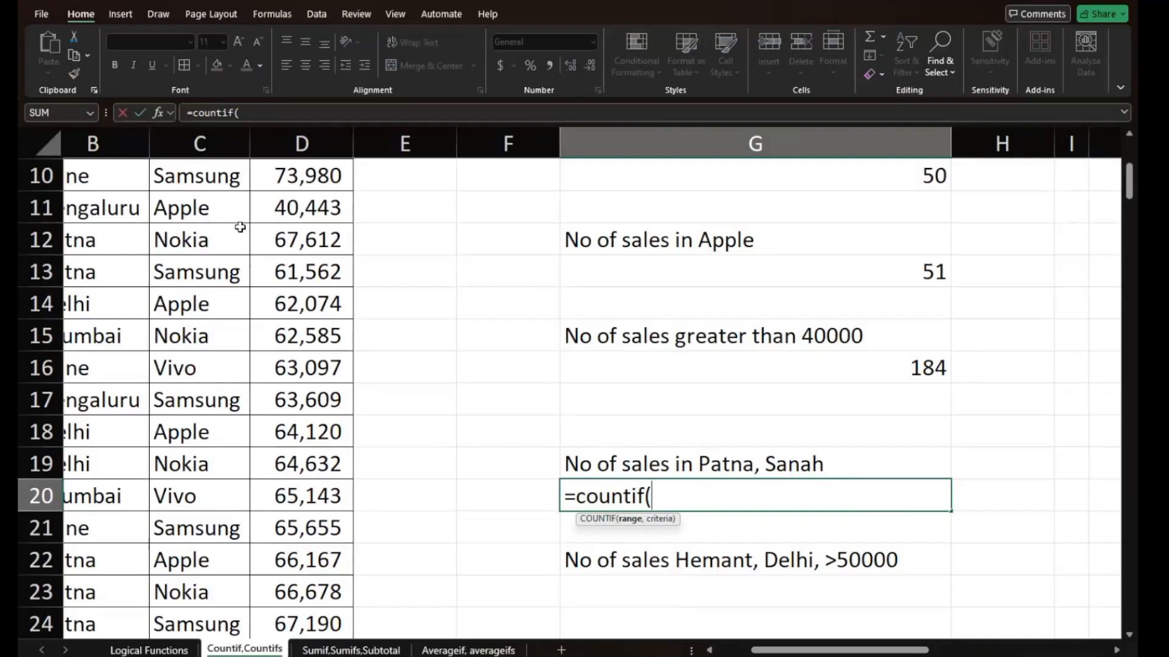
{"action": "left_click", "coordinate": [118, 149]}
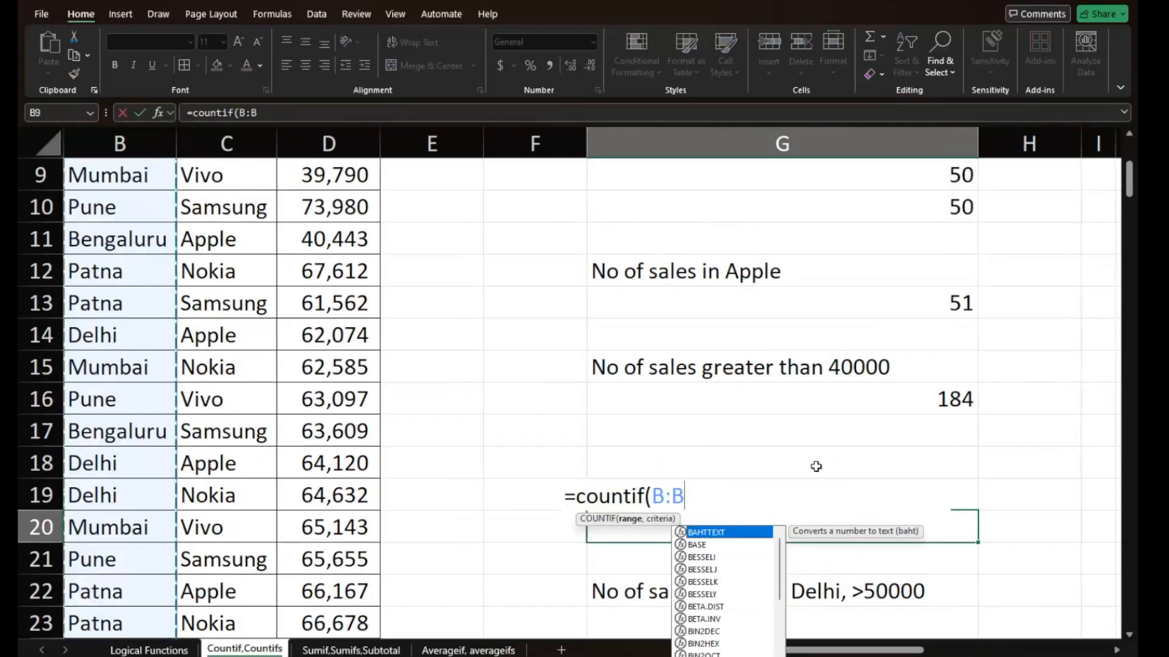
{"action": "type", "text": ","}
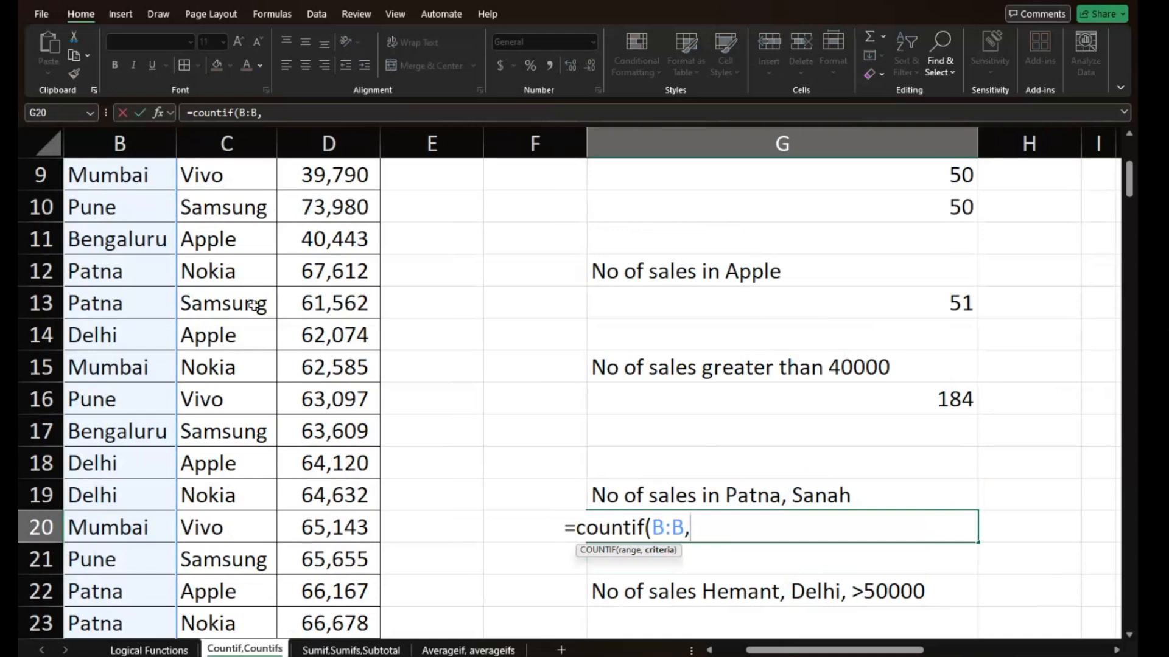
{"action": "left_click", "coordinate": [115, 275]}
{"action": "type", "text": ","}
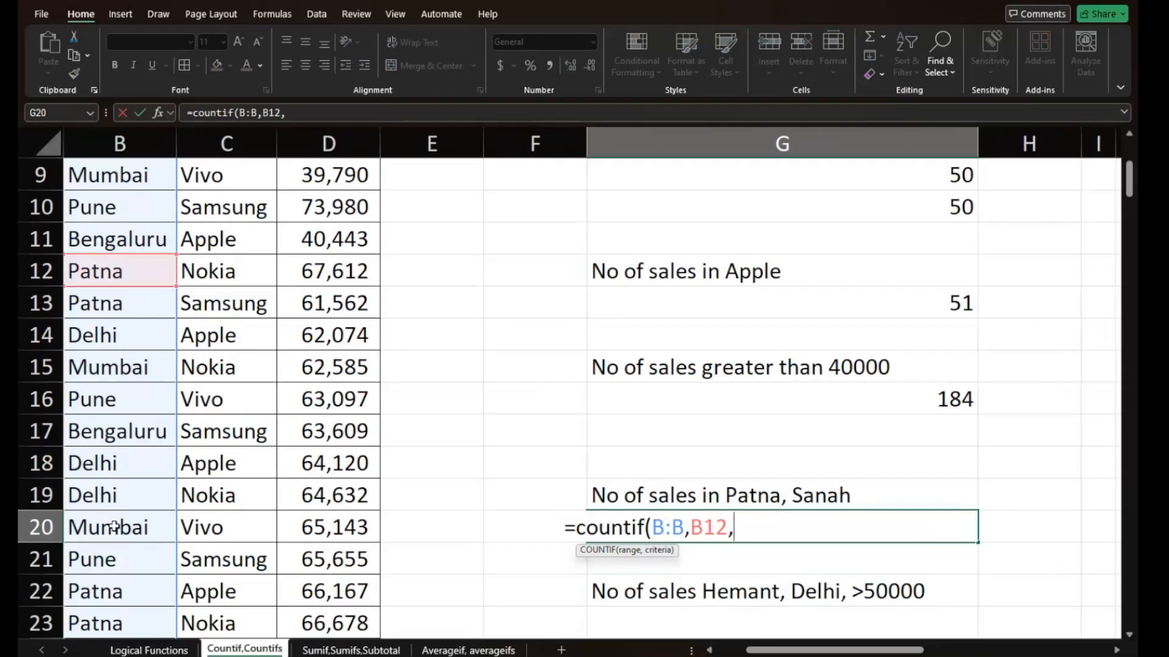
- Add name cell A11 as a third argument to the COUNTIF formula in G20
{"action": "scroll", "coordinate": [114, 527], "scroll_direction": "down", "scroll_amount": 6}
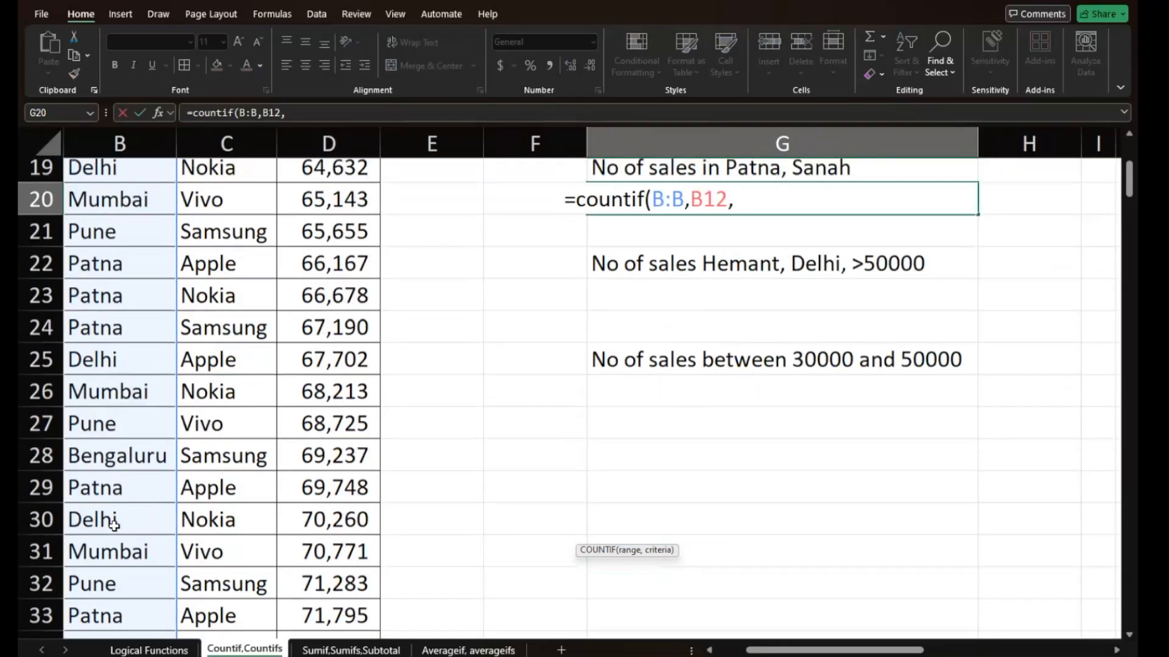
{"action": "scroll", "coordinate": [114, 526], "scroll_direction": "down", "scroll_amount": 7}
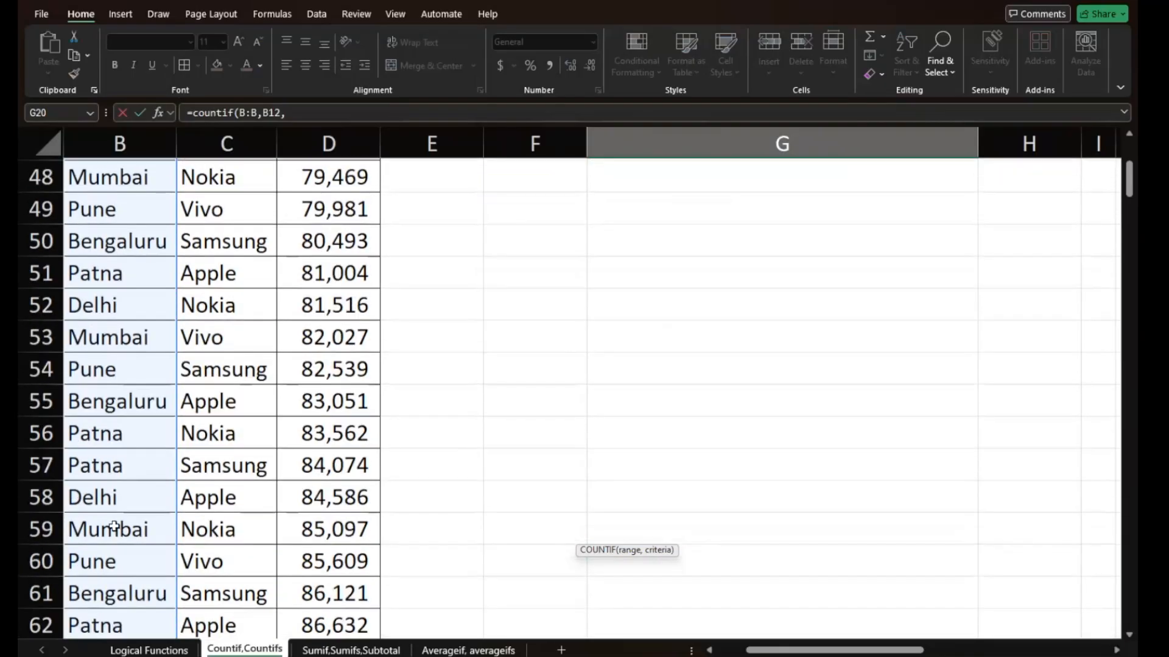
{"action": "scroll", "coordinate": [114, 528], "scroll_direction": "up", "scroll_amount": 15}
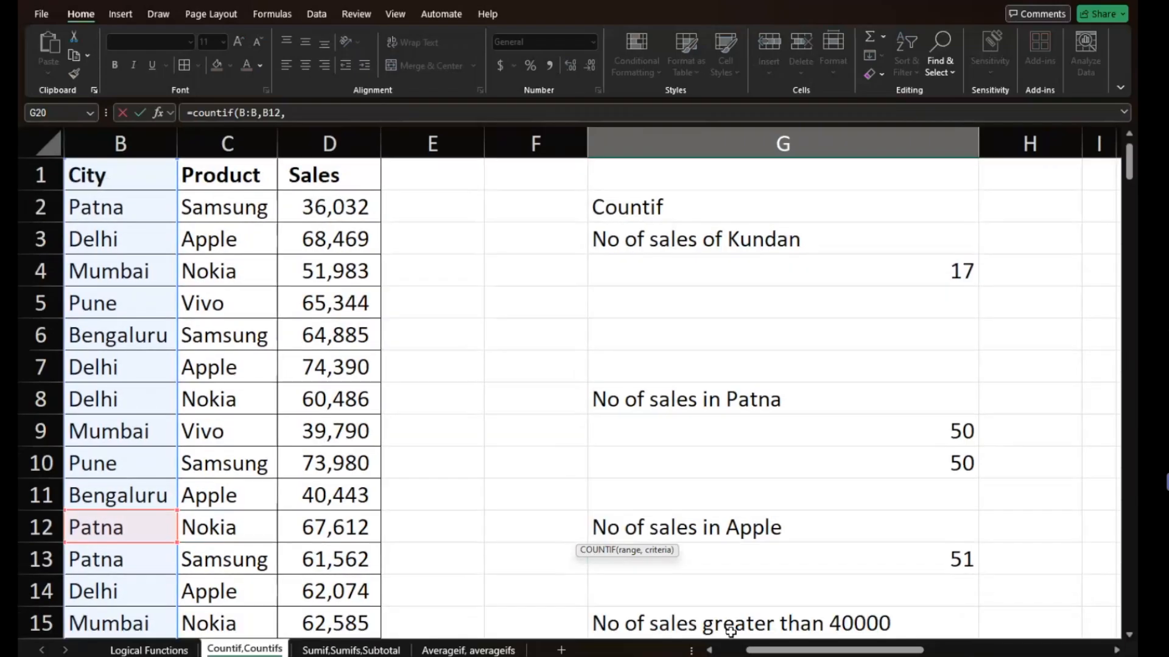
{"action": "left_click", "coordinate": [709, 649]}
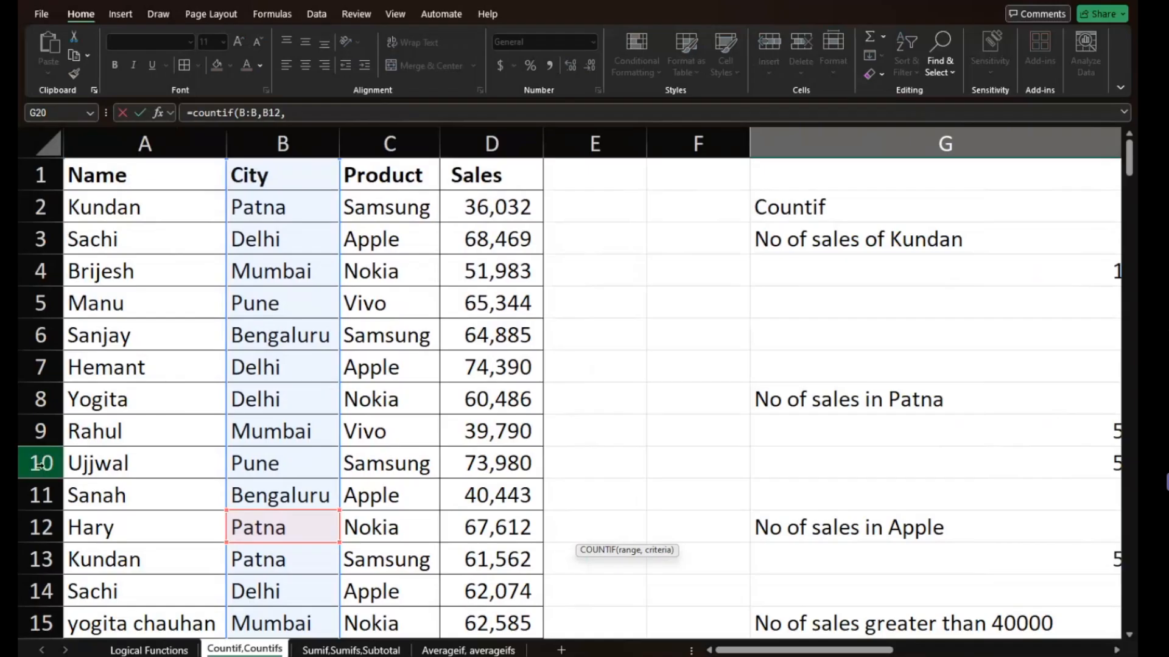
{"action": "left_click", "coordinate": [98, 494]}
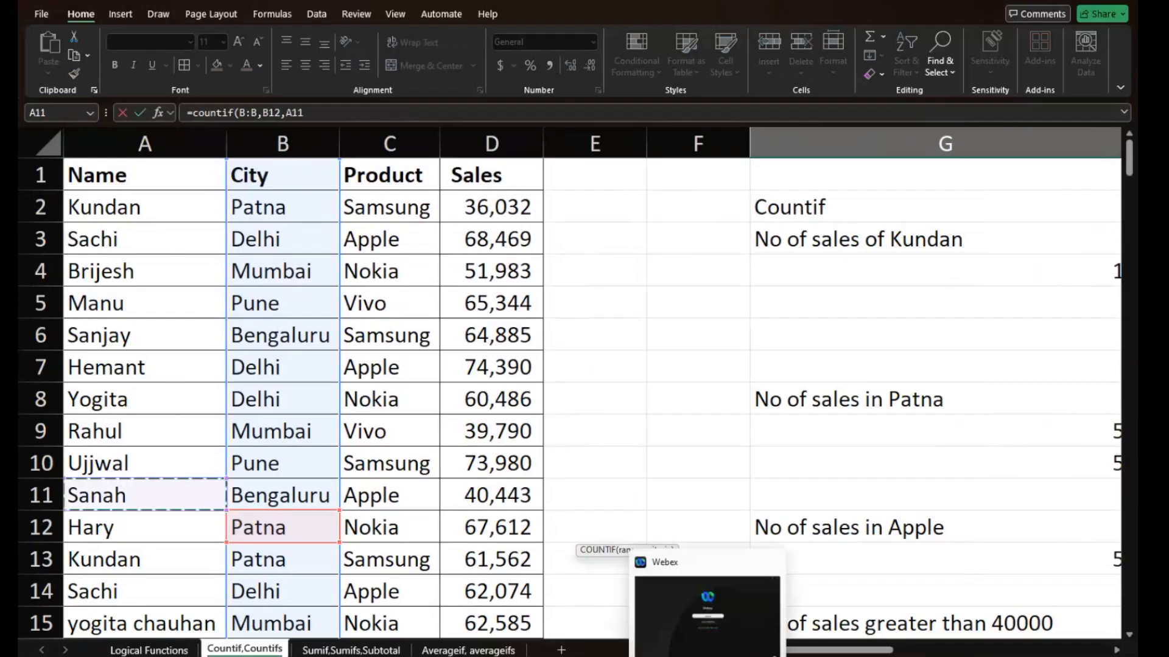
- Make the A11 argument of G20's formula an absolute reference, $A$11
{"action": "left_click_drag", "start_coordinate": [882, 651], "coordinate": [916, 650]}
{"action": "scroll", "coordinate": [903, 552], "scroll_direction": "down", "scroll_amount": 2}
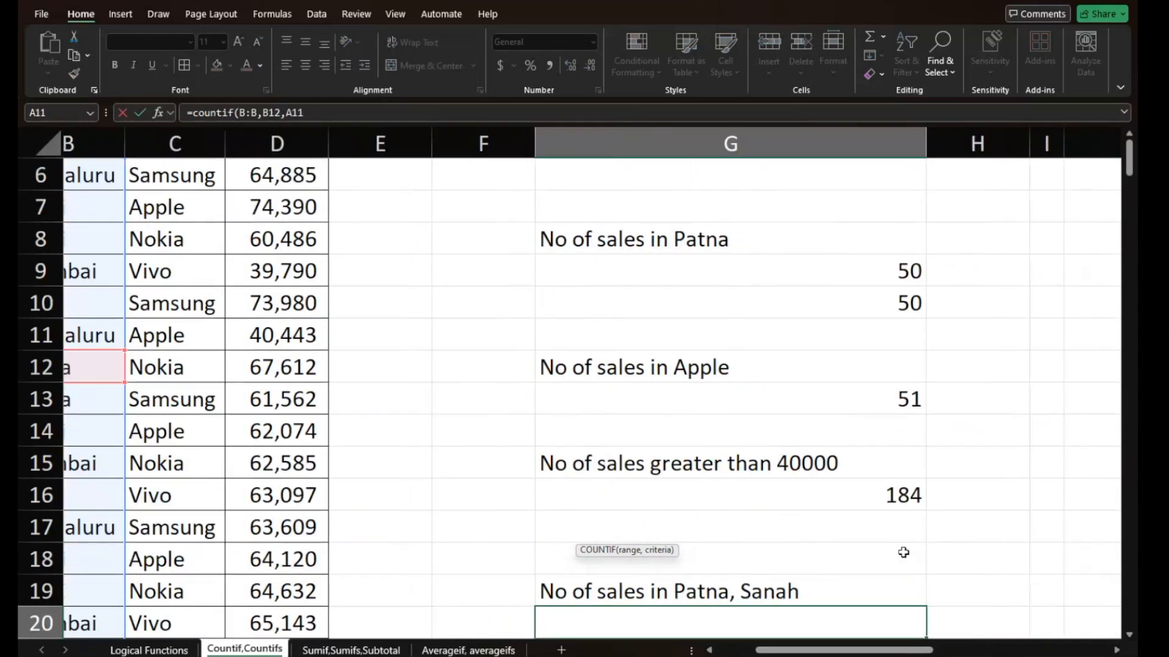
{"action": "scroll", "coordinate": [902, 552], "scroll_direction": "down", "scroll_amount": 2}
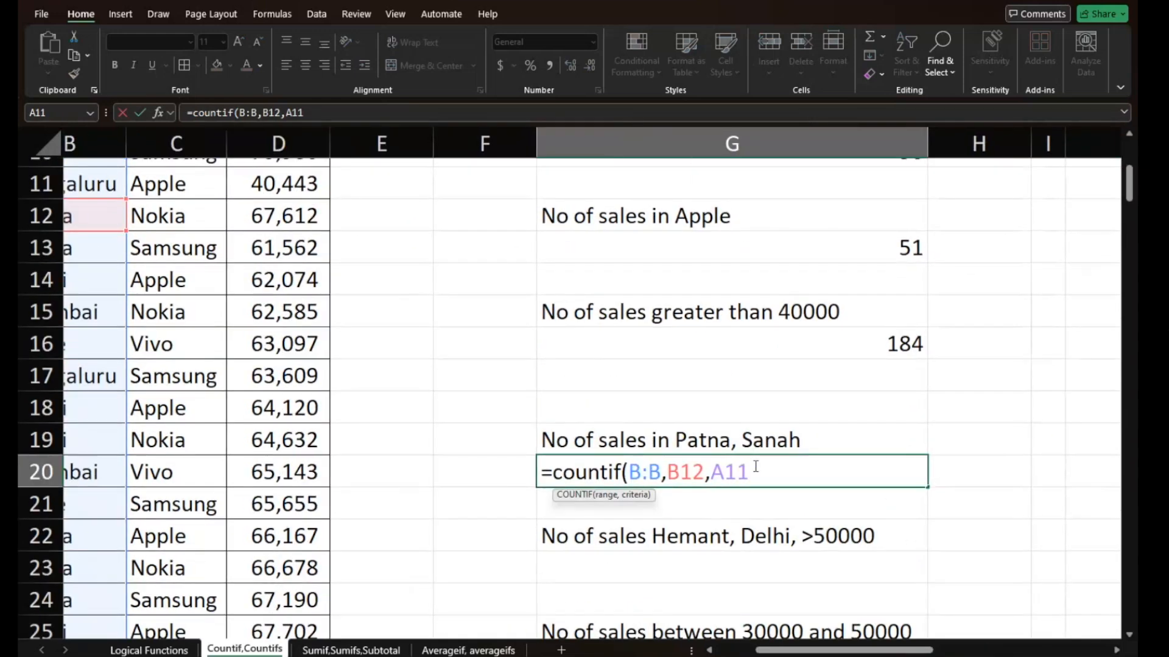
{"action": "key", "text": "F4"}
{"action": "key", "text": "Left"}
{"action": "key", "text": "Right"}
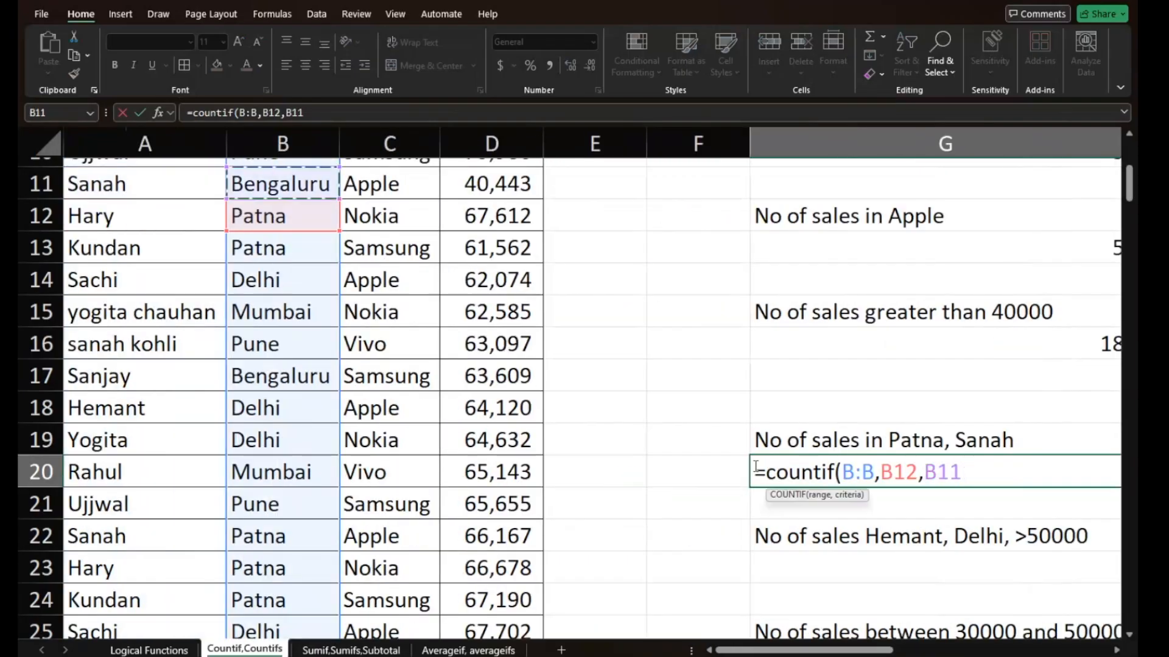
{"action": "key", "text": "Down"}
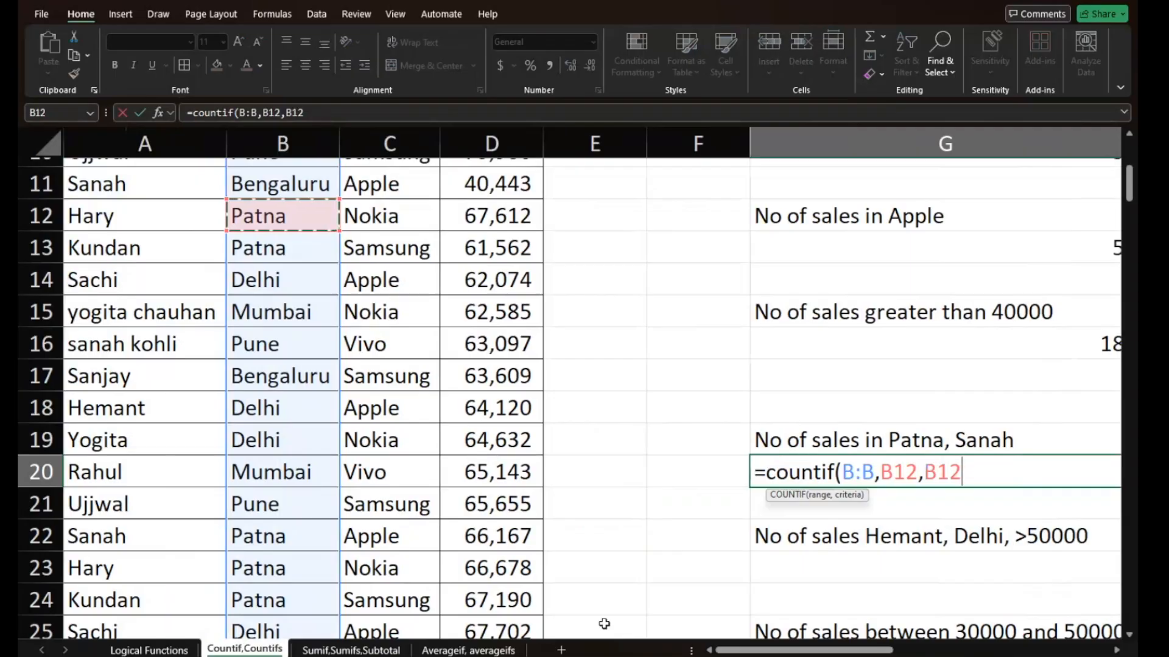
{"action": "left_click", "coordinate": [130, 184]}
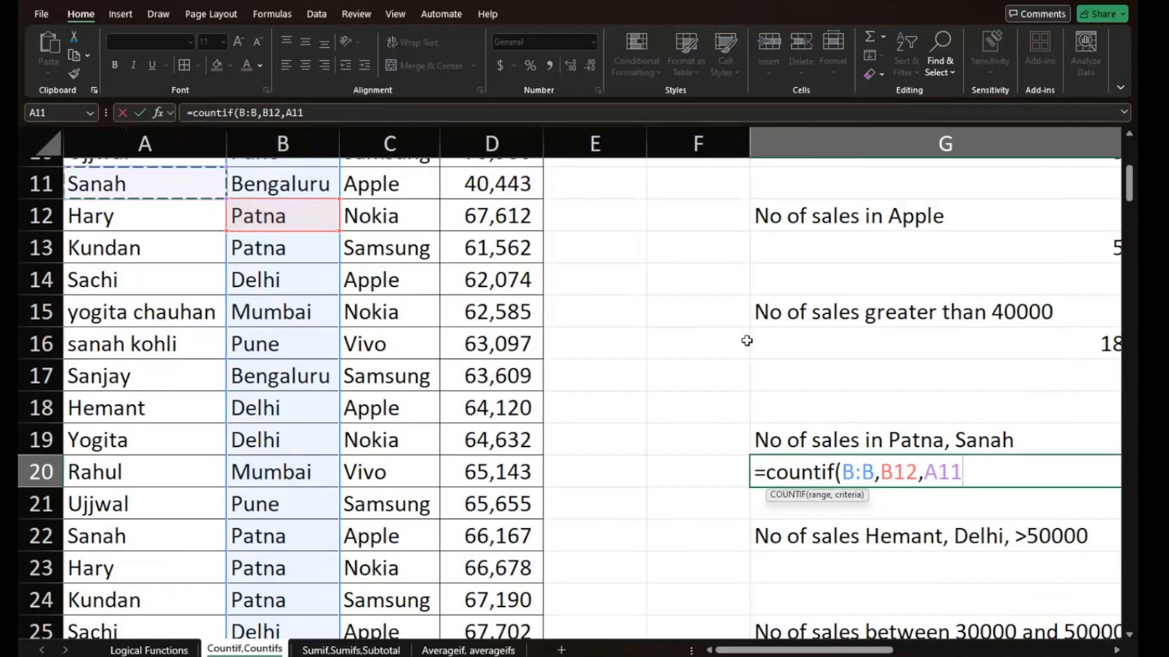
{"action": "key", "text": "F4"}
- Make the B12 criterion absolute as $B$12, then close G20's formula and try to enter it with three arguments
{"action": "scroll", "coordinate": [747, 341], "scroll_direction": "right", "scroll_amount": 3}
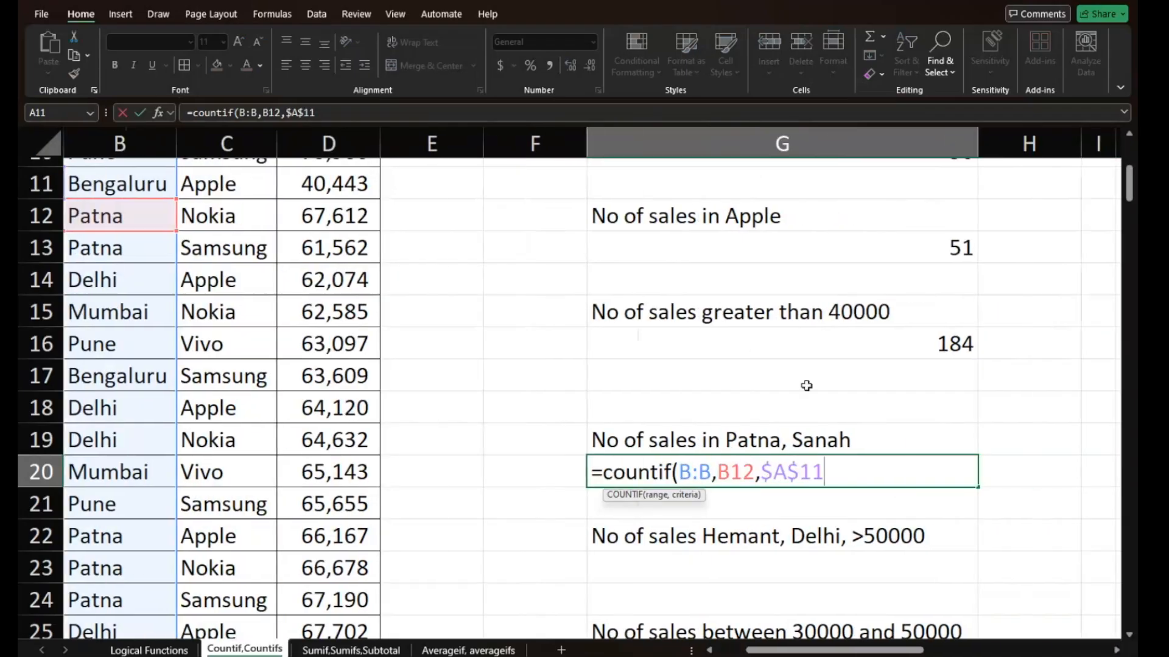
{"action": "left_click", "coordinate": [754, 466]}
{"action": "key", "text": "F4"}
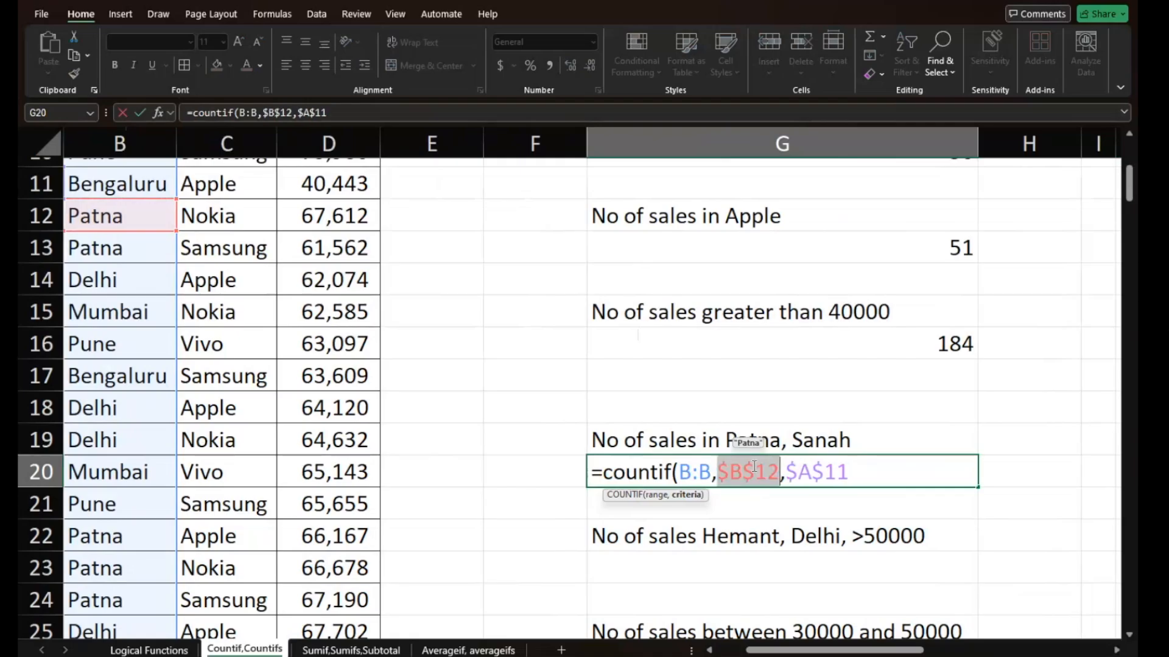
{"action": "left_click", "coordinate": [877, 477]}
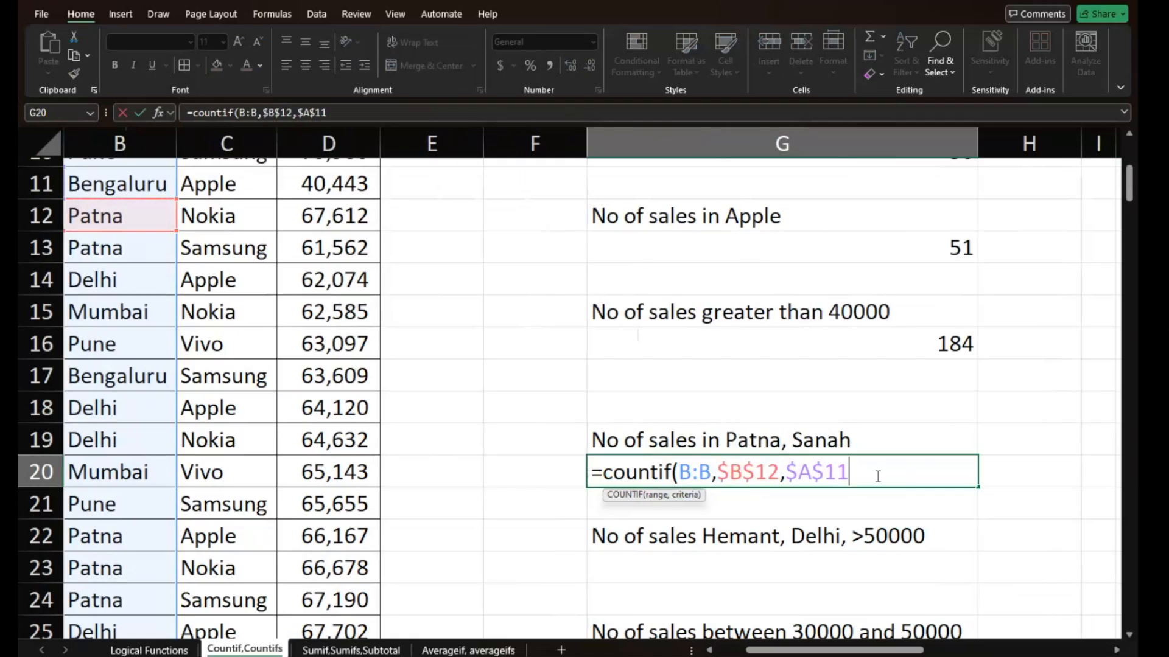
{"action": "type", "text": ")"}
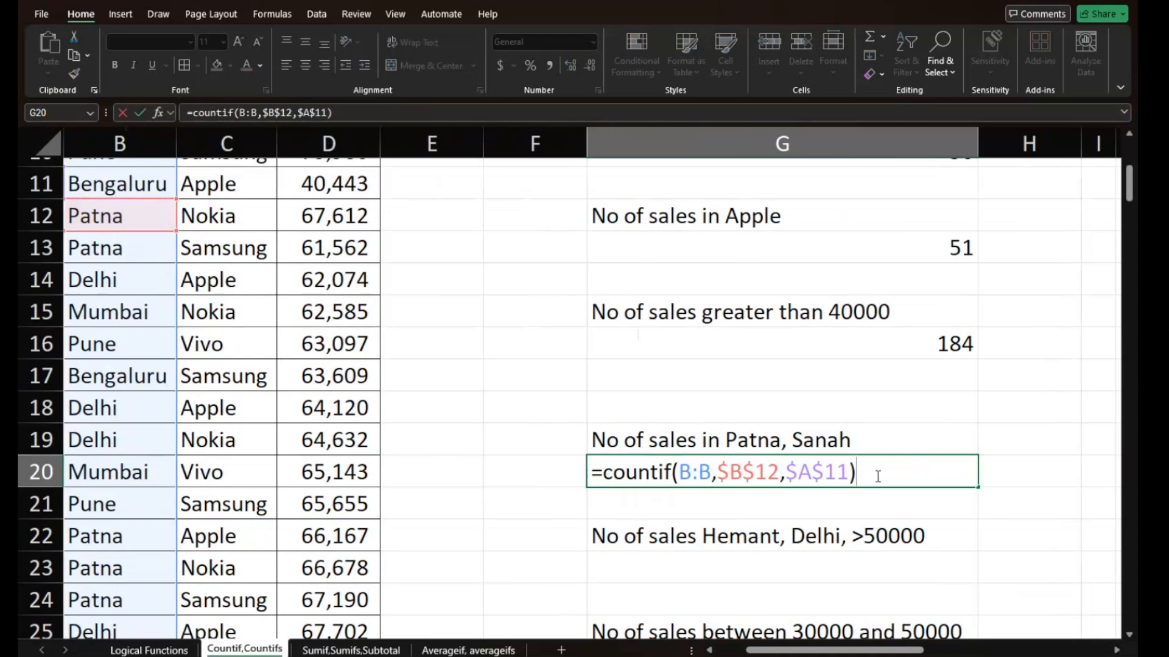
{"action": "left_click", "coordinate": [711, 472]}
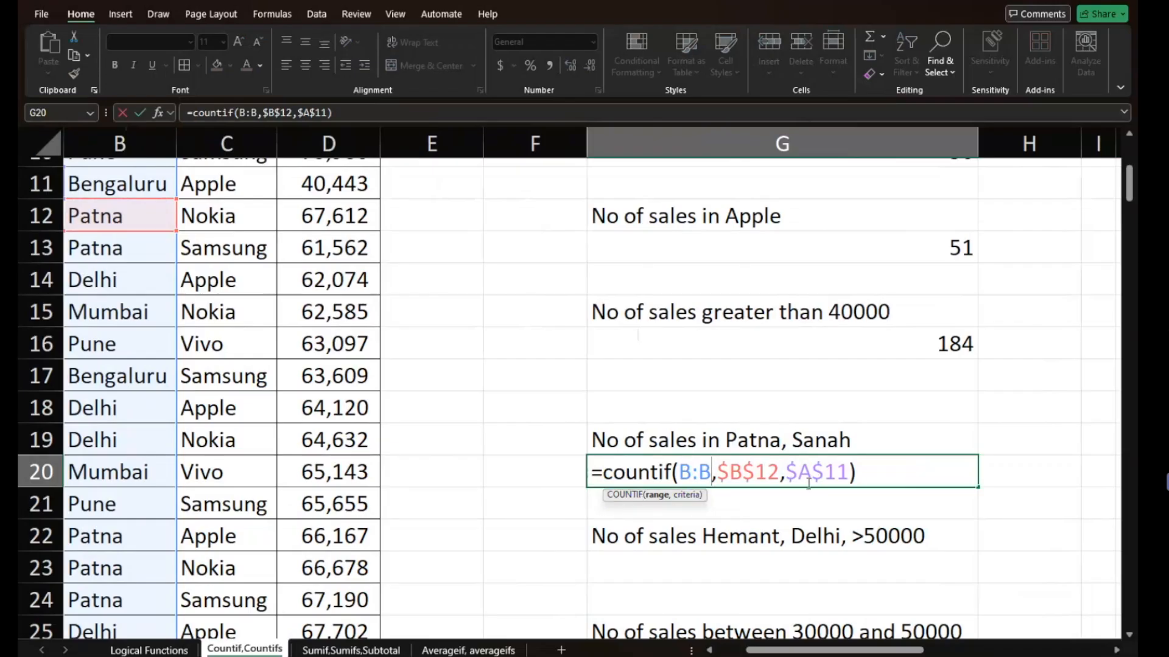
{"action": "left_click", "coordinate": [856, 474]}
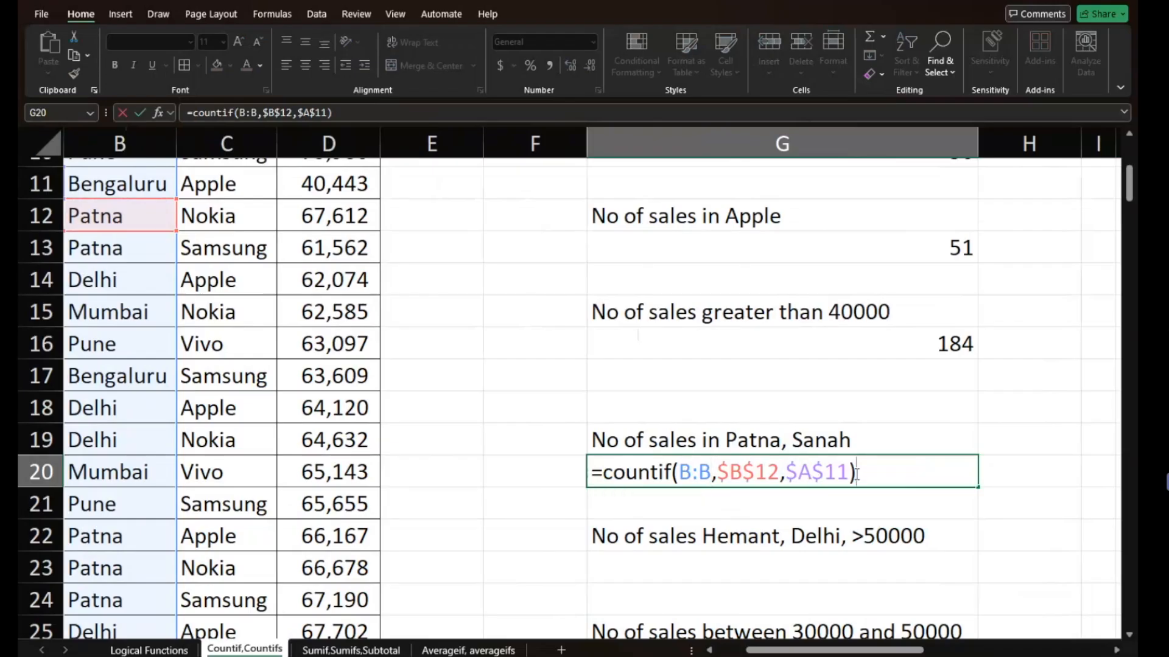
{"action": "key", "text": "Return"}
{"action": "key", "text": "Return"}
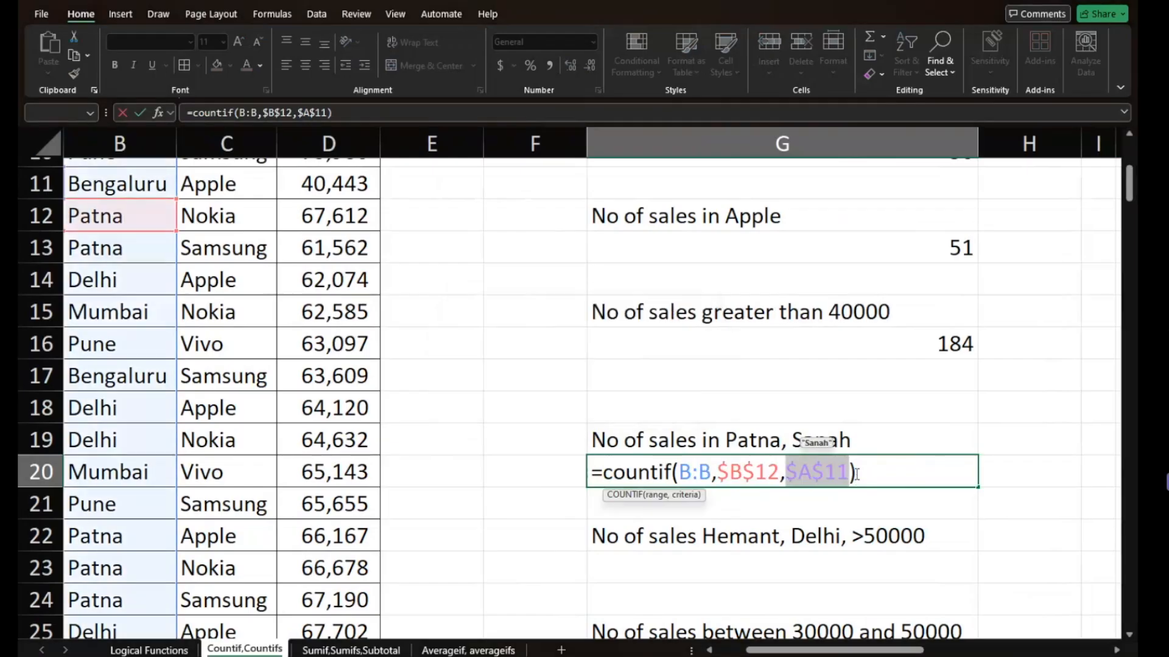
- Remove the three-argument COUNTIF formula from G20
{"action": "key", "text": "BackSpace"}
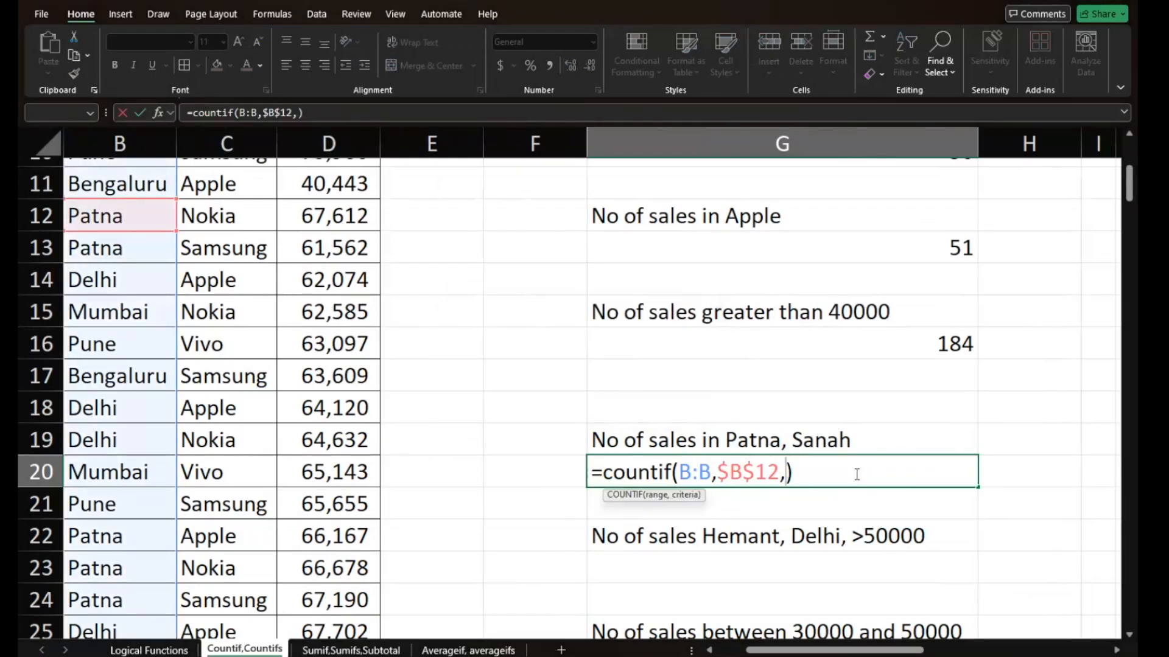
{"action": "key", "text": "Right"}
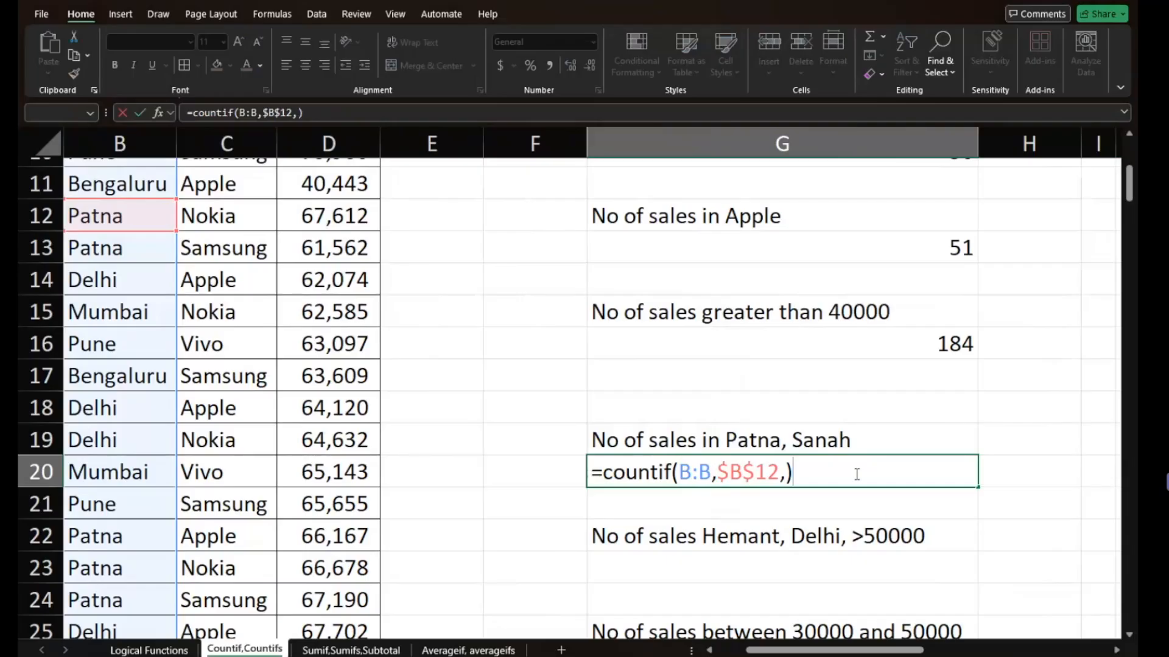
{"action": "key", "text": "BackSpace"}
{"action": "key", "text": "BackSpace"}
{"action": "key", "text": "BackSpace"}
{"action": "key", "text": "BackSpace"}
{"action": "key", "text": "BackSpace"}
{"action": "key", "text": "BackSpace"}
{"action": "key", "text": "BackSpace"}
{"action": "key", "text": "BackSpace"}
{"action": "key", "text": "BackSpace"}
{"action": "key", "text": "BackSpace"}
{"action": "key", "text": "BackSpace"}
{"action": "key", "text": "BackSpace"}
{"action": "key", "text": "BackSpace"}
{"action": "key", "text": "BackSpace"}
{"action": "key", "text": "BackSpace"}
{"action": "key", "text": "BackSpace"}
{"action": "key", "text": "BackSpace"}
{"action": "key", "text": "BackSpace"}
{"action": "key", "text": "BackSpace"}
{"action": "key", "text": "BackSpace"}
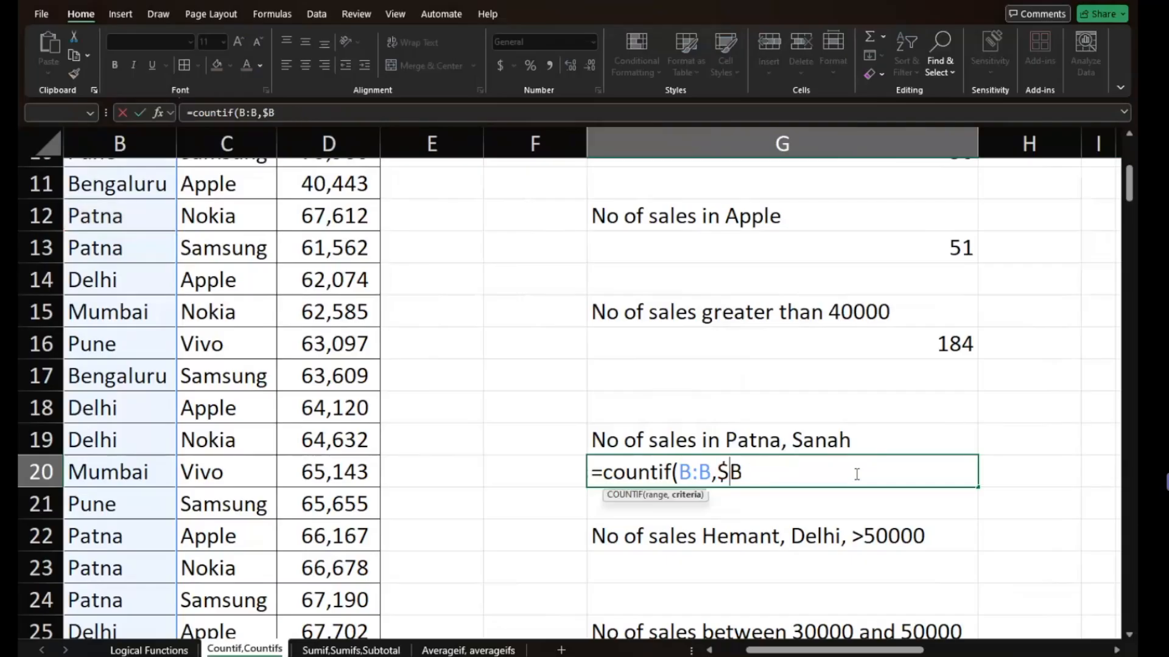
- Start a COUNTIFS formula in G20 with column B as the first range and absolute $B$13 (Patna) as its criterion
{"action": "type", "text": "="}
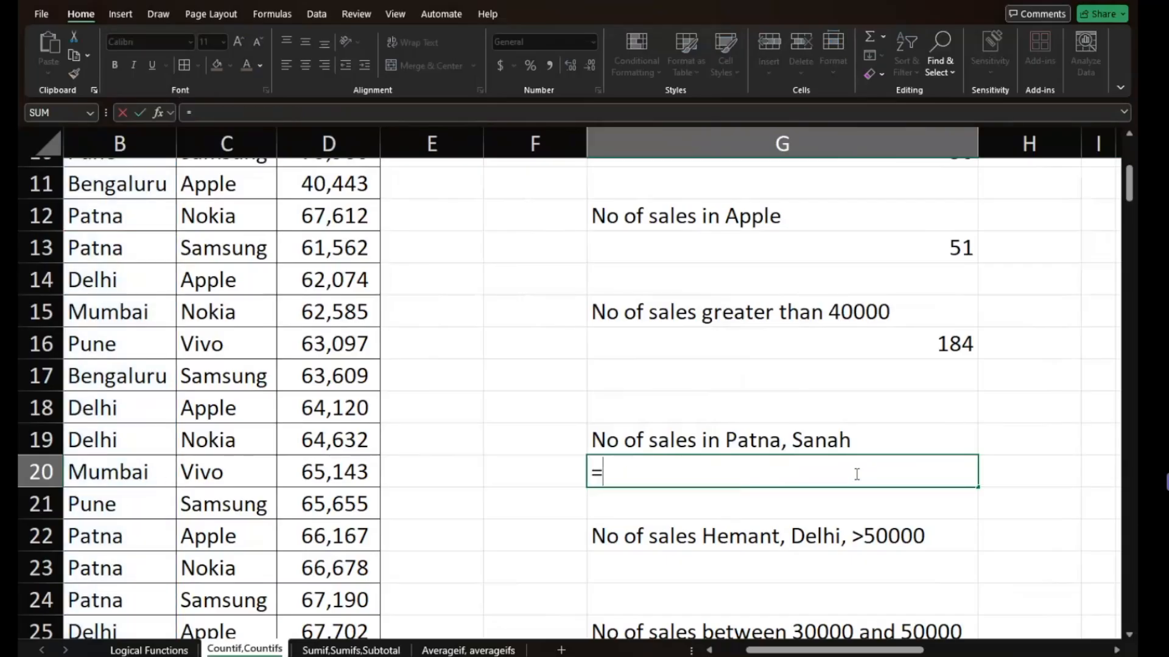
{"action": "type", "text": "countifs"}
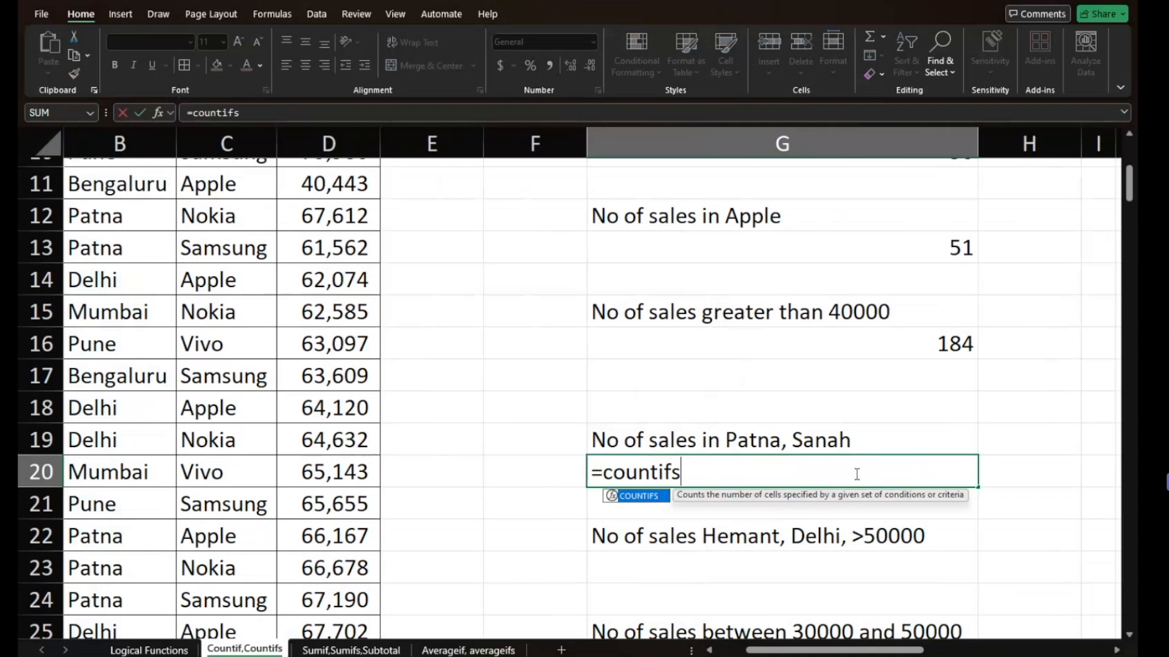
{"action": "type", "text": "("}
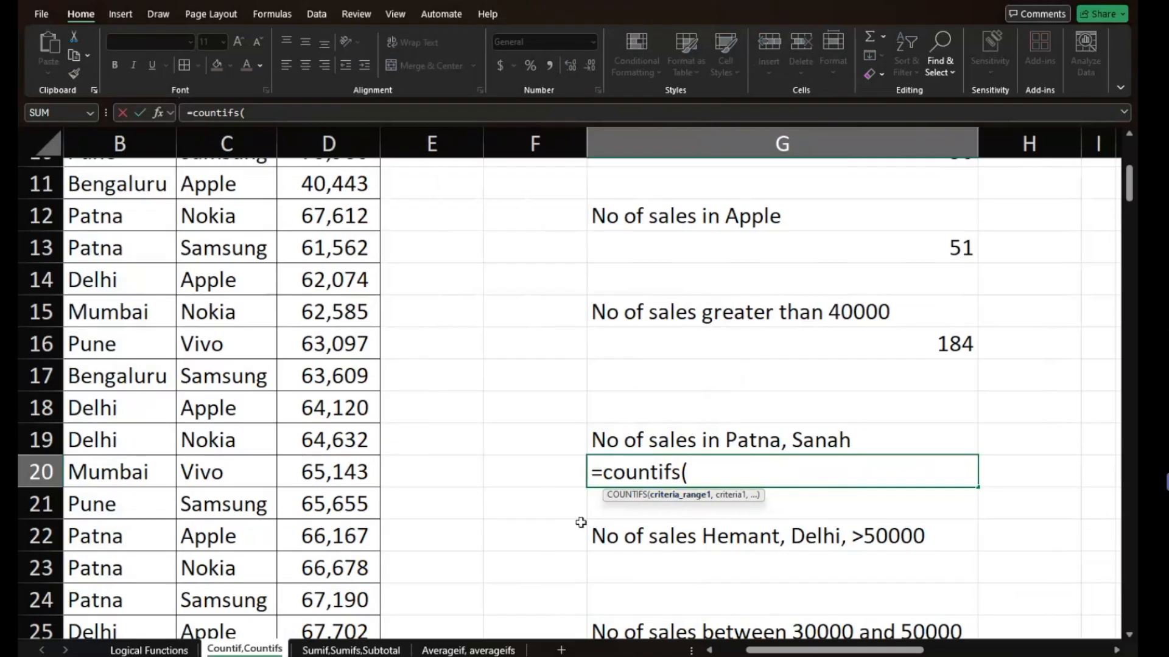
{"action": "scroll", "coordinate": [543, 530], "scroll_direction": "left", "scroll_amount": 3}
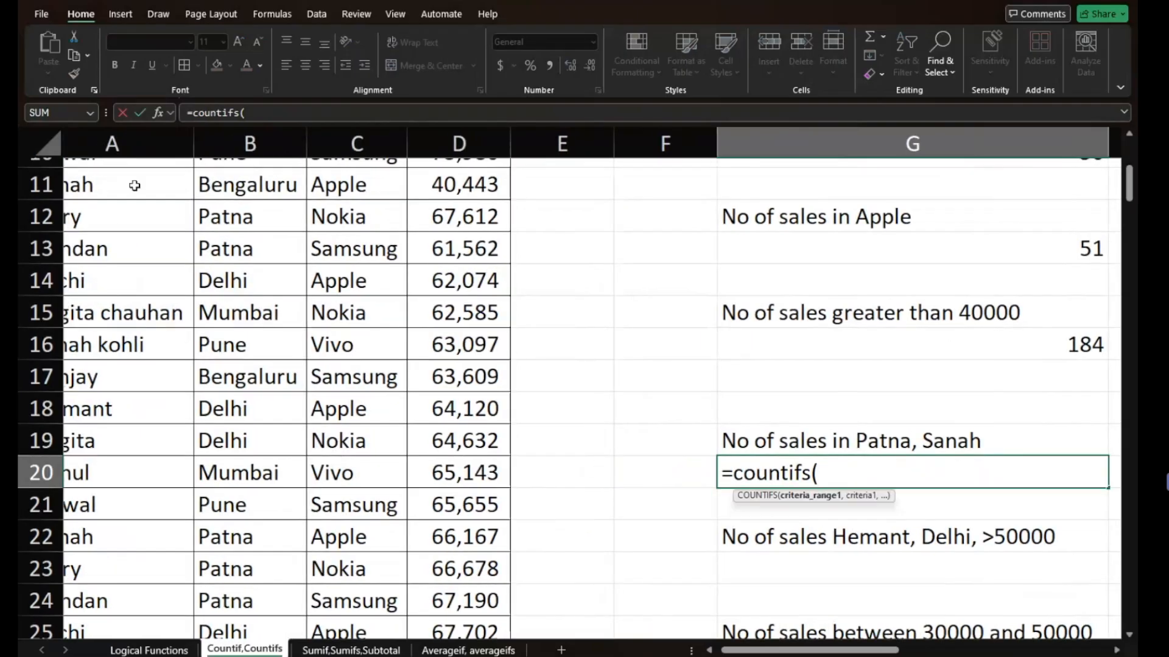
{"action": "left_click", "coordinate": [250, 144]}
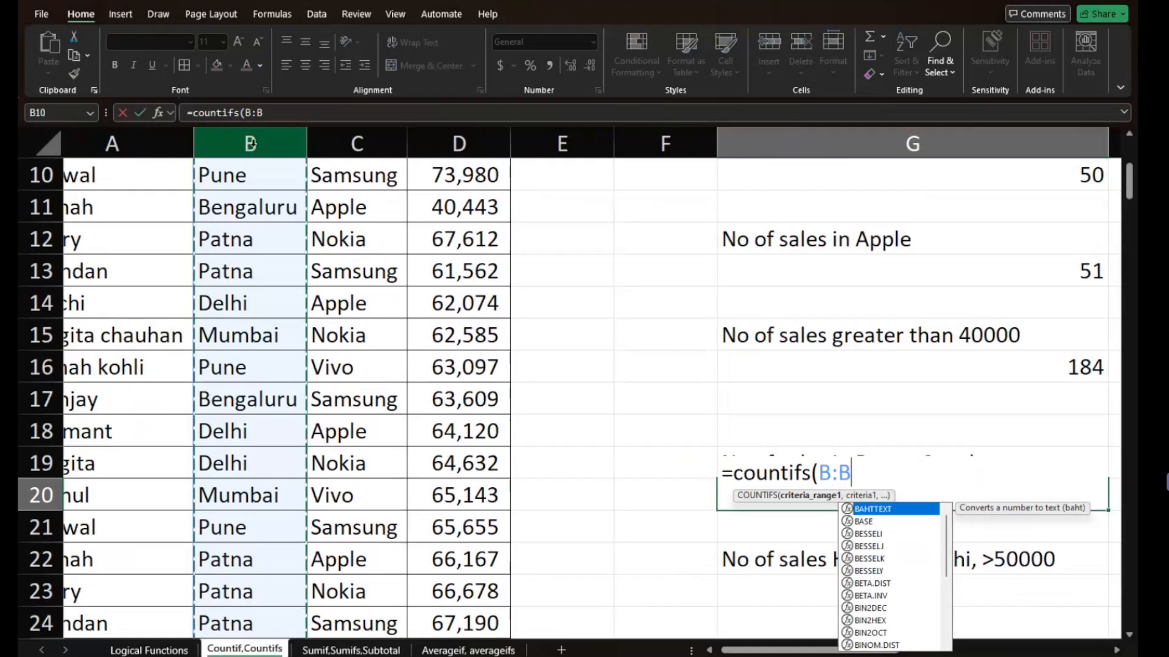
{"action": "type", "text": ","}
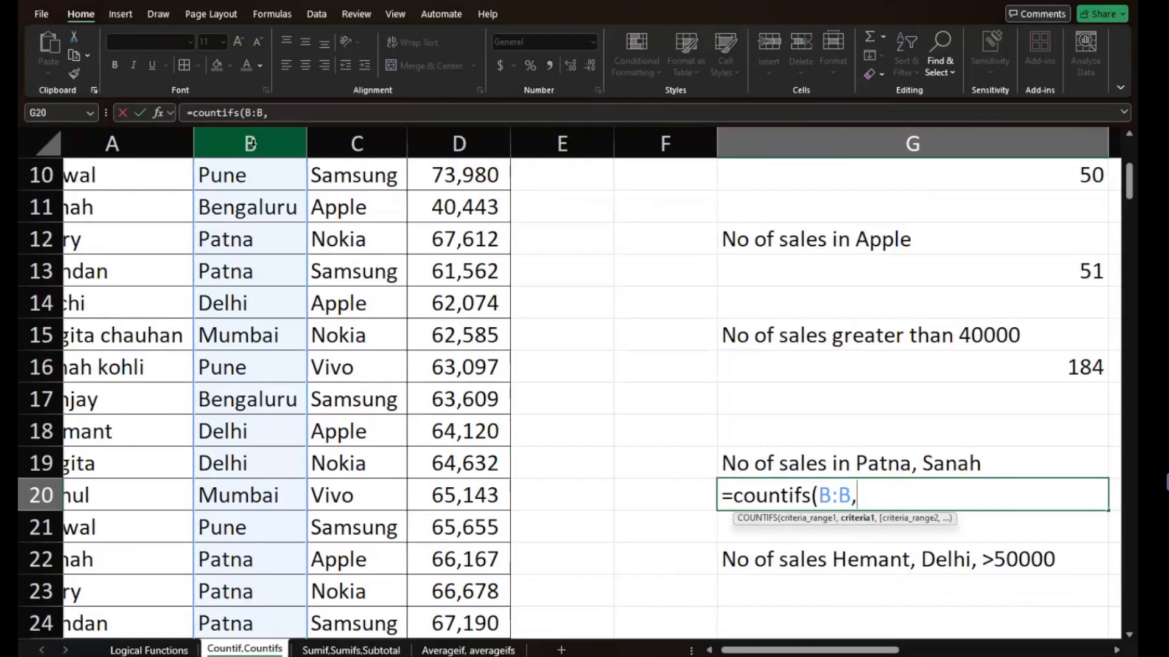
{"action": "left_click", "coordinate": [244, 270]}
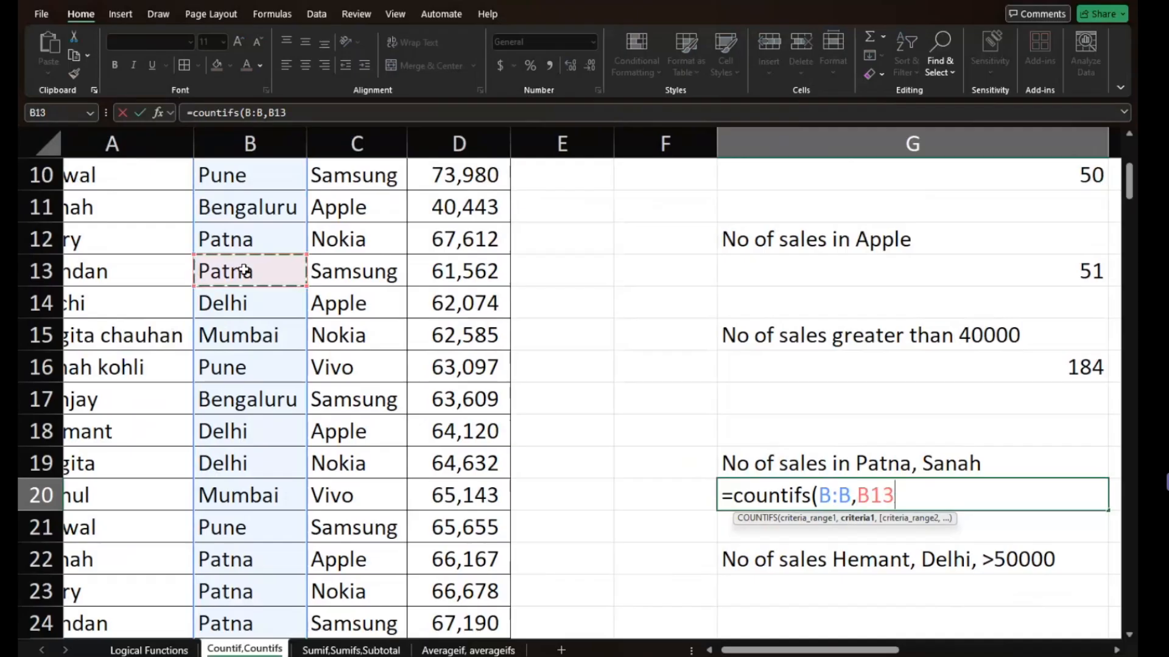
{"action": "key", "text": "F4"}
{"action": "type", "text": ","}
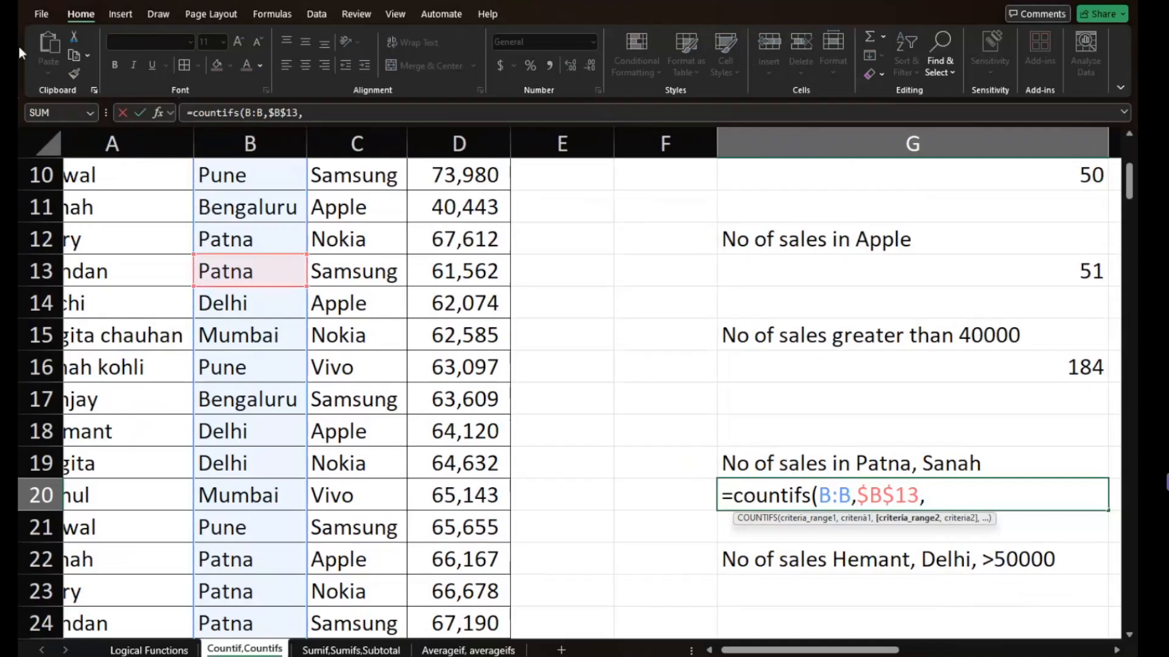
- Add column A as the second range with name cell $A$11 as its absolute criterion, then enter the COUNTIFS formula in G20
{"action": "left_click", "coordinate": [133, 147]}
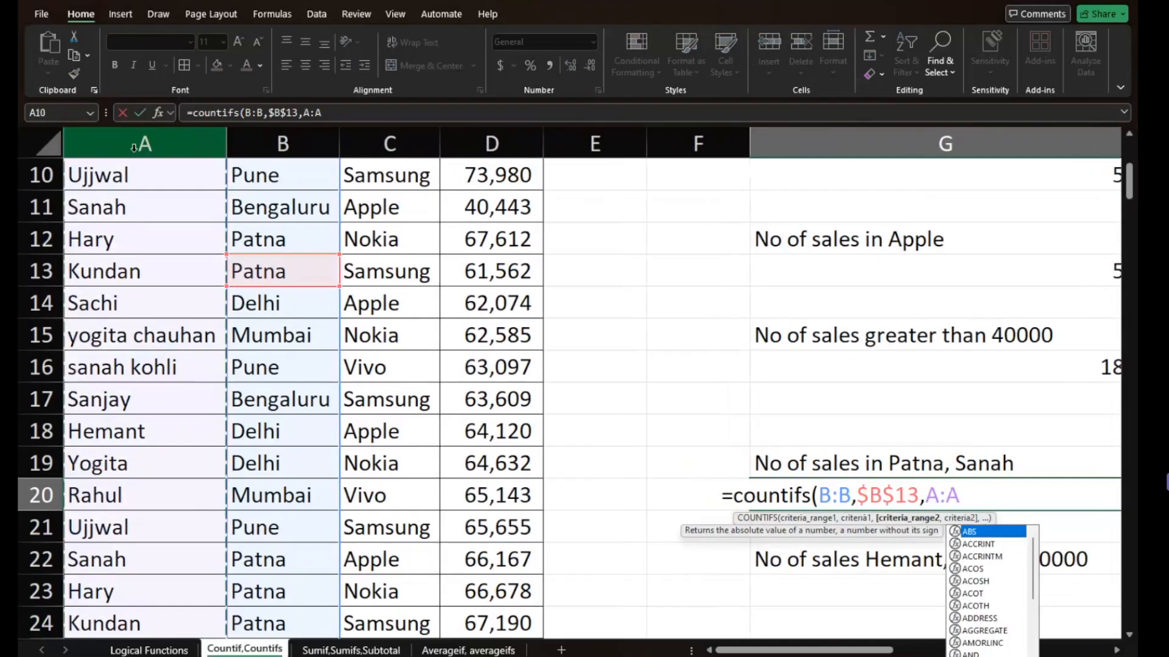
{"action": "type", "text": ","}
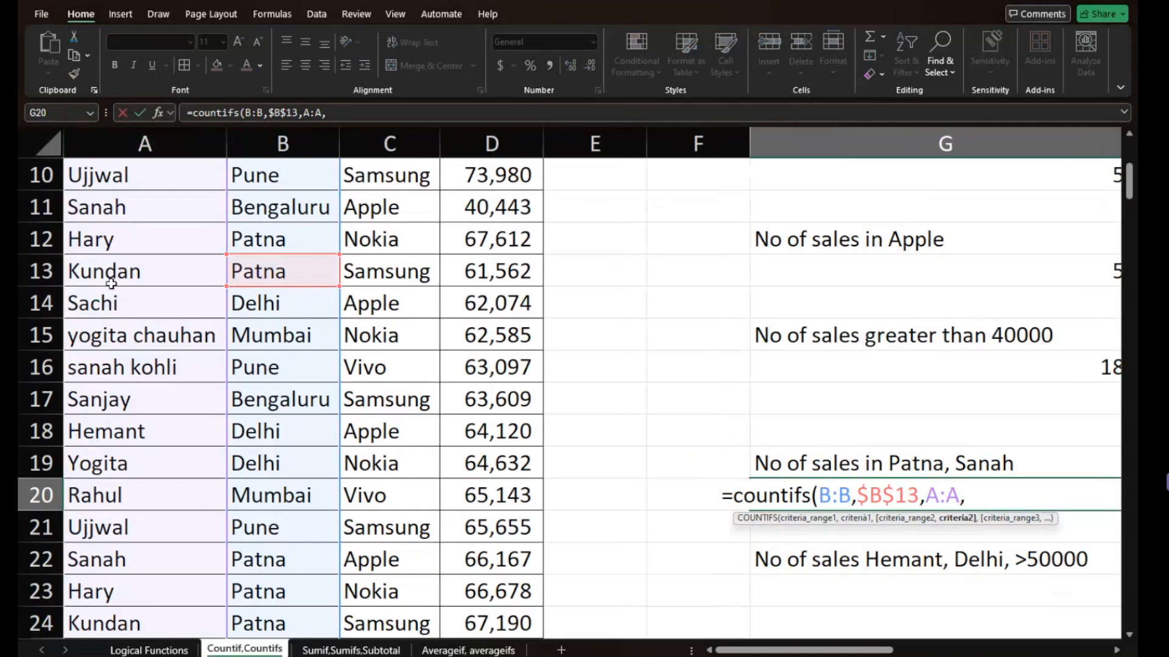
{"action": "left_click", "coordinate": [116, 207]}
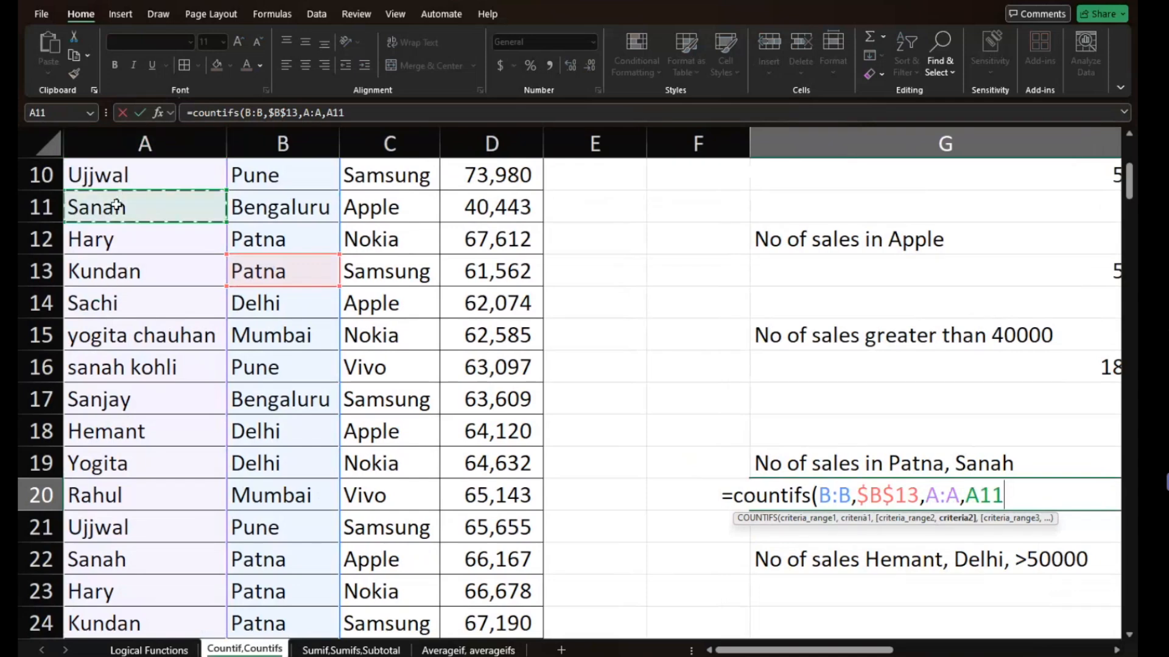
{"action": "key", "text": "F4"}
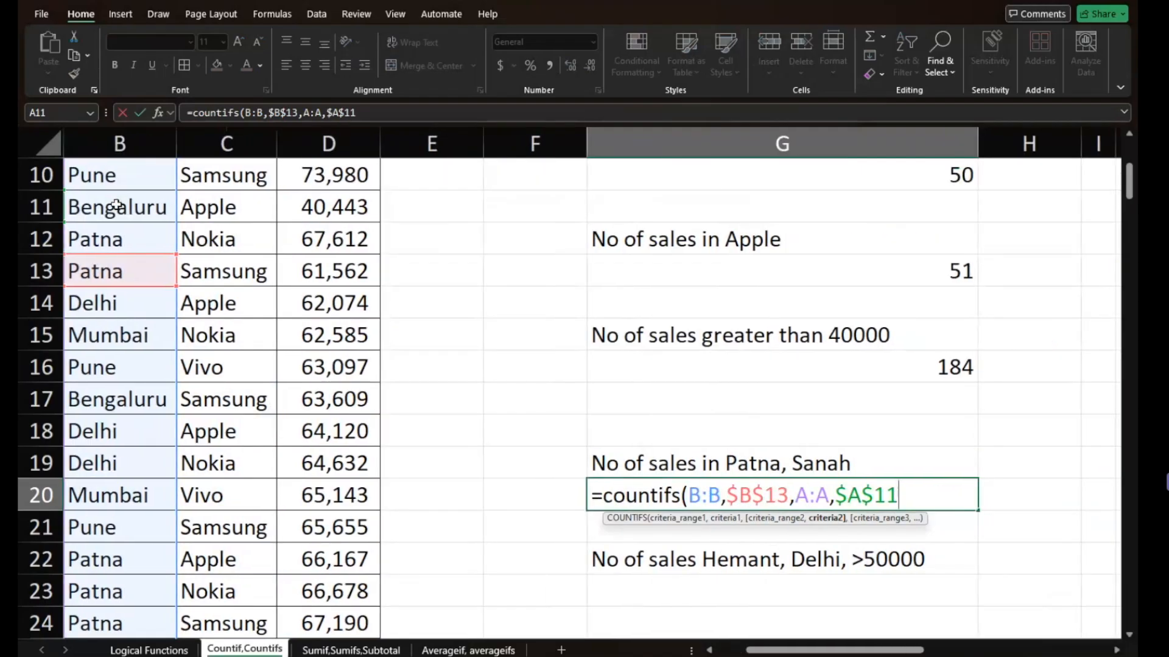
{"action": "key", "text": "Return"}
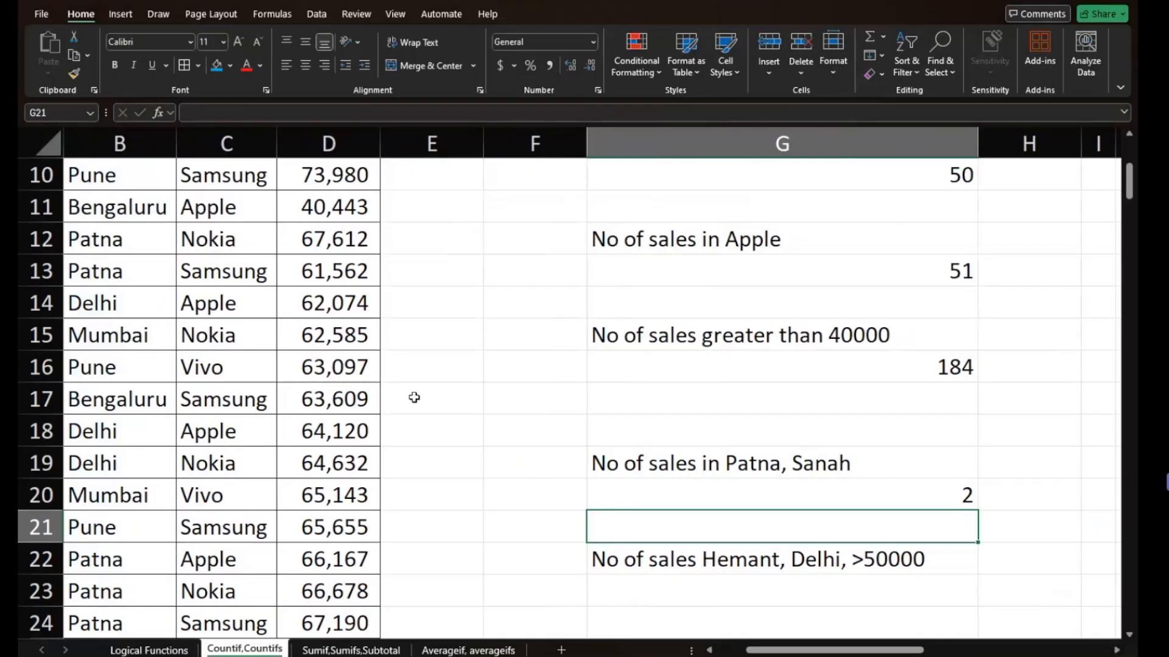
{"action": "left_click", "coordinate": [781, 484]}
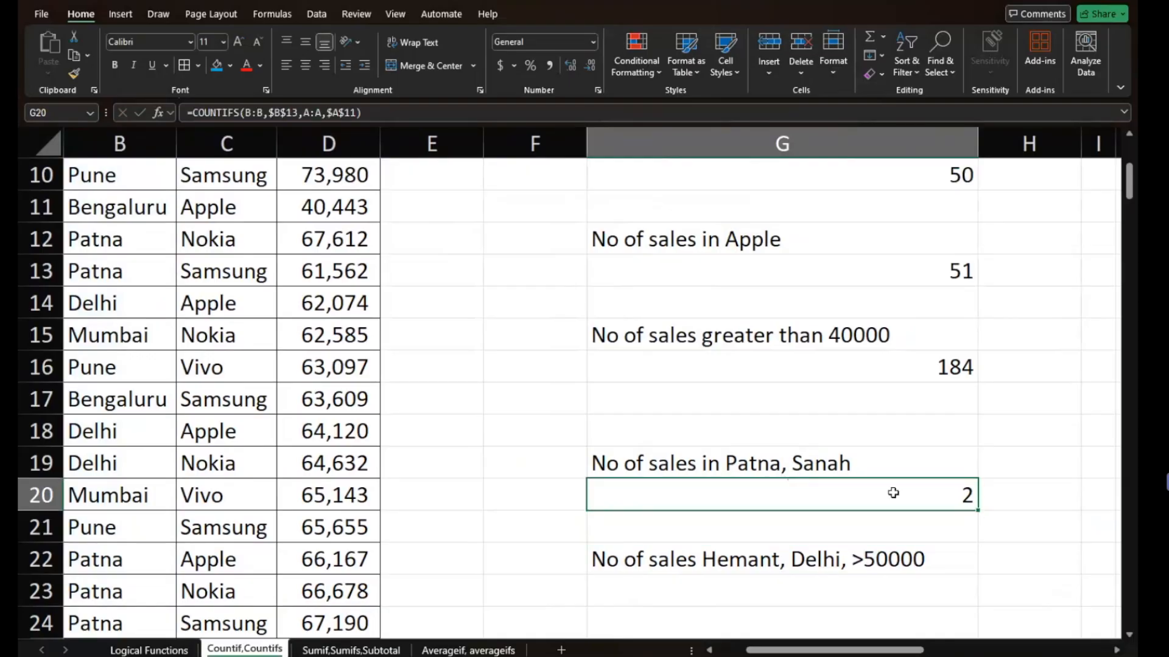
- Start a COUNTIFS formula in G23 with column A as the first range and name cell $A$18 as its absolute criterion
{"action": "scroll", "coordinate": [916, 495], "scroll_direction": "down", "scroll_amount": 1}
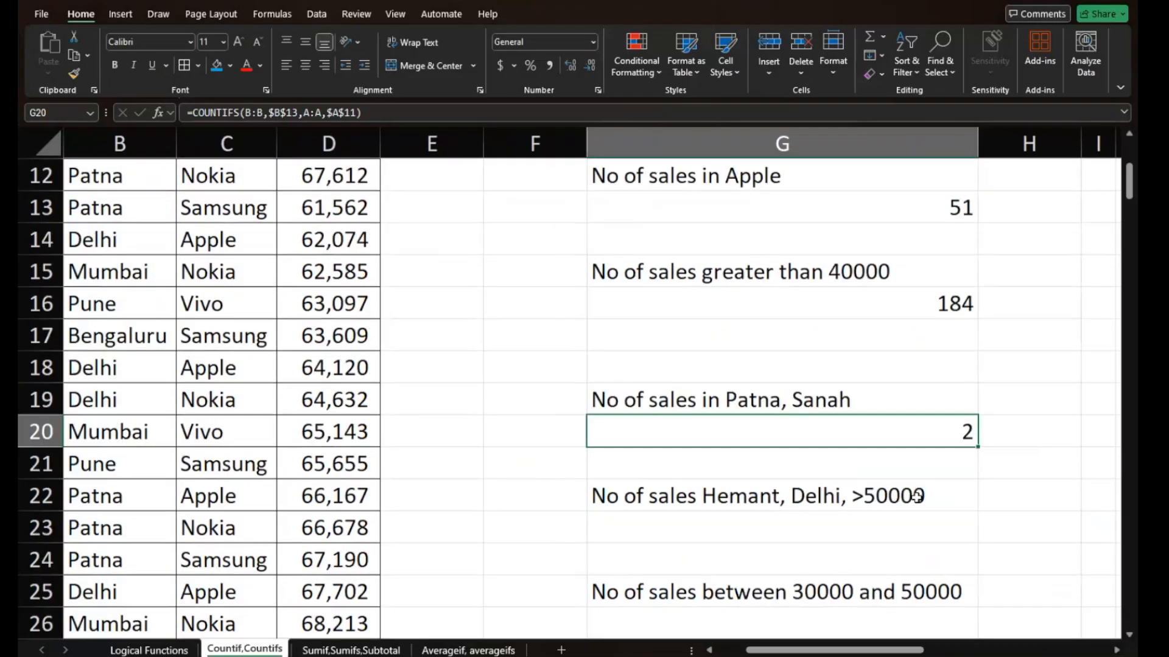
{"action": "scroll", "coordinate": [916, 496], "scroll_direction": "down", "scroll_amount": 1}
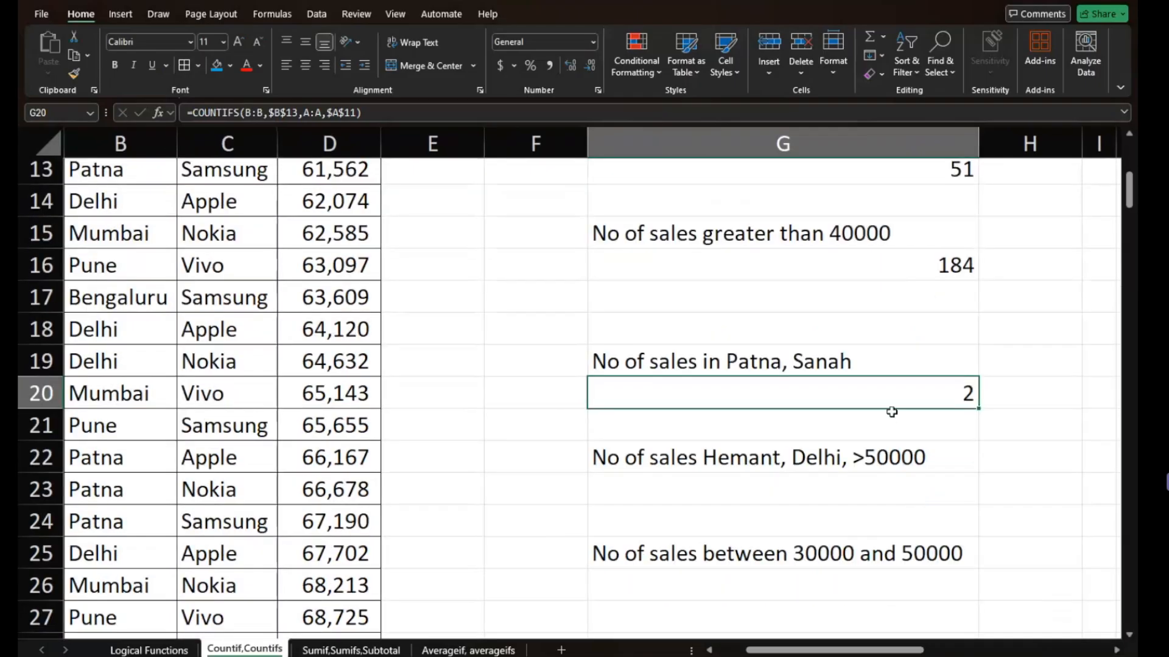
{"action": "scroll", "coordinate": [891, 412], "scroll_direction": "down", "scroll_amount": 2}
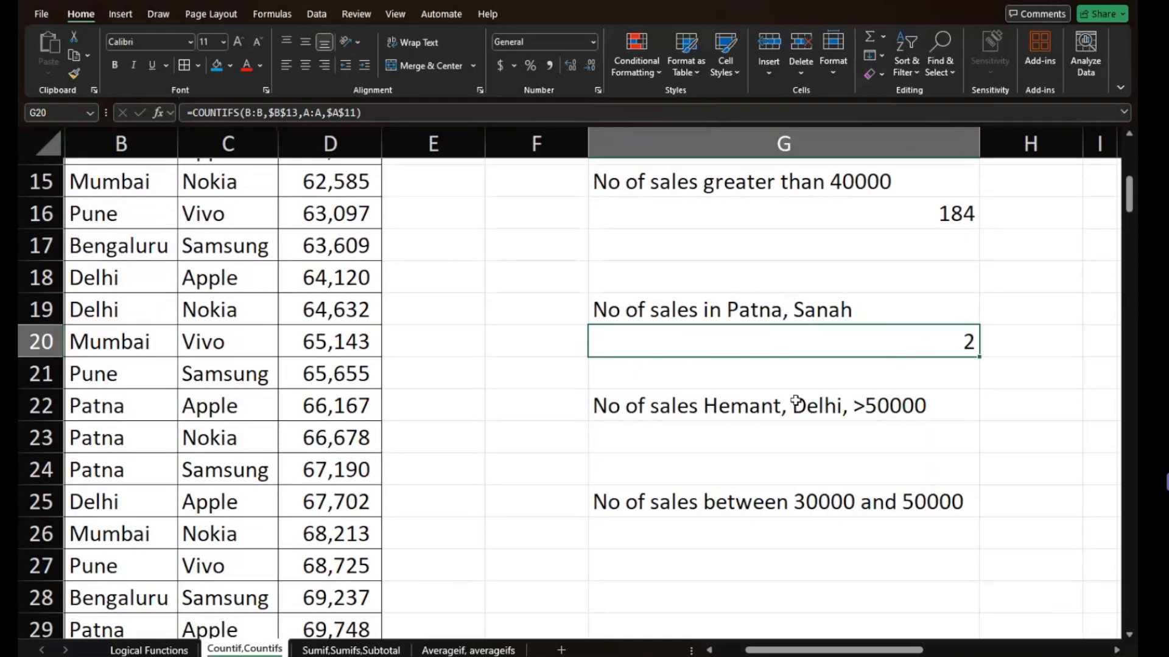
{"action": "left_click", "coordinate": [839, 406]}
{"action": "left_click", "coordinate": [779, 438]}
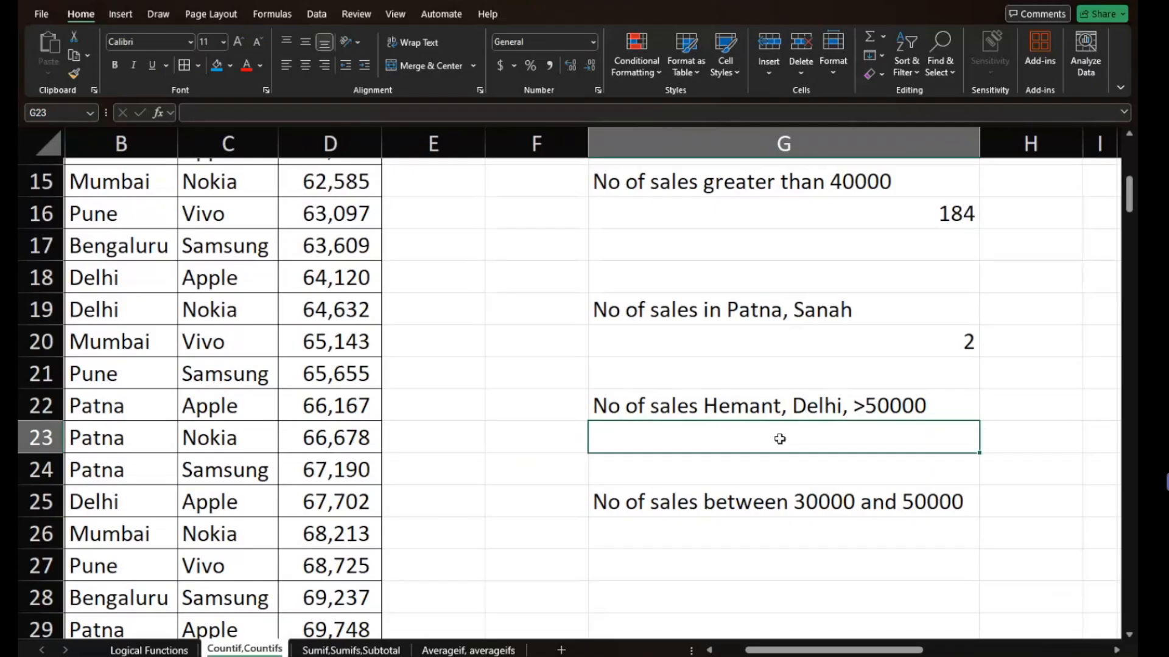
{"action": "type", "text": "=c"}
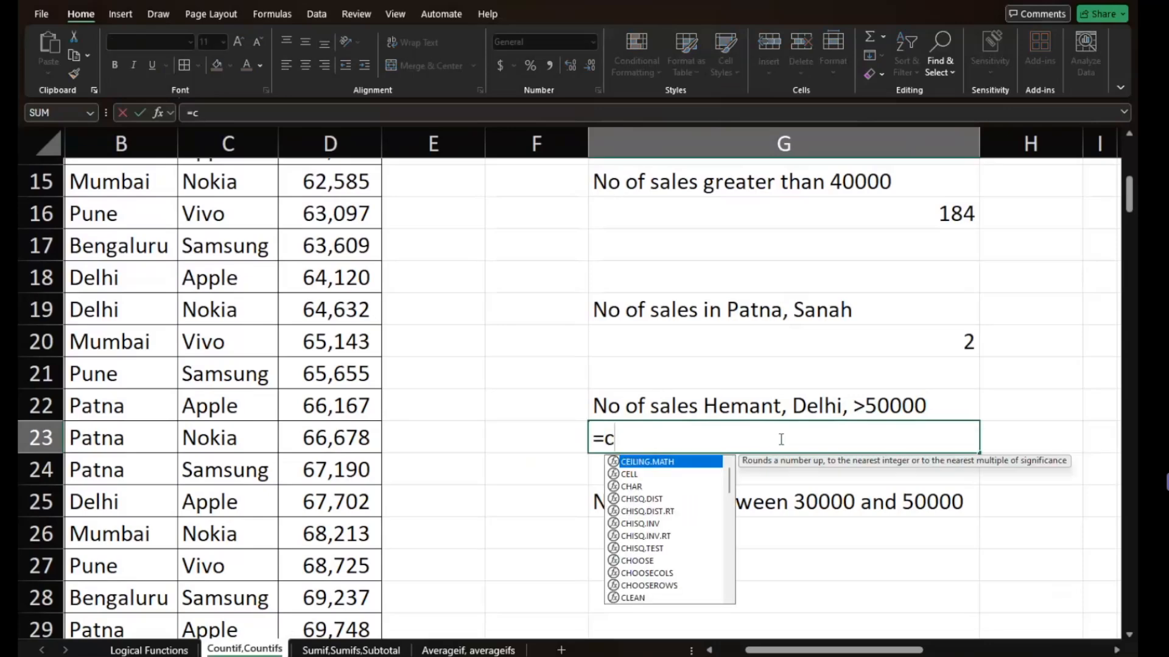
{"action": "type", "text": "ountifs("}
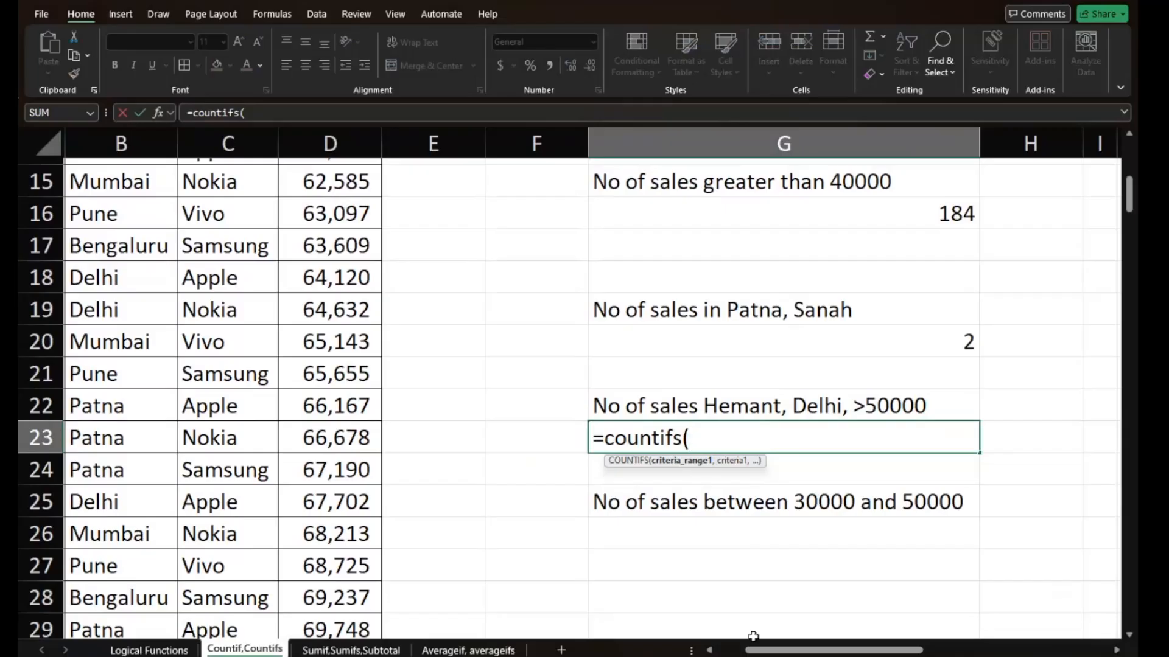
{"action": "left_click", "coordinate": [711, 650]}
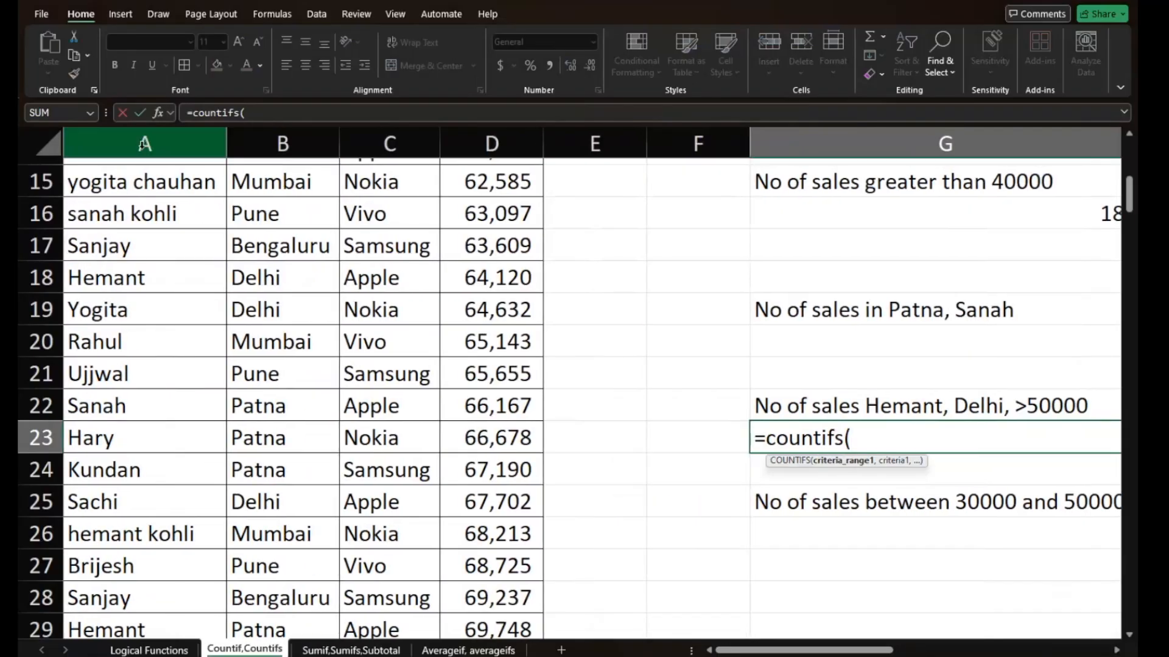
{"action": "left_click", "coordinate": [145, 144]}
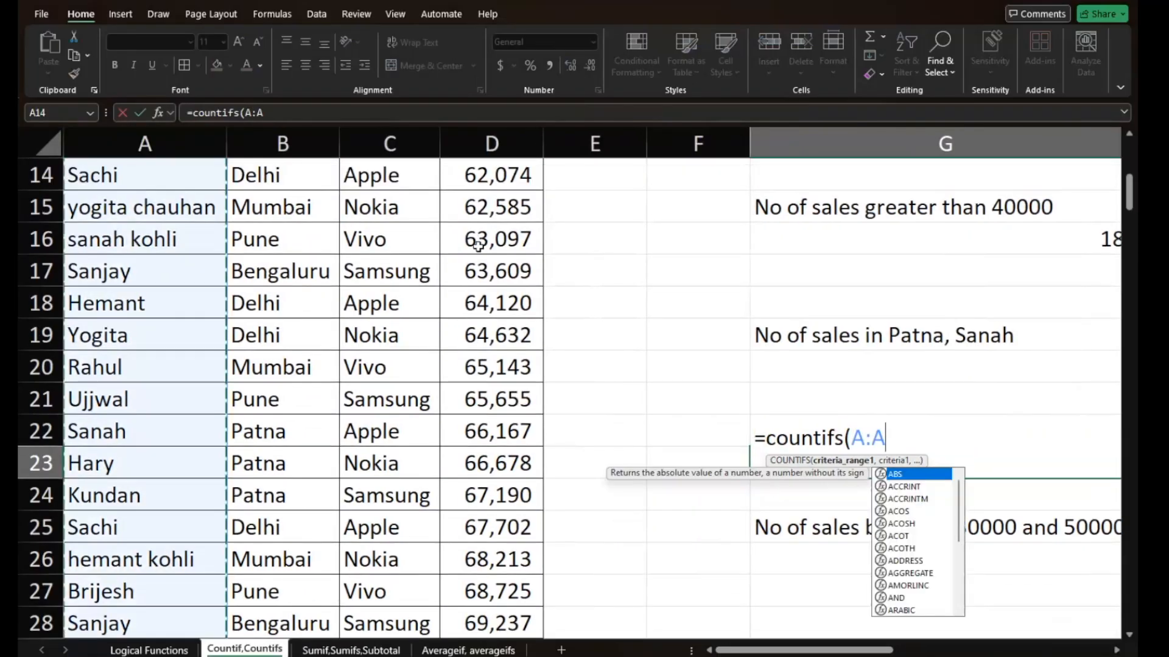
{"action": "type", "text": ","}
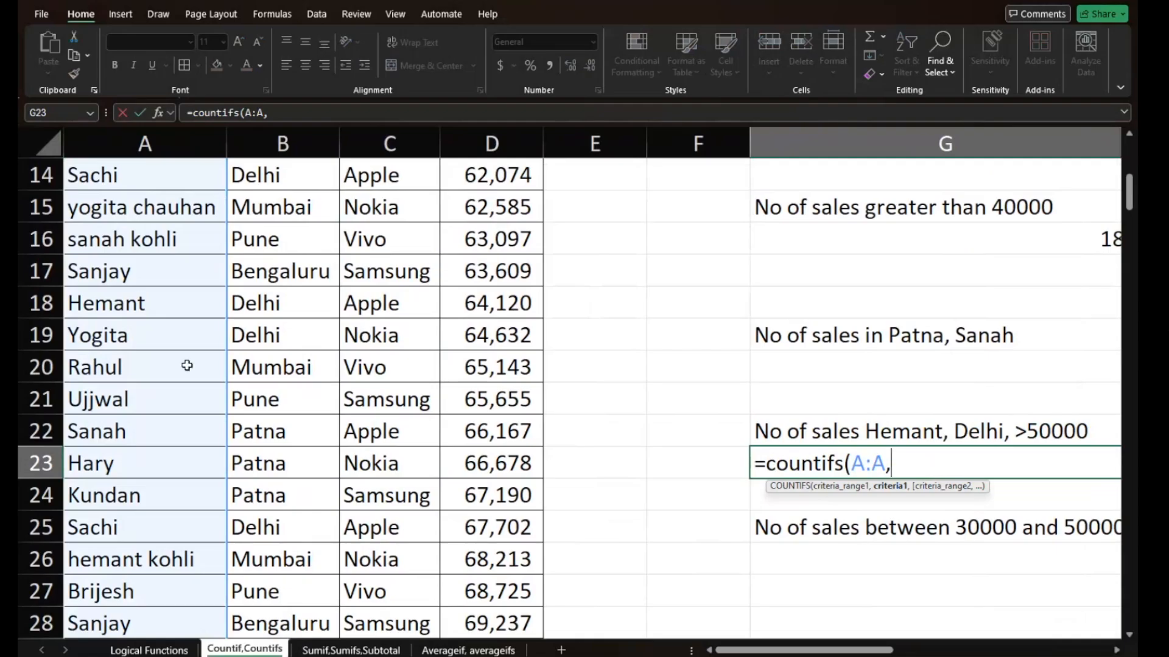
{"action": "left_click", "coordinate": [140, 305]}
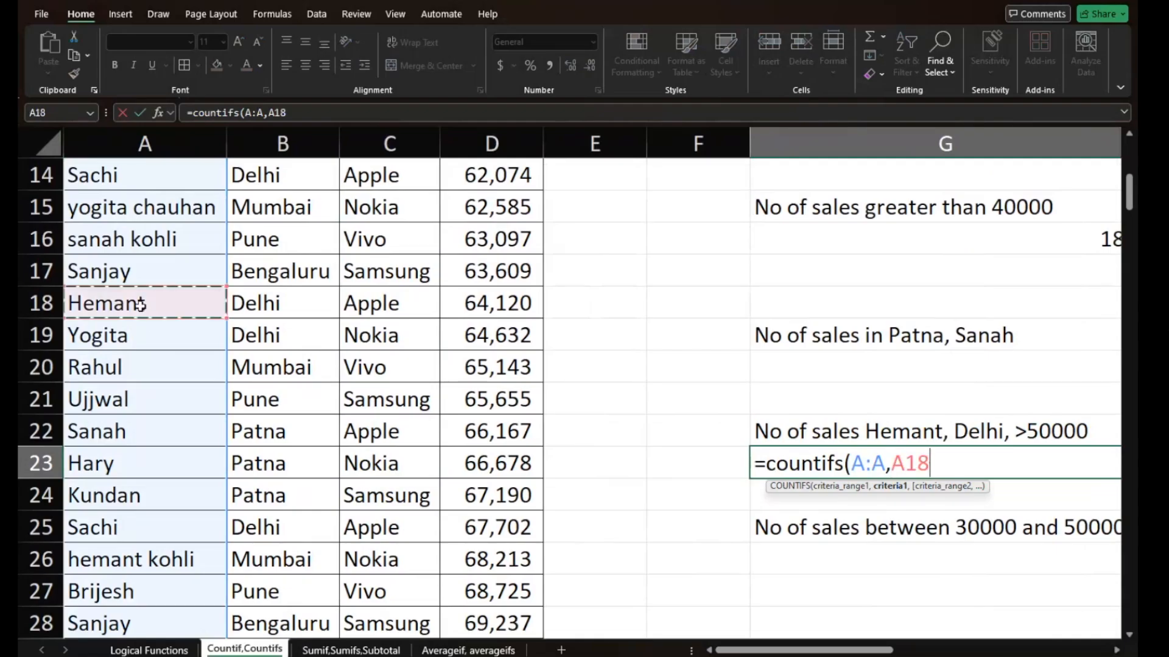
{"action": "key", "text": "F4"}
{"action": "scroll", "coordinate": [140, 304], "scroll_direction": "right", "scroll_amount": 1}
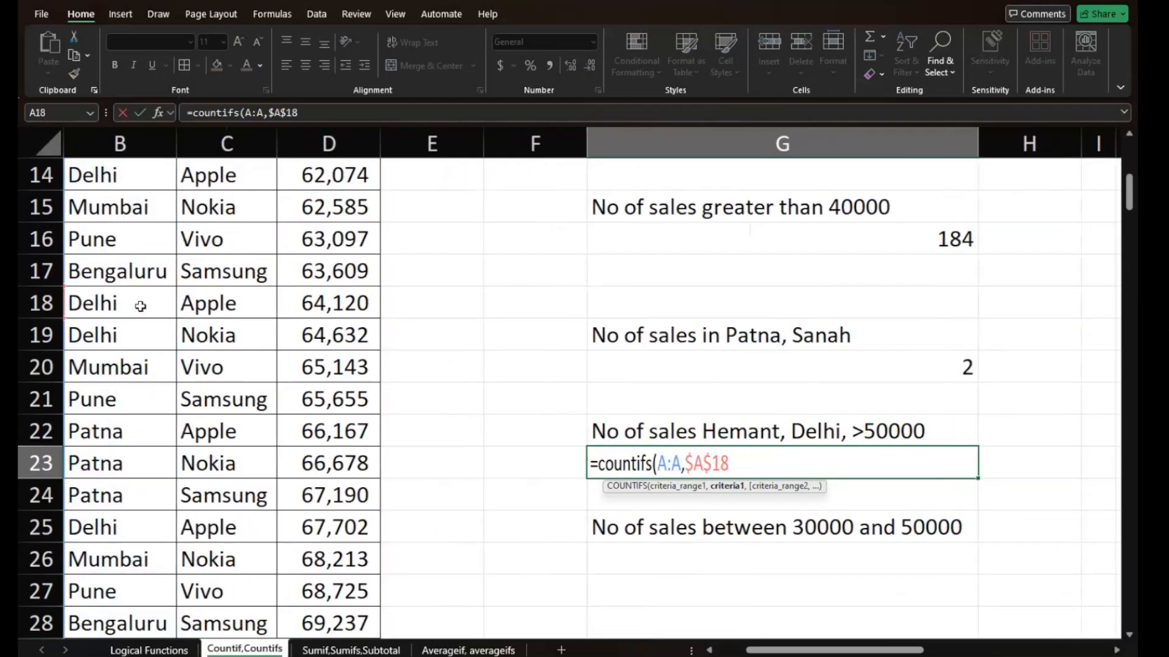
{"action": "type", "text": ","}
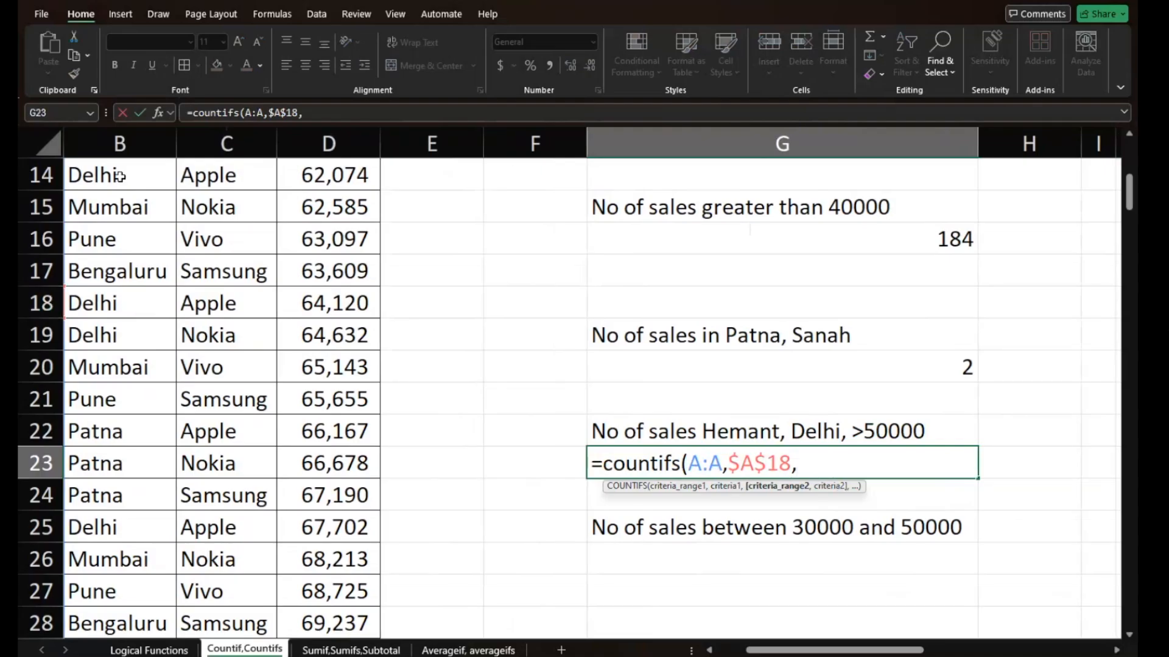
- Add column B as the second range in G23's COUNTIFS formula, with absolute $B$14 (Delhi) as its criterion
{"action": "left_click", "coordinate": [107, 143]}
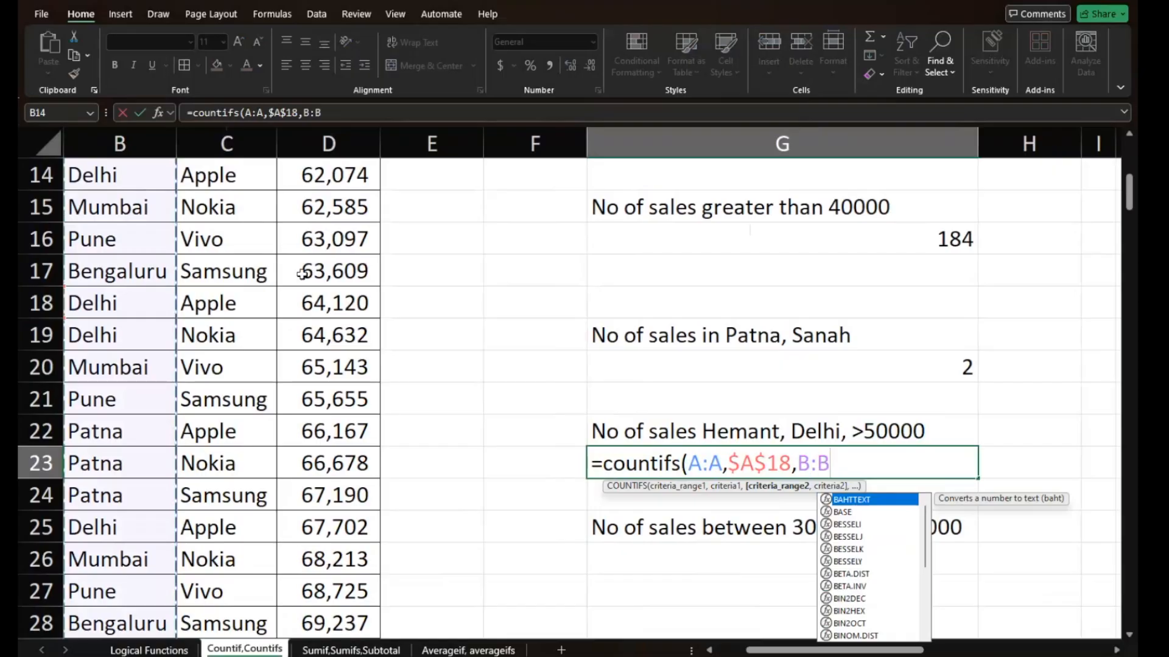
{"action": "type", "text": ","}
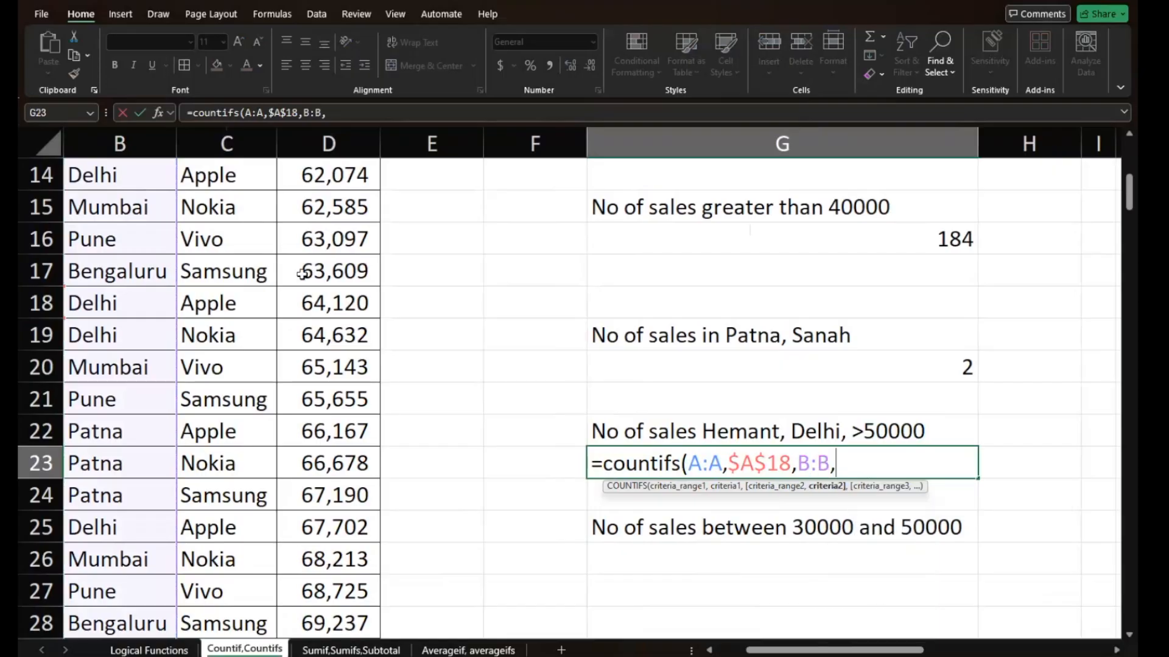
{"action": "left_click", "coordinate": [95, 171]}
{"action": "key", "text": "F4"}
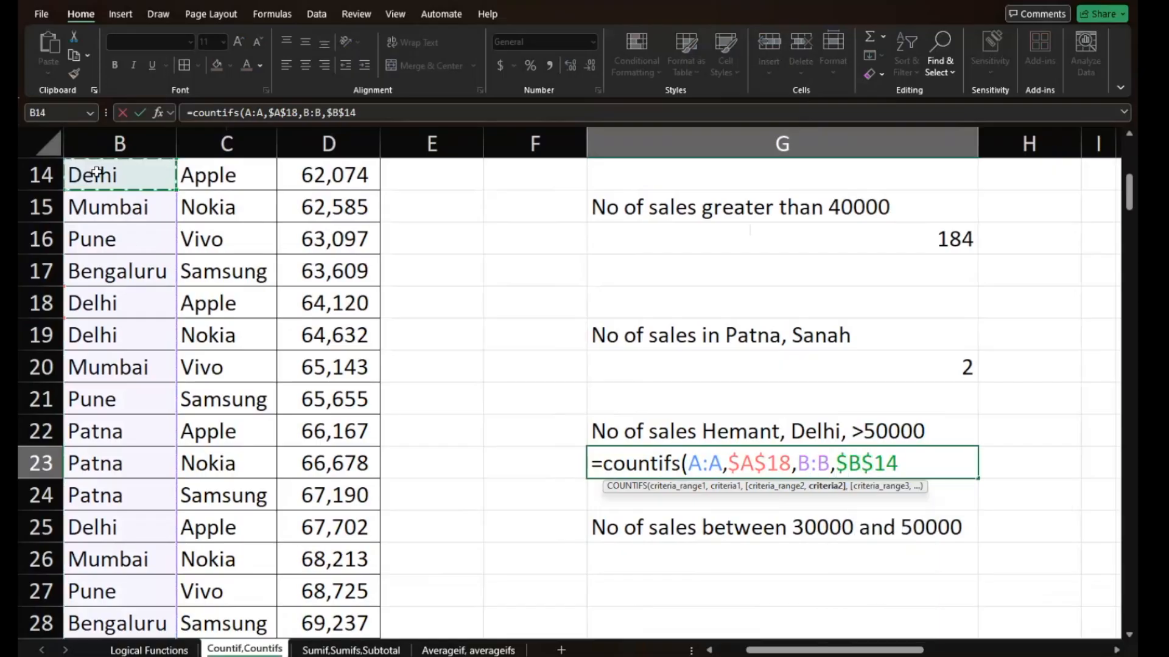
{"action": "type", "text": ","}
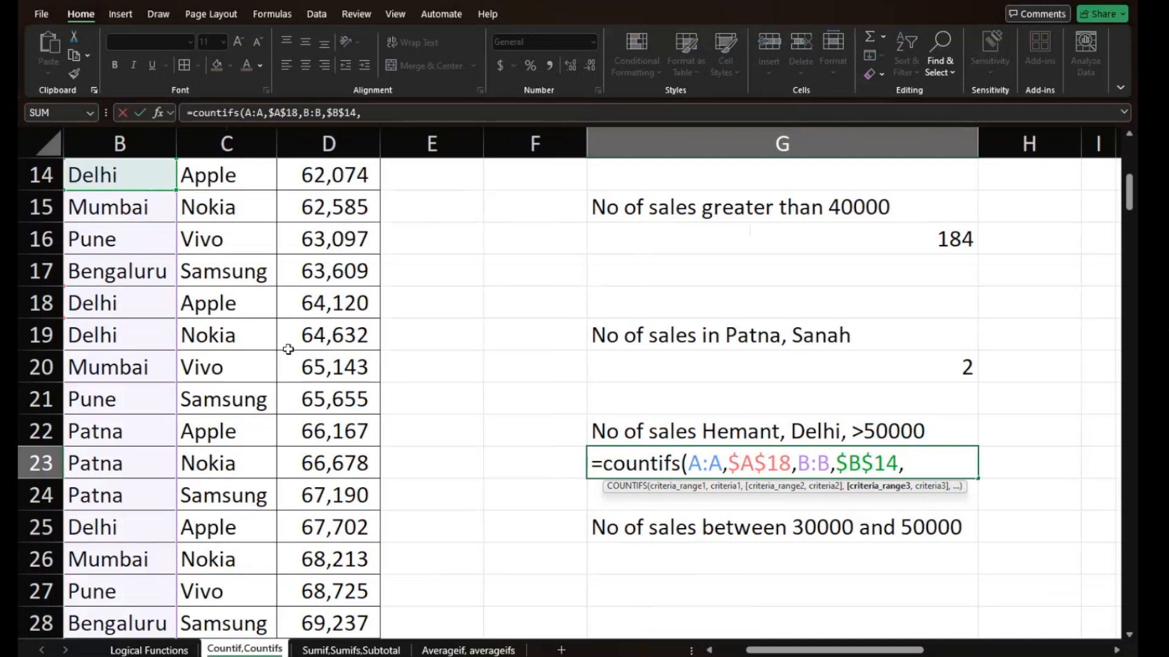
{"action": "type", "text": ">"}
{"action": "key", "text": "BackSpace"}
{"action": "type", "text": "\">"}
{"action": "key", "text": "BackSpace"}
{"action": "key", "text": "BackSpace"}
- Add column D as the third range in G23's COUNTIFS formula with criterion ">40000", then enter the formula
{"action": "left_click", "coordinate": [328, 143]}
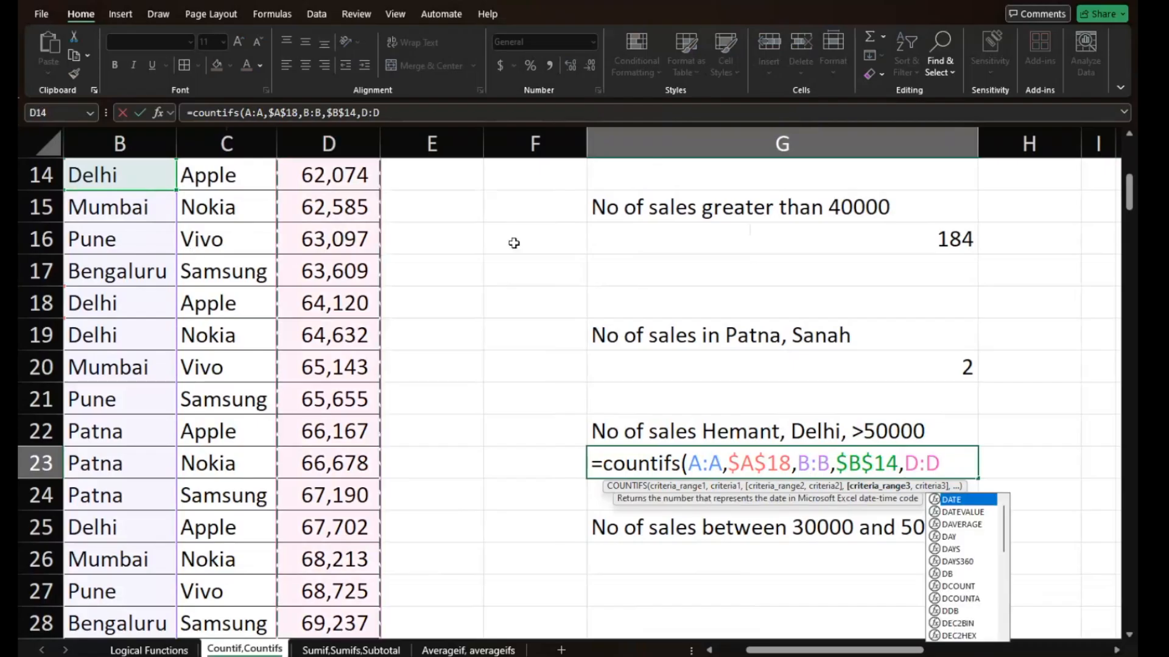
{"action": "type", "text": ",\""}
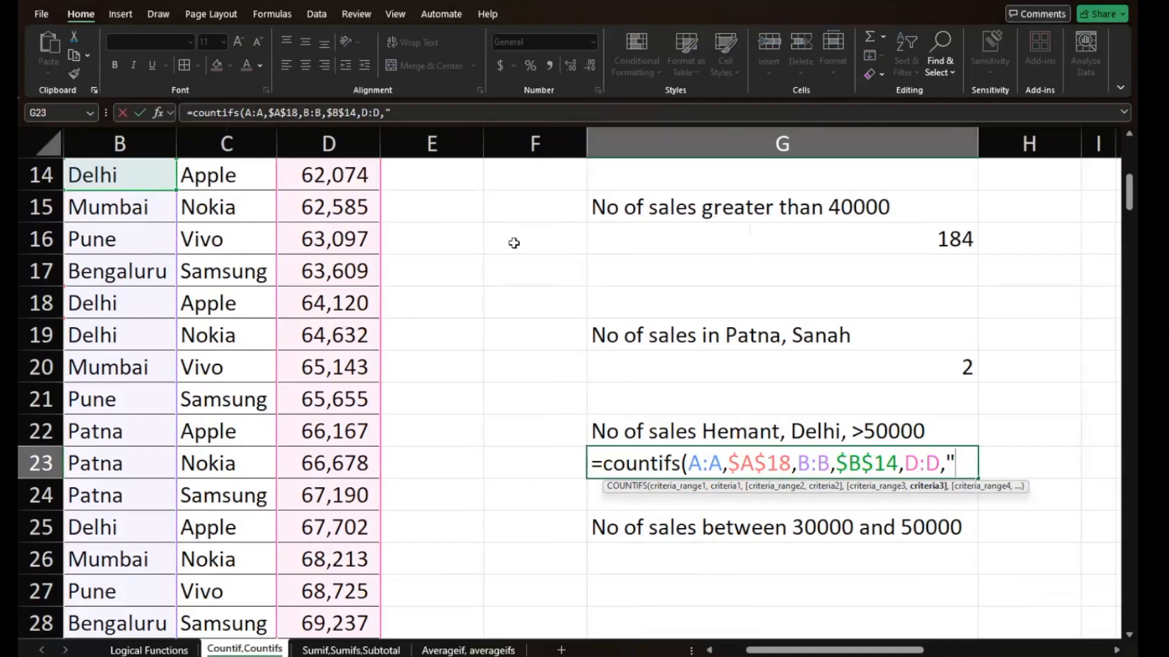
{"action": "type", "text": ">40000\""}
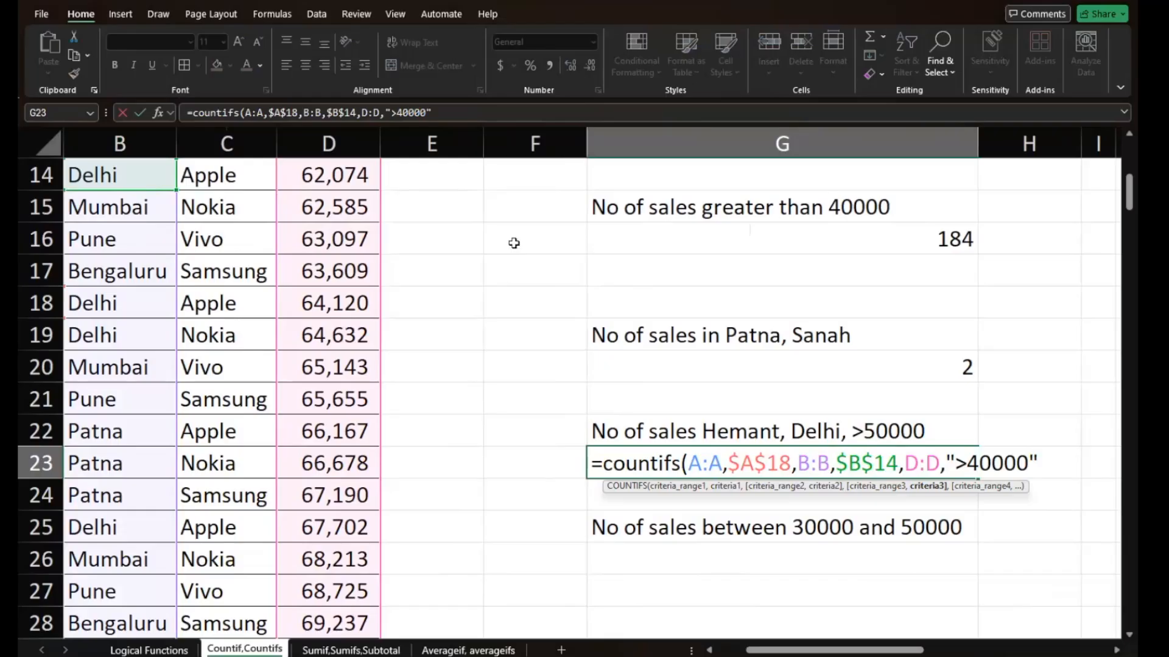
{"action": "type", "text": ")"}
{"action": "key", "text": "Return"}
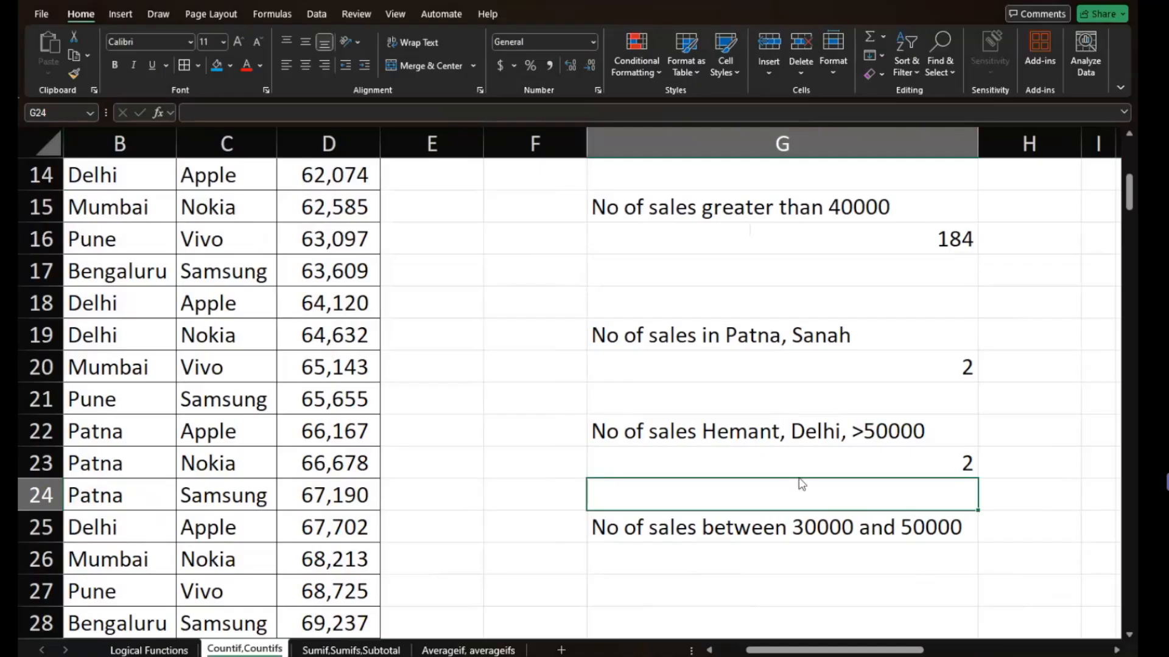
- Change the sales criterion in G23's COUNTIFS formula to ">50000" and enter the corrected formula
{"action": "double_click", "coordinate": [812, 457]}
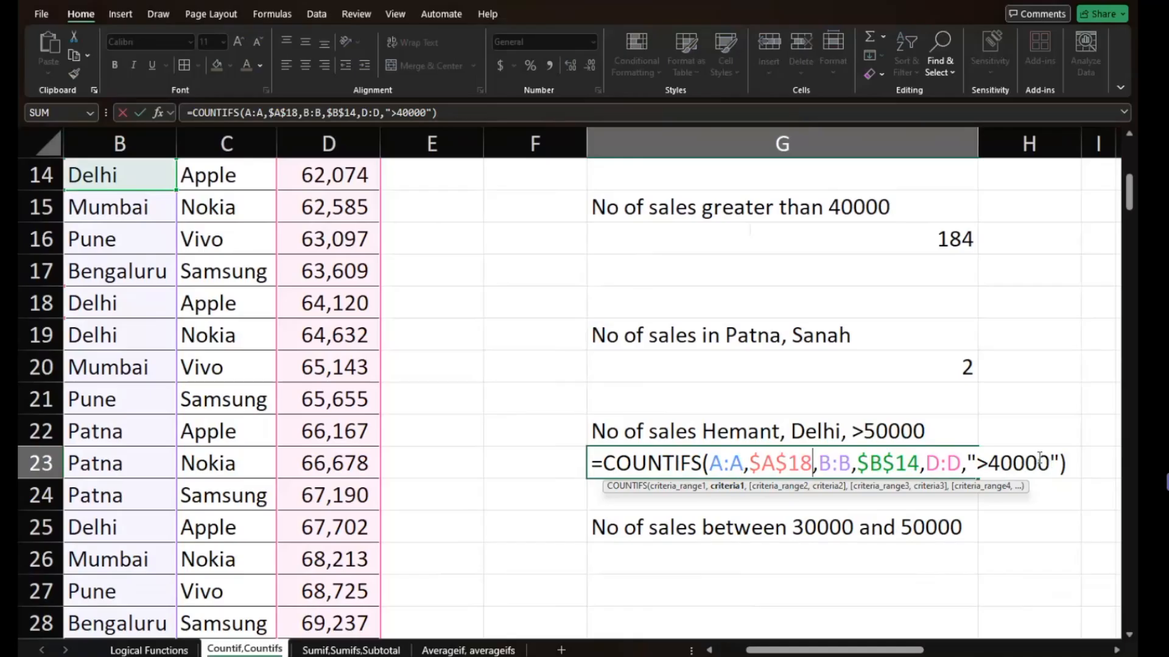
{"action": "left_click", "coordinate": [998, 463]}
{"action": "key", "text": "BackSpace"}
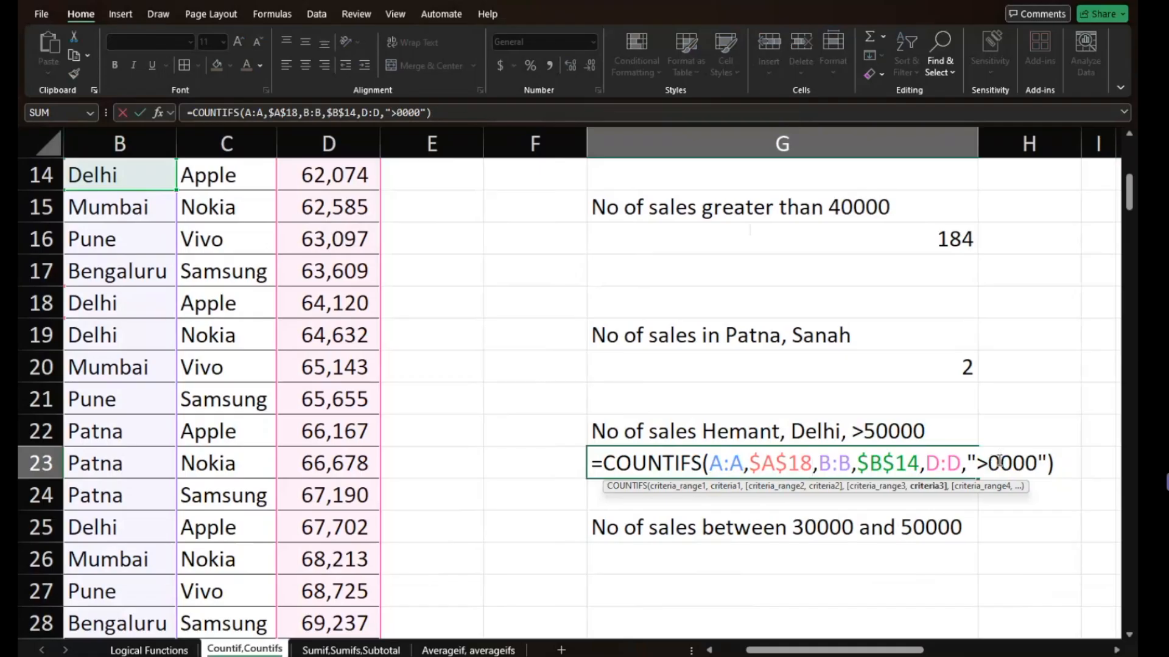
{"action": "type", "text": "5"}
{"action": "left_click", "coordinate": [1000, 462]}
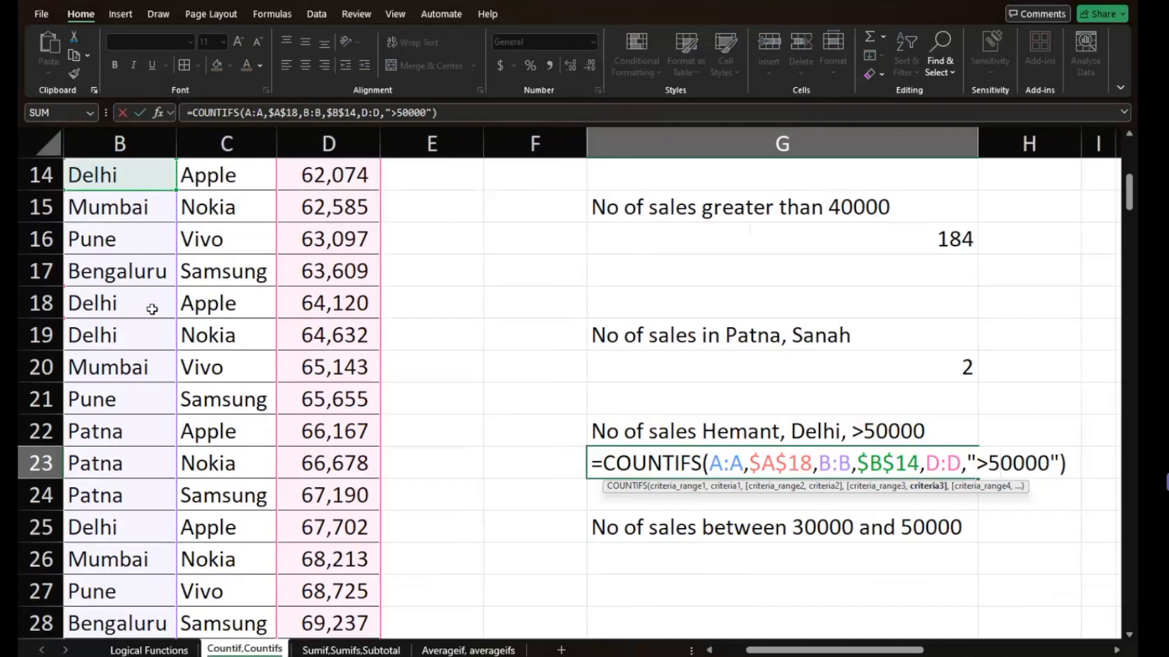
{"action": "scroll", "coordinate": [152, 309], "scroll_direction": "left", "scroll_amount": 3}
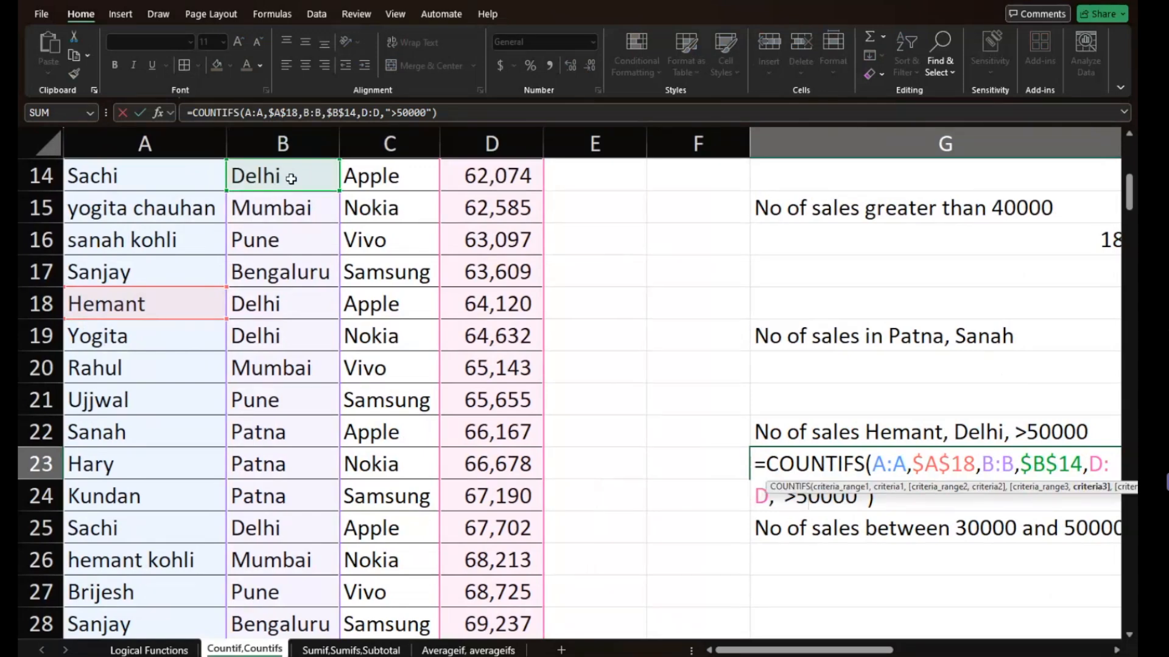
{"action": "scroll", "coordinate": [278, 387], "scroll_direction": "right", "scroll_amount": 2}
{"action": "scroll", "coordinate": [279, 387], "scroll_direction": "right", "scroll_amount": 3}
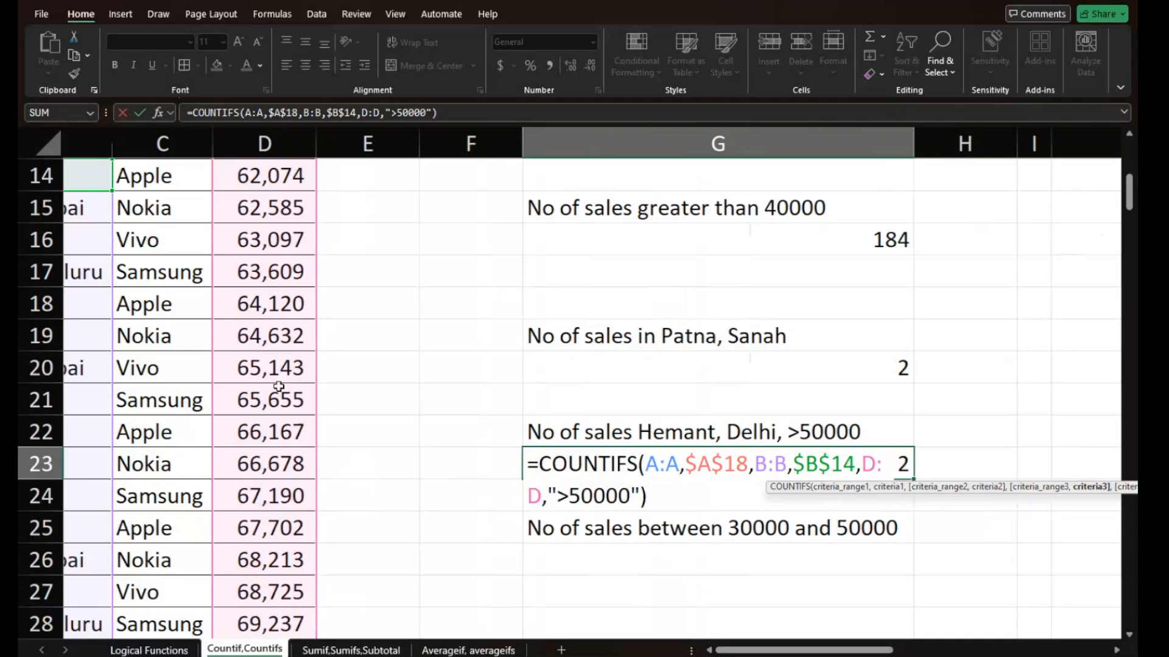
{"action": "key", "text": "Return"}
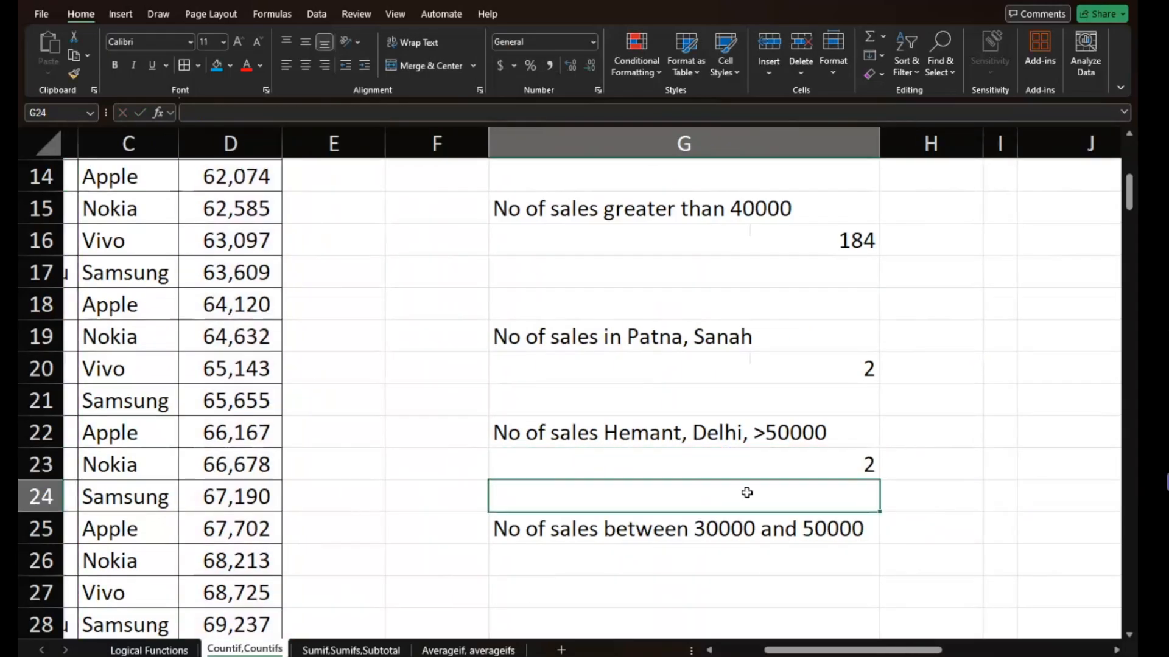
- Start a COUNTIFS formula in G26 with column D as the first criteria range
{"action": "left_click", "coordinate": [761, 550]}
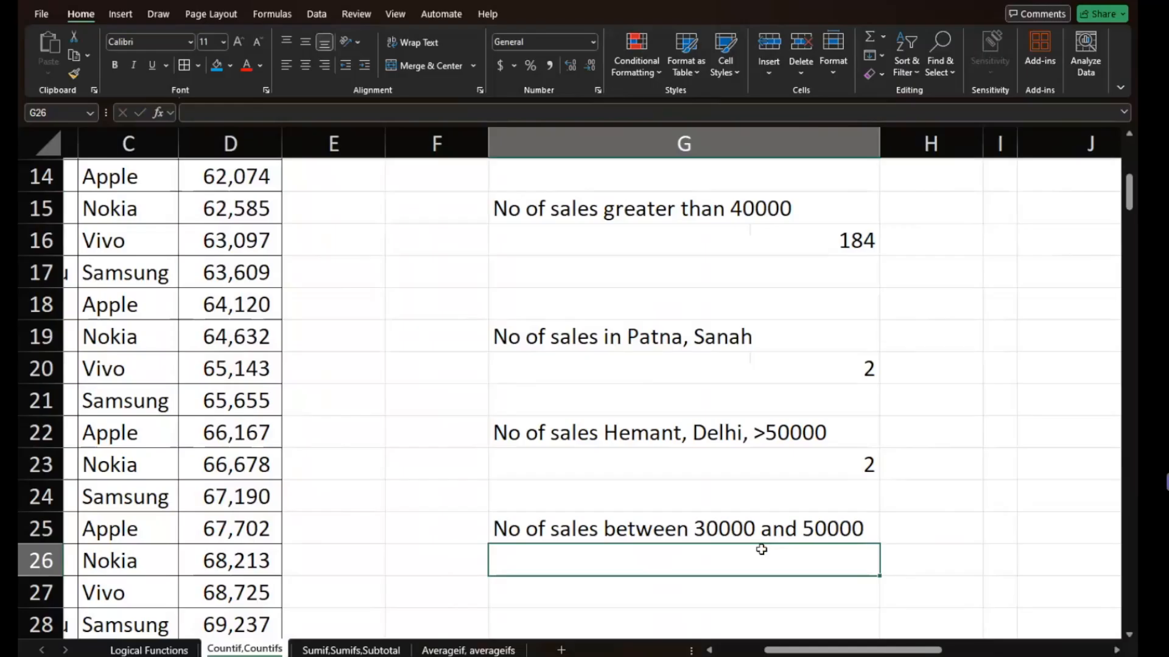
{"action": "double_click", "coordinate": [761, 550]}
{"action": "type", "text": "=cou"}
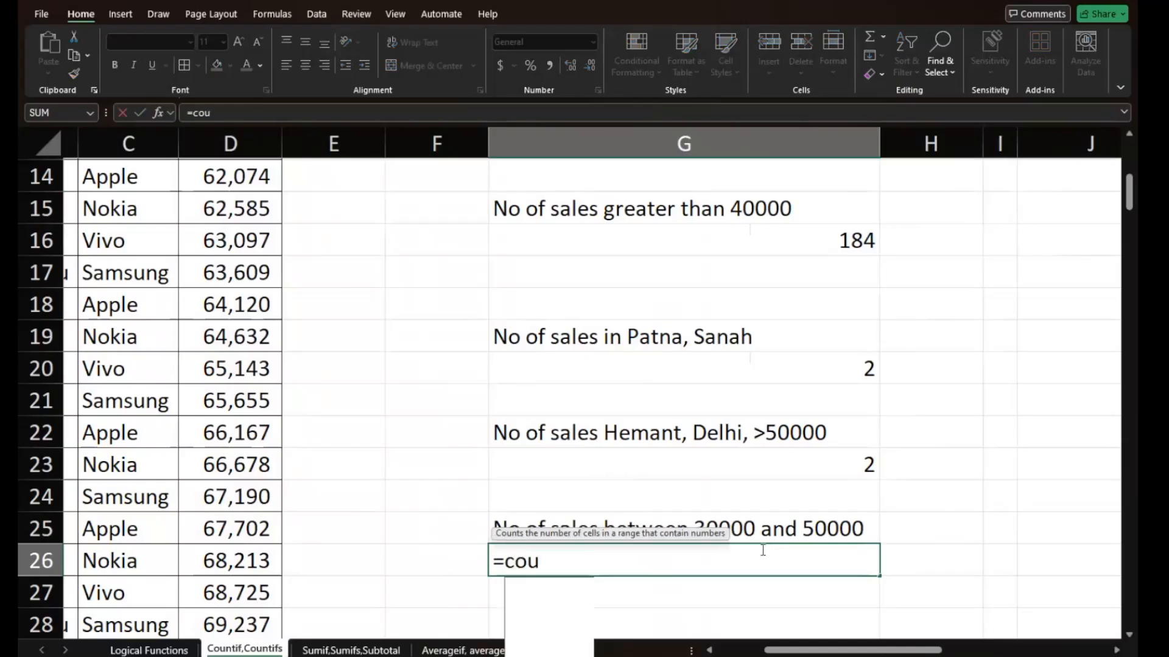
{"action": "type", "text": "ntif("}
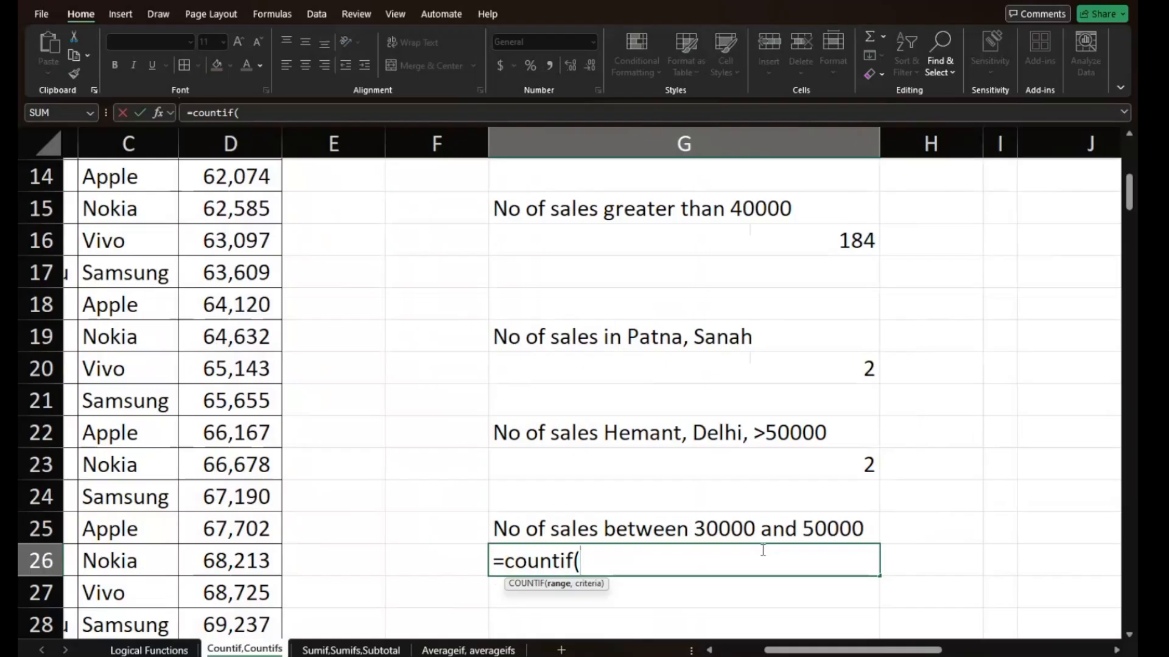
{"action": "left_click", "coordinate": [230, 143]}
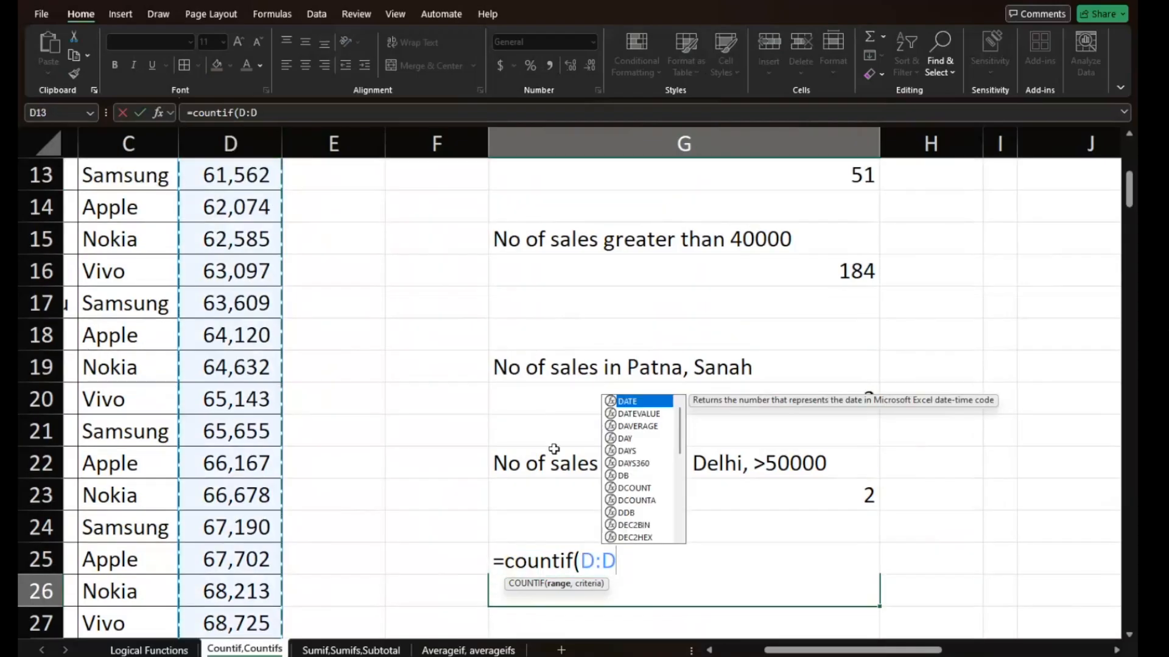
{"action": "left_click", "coordinate": [576, 559]}
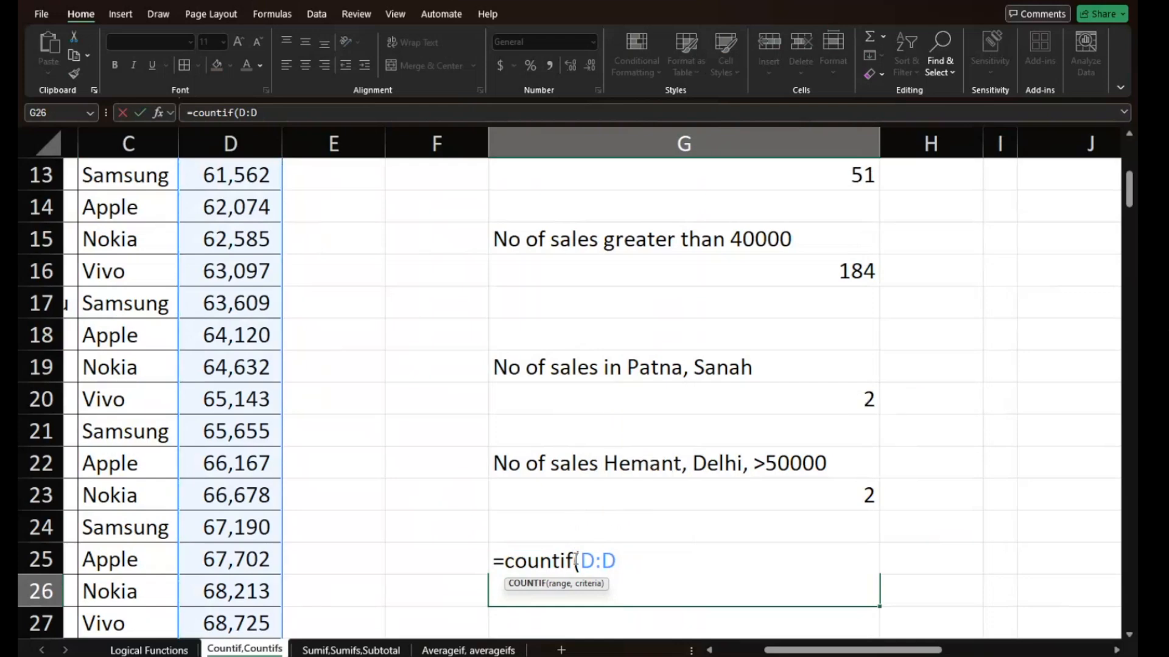
{"action": "type", "text": "s"}
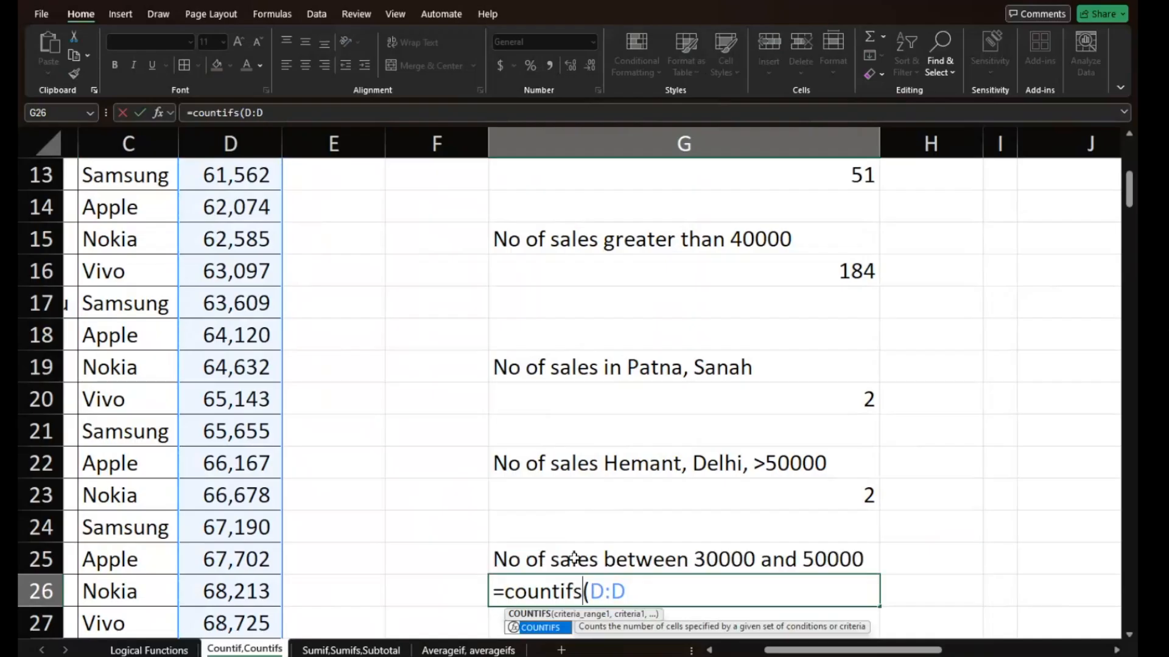
{"action": "left_click", "coordinate": [645, 590]}
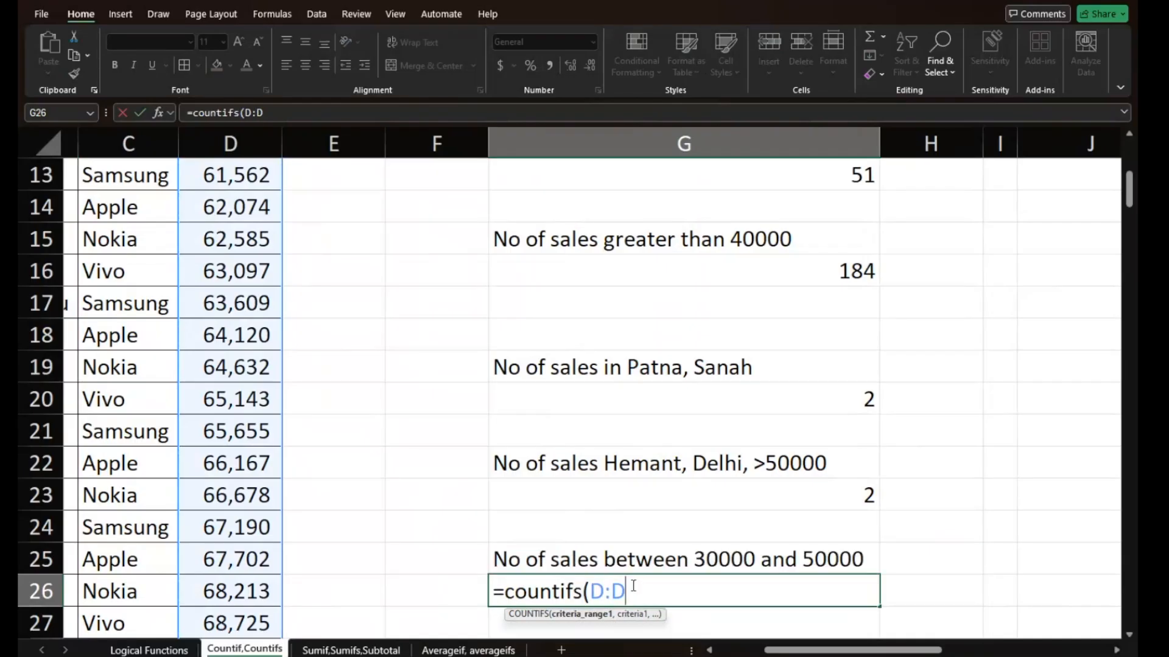
- Add ">30000" as the first criterion in G26's COUNTIFS formula
{"action": "type", "text": ","}
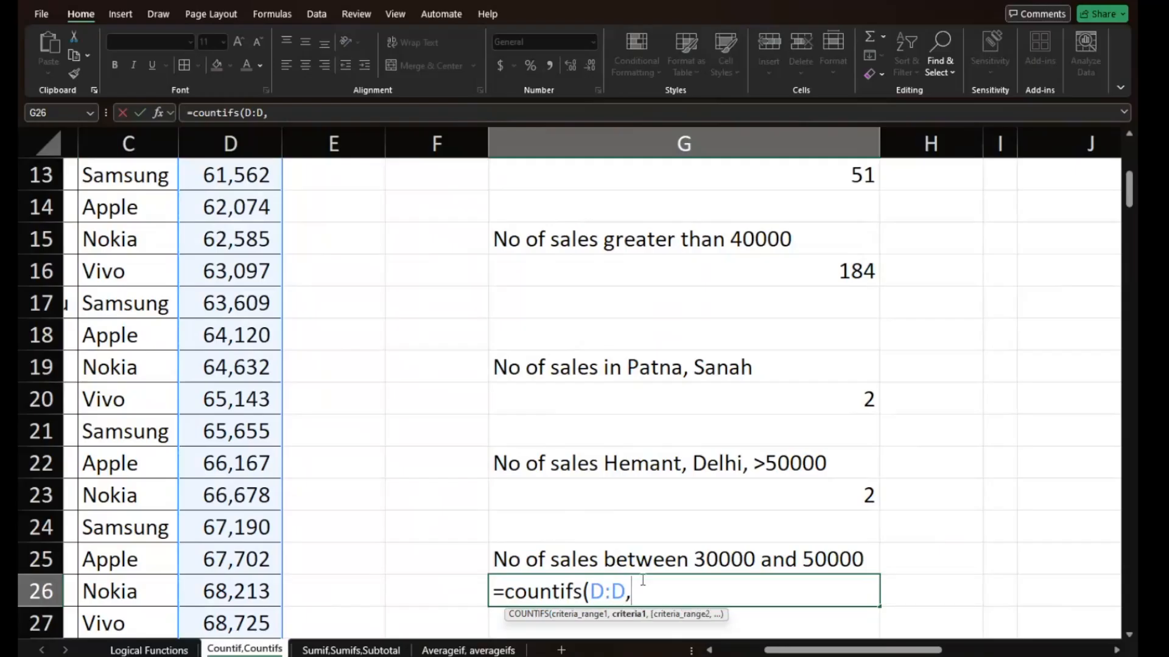
{"action": "type", "text": "\"3"}
{"action": "key", "text": "BackSpace"}
{"action": "type", "text": ">30000"}
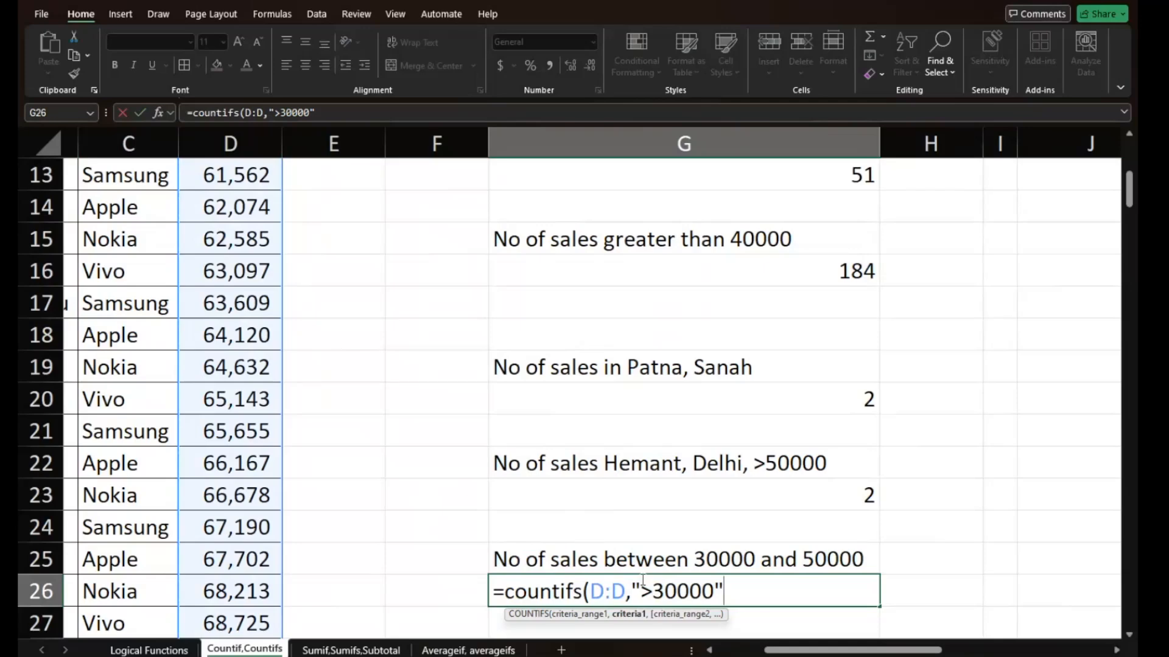
- Add column D again as the second range with criterion "<50000", then enter the COUNTIFS formula in G26
{"action": "type", "text": ","}
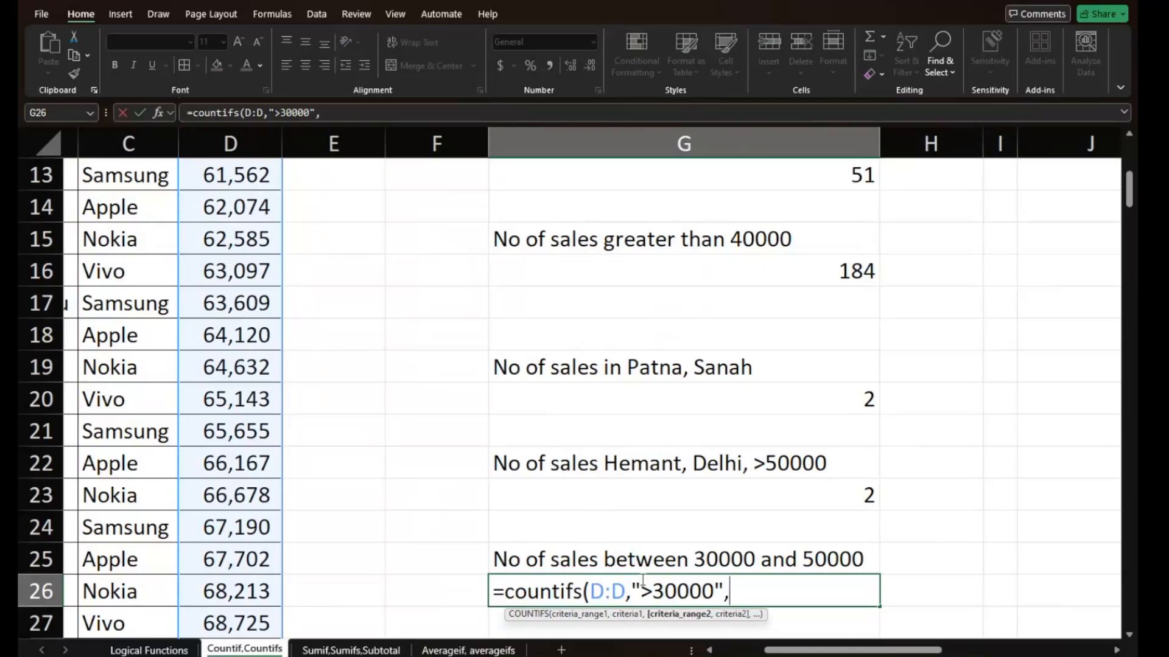
{"action": "left_click", "coordinate": [237, 144]}
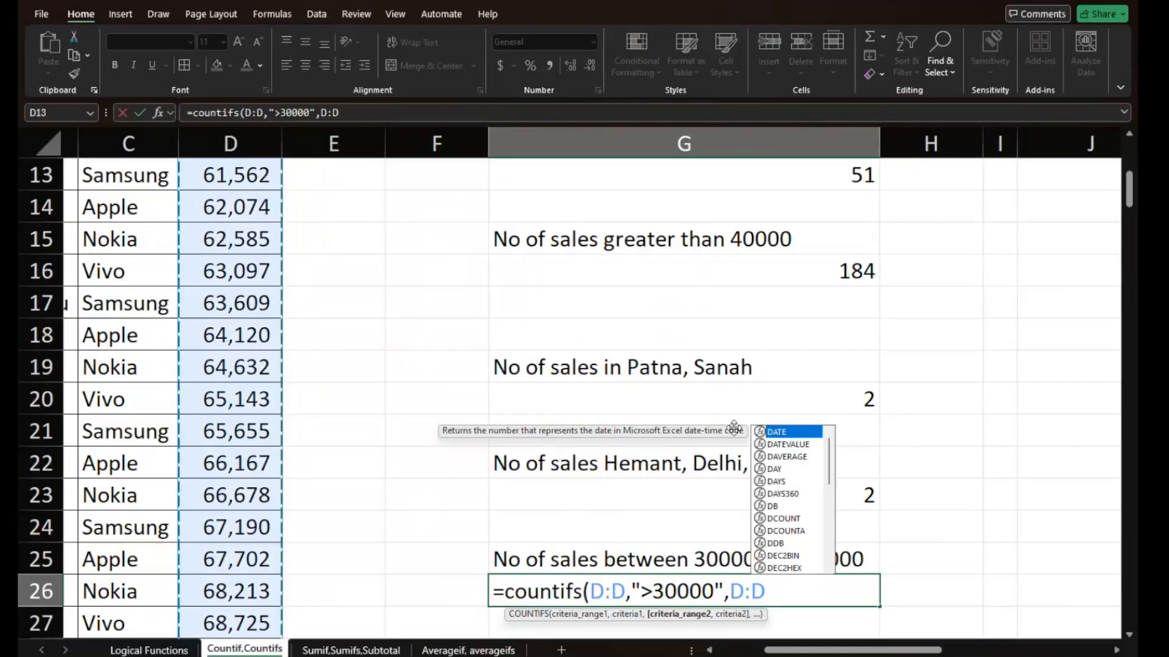
{"action": "type", "text": ","}
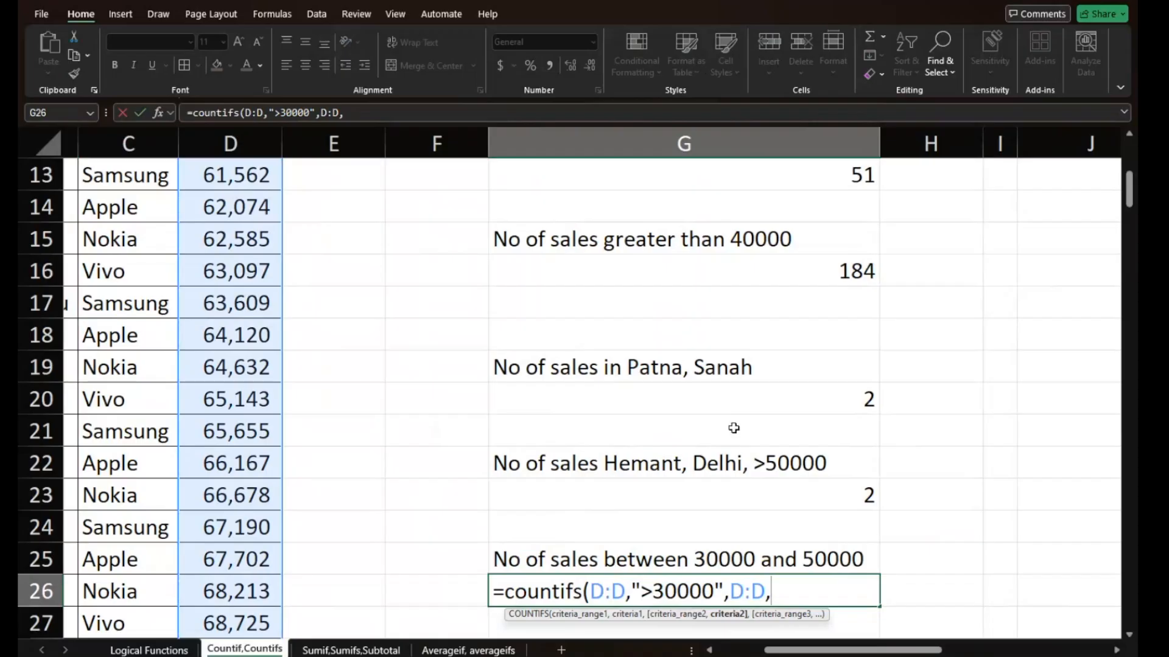
{"action": "type", "text": "\" <50000"}
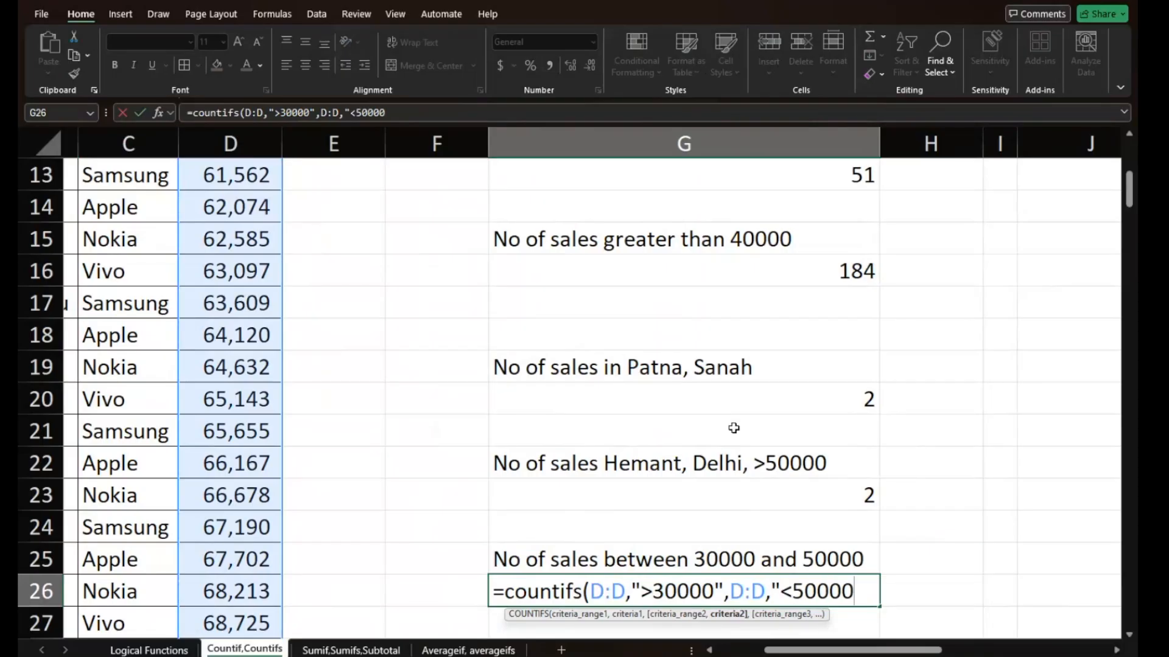
{"action": "type", "text": "\")"}
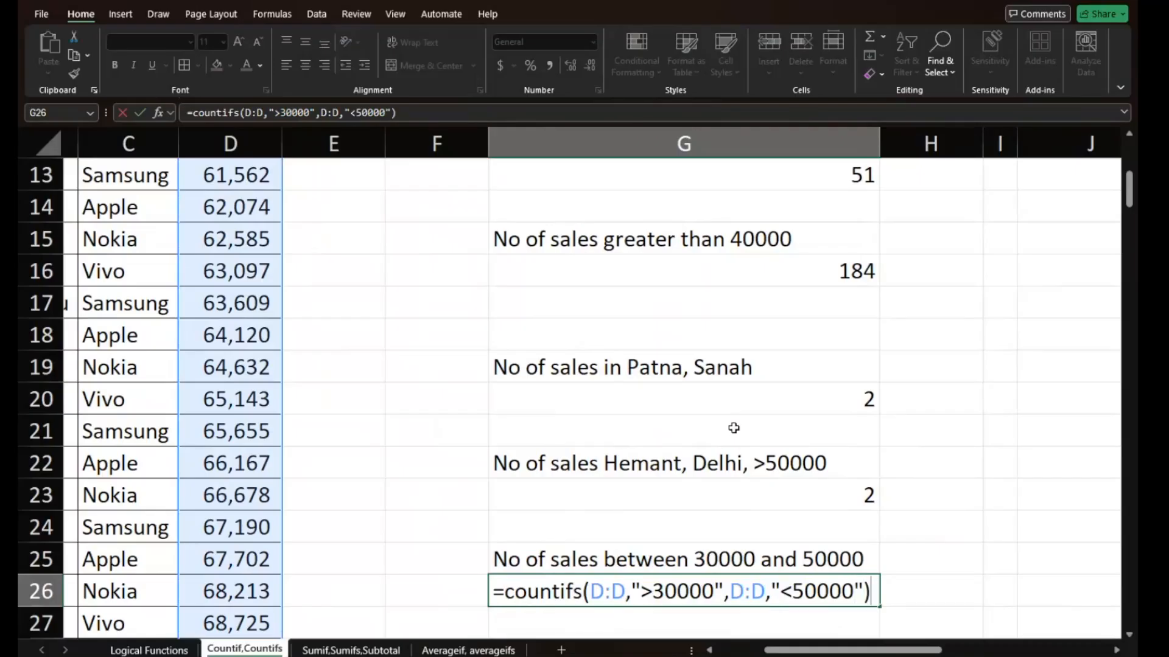
{"action": "key", "text": "Return"}
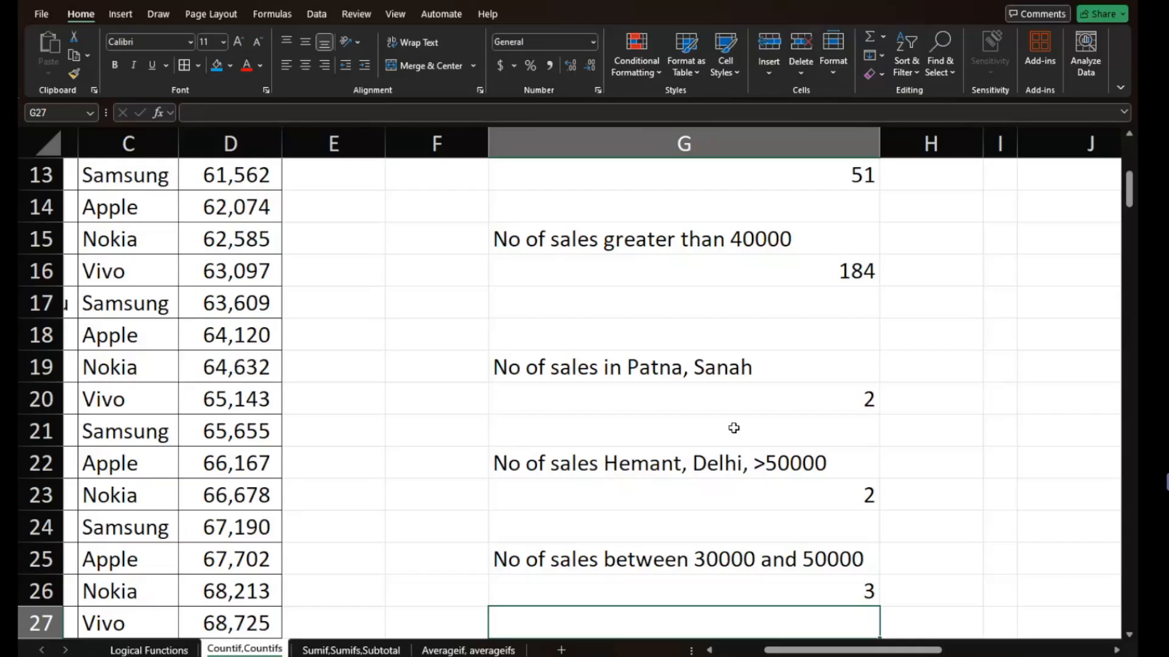
- Switch to the Sumif,Sumifs,Subtotal sheet and clear the existing SUMIF answer in G9
{"action": "scroll", "coordinate": [733, 428], "scroll_direction": "down", "scroll_amount": 2}
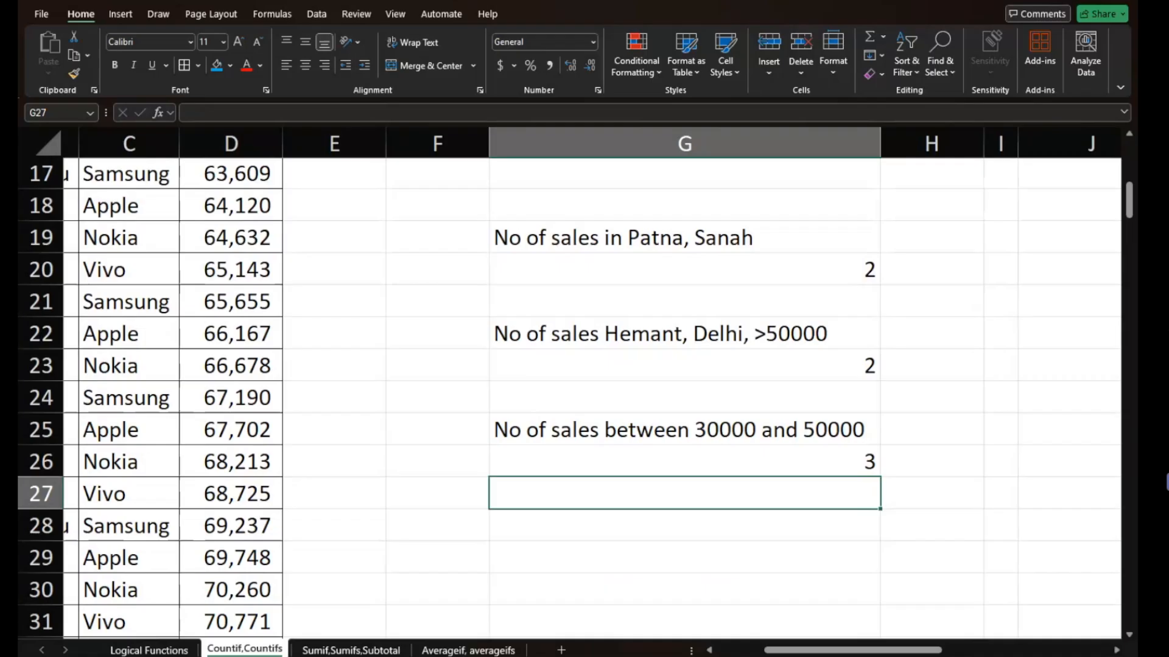
{"action": "left_click", "coordinate": [351, 650]}
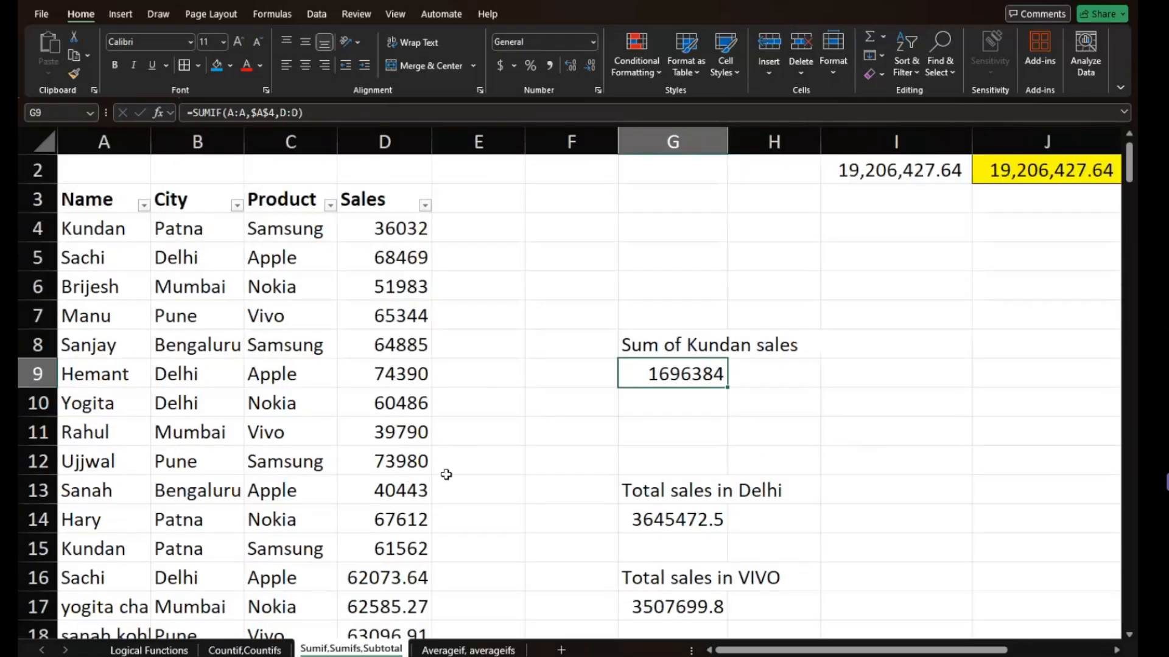
{"action": "scroll", "coordinate": [446, 474], "scroll_direction": "up", "scroll_amount": 1}
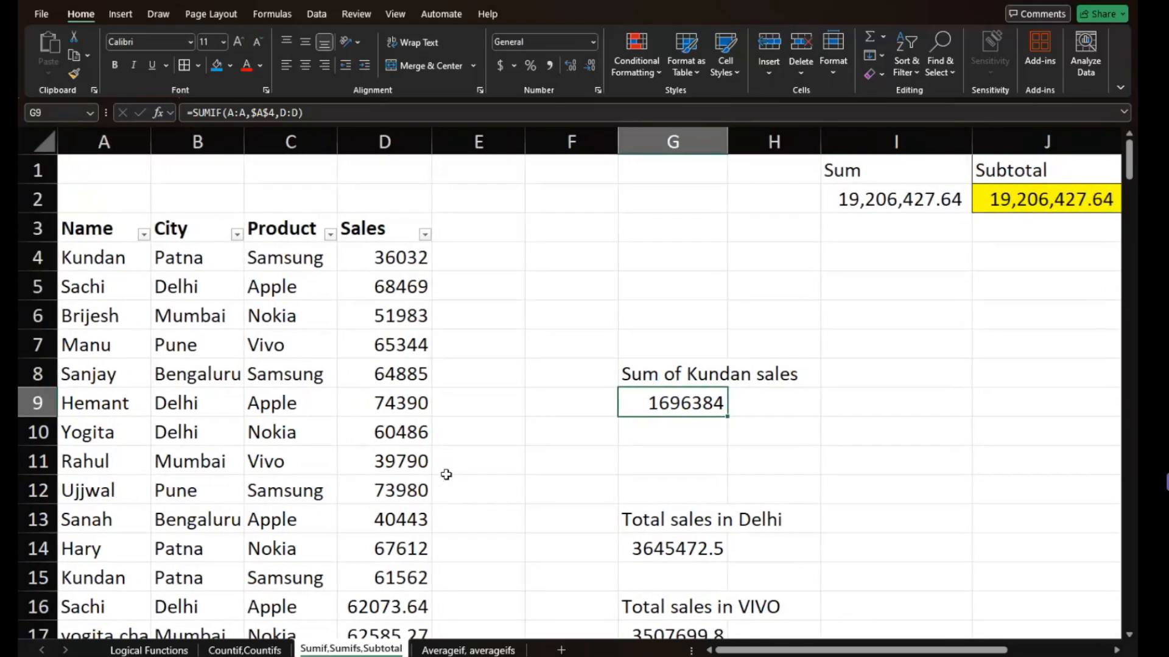
{"action": "key", "text": "Delete"}
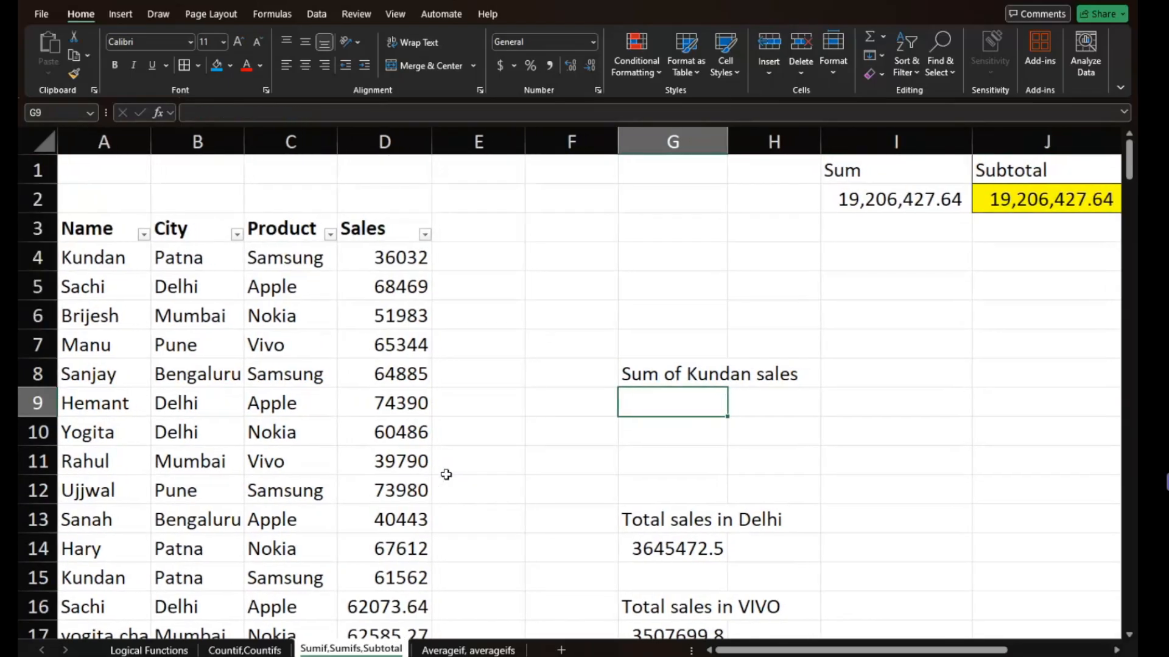
- Clear the existing answers for total sales in Delhi in G14 and total sales in VIVO in G17
{"action": "key", "text": "Down"}
{"action": "key", "text": "Down"}
{"action": "key", "text": "Down"}
{"action": "key", "text": "Down"}
{"action": "key", "text": "Down"}
{"action": "key", "text": "Down"}
{"action": "key", "text": "Up"}
{"action": "key", "text": "Delete"}
- Clear the existing answers to the multi-condition sales questions in G21 and G24
{"action": "key", "text": "Down"}
{"action": "key", "text": "Down"}
{"action": "key", "text": "Down"}
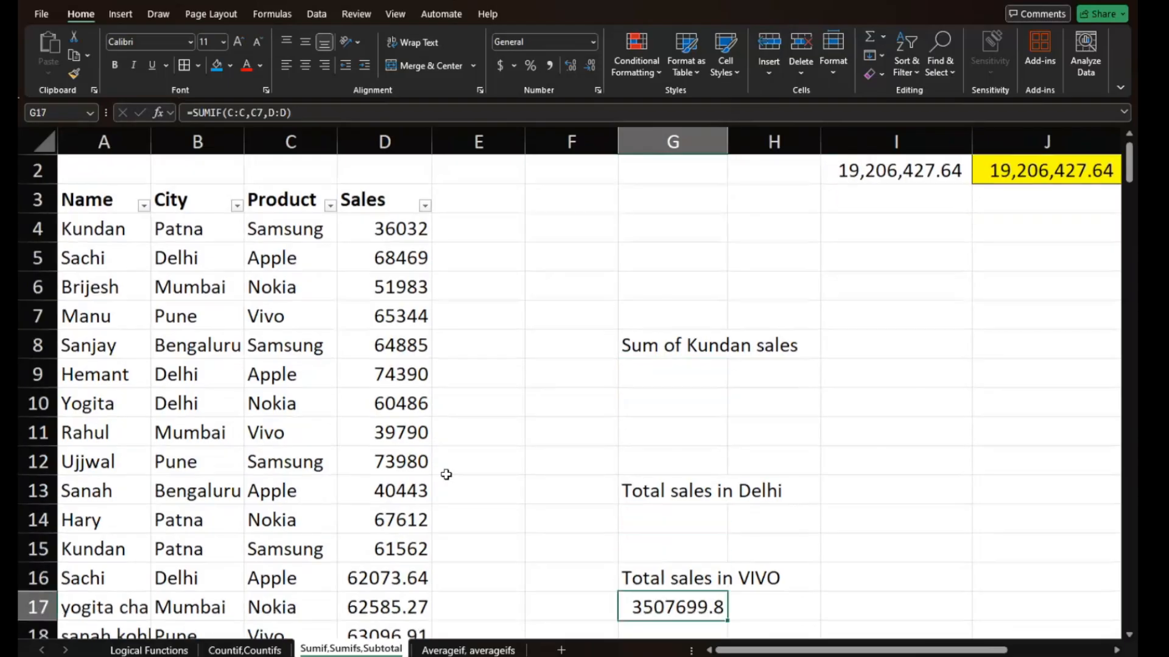
{"action": "key", "text": "Delete"}
{"action": "key", "text": "Down"}
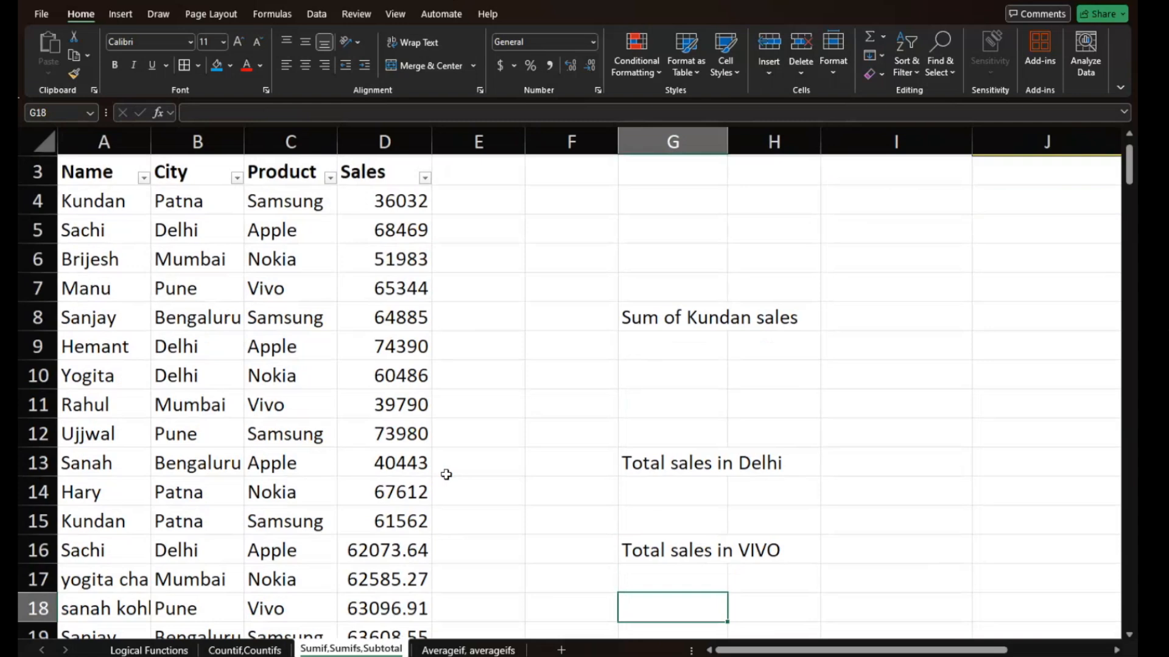
{"action": "key", "text": "Down"}
{"action": "key", "text": "Down"}
- Clear the SUMIFS formula text in H24 and return to cell H3 near the sheet's start
{"action": "key", "text": "Down"}
{"action": "key", "text": "Delete"}
{"action": "key", "text": "Down"}
{"action": "key", "text": "Down"}
{"action": "key", "text": "Down"}
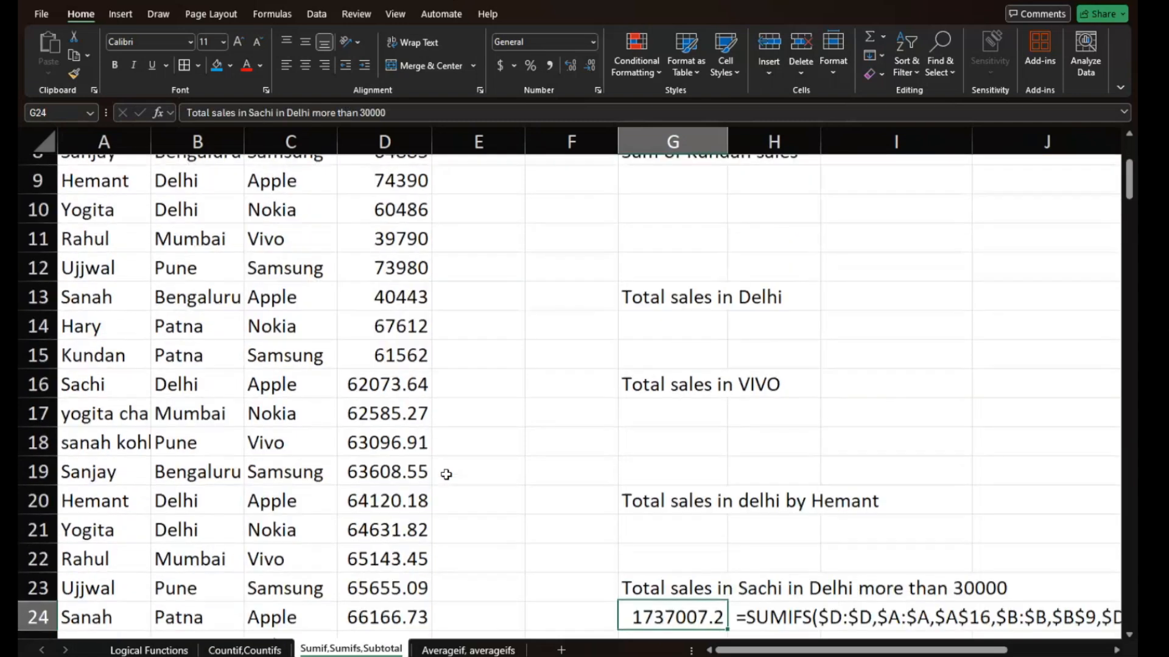
{"action": "key", "text": "Delete"}
{"action": "key", "text": "Down"}
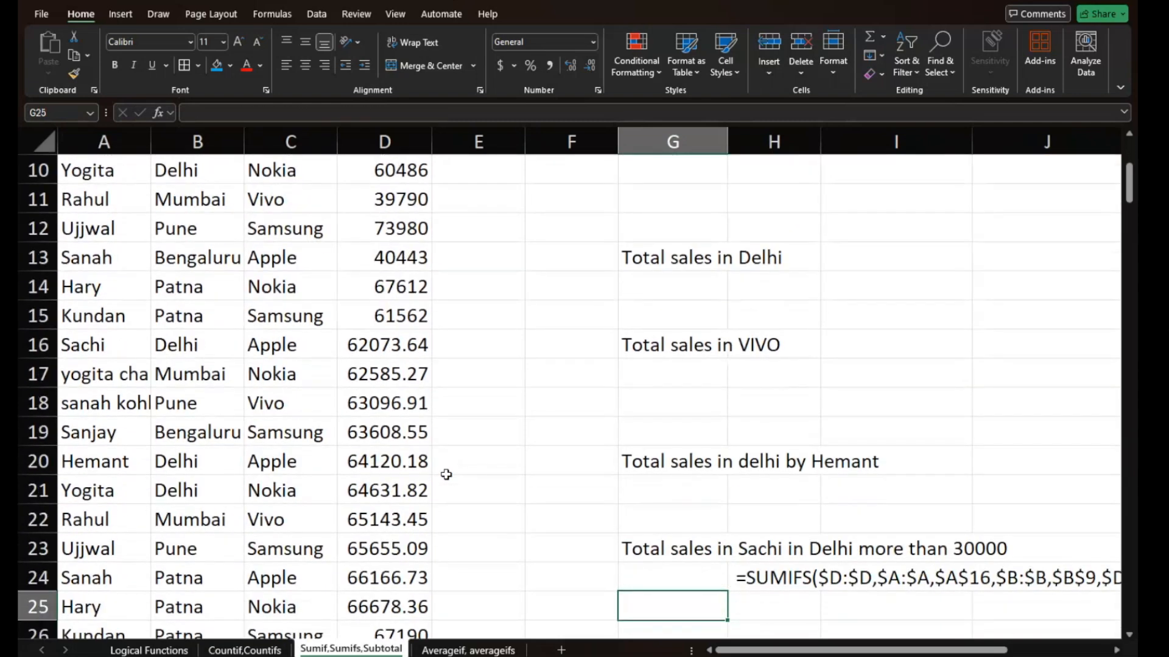
{"action": "key", "text": "Up"}
{"action": "key", "text": "Right"}
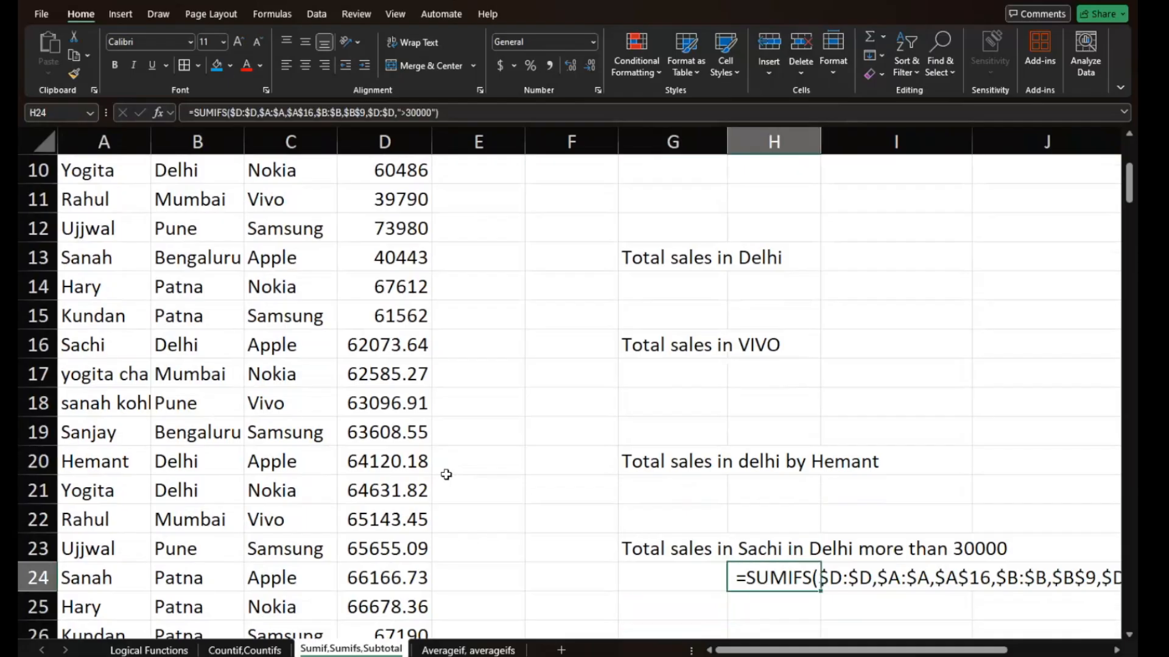
{"action": "key", "text": "Delete"}
{"action": "key", "text": "Down"}
{"action": "key", "text": "Down"}
{"action": "key", "text": "Up"}
{"action": "key", "text": "Up"}
{"action": "key", "text": "Up"}
{"action": "key", "text": "Up"}
{"action": "key", "text": "Up"}
{"action": "key", "text": "Up"}
{"action": "key", "text": "Up"}
{"action": "key", "text": "Up"}
{"action": "key", "text": "Up"}
{"action": "key", "text": "Up"}
{"action": "key", "text": "Up"}
{"action": "key", "text": "Up"}
{"action": "key", "text": "Up"}
{"action": "key", "text": "Up"}
{"action": "key", "text": "Up"}
{"action": "key", "text": "Up"}
{"action": "key", "text": "Up"}
{"action": "key", "text": "Up"}
{"action": "key", "text": "Up"}
{"action": "key", "text": "Up"}
{"action": "key", "text": "Up"}
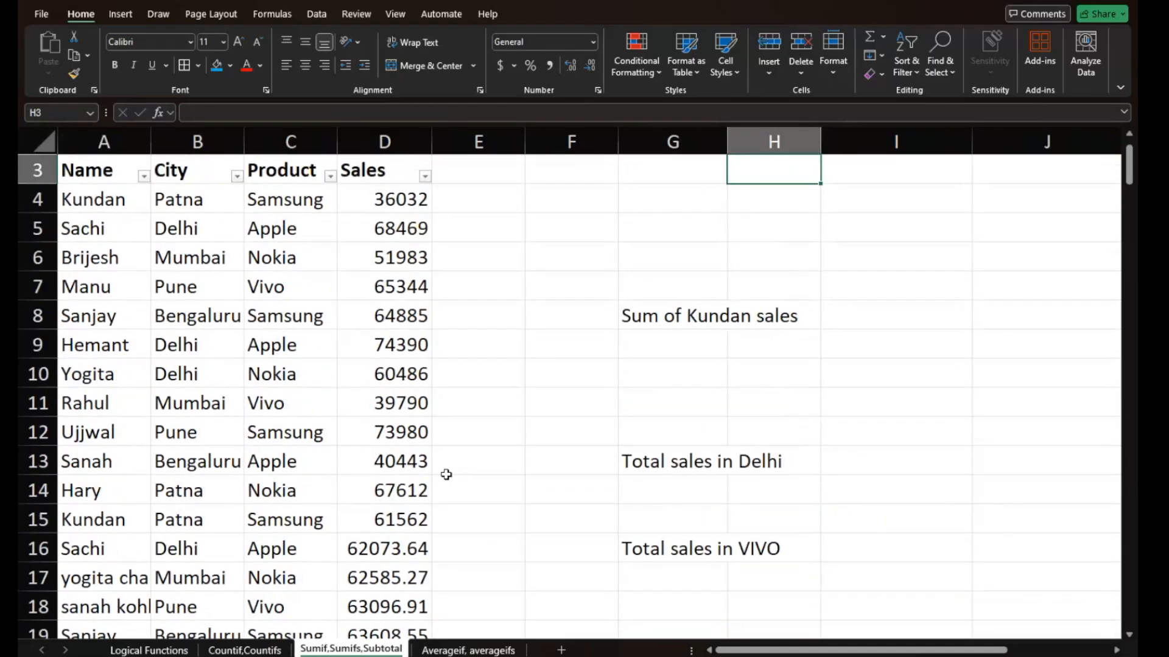
- Examine the sales table, the Sum and Subtotal cells, and the sales questions on the sheet
{"action": "key", "text": "Up"}
{"action": "key", "text": "Up"}
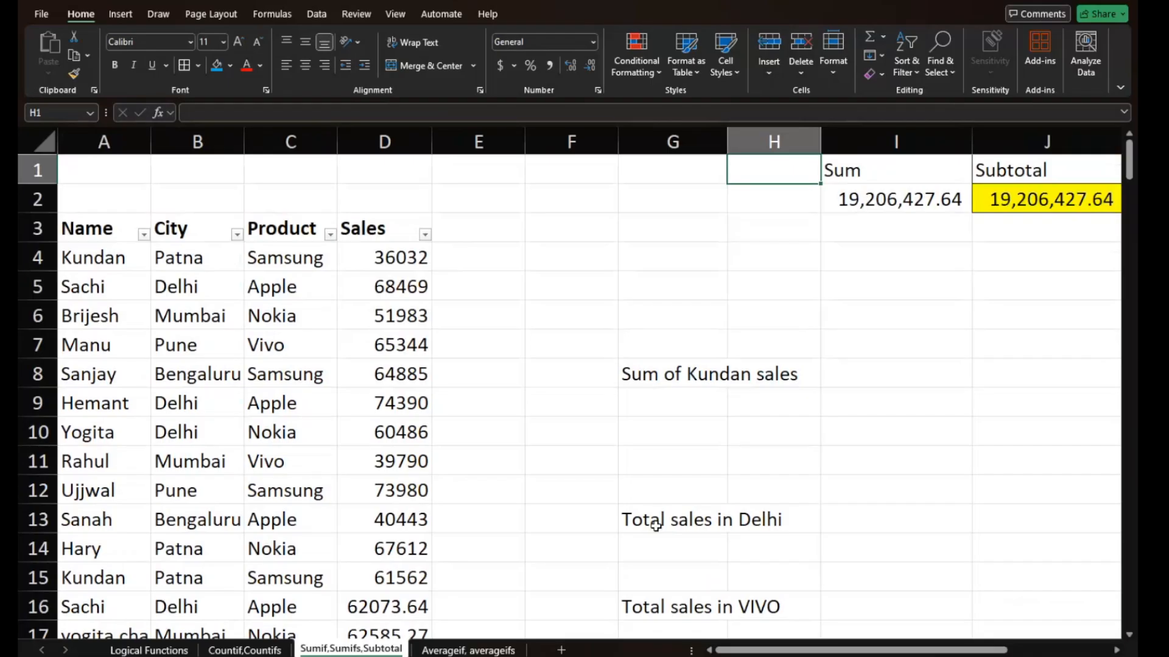
{"action": "left_click_drag", "start_coordinate": [655, 526], "coordinate": [580, 380]}
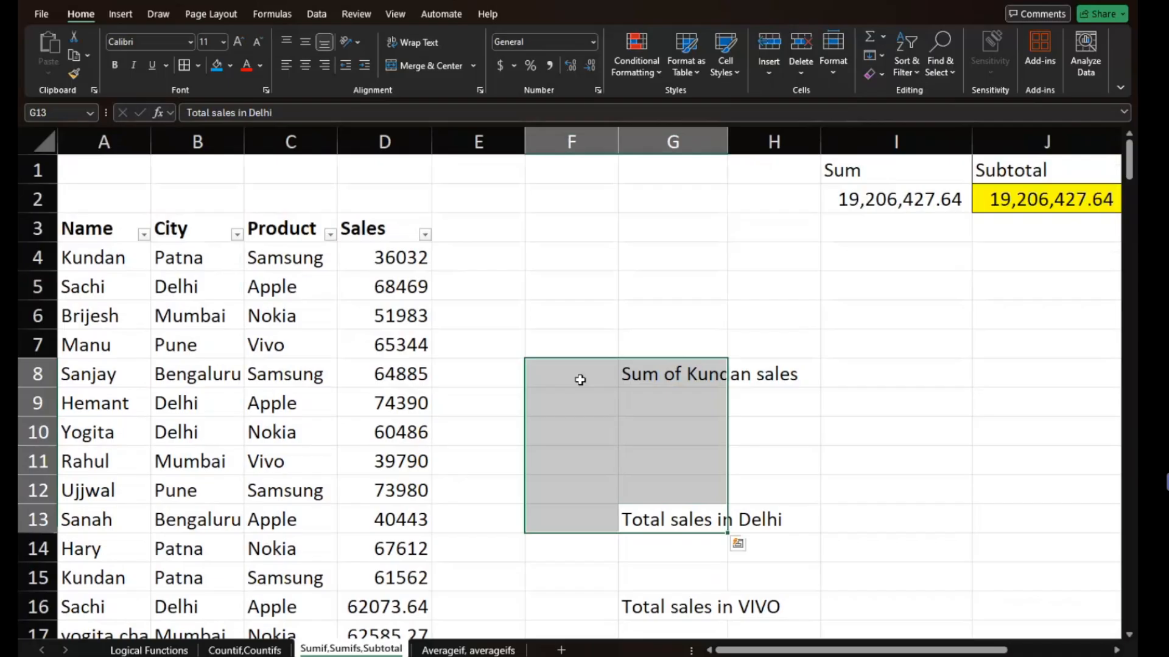
{"action": "left_click", "coordinate": [580, 380]}
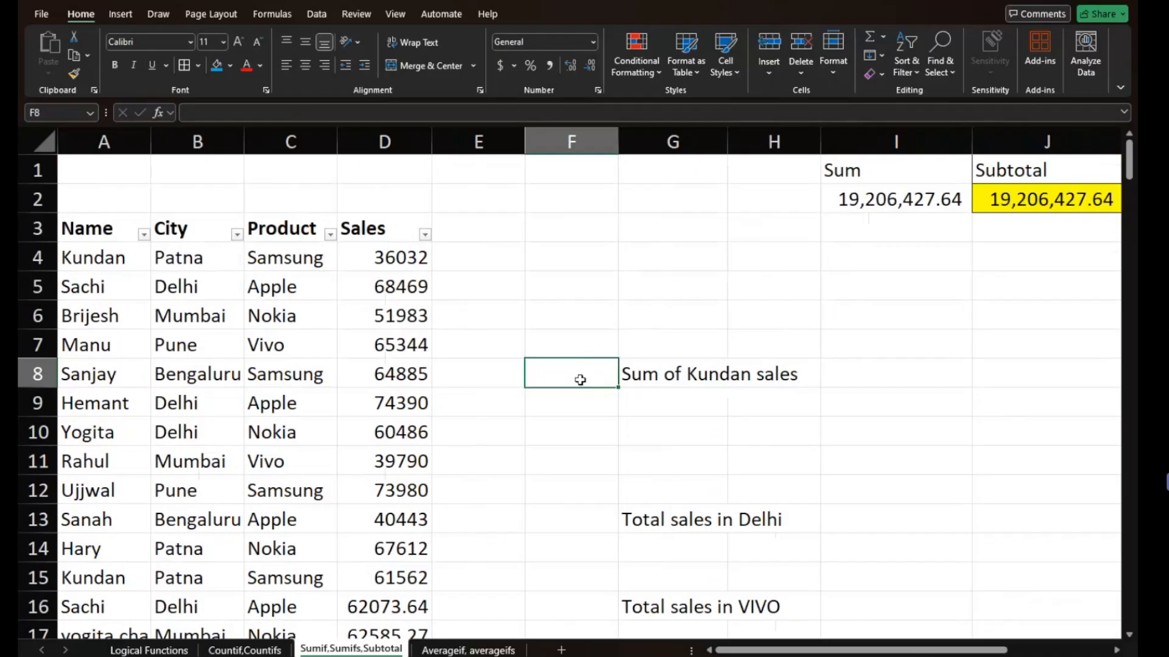
{"action": "scroll", "coordinate": [686, 318], "scroll_direction": "right", "scroll_amount": 2}
{"action": "scroll", "coordinate": [684, 319], "scroll_direction": "right", "scroll_amount": 1}
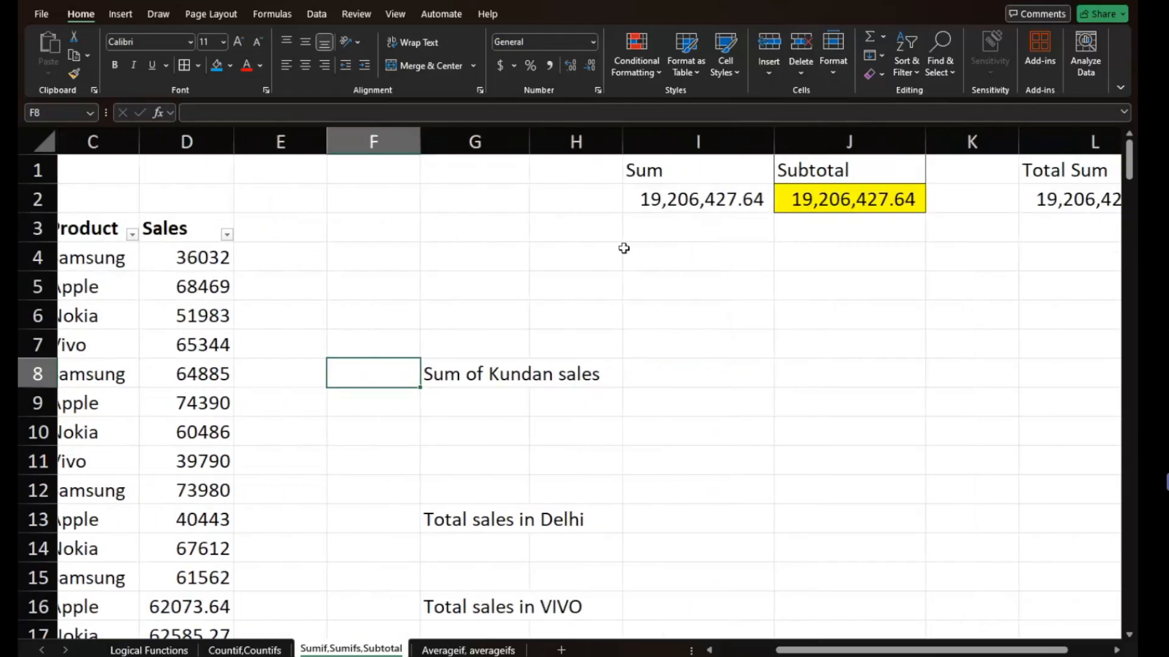
{"action": "scroll", "coordinate": [652, 255], "scroll_direction": "left", "scroll_amount": 3}
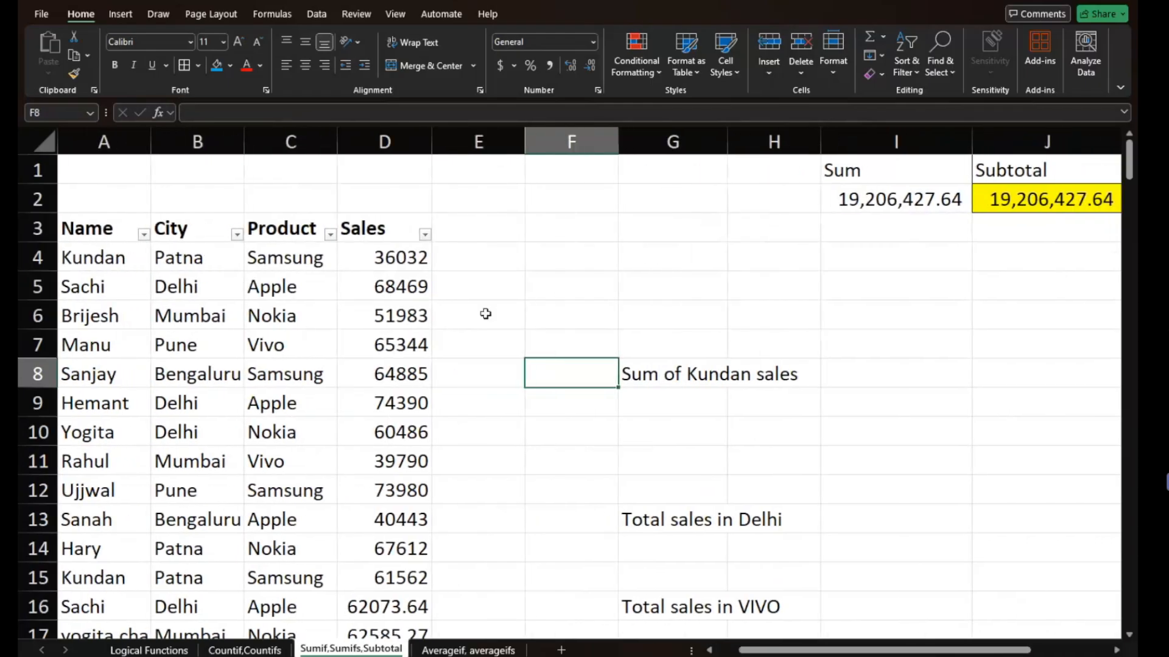
{"action": "left_click", "coordinate": [114, 257]}
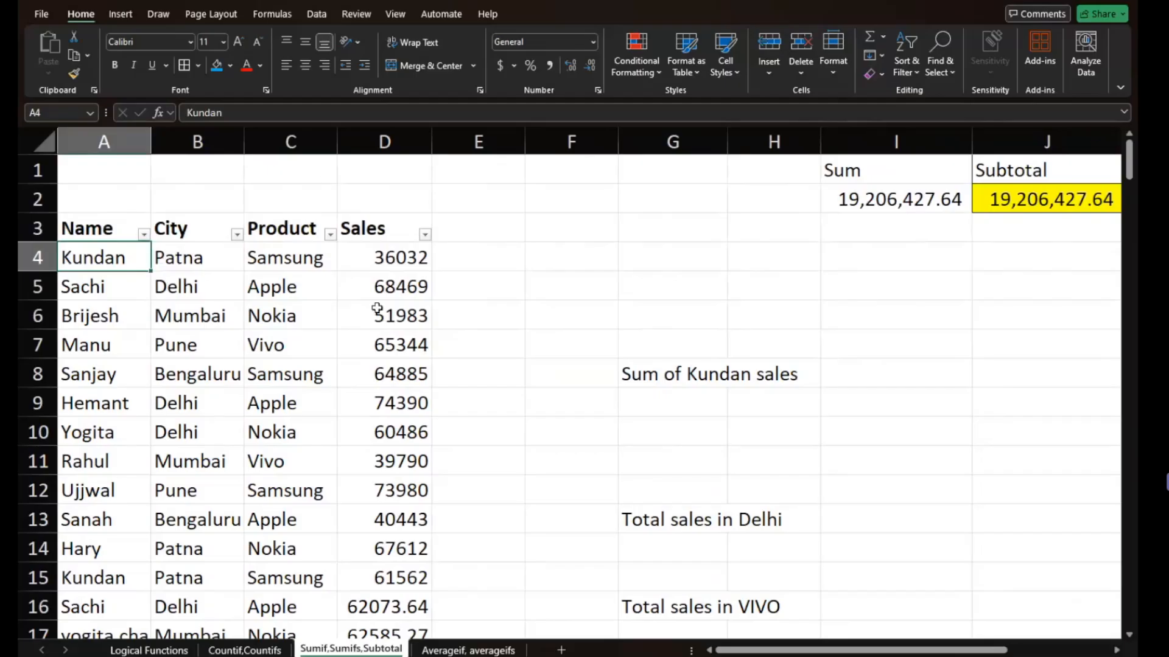
{"action": "scroll", "coordinate": [377, 309], "scroll_direction": "down", "scroll_amount": 7}
{"action": "scroll", "coordinate": [377, 310], "scroll_direction": "up", "scroll_amount": 6}
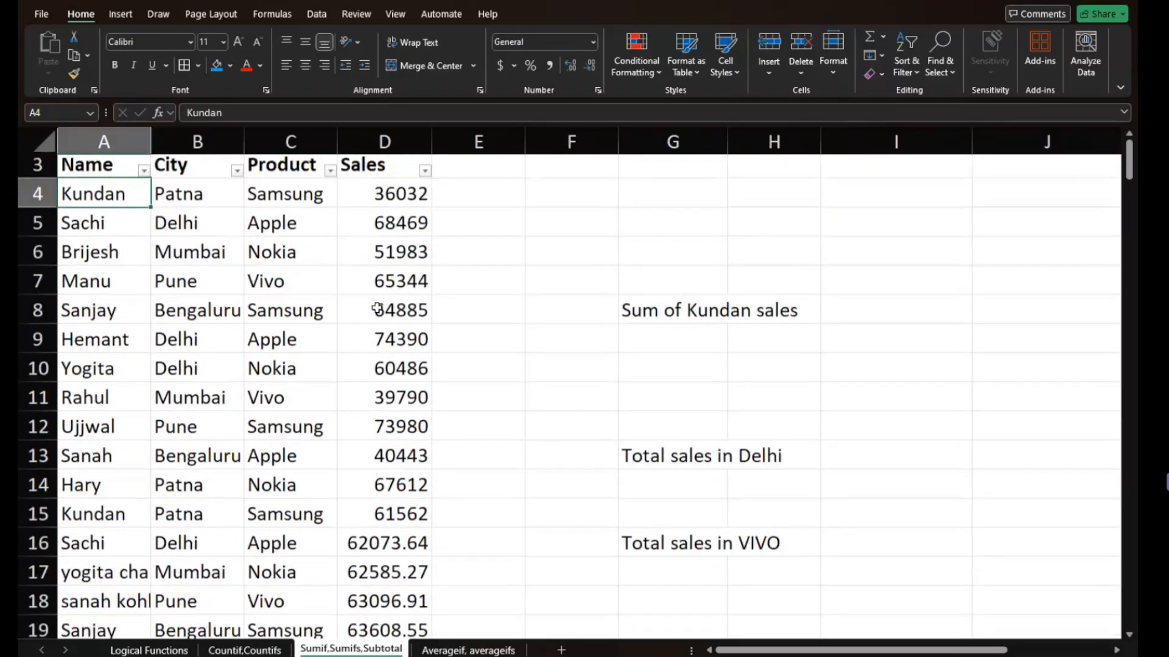
- Format the Sales column D with comma thousands separators and no decimal places
{"action": "scroll", "coordinate": [377, 309], "scroll_direction": "up", "scroll_amount": 1}
{"action": "left_click", "coordinate": [550, 65]}
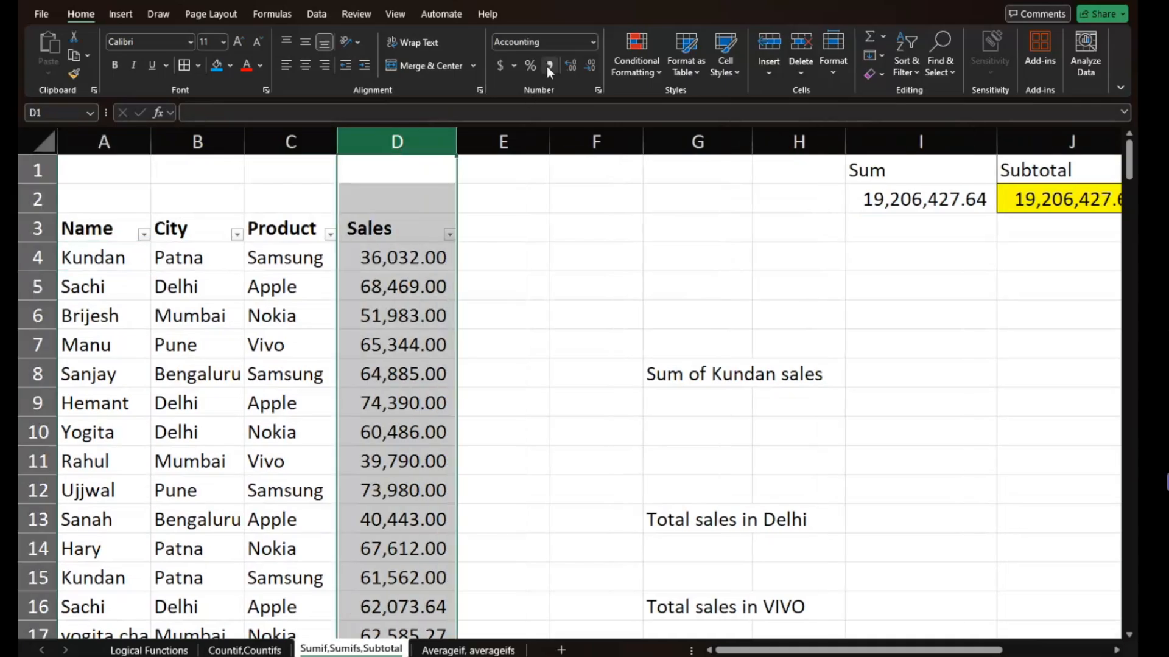
{"action": "left_click", "coordinate": [585, 67]}
{"action": "left_click", "coordinate": [586, 67]}
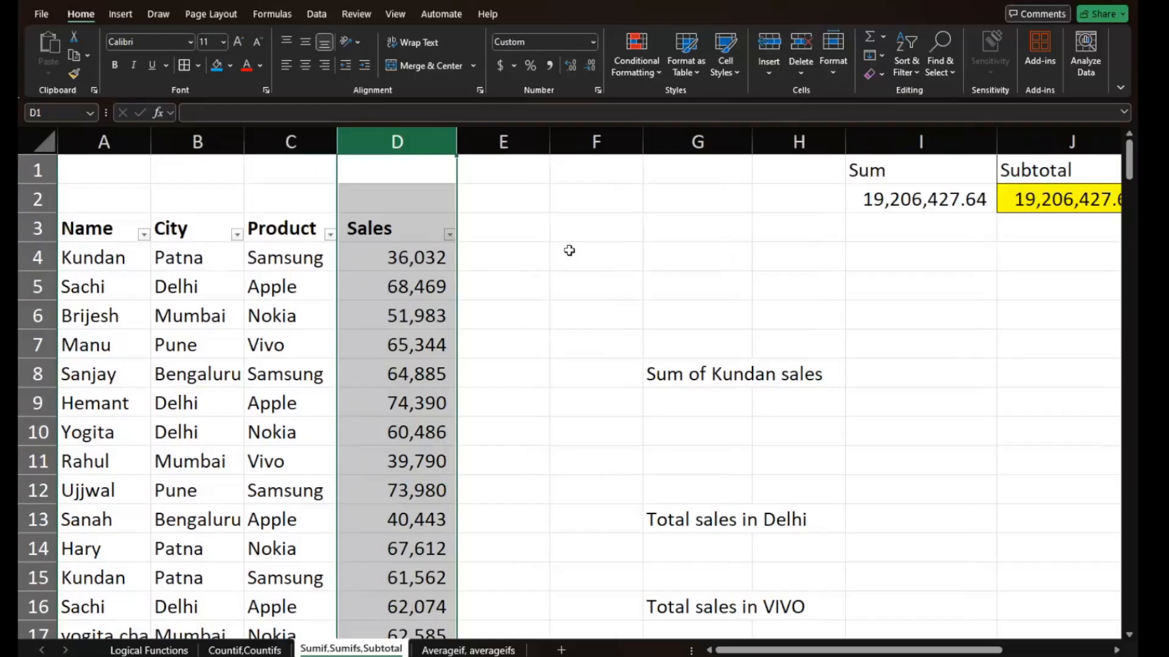
{"action": "left_click", "coordinate": [566, 269]}
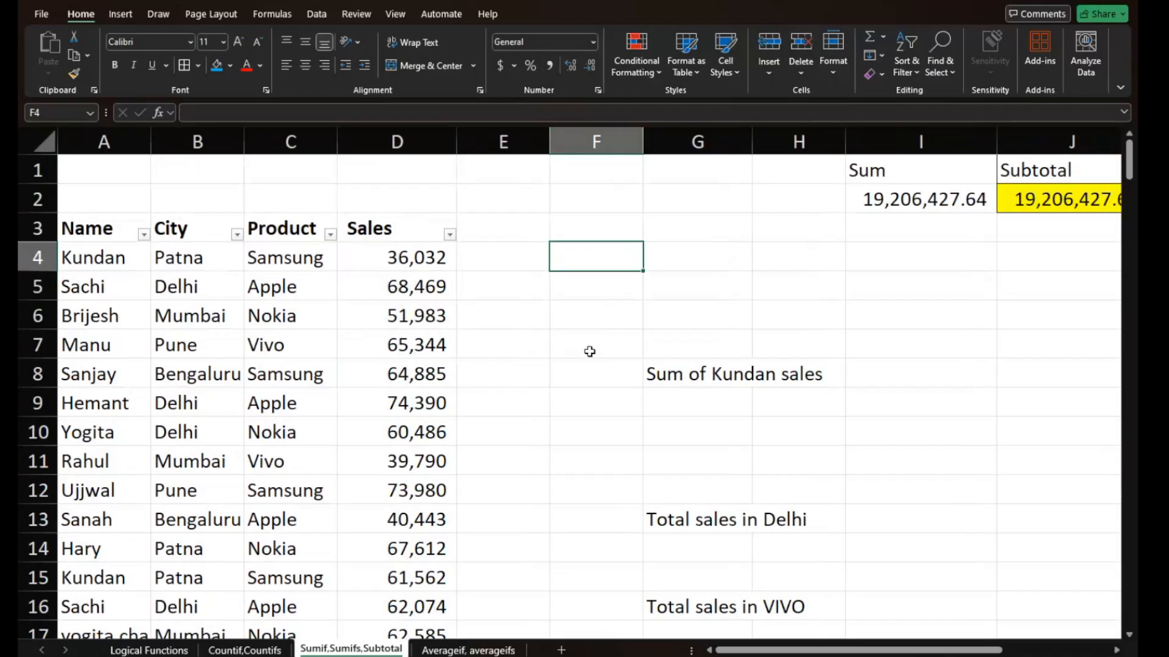
- Try to begin a SUM-type formula in G9, entering only =sum in the cell
{"action": "left_click", "coordinate": [676, 411]}
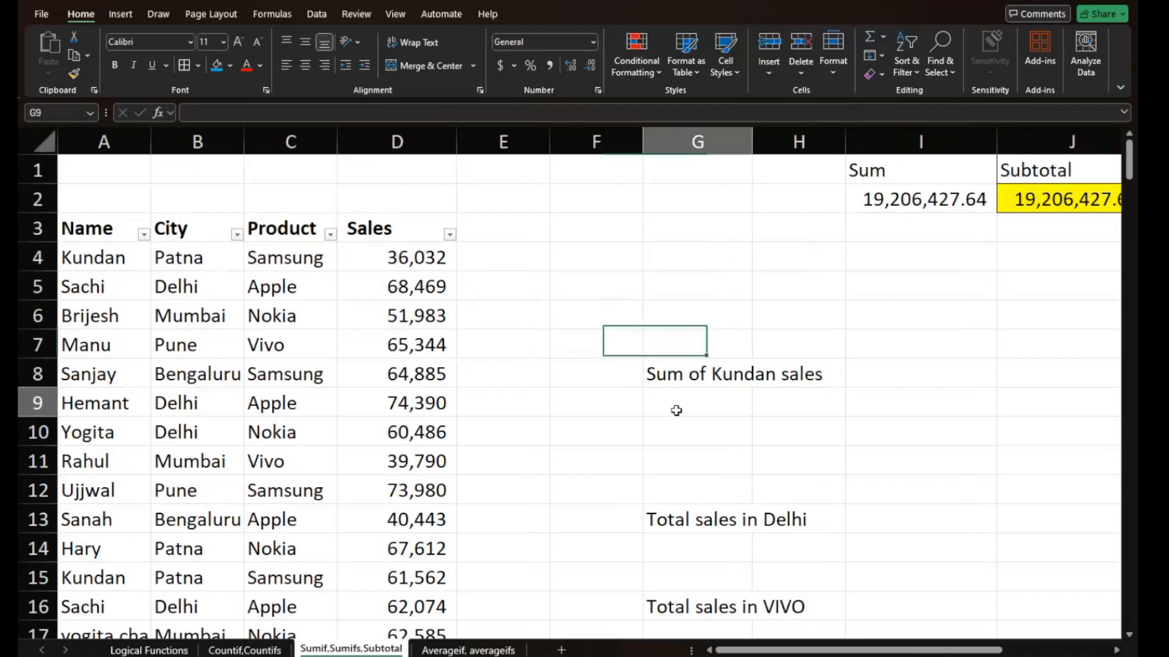
{"action": "type", "text": "="}
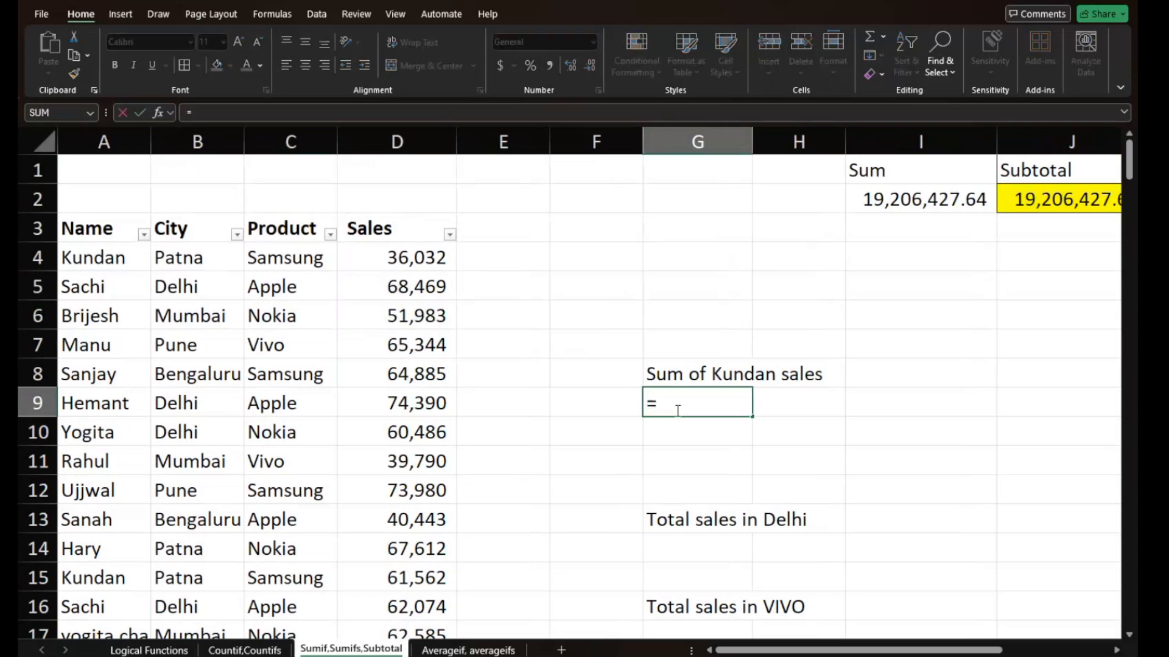
{"action": "type", "text": "count"}
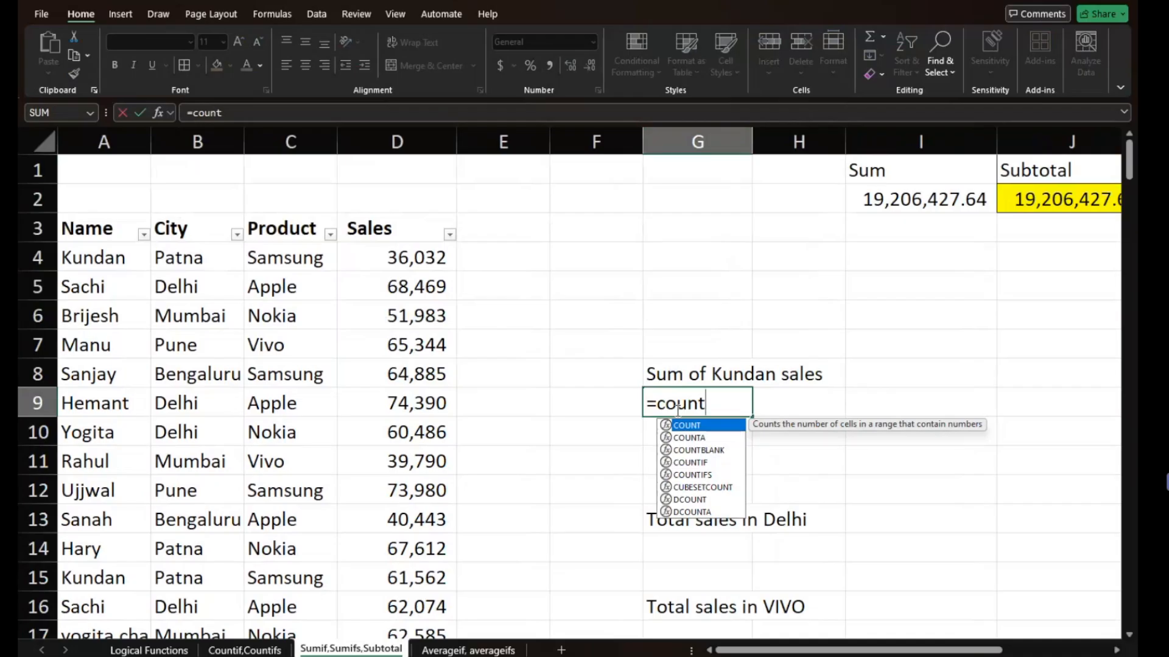
{"action": "key", "text": "BackSpace"}
{"action": "key", "text": "BackSpace"}
{"action": "key", "text": "BackSpace"}
{"action": "key", "text": "BackSpace"}
{"action": "key", "text": "BackSpace"}
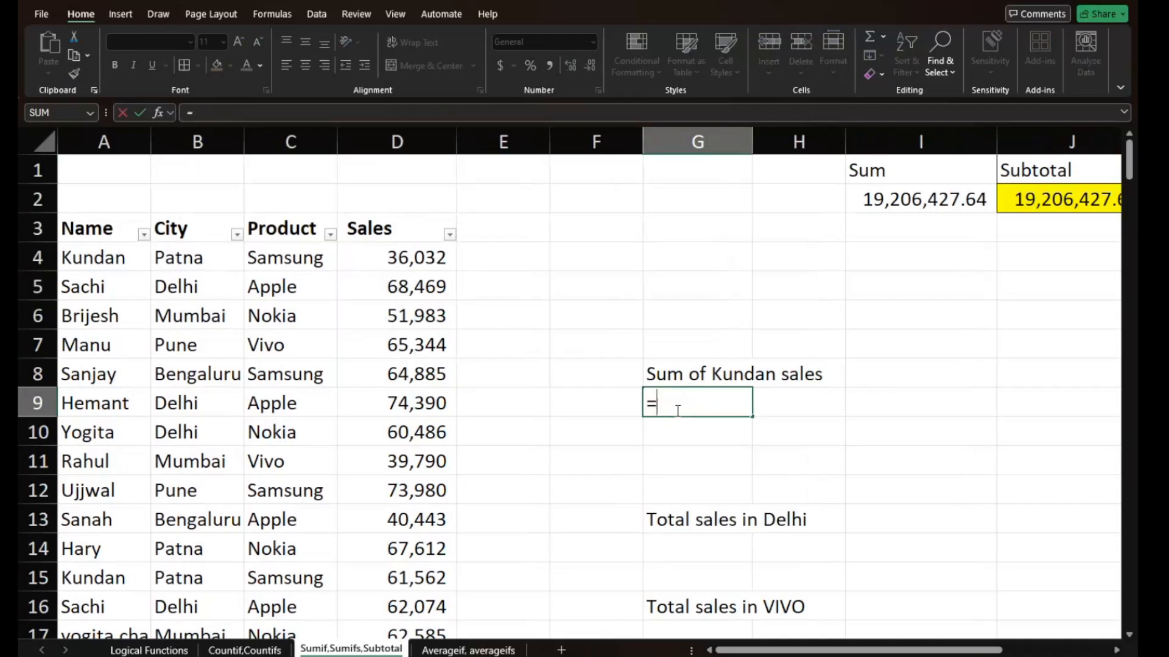
{"action": "type", "text": "s"}
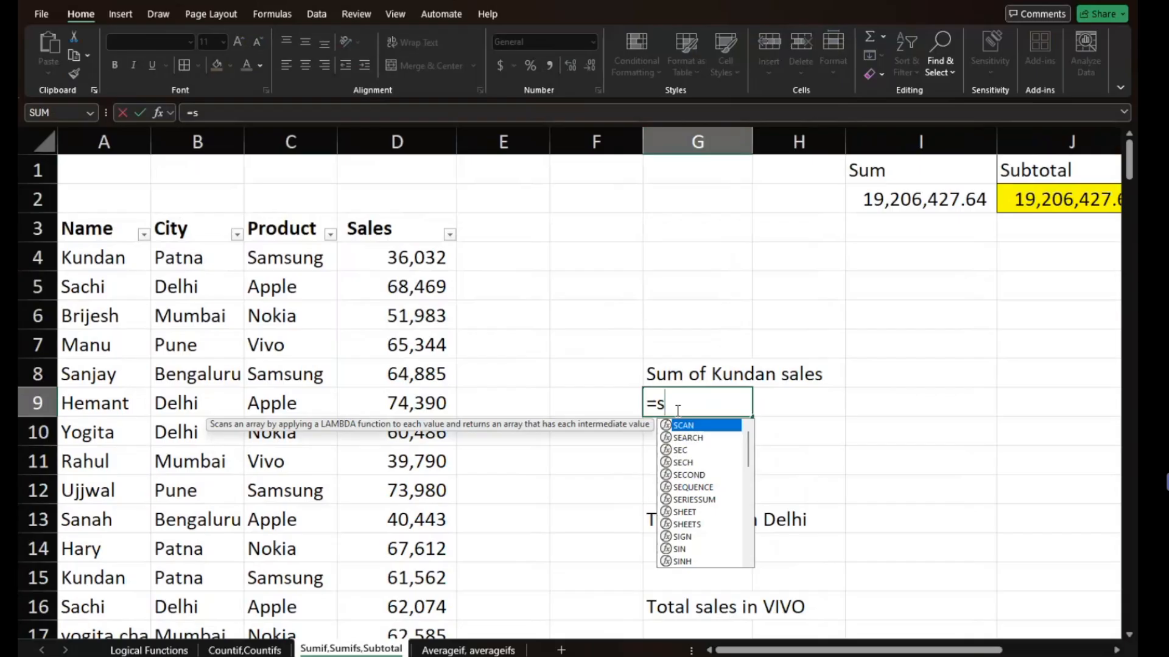
{"action": "type", "text": "um"}
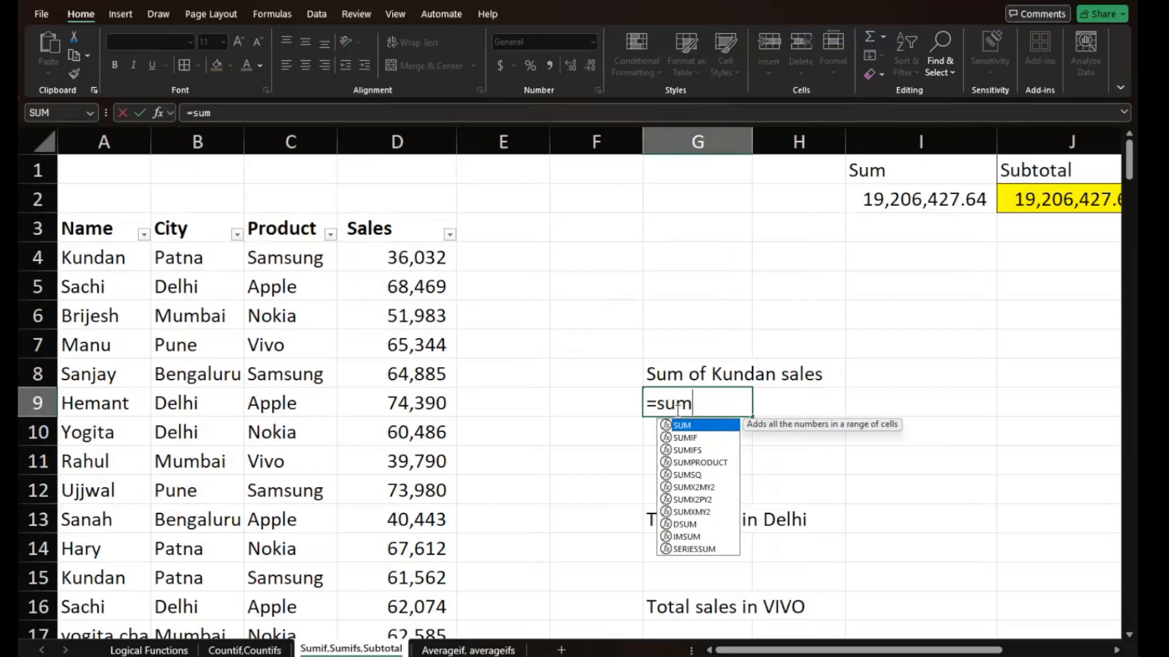
{"action": "key", "text": "Down"}
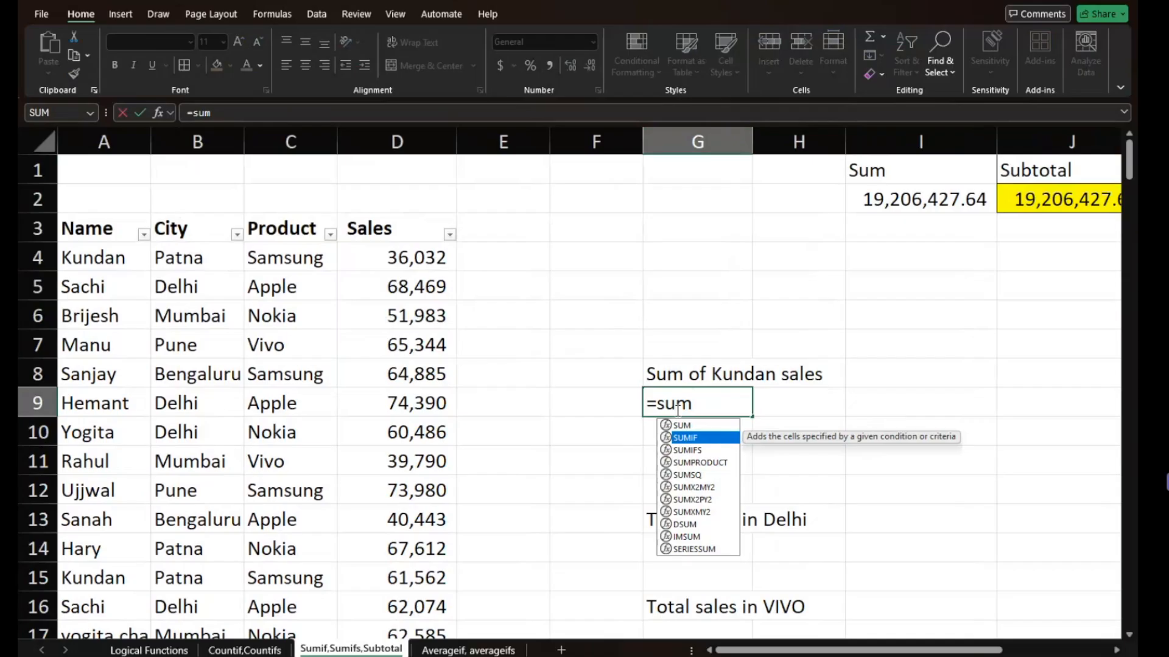
{"action": "key", "text": "Up"}
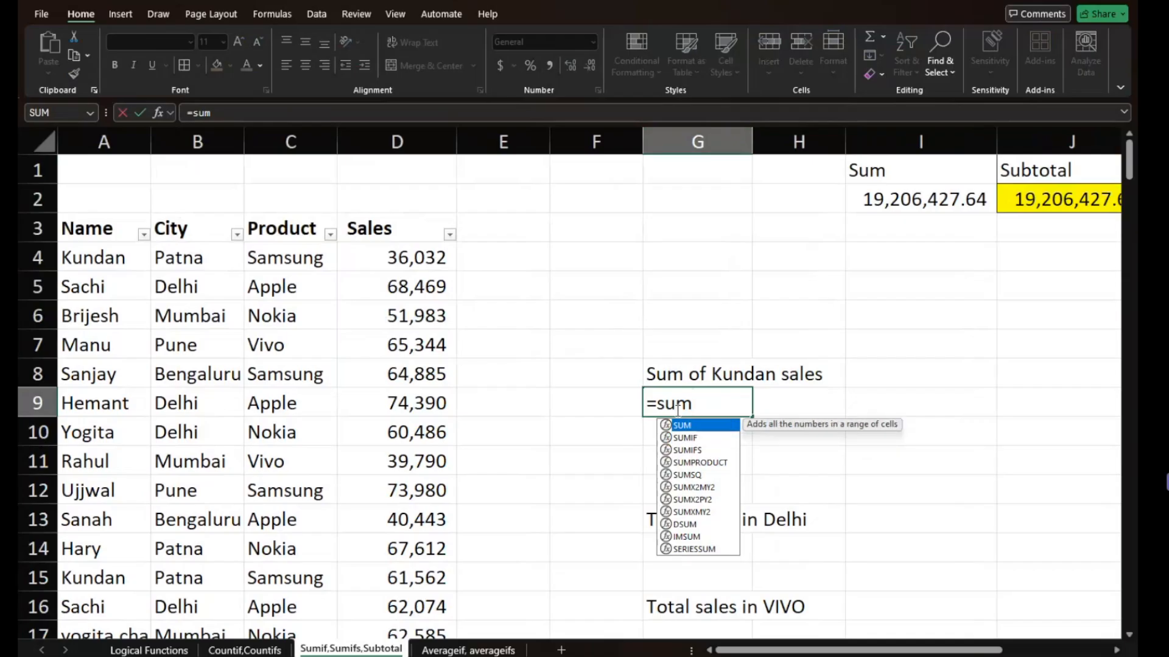
{"action": "left_click", "coordinate": [547, 303]}
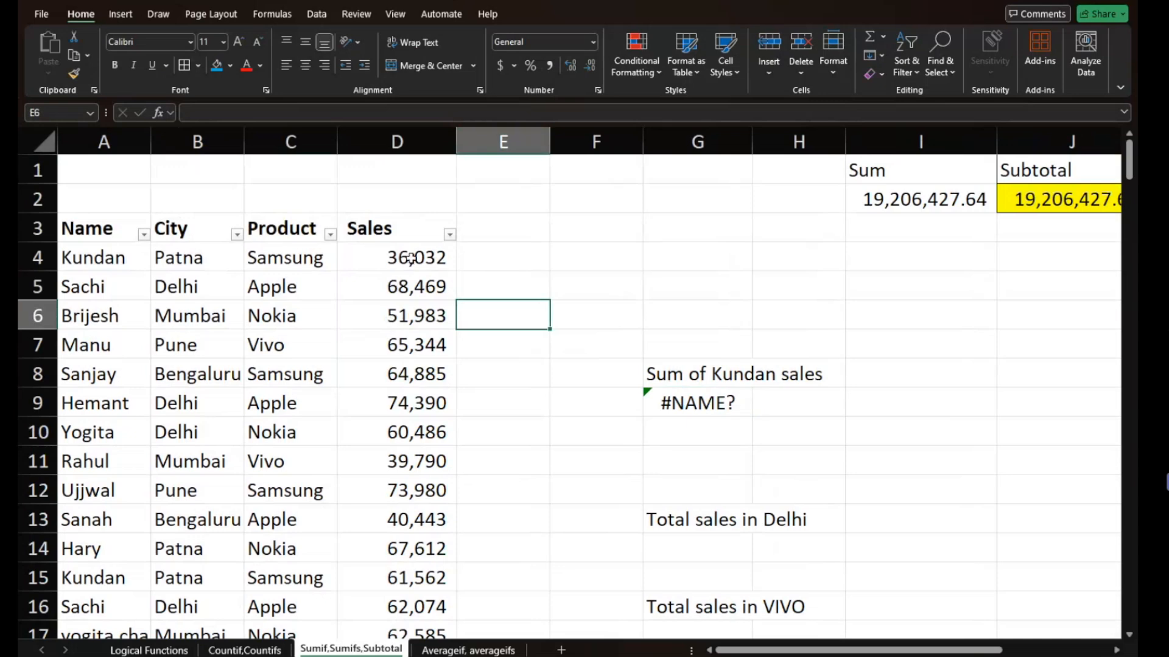
- Total the Sales column in E6 with the formula =SUM(D4:D189)
{"action": "scroll", "coordinate": [412, 258], "scroll_direction": "down", "scroll_amount": 15}
{"action": "scroll", "coordinate": [410, 258], "scroll_direction": "up", "scroll_amount": 15}
{"action": "type", "text": "=sum"}
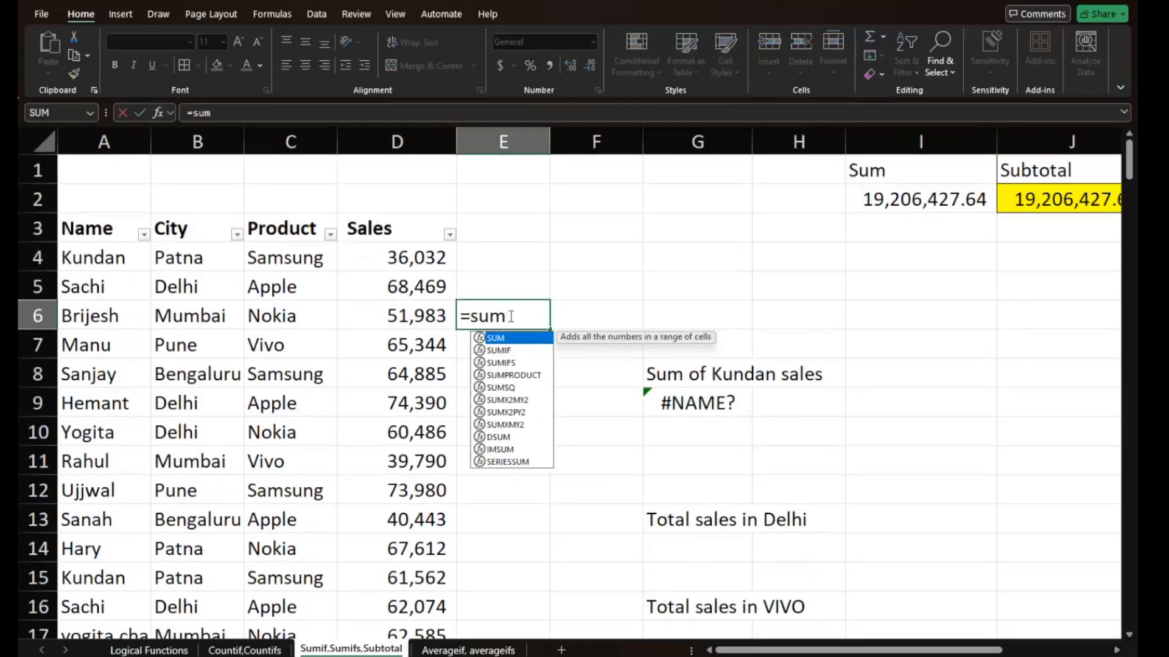
{"action": "type", "text": "("}
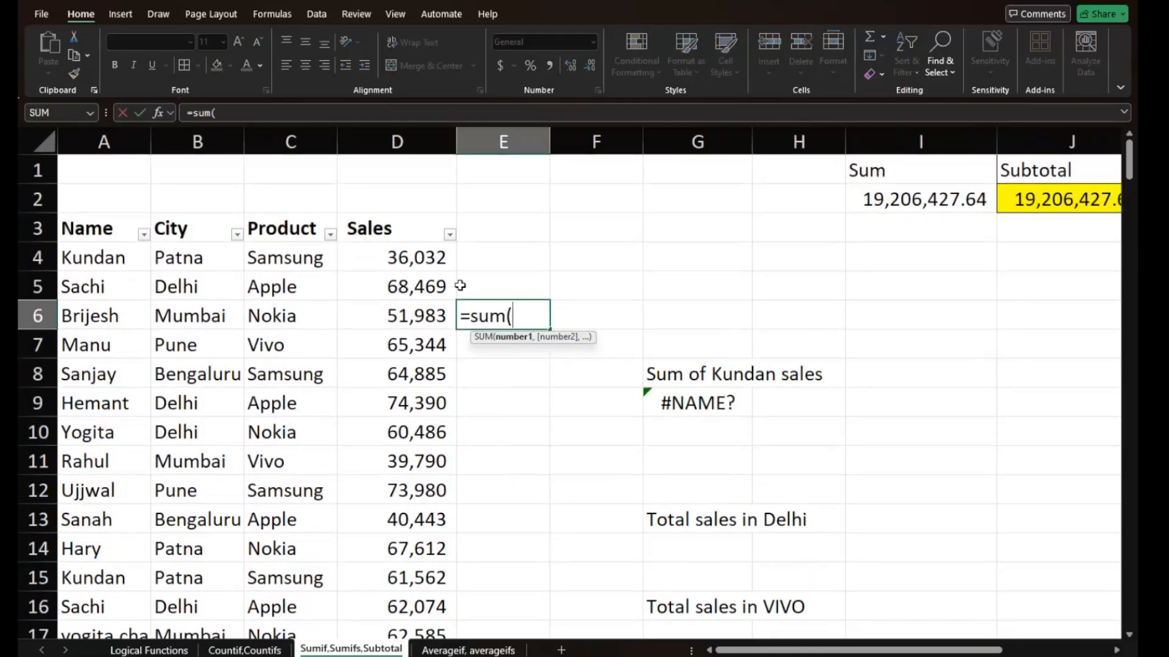
{"action": "left_click_drag", "start_coordinate": [407, 257], "coordinate": [395, 228]}
{"action": "key", "text": "ctrl+shift+Down"}
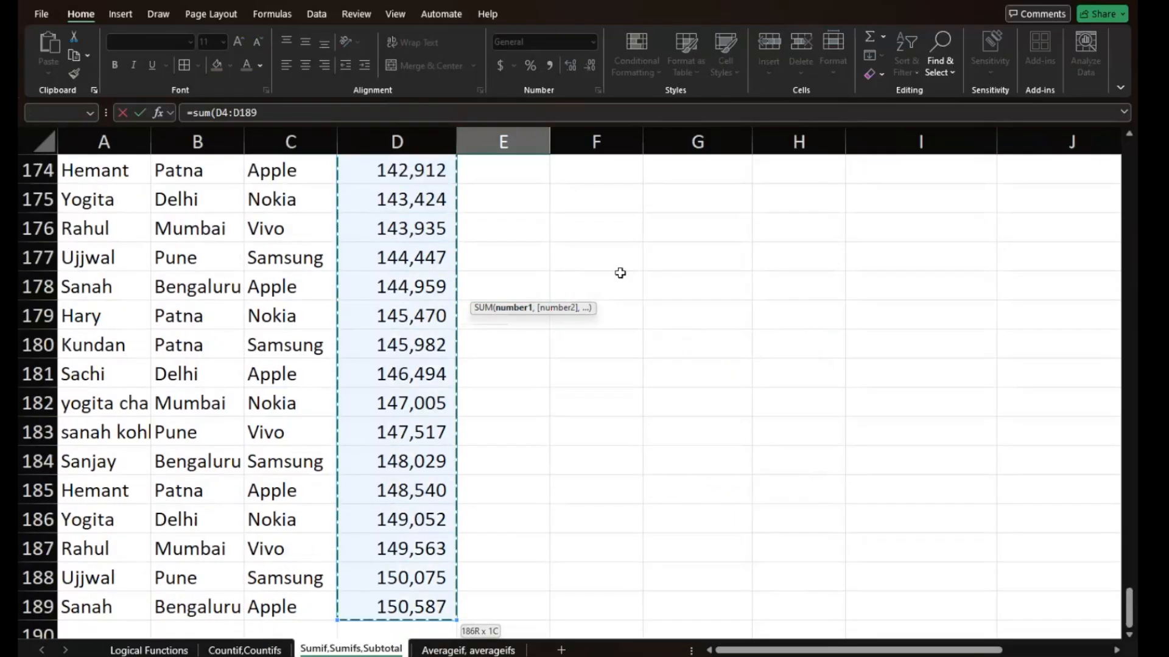
{"action": "key", "text": "Return"}
{"action": "scroll", "coordinate": [620, 272], "scroll_direction": "up", "scroll_amount": 2}
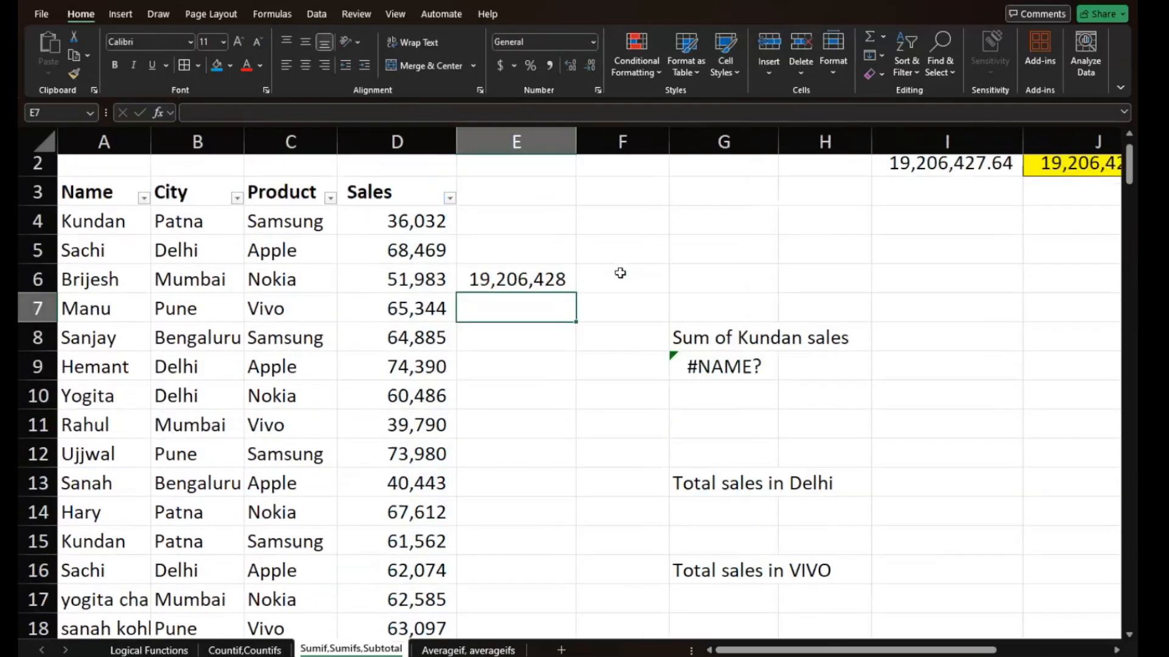
{"action": "left_click", "coordinate": [540, 280]}
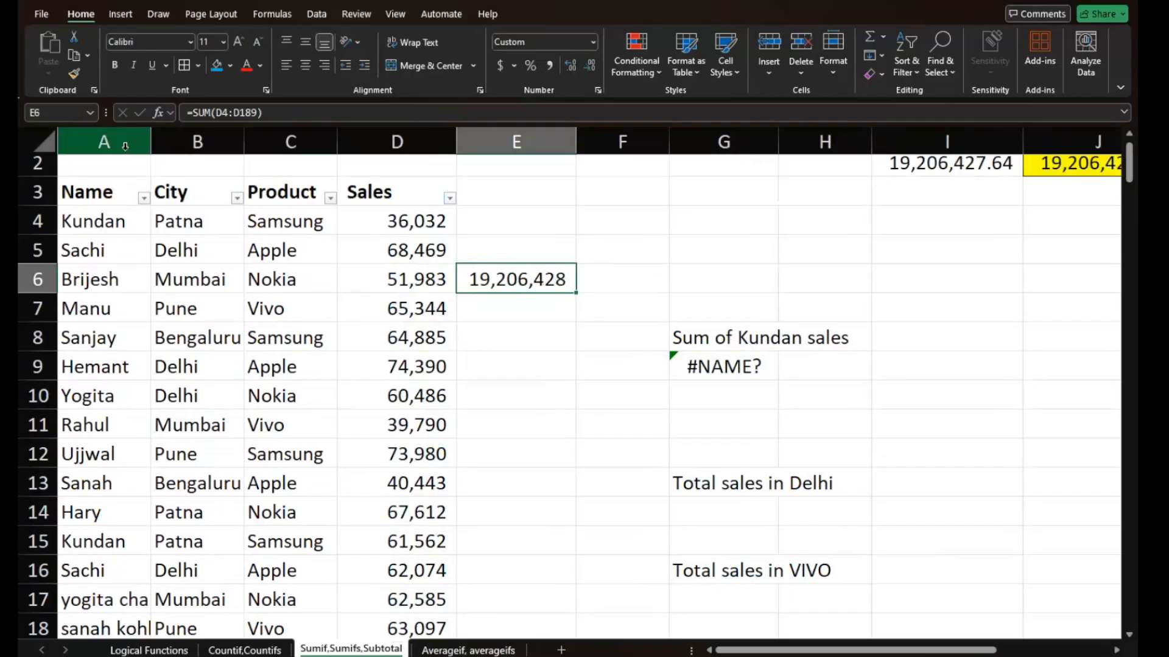
- Filter the Name column to only the two salespeople named in the question labels in G8 and G20
{"action": "left_click", "coordinate": [144, 199]}
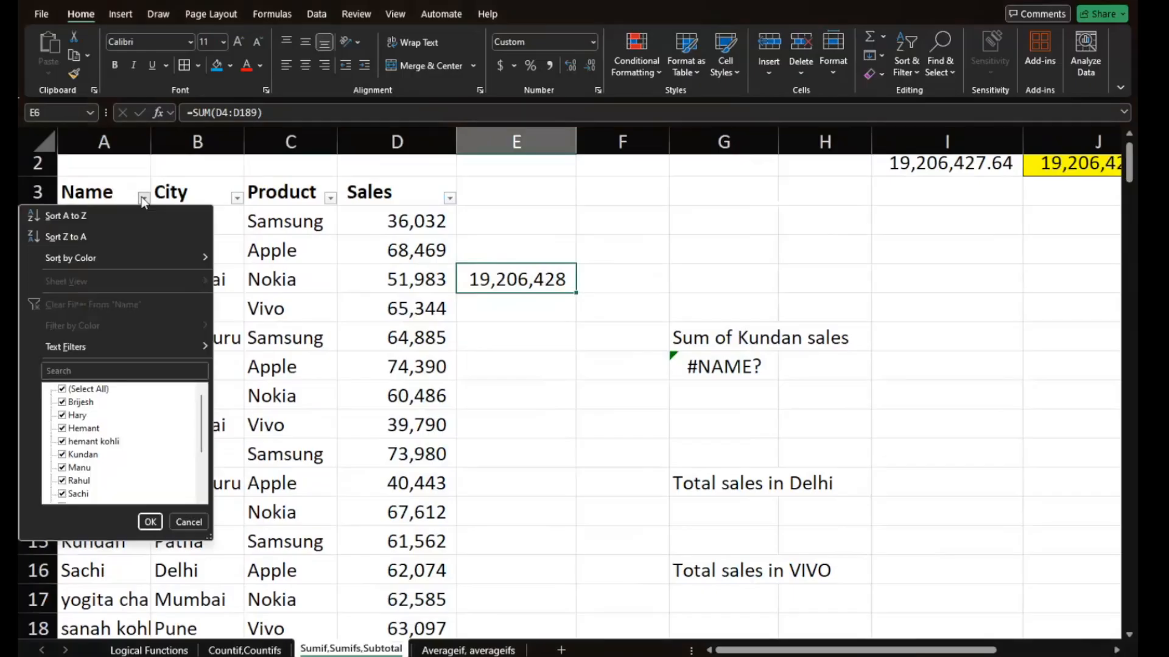
{"action": "left_click", "coordinate": [61, 388]}
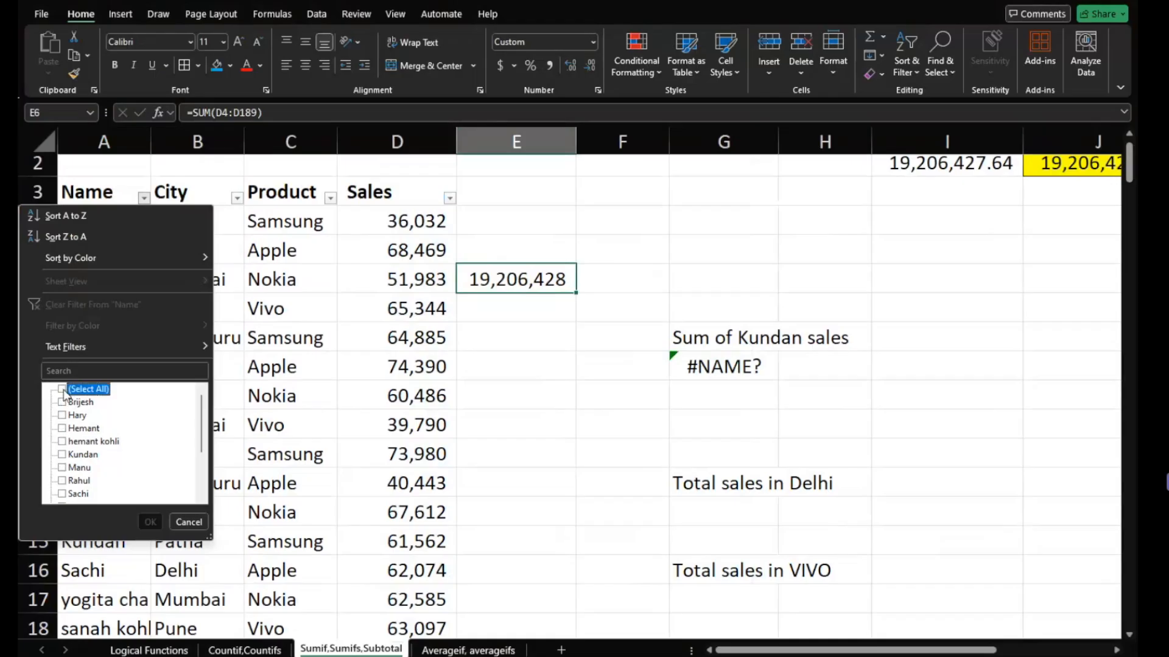
{"action": "left_click", "coordinate": [67, 431]}
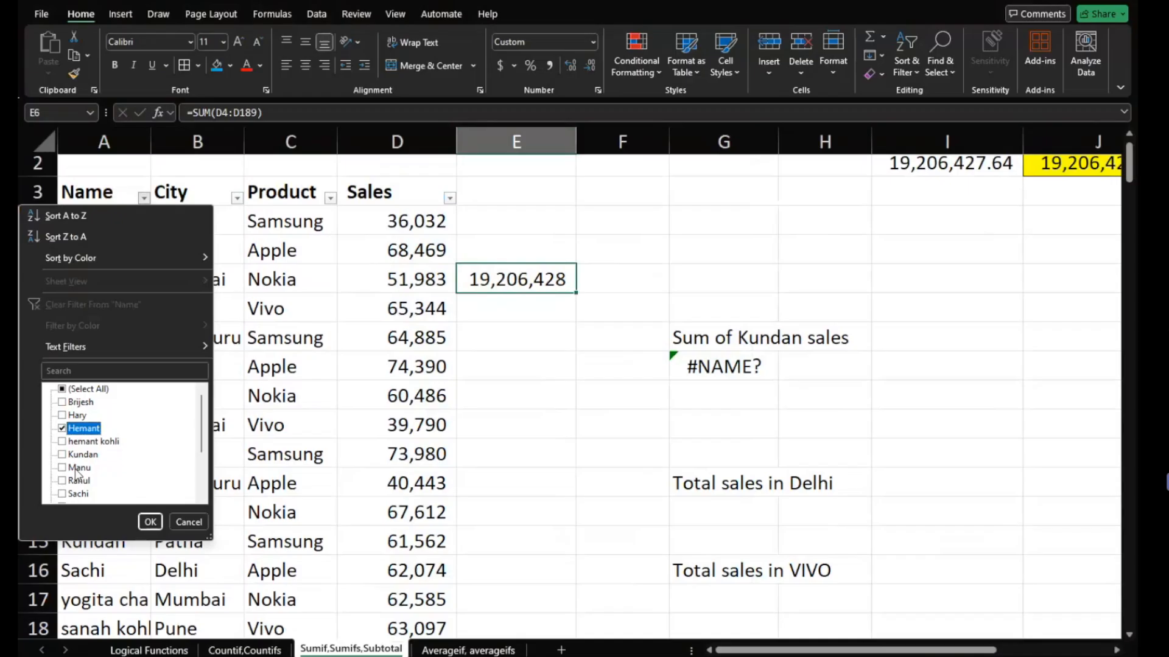
{"action": "left_click", "coordinate": [67, 455]}
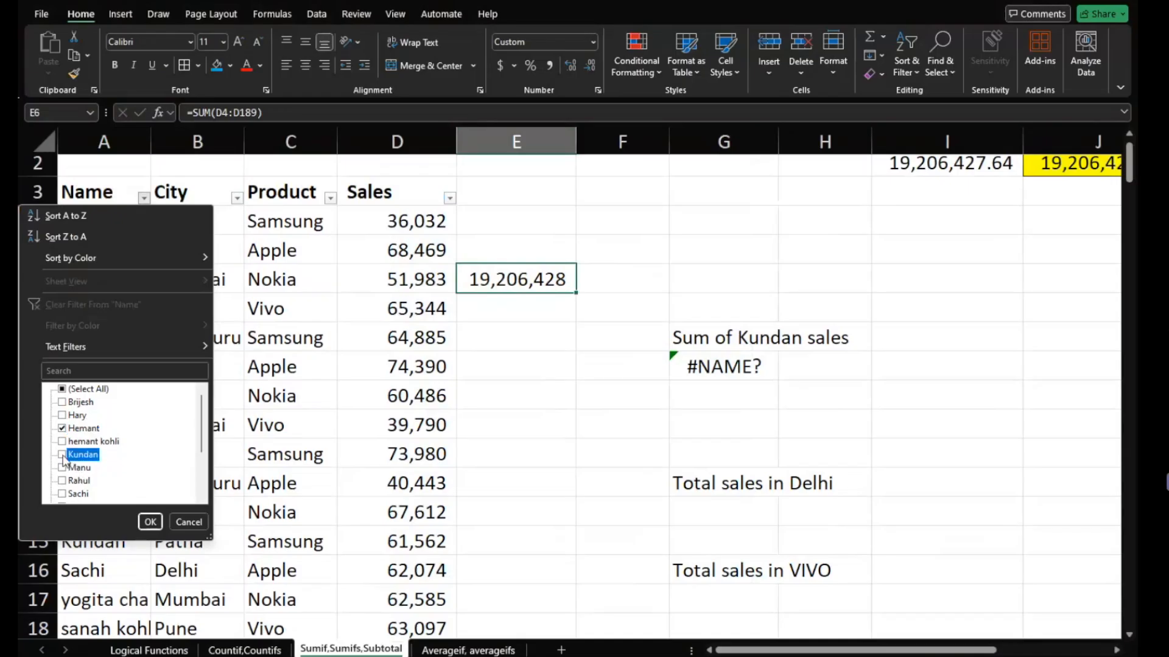
{"action": "left_click", "coordinate": [150, 522]}
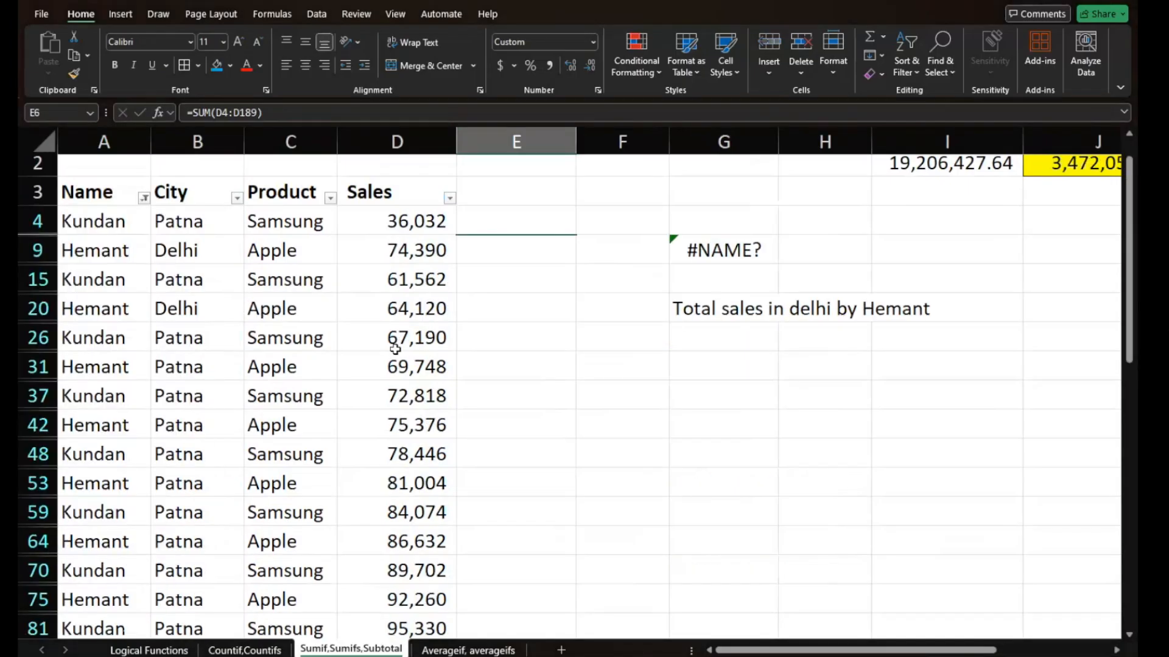
- Enter a SUM formula in E20 covering the filtered Sales values from D4 down to the last row
{"action": "left_click", "coordinate": [508, 313]}
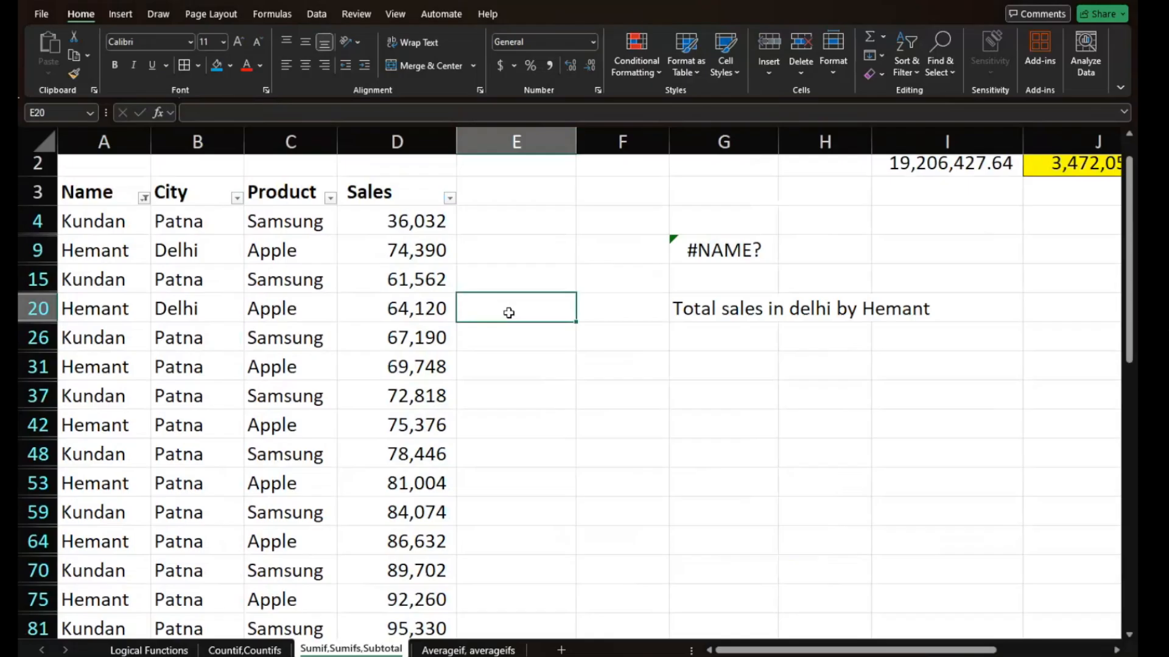
{"action": "type", "text": "="}
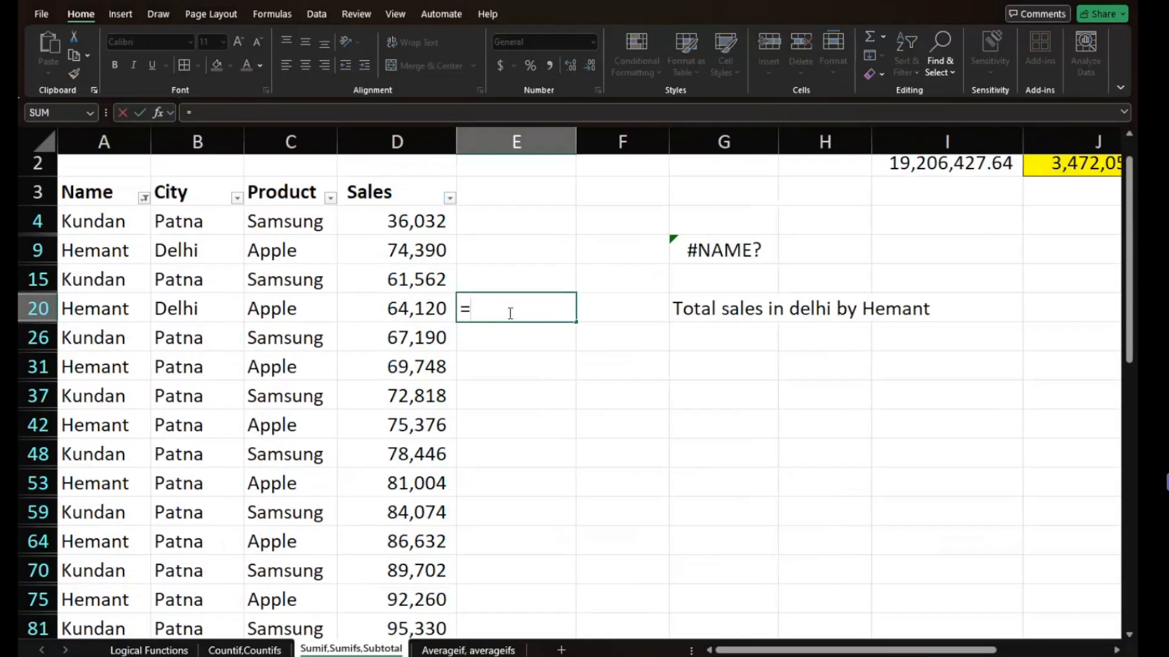
{"action": "type", "text": "sum"}
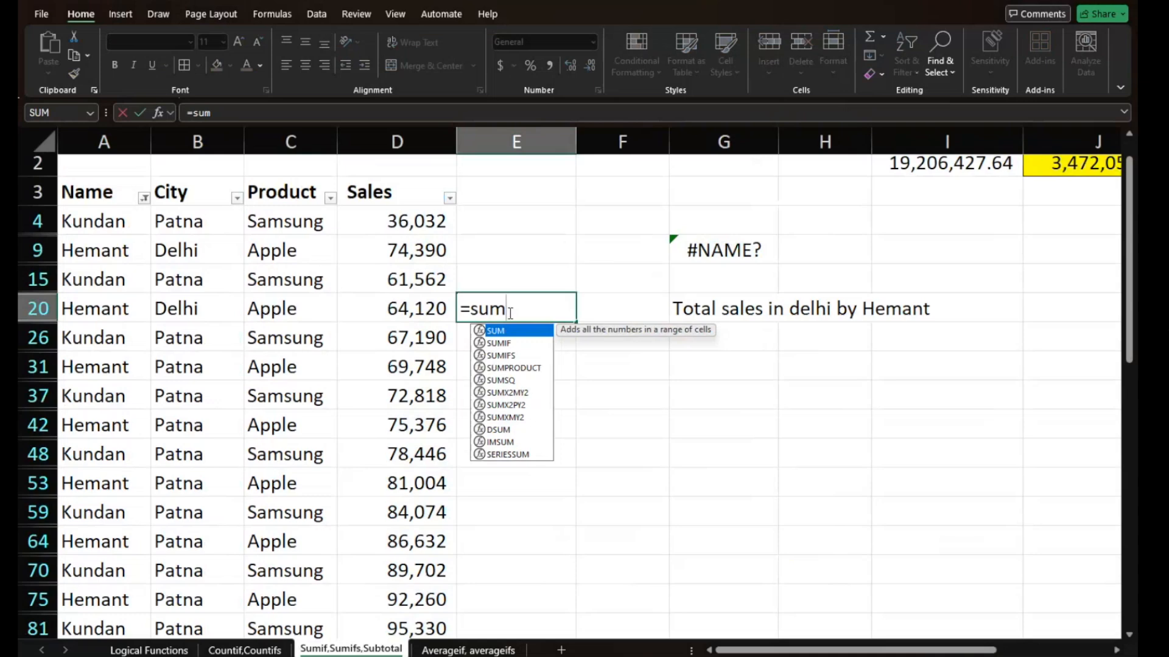
{"action": "type", "text": "("}
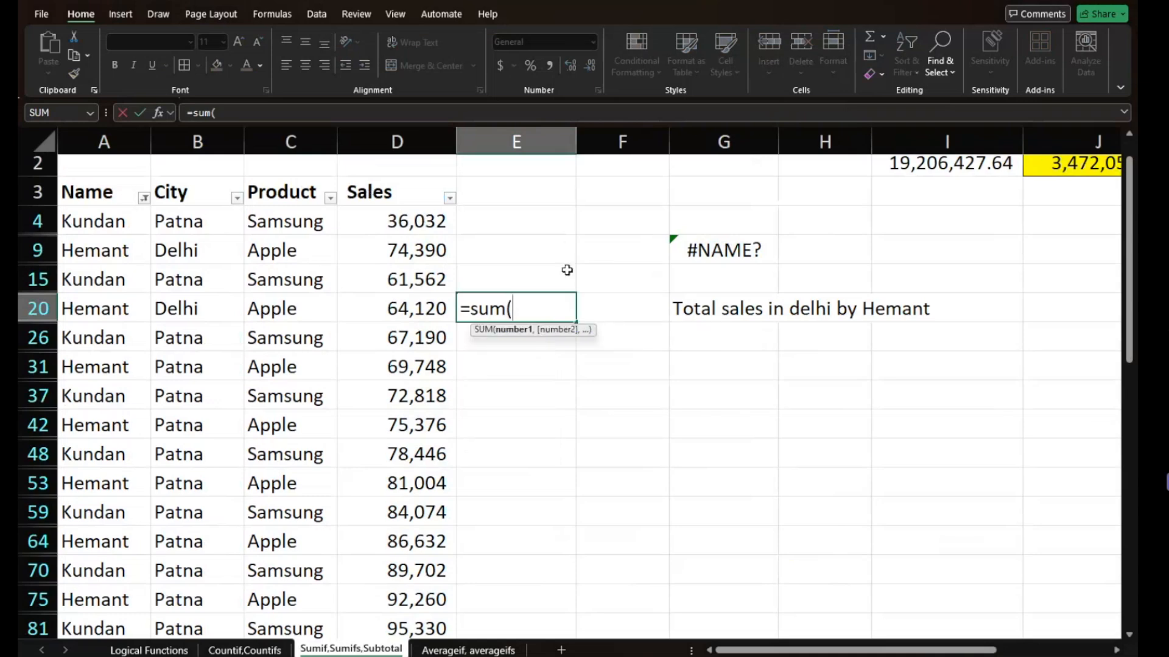
{"action": "left_click", "coordinate": [426, 220]}
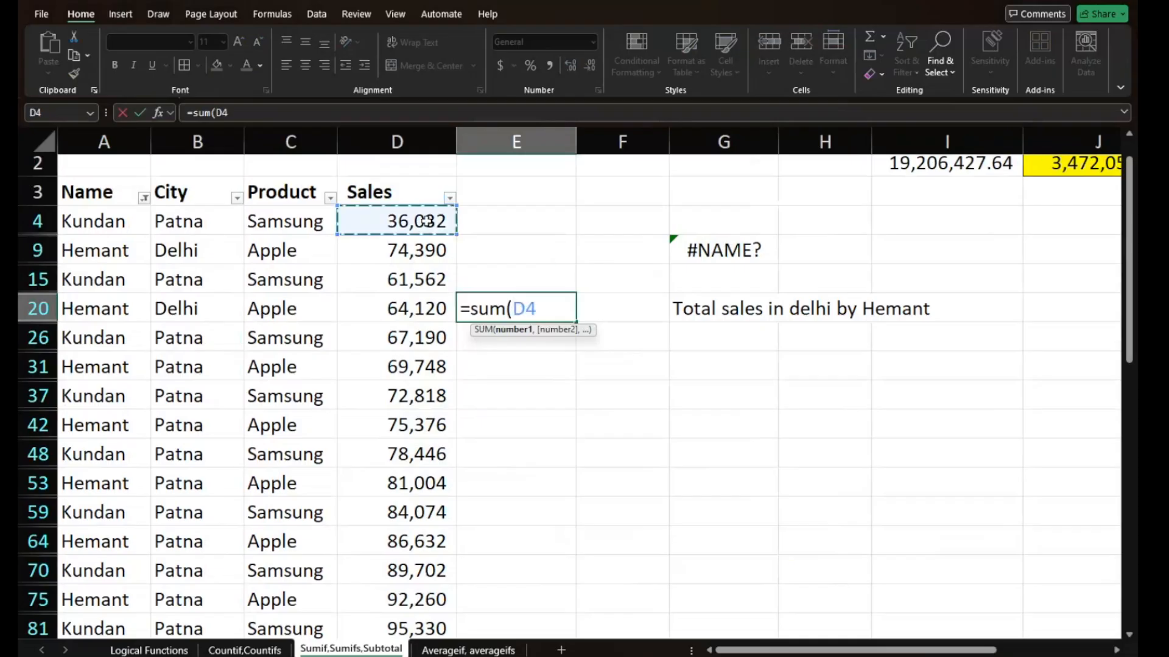
{"action": "key", "text": "ctrl+shift+Down"}
{"action": "key", "text": "Escape"}
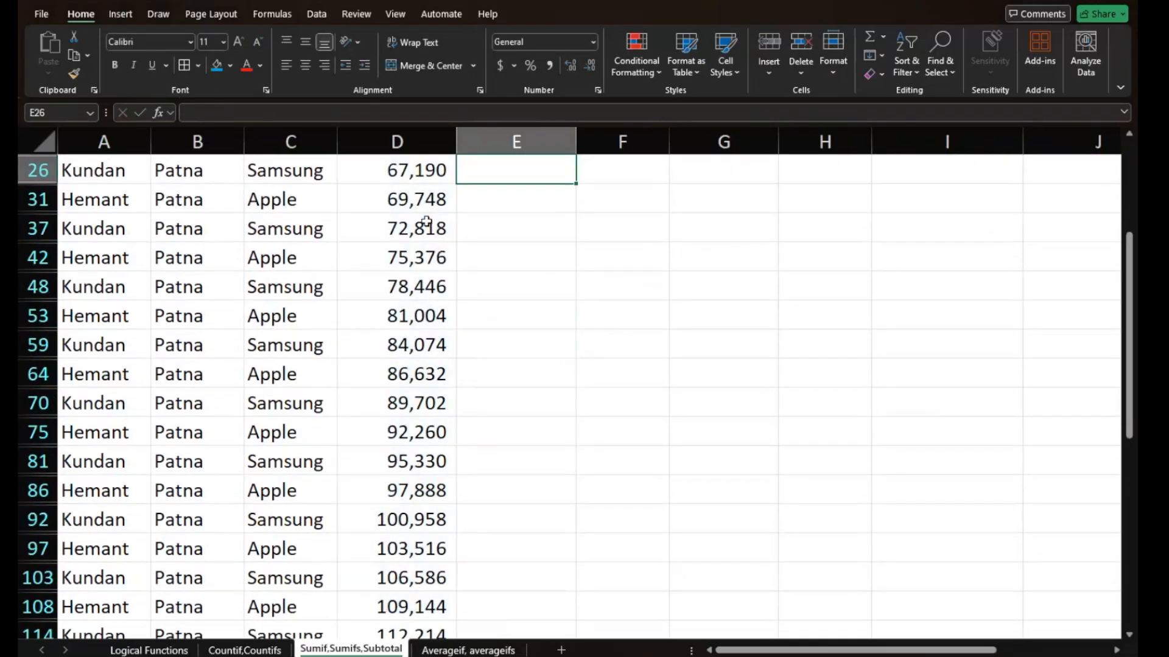
- Undo the SUM formula in E20 and the filter on the Name column, checking the filtered Sales total in between
{"action": "scroll", "coordinate": [426, 221], "scroll_direction": "up", "scroll_amount": 3}
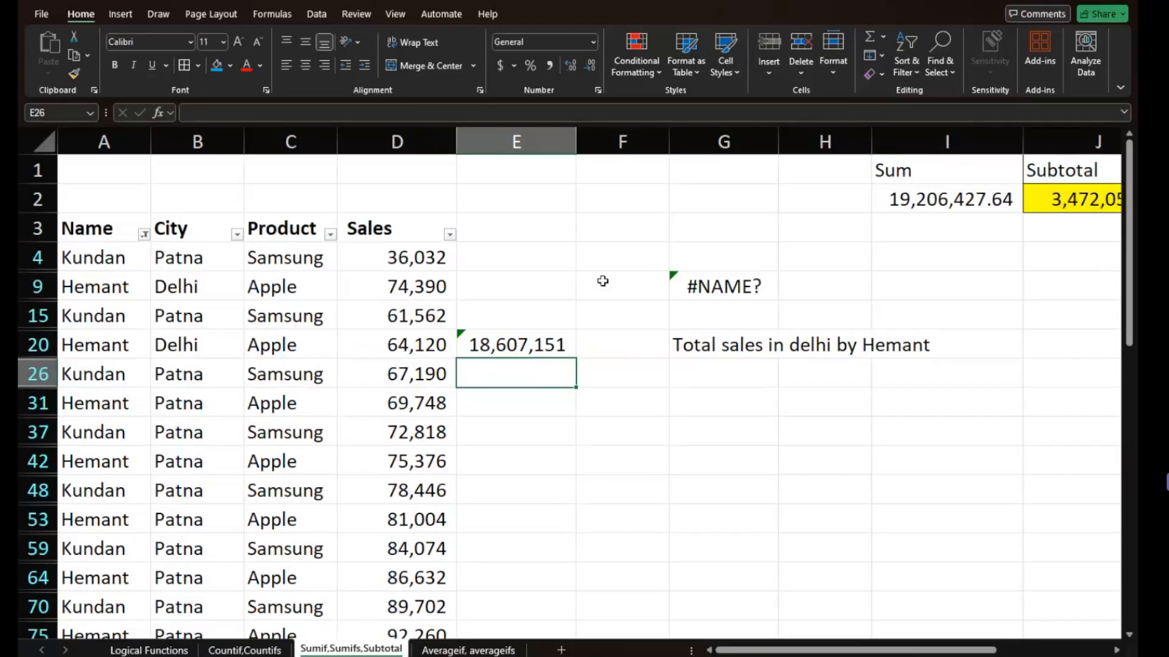
{"action": "key", "text": "ctrl+z"}
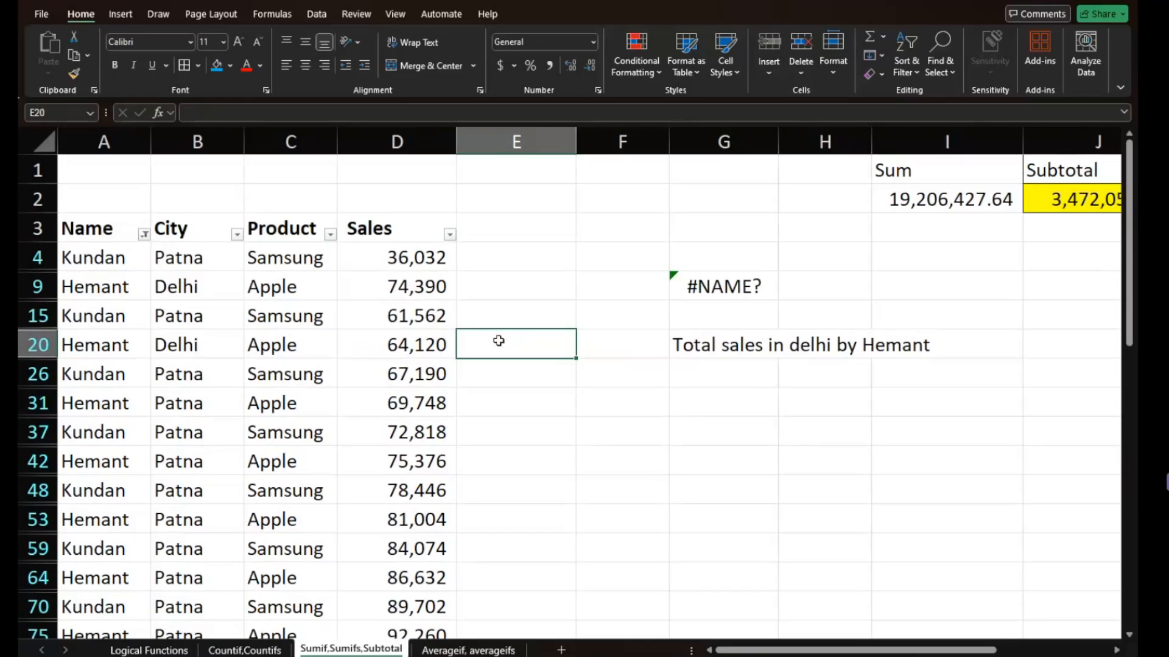
{"action": "left_click", "coordinate": [414, 146]}
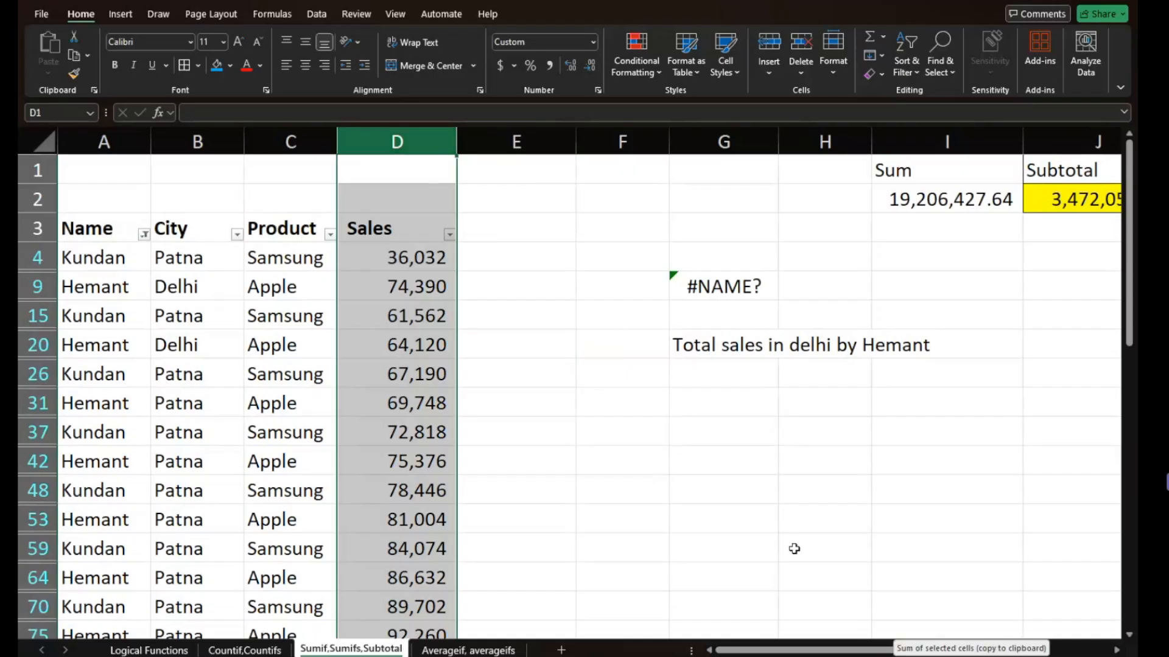
{"action": "key", "text": "ctrl+z"}
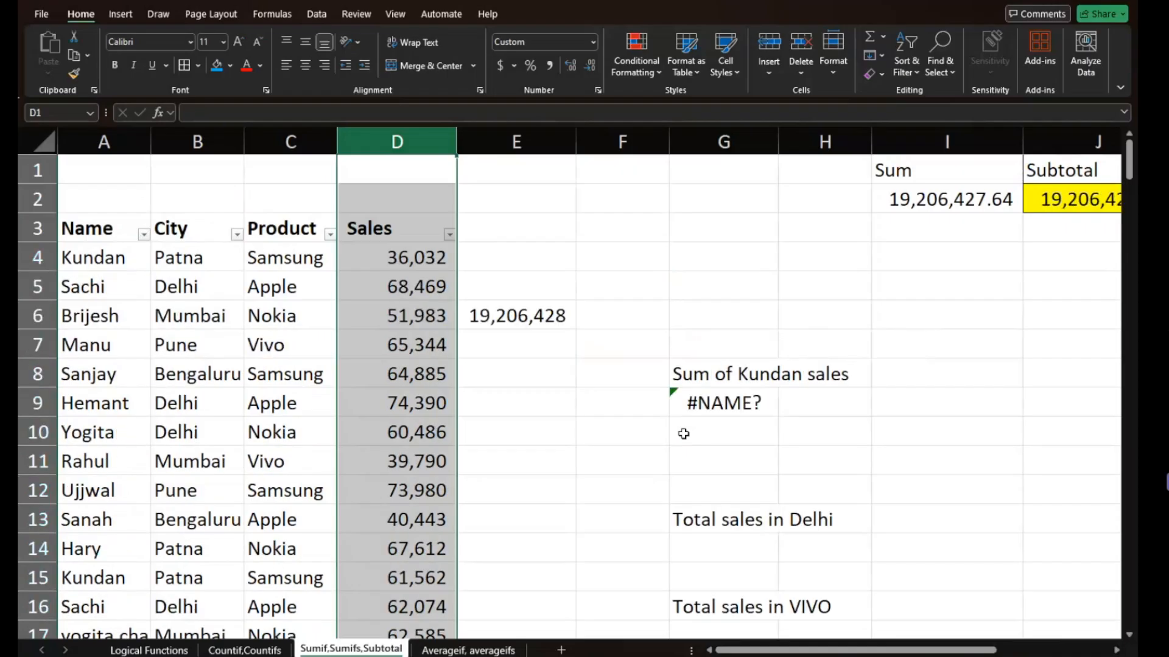
{"action": "left_click", "coordinate": [495, 357]}
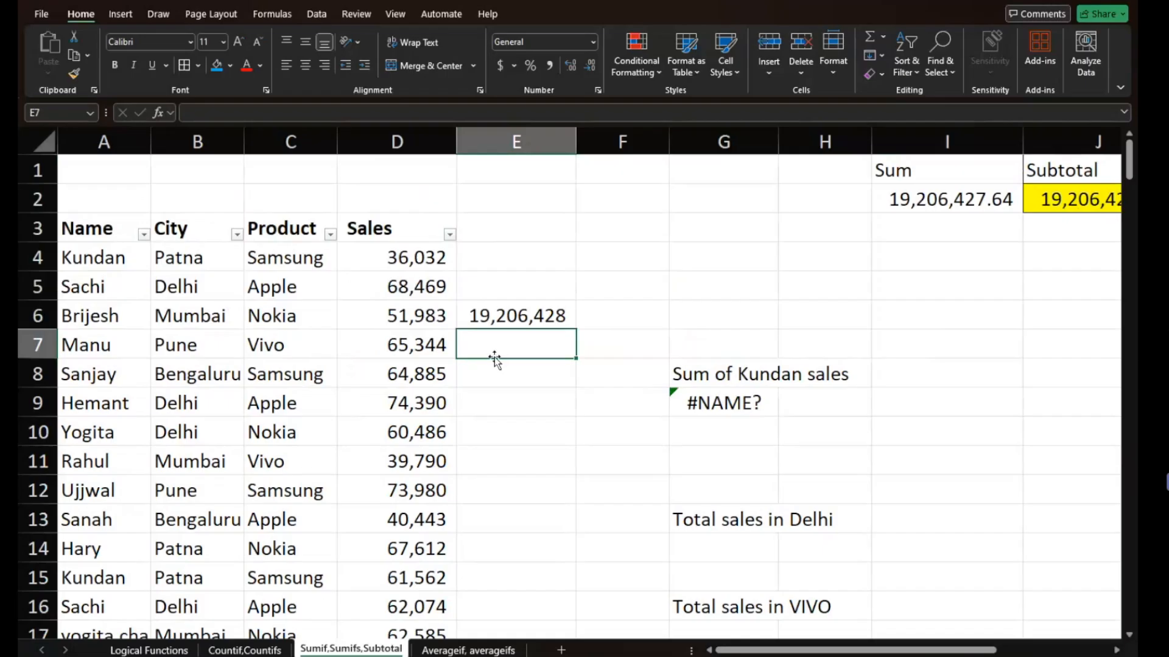
{"action": "key", "text": "Up"}
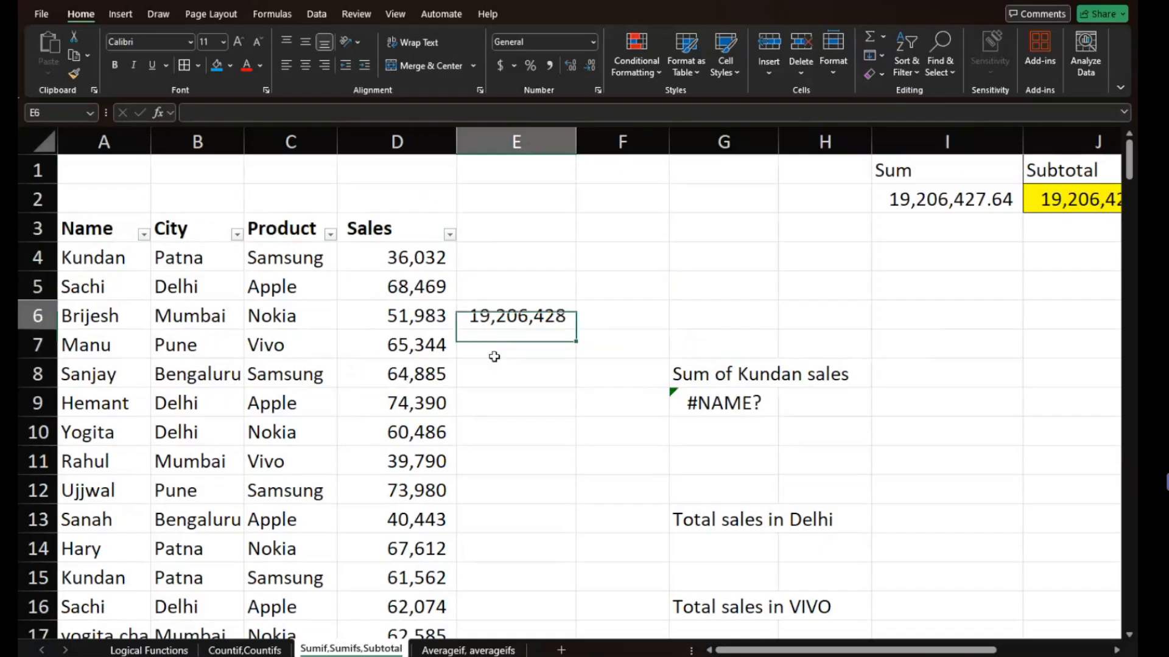
{"action": "key", "text": "Up"}
{"action": "key", "text": "Up"}
{"action": "key", "text": "Up"}
{"action": "key", "text": "Right"}
{"action": "key", "text": "Up"}
{"action": "key", "text": "Right"}
{"action": "key", "text": "Right"}
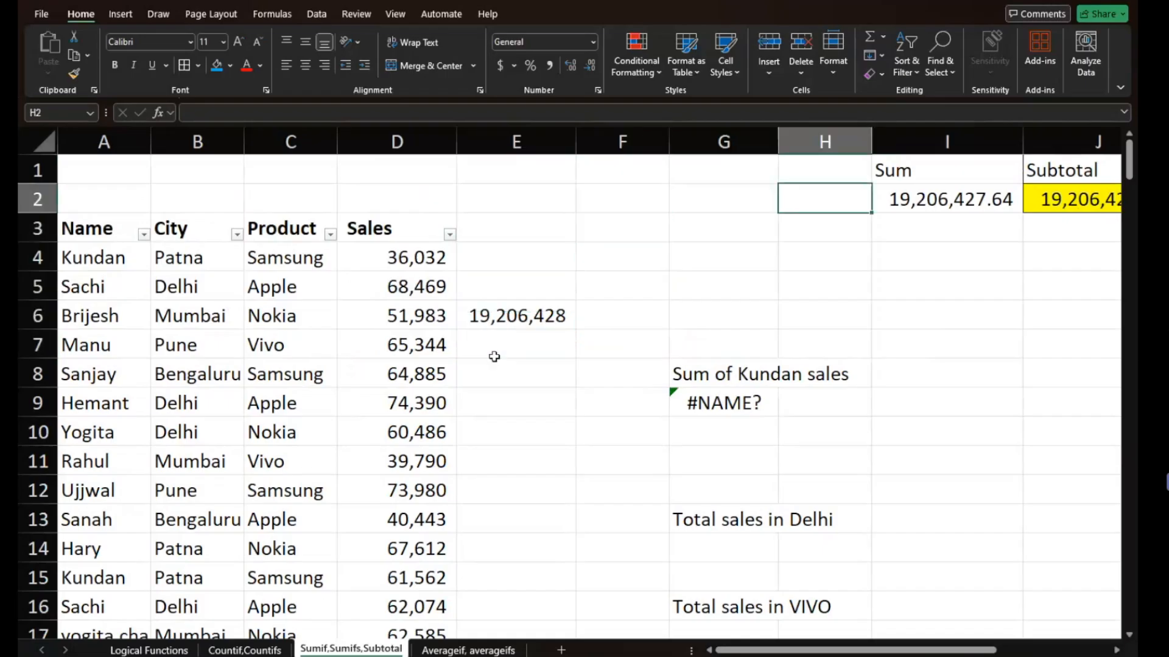
{"action": "key", "text": "Right"}
{"action": "key", "text": "Right"}
{"action": "key", "text": "Right"}
{"action": "key", "text": "Up"}
{"action": "key", "text": "Down"}
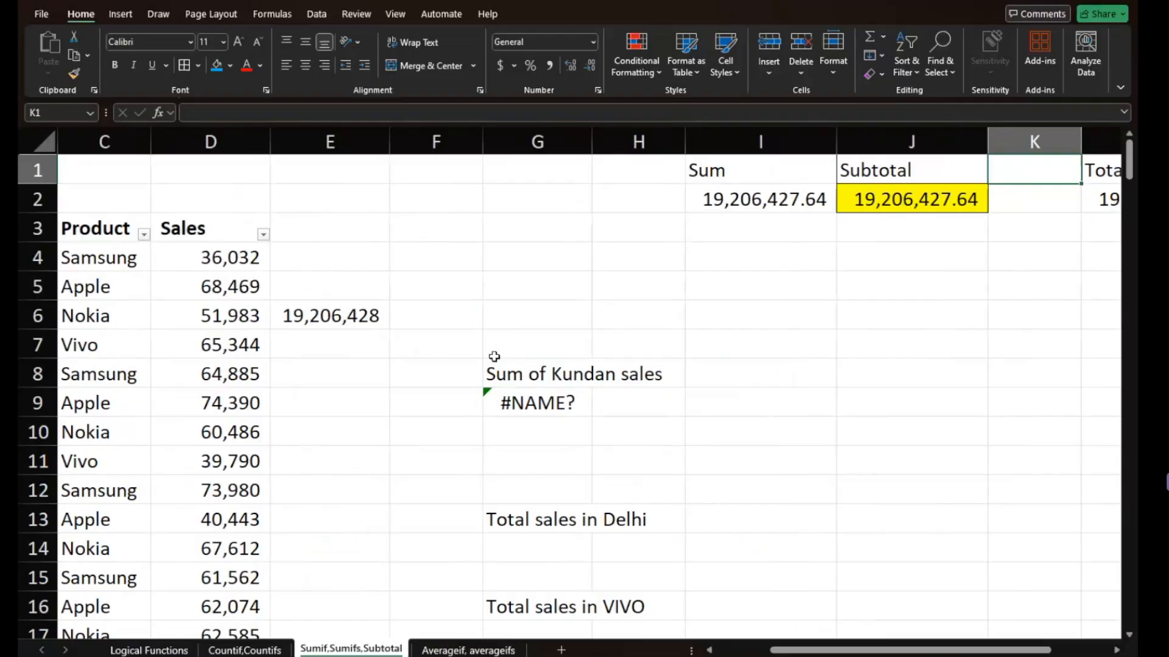
{"action": "key", "text": "Left"}
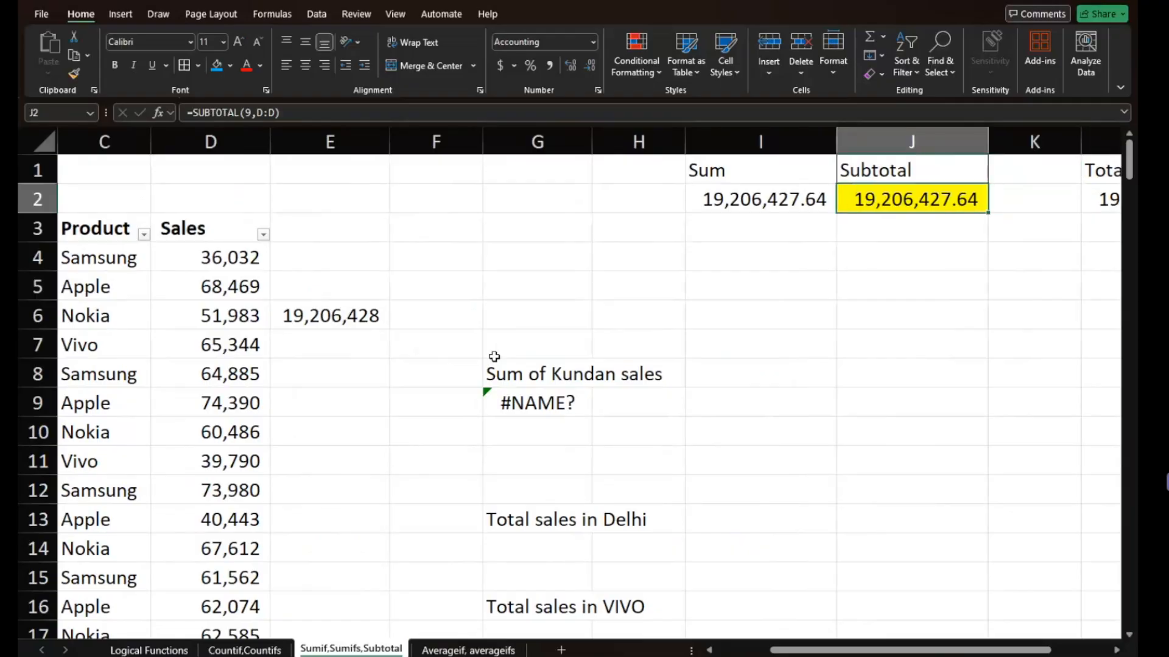
{"action": "key", "text": "BackSpace"}
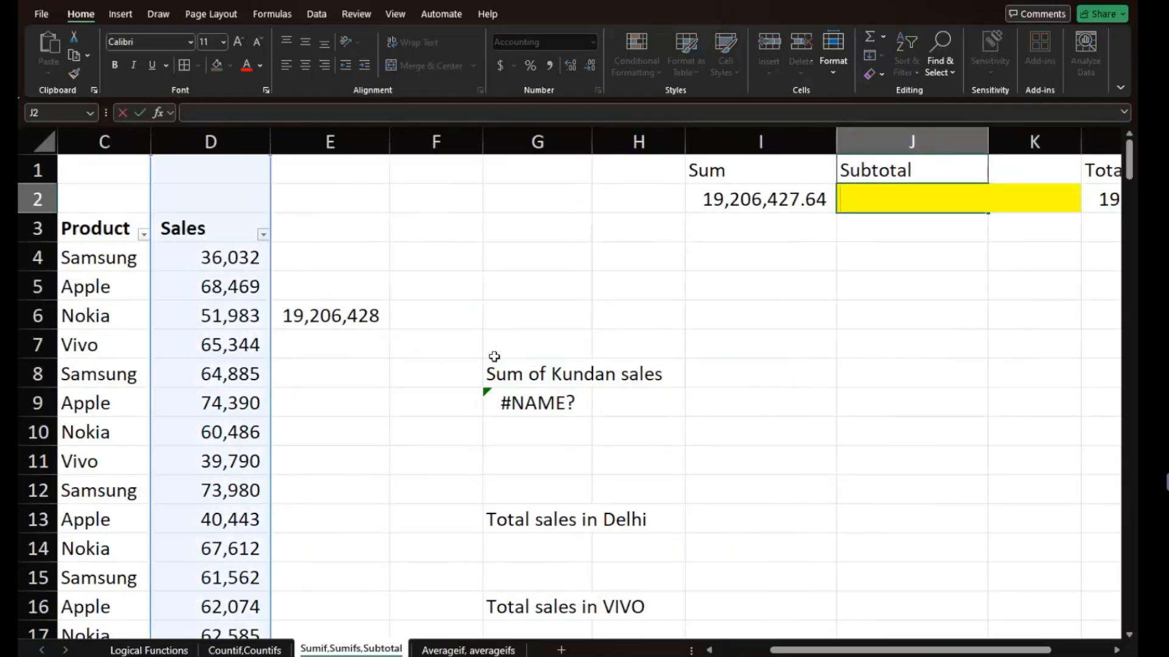
{"action": "type", "text": "=SUBTOTAL(9,D:D"}
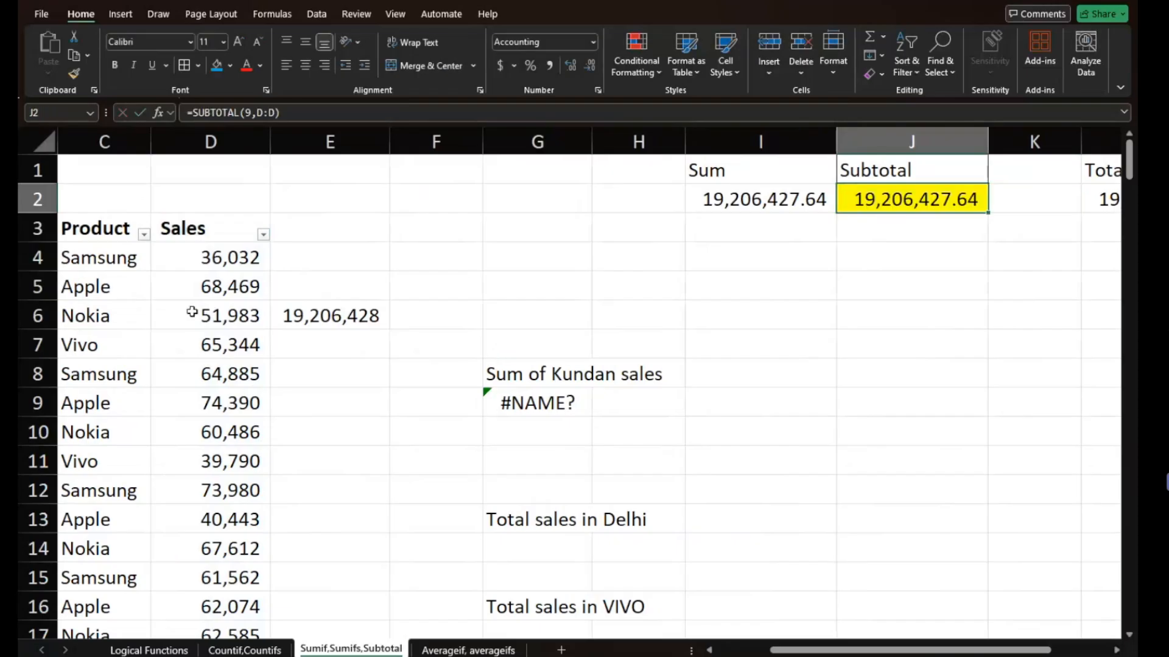
- Select the Sales column, then inspect the formula behind Total Sum in L2 and the content of the Sum cell I2
{"action": "left_click", "coordinate": [211, 141]}
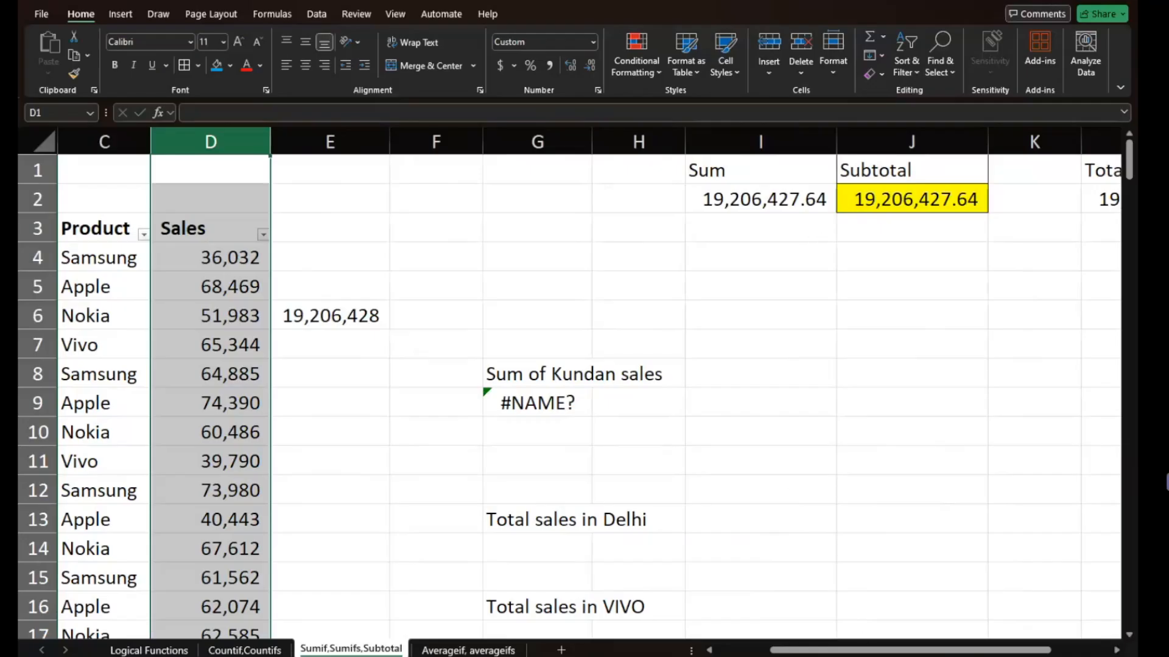
{"action": "scroll", "coordinate": [903, 502], "scroll_direction": "right", "scroll_amount": 2}
{"action": "scroll", "coordinate": [903, 503], "scroll_direction": "right", "scroll_amount": 1}
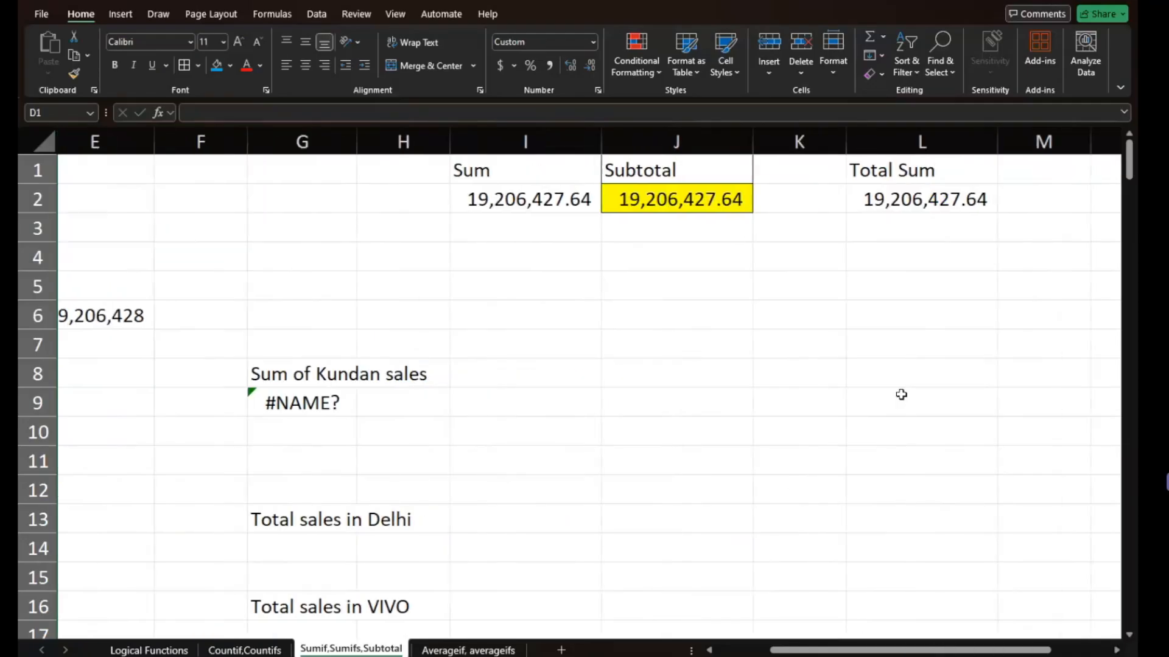
{"action": "left_click", "coordinate": [936, 203]}
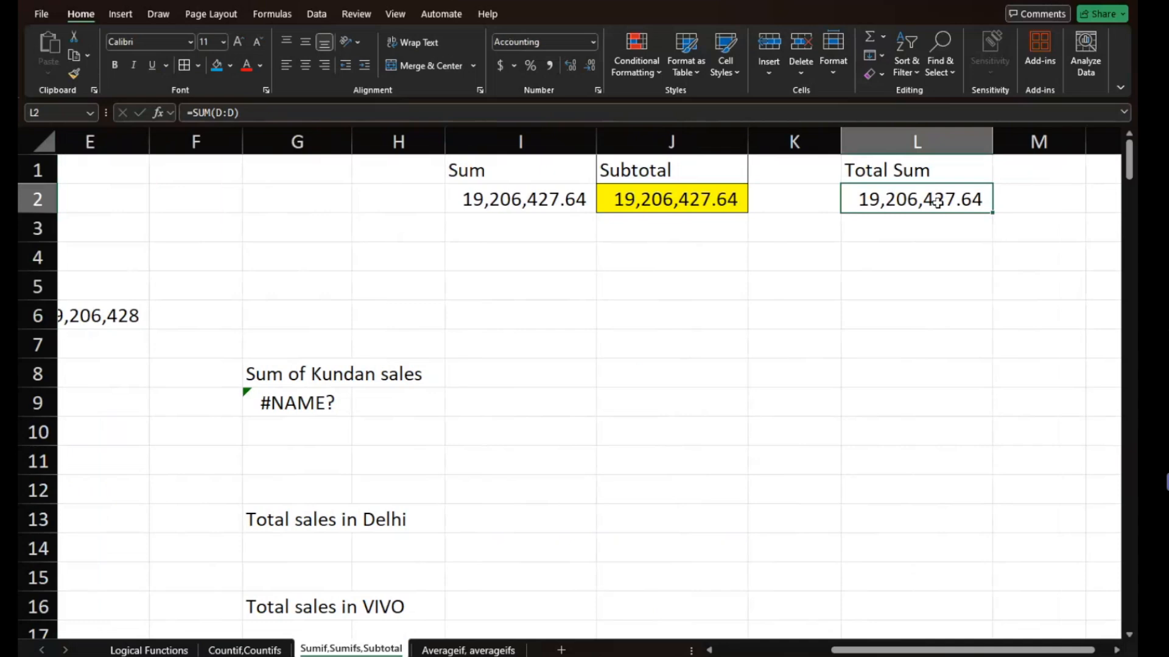
{"action": "double_click", "coordinate": [936, 202]}
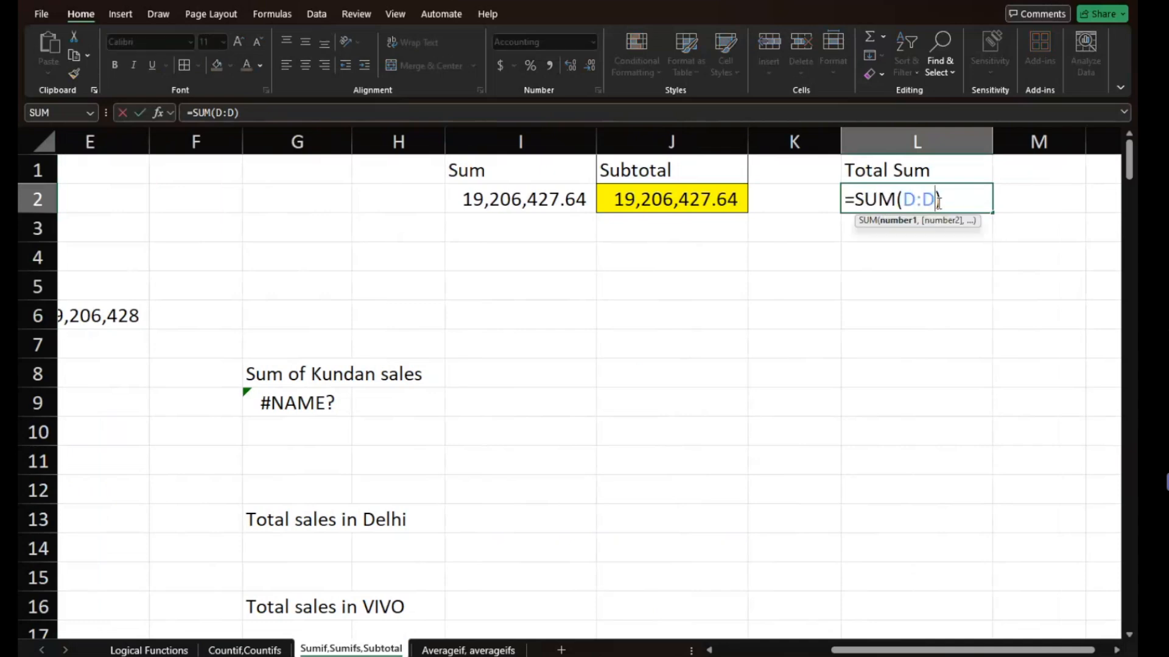
{"action": "left_click", "coordinate": [546, 214]}
{"action": "left_click", "coordinate": [527, 194]}
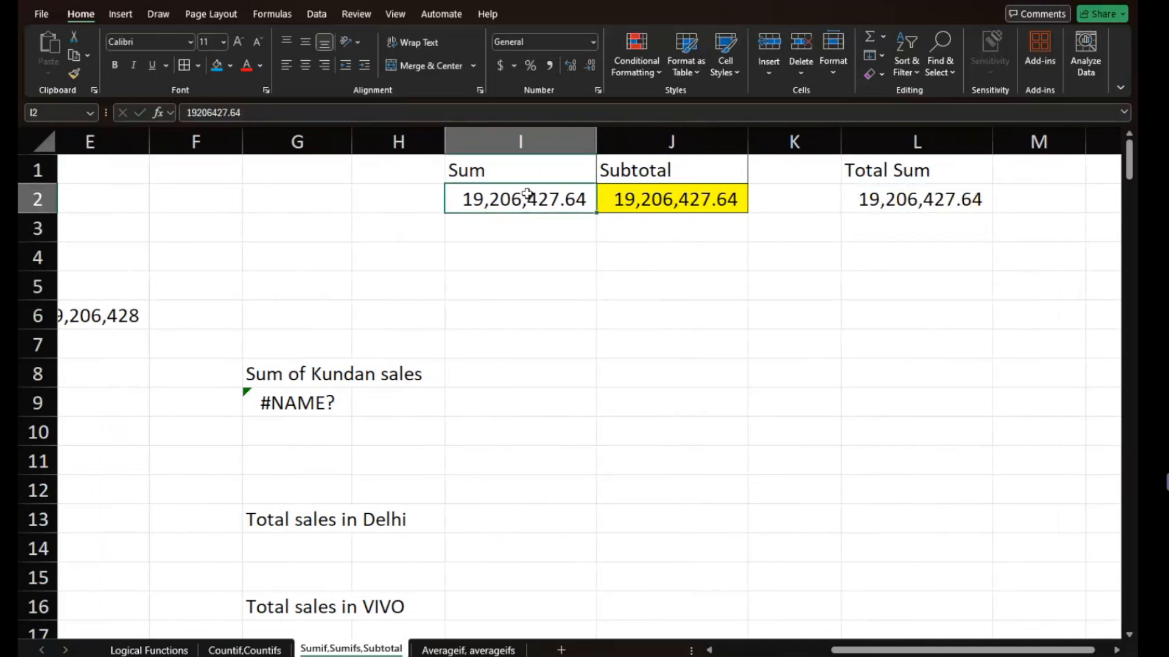
{"action": "scroll", "coordinate": [575, 277], "scroll_direction": "left", "scroll_amount": 3}
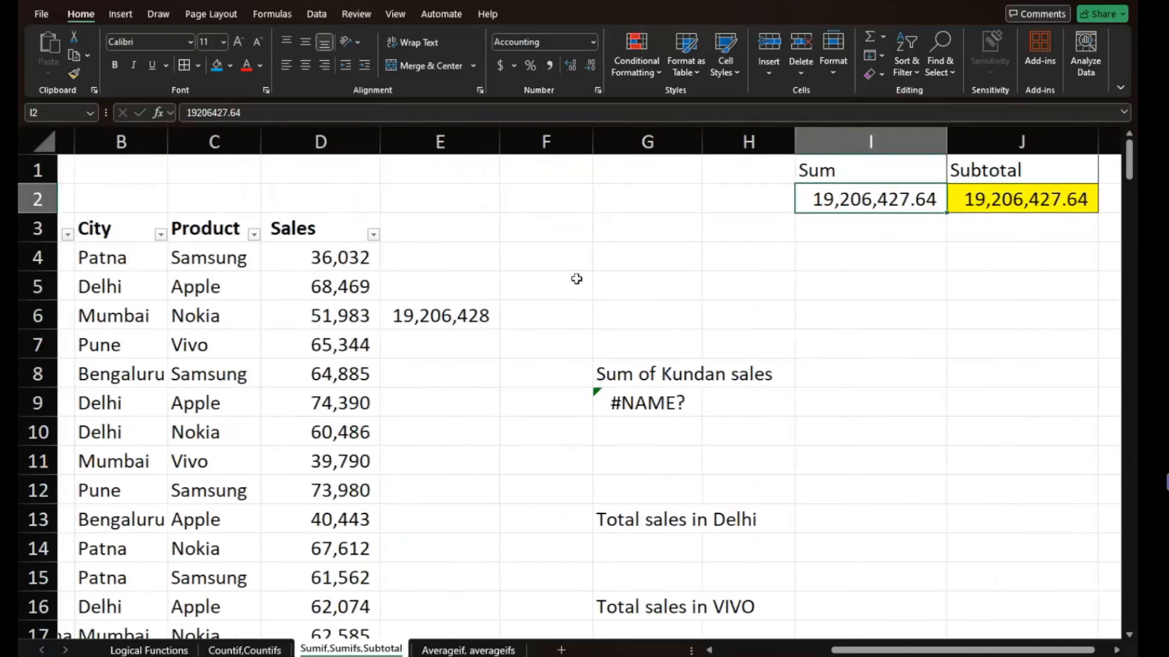
{"action": "scroll", "coordinate": [575, 277], "scroll_direction": "right", "scroll_amount": 1}
{"action": "left_click", "coordinate": [966, 196]}
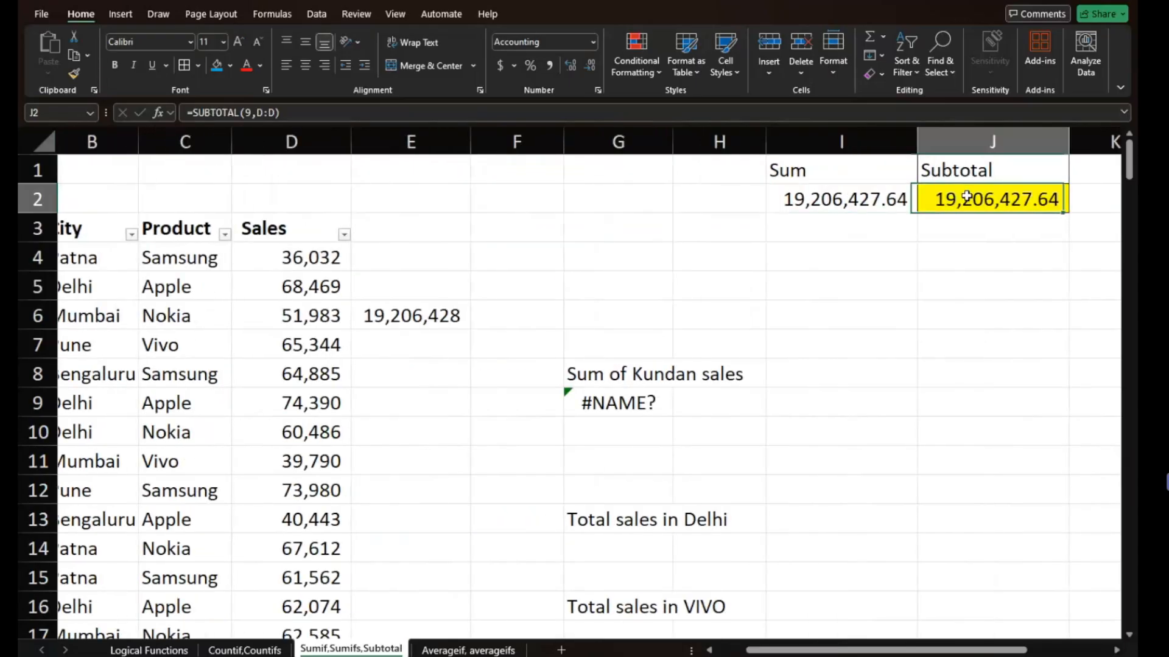
{"action": "type", "text": "="}
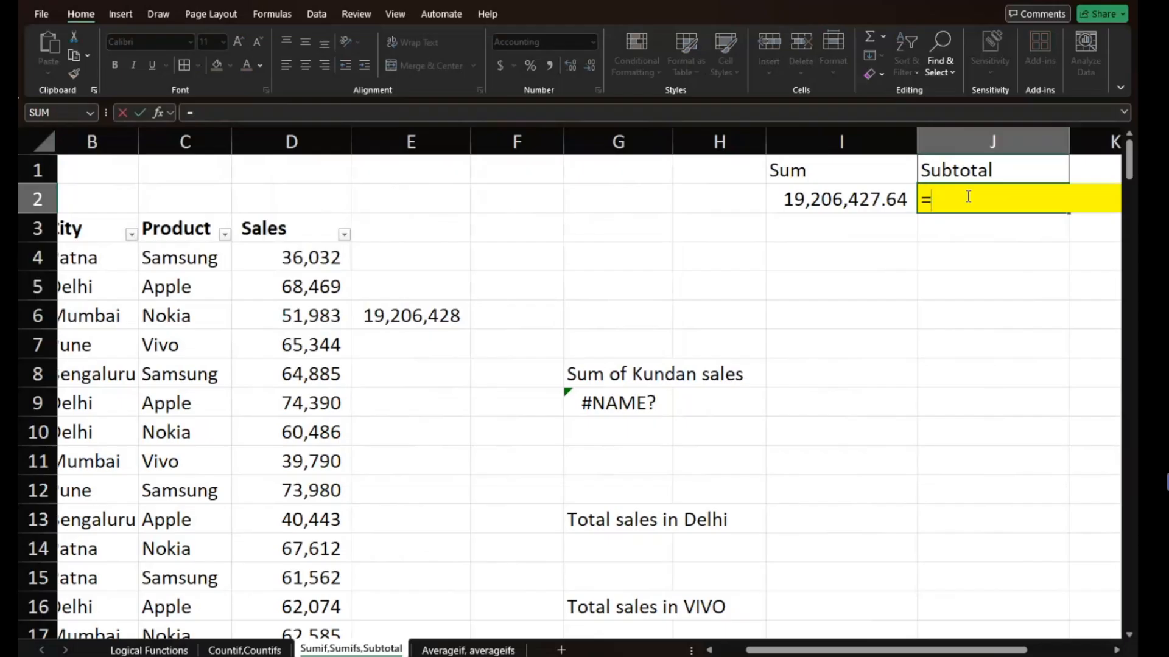
{"action": "type", "text": "sub"}
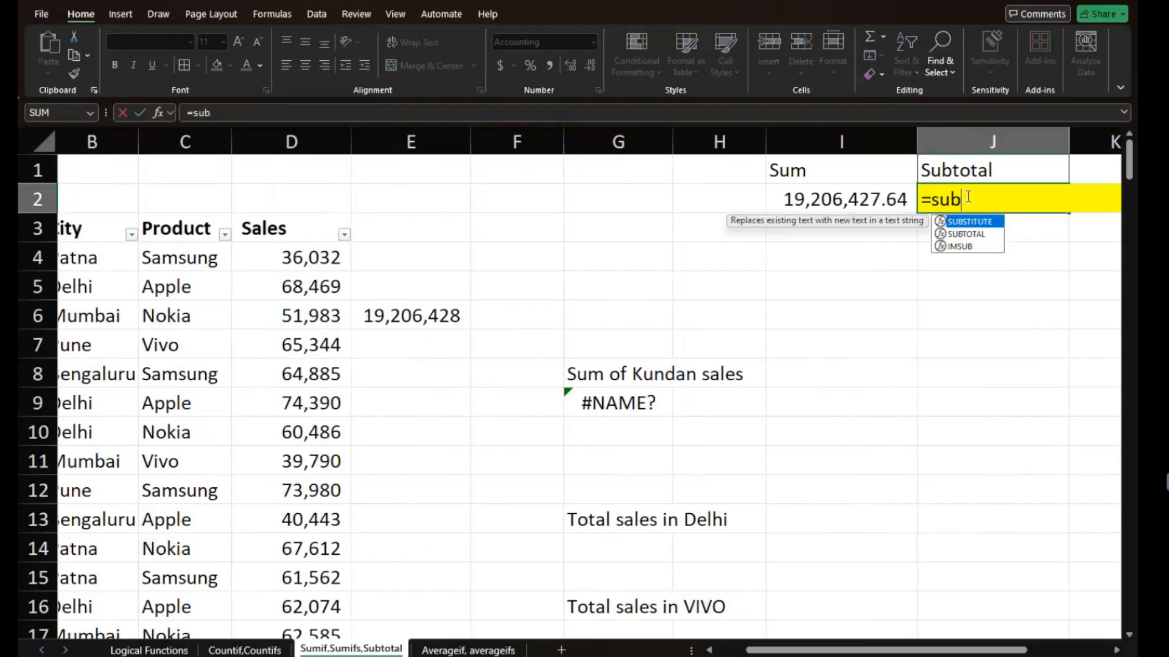
{"action": "type", "text": "total"}
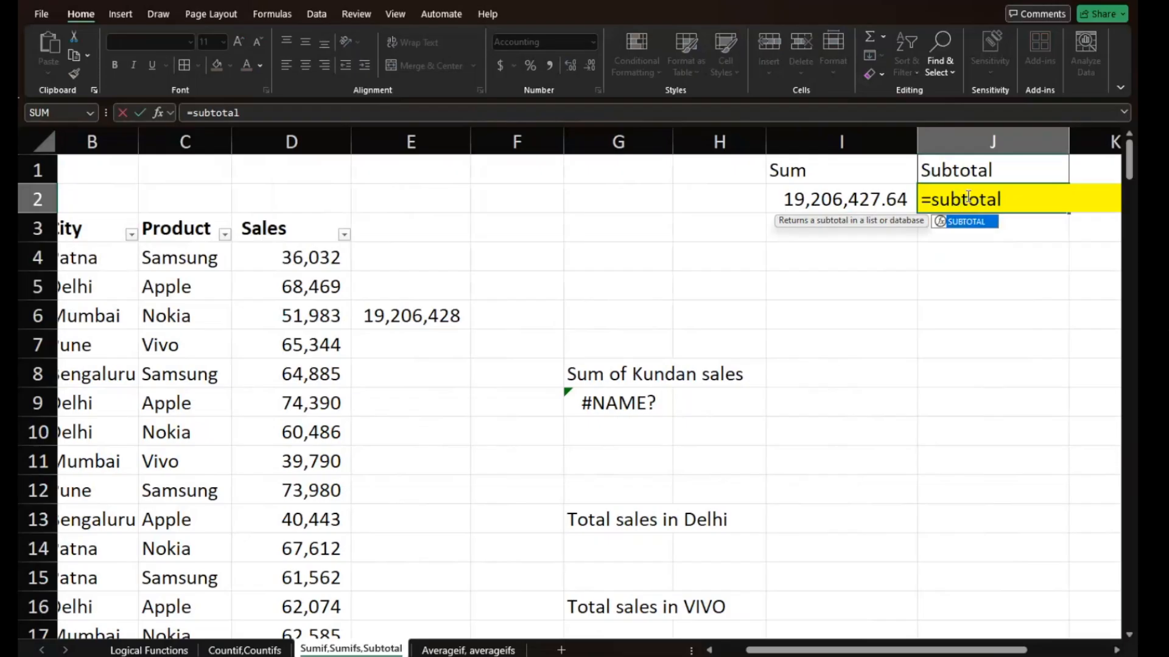
{"action": "type", "text": "("}
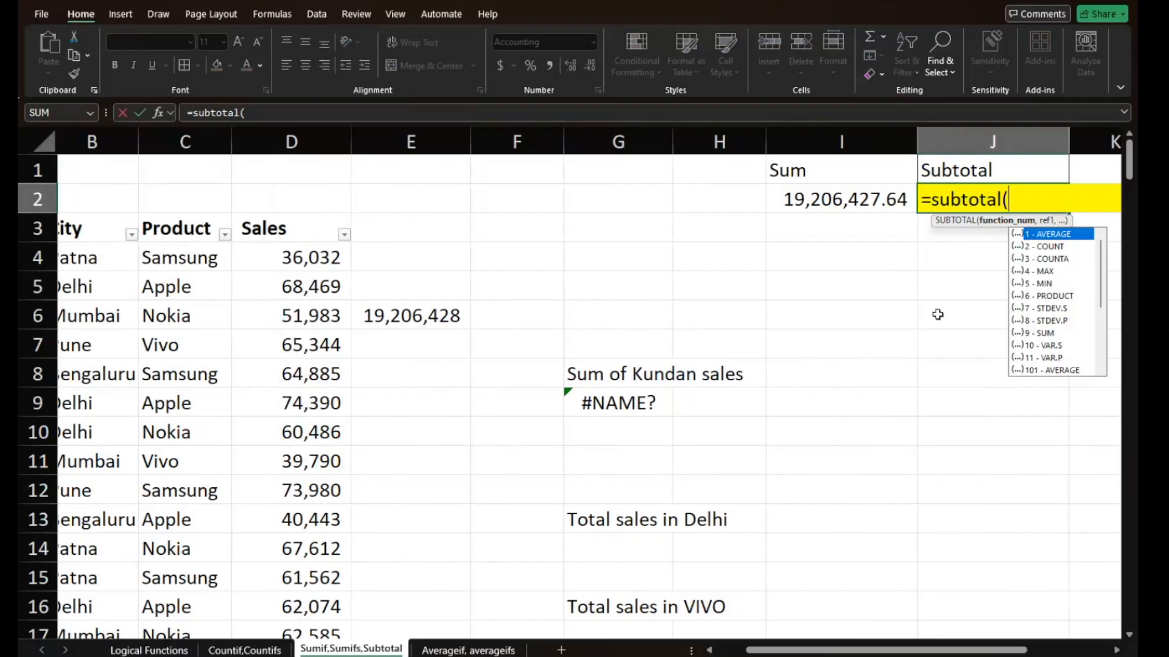
{"action": "key", "text": "Escape"}
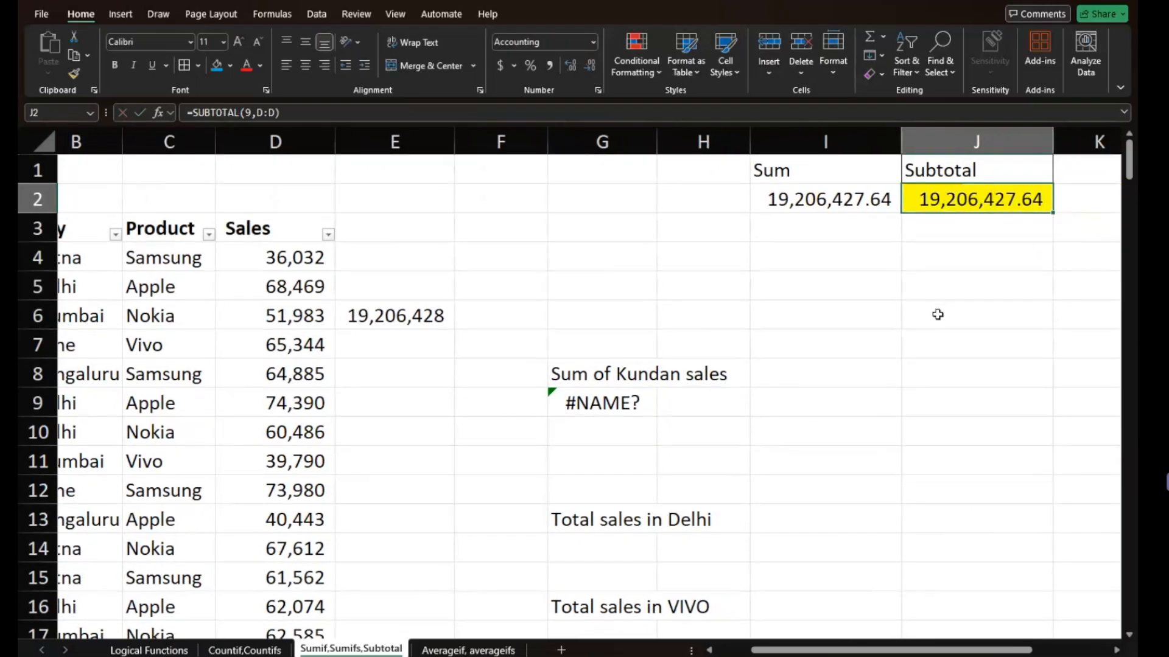
- Clear the existing formula in the Subtotal cell J2 and begin a new SUBTOTAL function there
{"action": "scroll", "coordinate": [937, 314], "scroll_direction": "up", "scroll_amount": 2, "text": "ctrl"}
{"action": "scroll", "coordinate": [937, 315], "scroll_direction": "up", "scroll_amount": 2, "text": "ctrl"}
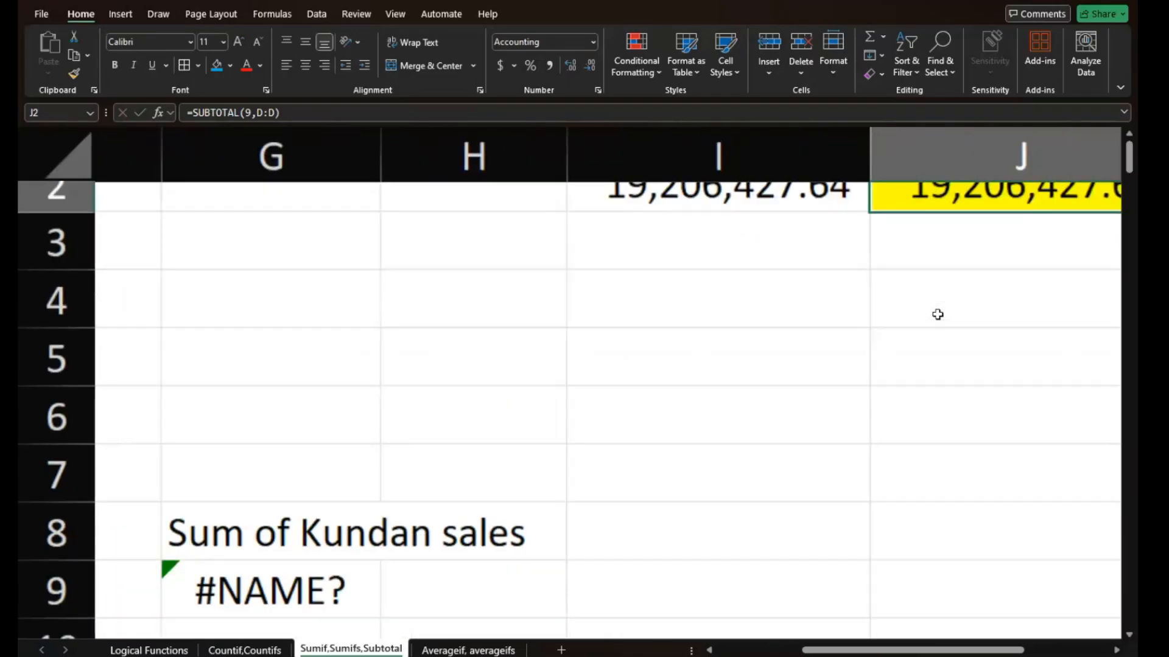
{"action": "scroll", "coordinate": [938, 314], "scroll_direction": "right", "scroll_amount": 1}
{"action": "scroll", "coordinate": [937, 314], "scroll_direction": "left", "scroll_amount": 1}
{"action": "scroll", "coordinate": [938, 314], "scroll_direction": "down", "scroll_amount": 1}
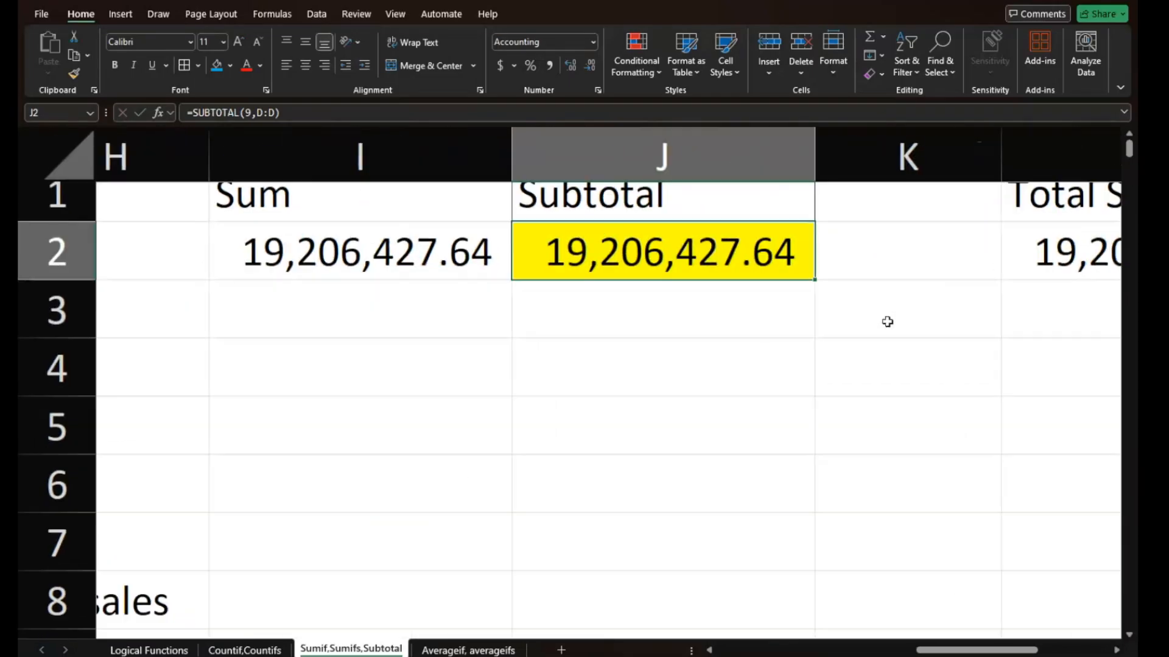
{"action": "double_click", "coordinate": [708, 263]}
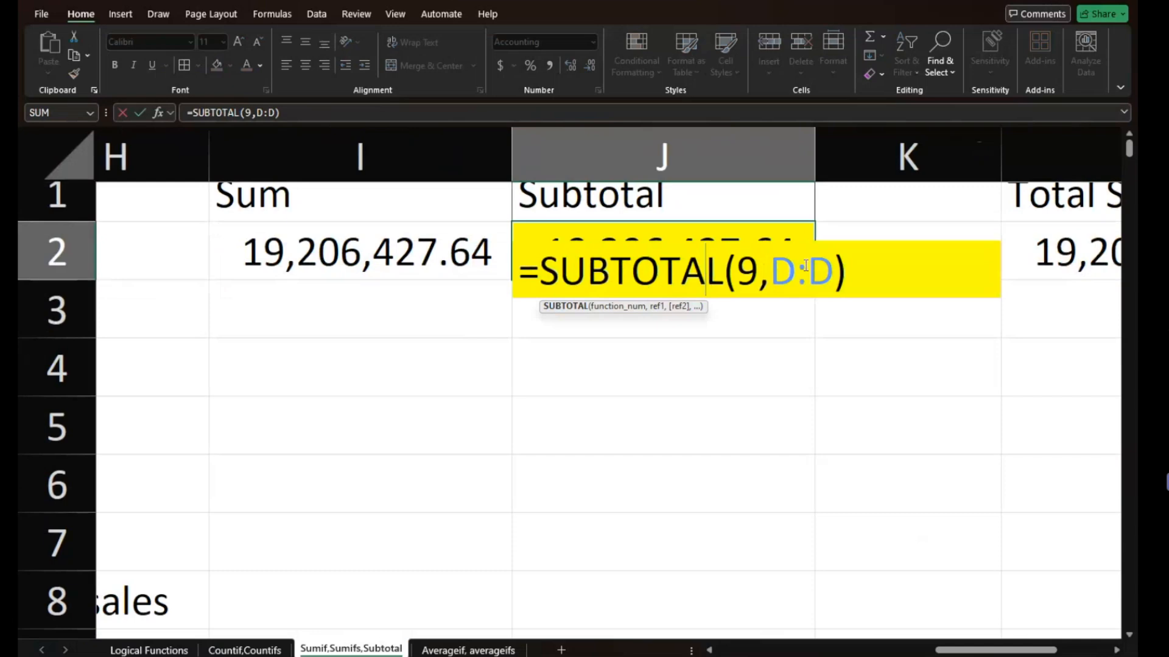
{"action": "left_click_drag", "start_coordinate": [854, 265], "coordinate": [516, 308]}
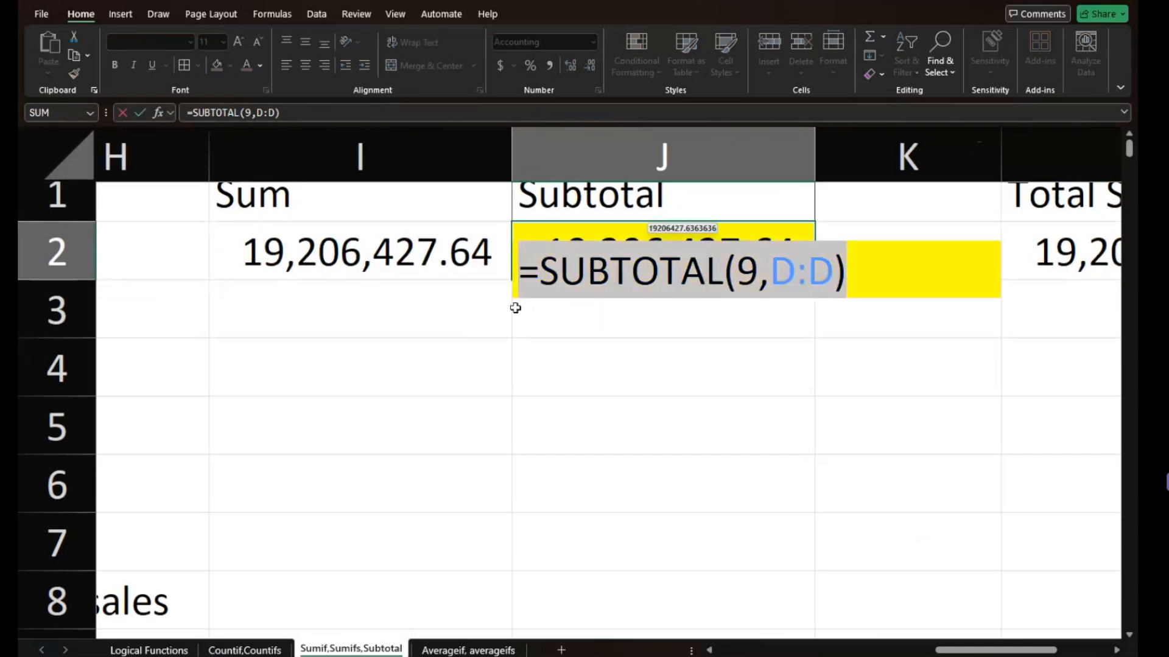
{"action": "key", "text": "BackSpace"}
{"action": "type", "text": "="}
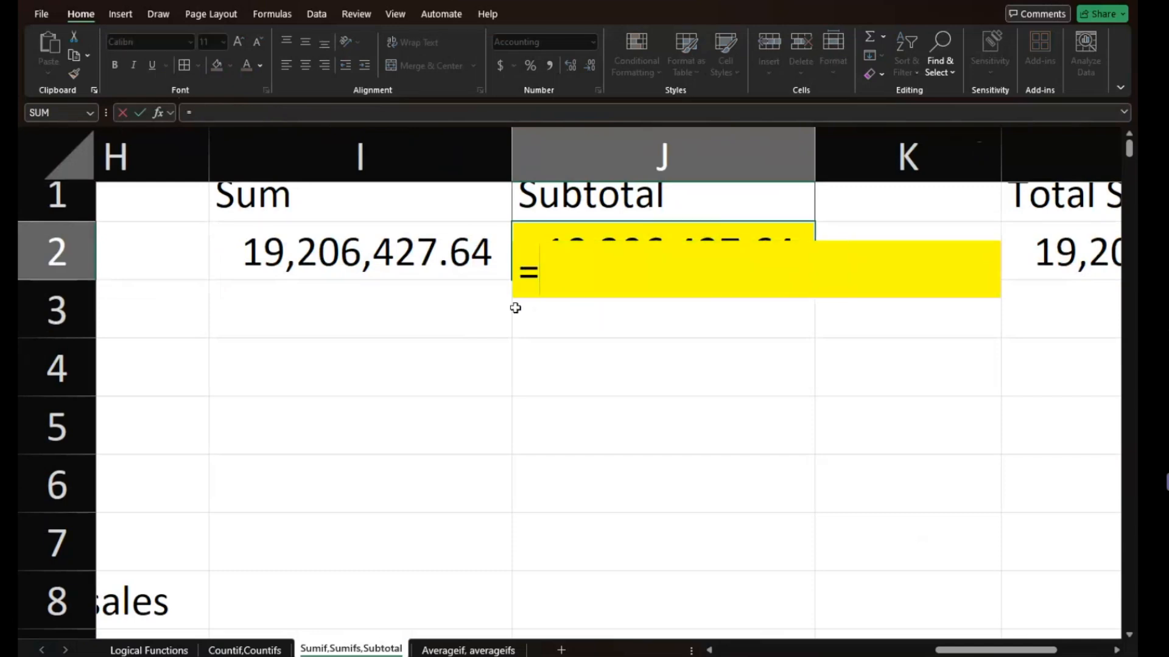
{"action": "type", "text": "subt"}
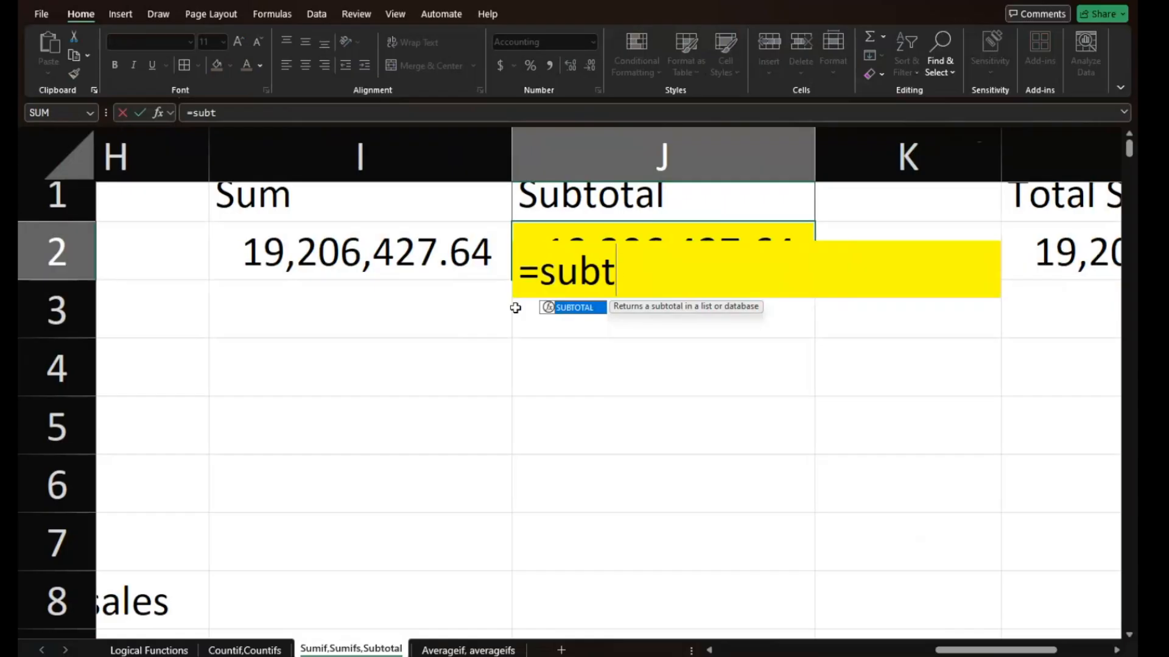
{"action": "key", "text": "Tab"}
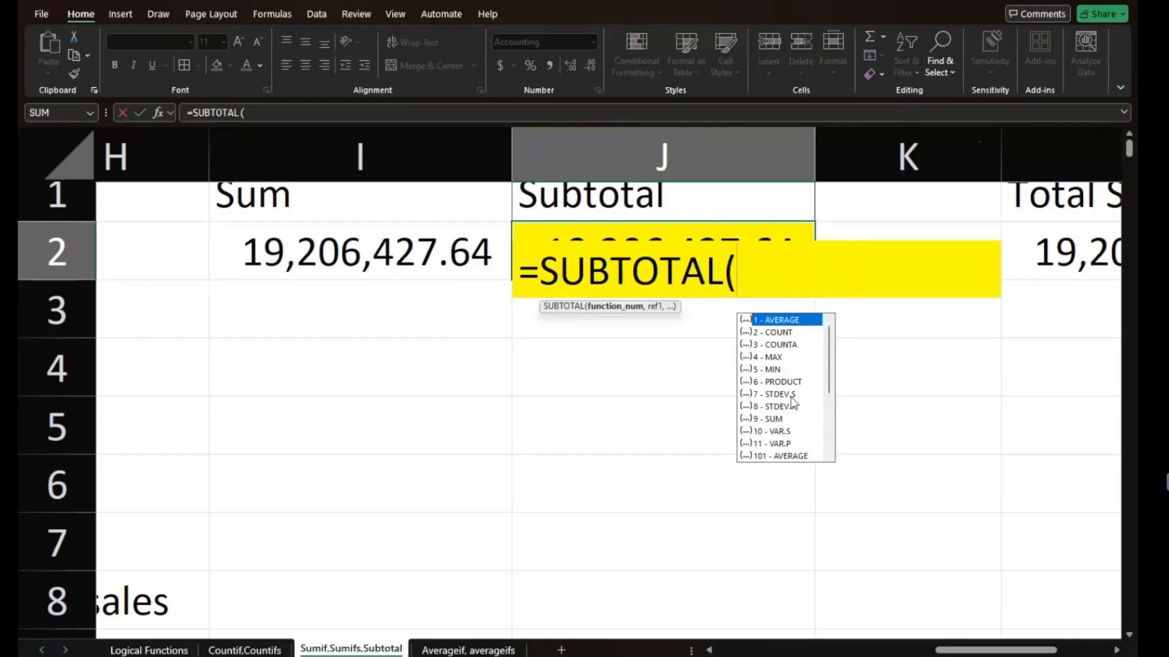
- Complete the SUBTOTAL formula in J2 with function number 9 - SUM and the whole Sales column D:D as its reference
{"action": "scroll", "coordinate": [820, 389], "scroll_direction": "down", "scroll_amount": 4}
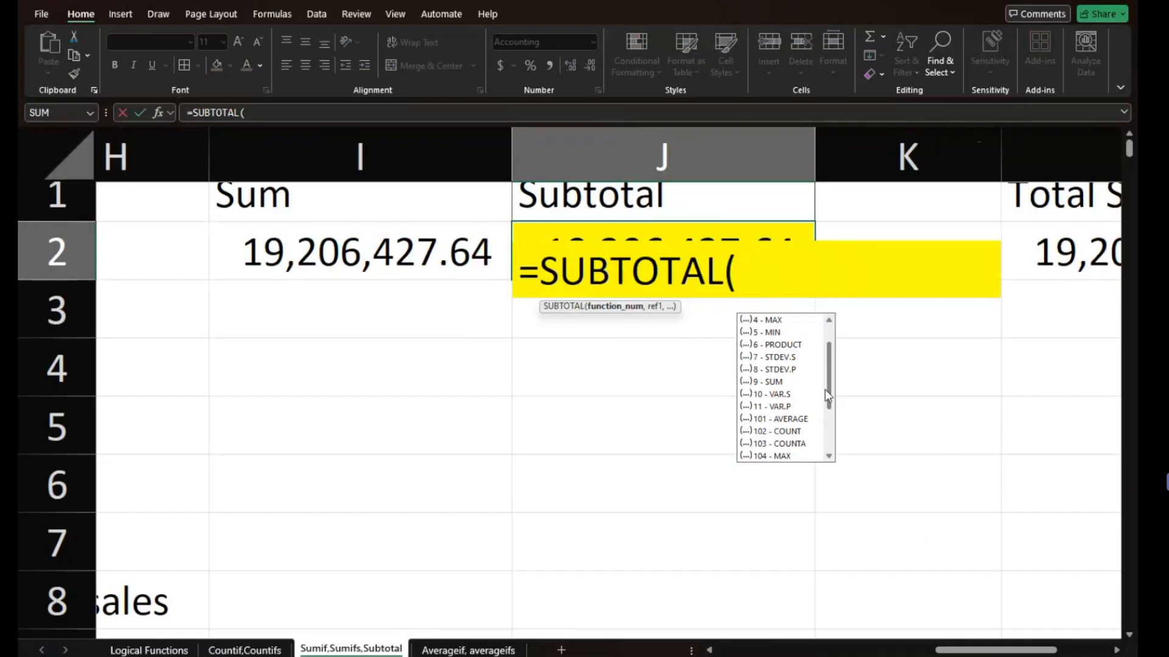
{"action": "scroll", "coordinate": [829, 395], "scroll_direction": "up", "scroll_amount": 4}
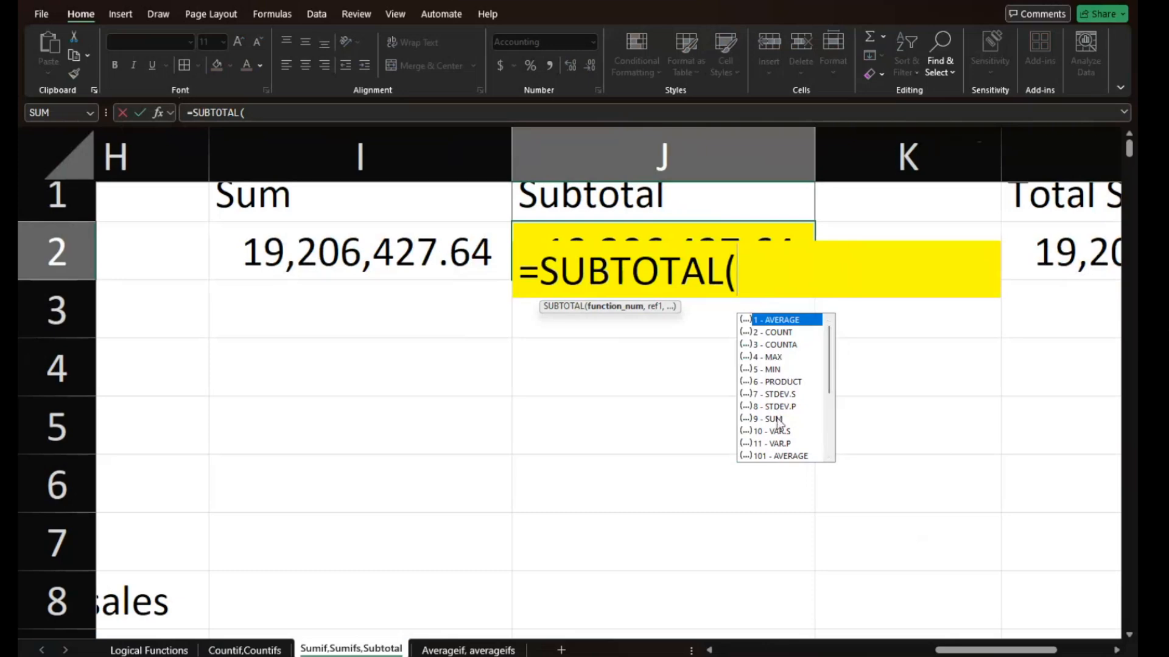
{"action": "left_click", "coordinate": [777, 419]}
{"action": "double_click", "coordinate": [777, 419]}
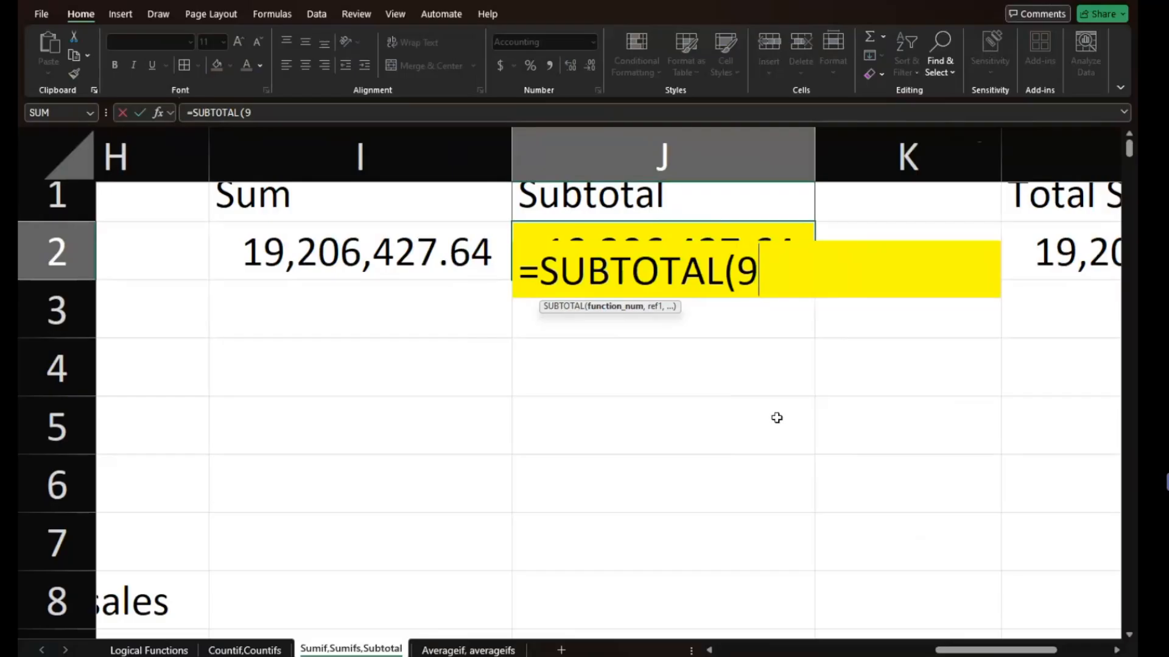
{"action": "type", "text": ","}
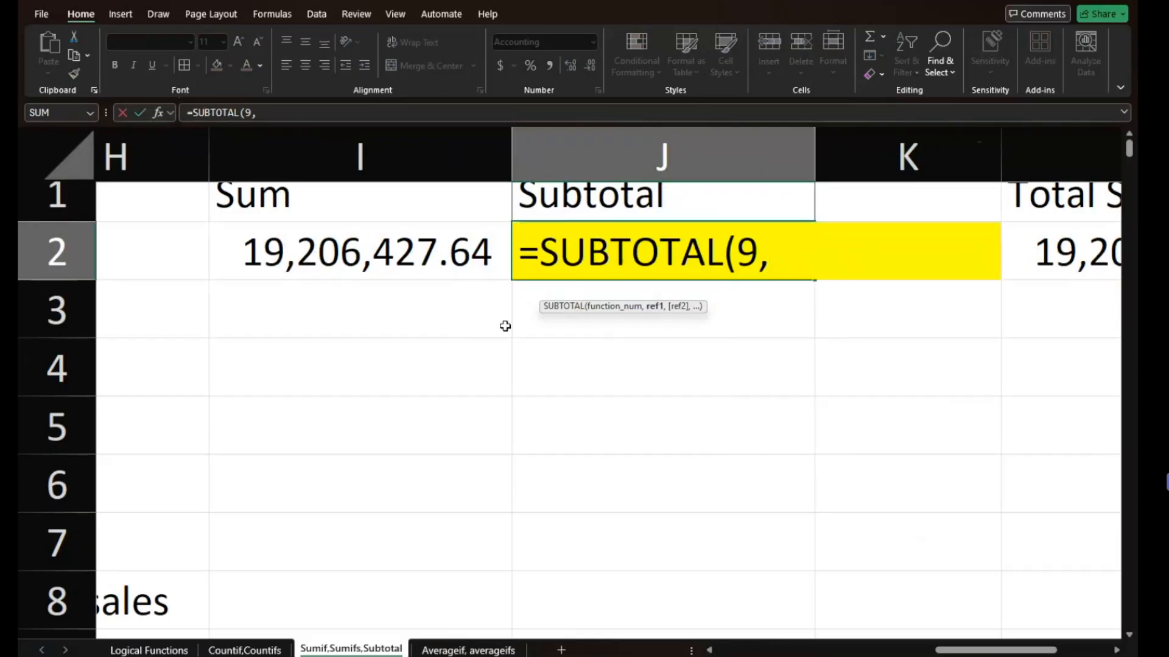
{"action": "scroll", "coordinate": [505, 326], "scroll_direction": "left", "scroll_amount": 3}
{"action": "scroll", "coordinate": [505, 326], "scroll_direction": "left", "scroll_amount": 3}
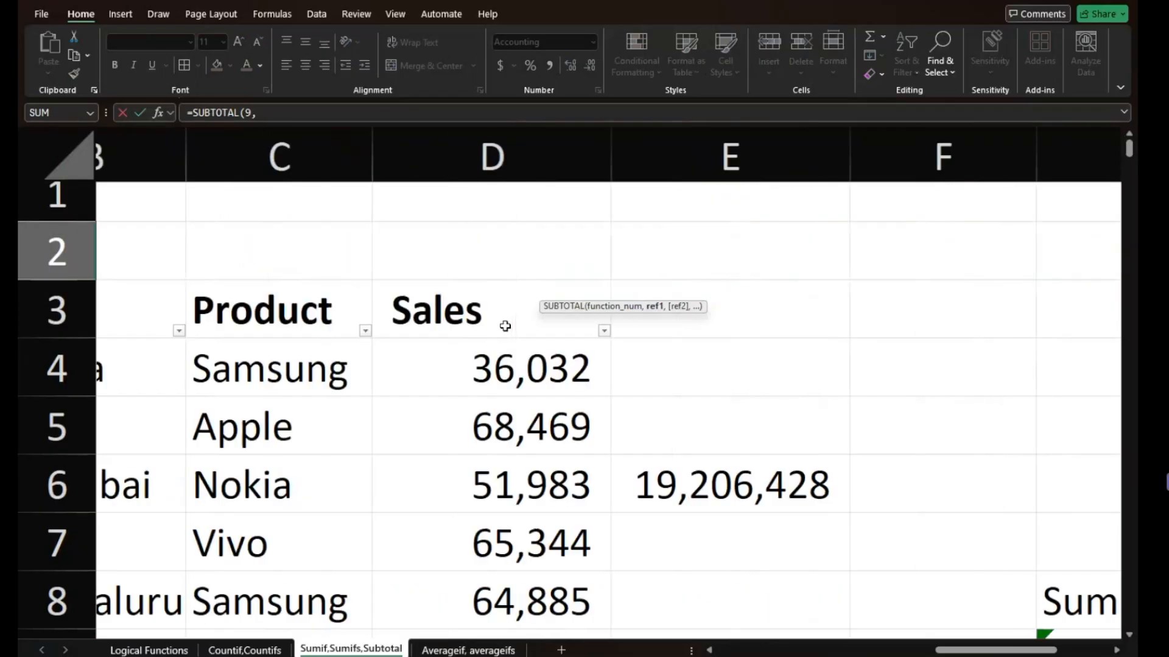
{"action": "left_click", "coordinate": [499, 152]}
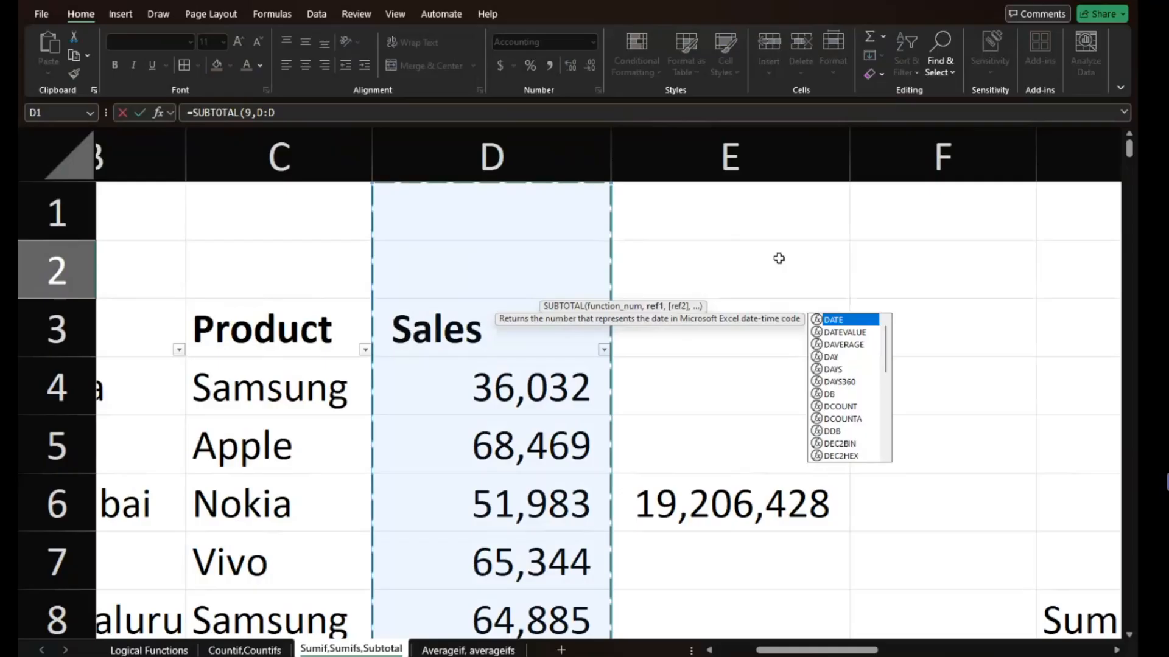
{"action": "type", "text": ")"}
{"action": "key", "text": "Return"}
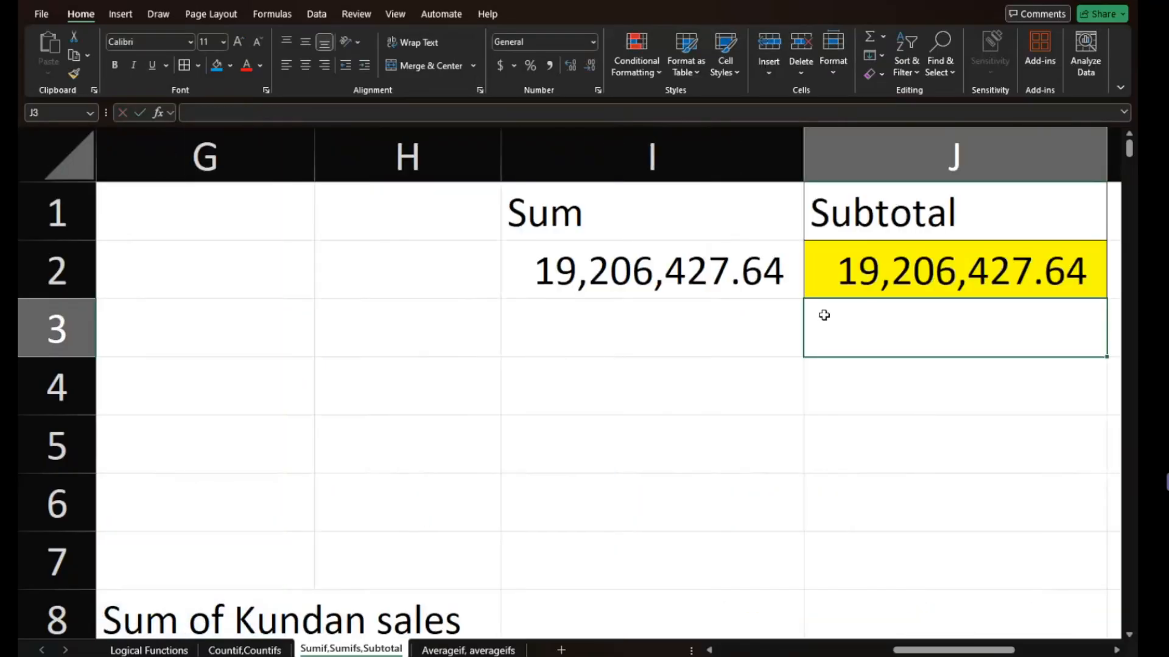
- Filter the Name column to show only two selected salespeople
{"action": "scroll", "coordinate": [824, 314], "scroll_direction": "down", "scroll_amount": 5, "text": "ctrl"}
{"action": "scroll", "coordinate": [824, 315], "scroll_direction": "down", "scroll_amount": 1, "text": "ctrl"}
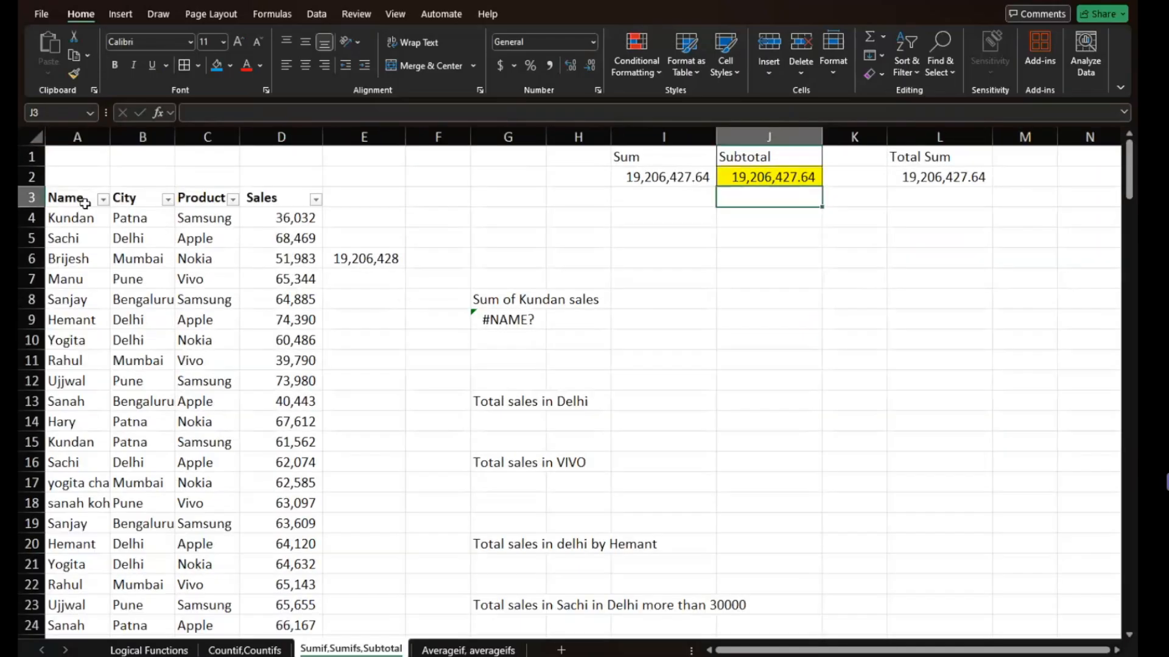
{"action": "left_click", "coordinate": [103, 200]}
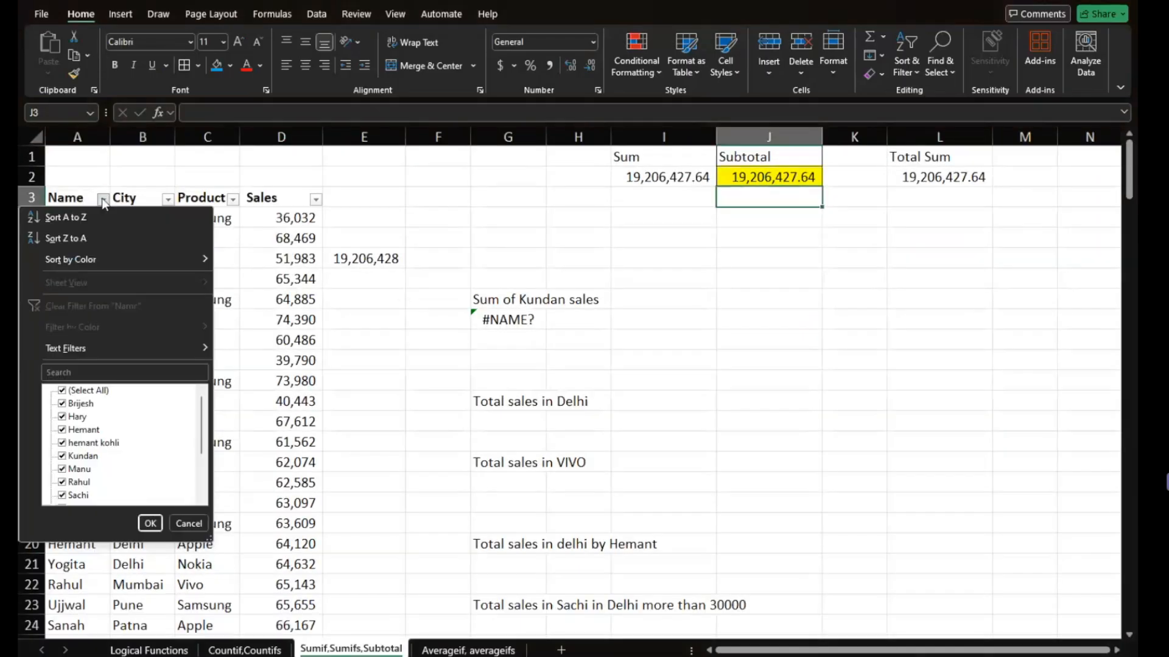
{"action": "left_click", "coordinate": [72, 392]}
{"action": "left_click", "coordinate": [62, 456]}
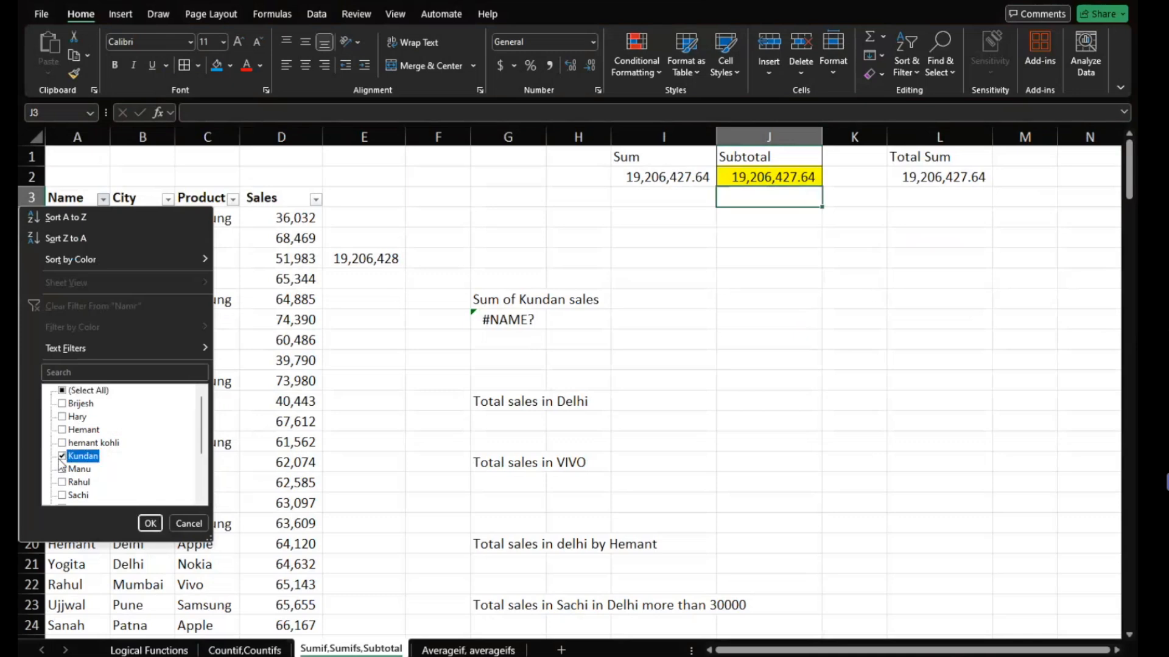
{"action": "left_click", "coordinate": [62, 443]}
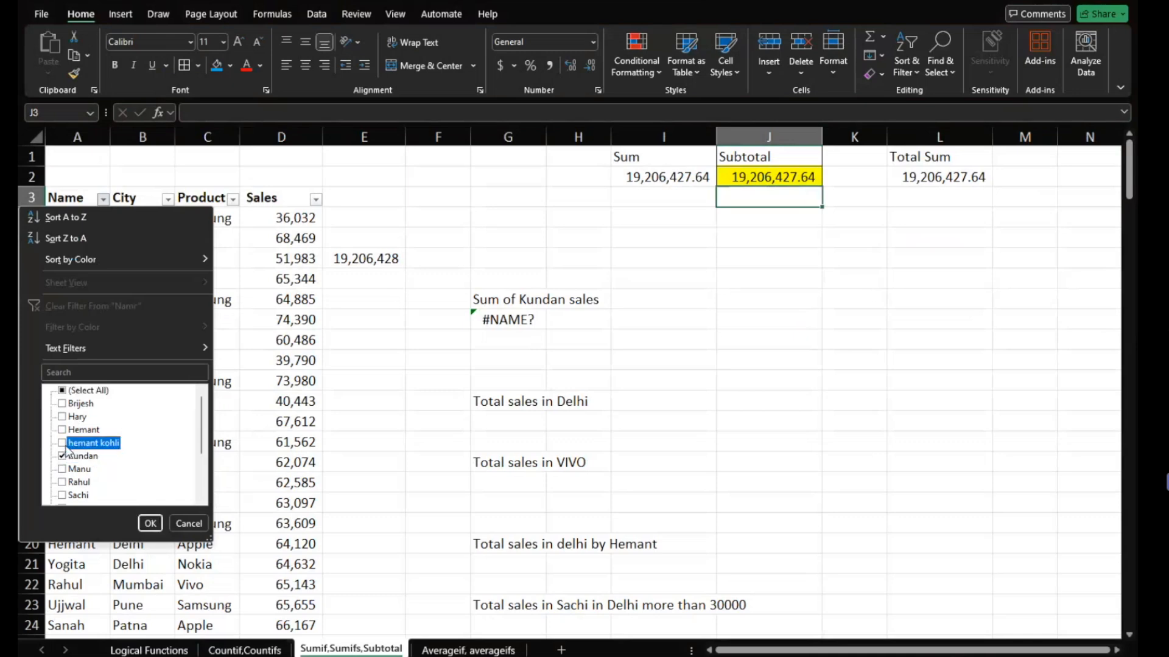
{"action": "left_click", "coordinate": [149, 523]}
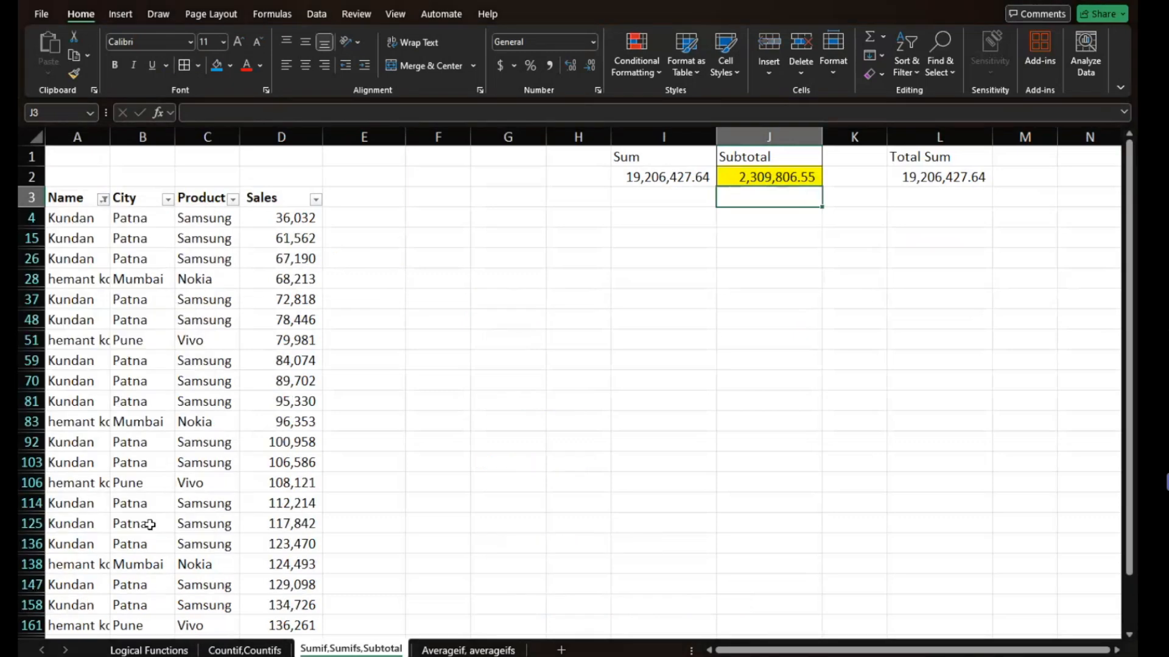
- Inspect the SUBTOTAL formula in J2 on the filtered data, then undo the filter on the Name column
{"action": "left_click", "coordinate": [768, 174]}
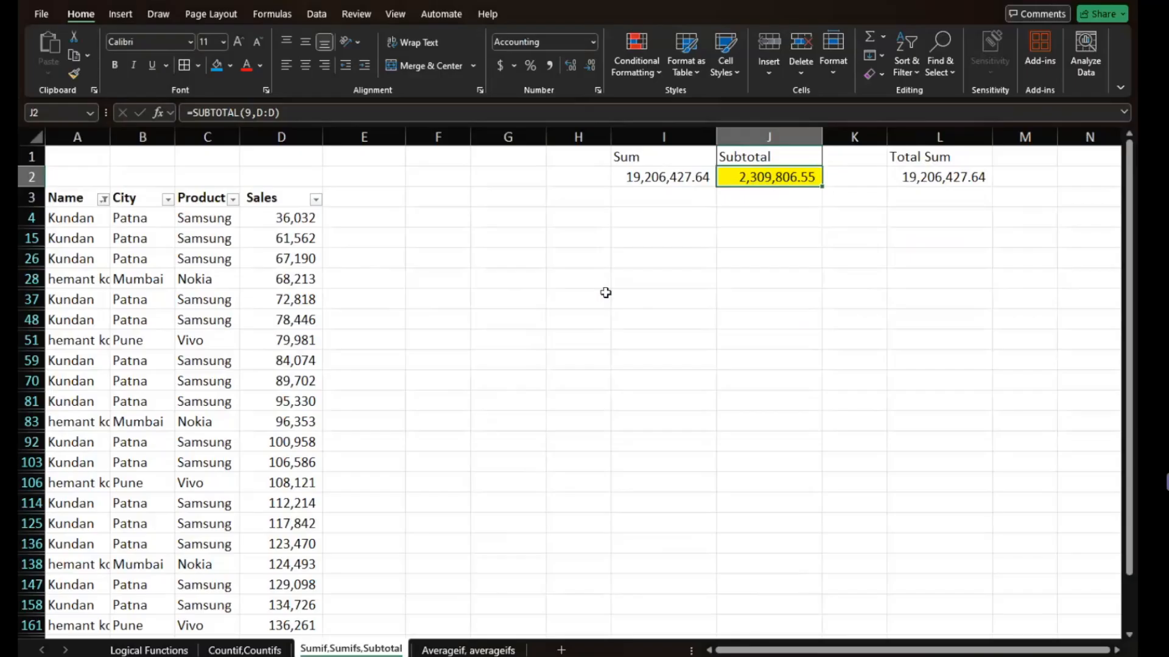
{"action": "key", "text": "ctrl+z"}
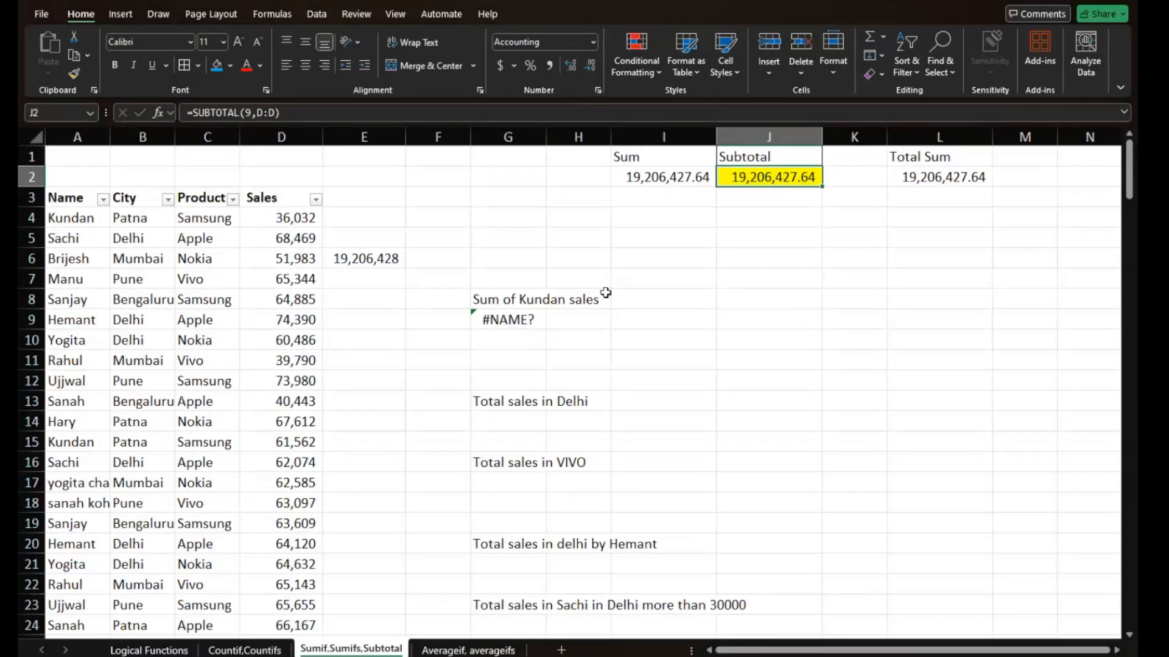
{"action": "left_click", "coordinate": [692, 315]}
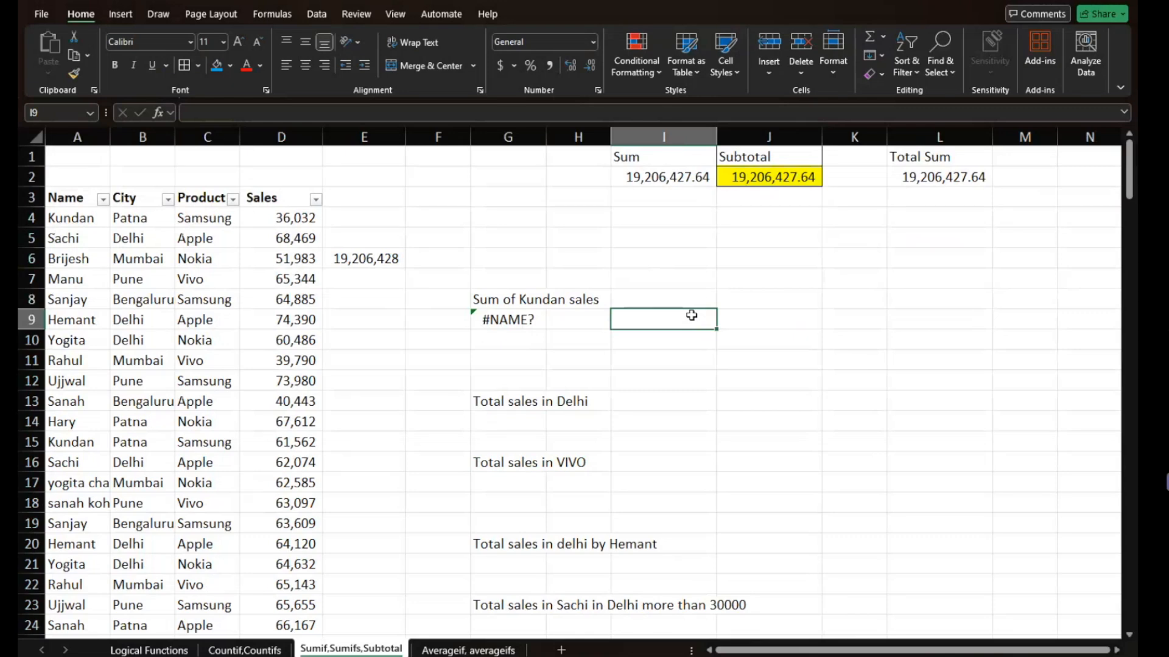
- Clear the faulty formula in G9 and begin a SUMIF function there
{"action": "left_click", "coordinate": [513, 324]}
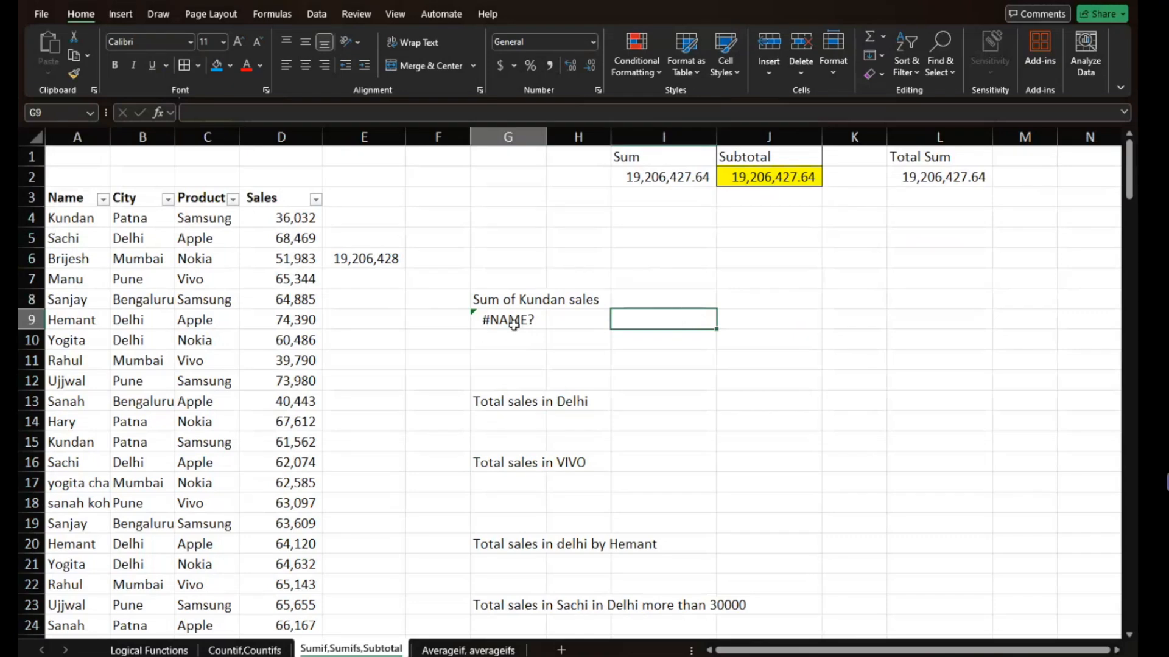
{"action": "key", "text": "Delete"}
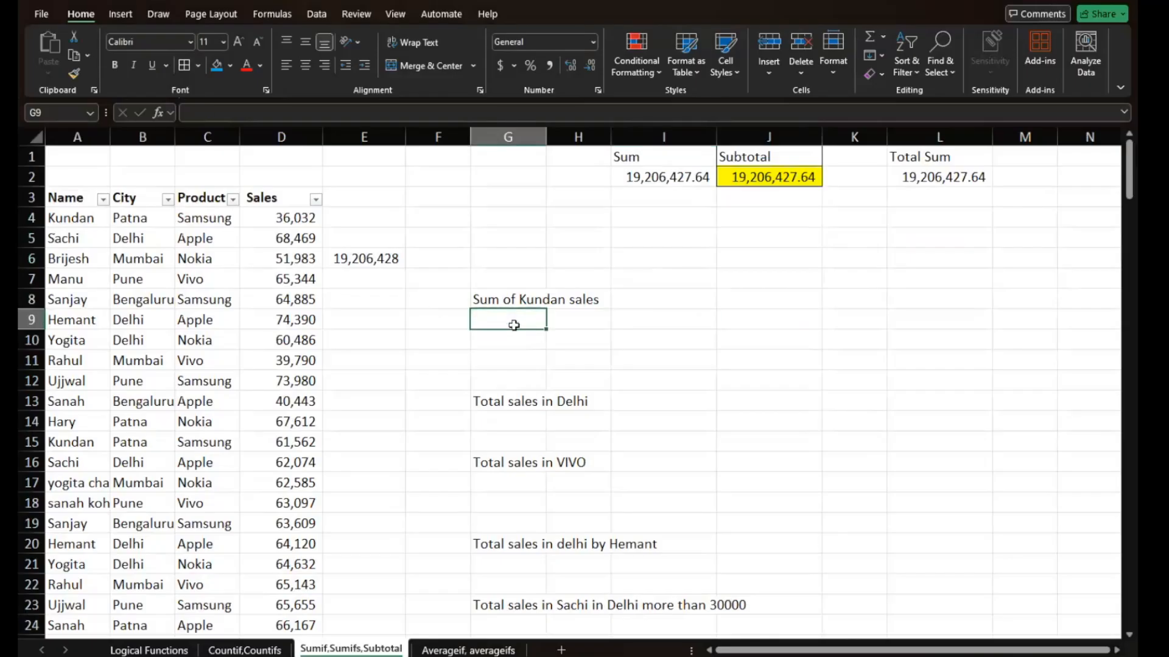
{"action": "scroll", "coordinate": [514, 325], "scroll_direction": "up", "scroll_amount": 5, "text": "ctrl"}
{"action": "scroll", "coordinate": [513, 326], "scroll_direction": "down", "scroll_amount": 2, "text": "ctrl"}
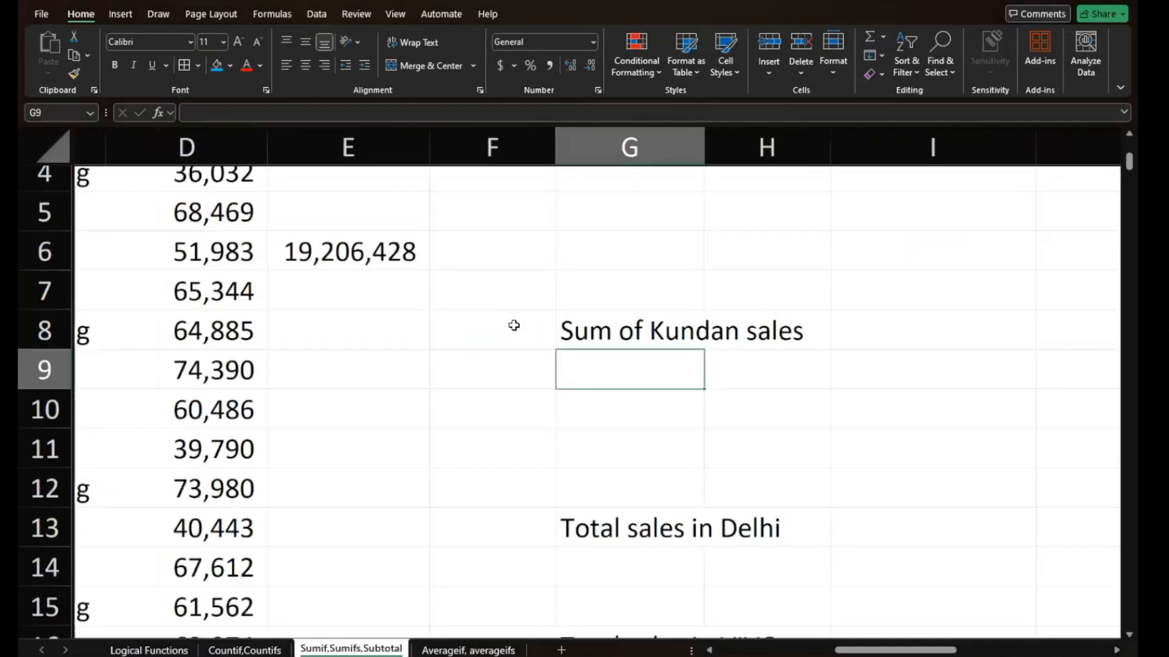
{"action": "scroll", "coordinate": [513, 325], "scroll_direction": "down", "scroll_amount": 2, "text": "ctrl"}
{"action": "scroll", "coordinate": [514, 325], "scroll_direction": "left", "scroll_amount": 2}
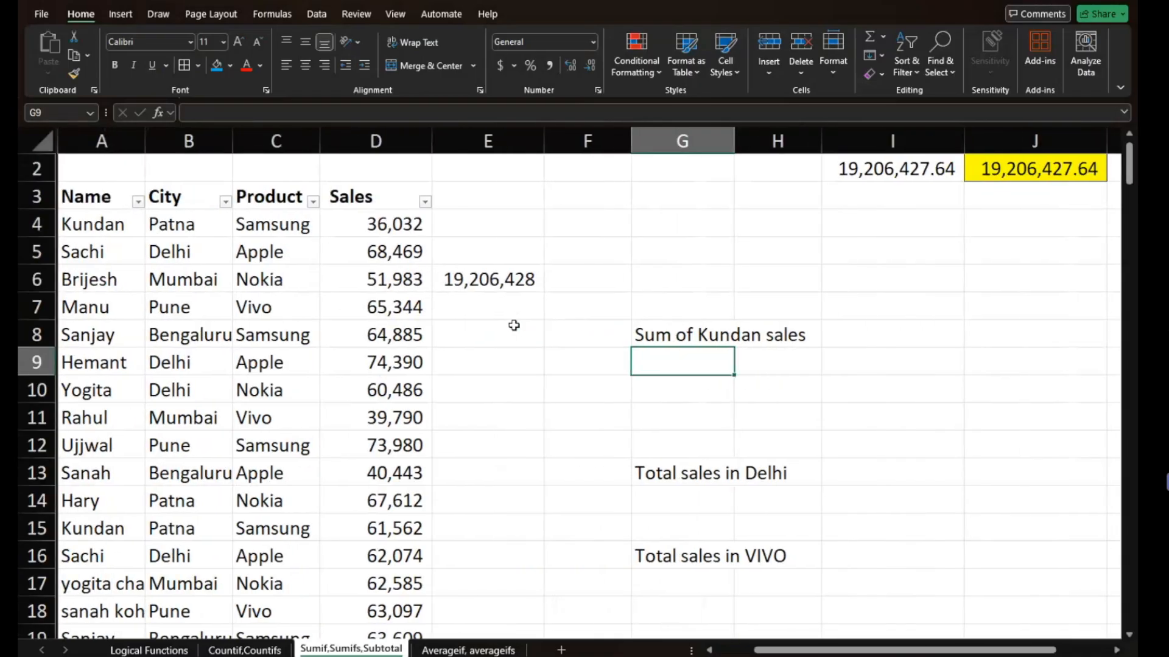
{"action": "type", "text": "=su"}
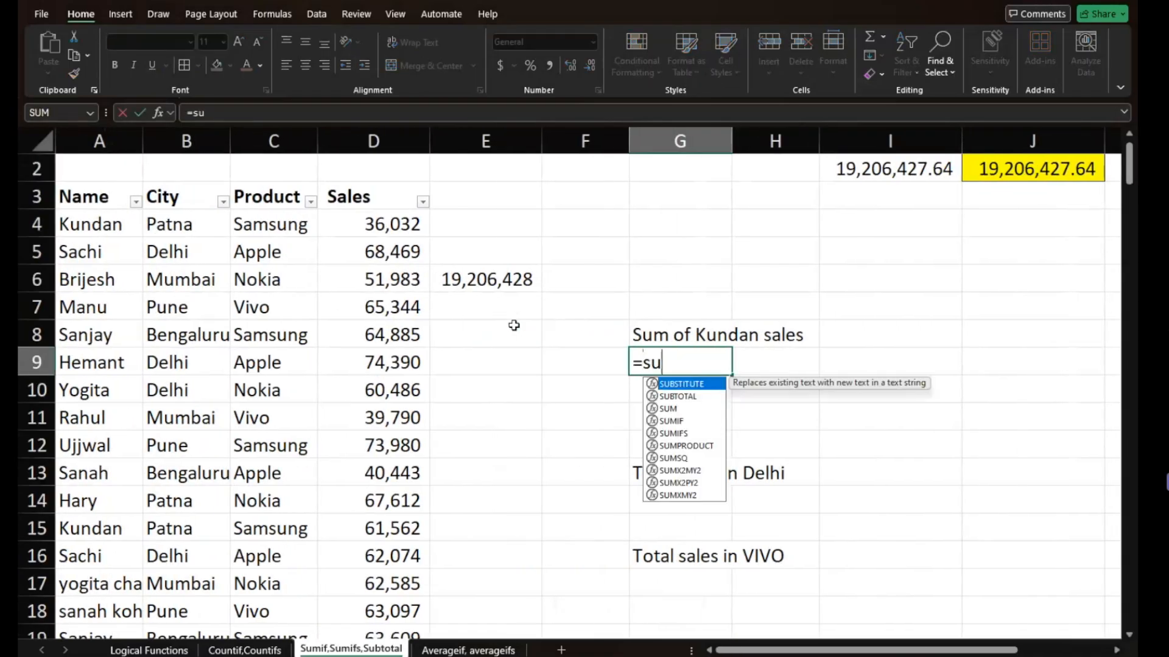
{"action": "type", "text": "m("}
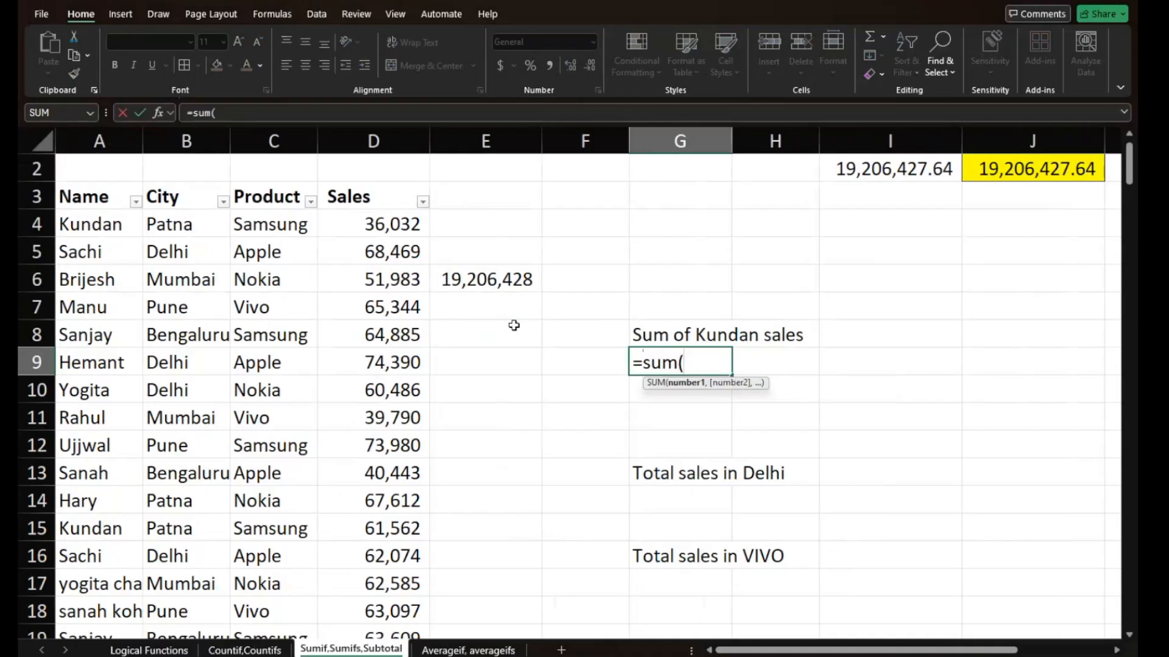
{"action": "key", "text": "BackSpace"}
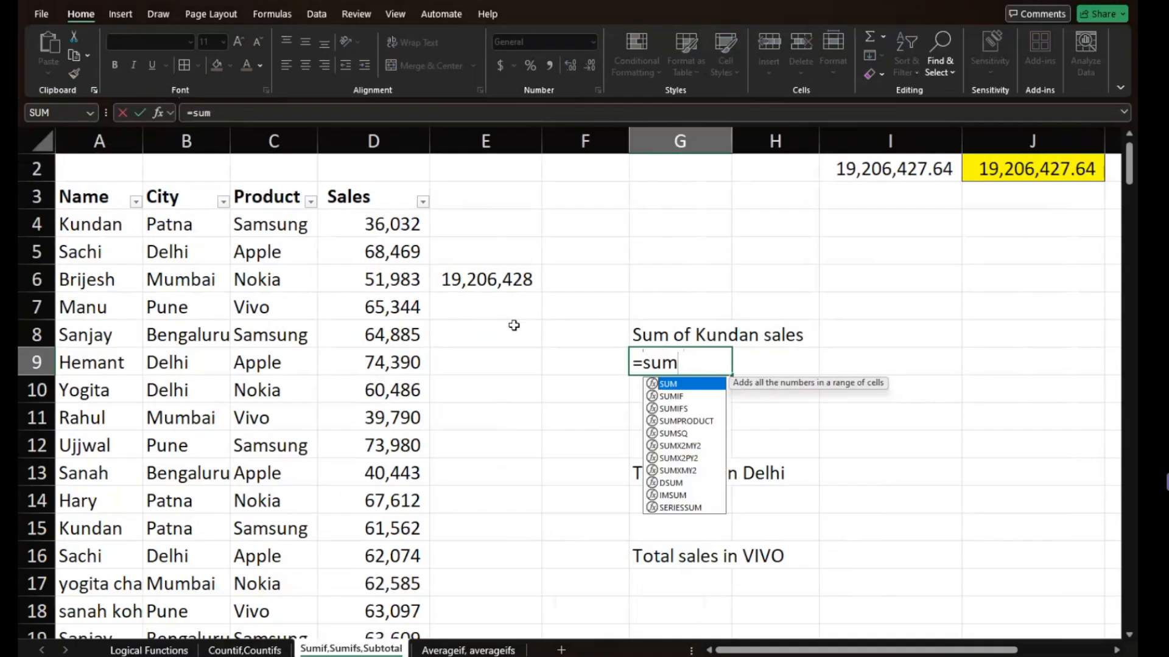
{"action": "type", "text": "if("}
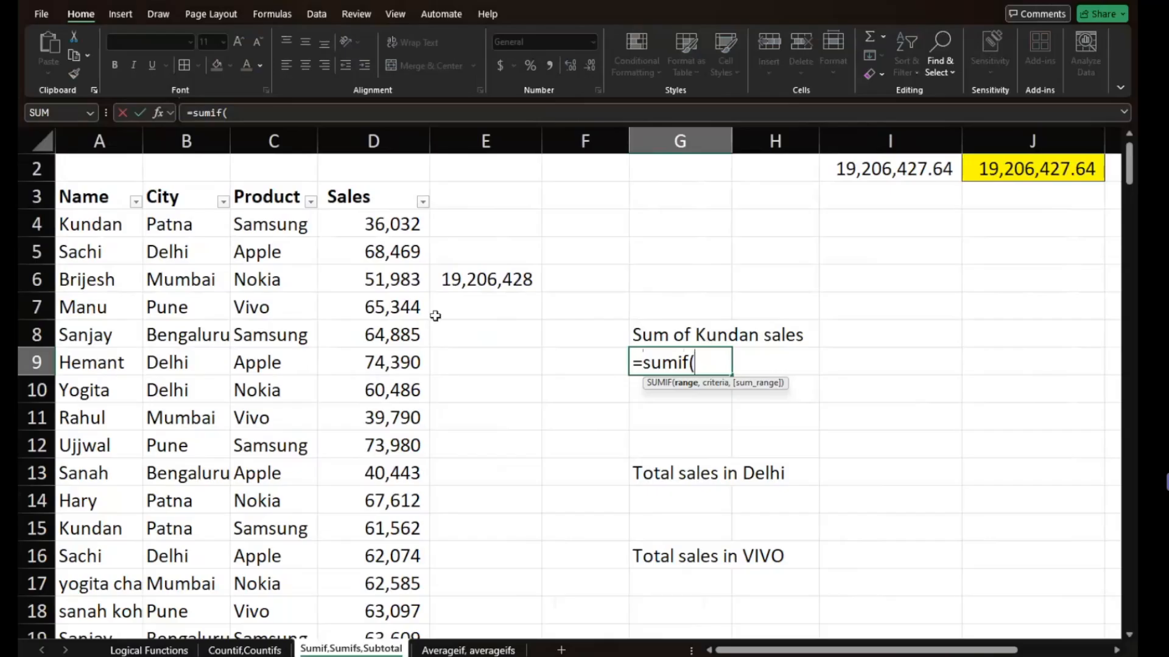
- Complete the SUMIF in G9 with range A:A, criterion A4 and sum range D:D
{"action": "left_click", "coordinate": [93, 133]}
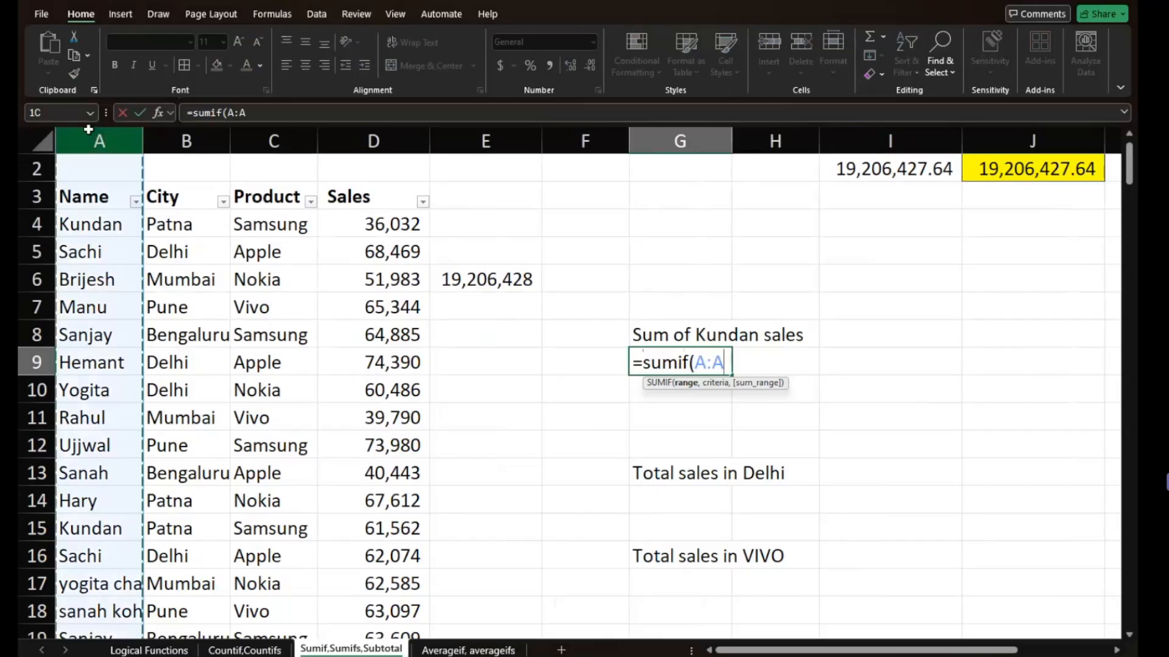
{"action": "type", "text": ","}
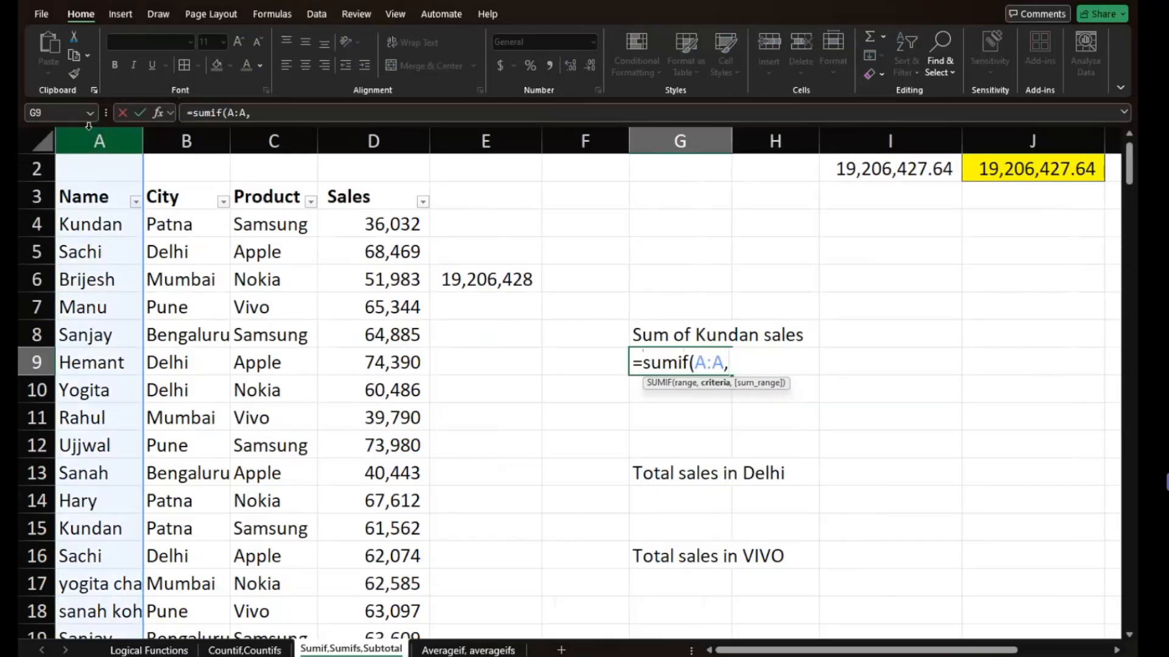
{"action": "left_click", "coordinate": [77, 224]}
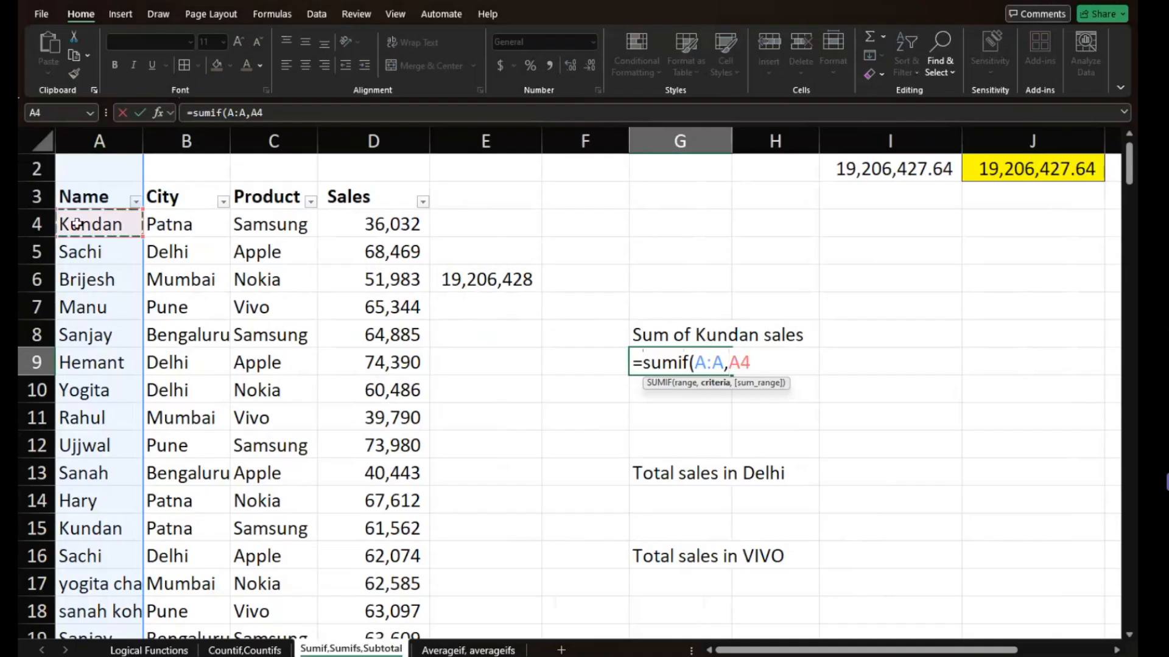
{"action": "type", "text": ","}
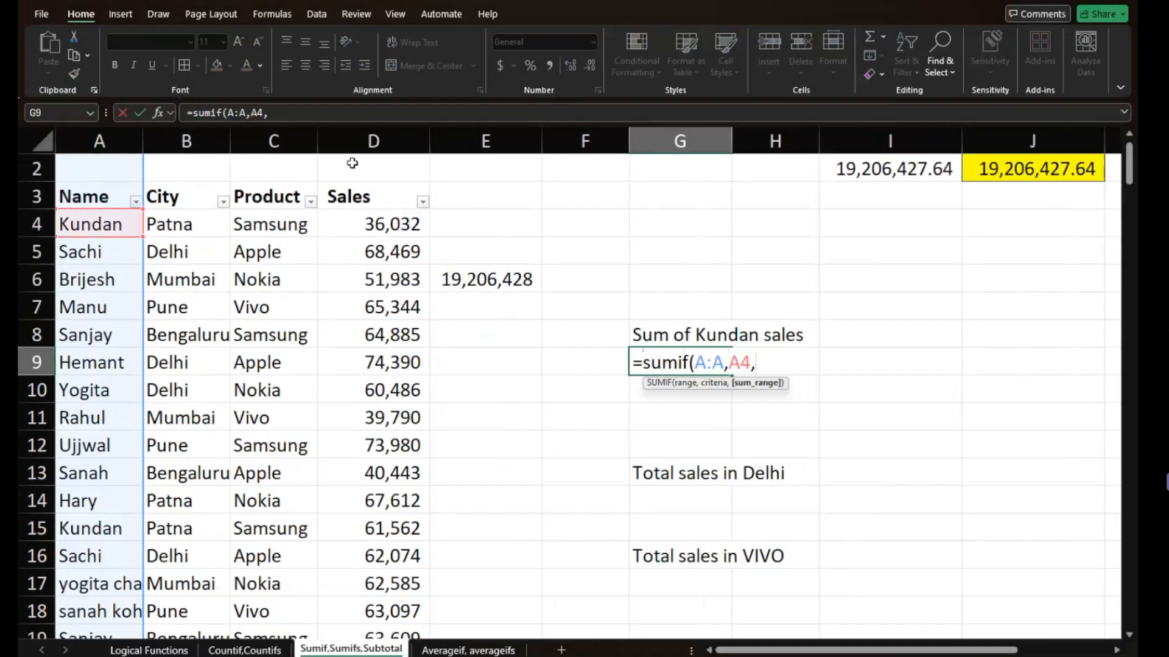
{"action": "left_click", "coordinate": [372, 141]}
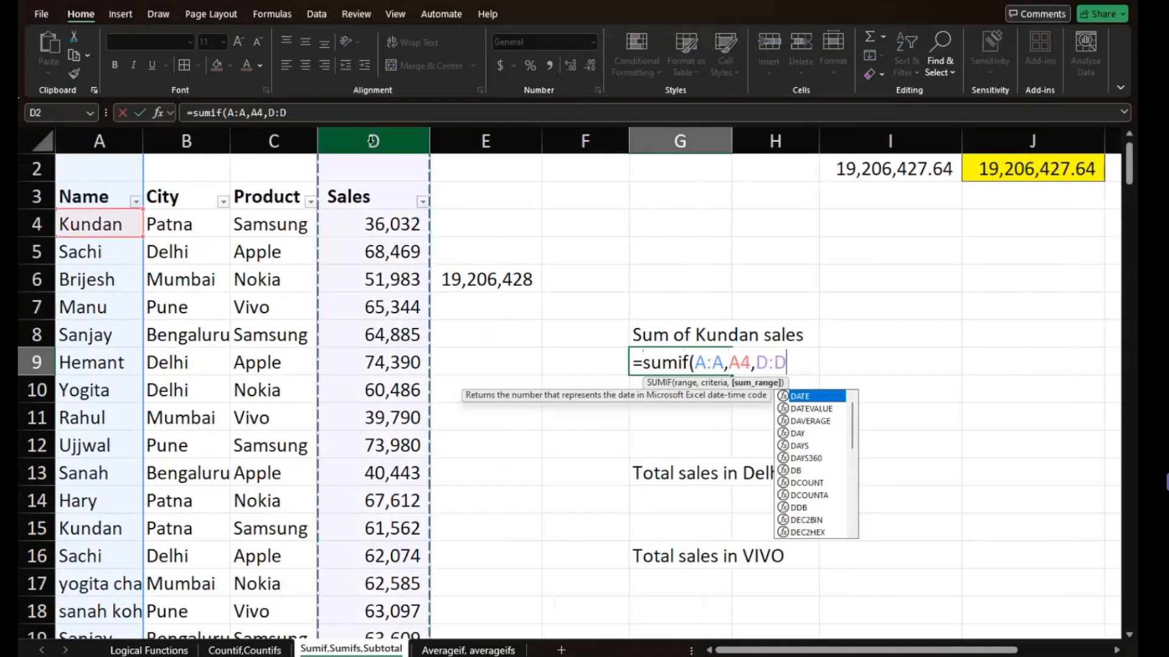
{"action": "type", "text": ")"}
{"action": "key", "text": "Return"}
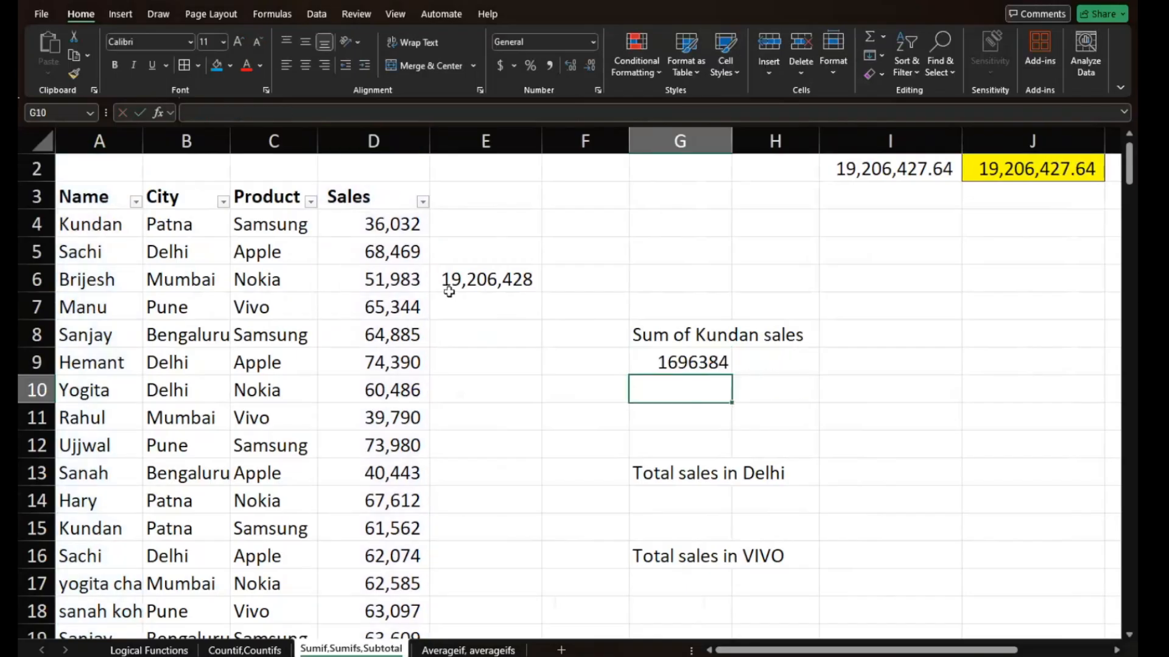
- Begin a SUMIF function in G14 for the total sales in Delhi
{"action": "left_click", "coordinate": [659, 494]}
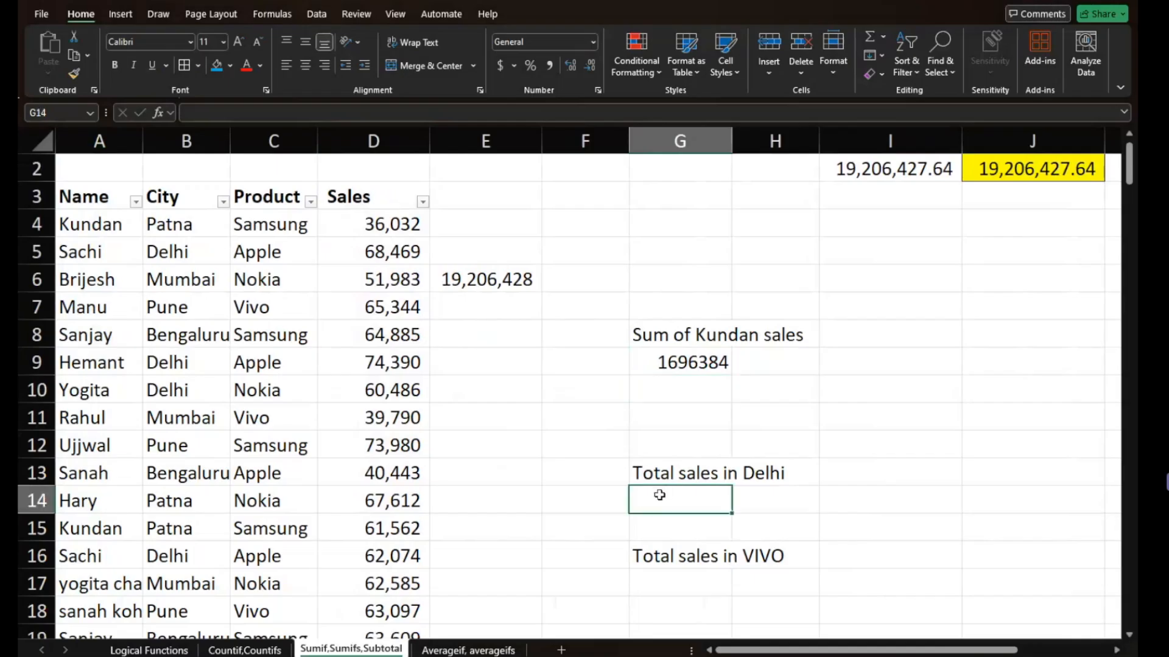
{"action": "type", "text": "="}
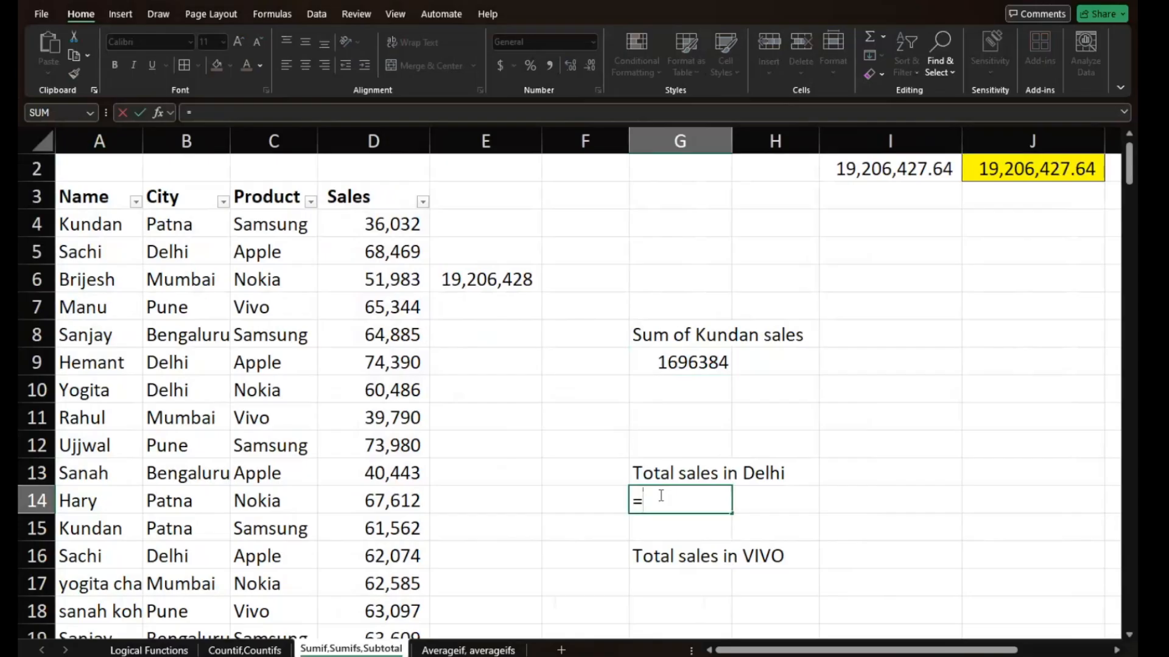
{"action": "type", "text": "sum"}
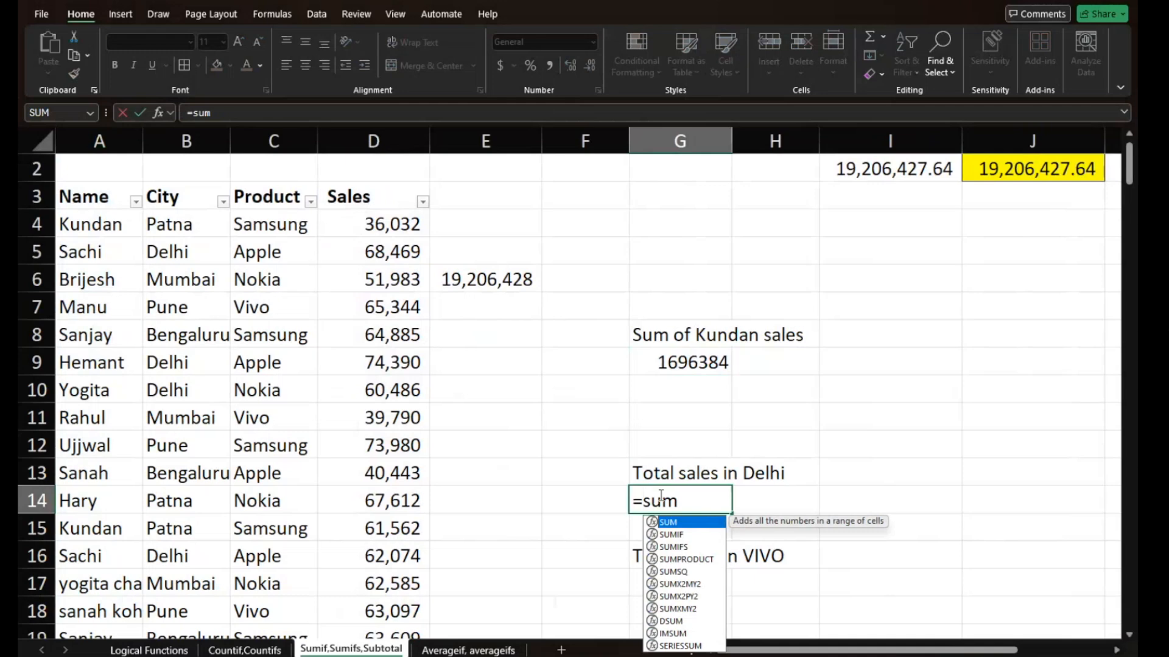
{"action": "type", "text": "if("}
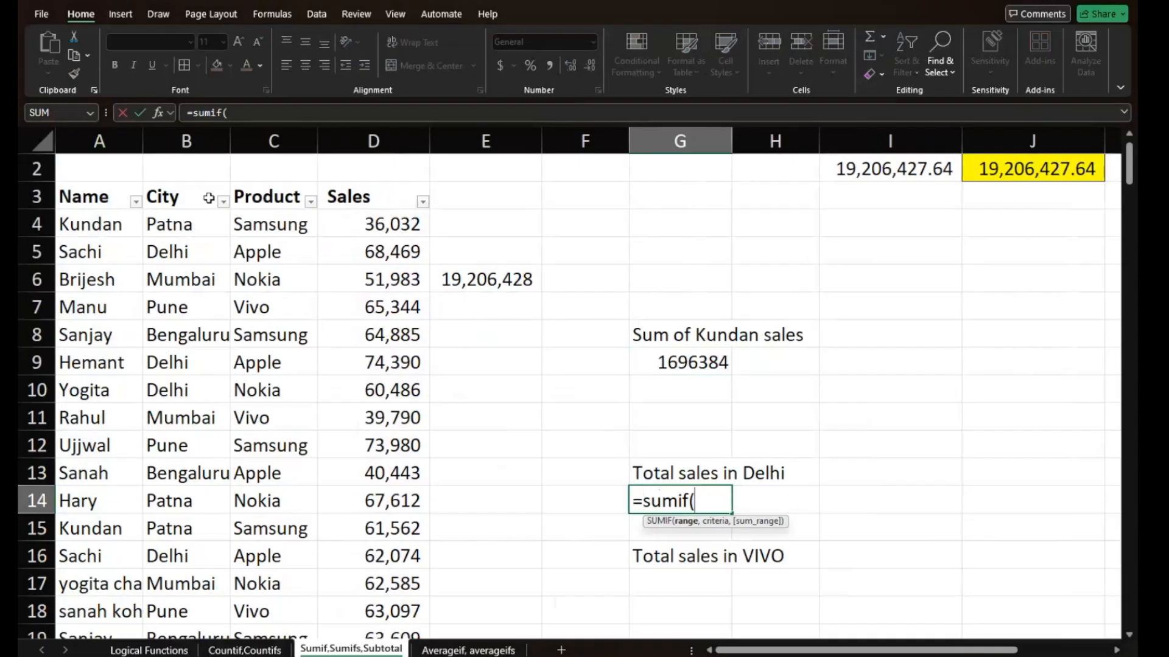
{"action": "left_click", "coordinate": [184, 141]}
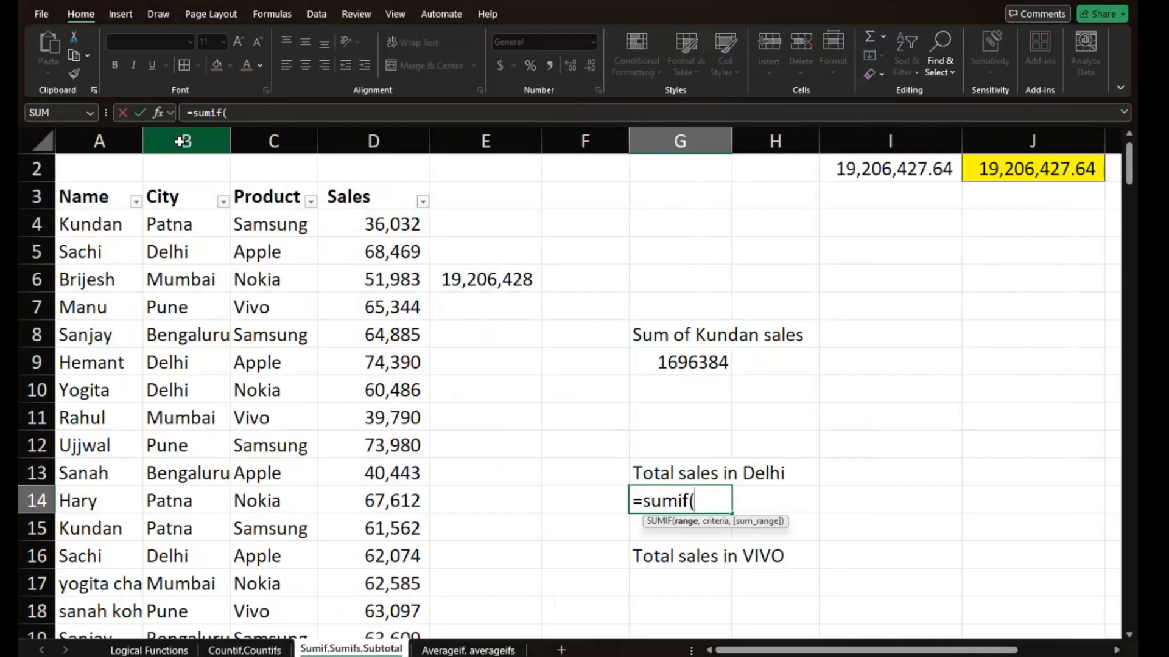
{"action": "left_click", "coordinate": [184, 141]}
{"action": "type", "text": ","}
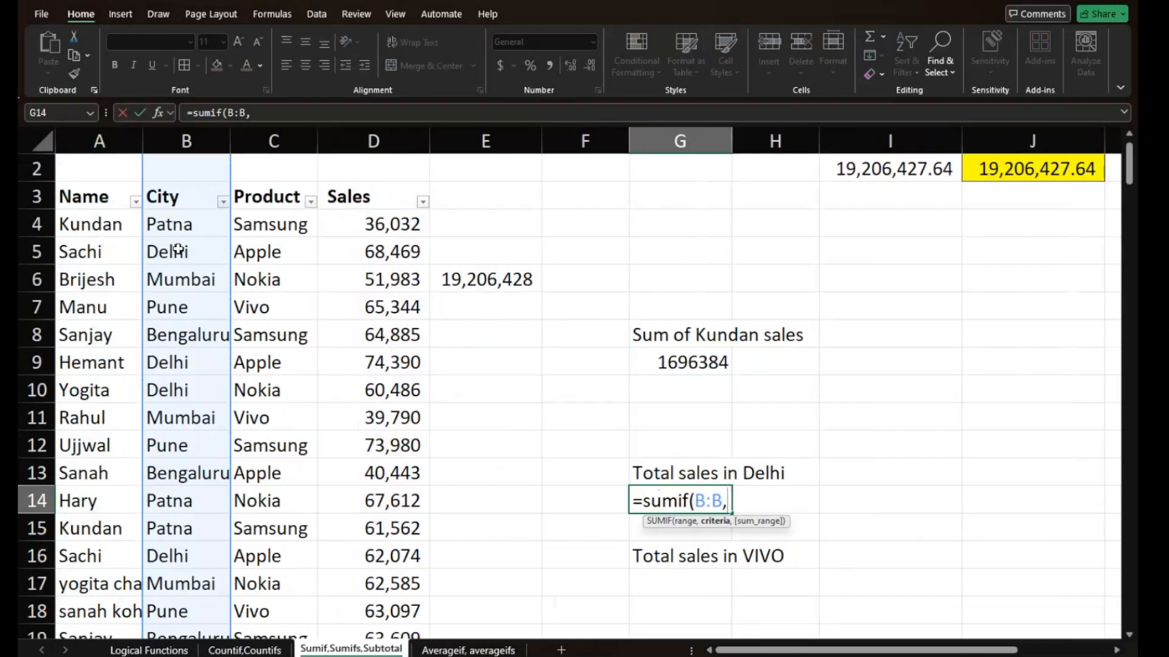
{"action": "left_click", "coordinate": [178, 249]}
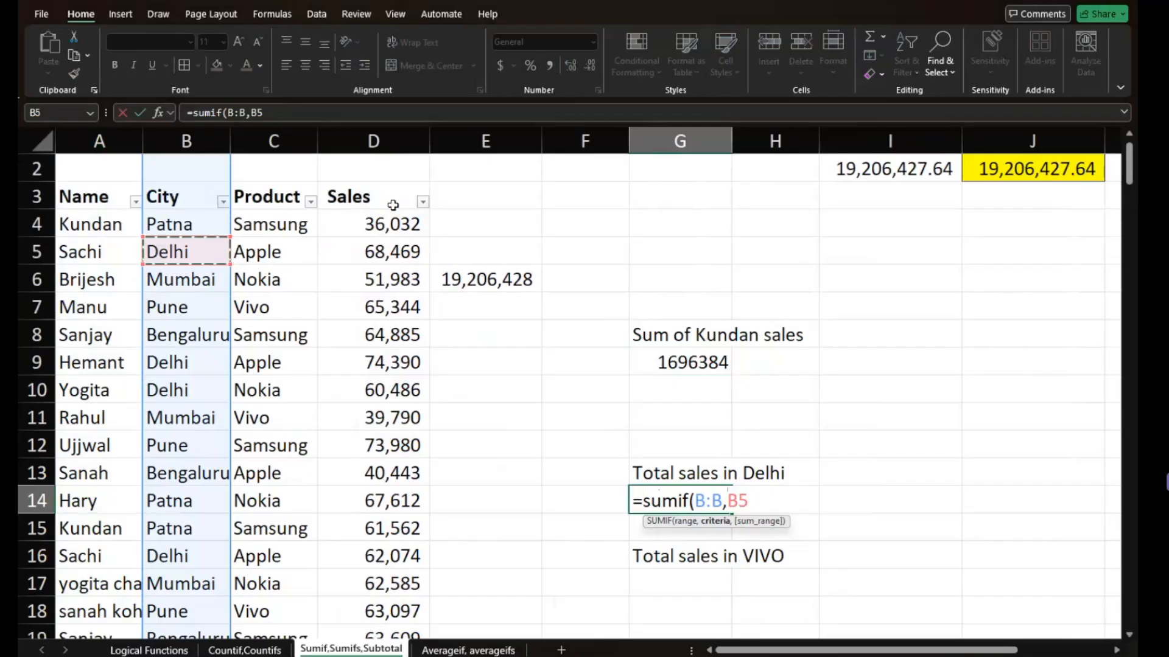
{"action": "key", "text": "BackSpace"}
{"action": "key", "text": "BackSpace"}
{"action": "key", "text": "BackSpace"}
{"action": "key", "text": "BackSpace"}
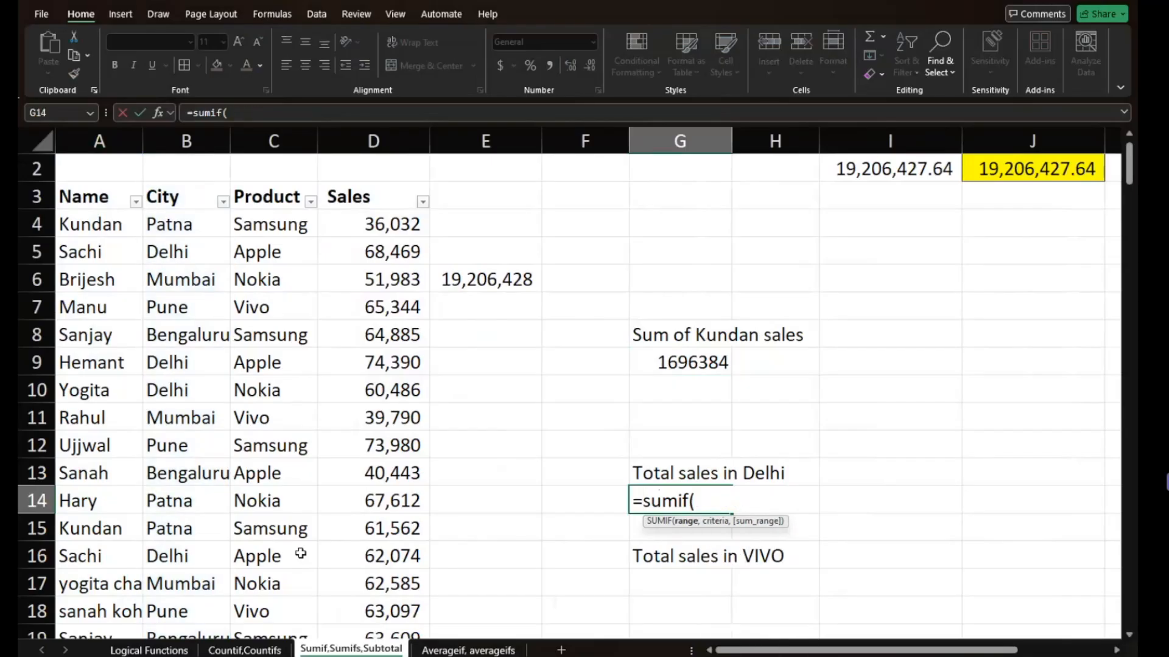
- Give the SUMIF in G14 the city range B4:B189 and B9 as its criterion
{"action": "left_click", "coordinate": [188, 224]}
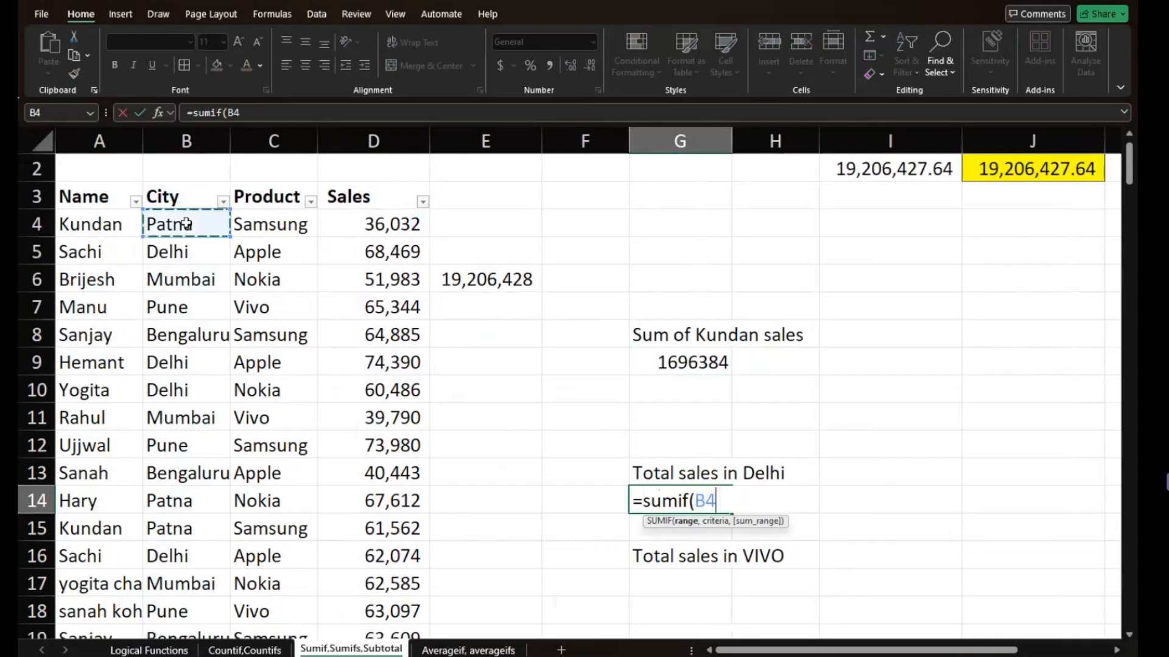
{"action": "key", "text": "ctrl+shift+Down"}
{"action": "type", "text": ","}
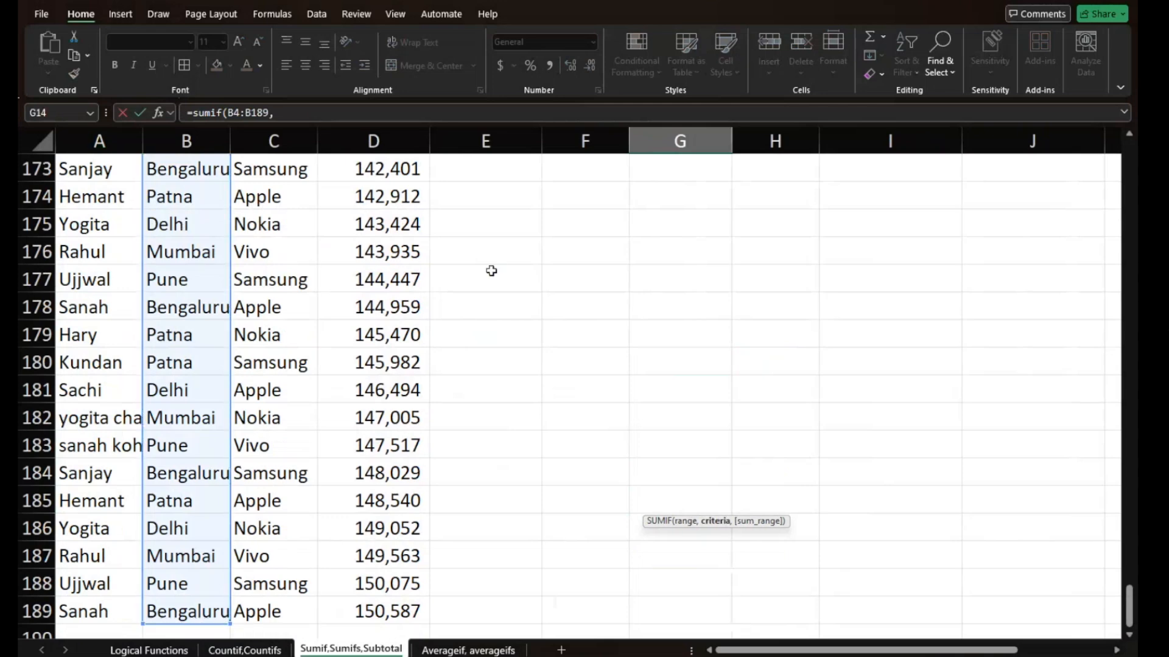
{"action": "scroll", "coordinate": [491, 270], "scroll_direction": "up", "scroll_amount": 20}
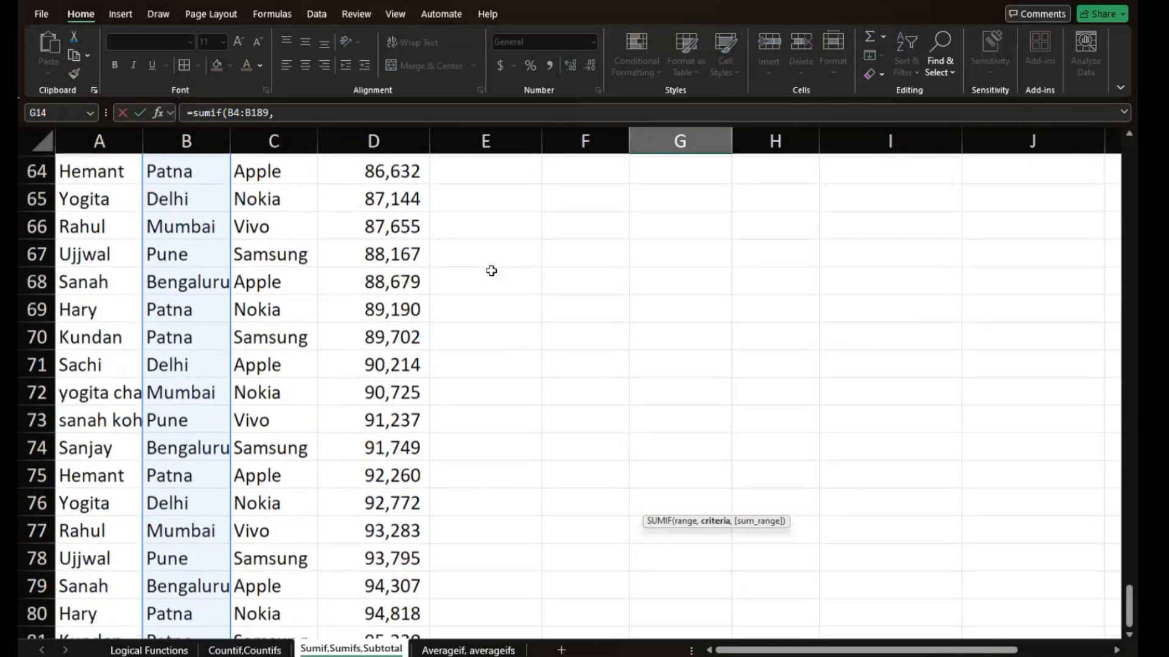
{"action": "scroll", "coordinate": [491, 270], "scroll_direction": "up", "scroll_amount": 20}
{"action": "scroll", "coordinate": [491, 270], "scroll_direction": "down", "scroll_amount": 2}
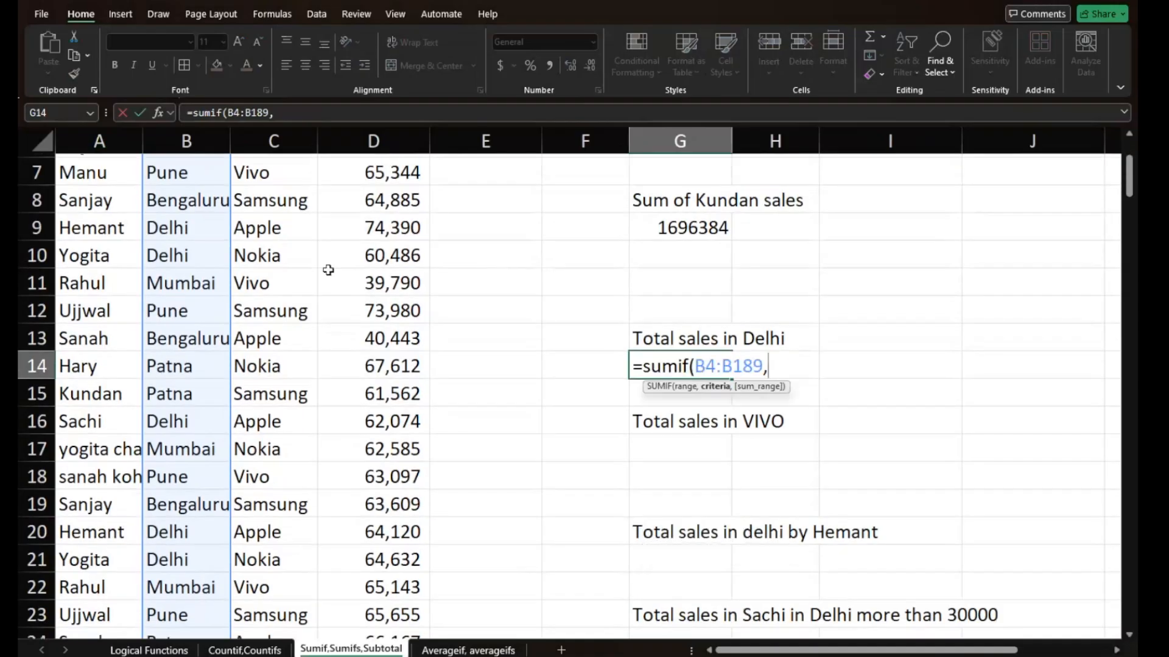
{"action": "left_click", "coordinate": [172, 227]}
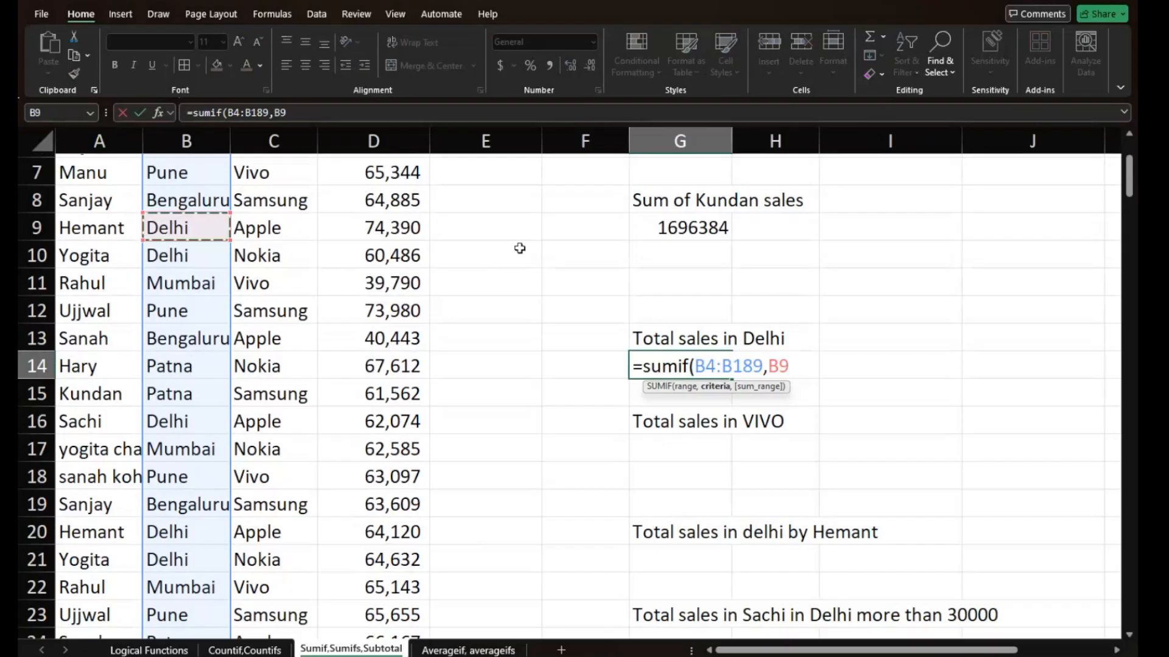
{"action": "type", "text": ","}
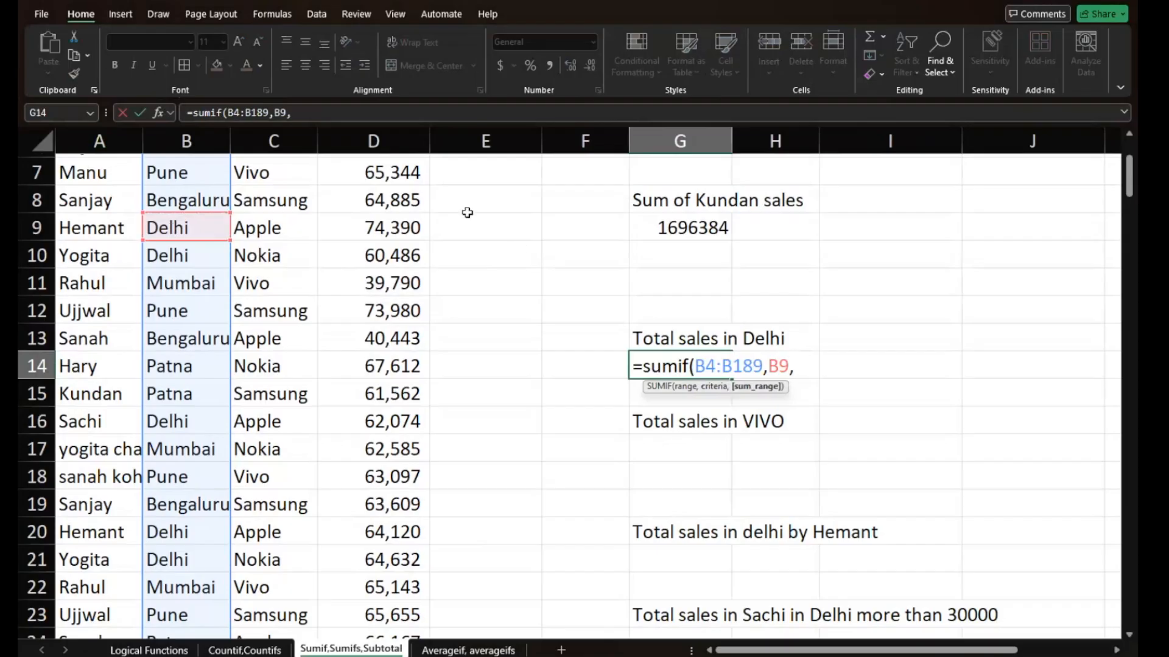
- Complete the SUMIF in G14 with D4:D189 as the sum range
{"action": "scroll", "coordinate": [381, 141], "scroll_direction": "up", "scroll_amount": 2}
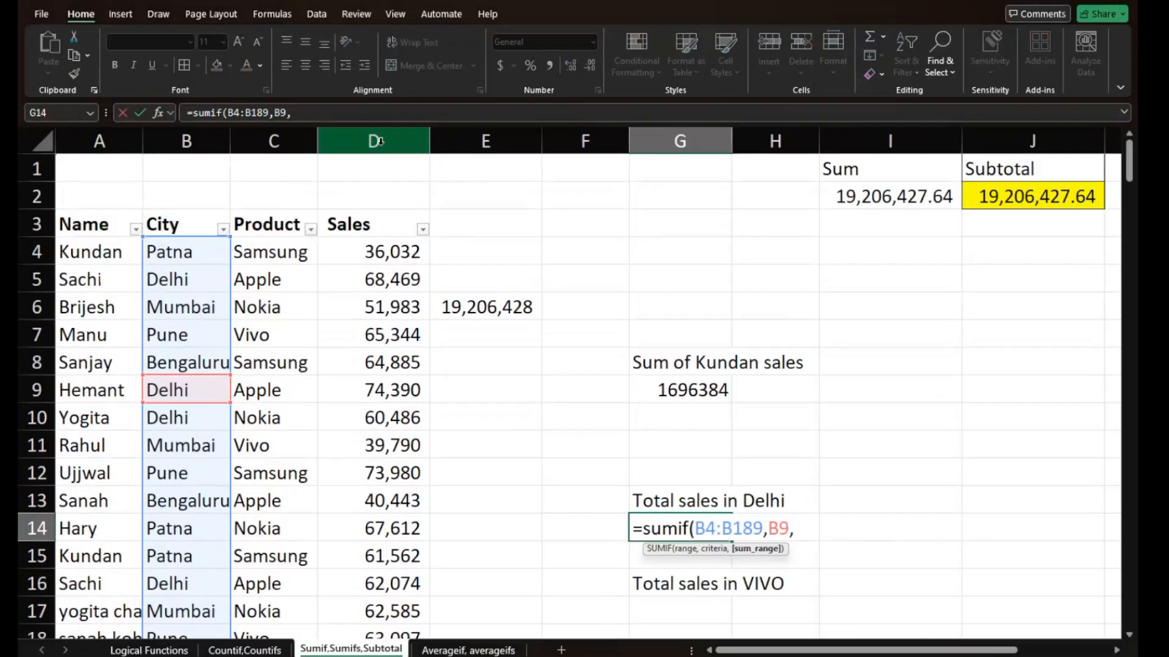
{"action": "left_click", "coordinate": [369, 249]}
{"action": "key", "text": "ctrl+shift+Down"}
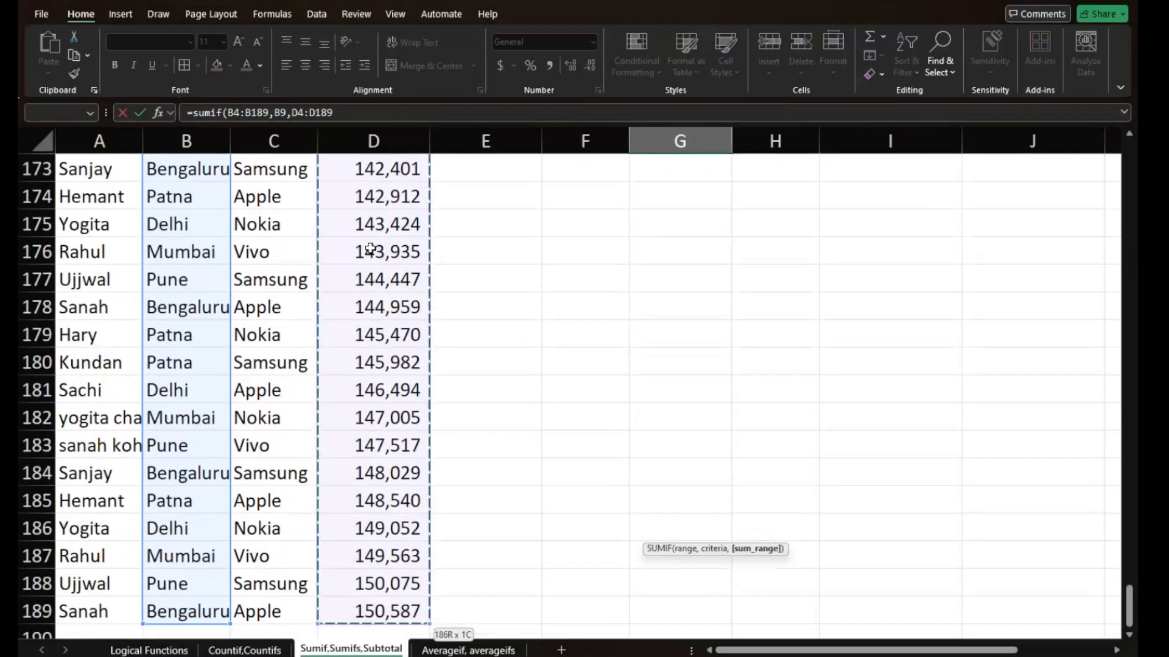
{"action": "type", "text": ")"}
{"action": "key", "text": "Return"}
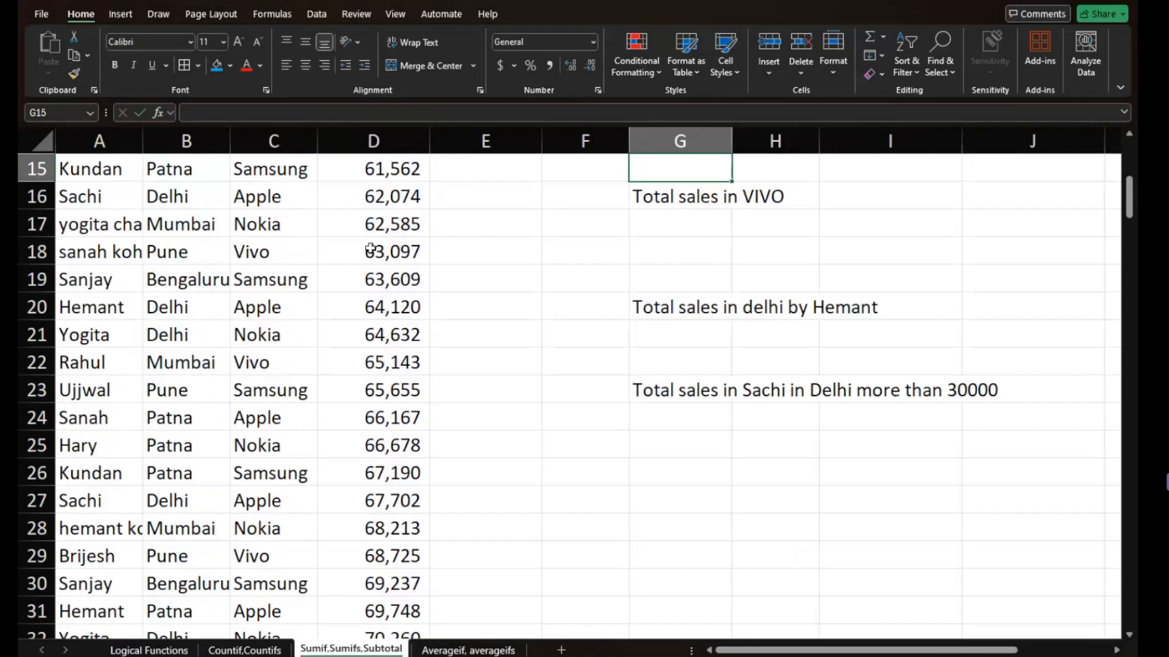
{"action": "scroll", "coordinate": [370, 250], "scroll_direction": "up", "scroll_amount": 5}
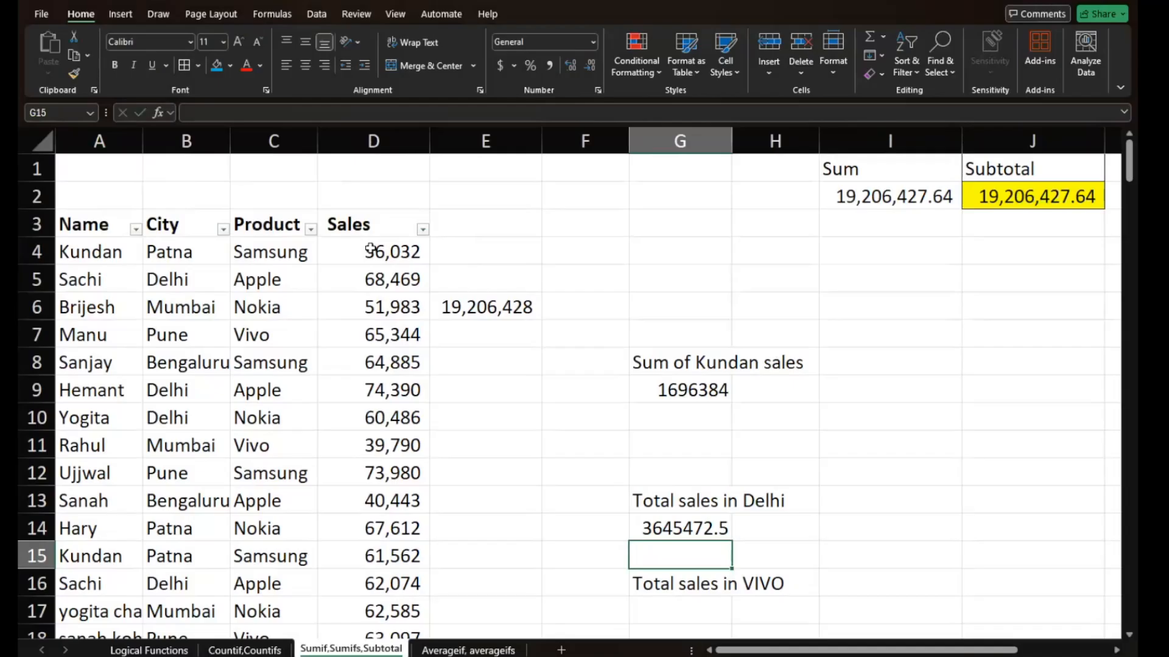
- Begin a SUMIFS function in G21 for the named salesperson's total sales in Delhi
{"action": "scroll", "coordinate": [579, 412], "scroll_direction": "down", "scroll_amount": 3}
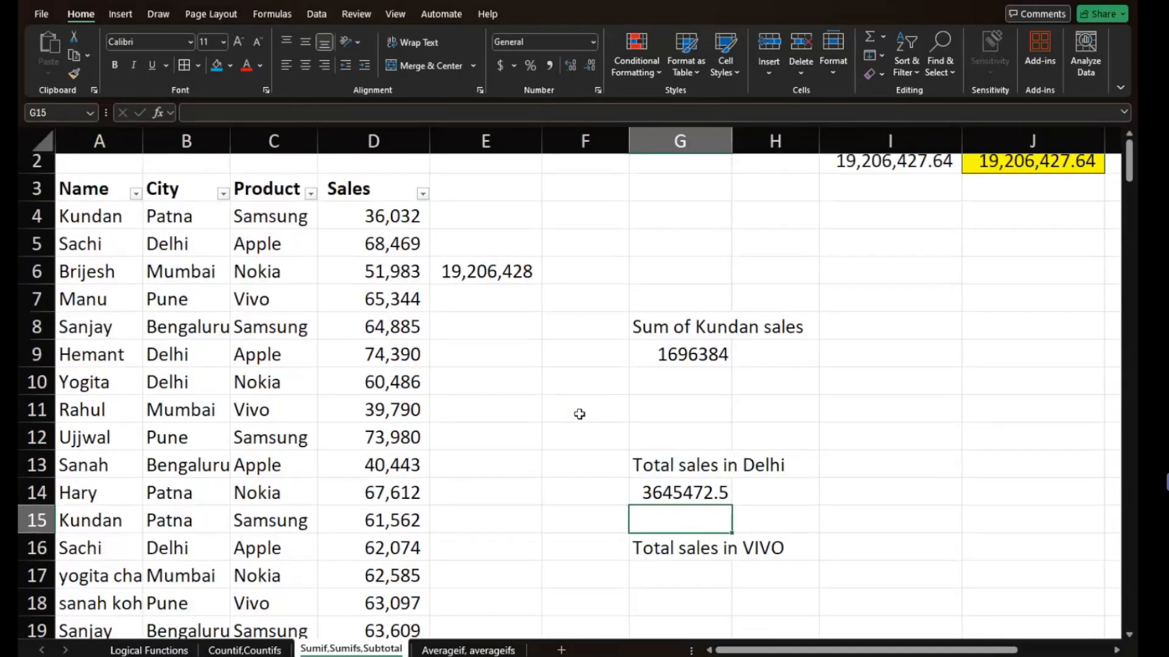
{"action": "left_click", "coordinate": [706, 404]}
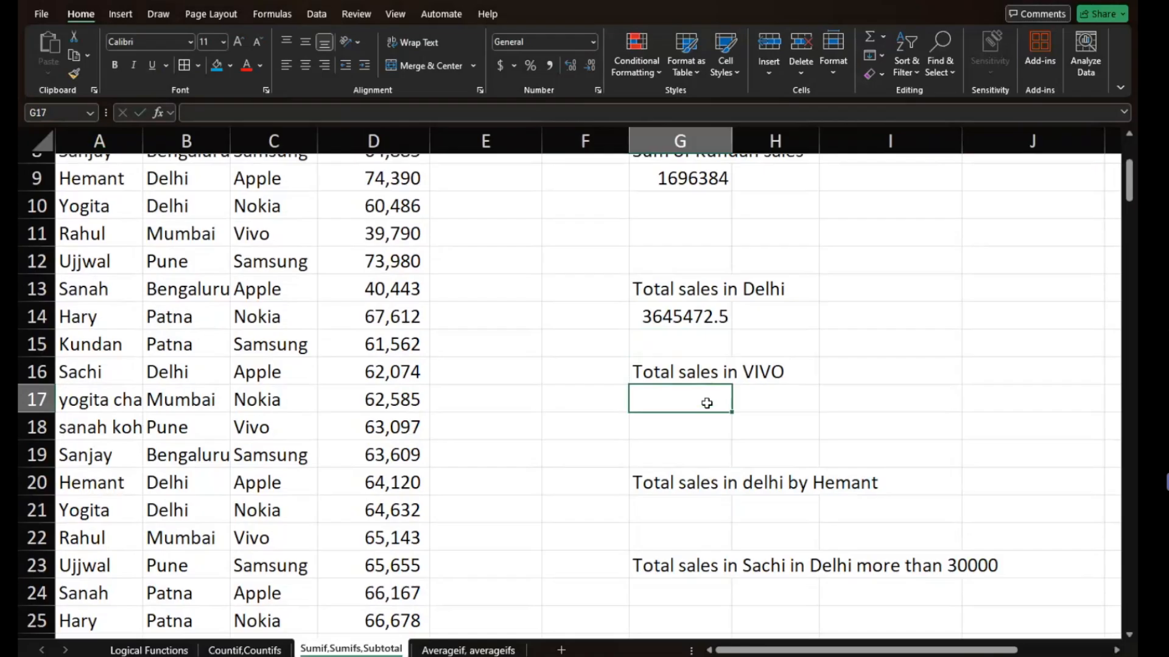
{"action": "left_click", "coordinate": [684, 504]}
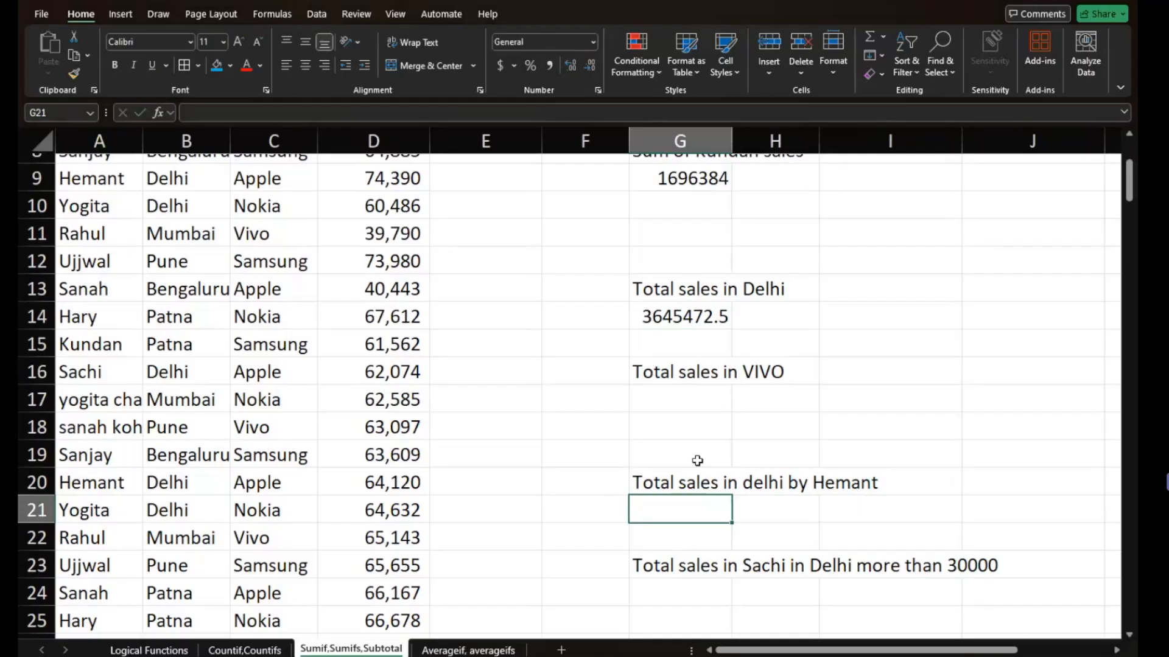
{"action": "type", "text": "="}
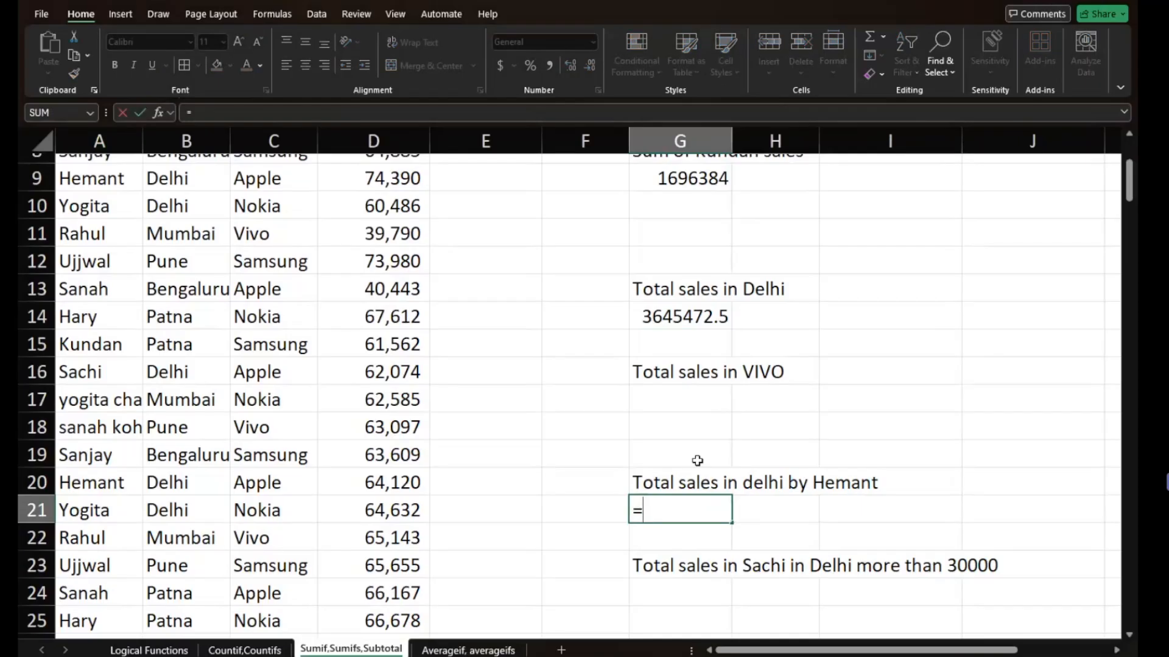
{"action": "type", "text": "sumifs"}
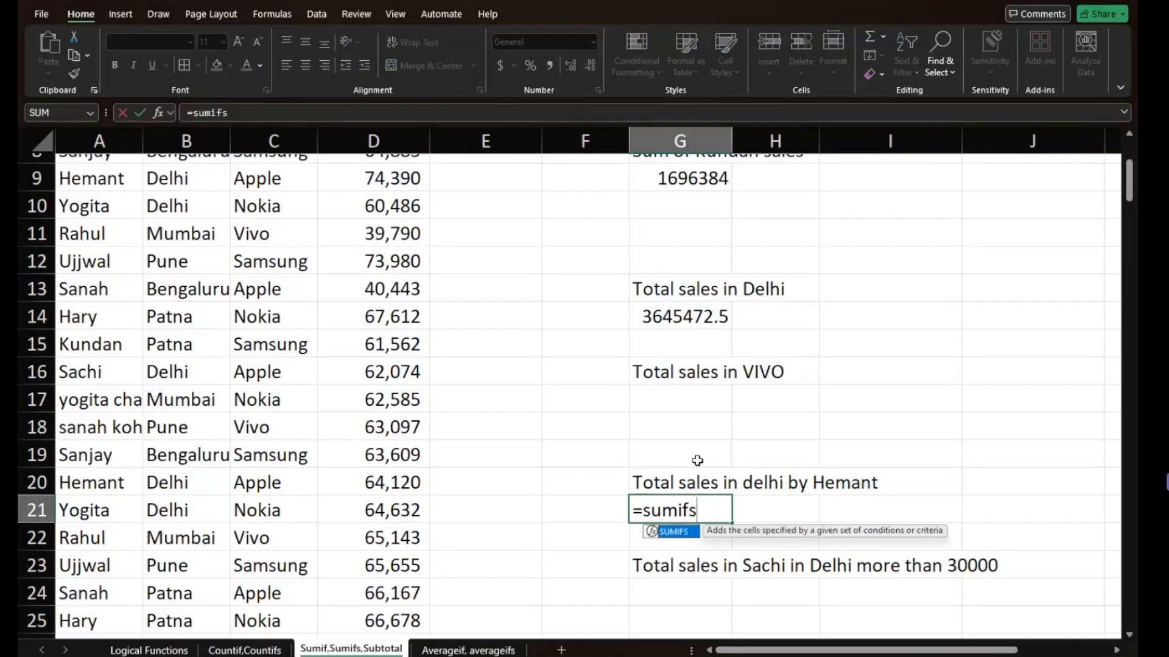
{"action": "type", "text": "("}
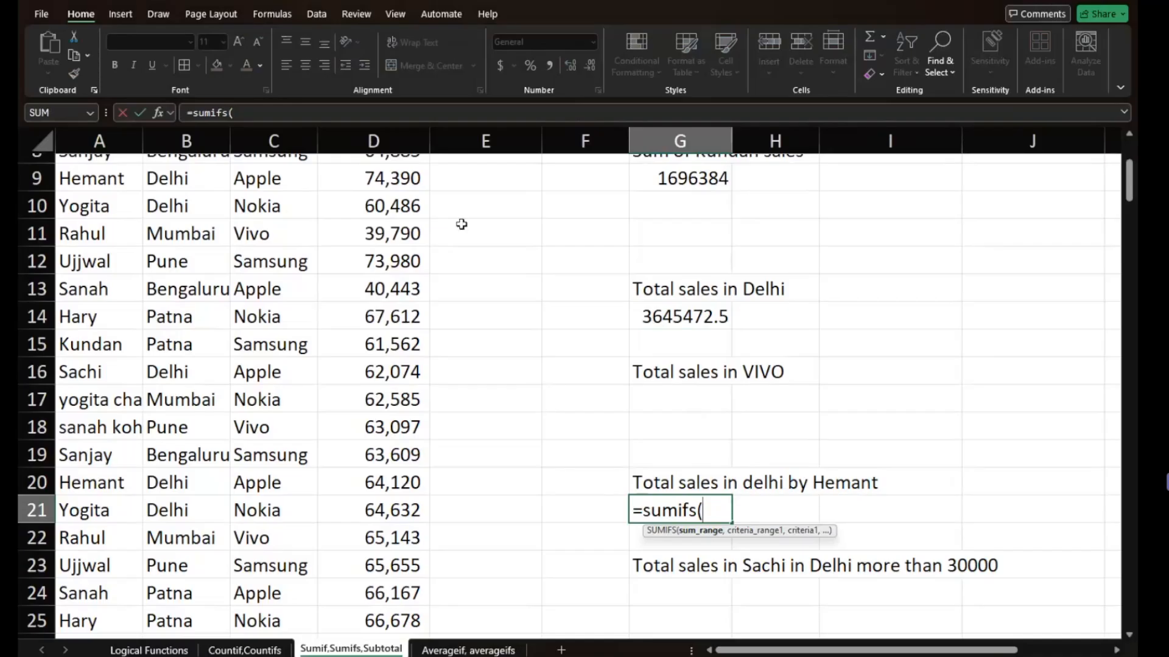
- Set the SUMIFS sum range to D:D and its first condition to range B:B with criterion B9
{"action": "left_click", "coordinate": [356, 134]}
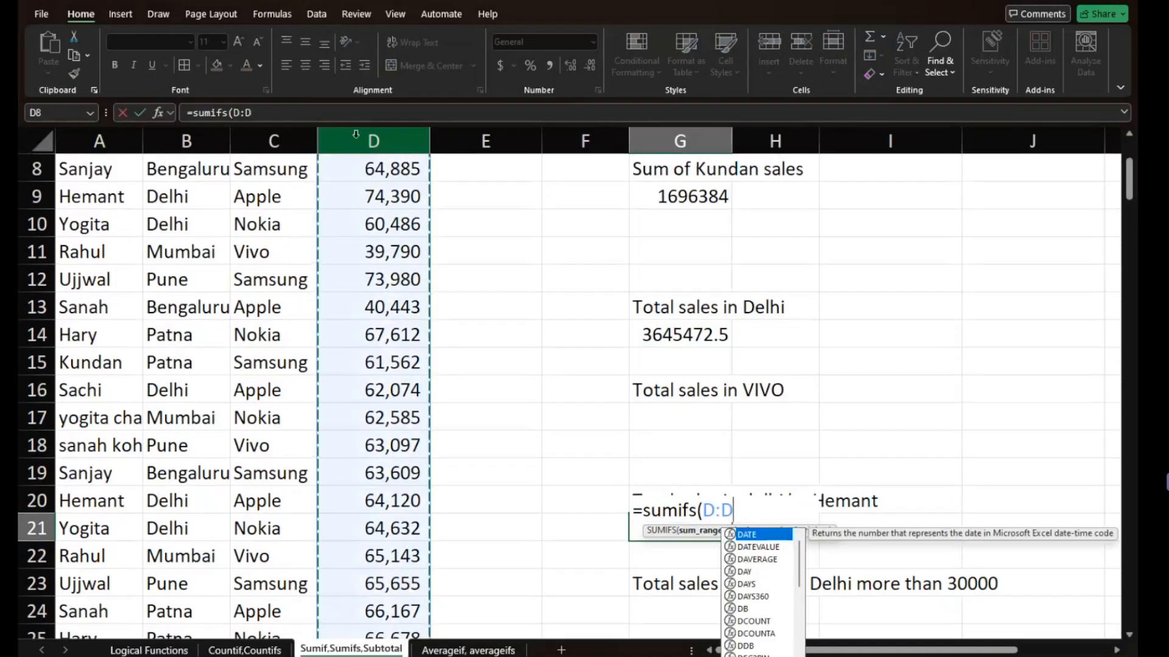
{"action": "type", "text": ","}
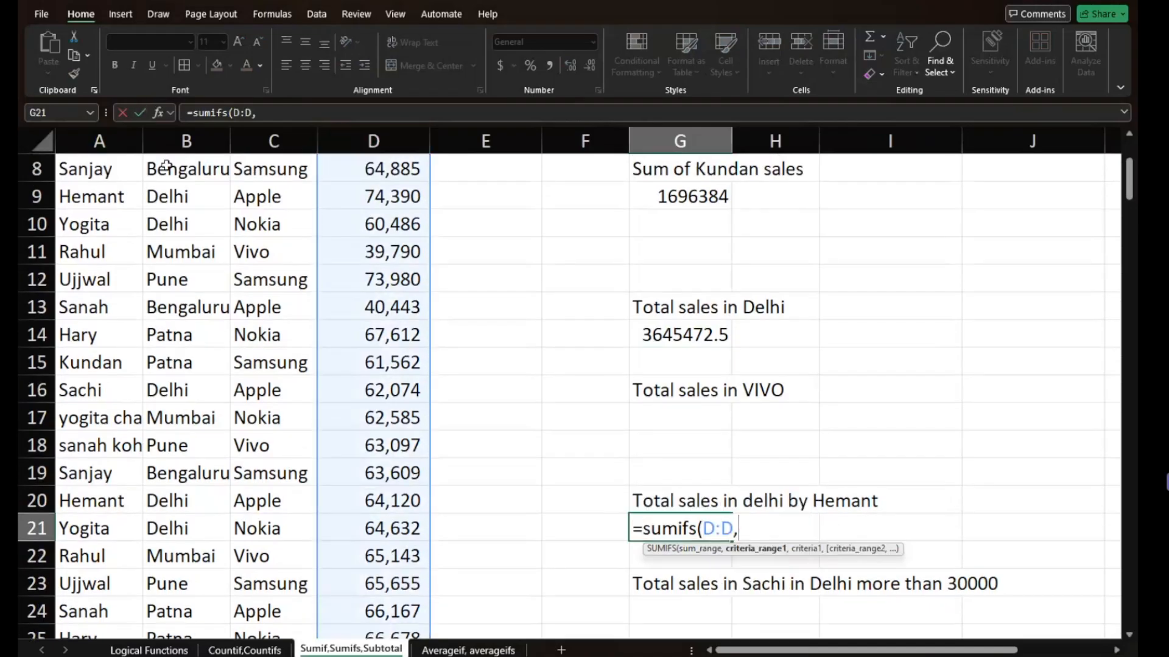
{"action": "left_click", "coordinate": [163, 131]}
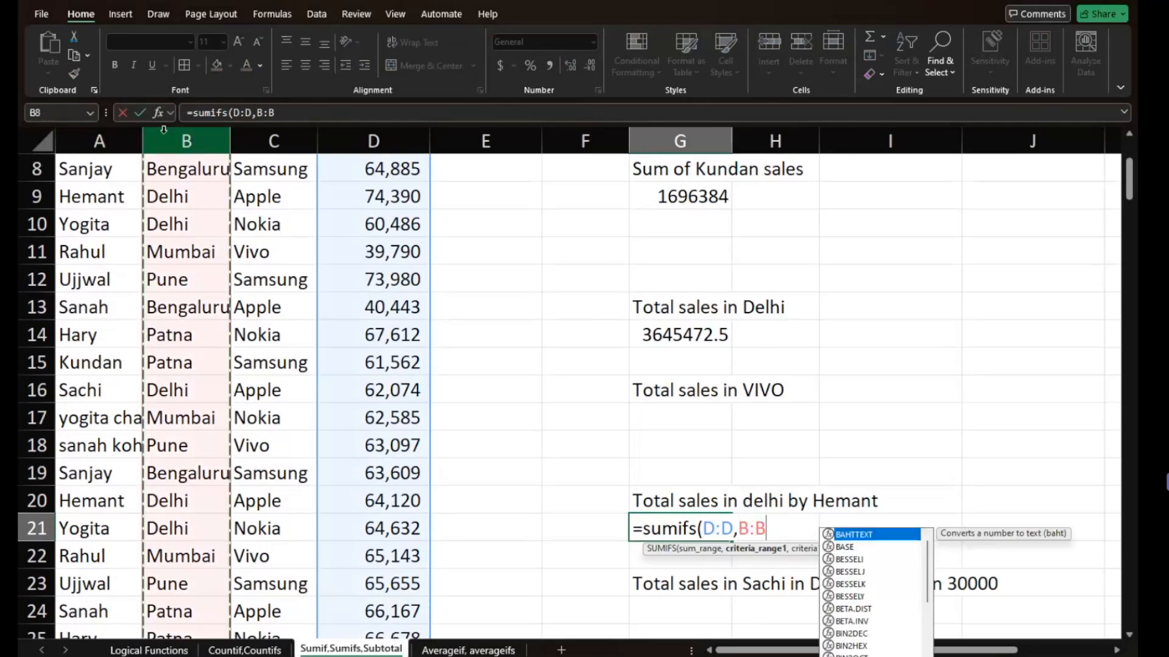
{"action": "type", "text": ","}
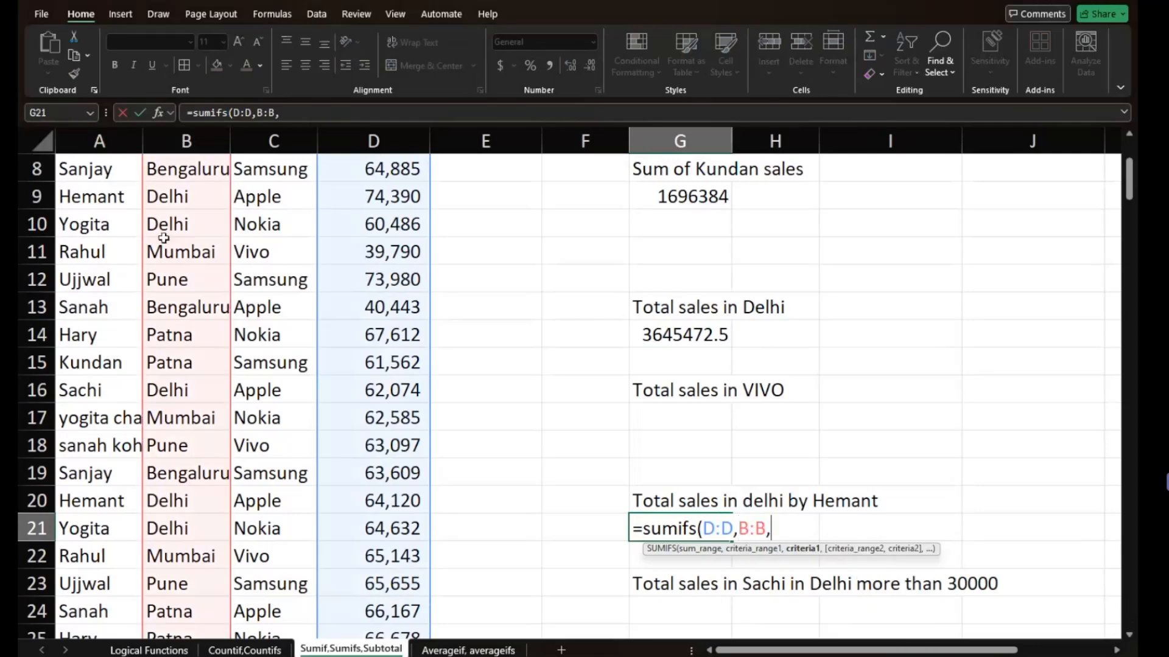
{"action": "left_click", "coordinate": [195, 202]}
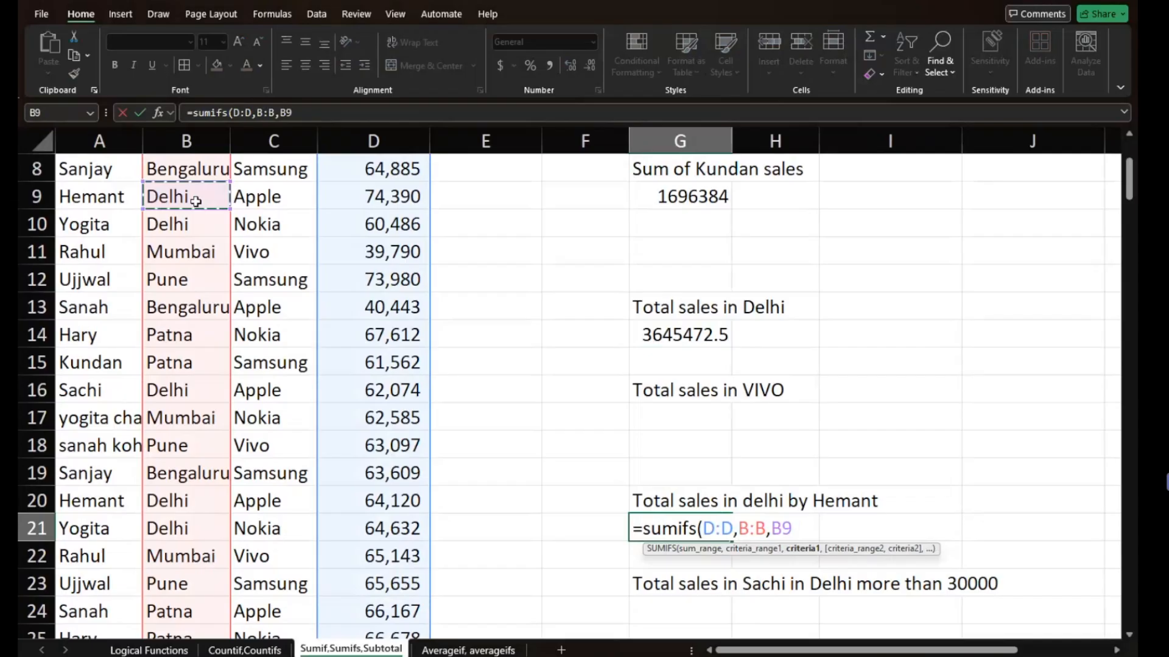
{"action": "type", "text": ","}
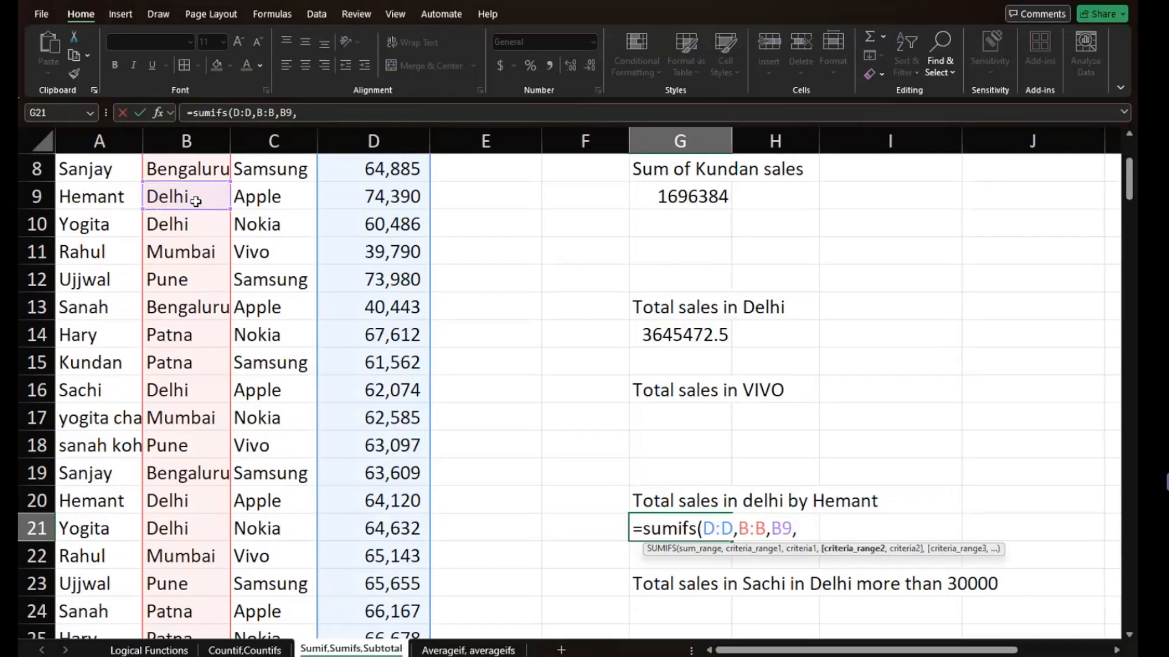
- Add the second condition, range A:A with criterion A9, and complete the SUMIFS formula in G21
{"action": "left_click", "coordinate": [99, 142]}
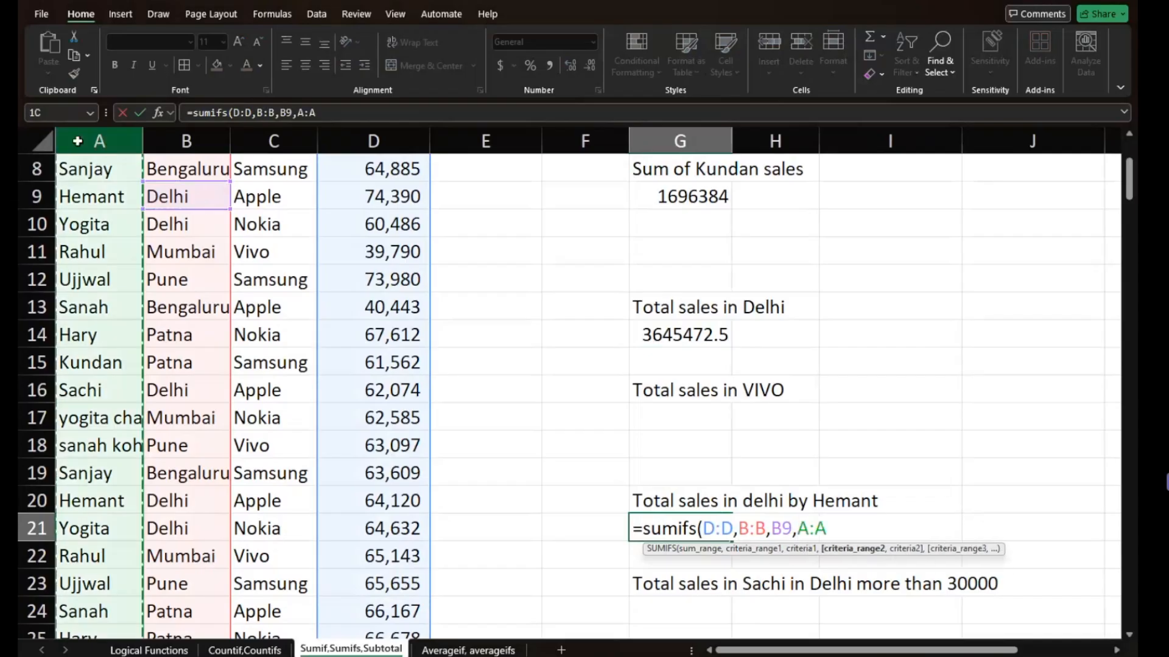
{"action": "type", "text": ","}
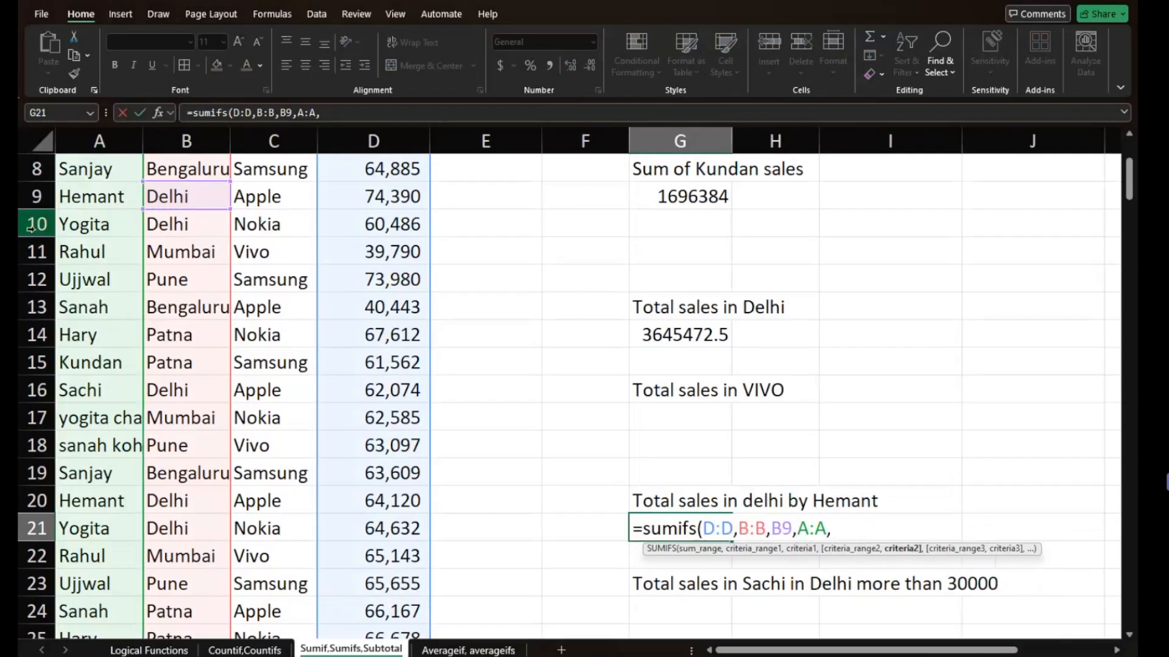
{"action": "left_click", "coordinate": [90, 198]}
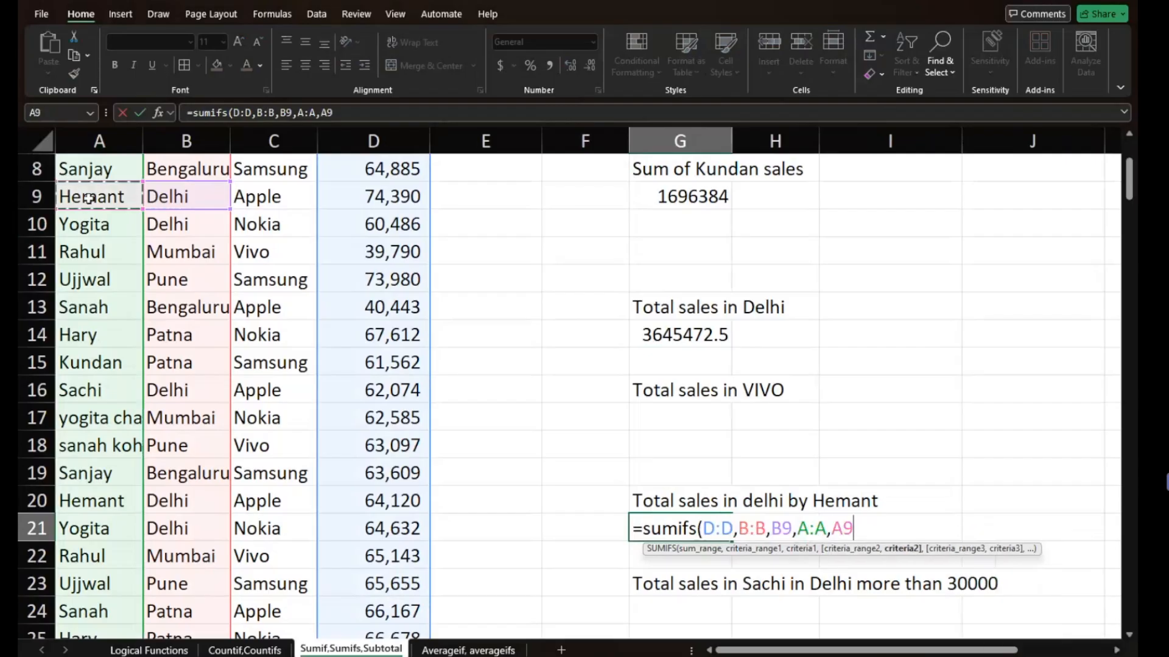
{"action": "type", "text": ")"}
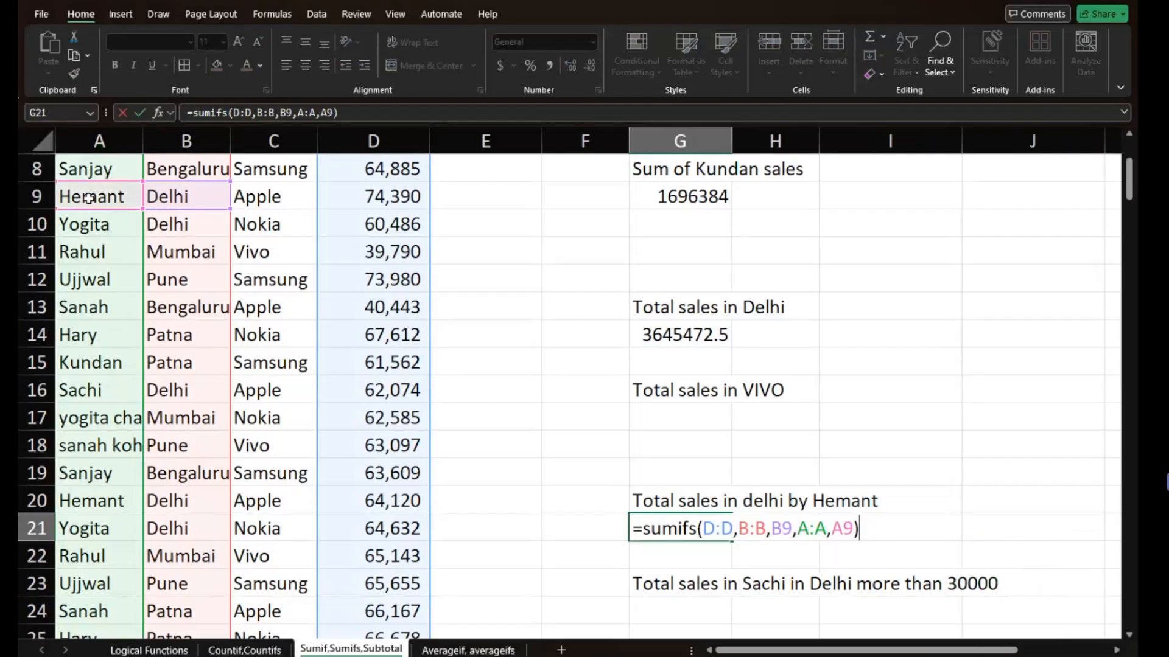
{"action": "key", "text": "Return"}
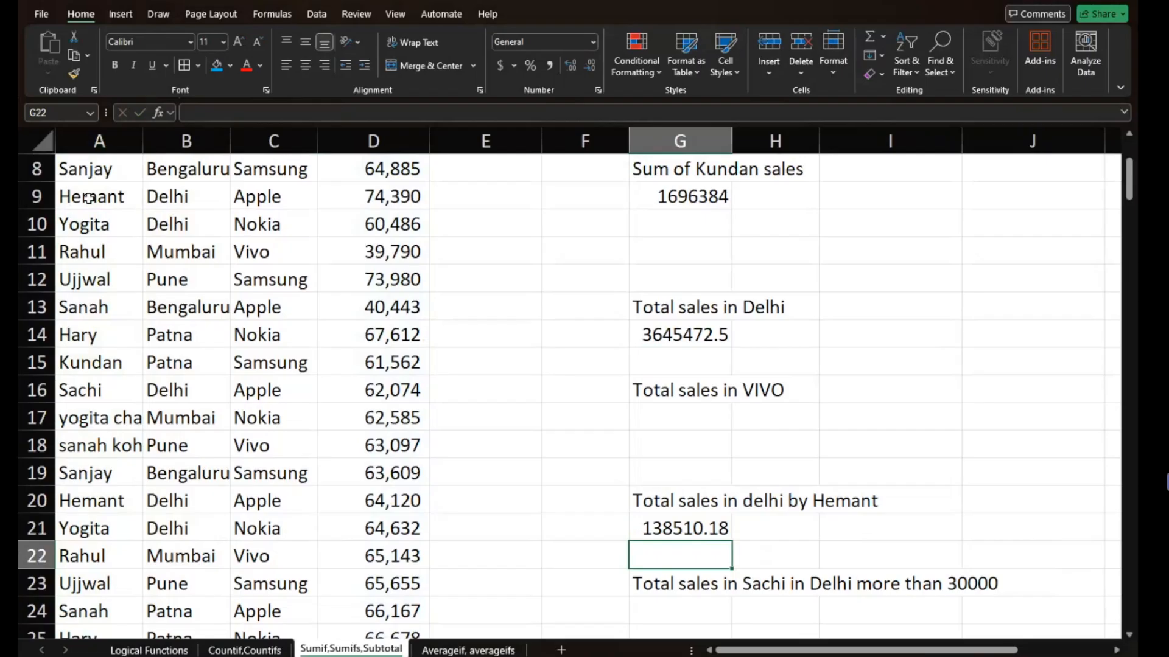
- Begin a SUMIFS function in G22 with D4:D189 as the sum range
{"action": "type", "text": "="}
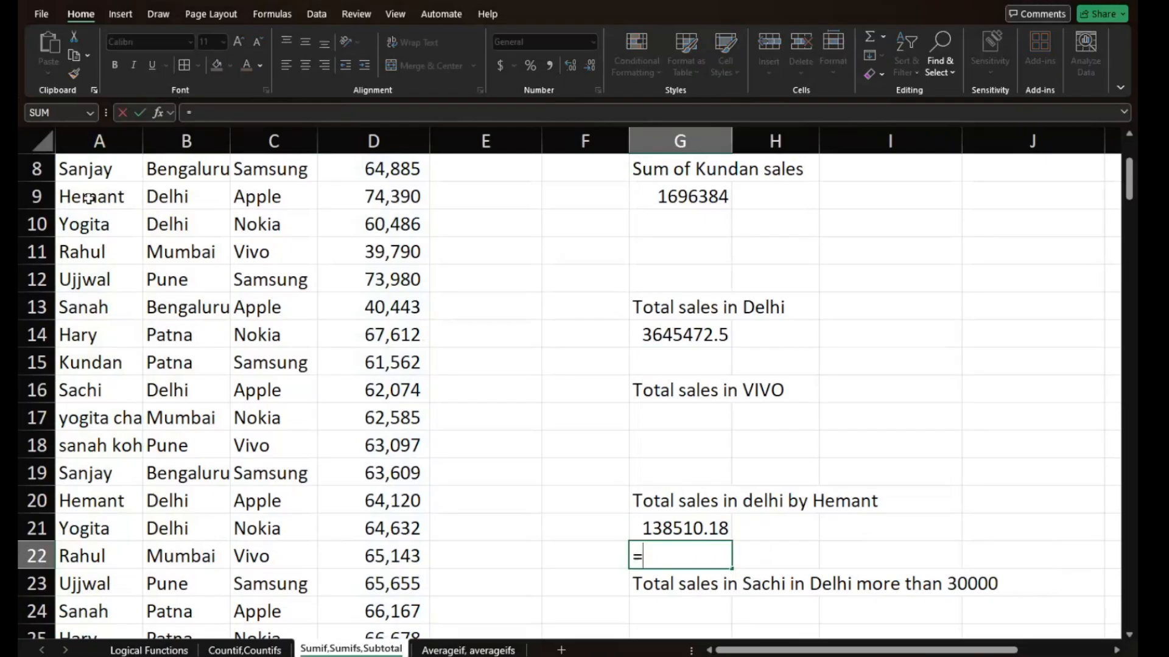
{"action": "type", "text": "s"}
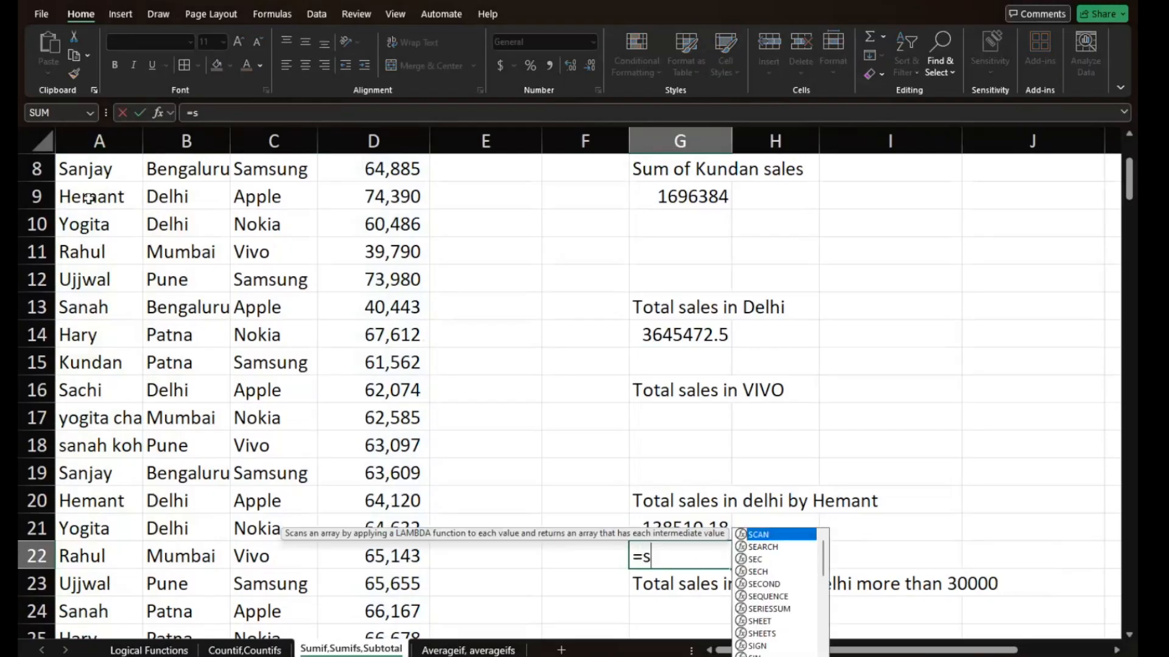
{"action": "type", "text": "umifs"}
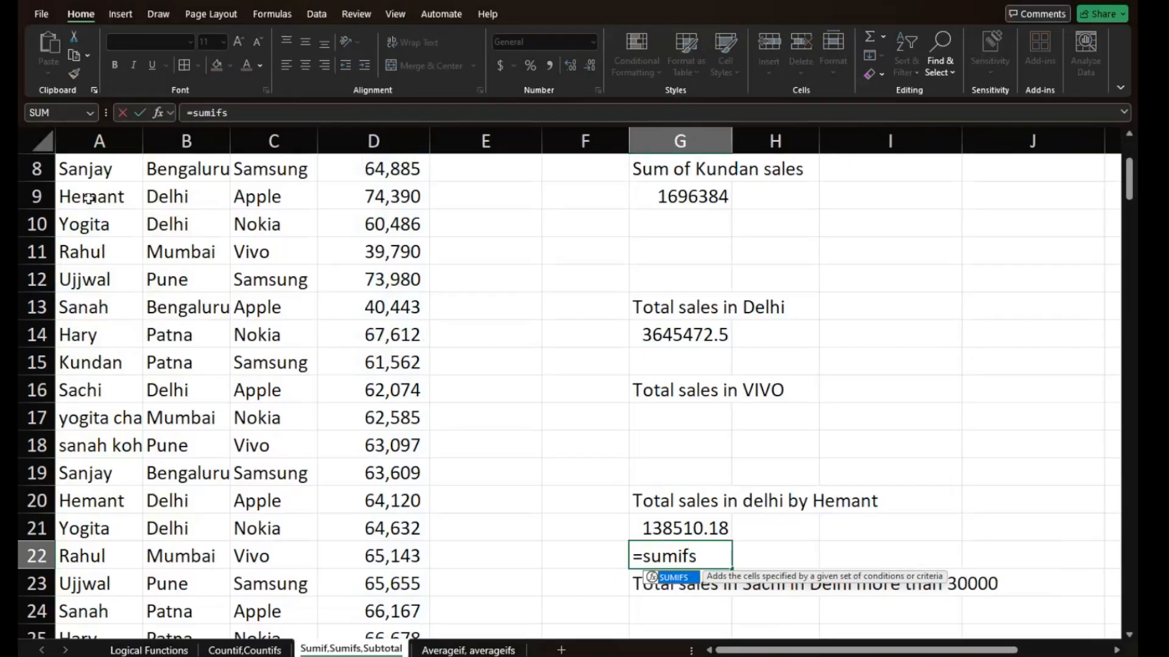
{"action": "key", "text": "Tab"}
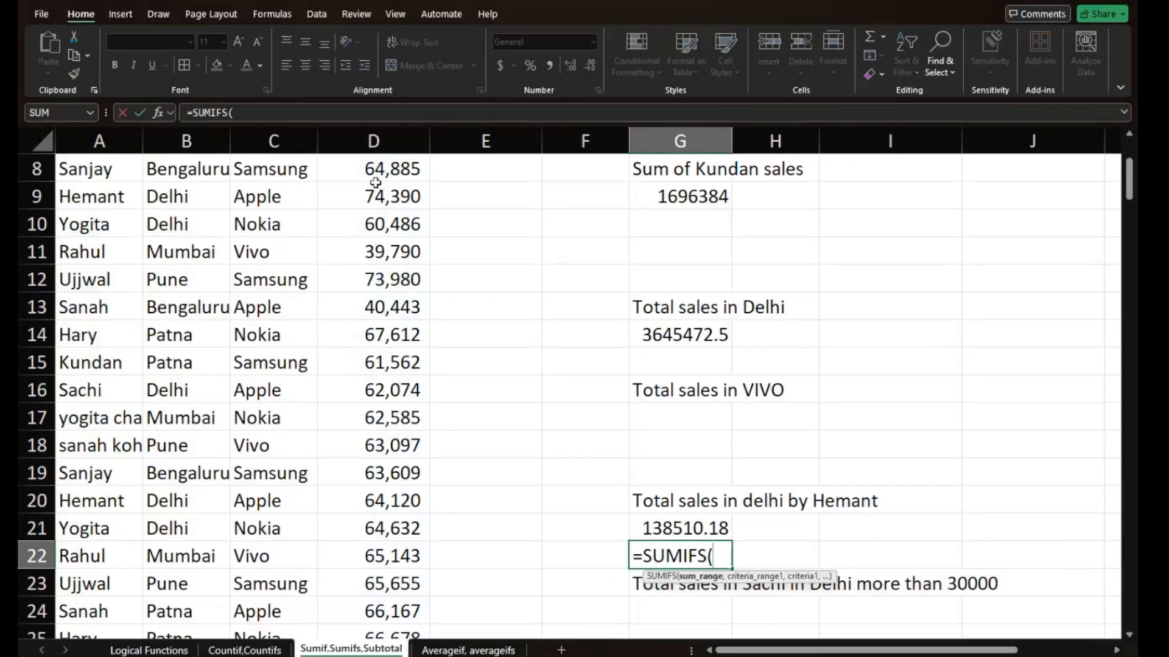
{"action": "scroll", "coordinate": [375, 181], "scroll_direction": "down", "scroll_amount": 1}
{"action": "scroll", "coordinate": [375, 182], "scroll_direction": "up", "scroll_amount": 4}
{"action": "left_click", "coordinate": [376, 254]}
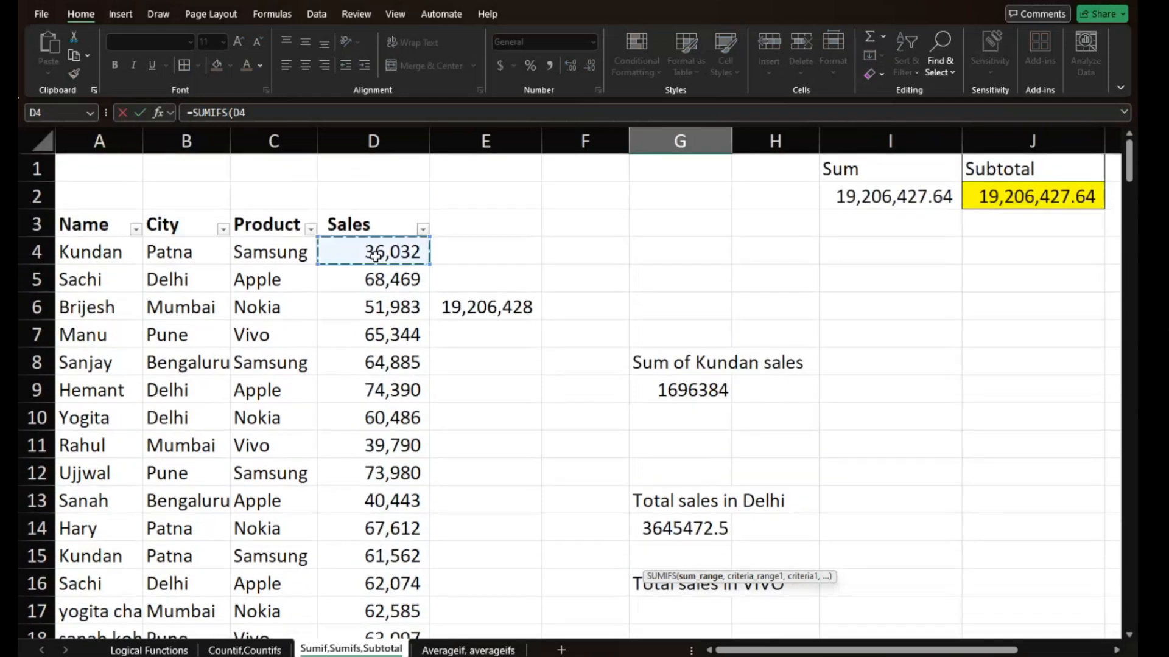
{"action": "key", "text": "ctrl+shift+Down"}
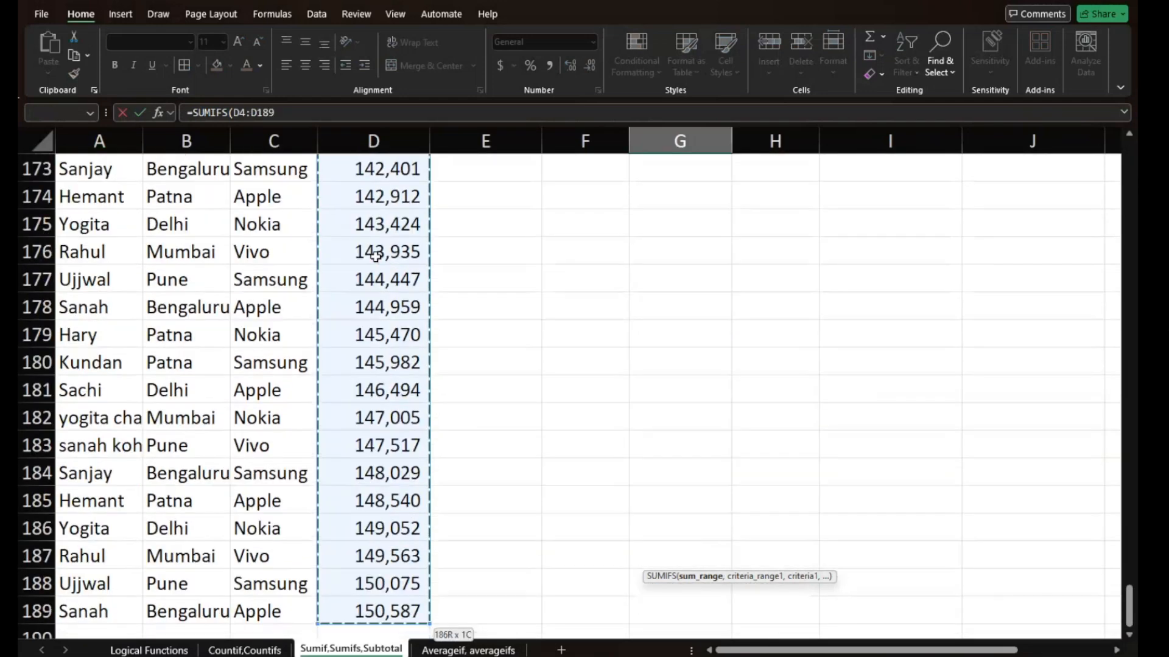
{"action": "type", "text": ","}
- Set the first criteria range of the G22 SUMIFS to the city cells B4:B189
{"action": "scroll", "coordinate": [286, 265], "scroll_direction": "up", "scroll_amount": 13}
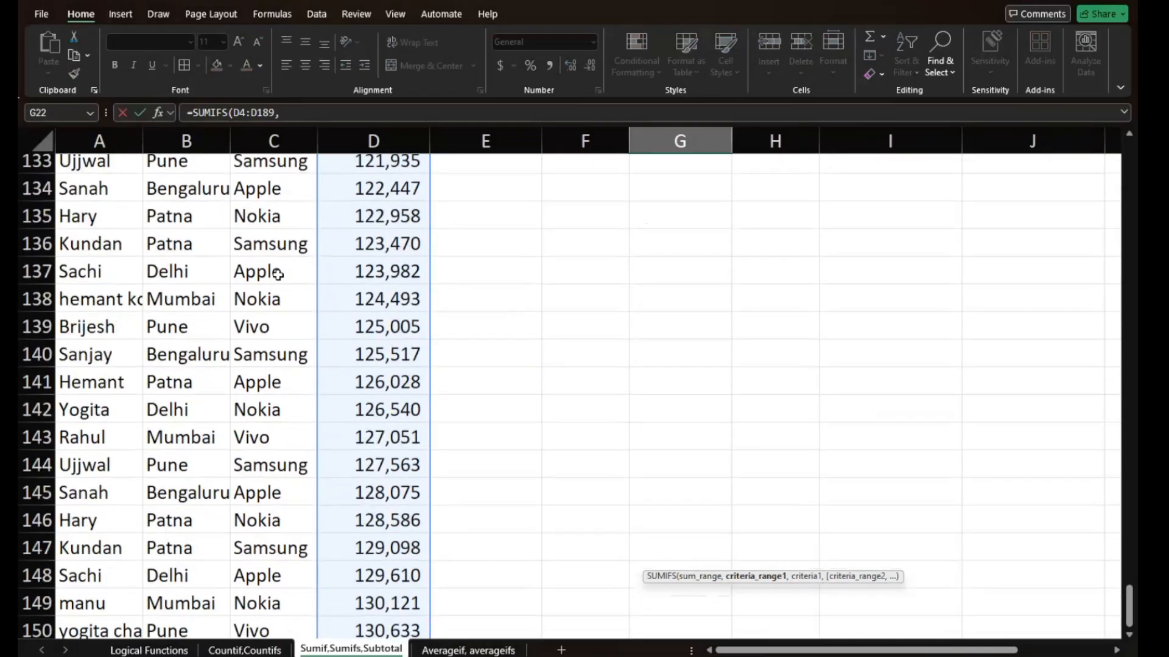
{"action": "scroll", "coordinate": [278, 275], "scroll_direction": "up", "scroll_amount": 5}
{"action": "scroll", "coordinate": [278, 275], "scroll_direction": "up", "scroll_amount": 8}
{"action": "scroll", "coordinate": [279, 275], "scroll_direction": "down", "scroll_amount": 20}
{"action": "scroll", "coordinate": [278, 275], "scroll_direction": "down", "scroll_amount": 7}
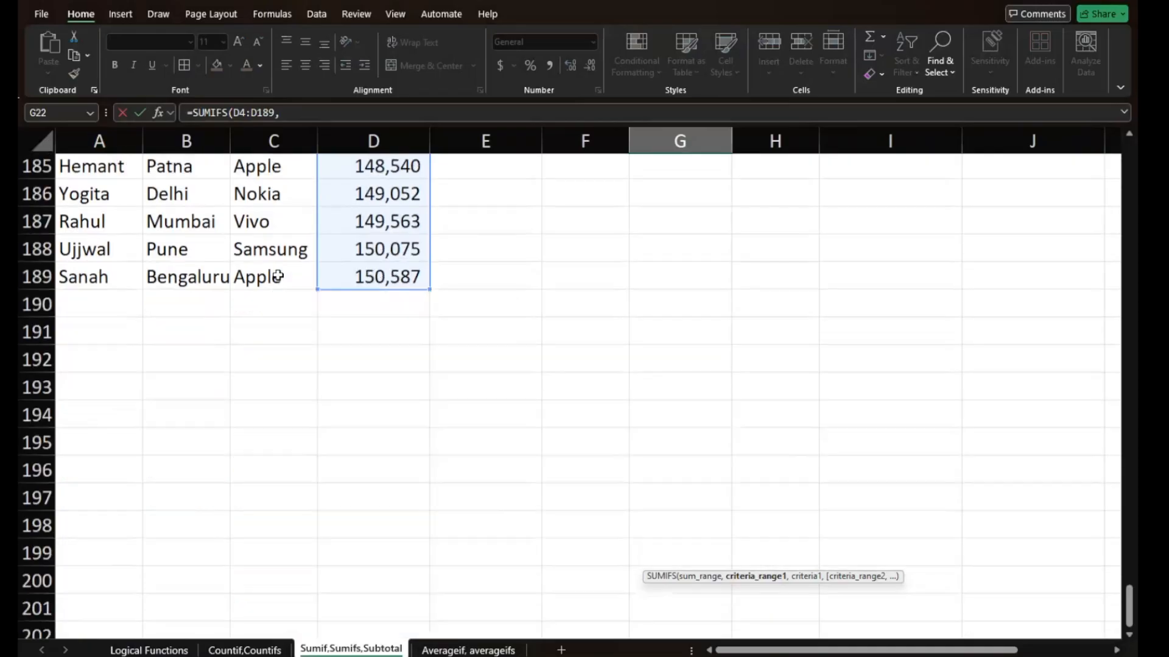
{"action": "scroll", "coordinate": [277, 271], "scroll_direction": "up", "scroll_amount": 1}
{"action": "scroll", "coordinate": [277, 272], "scroll_direction": "right", "scroll_amount": 1}
{"action": "left_click", "coordinate": [149, 364]}
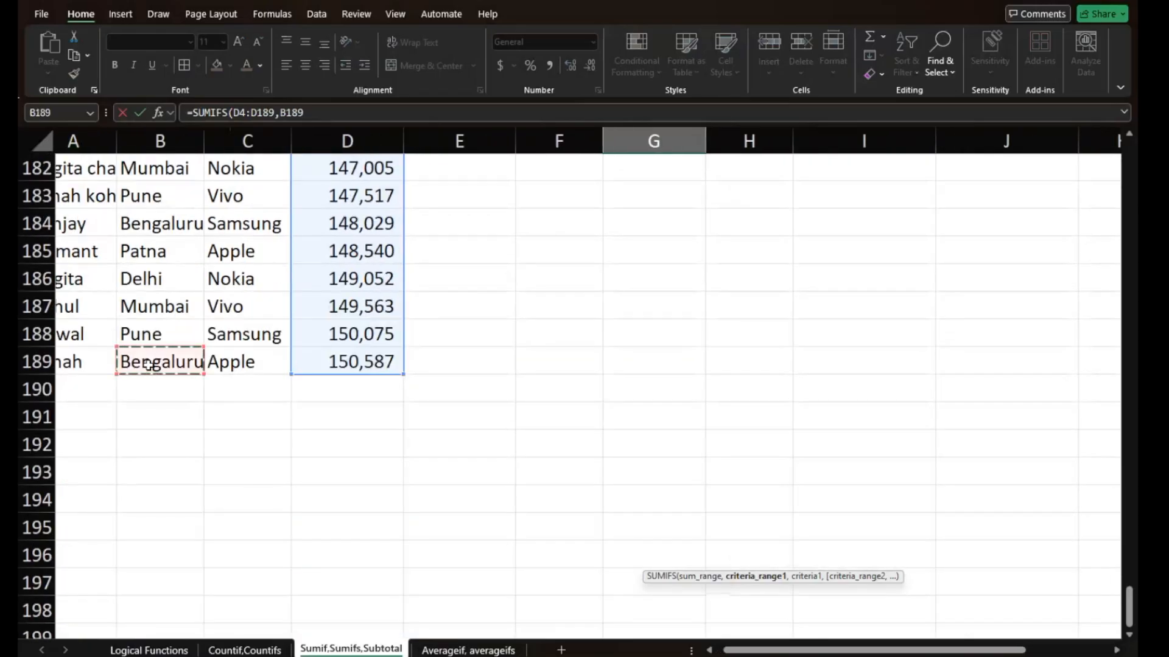
{"action": "key", "text": "ctrl+shift+Up"}
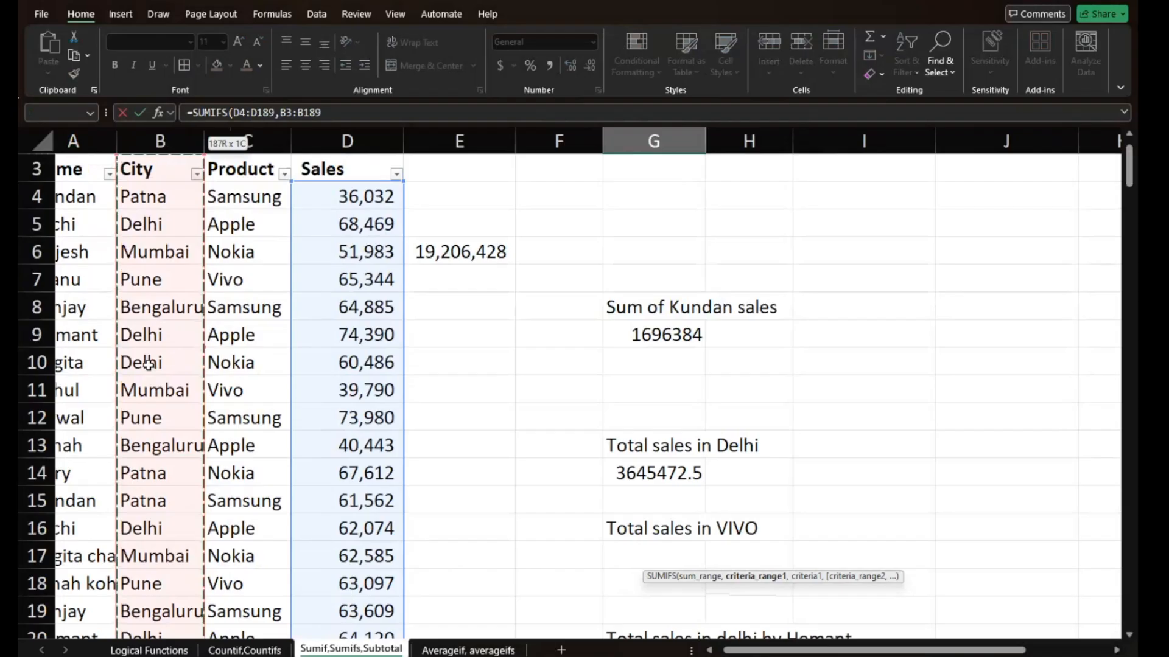
{"action": "key", "text": "shift+Down"}
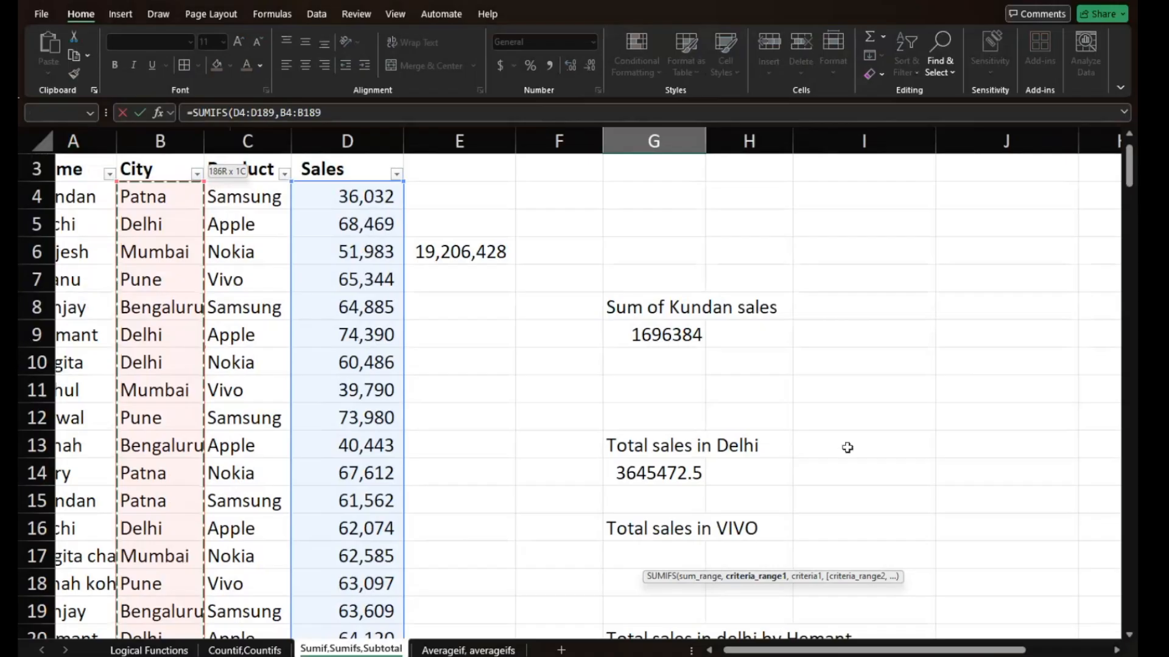
{"action": "type", "text": ","}
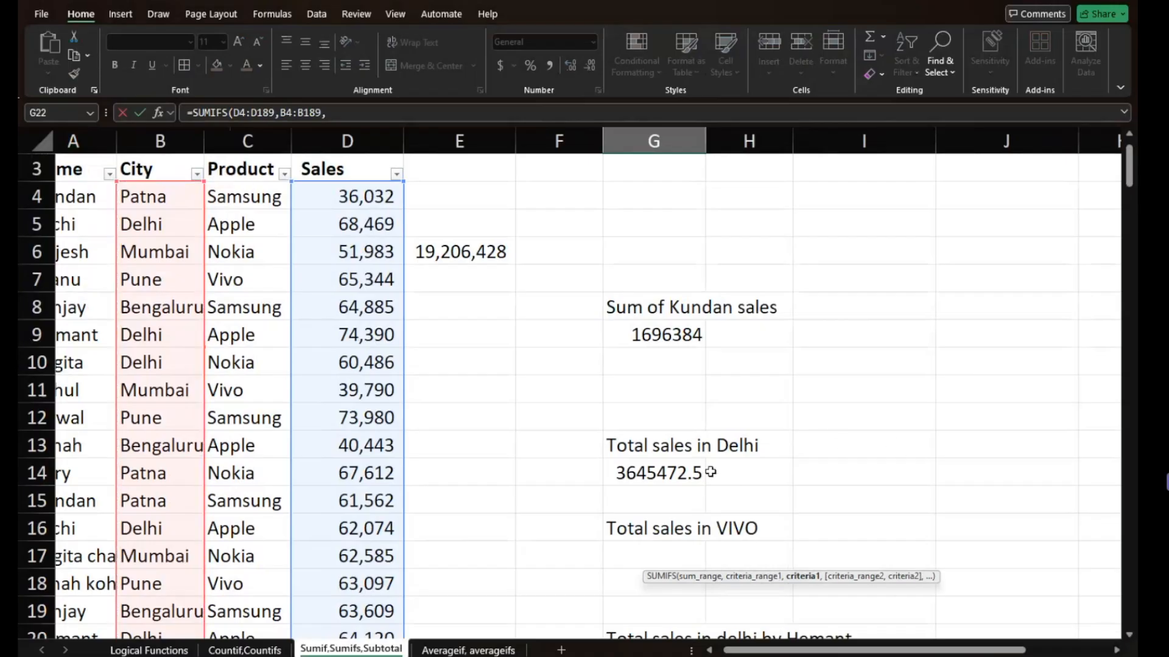
- Use the Delhi cell B10 as the first criterion of the SUMIFS in G22
{"action": "scroll", "coordinate": [703, 416], "scroll_direction": "down", "scroll_amount": 1}
{"action": "scroll", "coordinate": [703, 416], "scroll_direction": "down", "scroll_amount": 2}
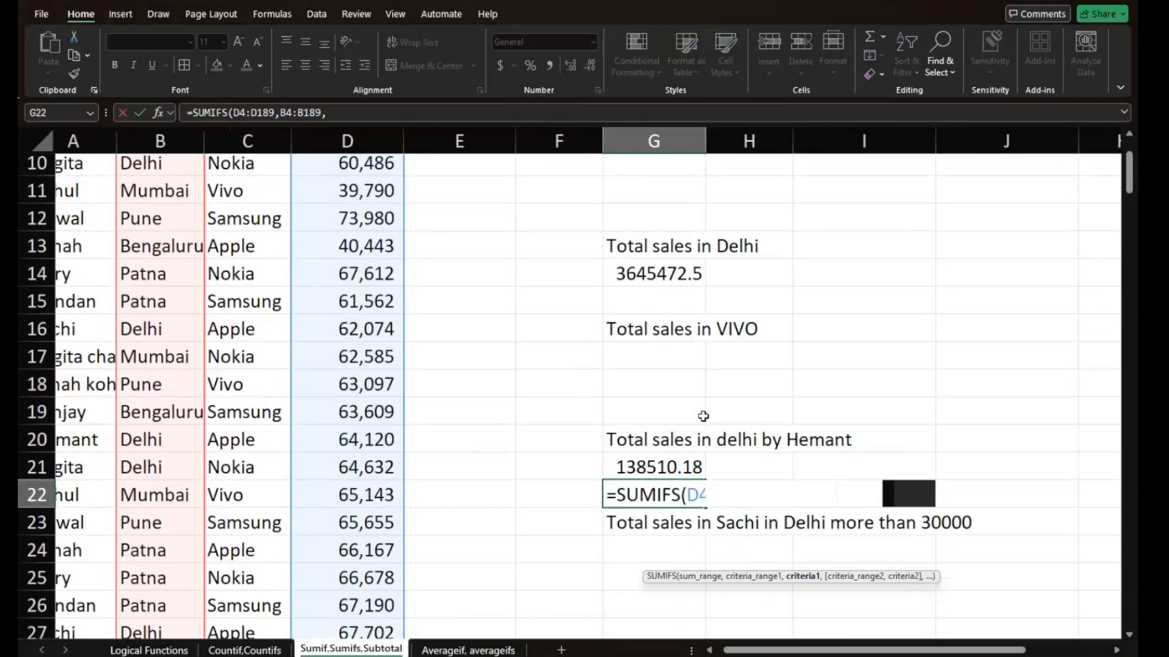
{"action": "left_click", "coordinate": [157, 169]}
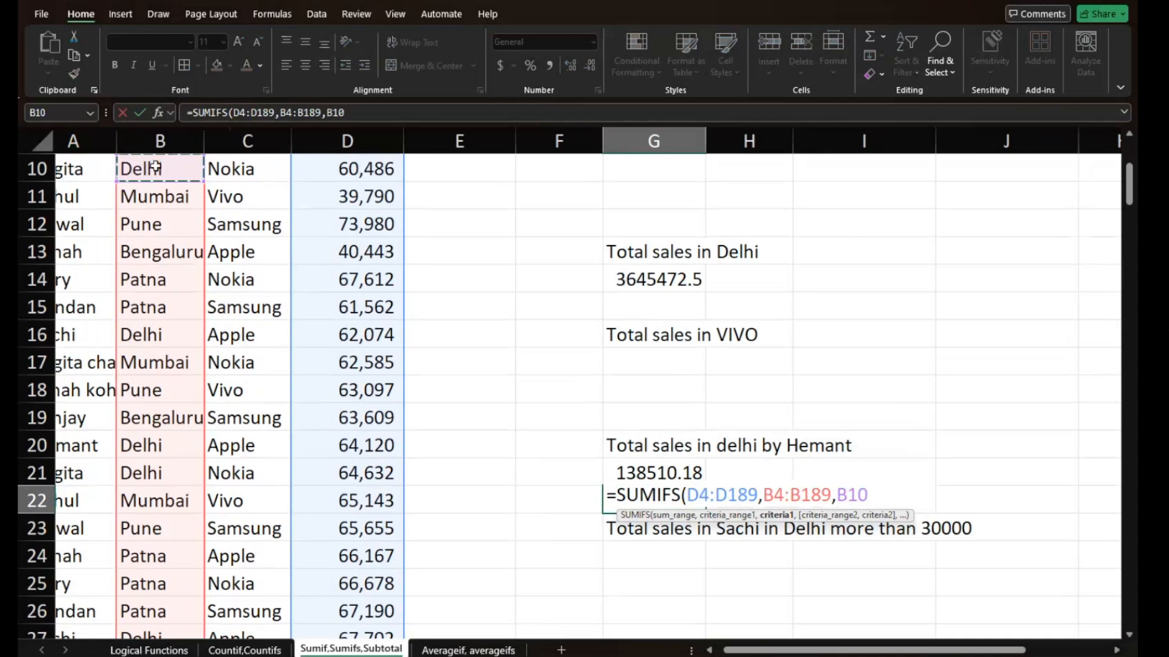
{"action": "type", "text": ","}
- Set the second criteria range of the G22 SUMIFS to the name cells A4:A189
{"action": "key", "text": "Left"}
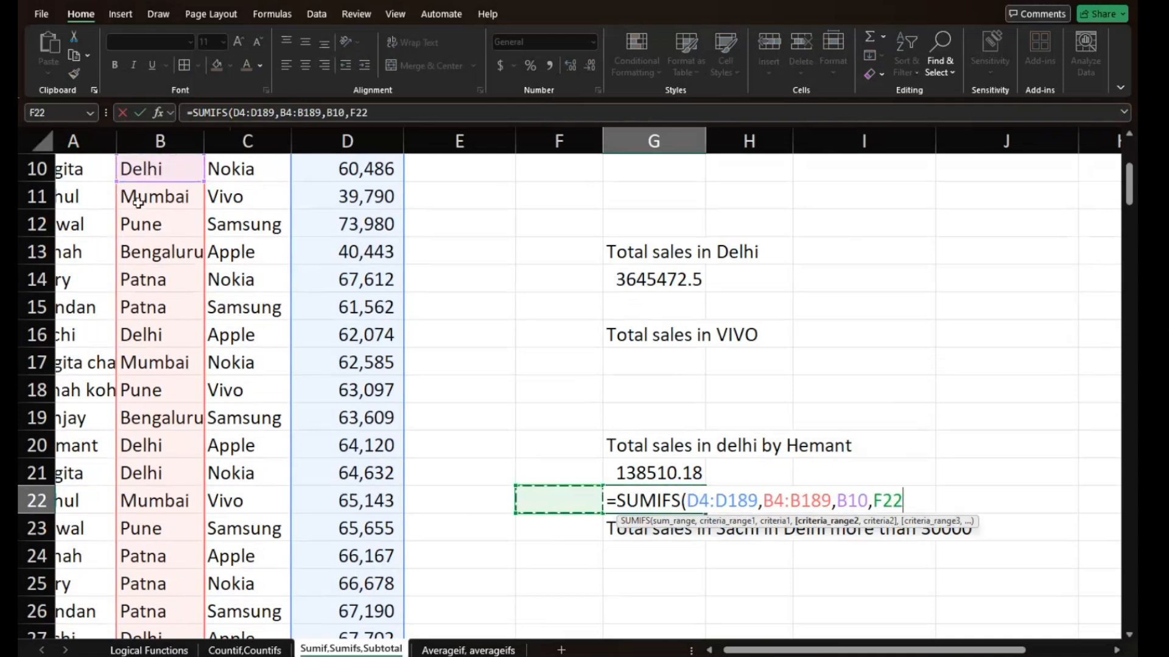
{"action": "scroll", "coordinate": [138, 203], "scroll_direction": "up", "scroll_amount": 1}
{"action": "scroll", "coordinate": [149, 189], "scroll_direction": "up", "scroll_amount": 2}
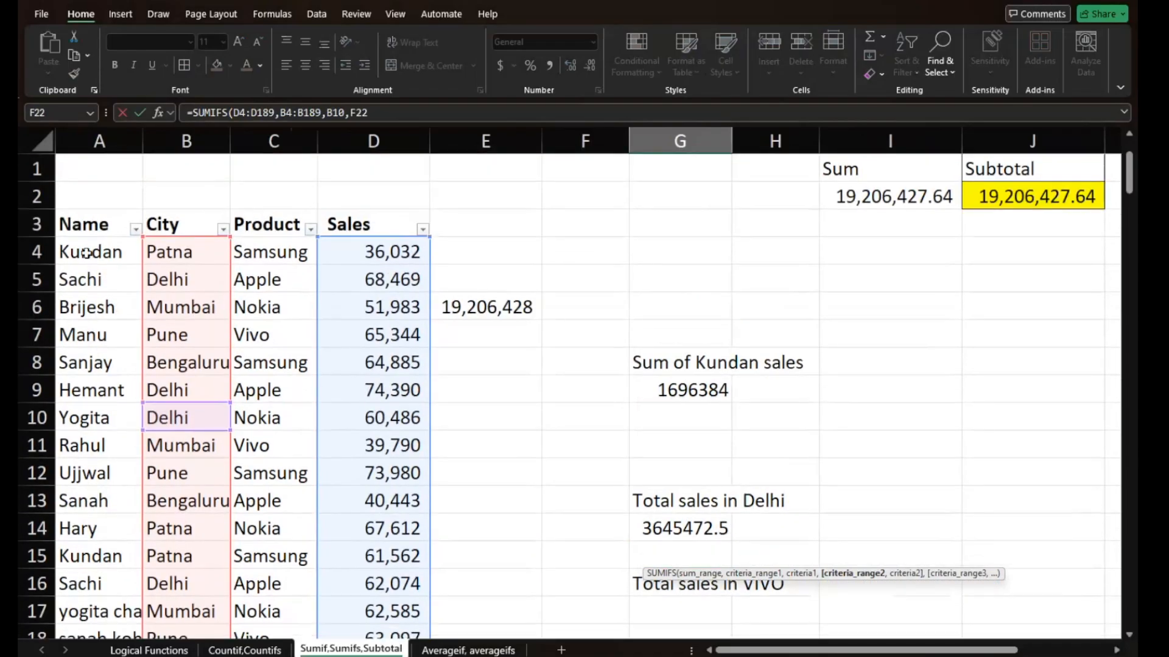
{"action": "left_click", "coordinate": [87, 253]}
{"action": "key", "text": "ctrl+shift+Down"}
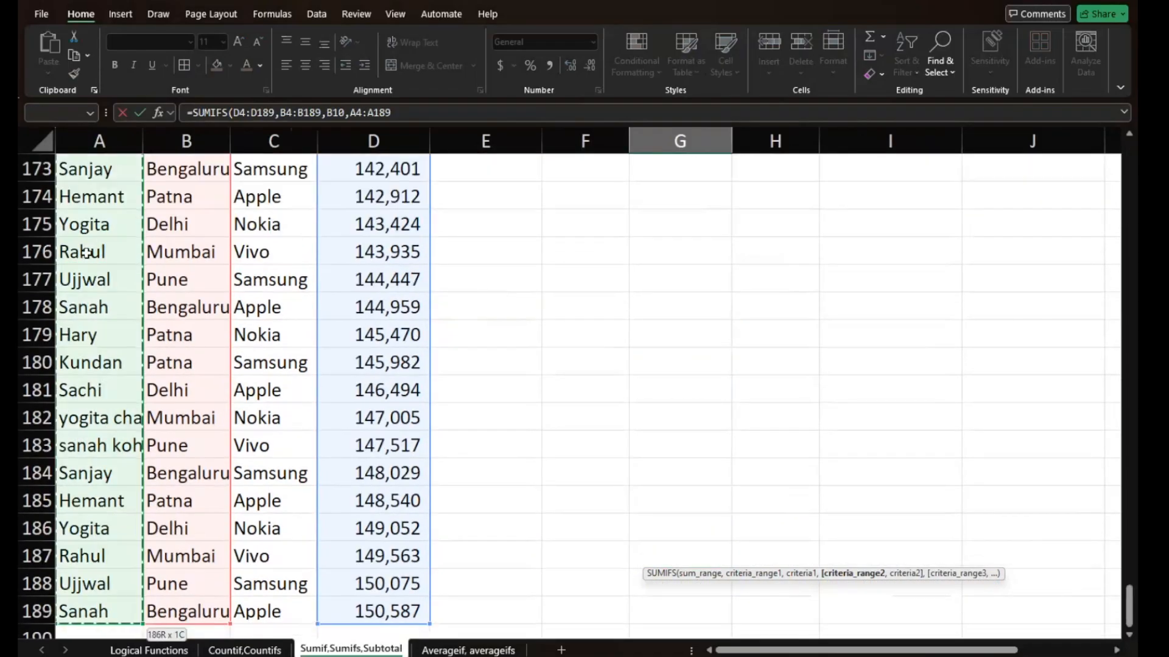
{"action": "type", "text": ","}
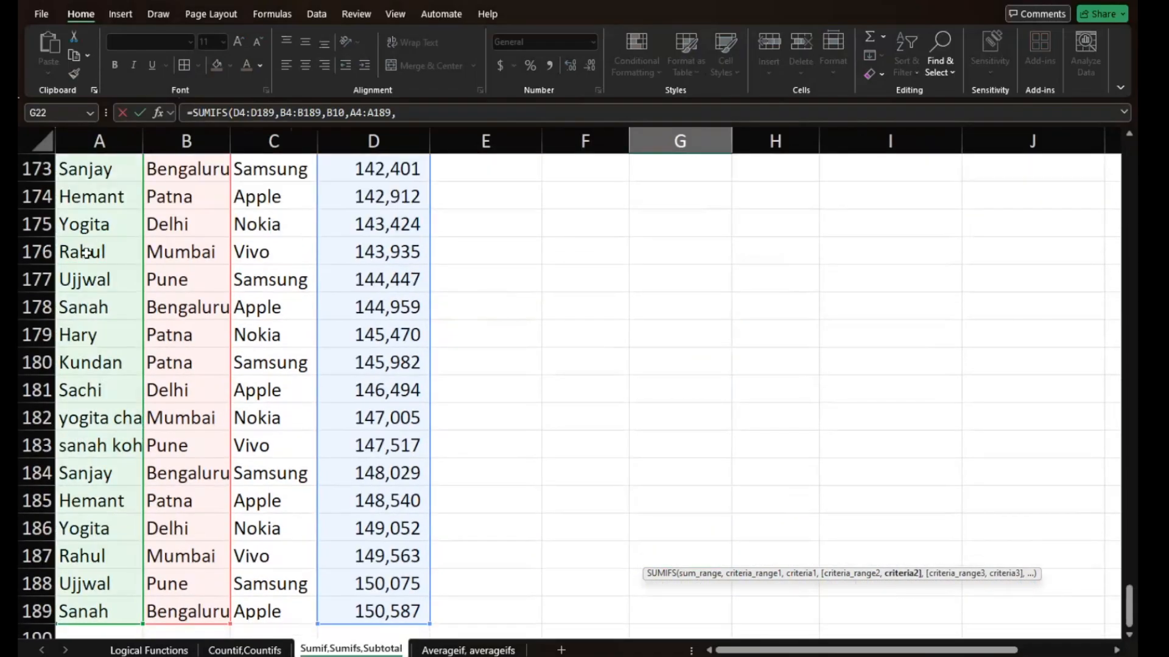
- Use name cell A152 as the second criterion and complete the SUMIFS formula in G22
{"action": "scroll", "coordinate": [87, 254], "scroll_direction": "up", "scroll_amount": 4}
{"action": "scroll", "coordinate": [87, 253], "scroll_direction": "up", "scroll_amount": 6}
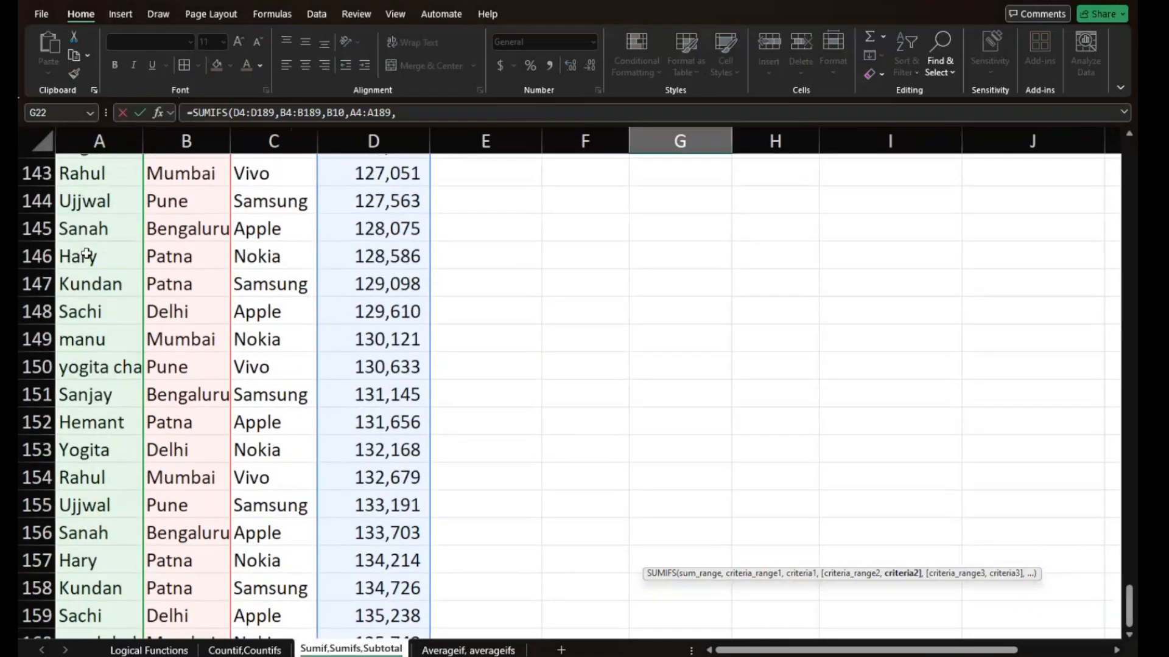
{"action": "scroll", "coordinate": [87, 253], "scroll_direction": "up", "scroll_amount": 1}
{"action": "left_click", "coordinate": [97, 433]}
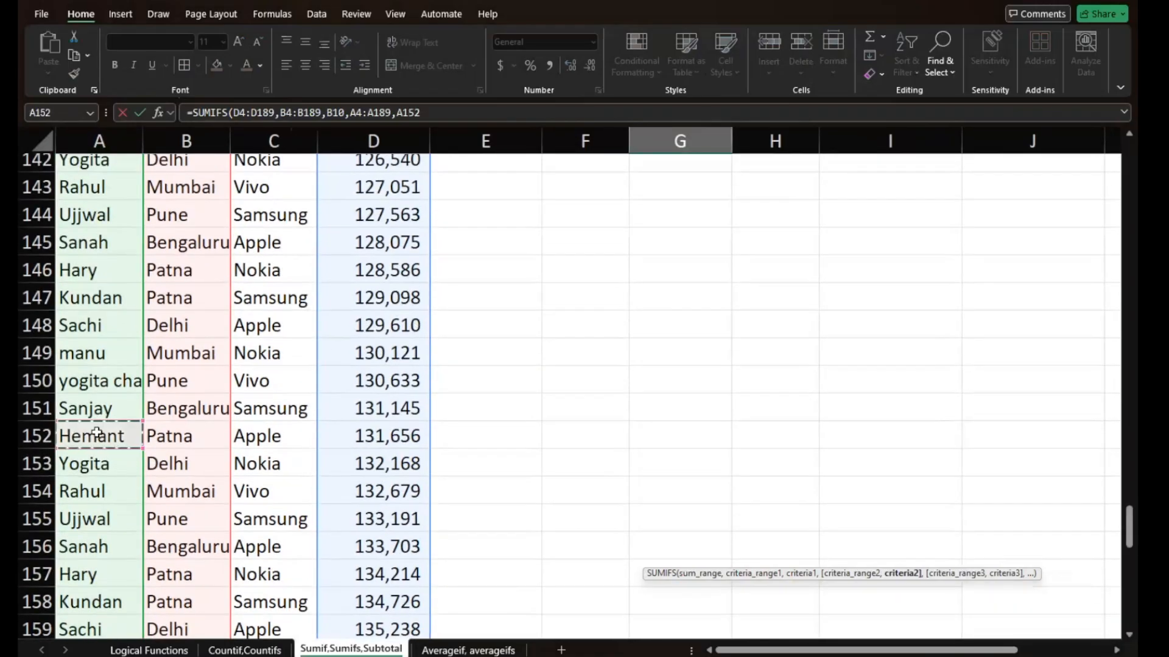
{"action": "type", "text": ")"}
{"action": "key", "text": "Escape"}
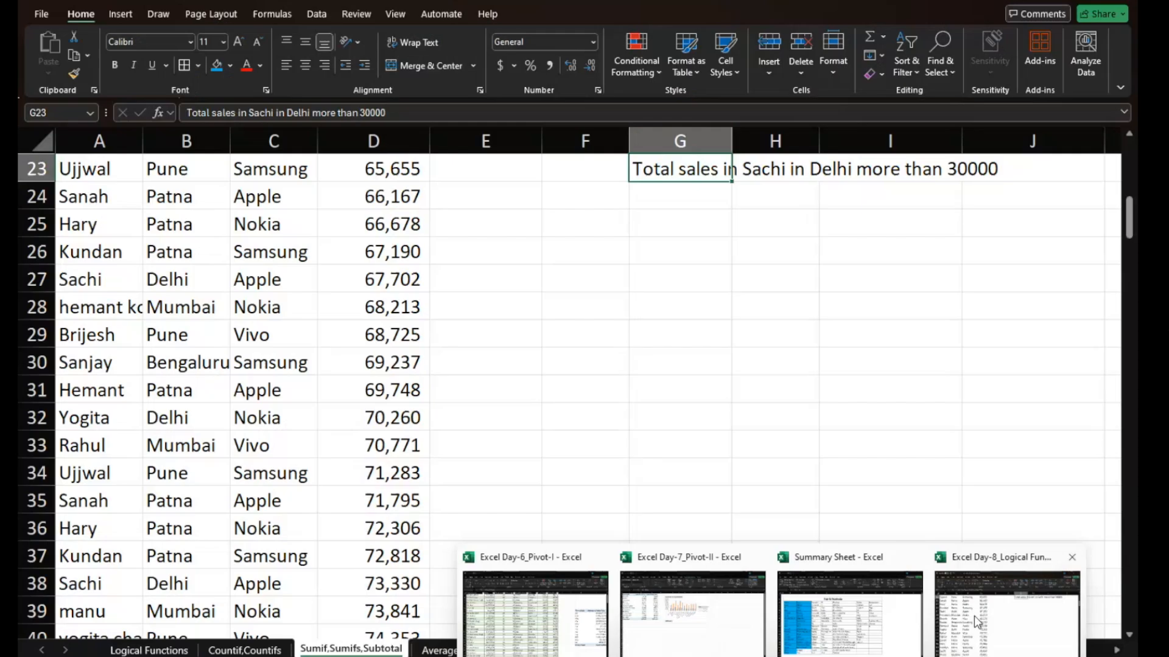
- Switch back to the Excel workbook and select G22 to review its SUMIFS formula
{"action": "left_click", "coordinate": [973, 616]}
{"action": "scroll", "coordinate": [759, 403], "scroll_direction": "up", "scroll_amount": 4}
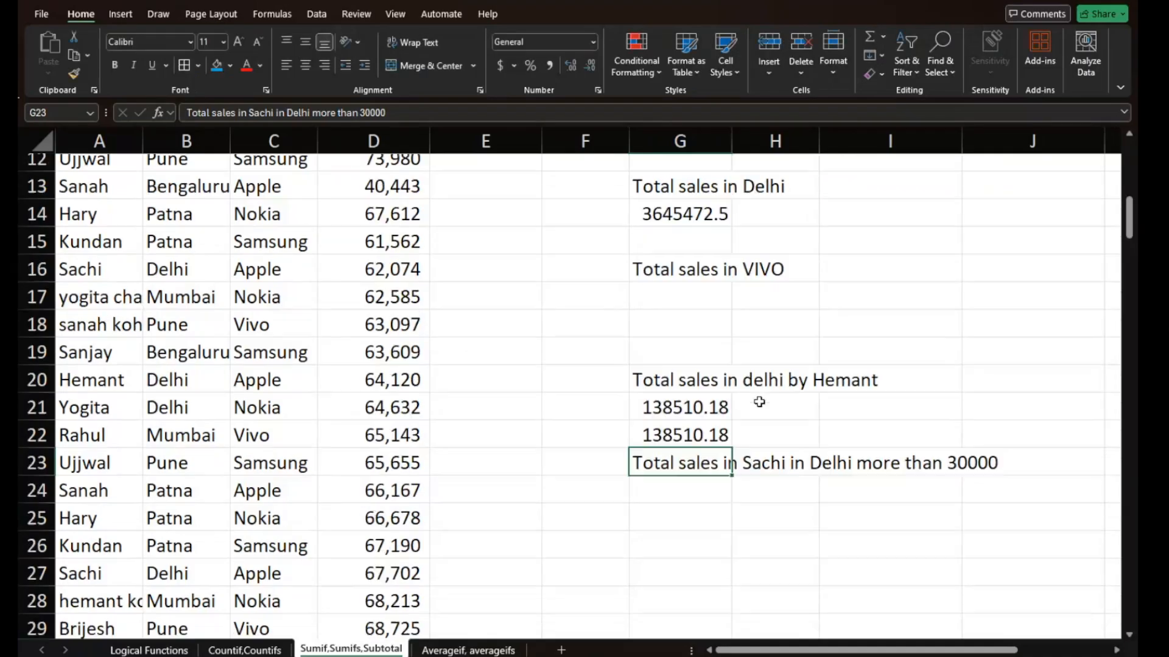
{"action": "scroll", "coordinate": [759, 403], "scroll_direction": "up", "scroll_amount": 1}
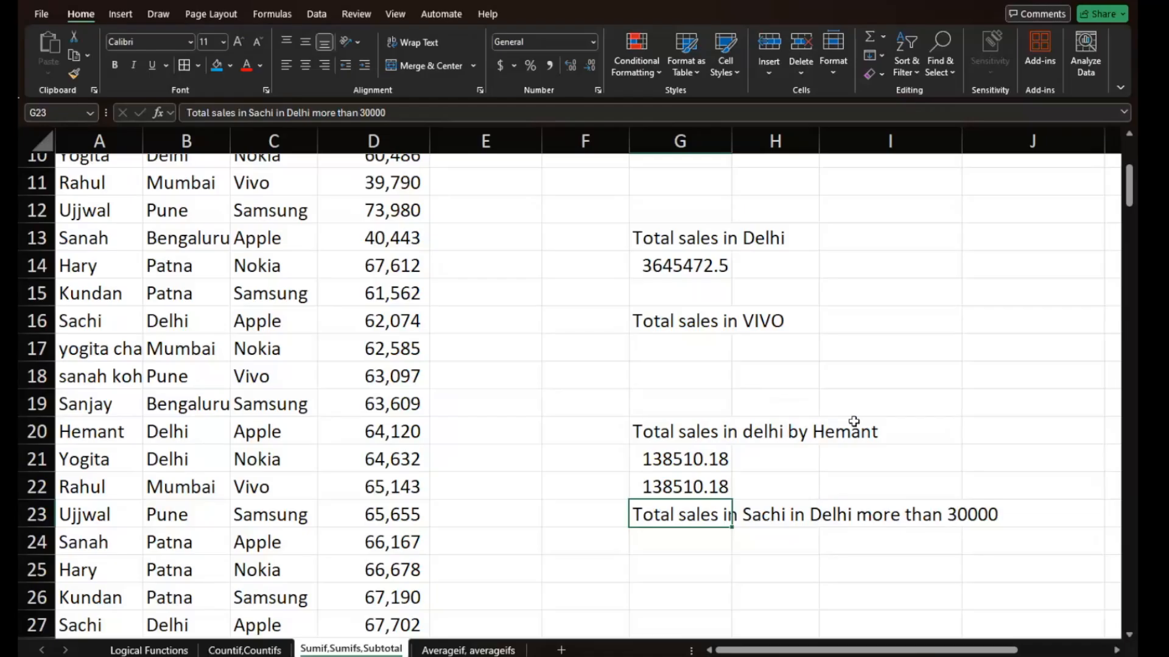
{"action": "left_click", "coordinate": [669, 485]}
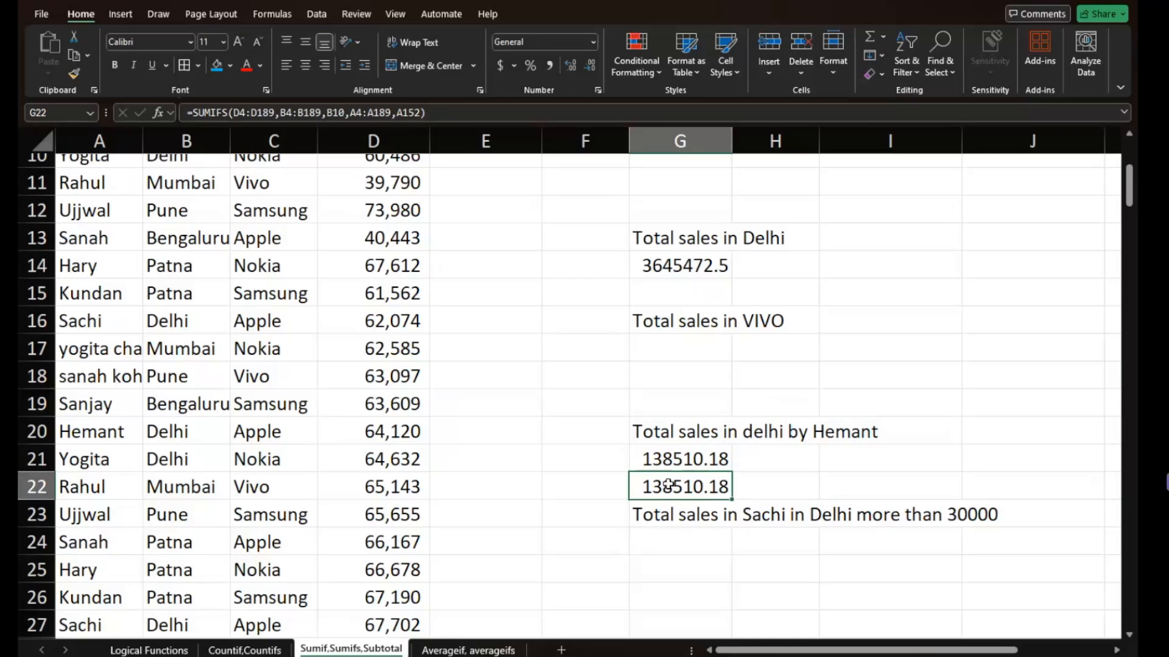
- Start a SUMIFS formula in G24 with the sales cells D4:D189 as the sum range
{"action": "scroll", "coordinate": [669, 485], "scroll_direction": "down", "scroll_amount": 3}
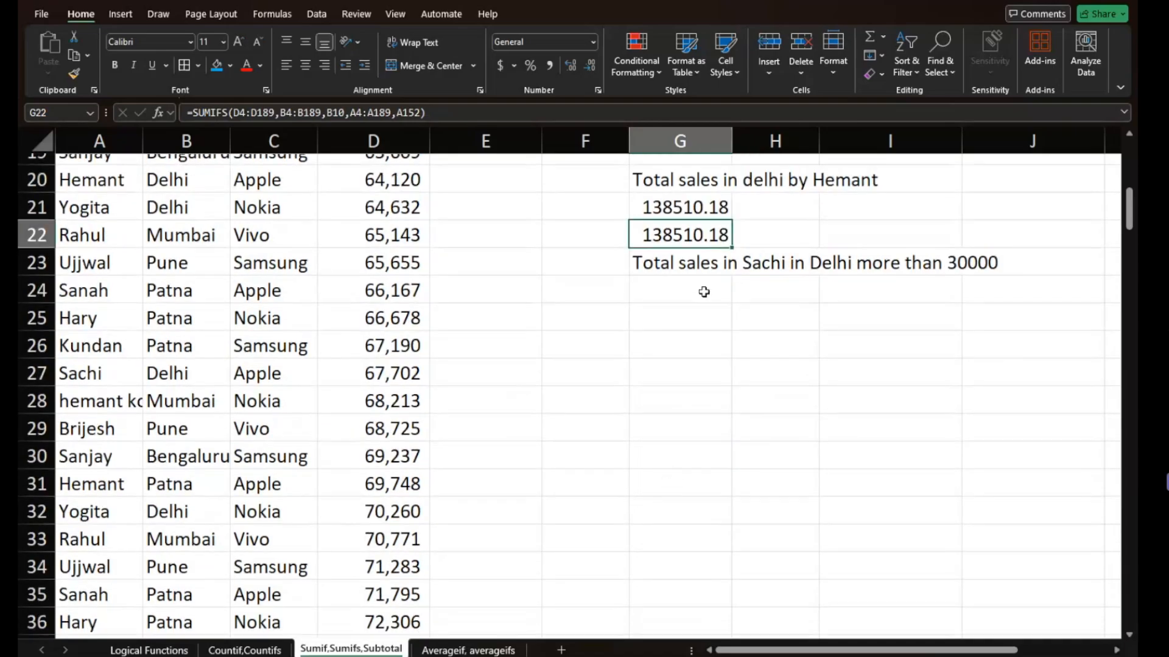
{"action": "left_click", "coordinate": [704, 292]}
{"action": "scroll", "coordinate": [704, 292], "scroll_direction": "up", "scroll_amount": 1}
{"action": "scroll", "coordinate": [704, 292], "scroll_direction": "up", "scroll_amount": 1}
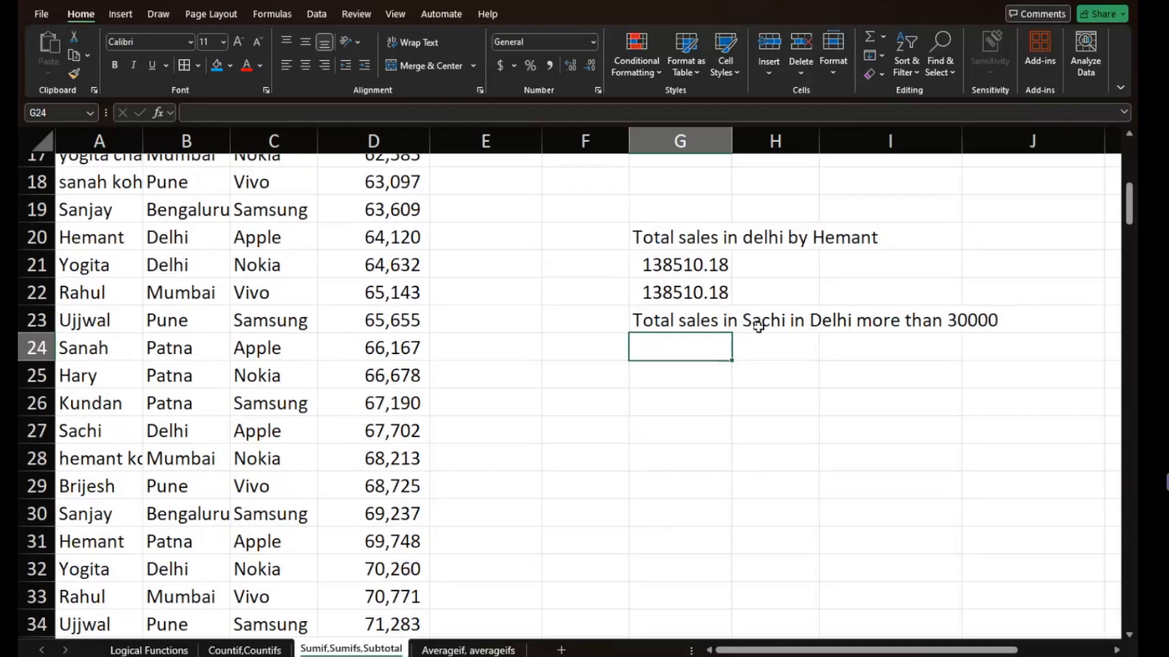
{"action": "type", "text": "=su"}
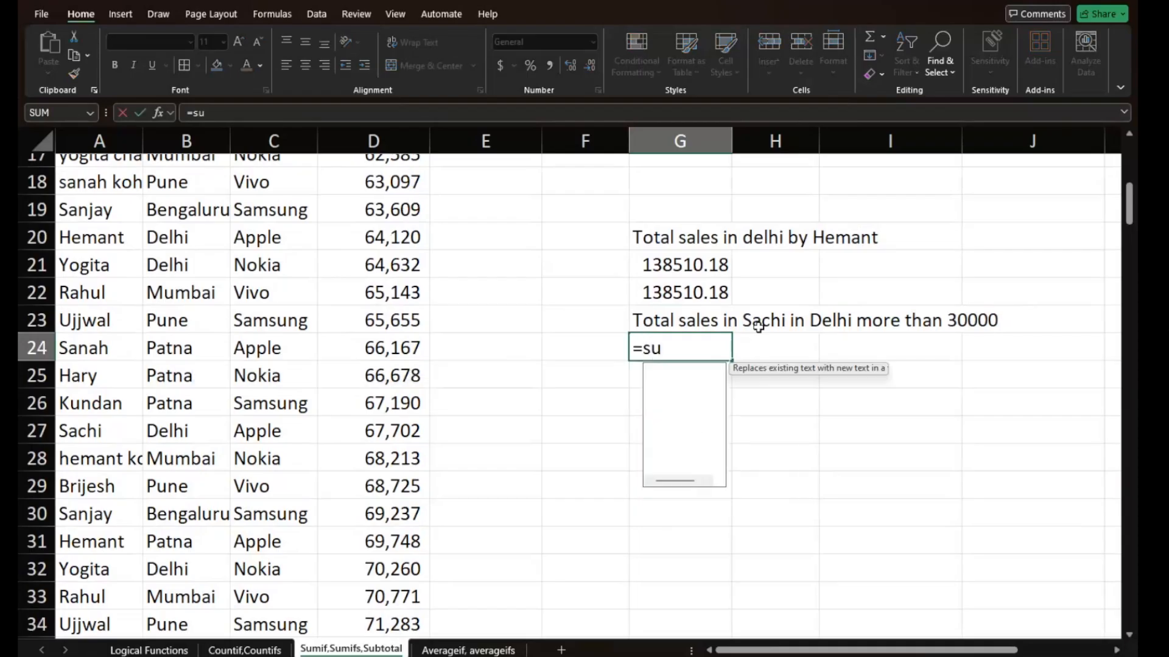
{"action": "type", "text": "mifs"}
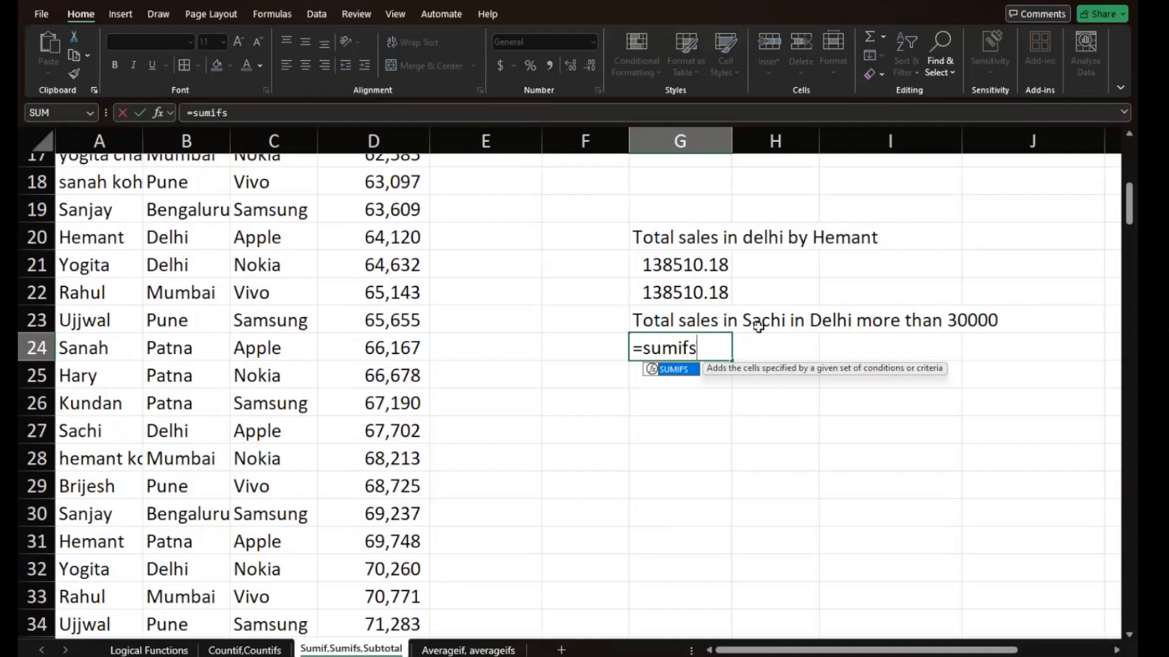
{"action": "type", "text": "("}
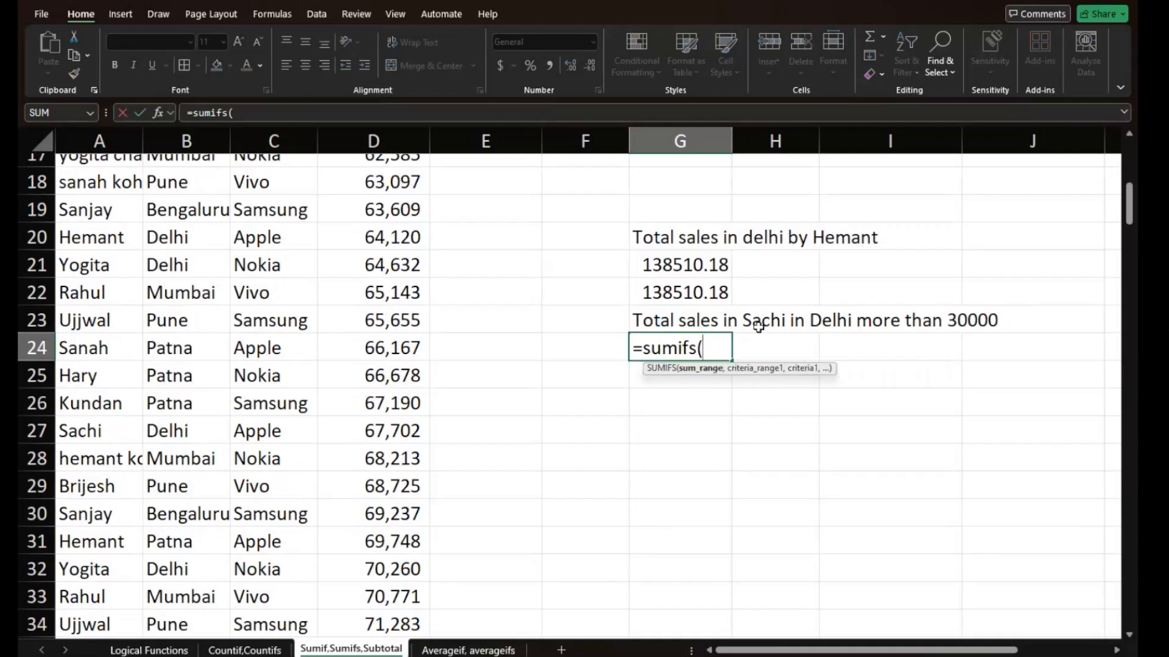
{"action": "scroll", "coordinate": [404, 239], "scroll_direction": "up", "scroll_amount": 1}
{"action": "scroll", "coordinate": [402, 236], "scroll_direction": "up", "scroll_amount": 5}
{"action": "left_click", "coordinate": [383, 253]}
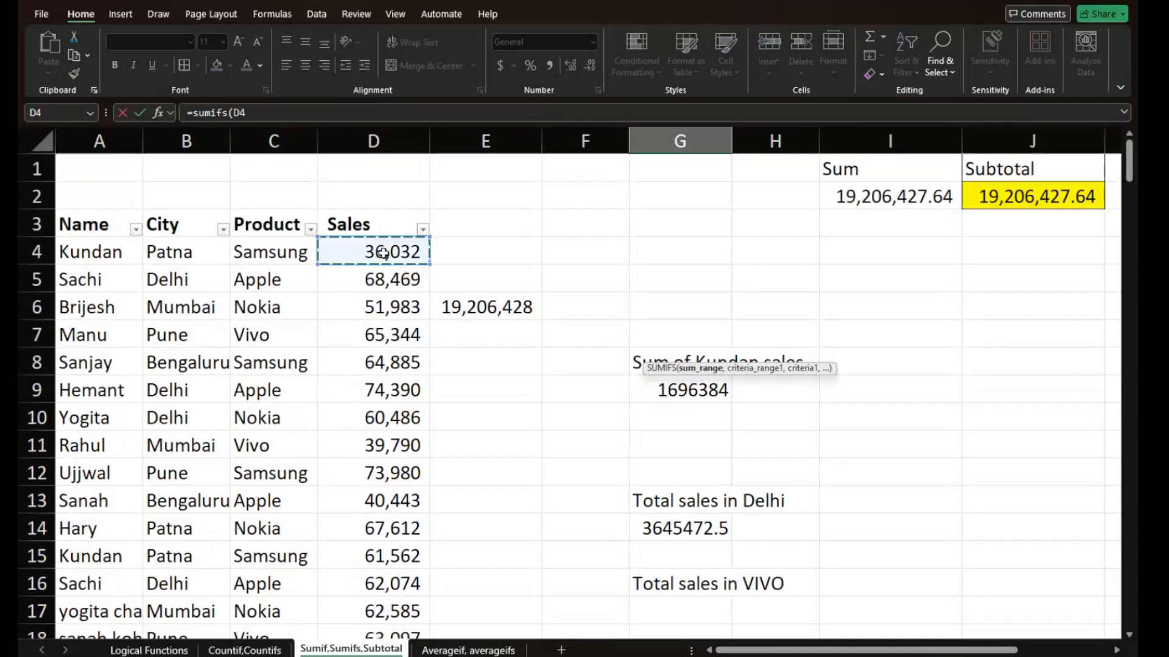
{"action": "key", "text": "ctrl+shift+Down"}
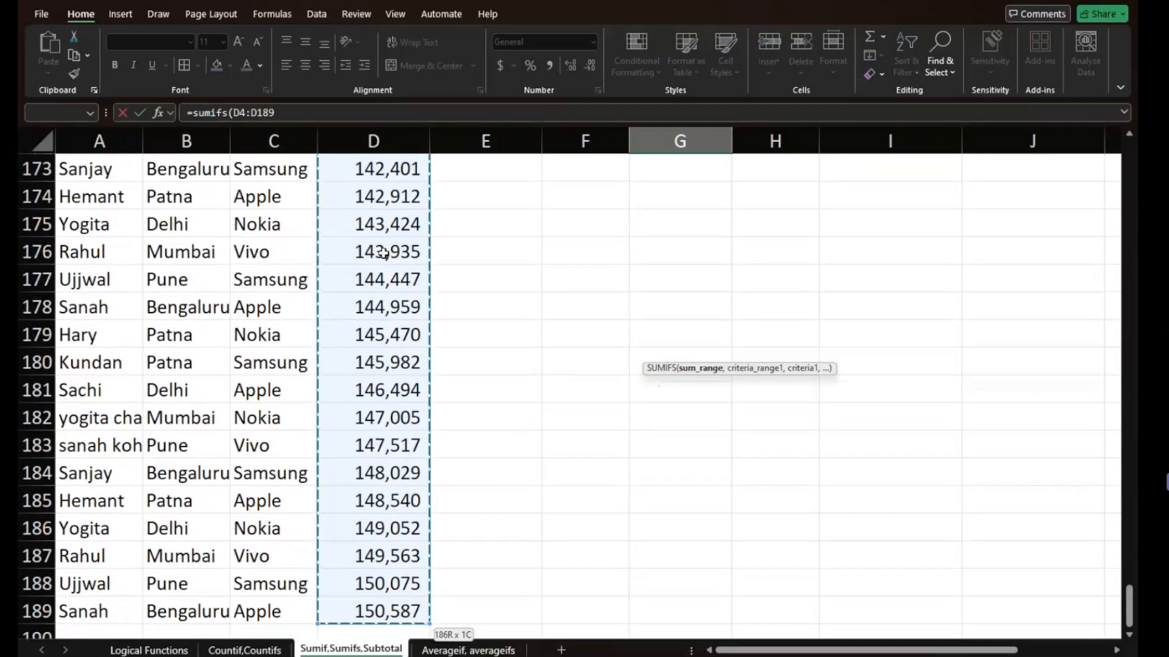
{"action": "type", "text": ","}
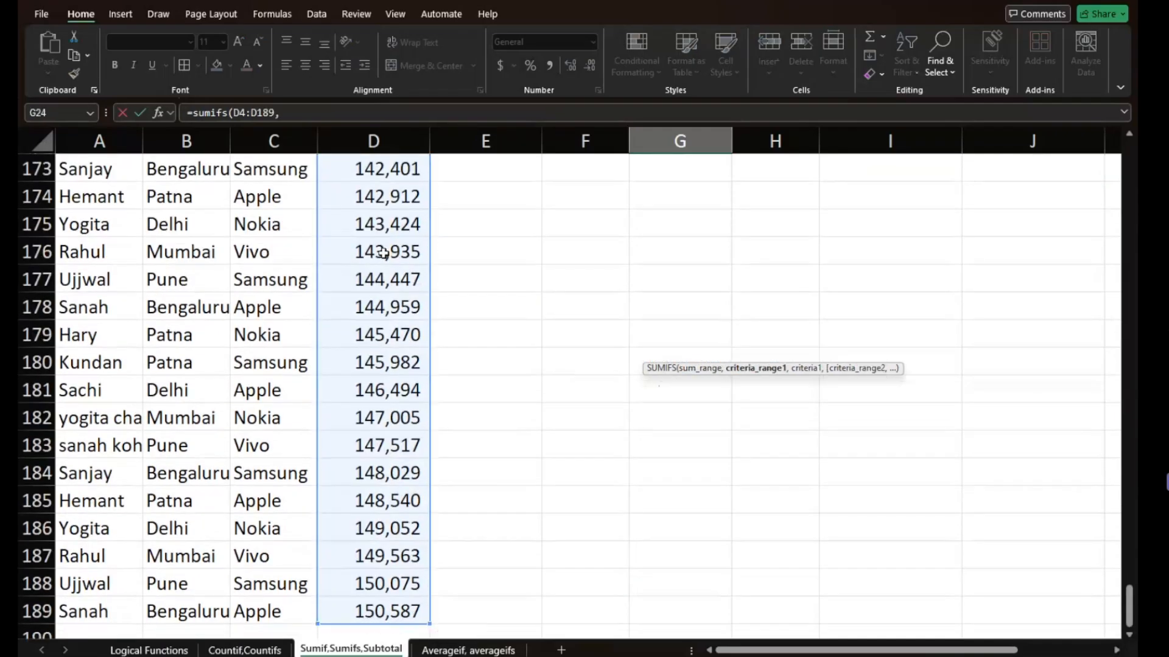
- Set the first criteria range of the G24 SUMIFS to the name cells A4:A189
{"action": "scroll", "coordinate": [382, 253], "scroll_direction": "up", "scroll_amount": 9}
{"action": "scroll", "coordinate": [383, 253], "scroll_direction": "up", "scroll_amount": 12}
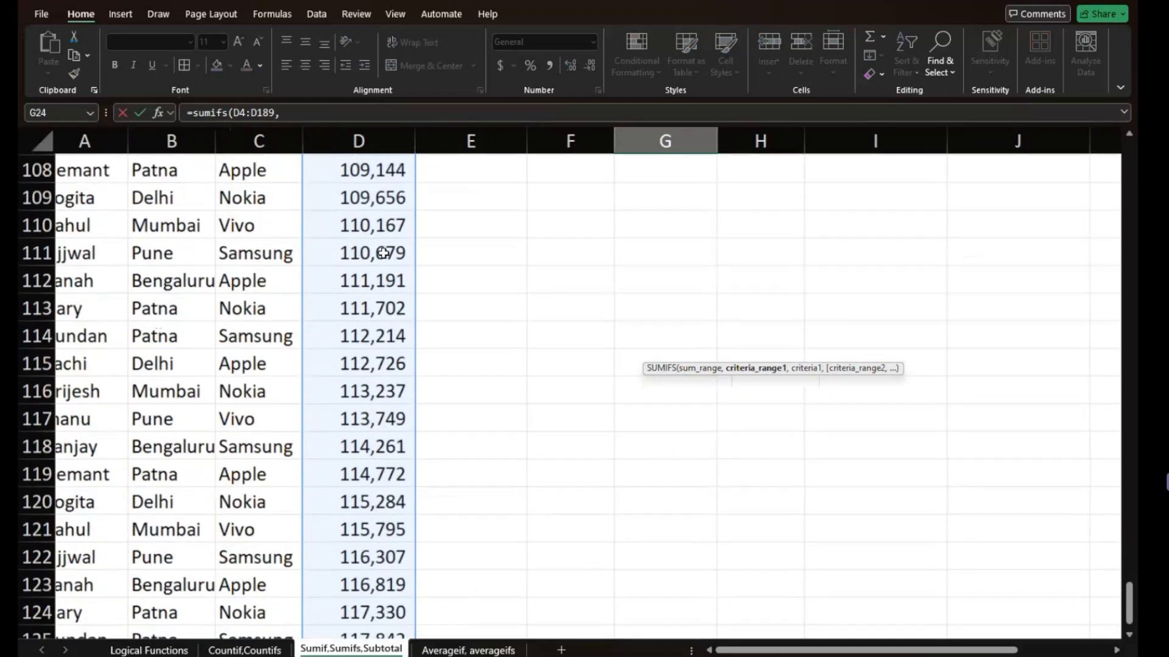
{"action": "scroll", "coordinate": [383, 252], "scroll_direction": "up", "scroll_amount": 20}
{"action": "scroll", "coordinate": [382, 253], "scroll_direction": "down", "scroll_amount": 8}
{"action": "scroll", "coordinate": [382, 253], "scroll_direction": "up", "scroll_amount": 18}
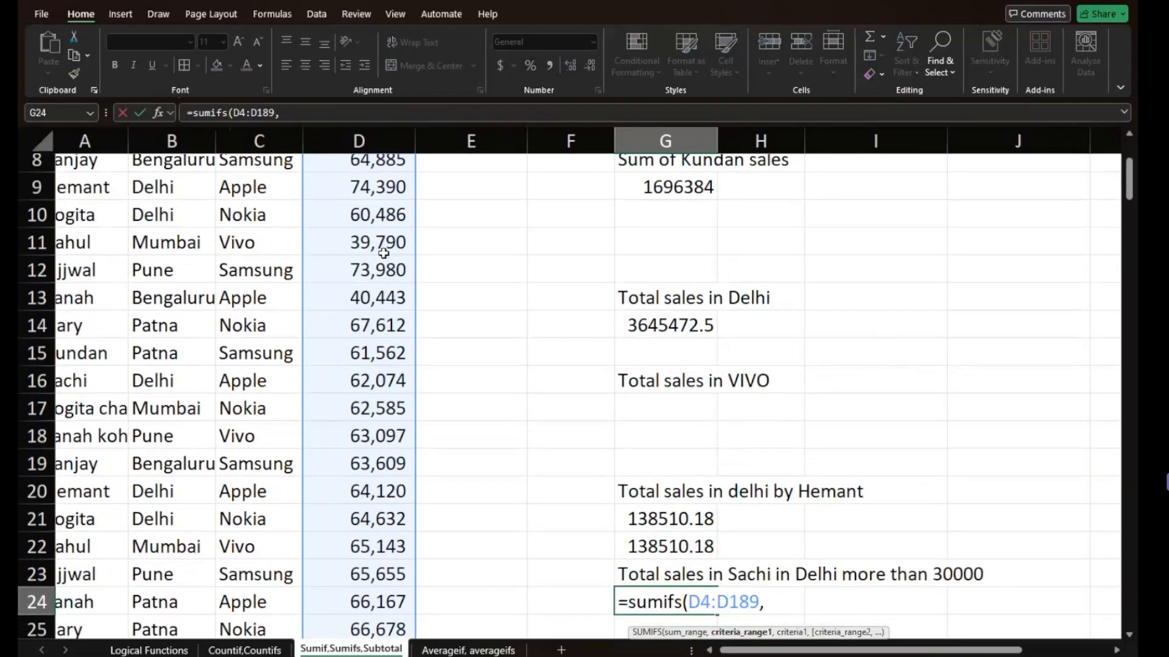
{"action": "scroll", "coordinate": [383, 253], "scroll_direction": "up", "scroll_amount": 1}
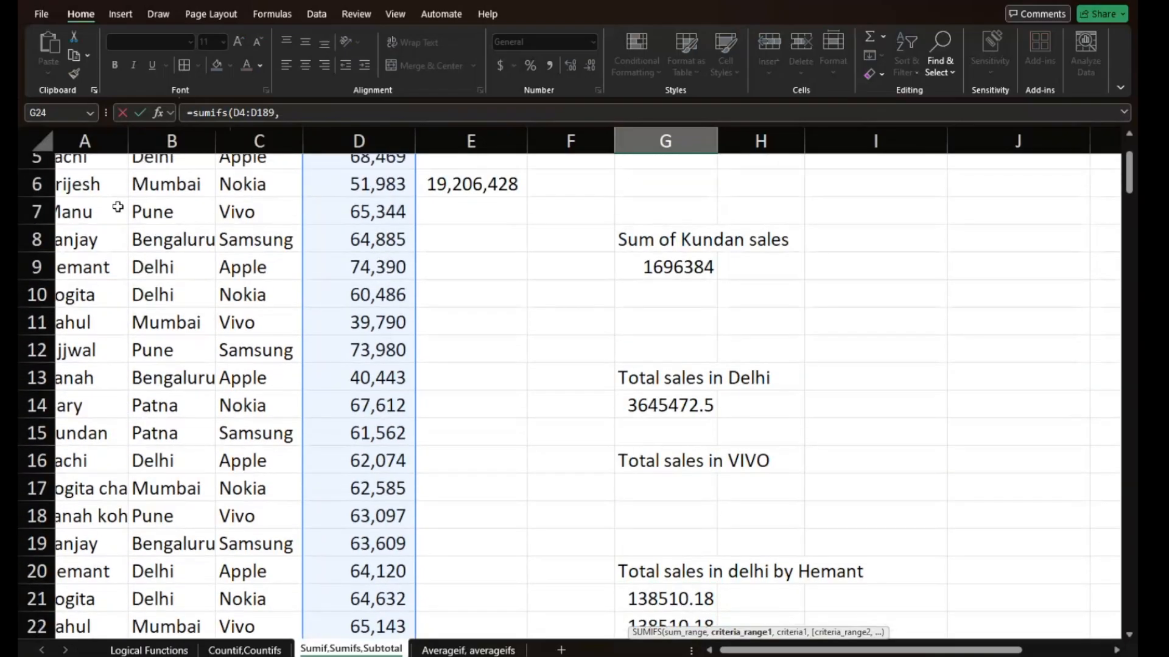
{"action": "left_click", "coordinate": [80, 162]}
{"action": "key", "text": "Up"}
{"action": "key", "text": "Up"}
{"action": "key", "text": "Up"}
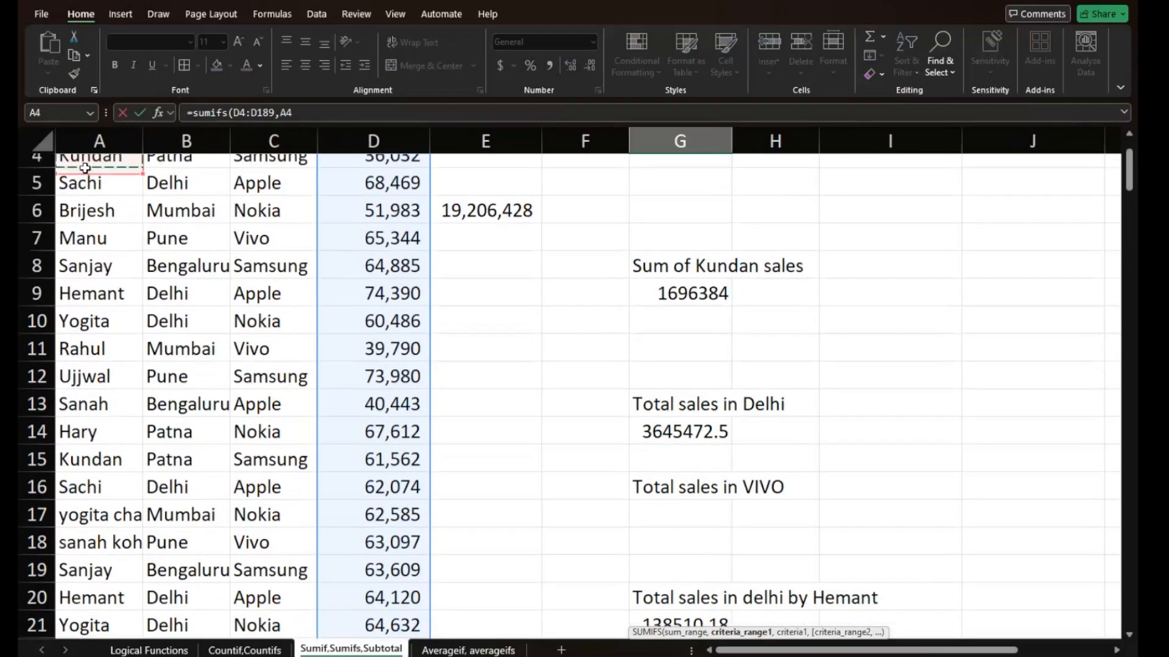
{"action": "key", "text": "Down"}
{"action": "key", "text": "Down"}
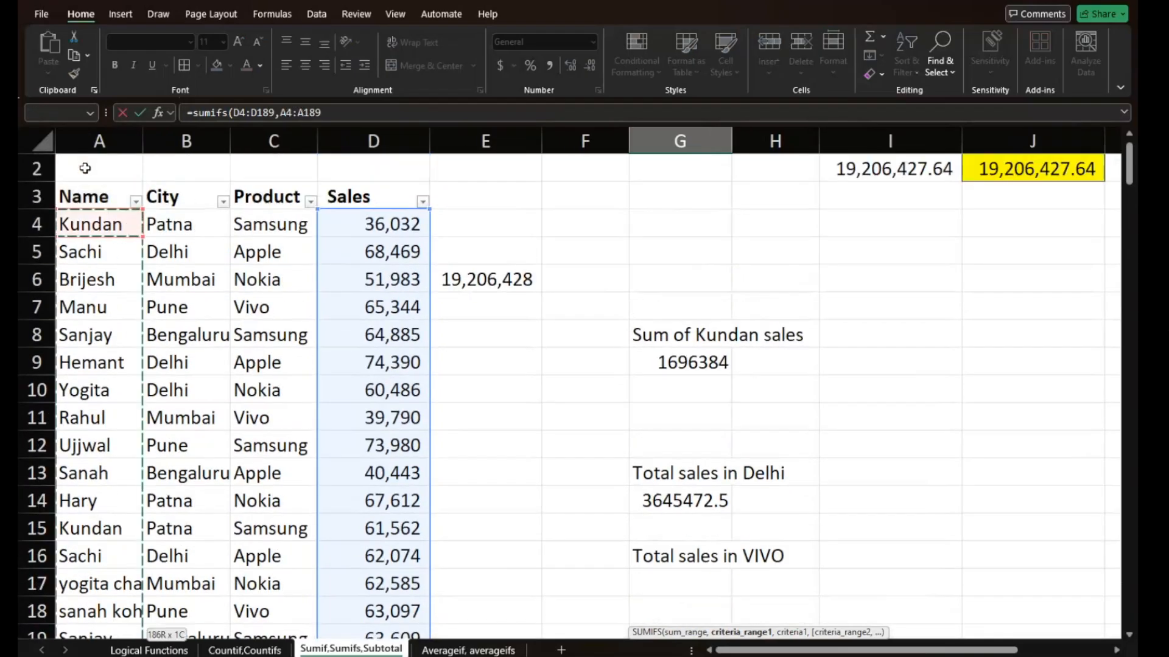
{"action": "key", "text": "ctrl+shift+Down"}
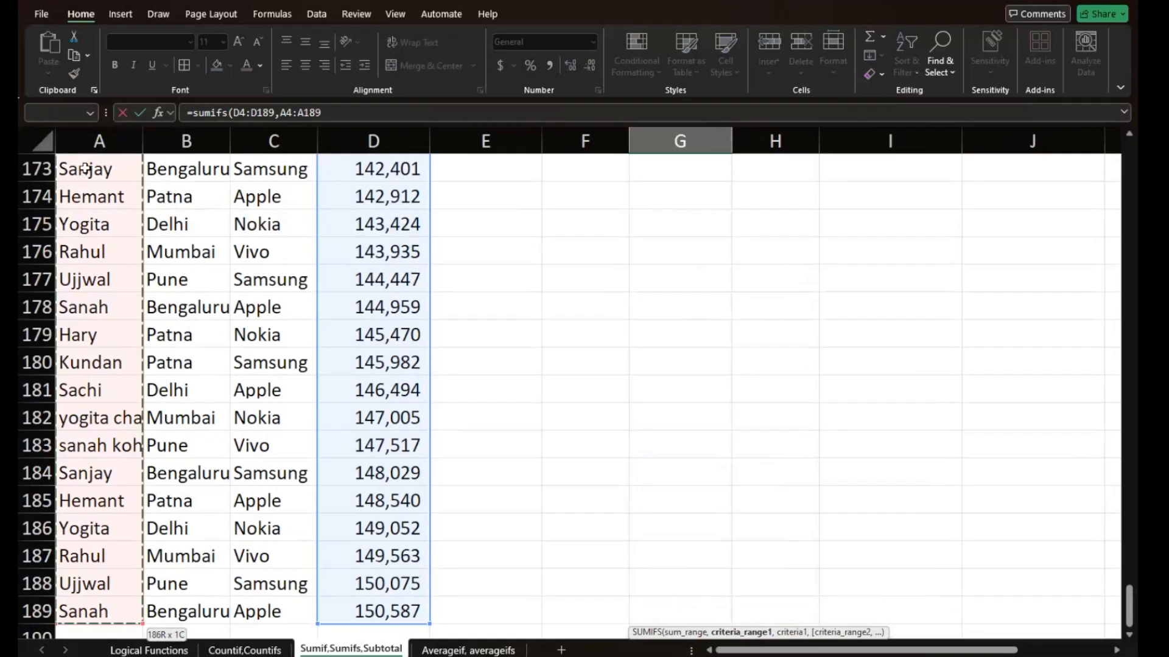
{"action": "type", "text": ","}
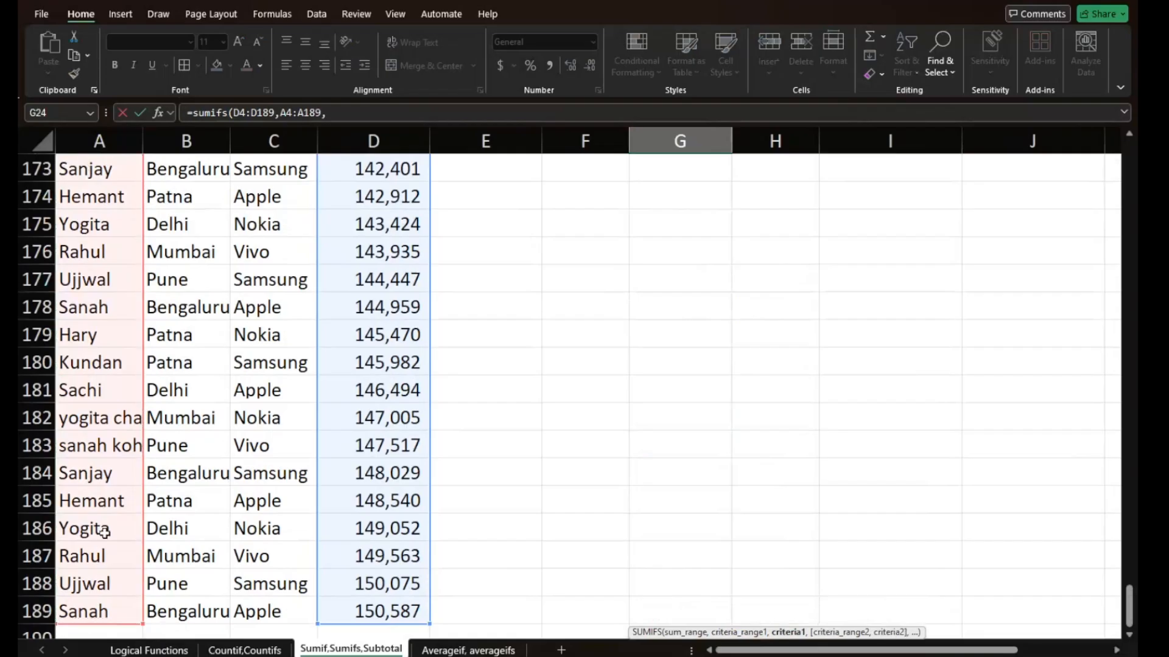
- Use name cell A181 as the first criterion of the G24 SUMIFS, locked as the absolute reference $A$181
{"action": "left_click", "coordinate": [95, 391]}
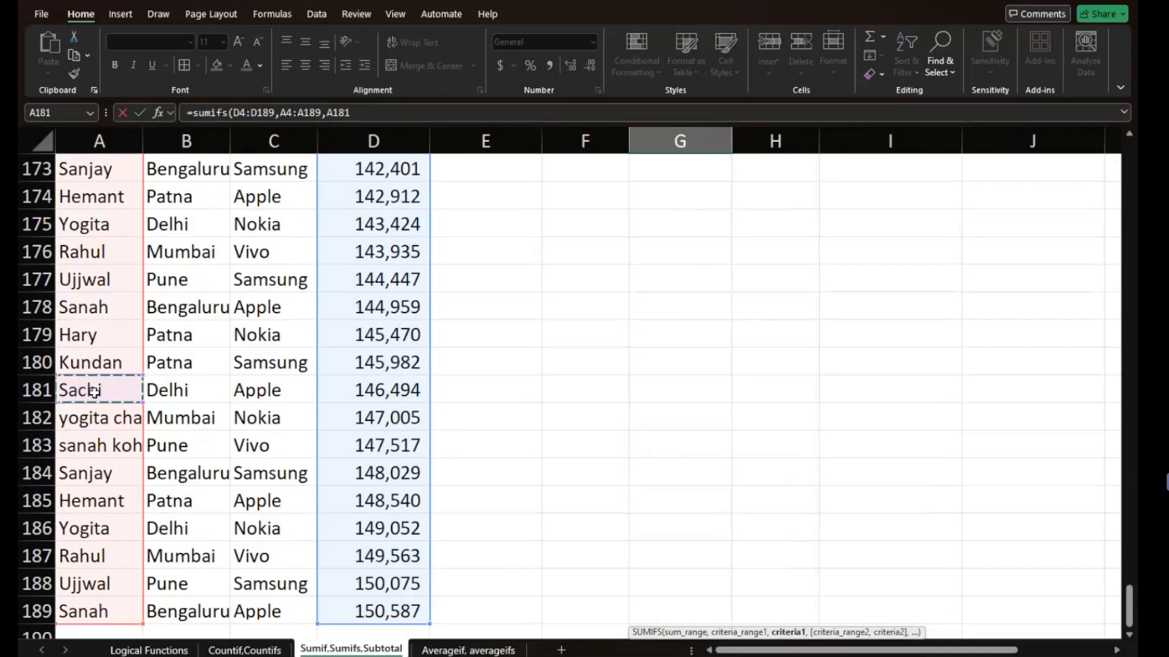
{"action": "key", "text": "F4"}
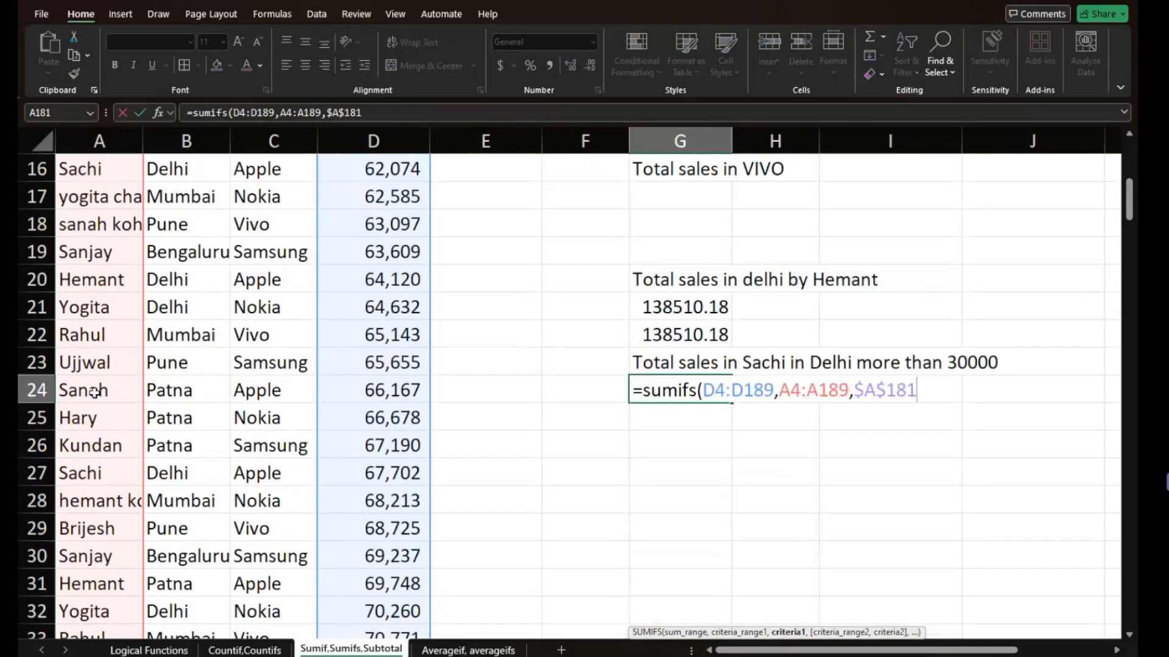
{"action": "type", "text": ","}
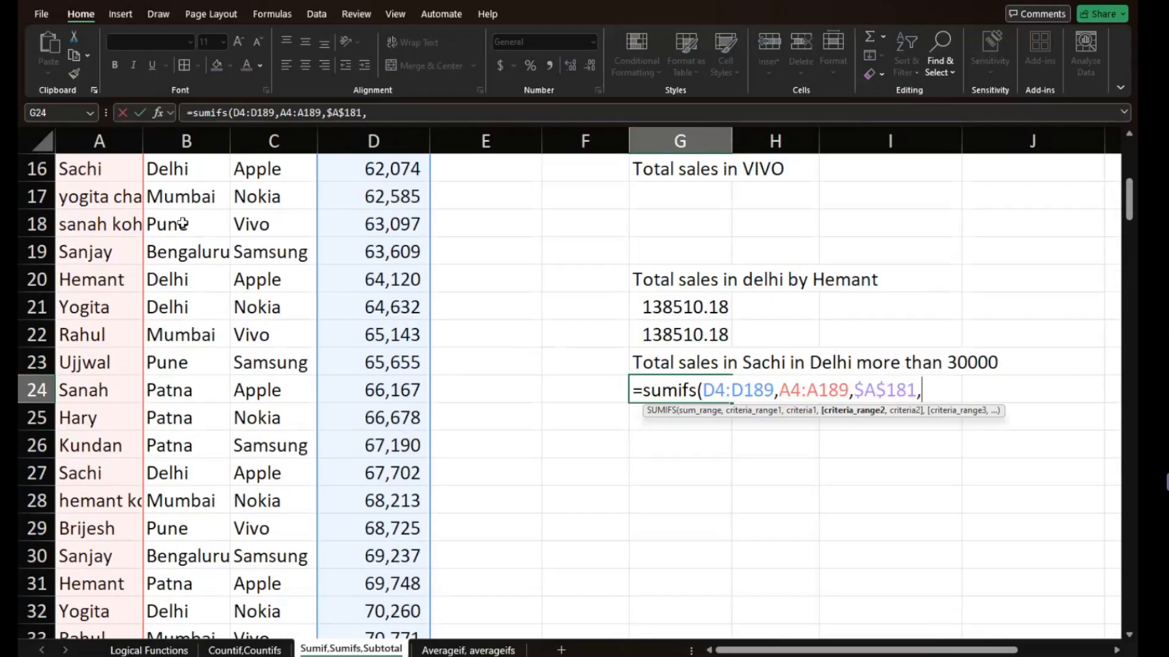
- Set the second criteria range of the G24 SUMIFS to the city cells B4:B189
{"action": "scroll", "coordinate": [213, 192], "scroll_direction": "up", "scroll_amount": 5}
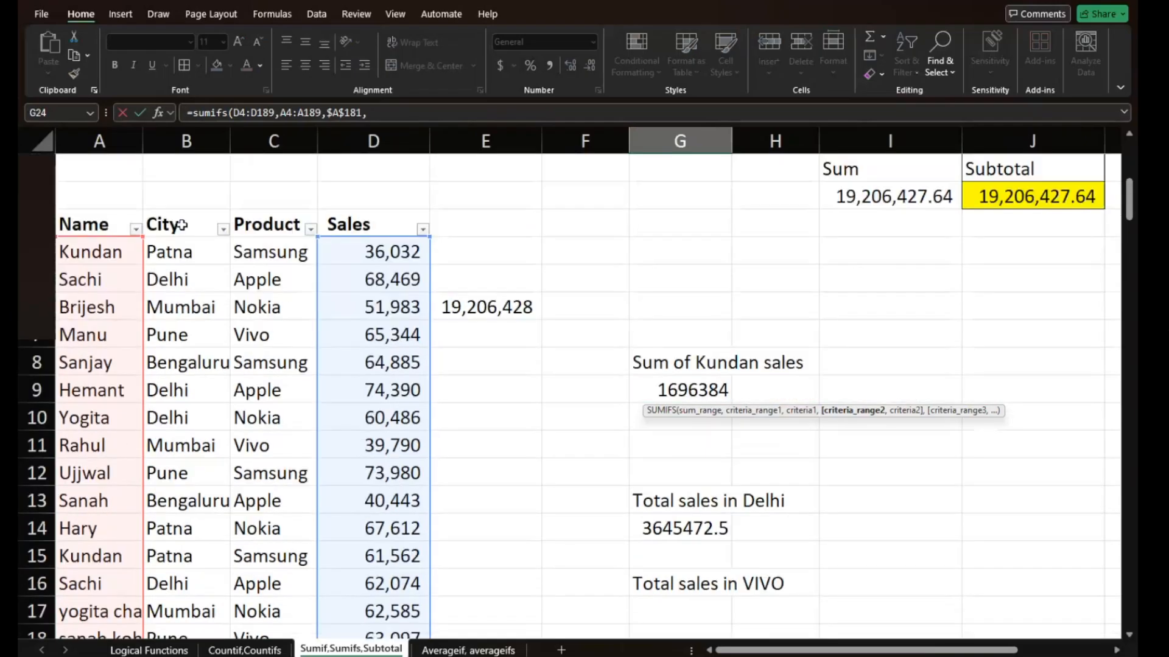
{"action": "scroll", "coordinate": [167, 258], "scroll_direction": "down", "scroll_amount": 3}
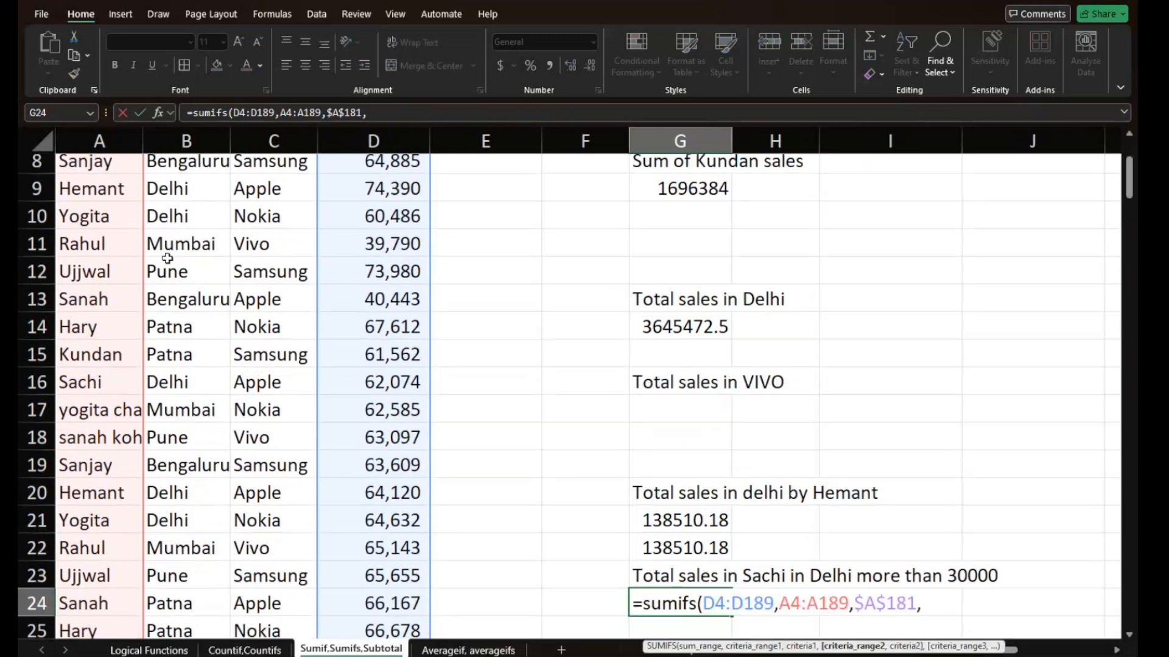
{"action": "scroll", "coordinate": [167, 258], "scroll_direction": "up", "scroll_amount": 2}
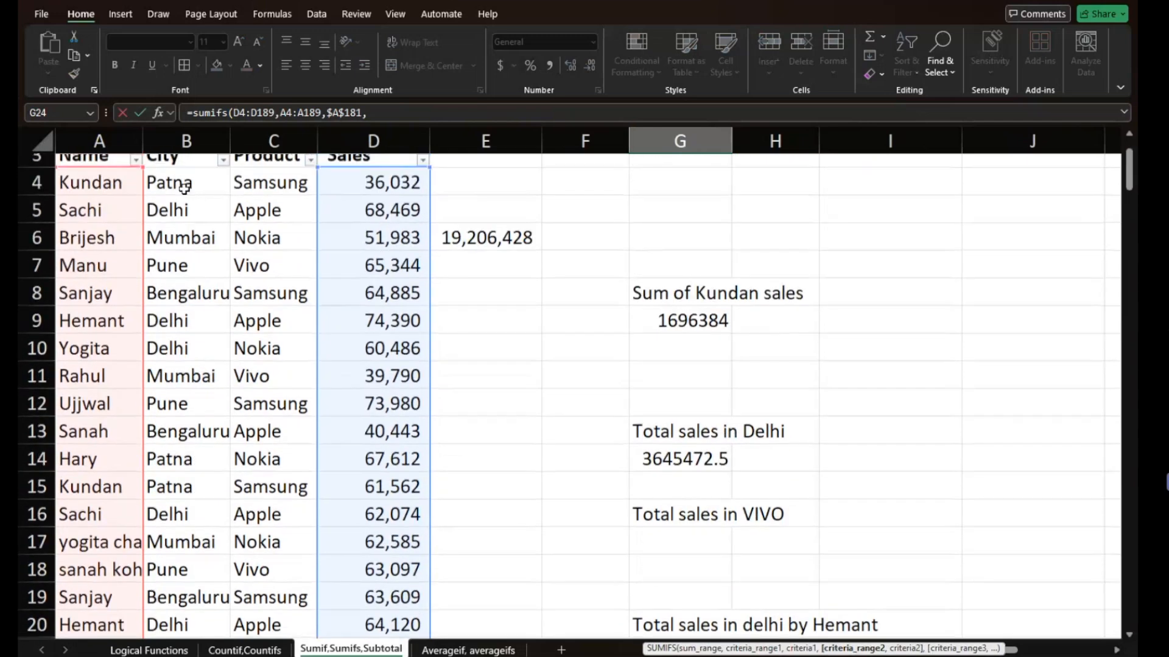
{"action": "scroll", "coordinate": [183, 188], "scroll_direction": "up", "scroll_amount": 1}
{"action": "left_click", "coordinate": [172, 235]}
{"action": "key", "text": "ctrl+shift+Down"}
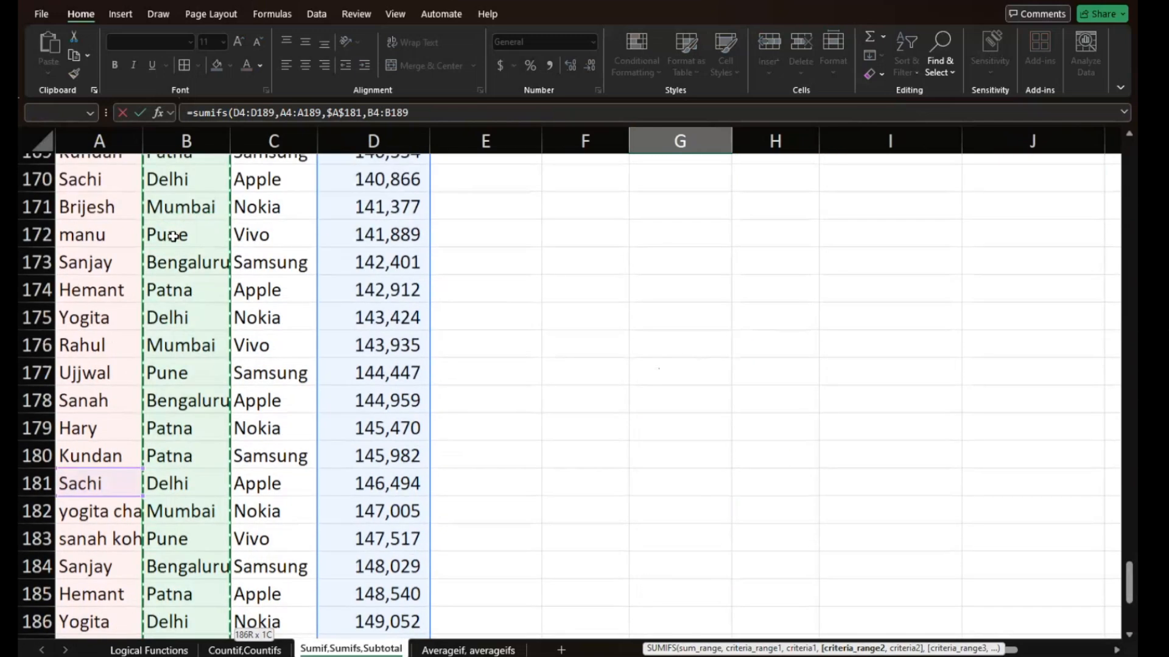
{"action": "type", "text": ","}
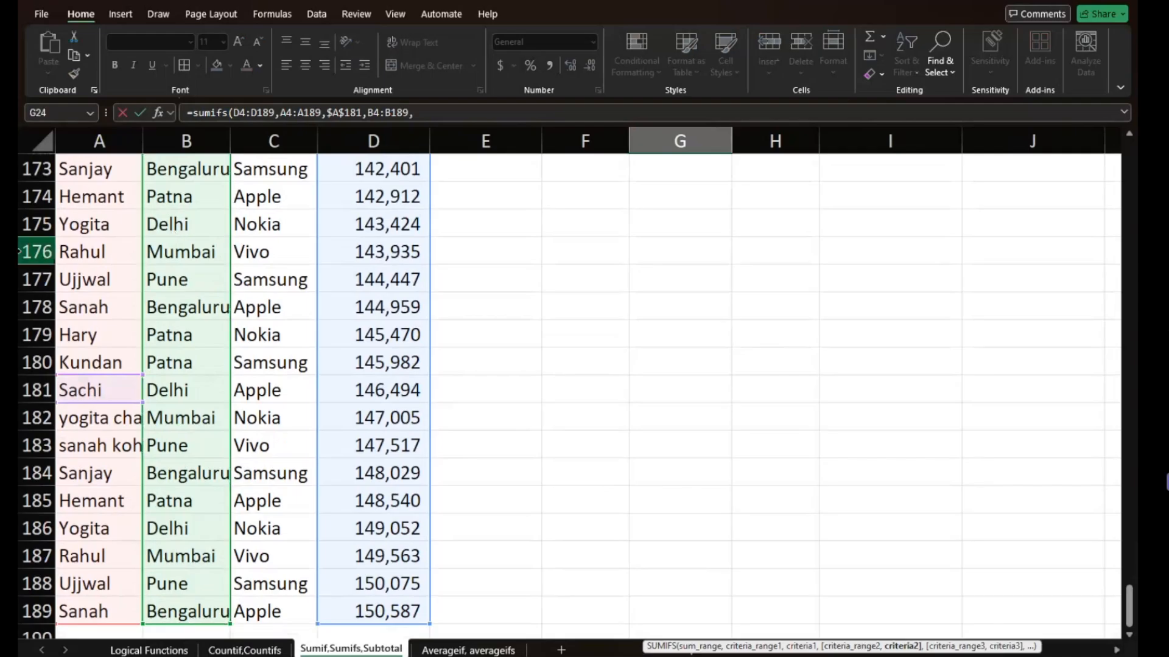
- Use the Delhi cell B181 as the second criterion of the G24 SUMIFS, locked as the absolute reference $B$181
{"action": "left_click", "coordinate": [172, 386]}
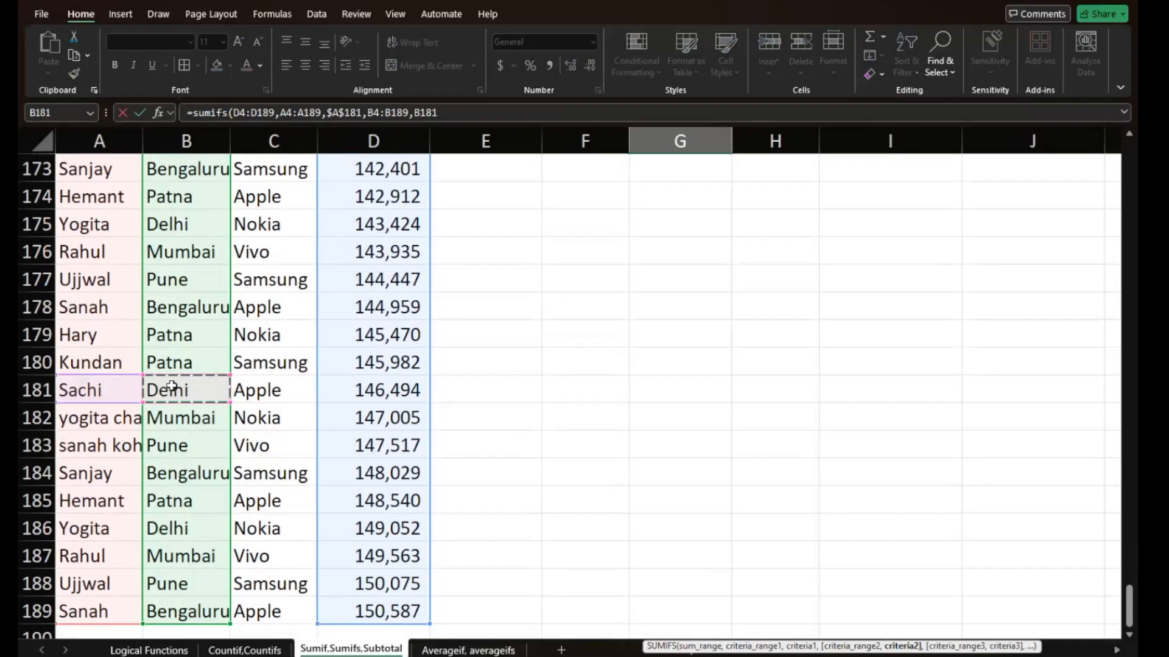
{"action": "key", "text": "F4"}
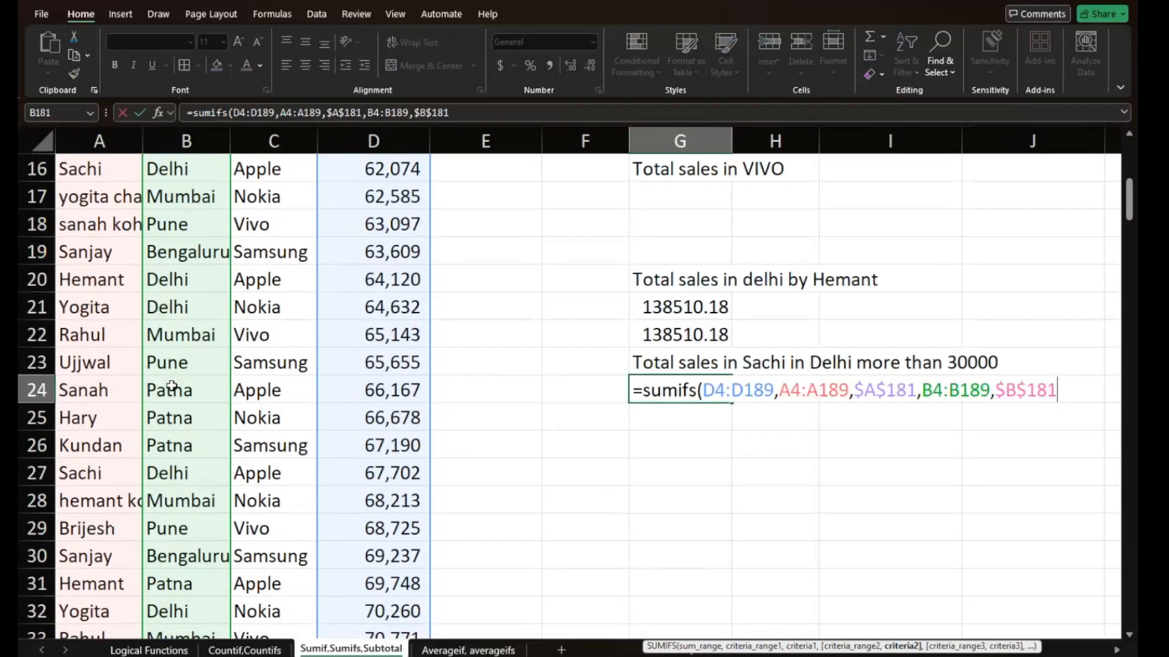
{"action": "type", "text": ","}
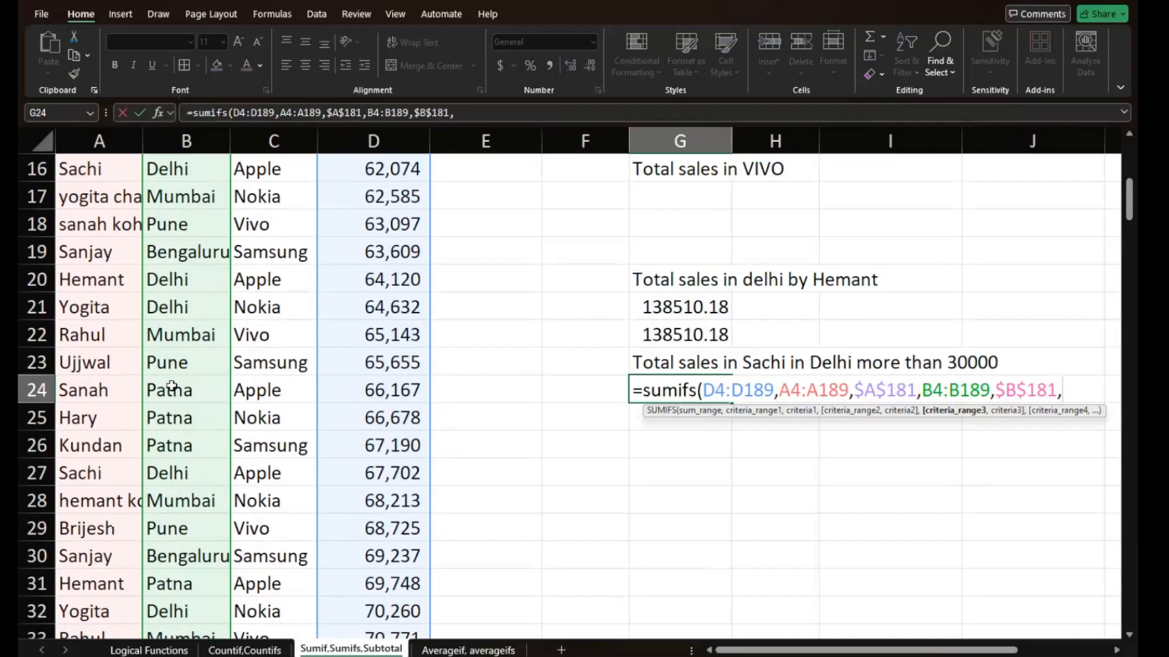
- Set the third criteria range of the G24 SUMIFS to the sales cells D4:D189
{"action": "scroll", "coordinate": [342, 365], "scroll_direction": "up", "scroll_amount": 5}
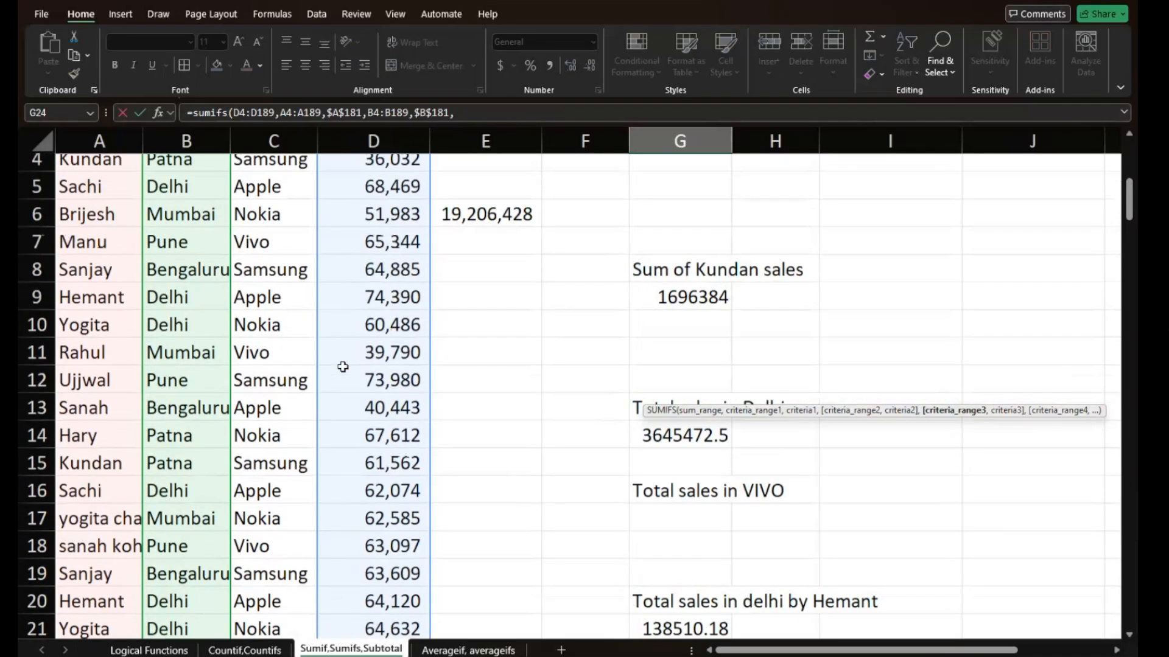
{"action": "left_click", "coordinate": [358, 251]}
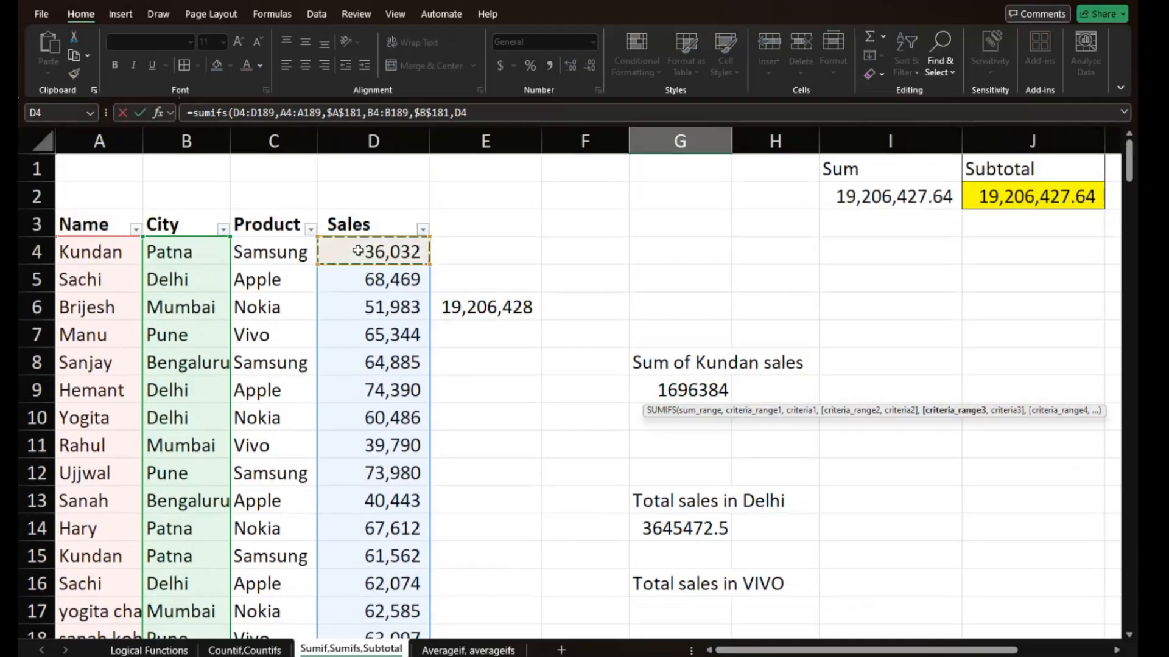
{"action": "key", "text": "ctrl+shift+Down"}
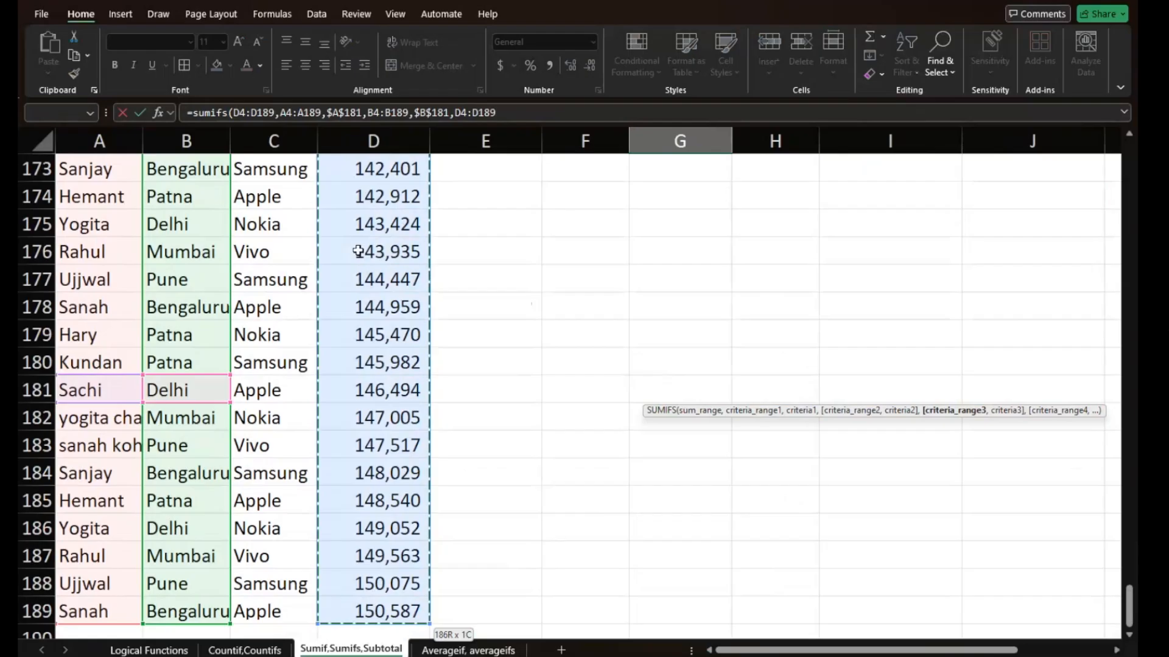
{"action": "type", "text": ","}
- Enter ">30000" as the third criterion and complete the SUMIFS formula in G24
{"action": "scroll", "coordinate": [357, 251], "scroll_direction": "up", "scroll_amount": 19}
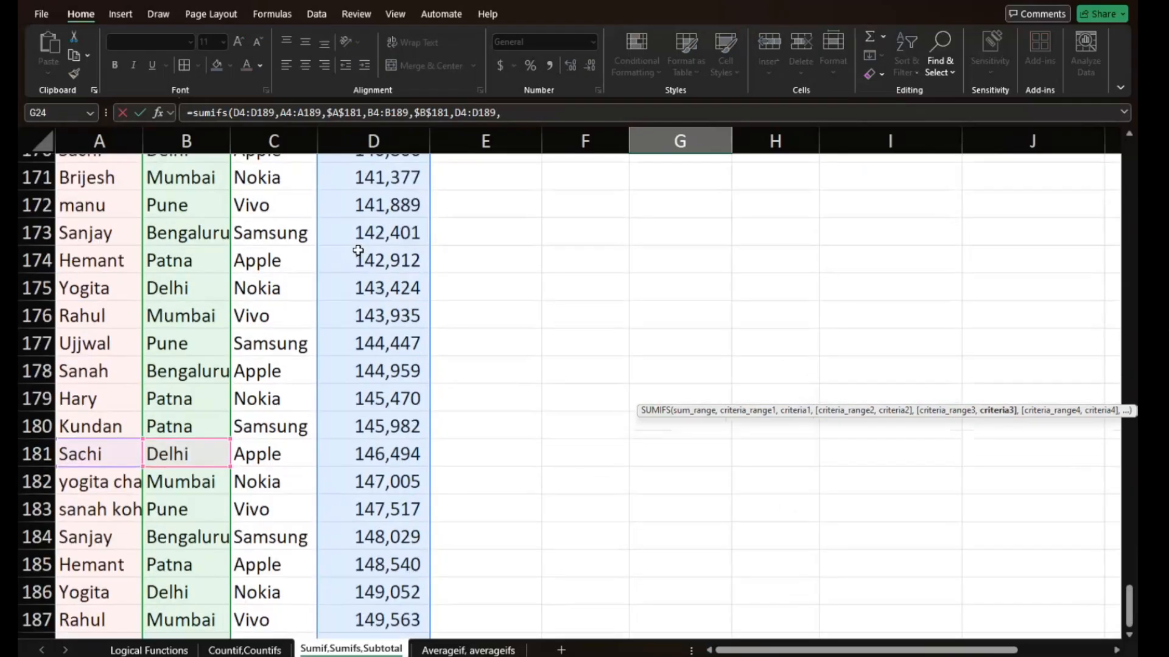
{"action": "scroll", "coordinate": [357, 250], "scroll_direction": "up", "scroll_amount": 20}
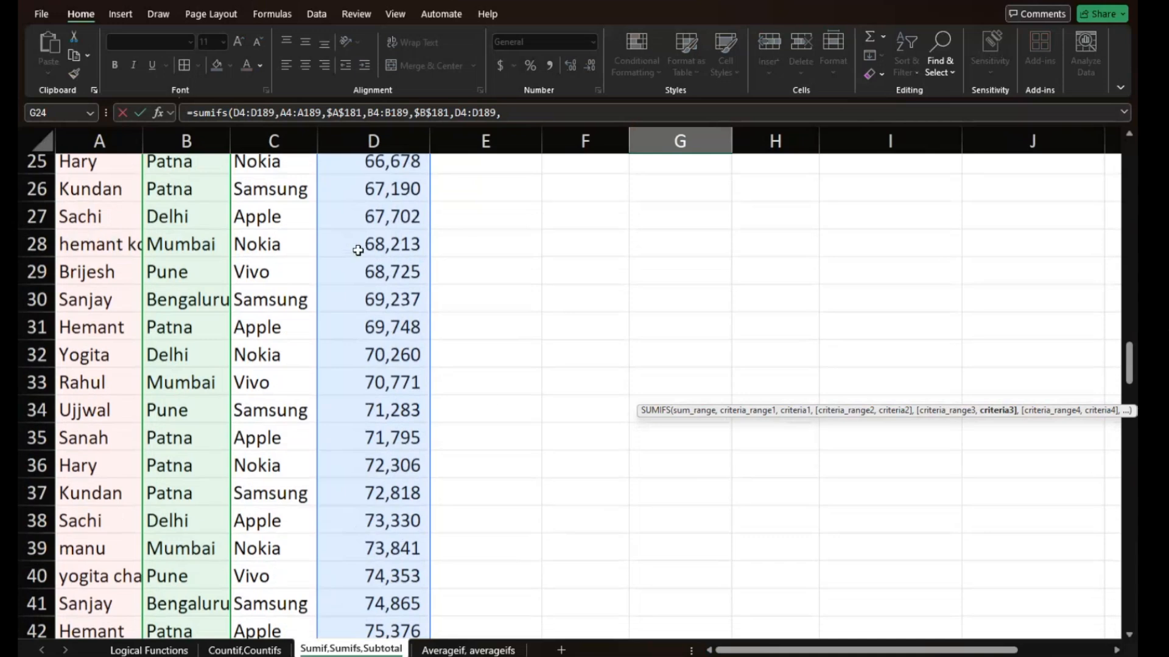
{"action": "scroll", "coordinate": [358, 250], "scroll_direction": "up", "scroll_amount": 8}
{"action": "scroll", "coordinate": [358, 250], "scroll_direction": "down", "scroll_amount": 7}
{"action": "scroll", "coordinate": [358, 251], "scroll_direction": "up", "scroll_amount": 1}
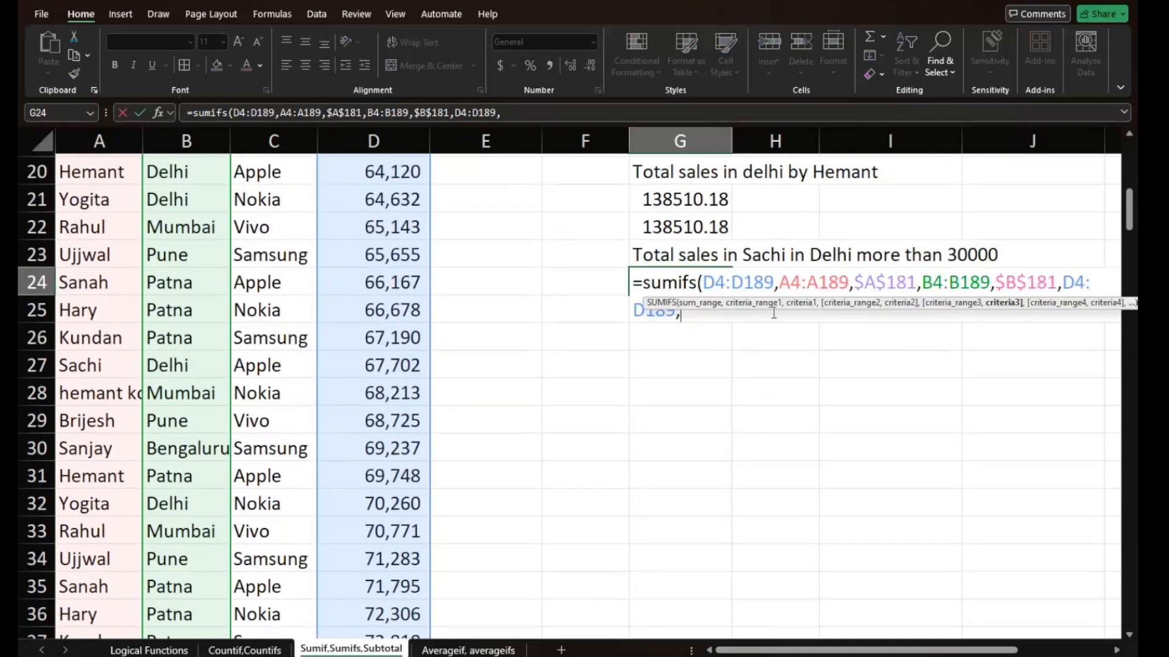
{"action": "type", "text": "\""}
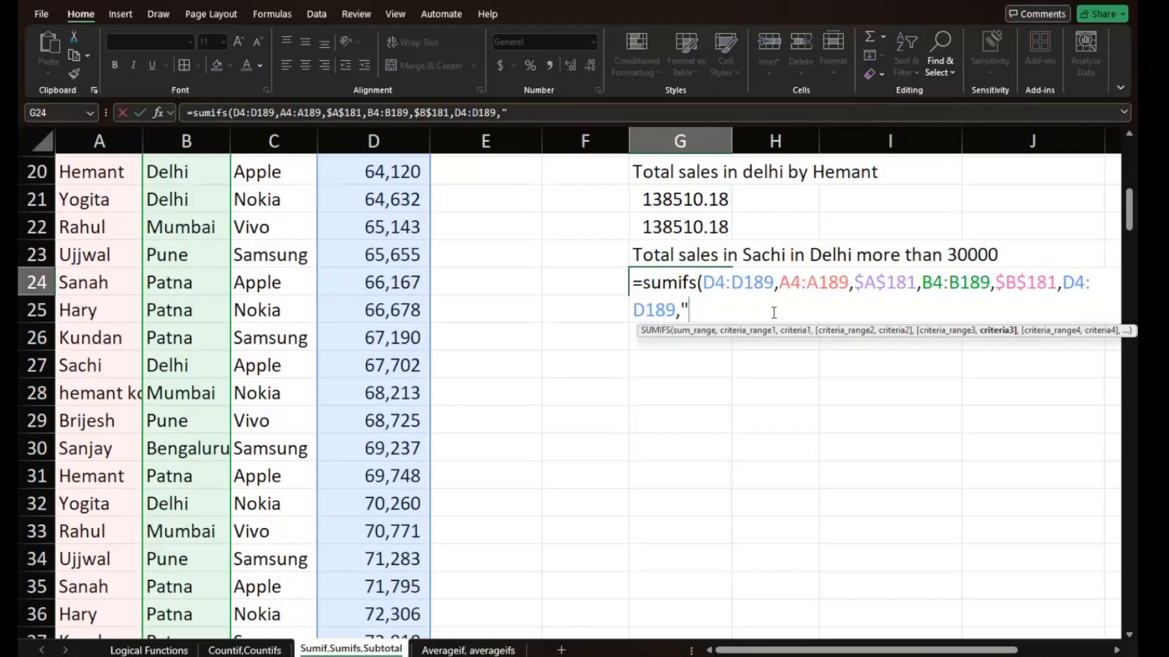
{"action": "type", "text": ">30000"}
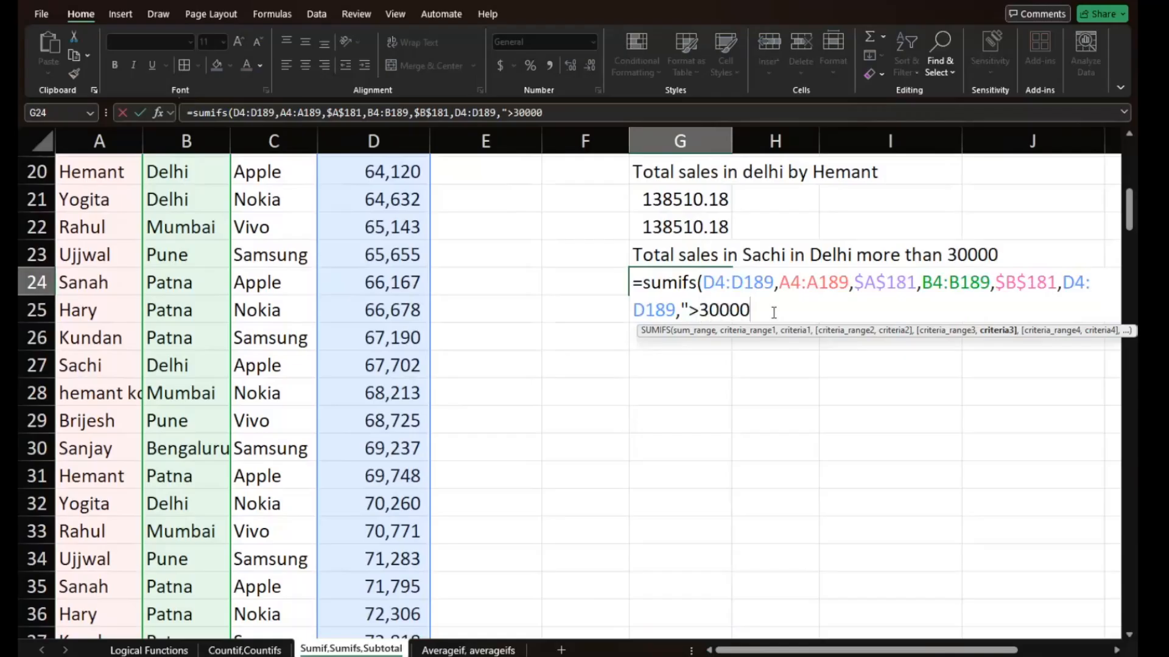
{"action": "type", "text": "\")"}
{"action": "key", "text": "Return"}
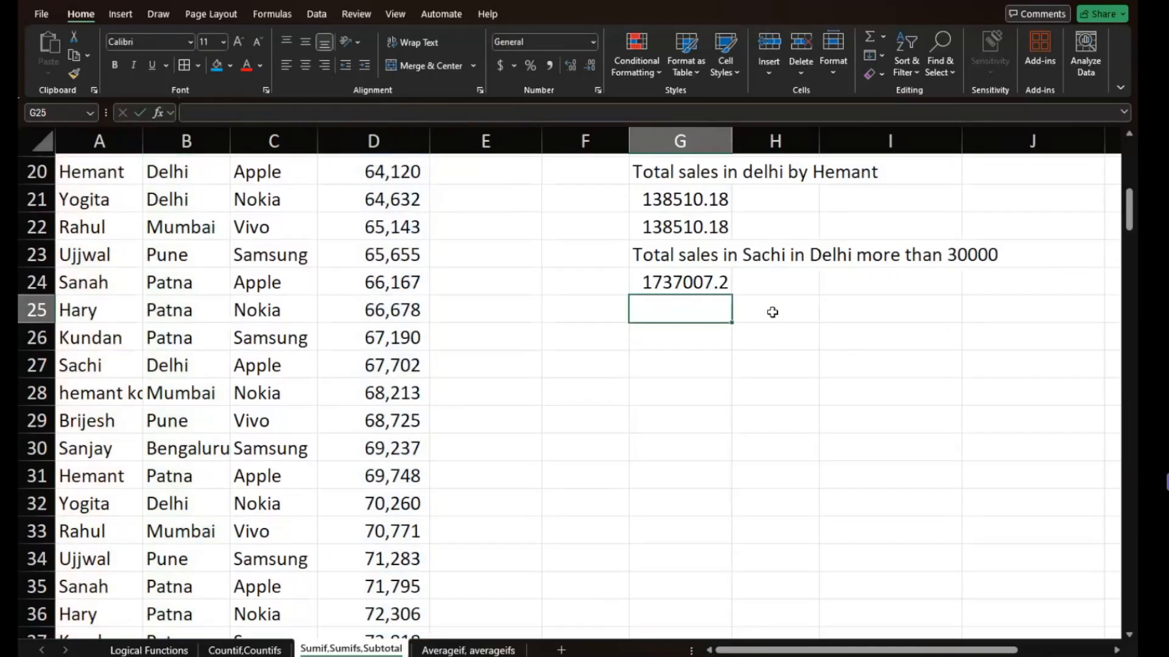
- Review the arguments of the completed SUMIFS formula in G24
{"action": "double_click", "coordinate": [678, 280]}
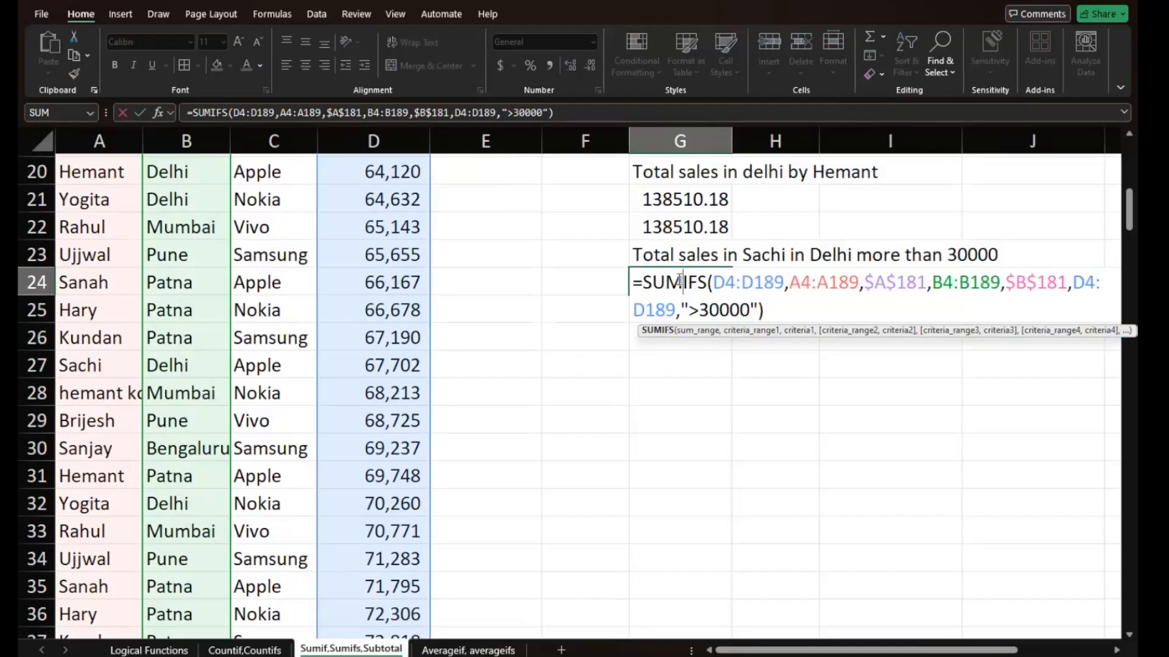
{"action": "key", "text": "Return"}
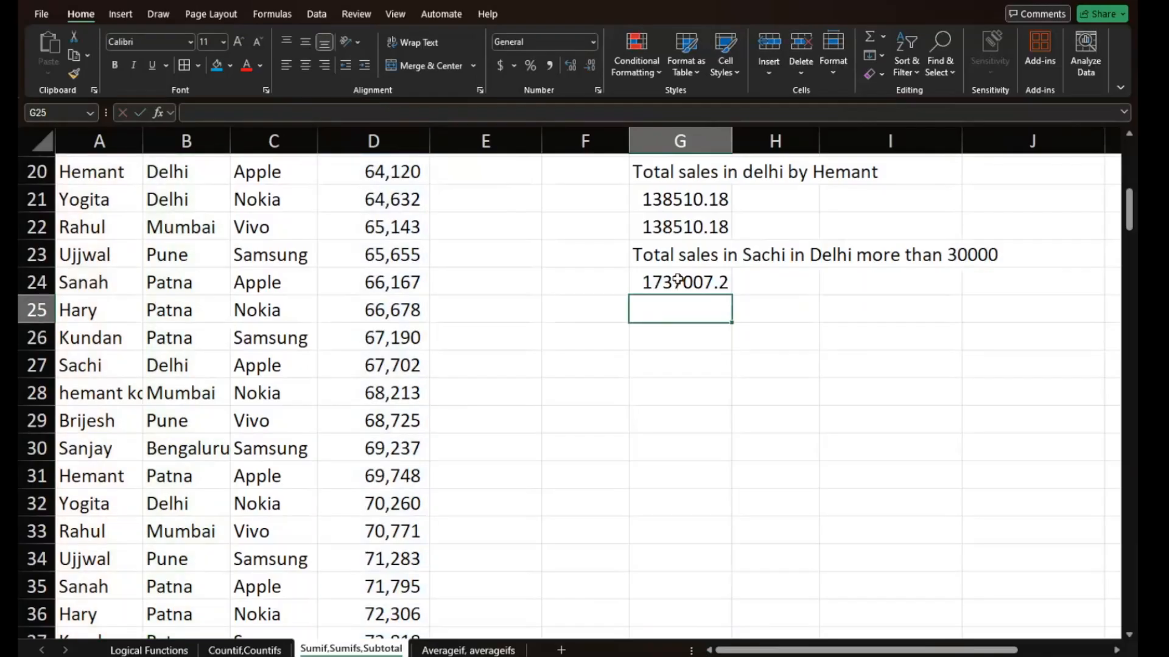
{"action": "scroll", "coordinate": [678, 280], "scroll_direction": "up", "scroll_amount": 6}
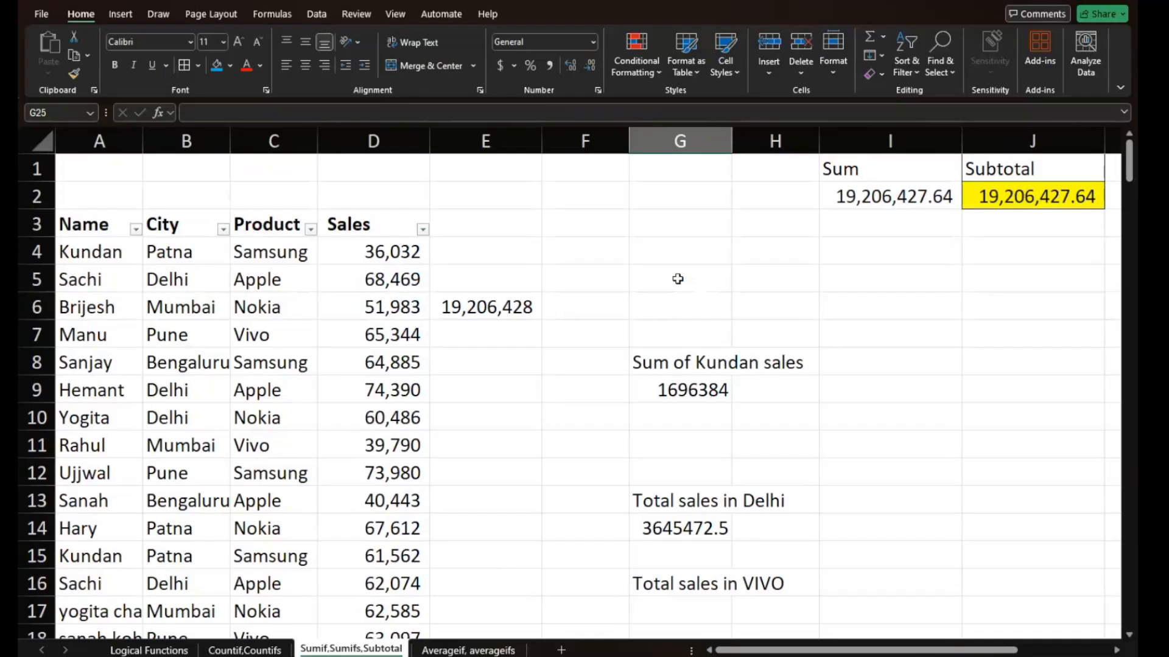
- On the Averageif, averageifs sheet, clear the existing average results in G5, G10, G13, G17 and G20
{"action": "left_click", "coordinate": [449, 650]}
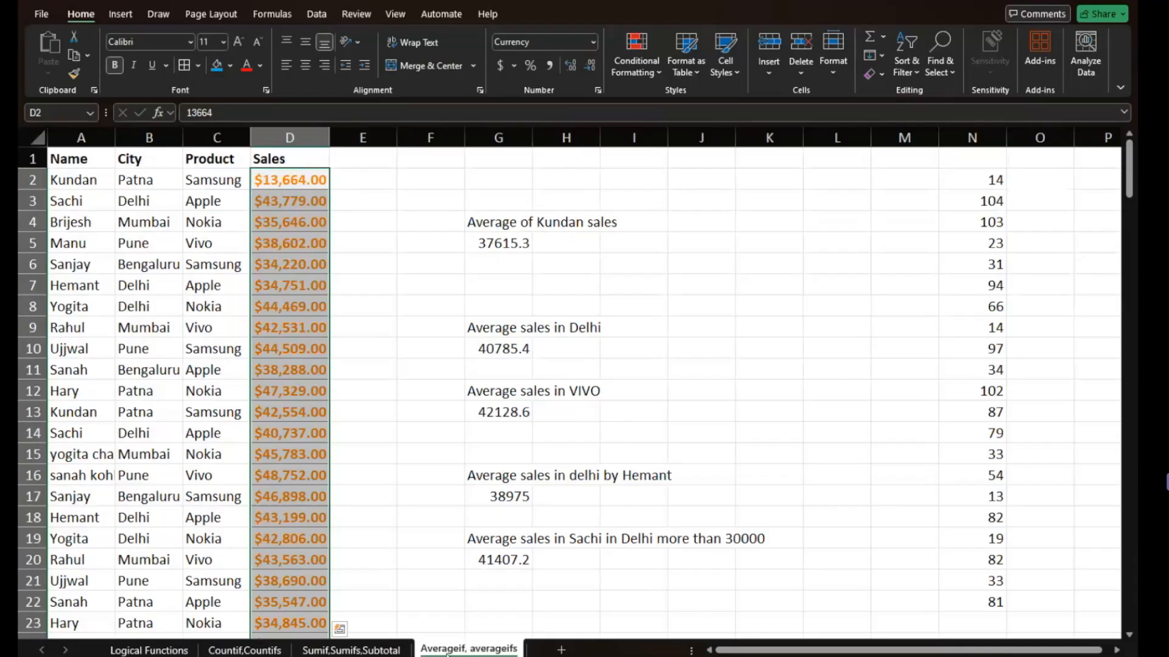
{"action": "left_click", "coordinate": [379, 277]}
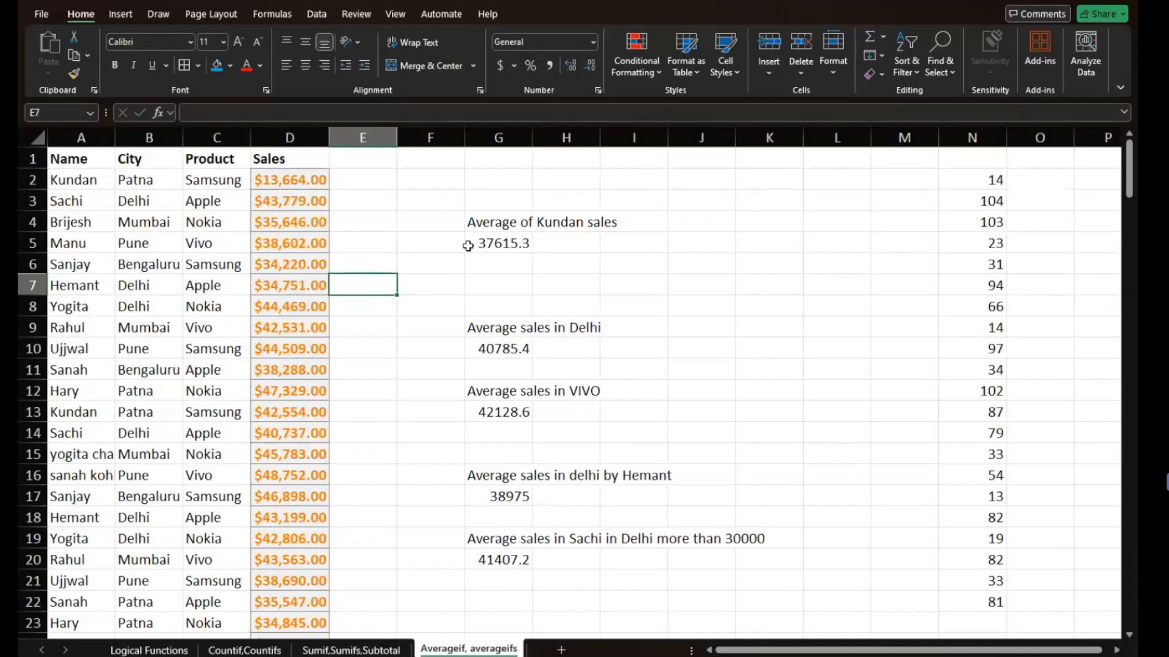
{"action": "double_click", "coordinate": [494, 242]}
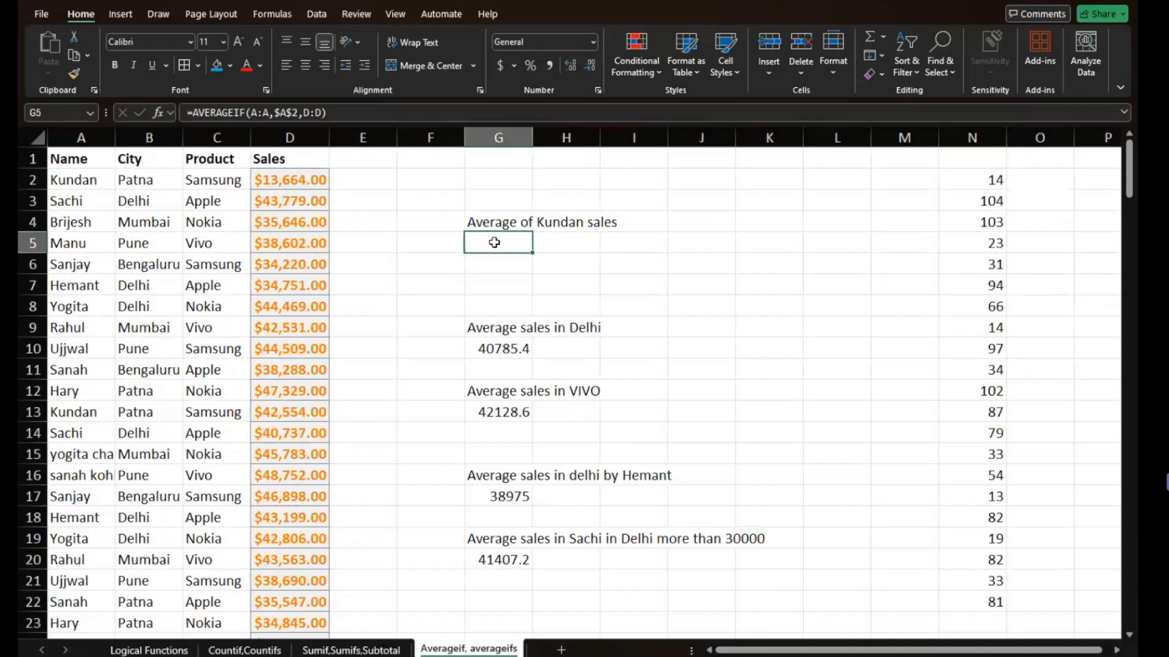
{"action": "key", "text": "Down"}
{"action": "key", "text": "Down"}
{"action": "key", "text": "Down"}
{"action": "key", "text": "Down"}
{"action": "key", "text": "Down"}
{"action": "key", "text": "Down"}
{"action": "key", "text": "Down"}
{"action": "key", "text": "Down"}
{"action": "key", "text": "Down"}
{"action": "key", "text": "Down"}
{"action": "key", "text": "Down"}
{"action": "key", "text": "Down"}
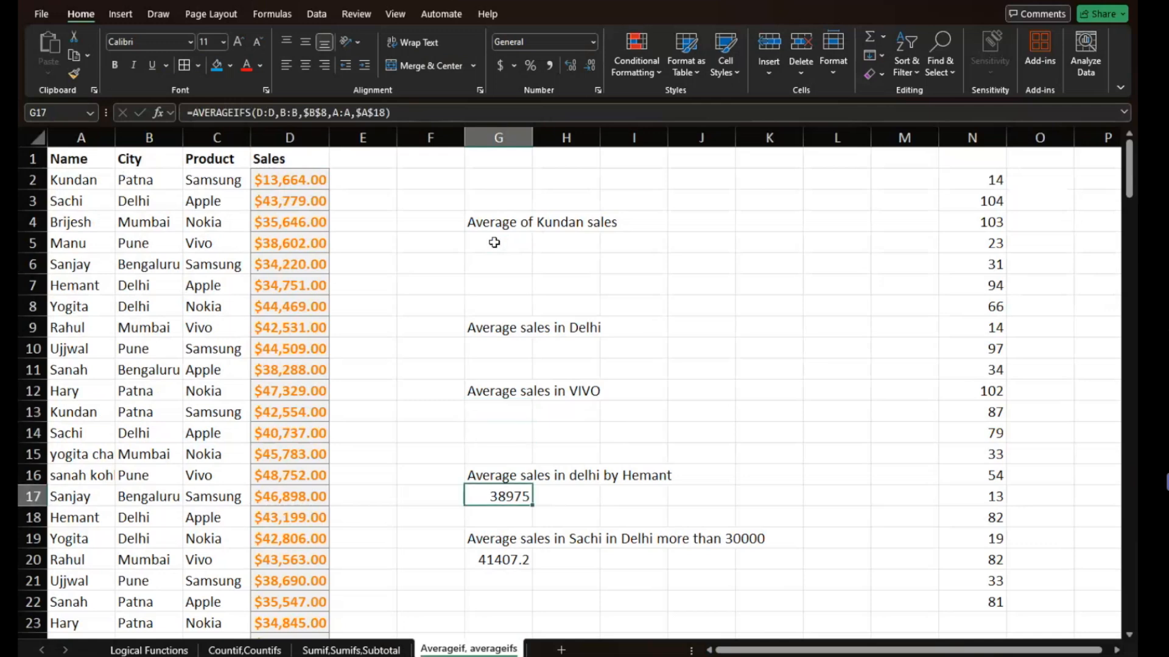
{"action": "key", "text": "Delete"}
{"action": "key", "text": "Down"}
{"action": "key", "text": "Down"}
{"action": "key", "text": "Down"}
{"action": "key", "text": "Delete"}
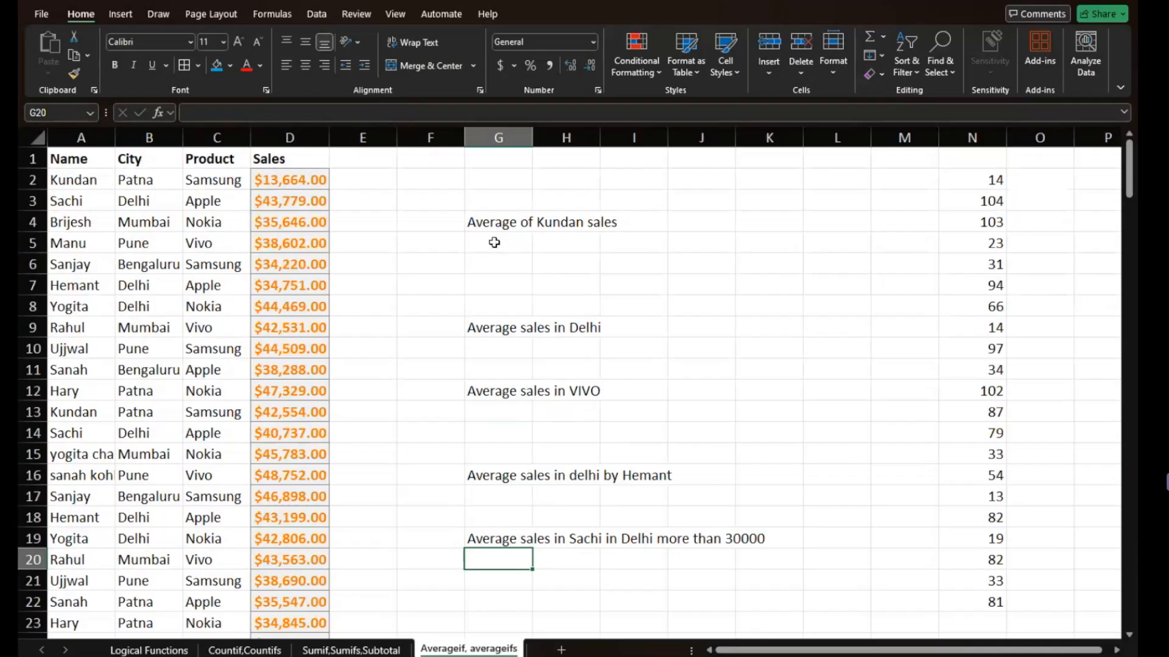
- Begin an AVERAGEIF formula in G5, below the first average label
{"action": "key", "text": "Up"}
{"action": "key", "text": "Up"}
{"action": "key", "text": "Up"}
{"action": "key", "text": "Up"}
{"action": "key", "text": "Up"}
{"action": "key", "text": "Up"}
{"action": "key", "text": "Up"}
{"action": "key", "text": "Up"}
{"action": "key", "text": "Up"}
{"action": "key", "text": "Up"}
{"action": "key", "text": "Up"}
{"action": "key", "text": "Up"}
{"action": "key", "text": "Up"}
{"action": "key", "text": "Up"}
{"action": "key", "text": "Up"}
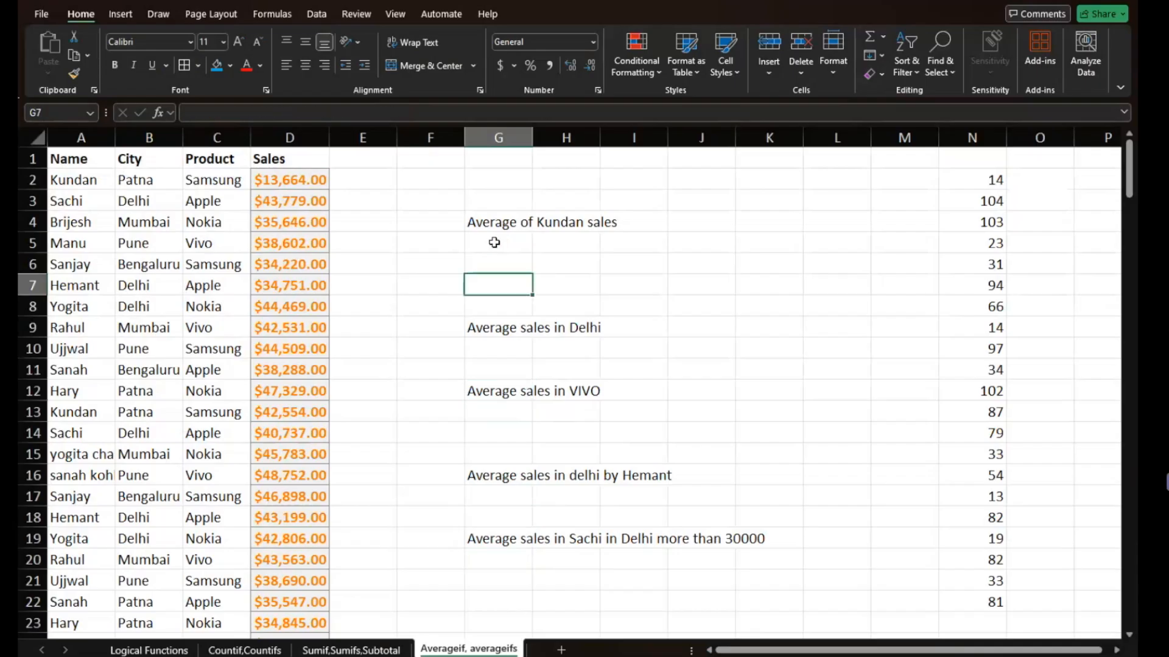
{"action": "type", "text": "=a"}
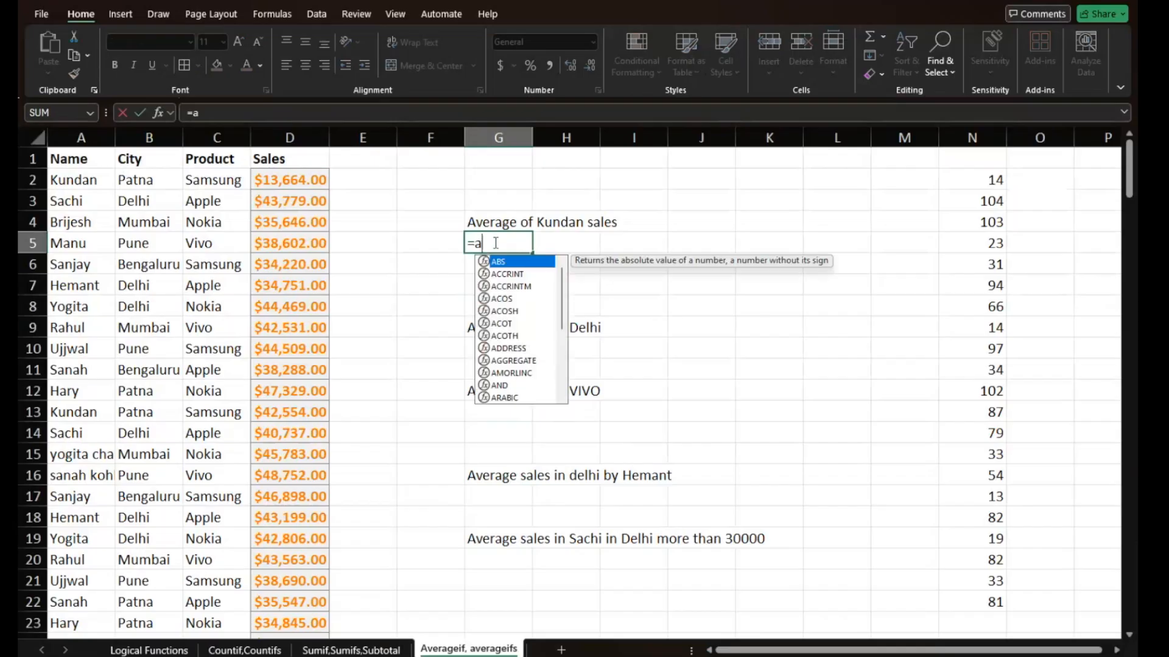
{"action": "type", "text": "verage"}
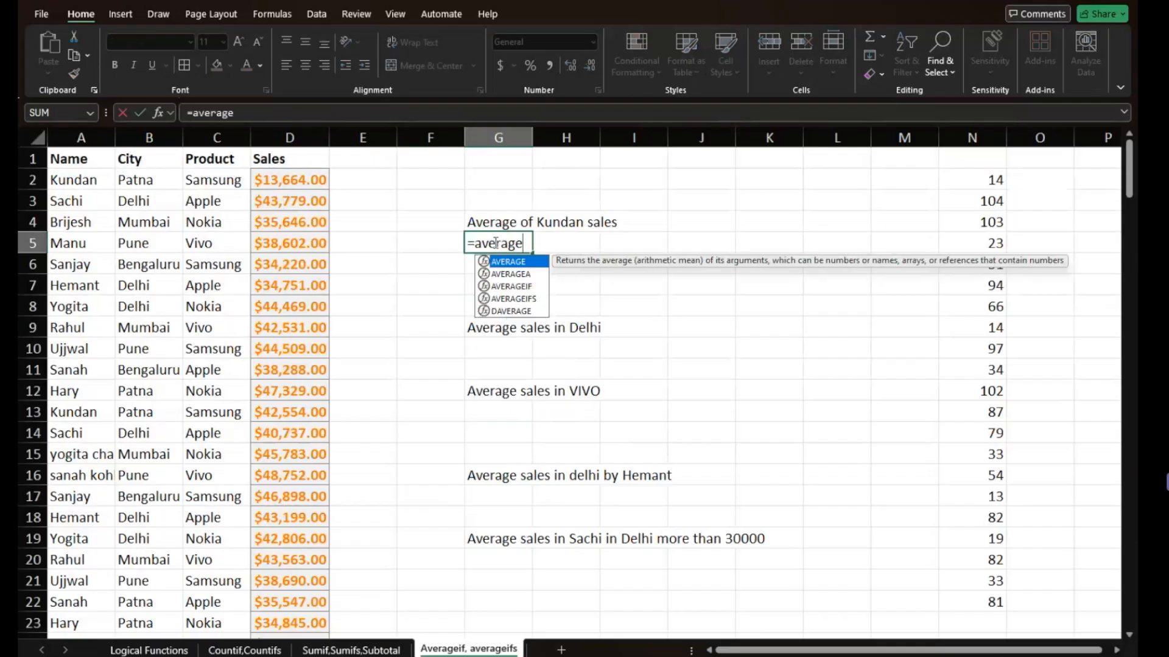
{"action": "type", "text": "("}
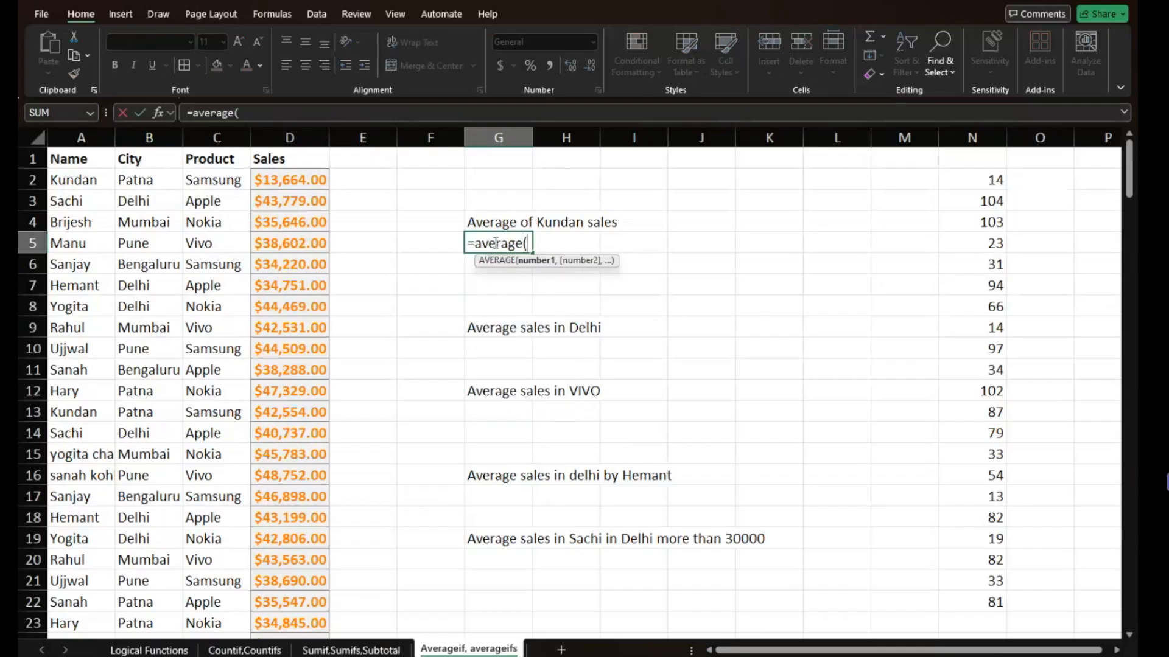
{"action": "key", "text": "BackSpace"}
{"action": "type", "text": "if"}
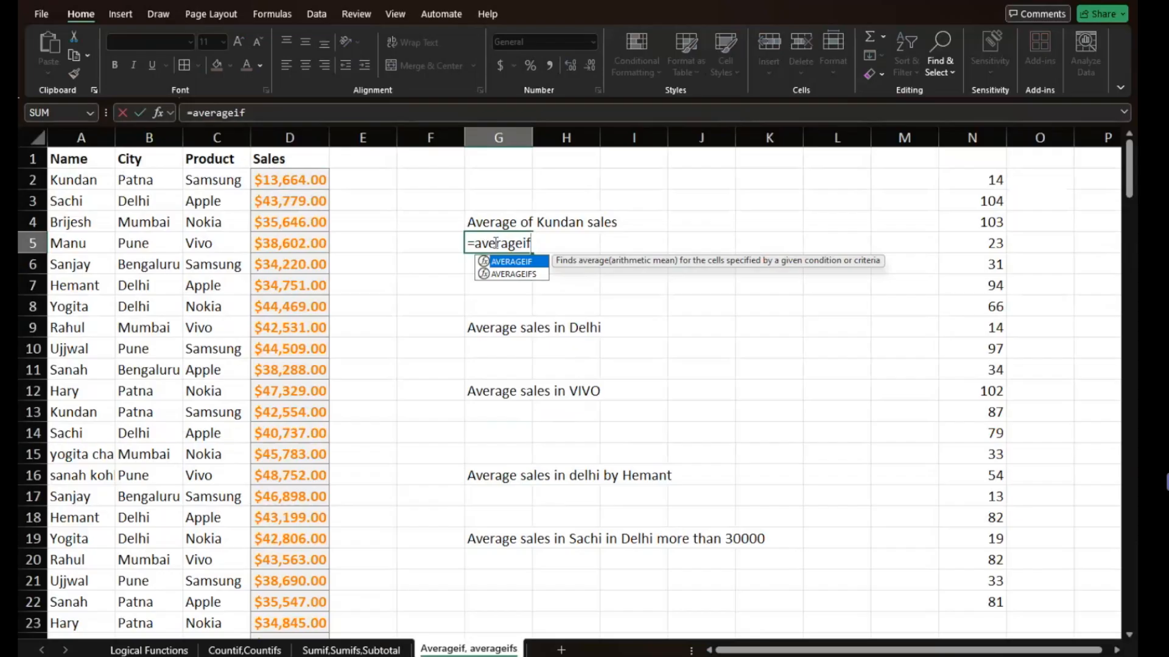
{"action": "type", "text": "("}
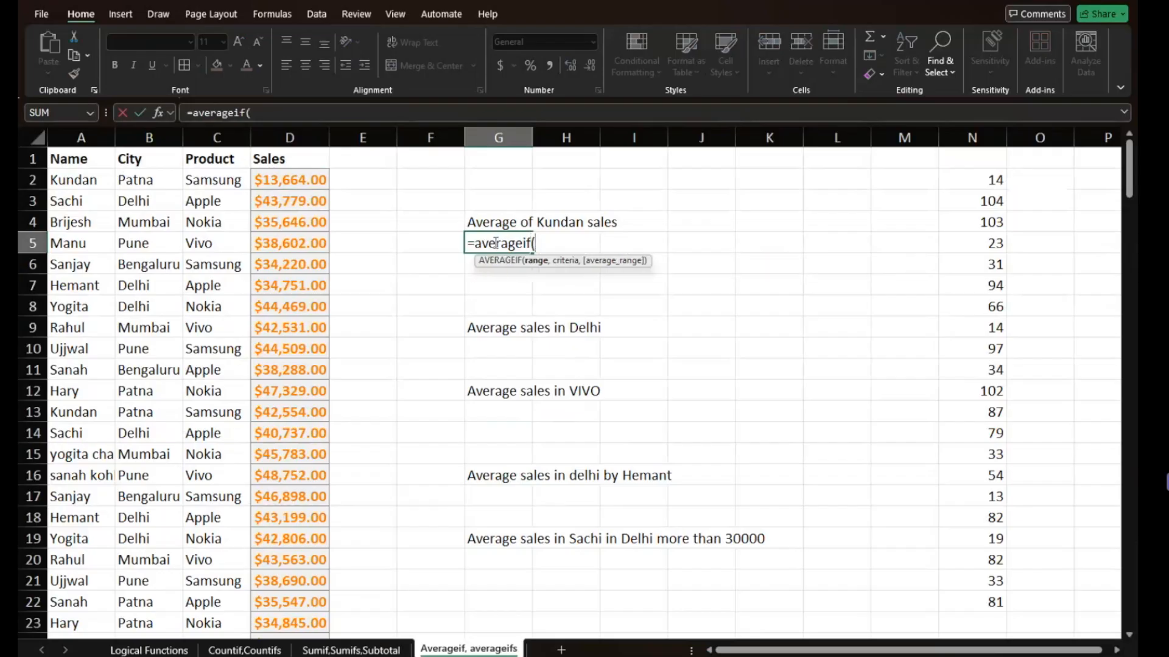
- Set the G5 AVERAGEIF range to the name column $A$1:$A$187 and its criterion to the absolute reference $A$2
{"action": "left_click", "coordinate": [74, 156]}
{"action": "key", "text": "ctrl+shift+Down"}
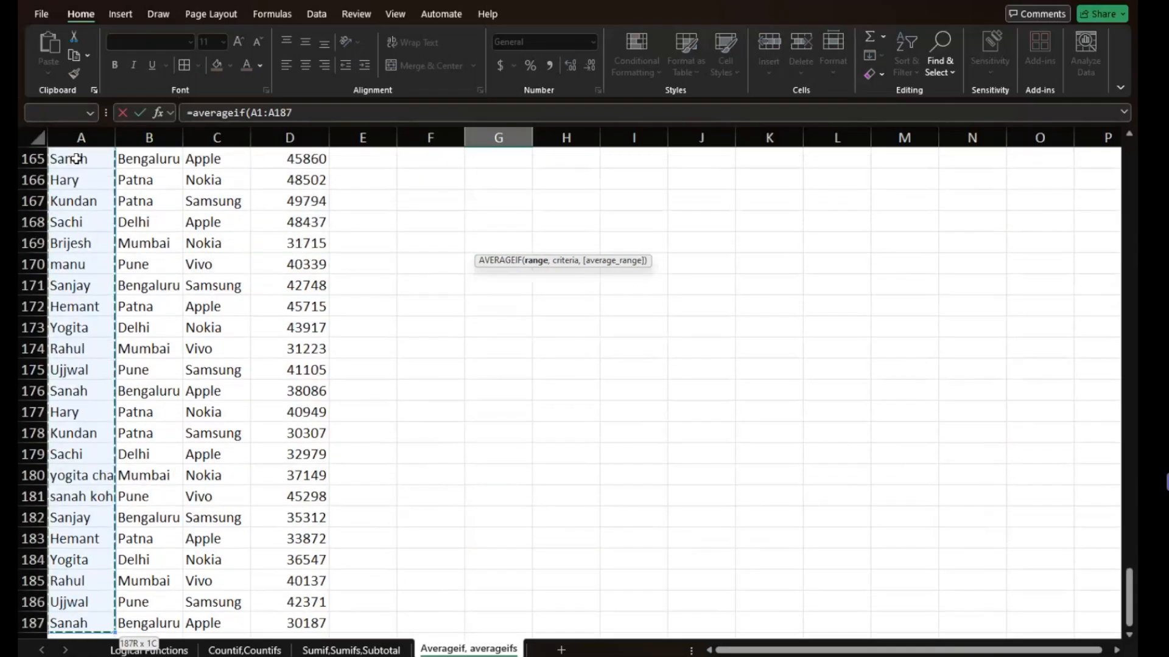
{"action": "key", "text": "F4"}
{"action": "type", "text": ","}
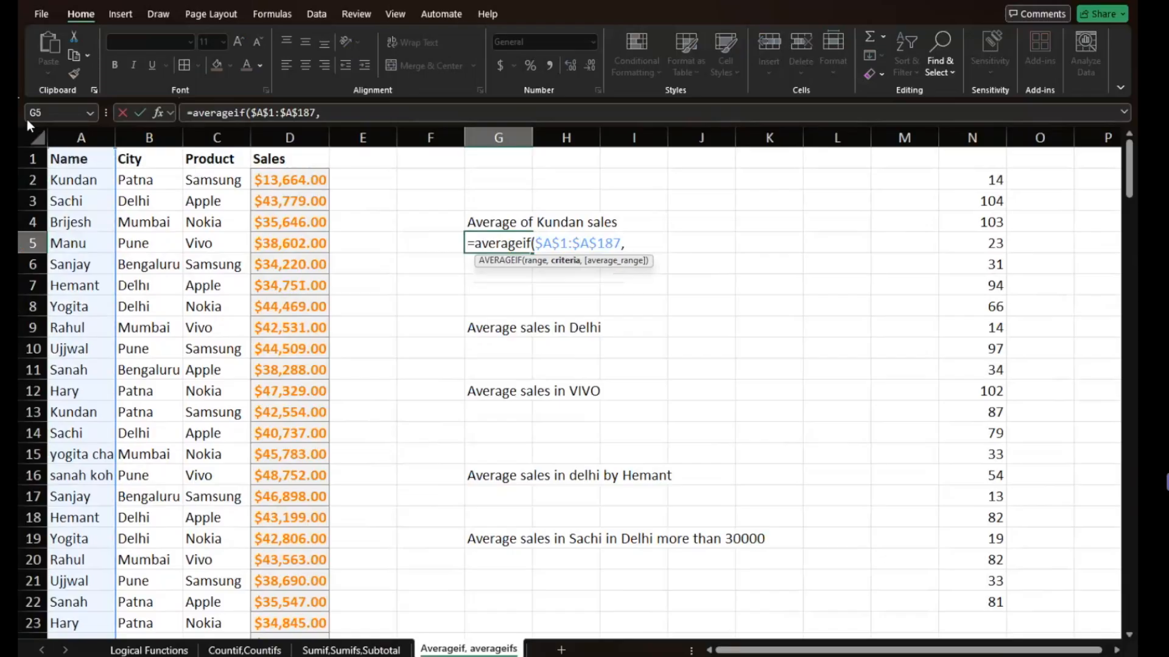
{"action": "left_click", "coordinate": [79, 185]}
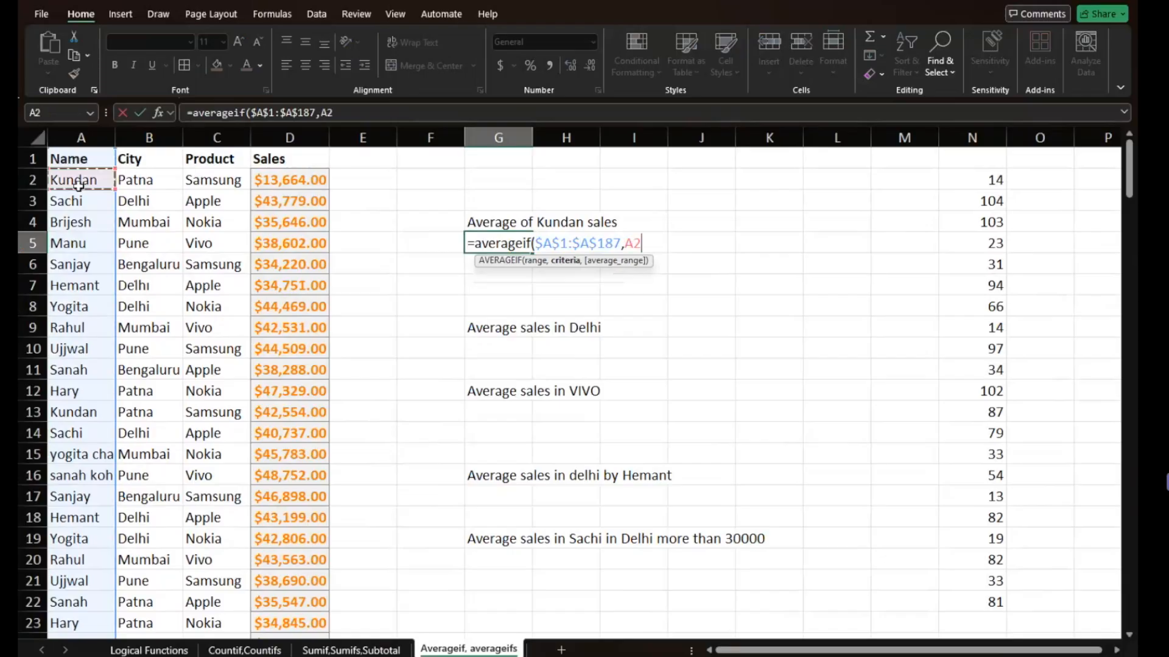
{"action": "key", "text": "F4"}
{"action": "type", "text": ","}
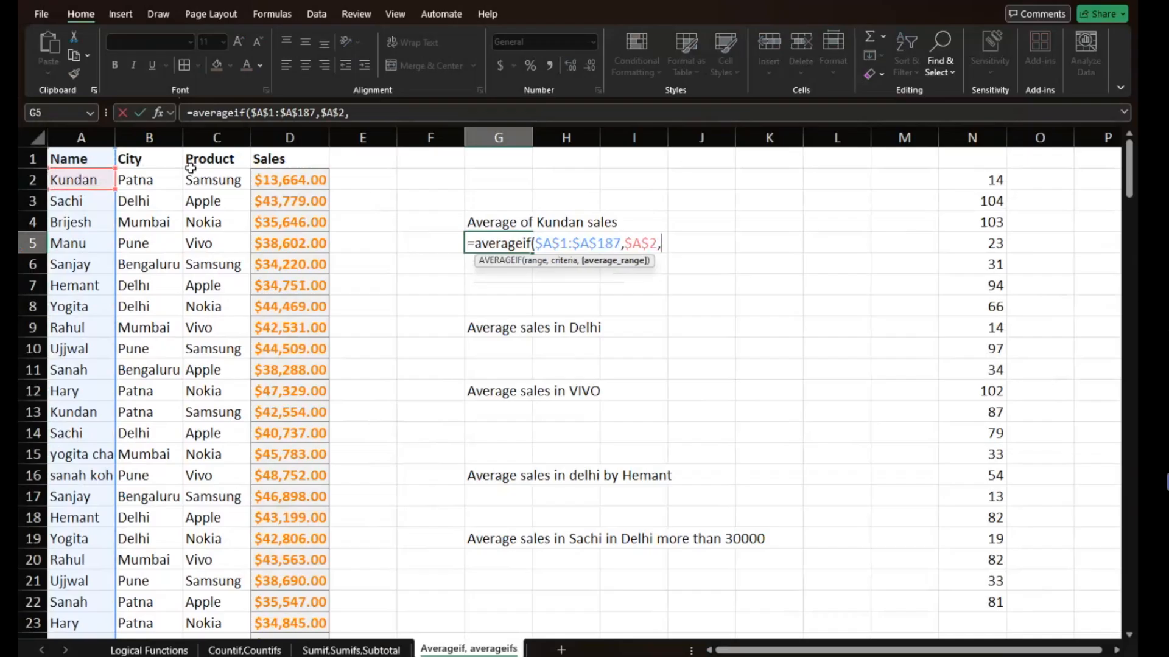
- Use the sales column $D$1:$D$187 as the average range and complete the AVERAGEIF formula in G5
{"action": "left_click", "coordinate": [283, 157]}
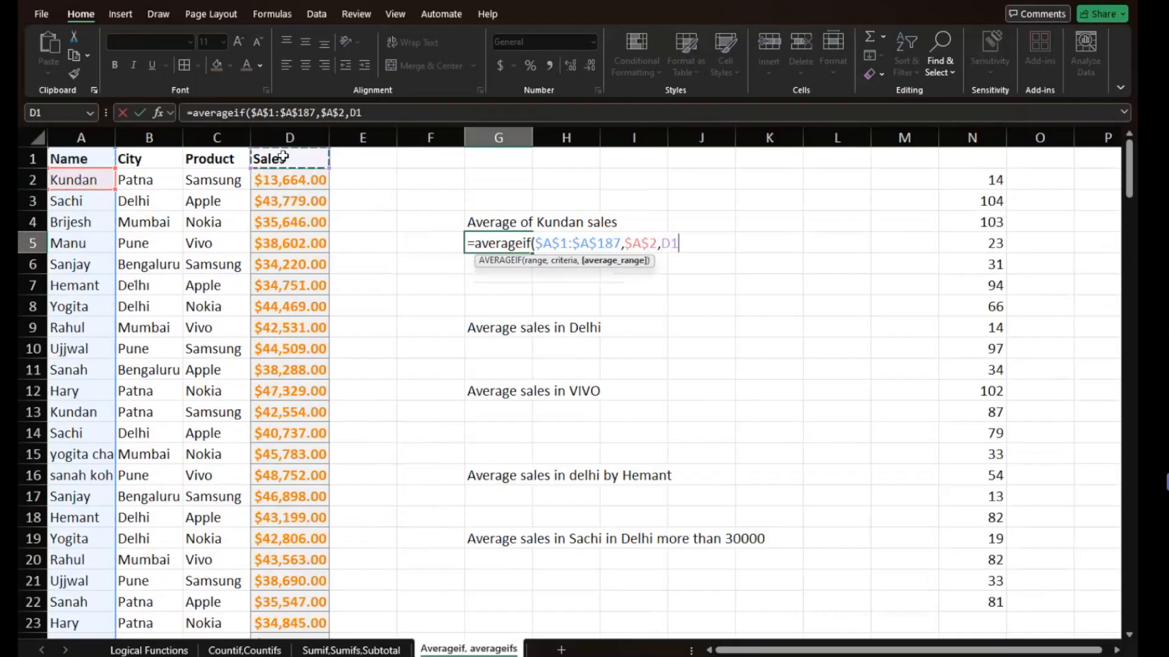
{"action": "key", "text": "ctrl+shift+Down"}
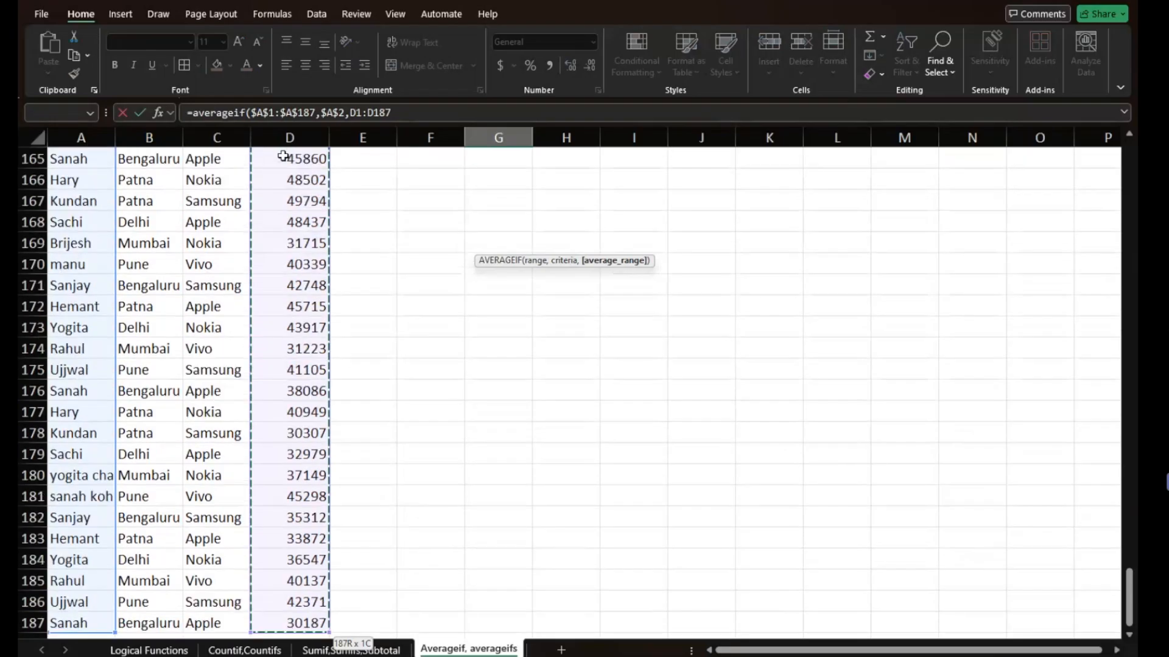
{"action": "type", "text": ")"}
{"action": "key", "text": "Return"}
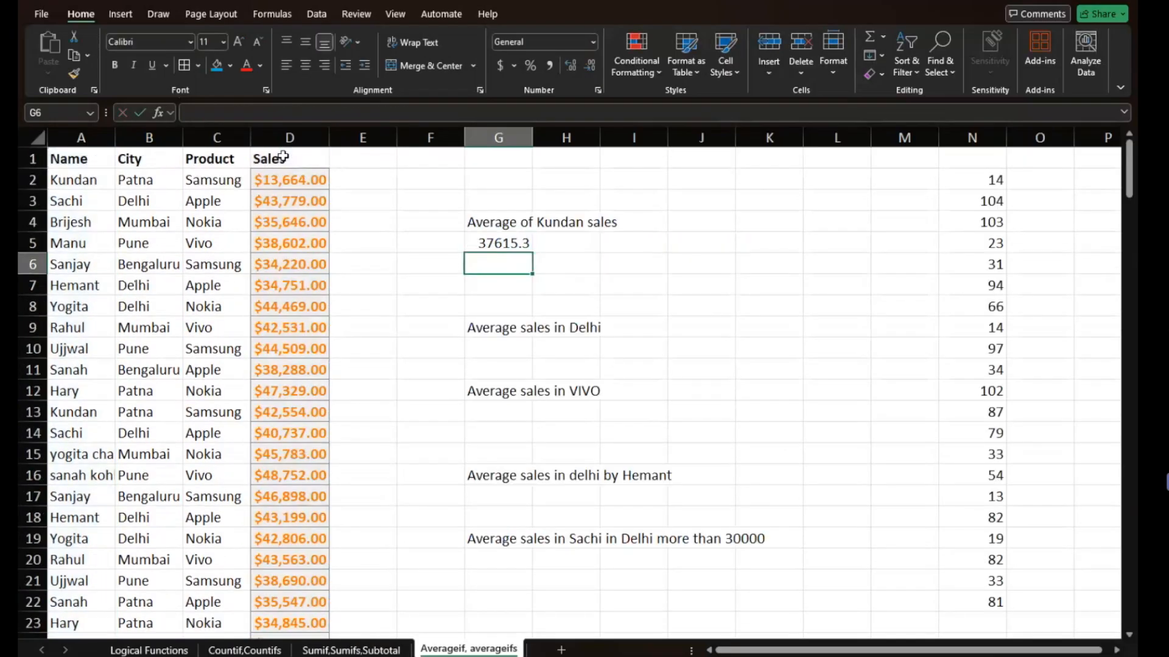
- Review the arguments of the completed AVERAGEIF formula in G5
{"action": "left_click", "coordinate": [500, 229]}
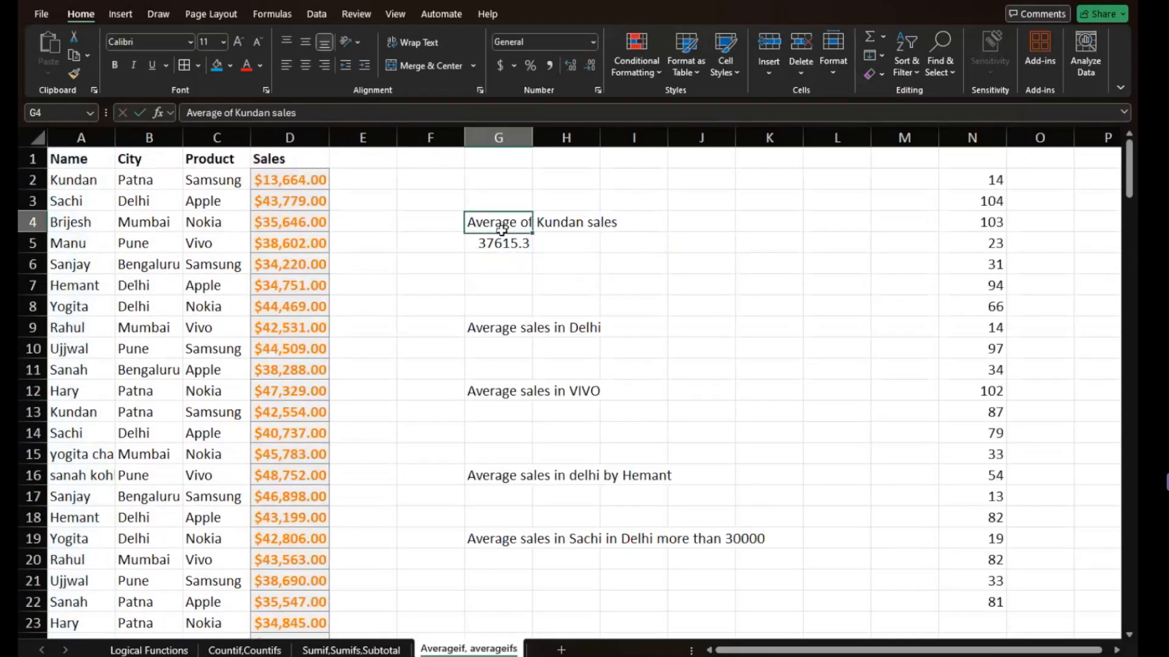
{"action": "left_click", "coordinate": [501, 243]}
{"action": "double_click", "coordinate": [499, 244]}
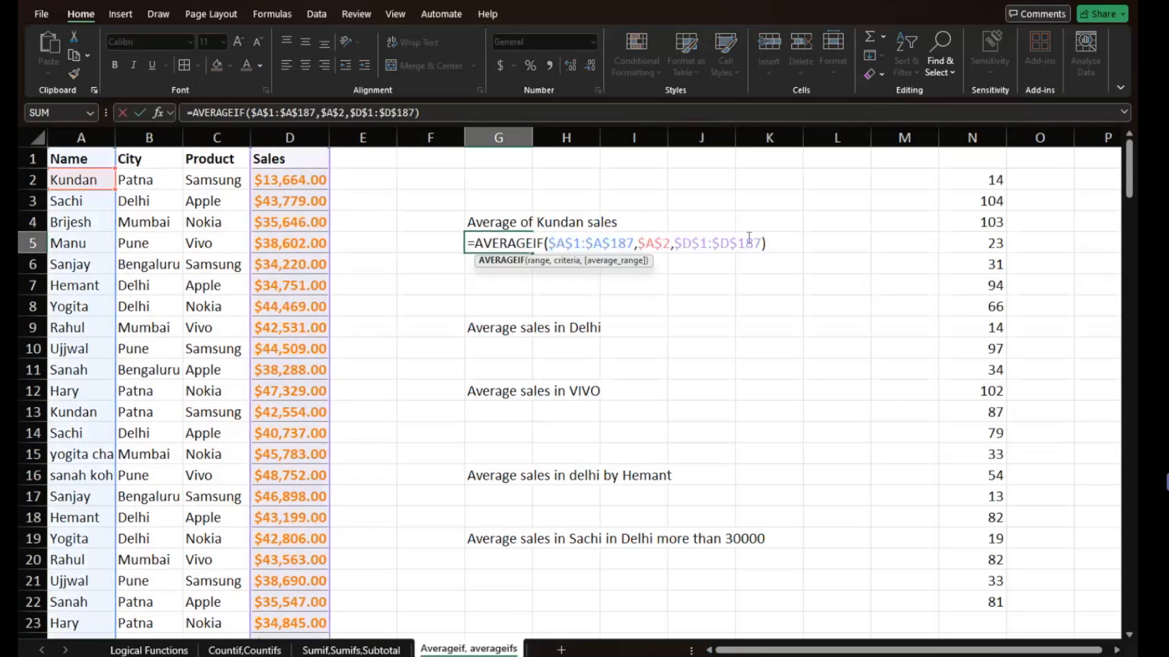
{"action": "left_click", "coordinate": [513, 348]}
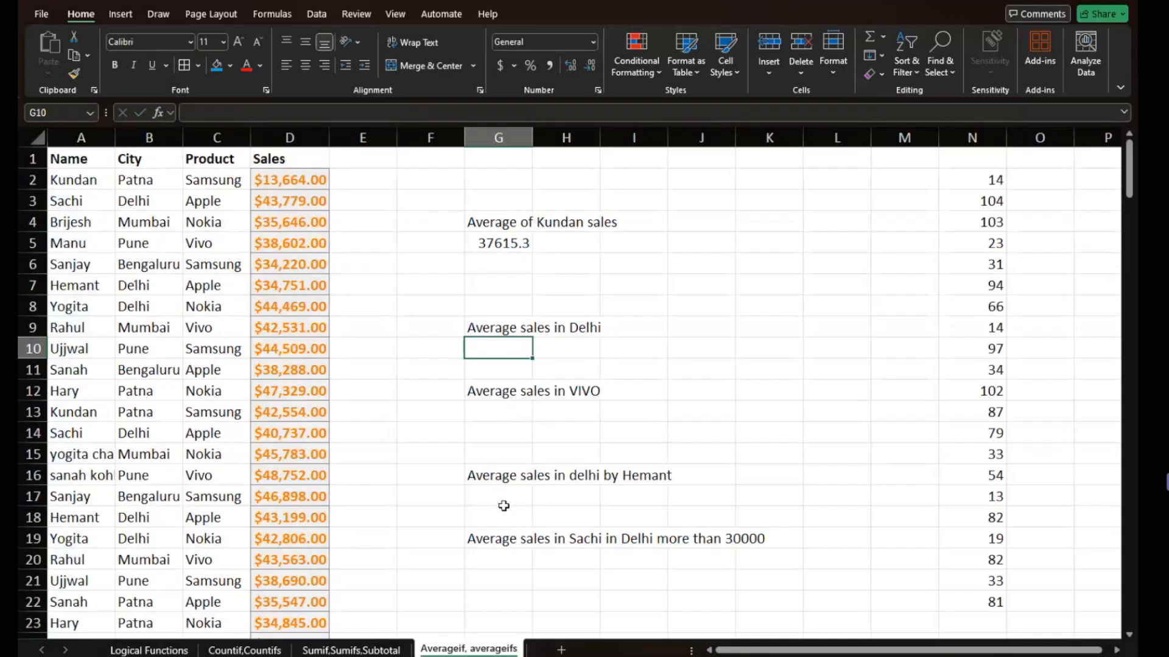
- Begin an AVERAGEIFS formula in G20 for the average with name, Delhi and more-than-30000 conditions
{"action": "left_click", "coordinate": [505, 561]}
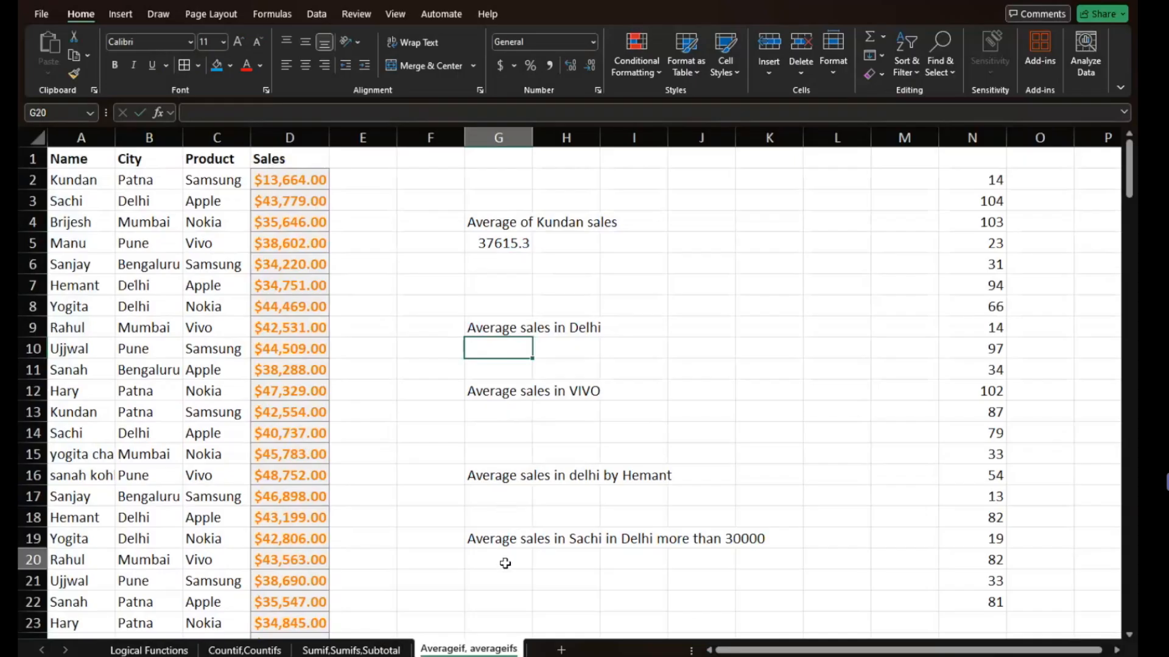
{"action": "type", "text": "="}
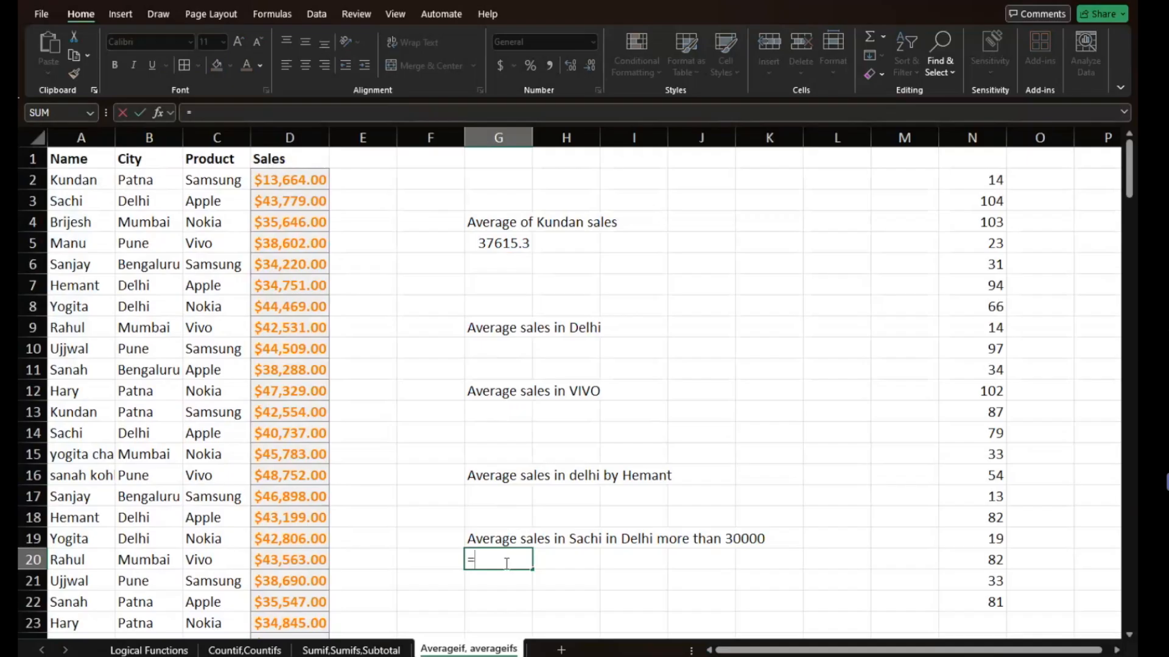
{"action": "type", "text": "avae"}
{"action": "key", "text": "BackSpace"}
{"action": "key", "text": "BackSpace"}
{"action": "type", "text": "er"}
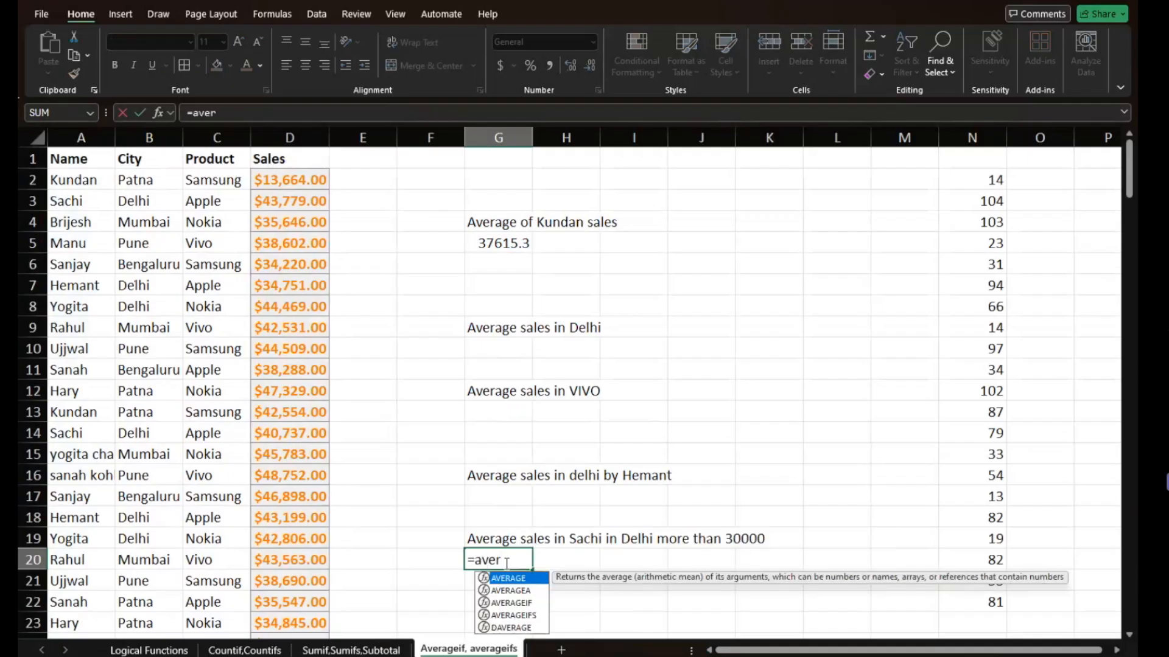
{"action": "key", "text": "Down"}
{"action": "key", "text": "Down"}
{"action": "key", "text": "Down"}
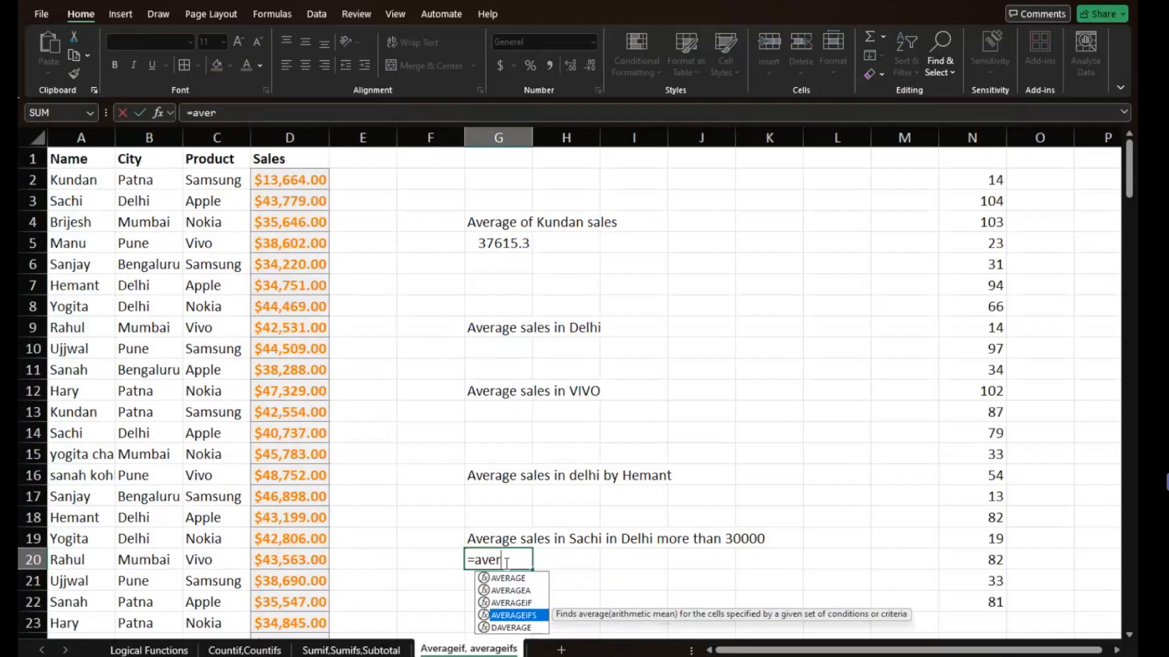
{"action": "key", "text": "Tab"}
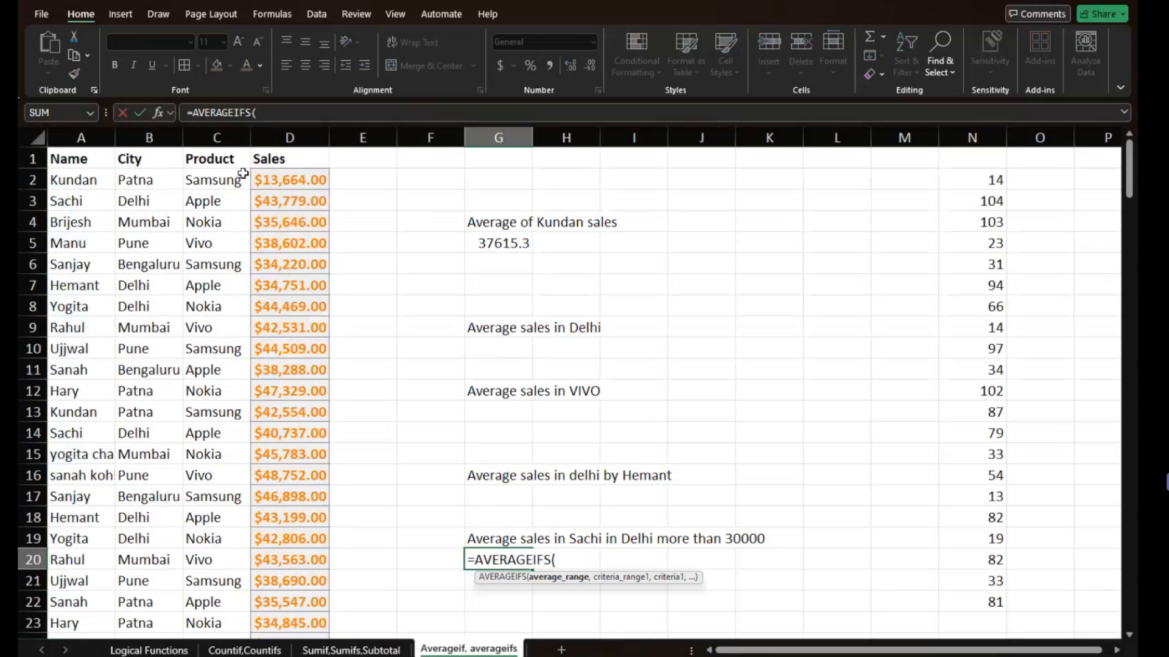
- Set the average range of the G20 AVERAGEIFS to the sales column, locked as $D$1:$D$187
{"action": "left_click", "coordinate": [274, 180]}
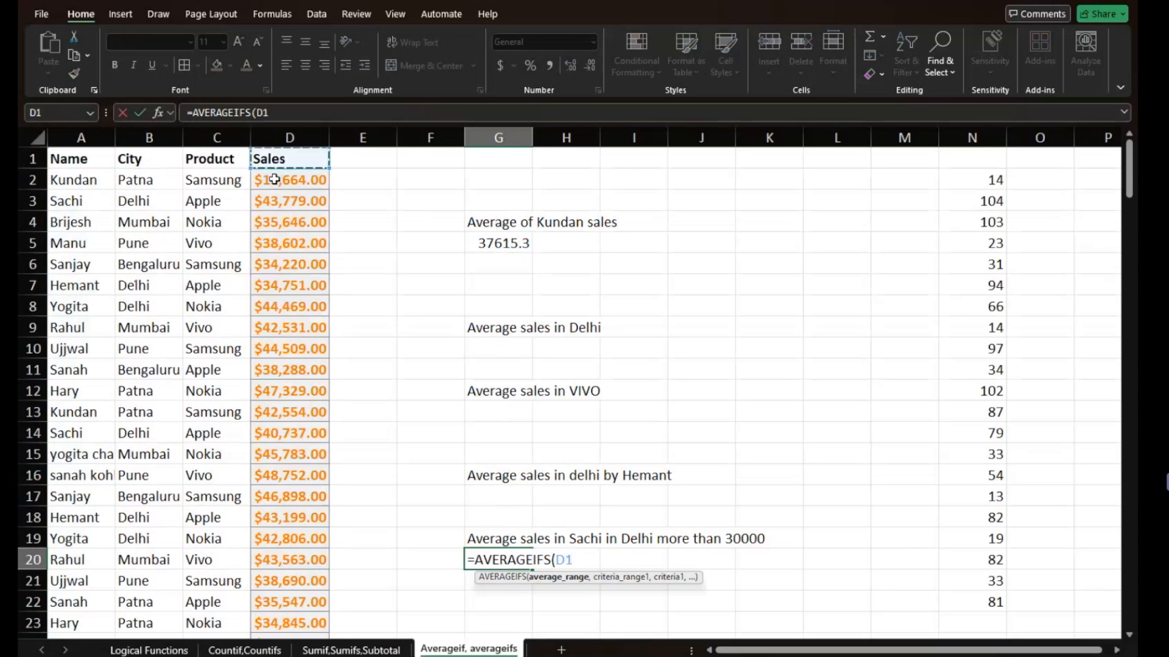
{"action": "key", "text": "ctrl+shift+Down"}
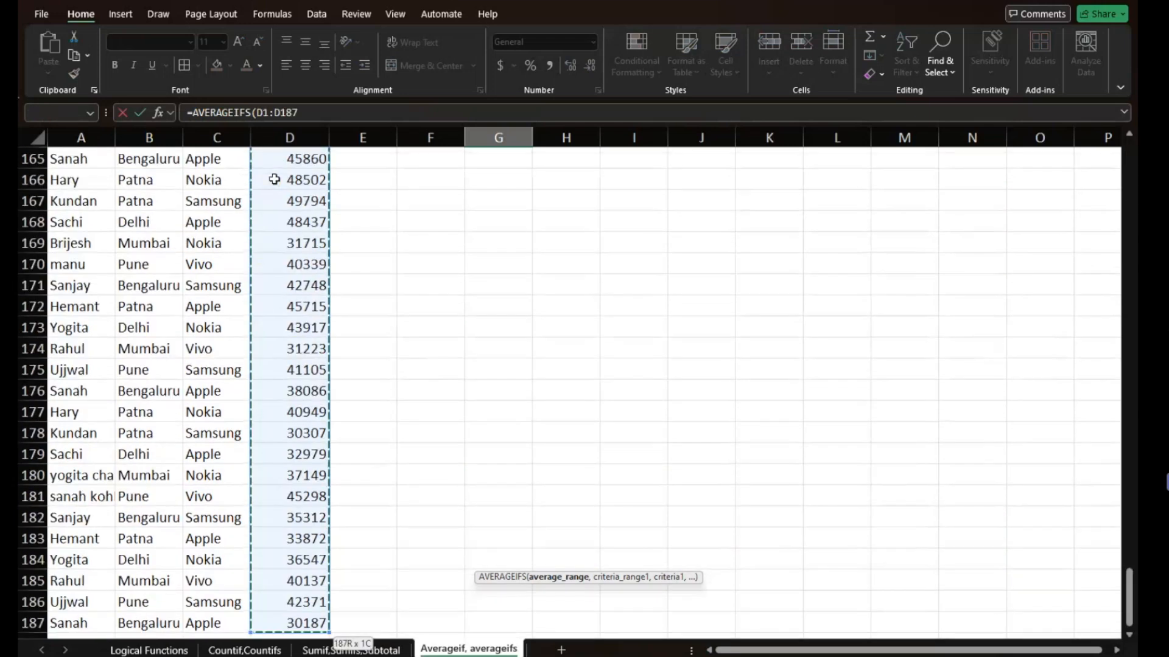
{"action": "key", "text": "F4"}
{"action": "type", "text": ","}
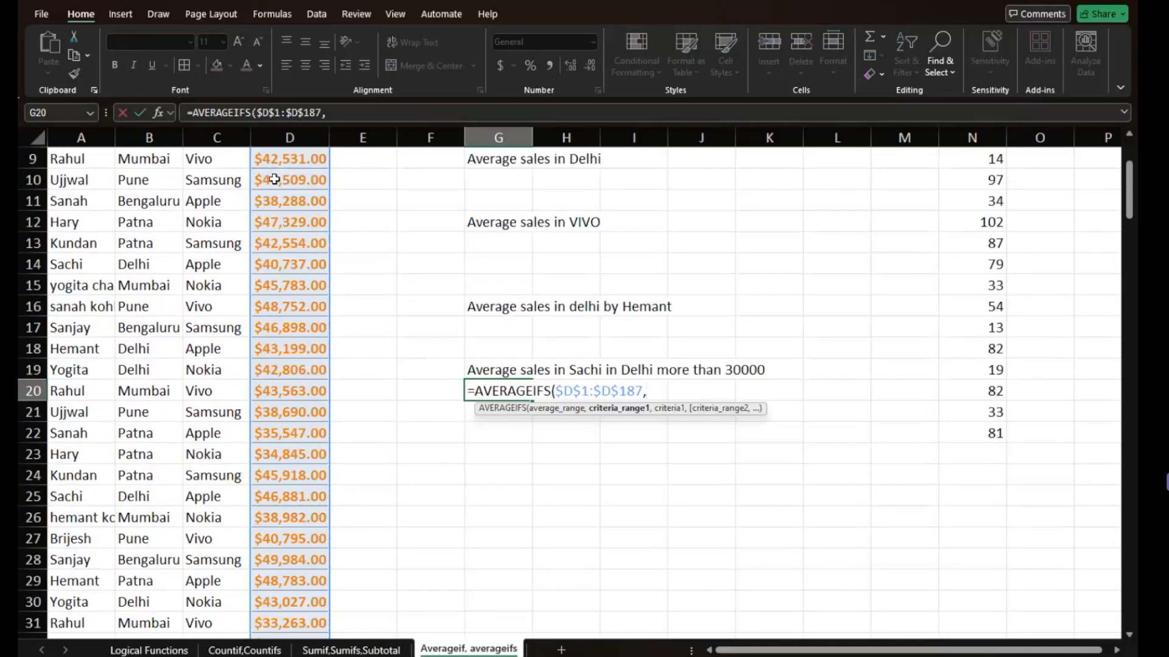
- Set the first criteria range of the G20 AVERAGEIFS to the name column, locked as $A$1:$A$187
{"action": "scroll", "coordinate": [123, 160], "scroll_direction": "up", "scroll_amount": 1}
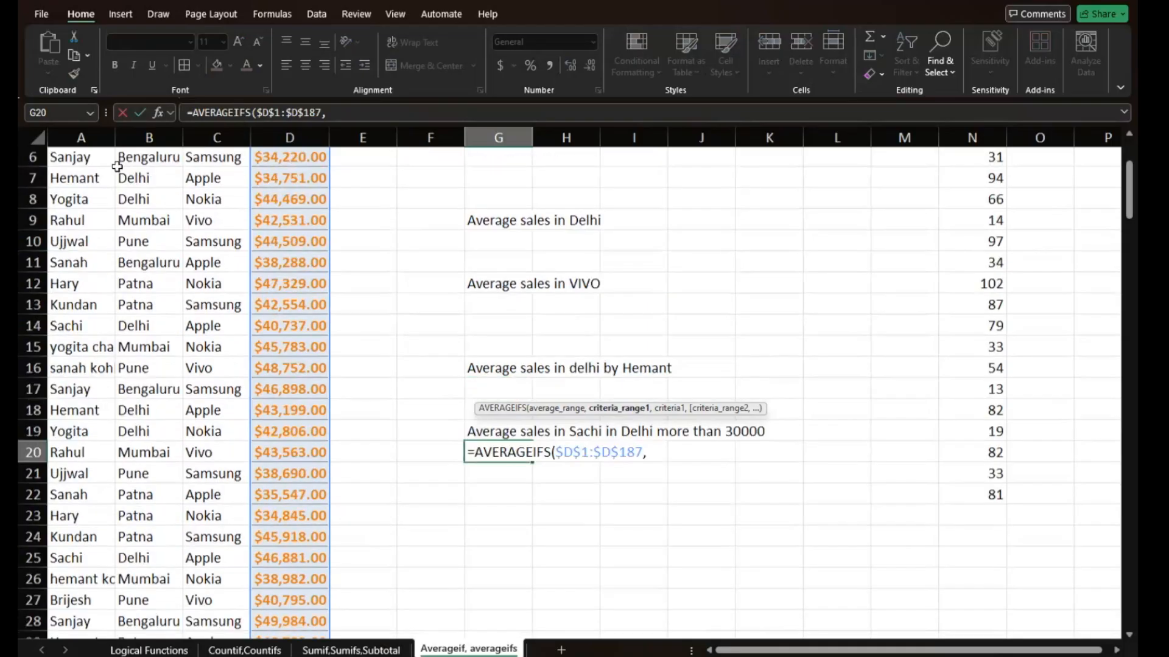
{"action": "scroll", "coordinate": [86, 177], "scroll_direction": "up", "scroll_amount": 2}
{"action": "left_click", "coordinate": [85, 177]}
{"action": "key", "text": "Up"}
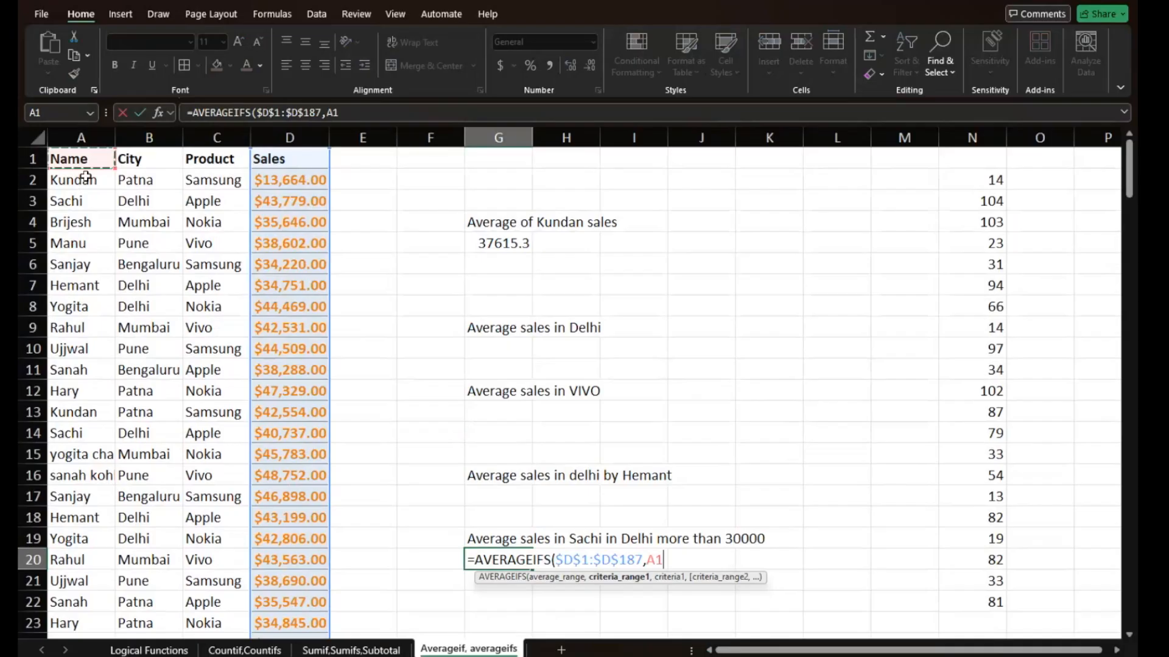
{"action": "key", "text": "ctrl+shift+Down"}
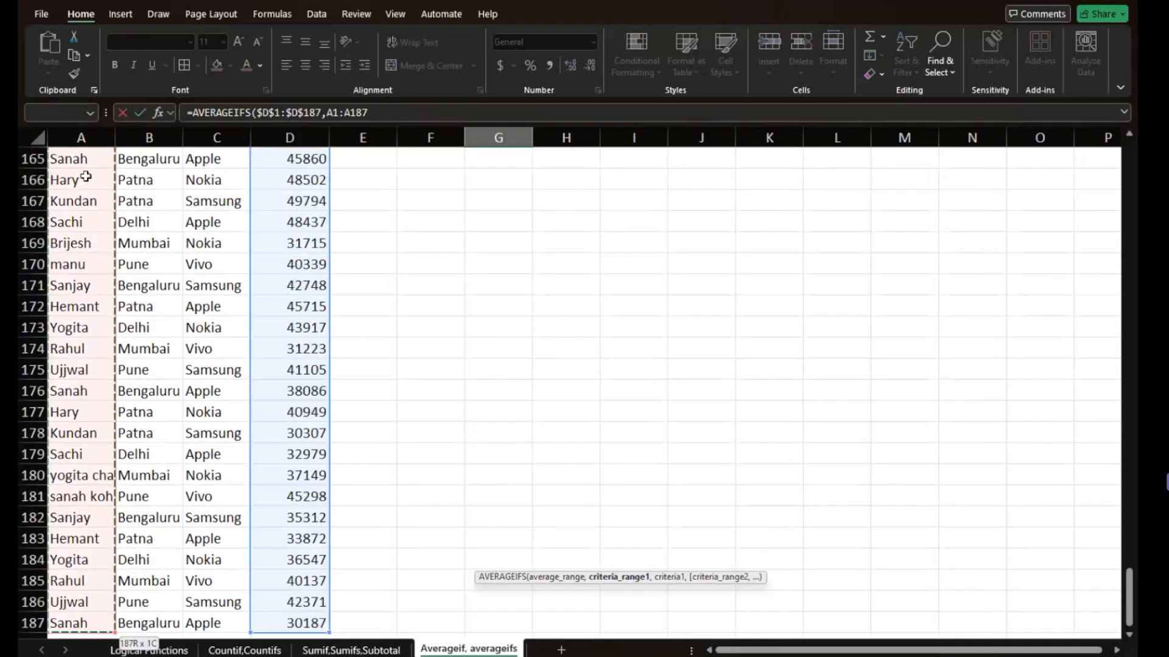
{"action": "key", "text": "F4"}
{"action": "type", "text": ","}
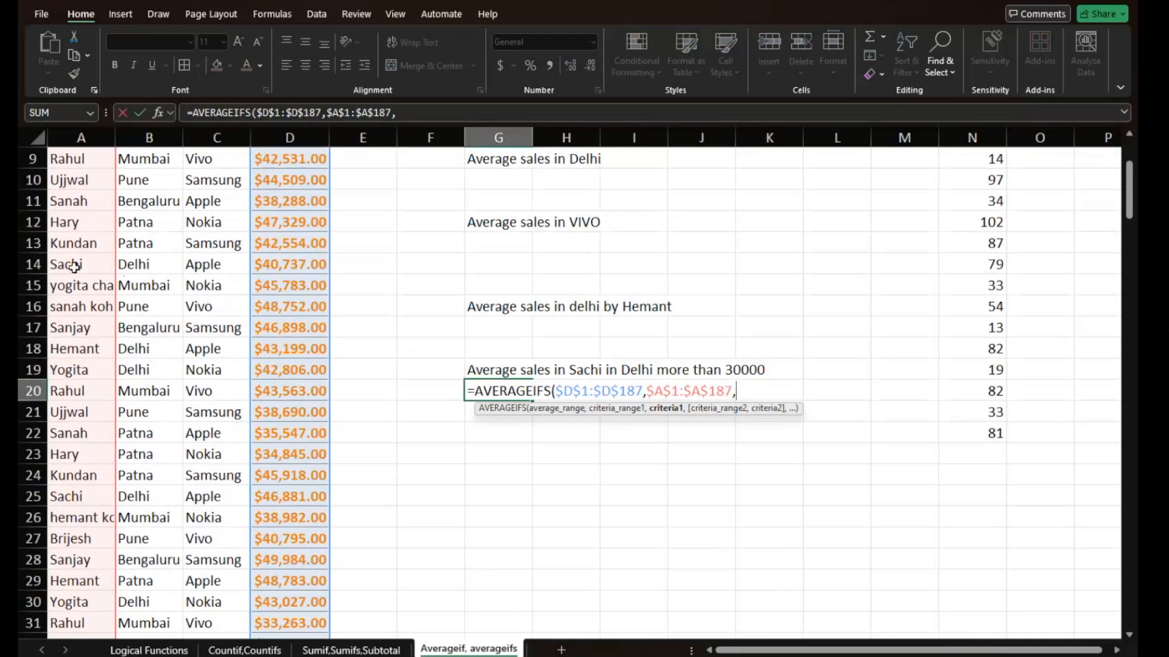
- Use the name in A14 as the first criterion, locked as $A$14
{"action": "left_click", "coordinate": [74, 267]}
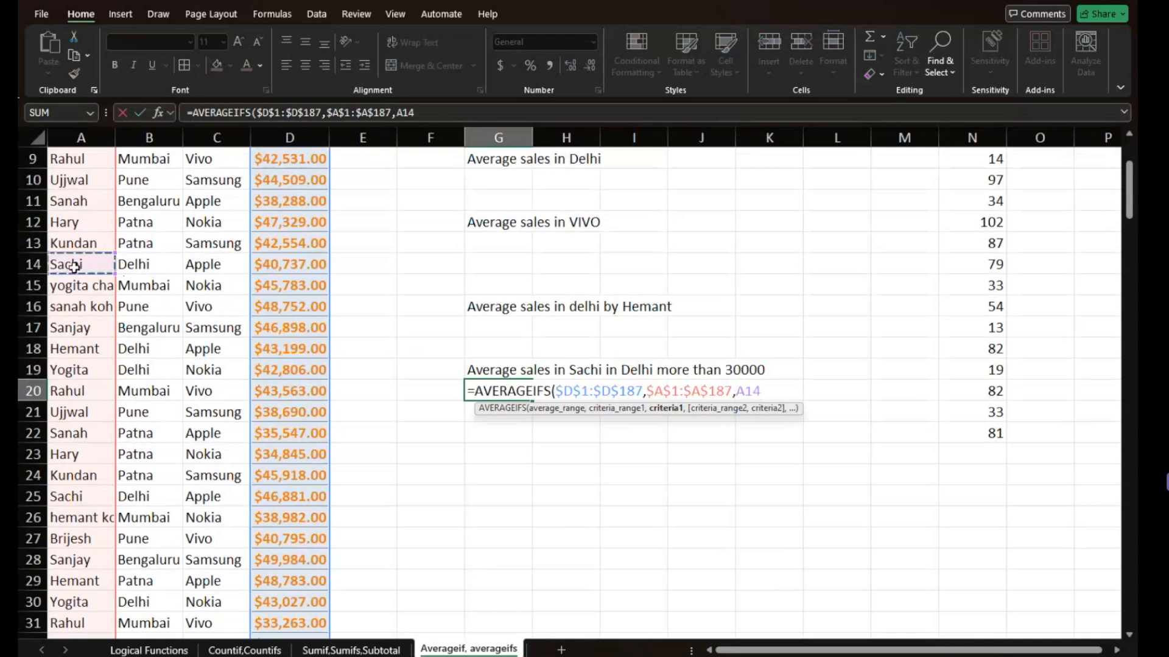
{"action": "key", "text": "F5"}
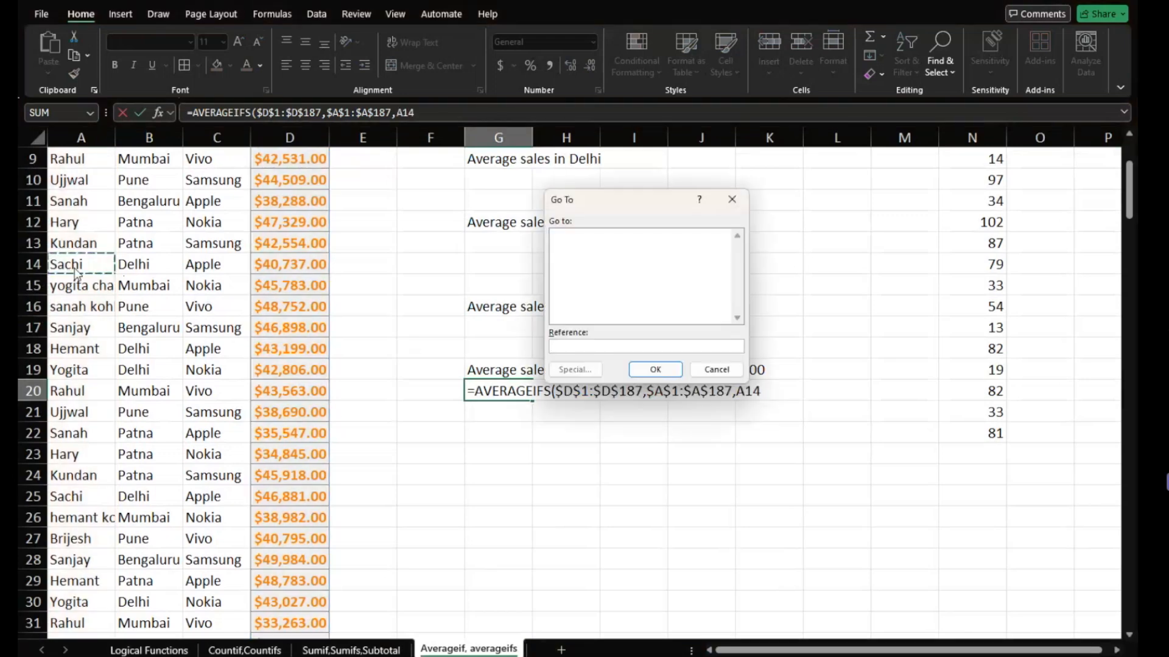
{"action": "left_click", "coordinate": [731, 201]}
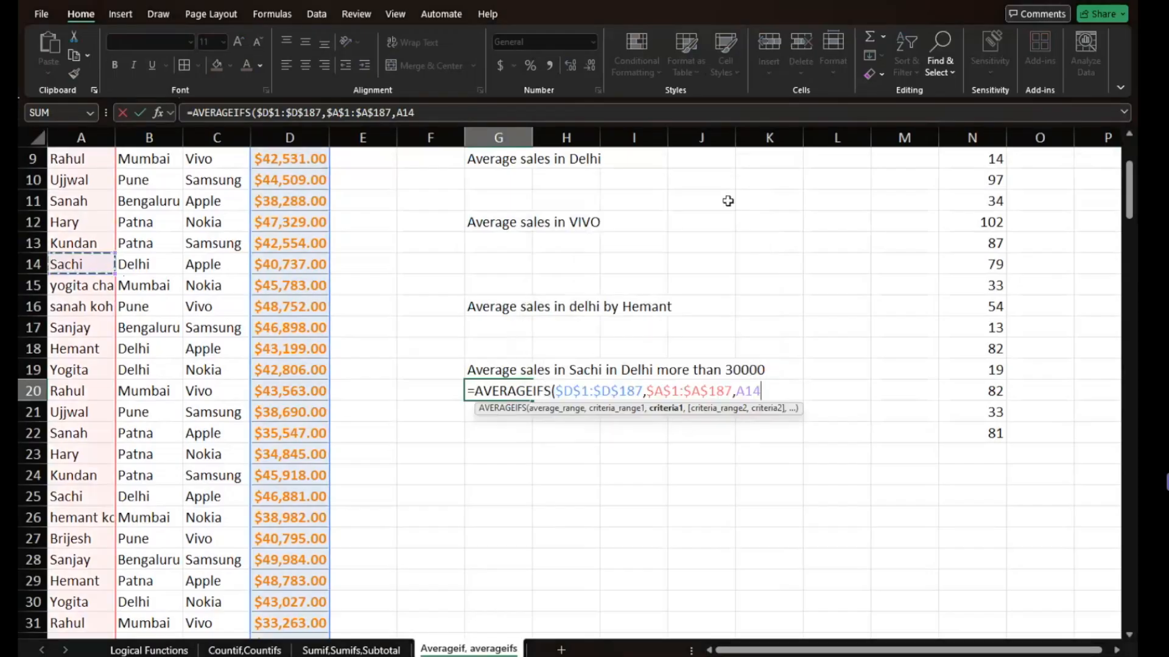
{"action": "key", "text": "F4"}
{"action": "type", "text": ","}
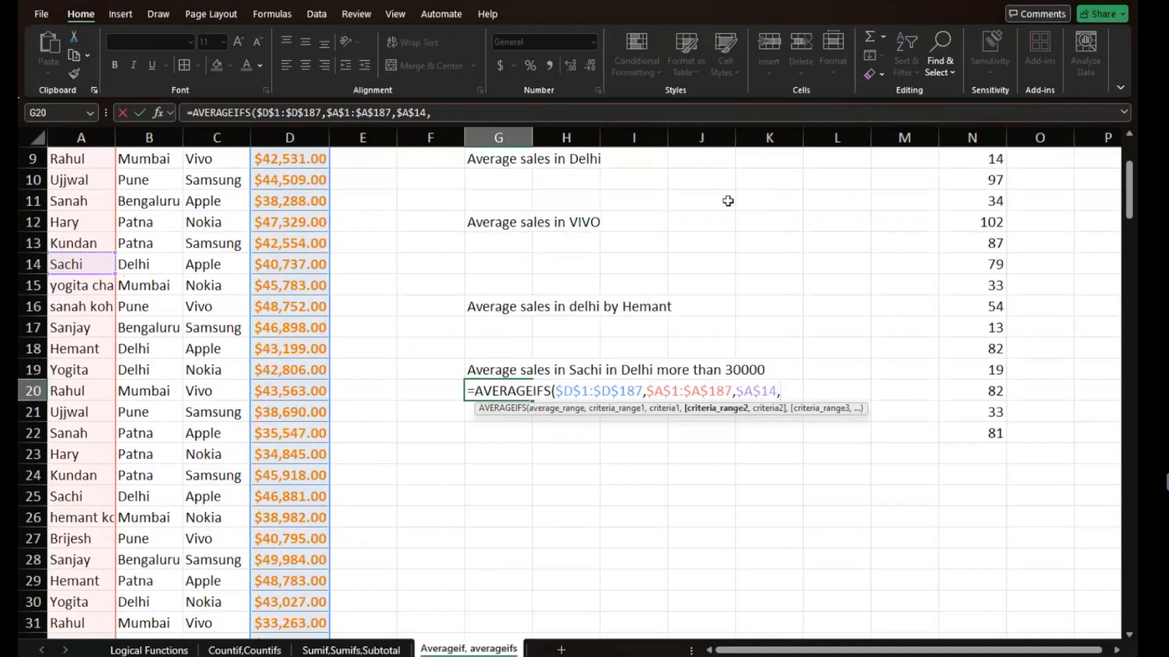
- Add the city column $B$1:$B$187 as the second criteria range, with Delhi in $B$14 as its criterion
{"action": "left_click", "coordinate": [153, 175]}
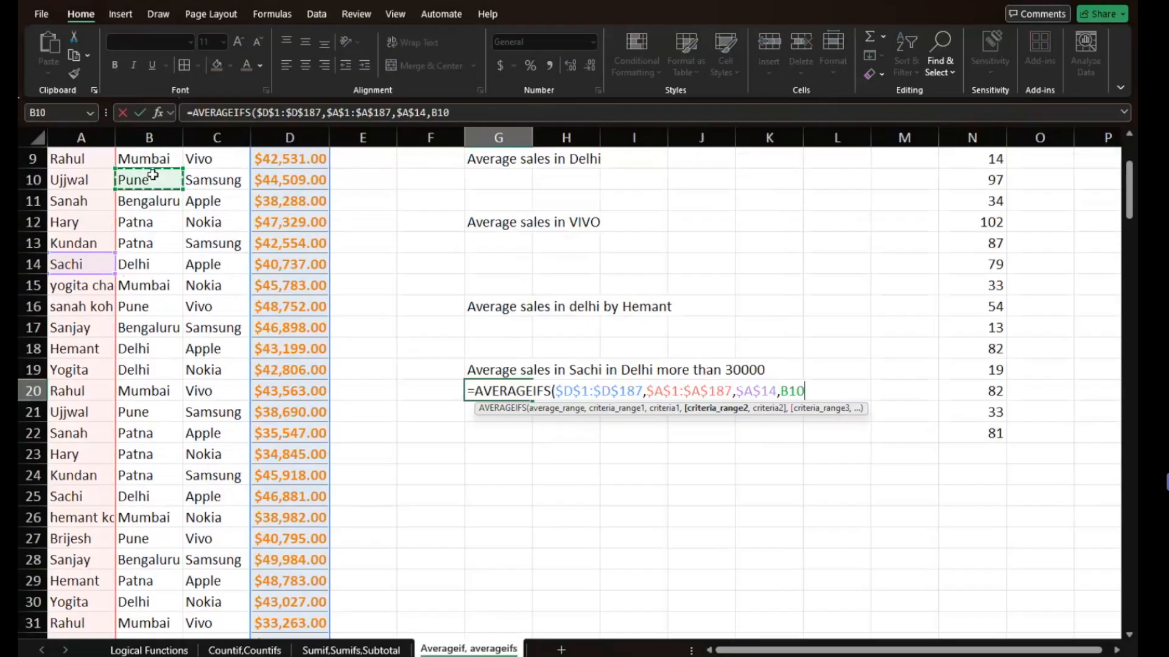
{"action": "key", "text": "ctrl+Up"}
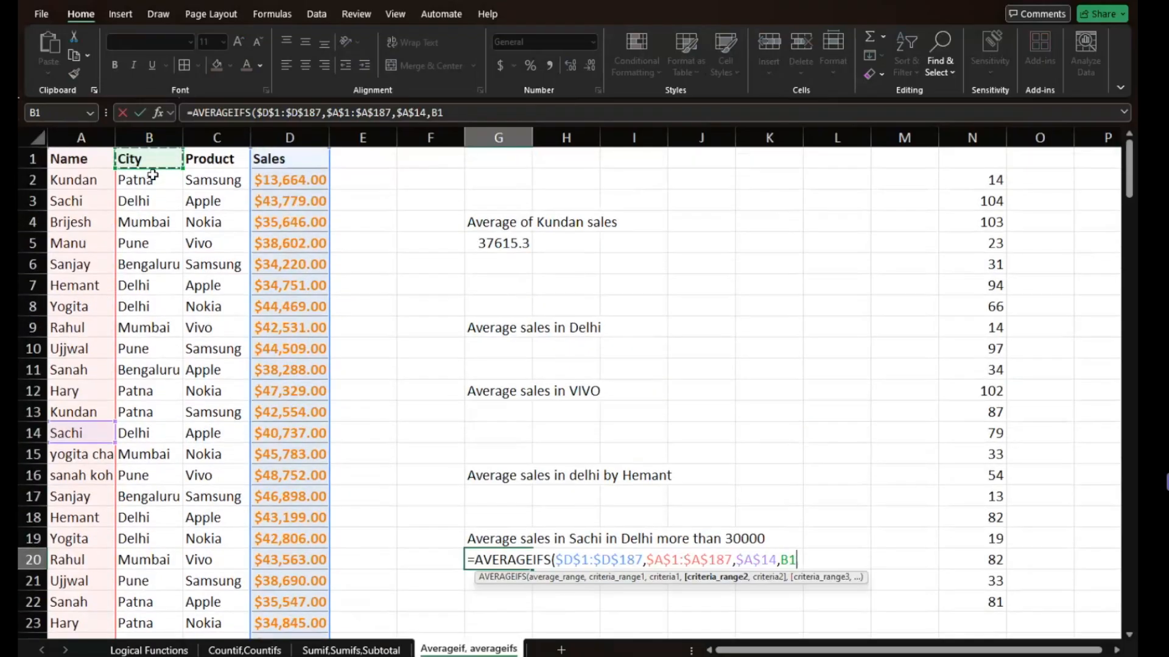
{"action": "key", "text": "ctrl+shift+Down"}
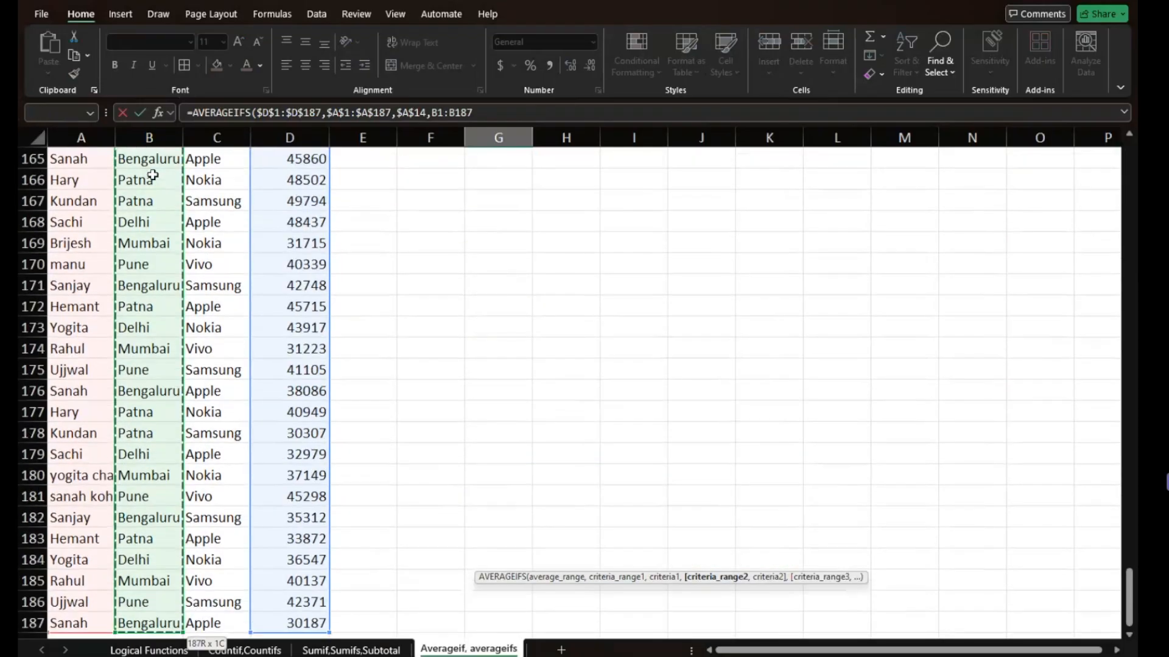
{"action": "key", "text": "F4"}
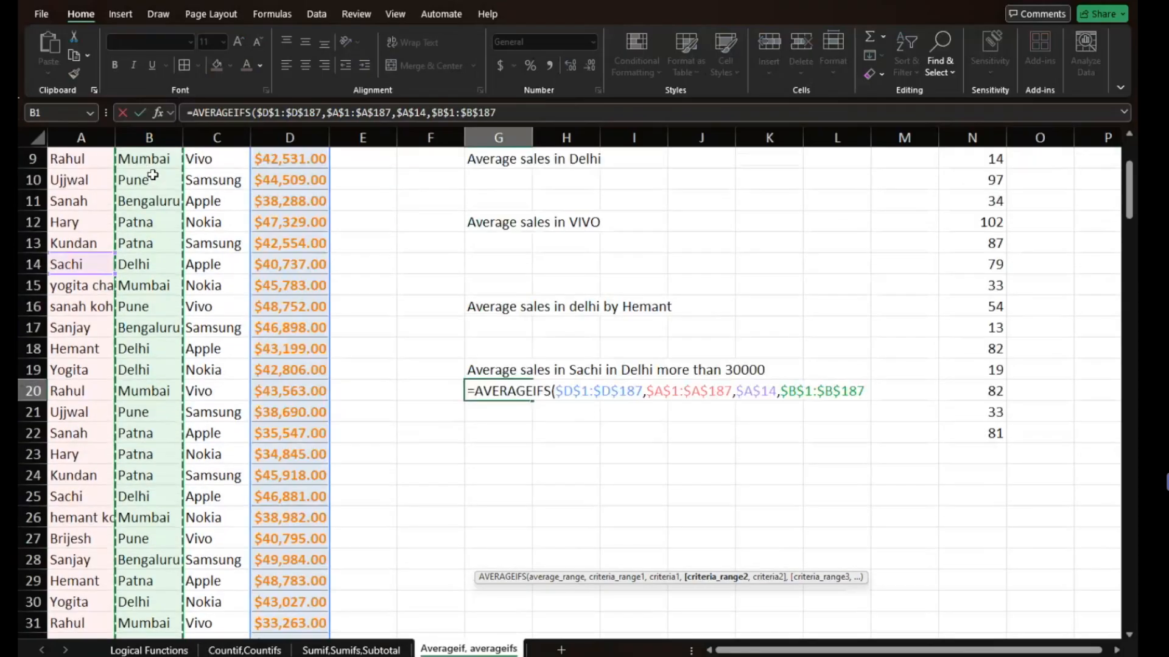
{"action": "type", "text": ","}
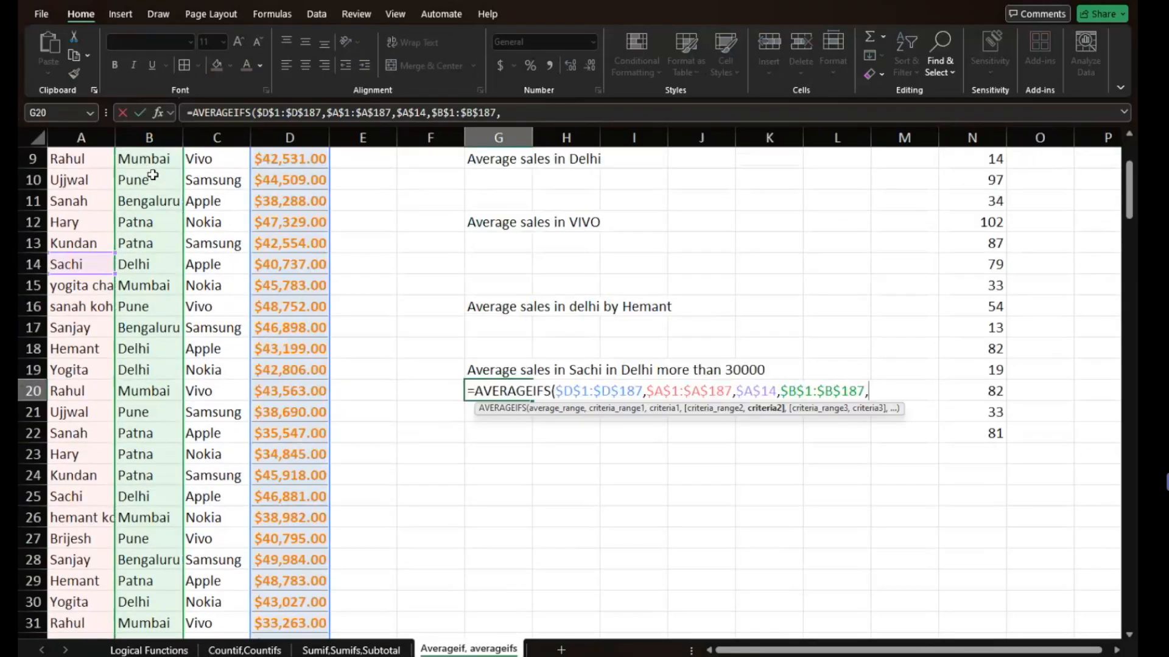
{"action": "left_click", "coordinate": [139, 261]}
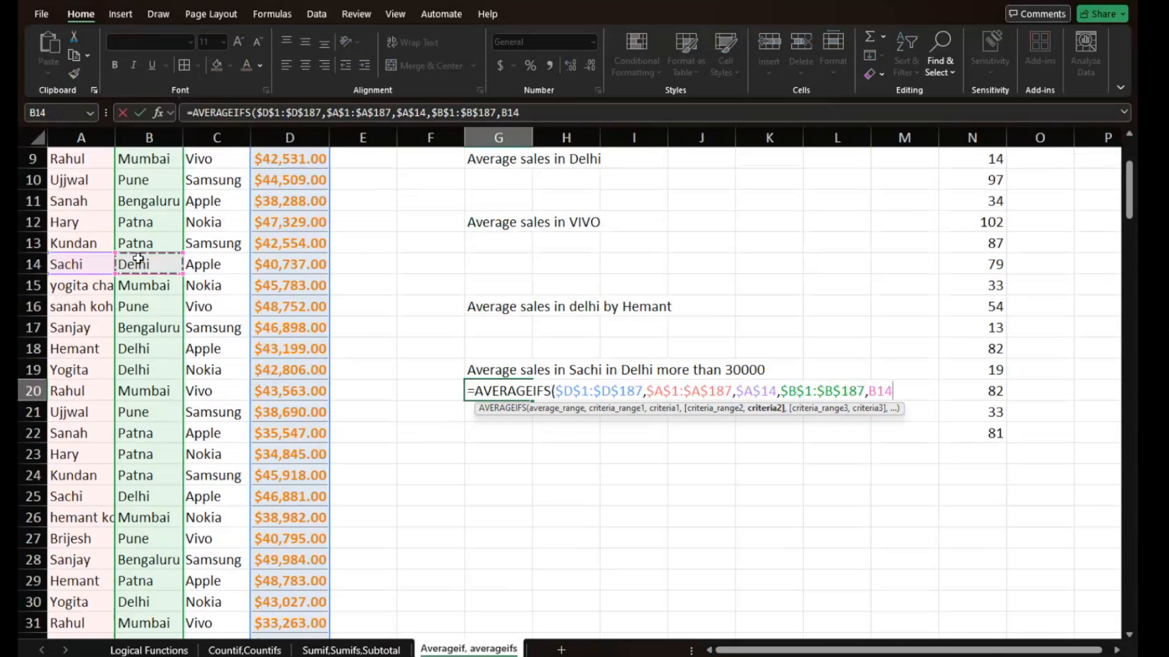
{"action": "key", "text": "F4"}
{"action": "type", "text": ","}
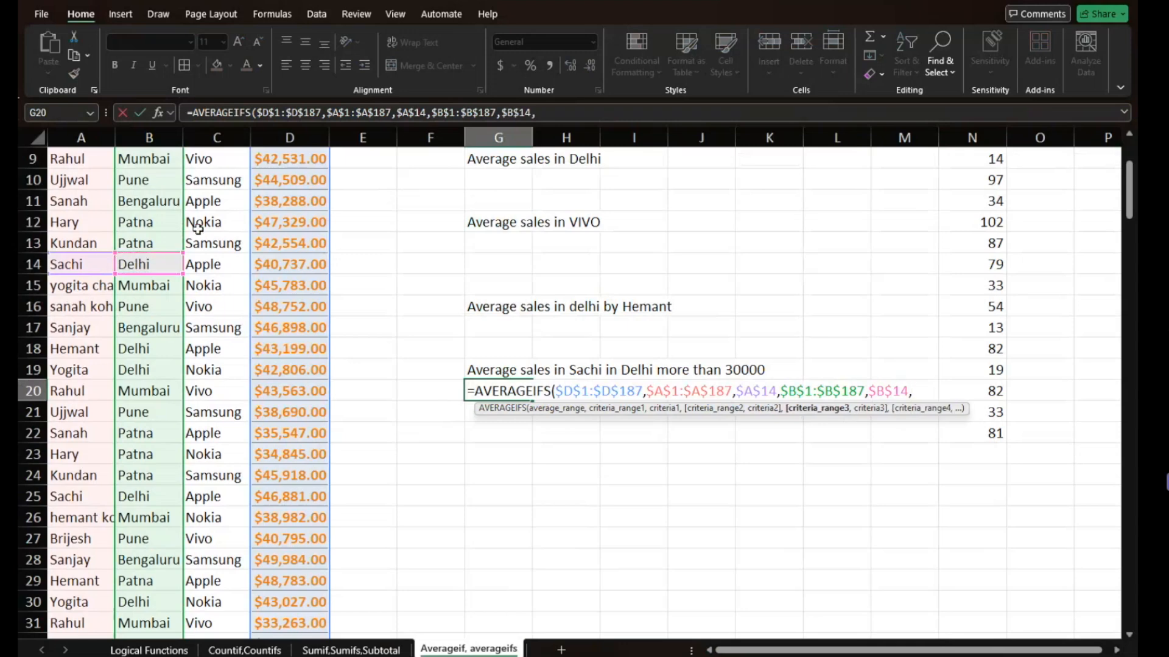
- Add the sales column, locked as $D$1:$D$187, as the third criteria range of the formula
{"action": "left_click", "coordinate": [204, 257]}
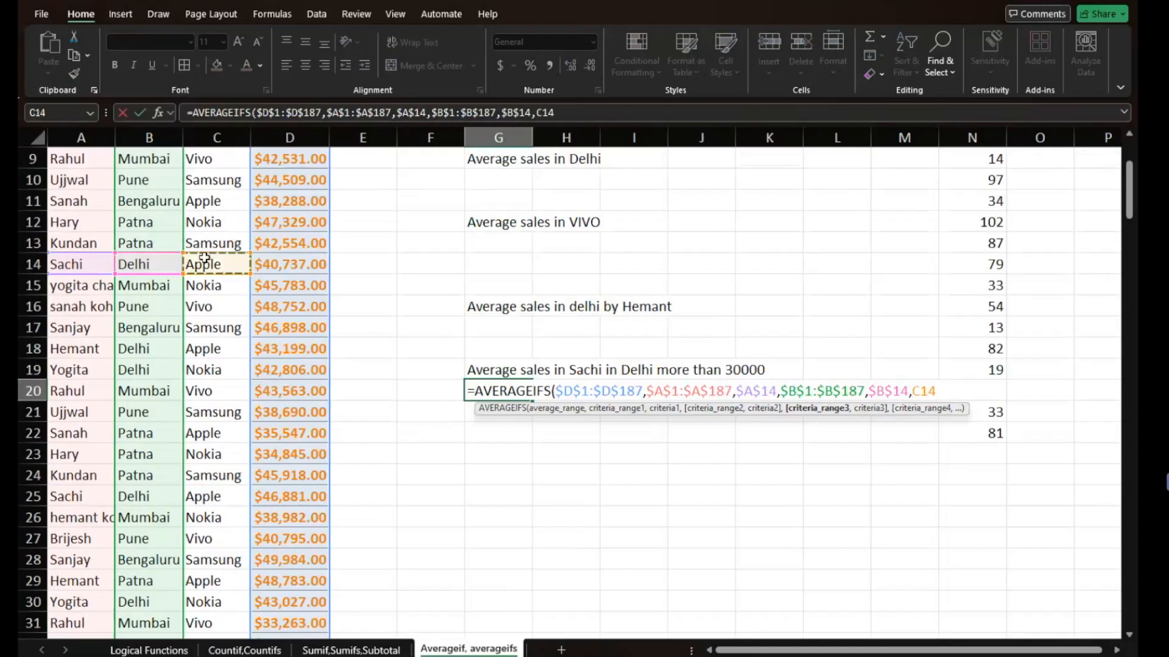
{"action": "key", "text": "ctrl+Up"}
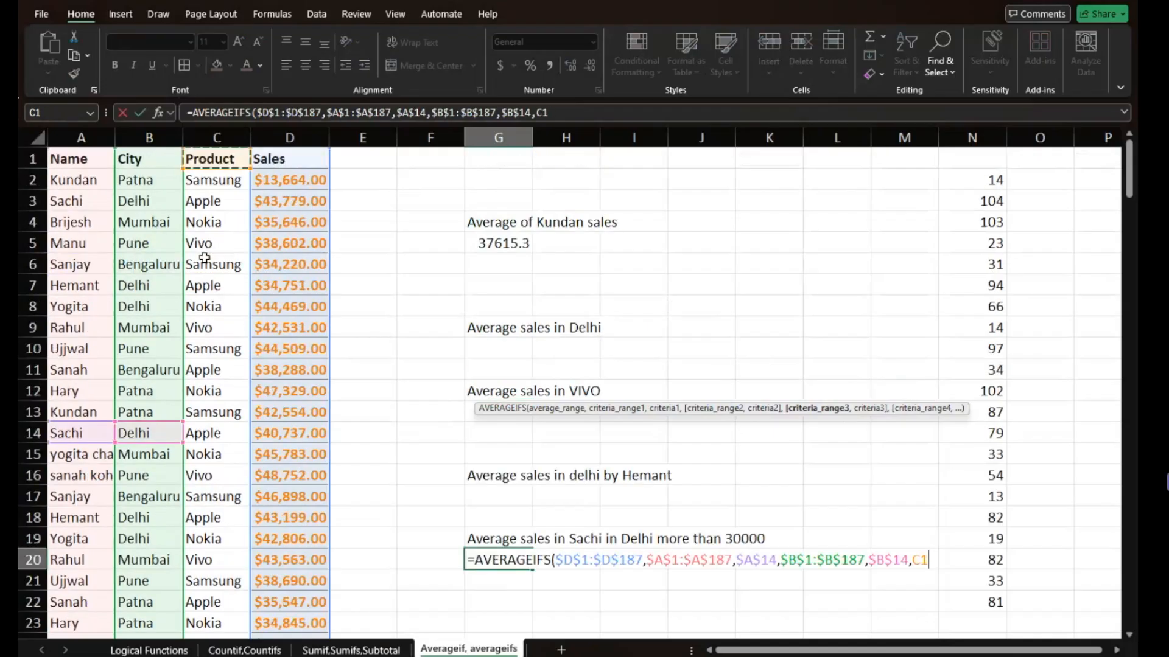
{"action": "key", "text": "Right"}
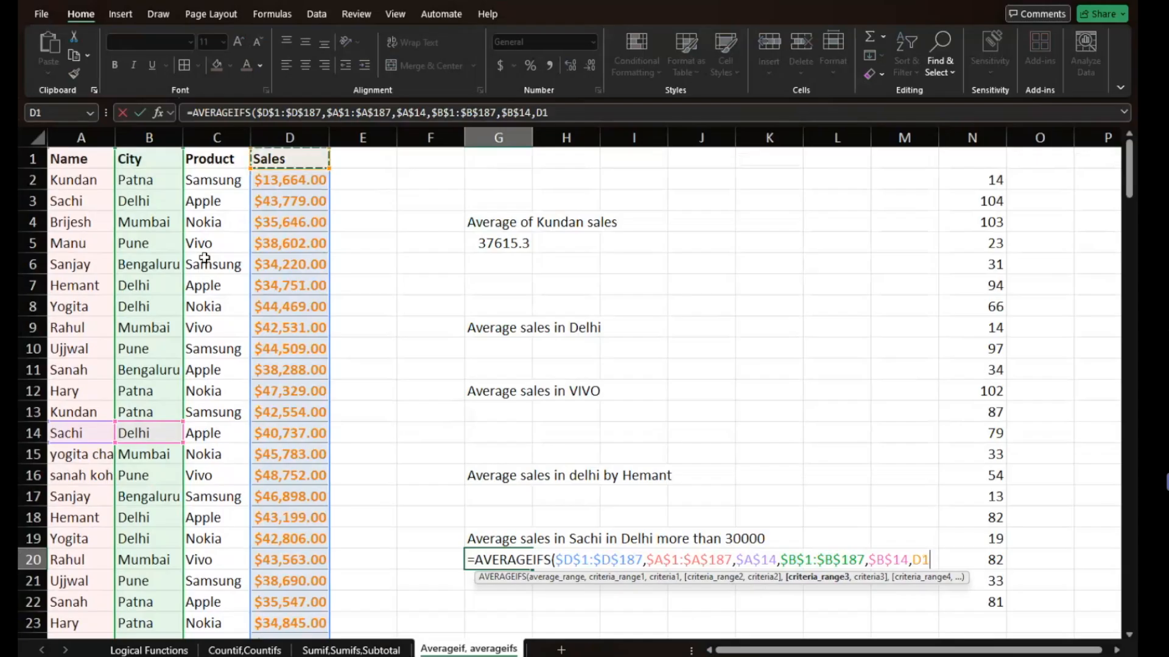
{"action": "key", "text": "ctrl+shift+Down"}
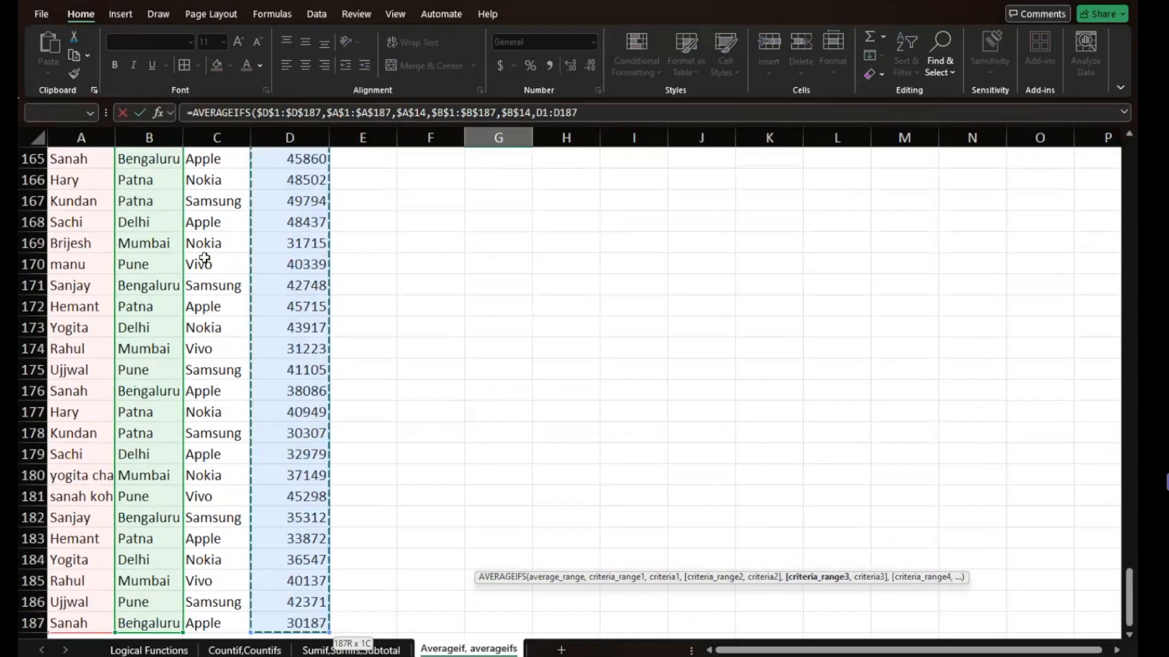
{"action": "key", "text": "F4"}
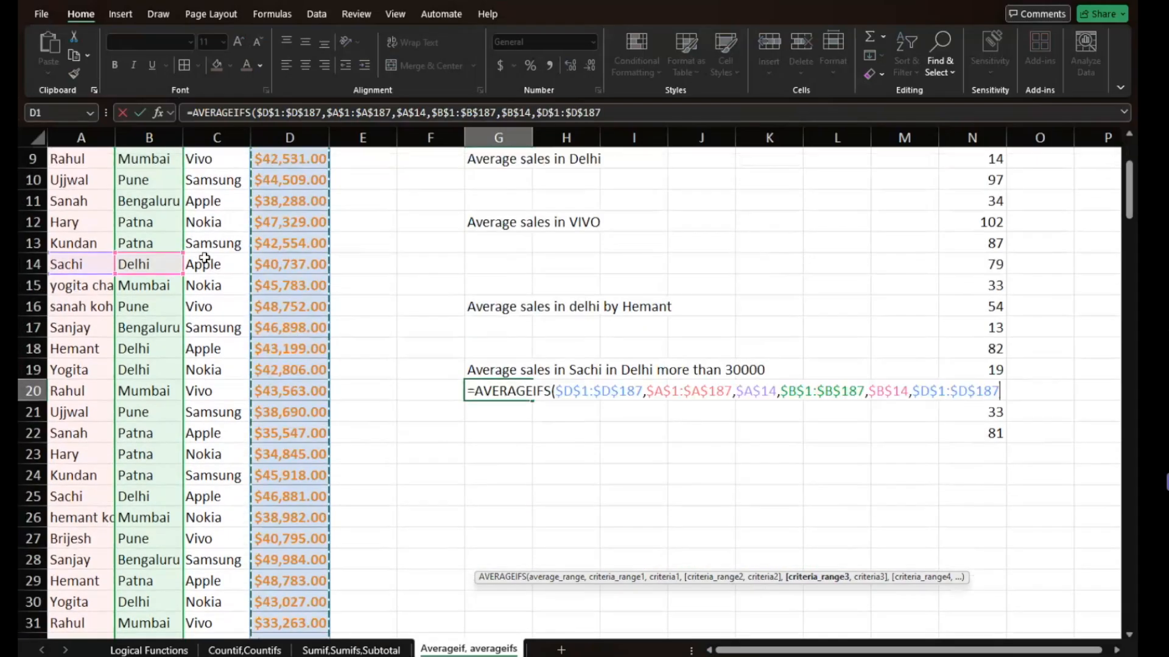
{"action": "type", "text": ","}
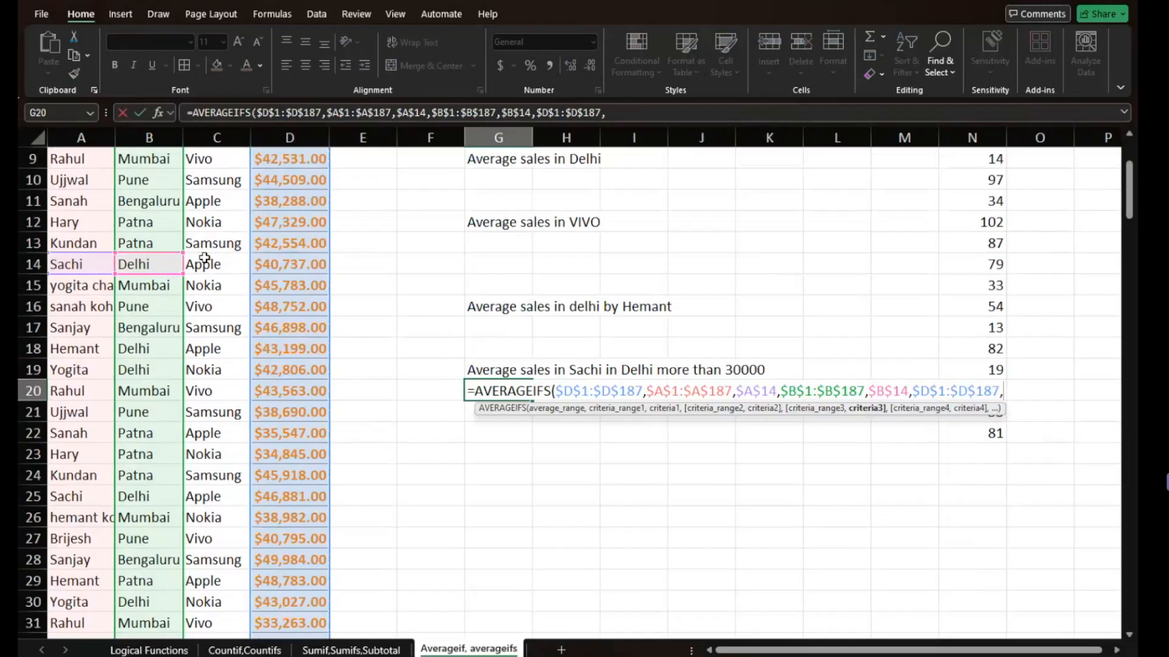
{"action": "type", "text": "\">"}
- Enter ">30000" as the third criterion and complete the AVERAGEIFS formula in G20
{"action": "type", "text": "30000"}
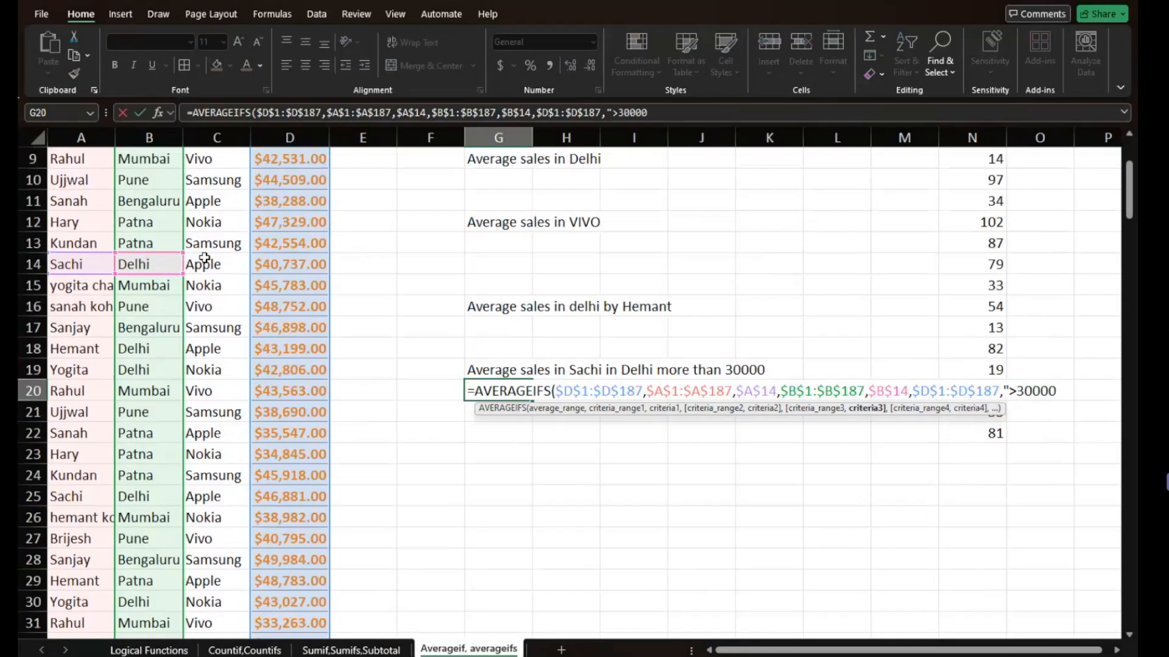
{"action": "type", "text": "\")"}
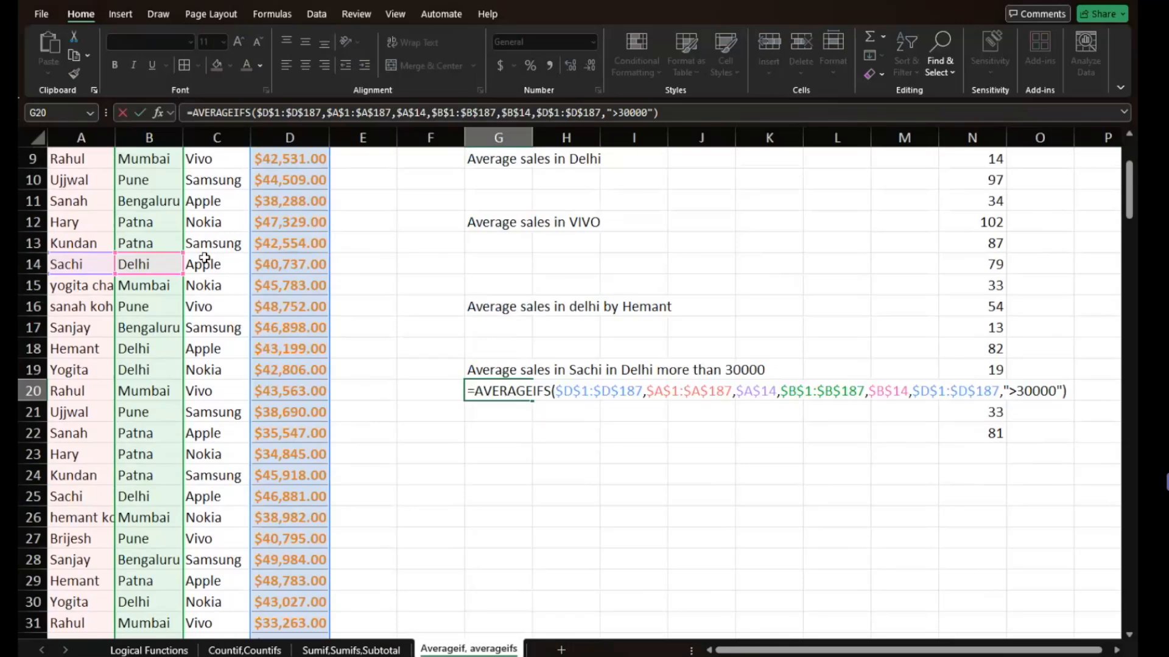
{"action": "key", "text": "Return"}
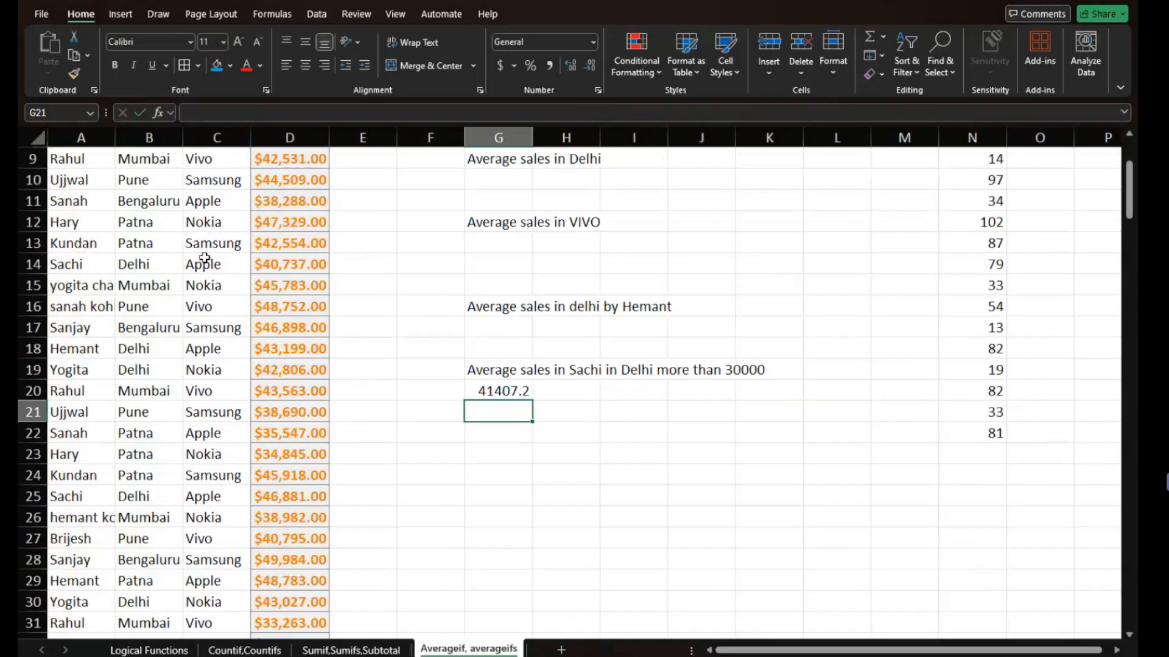
- Review the ranges and criteria of the completed AVERAGEIFS formula in G20
{"action": "scroll", "coordinate": [392, 328], "scroll_direction": "up", "scroll_amount": 2}
{"action": "scroll", "coordinate": [393, 328], "scroll_direction": "up", "scroll_amount": 1}
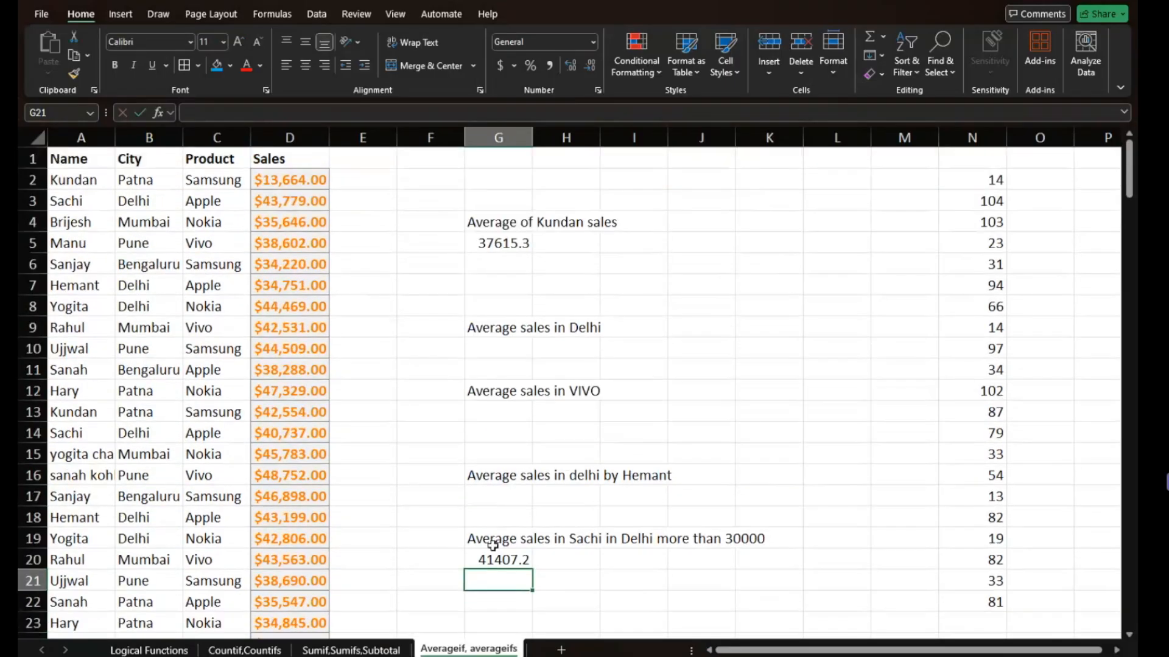
{"action": "left_click", "coordinate": [495, 555]}
{"action": "double_click", "coordinate": [499, 559]}
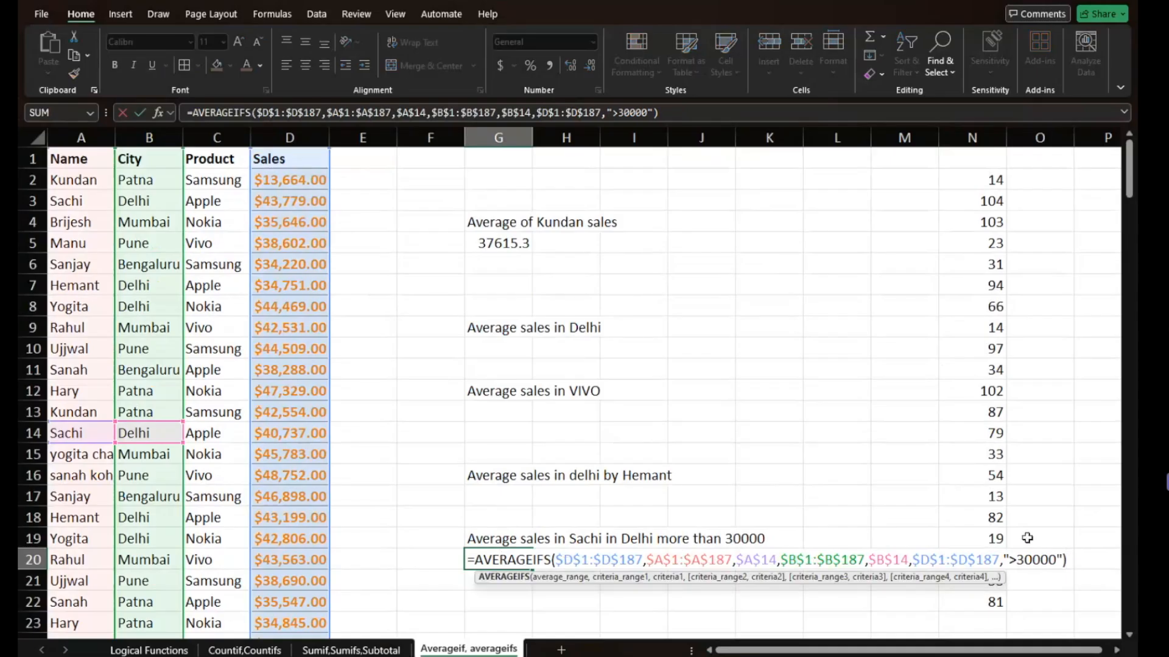
{"action": "left_click", "coordinate": [822, 512]}
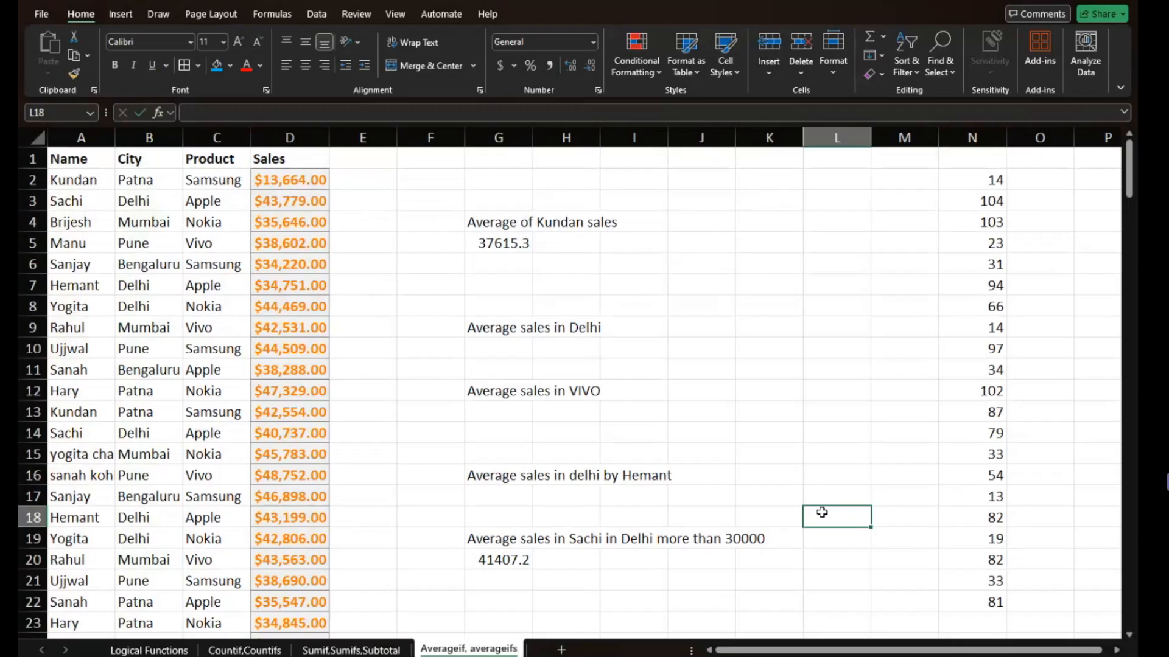
{"action": "left_click", "coordinate": [503, 555]}
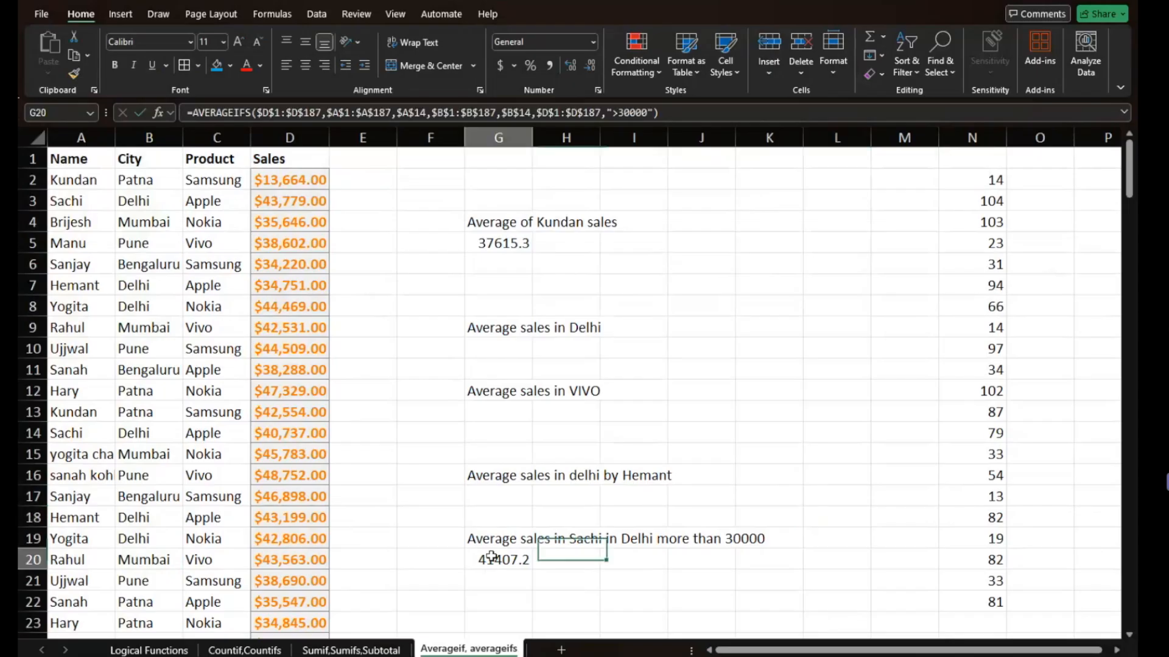
{"action": "double_click", "coordinate": [502, 556]}
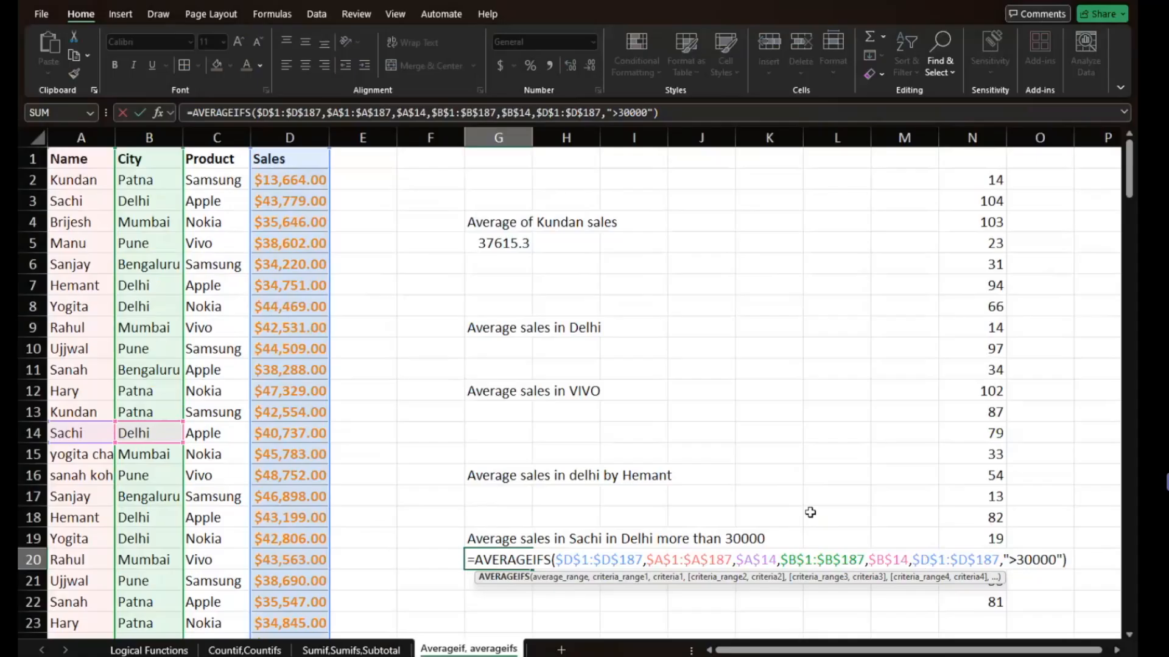
{"action": "left_click", "coordinate": [814, 482]}
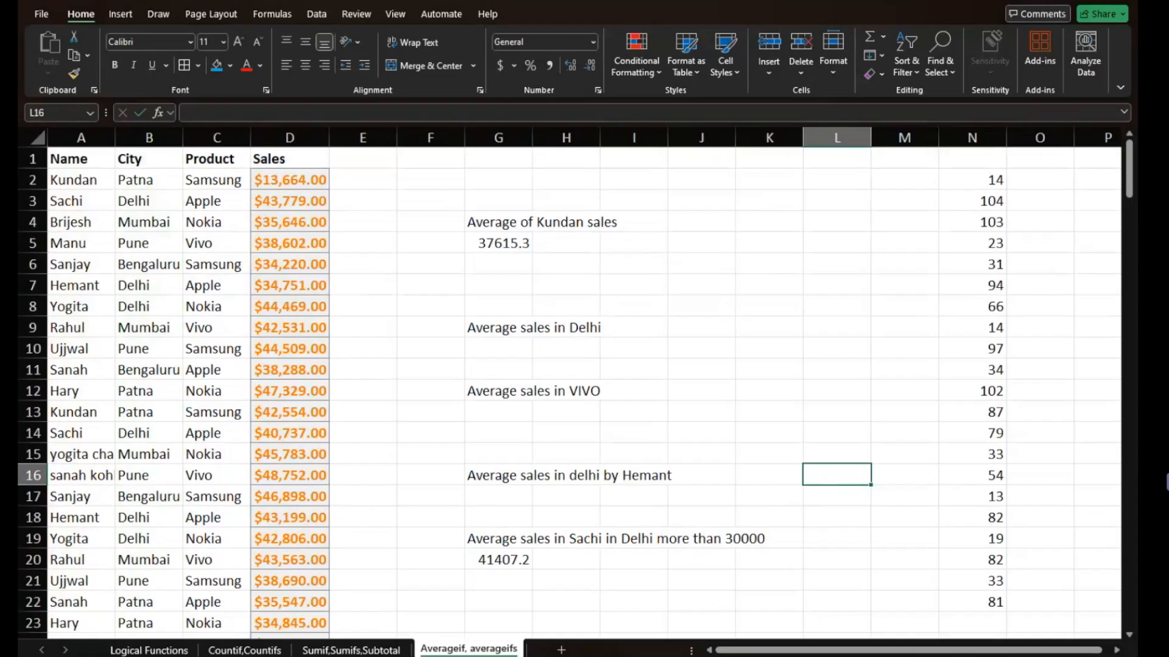
- Switch to the Logical Functions sheet and select the Module 1 function list from Sumif to Subtotal, A4:A10
{"action": "left_click", "coordinate": [159, 649]}
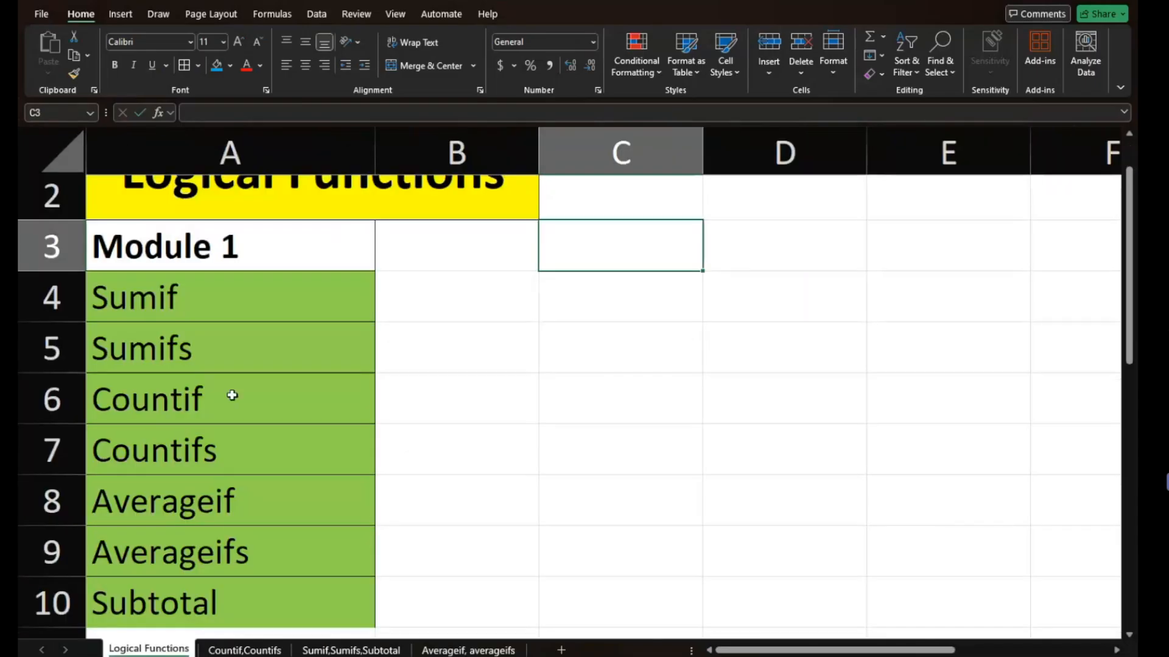
{"action": "left_click_drag", "start_coordinate": [269, 319], "coordinate": [268, 612]}
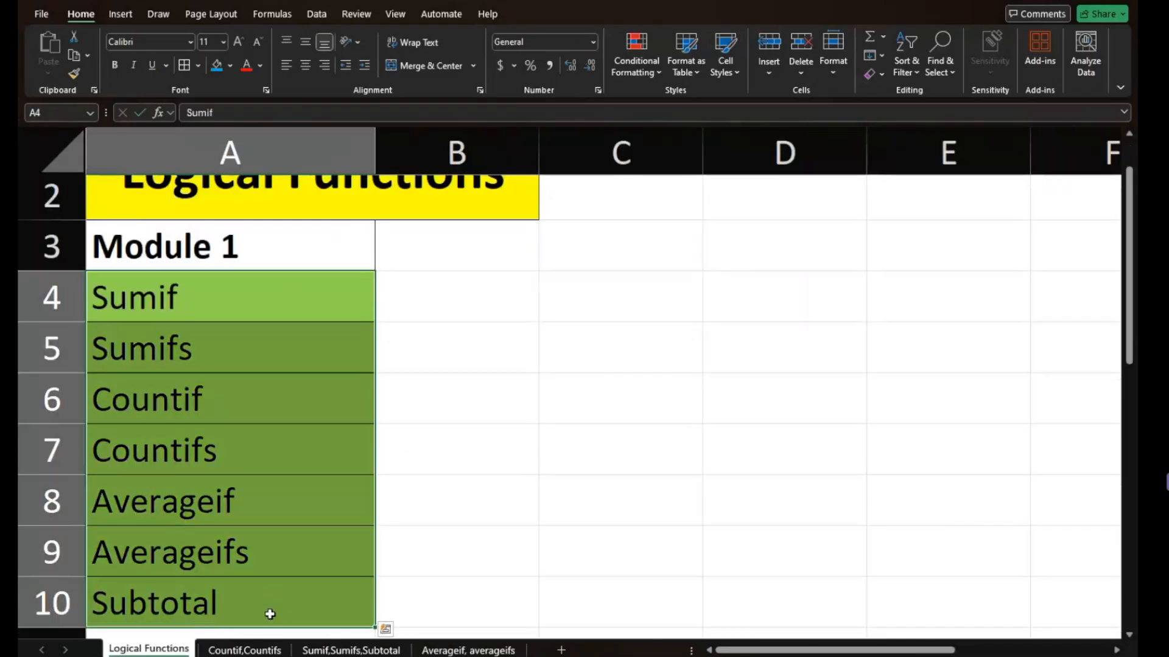